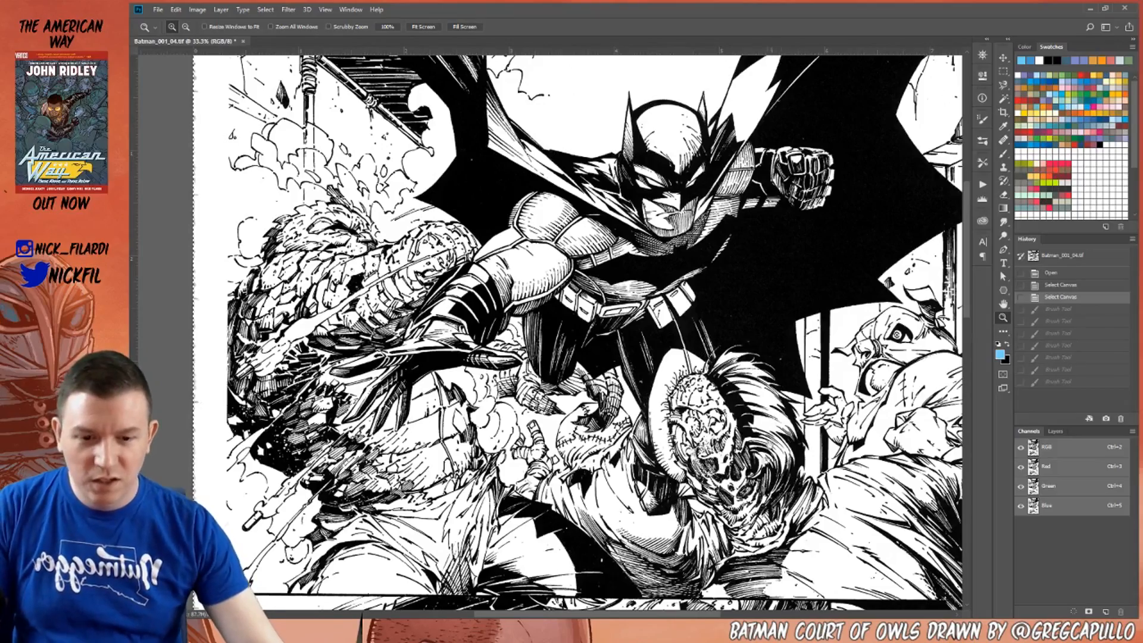
Clear the selection around the whole comic page.
alt+click(541, 281)
drag(541, 282, 649, 163)
drag(642, 326, 617, 320)
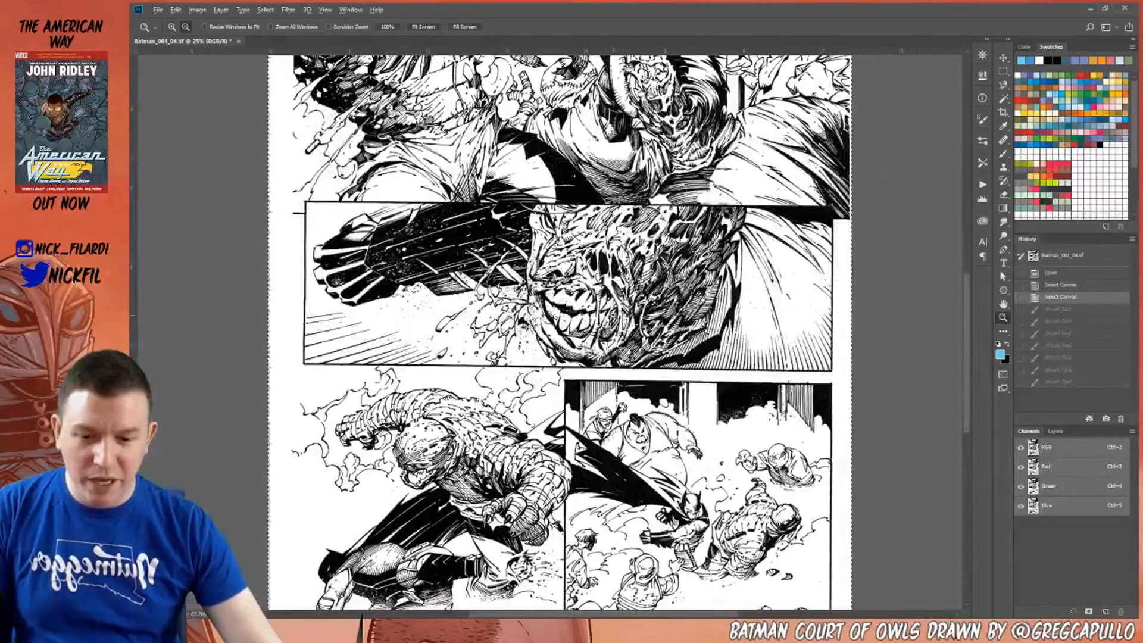
alt+click(608, 317)
drag(565, 207, 543, 333)
drag(537, 239, 553, 218)
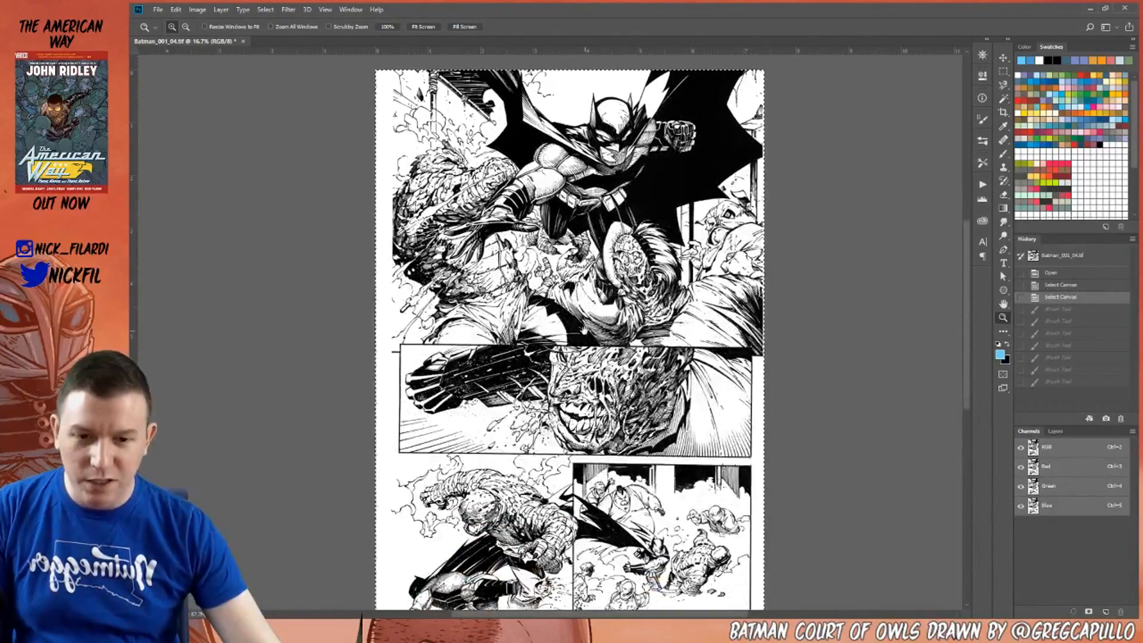
key(ctrl+d)
drag(599, 463, 619, 392)
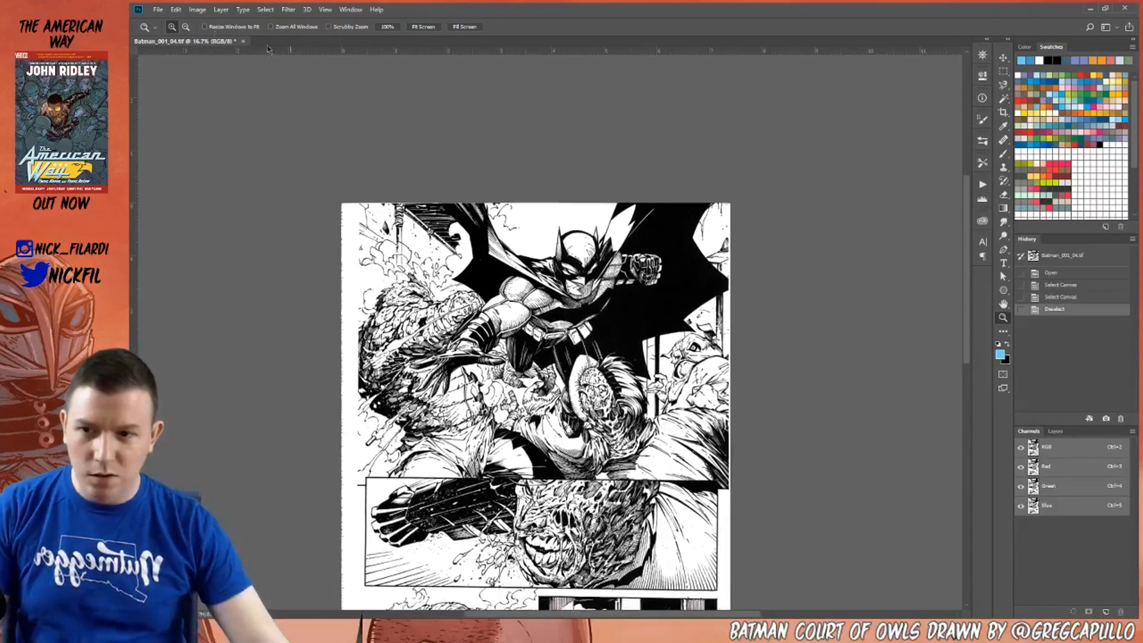
Check the page's image size with the width and height shown in inches, leaving the size unmodified.
click(197, 10)
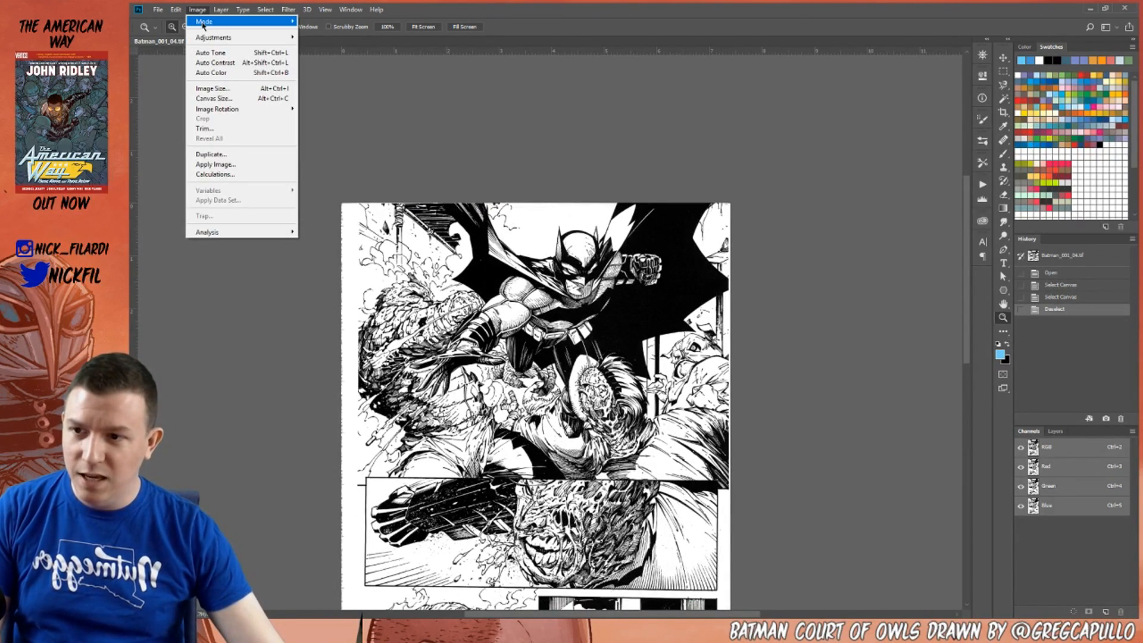
mouse_move(203, 24)
click(212, 88)
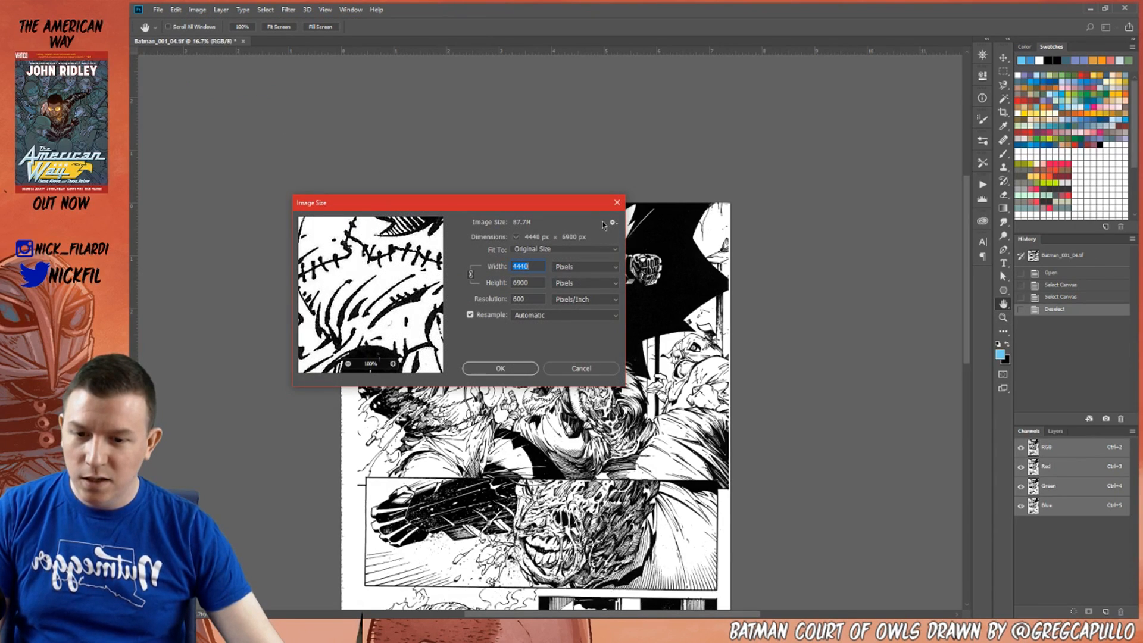
click(591, 267)
click(575, 295)
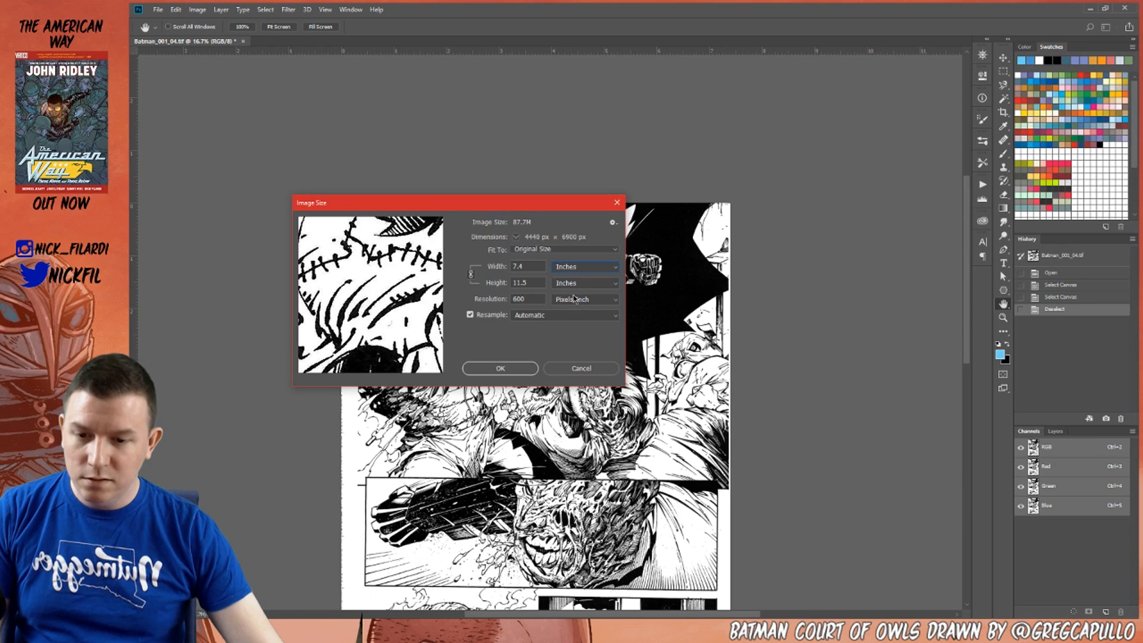
click(614, 203)
Inspect the scanned line art of the scaly creature behind Batman's arm at up to 400% magnification.
click(420, 238)
drag(419, 239, 571, 187)
drag(546, 272, 540, 256)
click(539, 256)
click(539, 256)
click(539, 256)
click(539, 256)
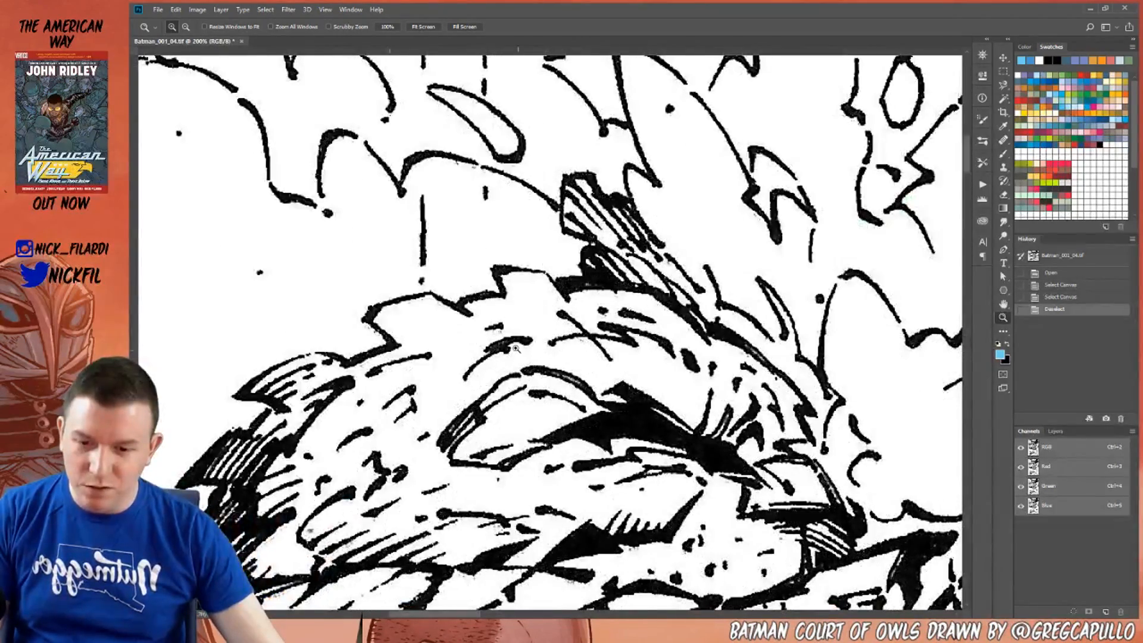
click(578, 334)
click(574, 309)
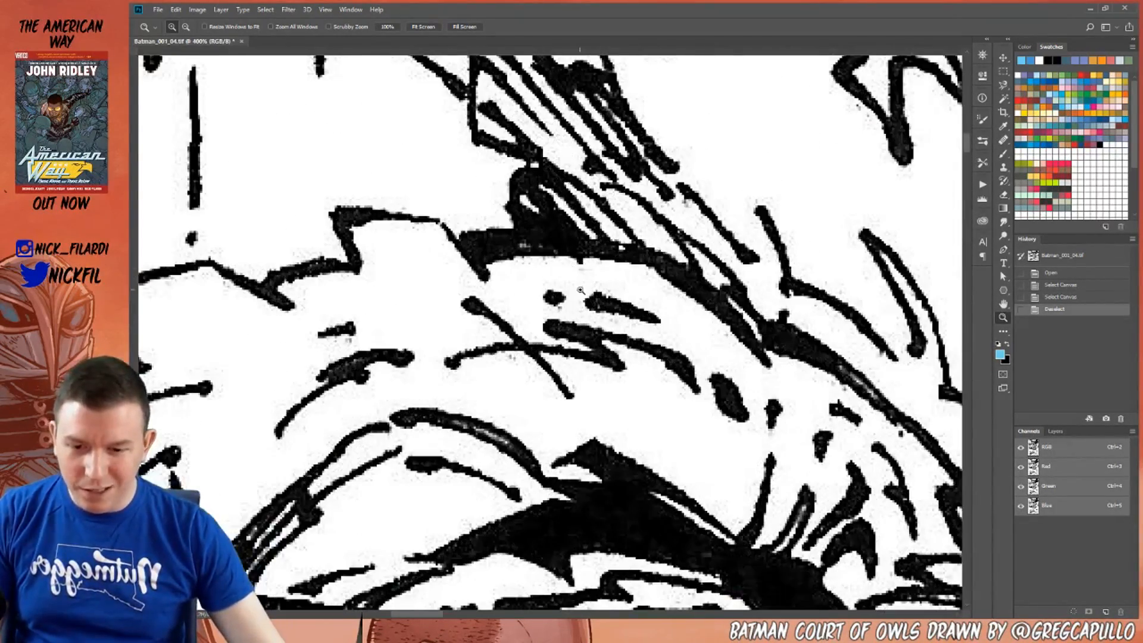
key(alt)
alt+click(549, 304)
alt+click(549, 304)
alt+click(549, 303)
alt+click(549, 304)
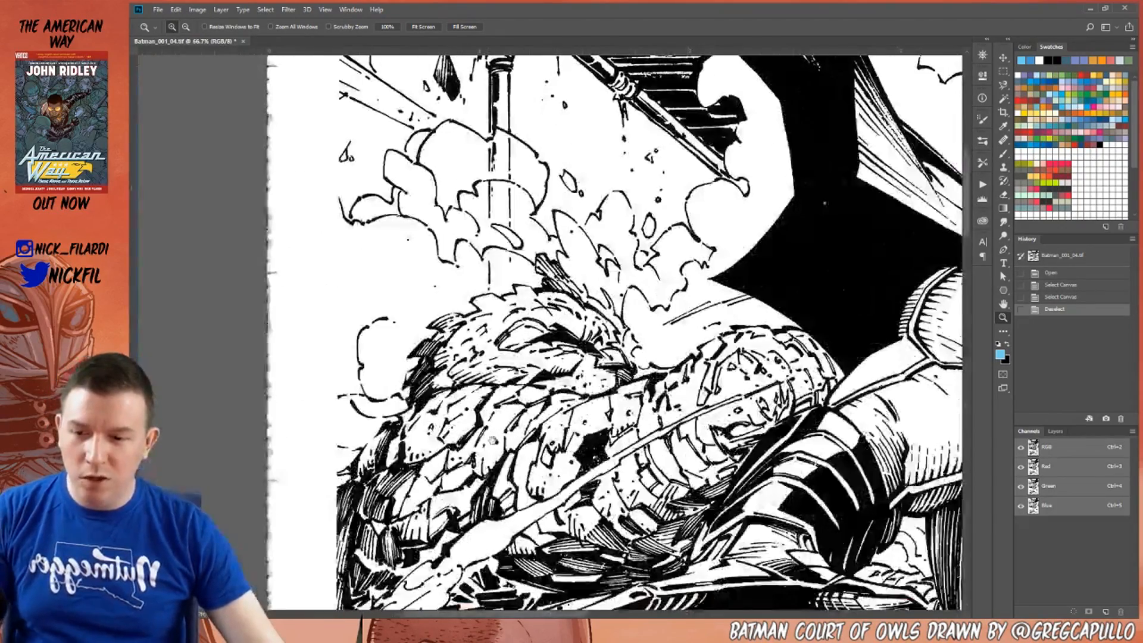
drag(479, 436, 631, 323)
alt+click(463, 296)
alt+click(464, 296)
alt+click(476, 298)
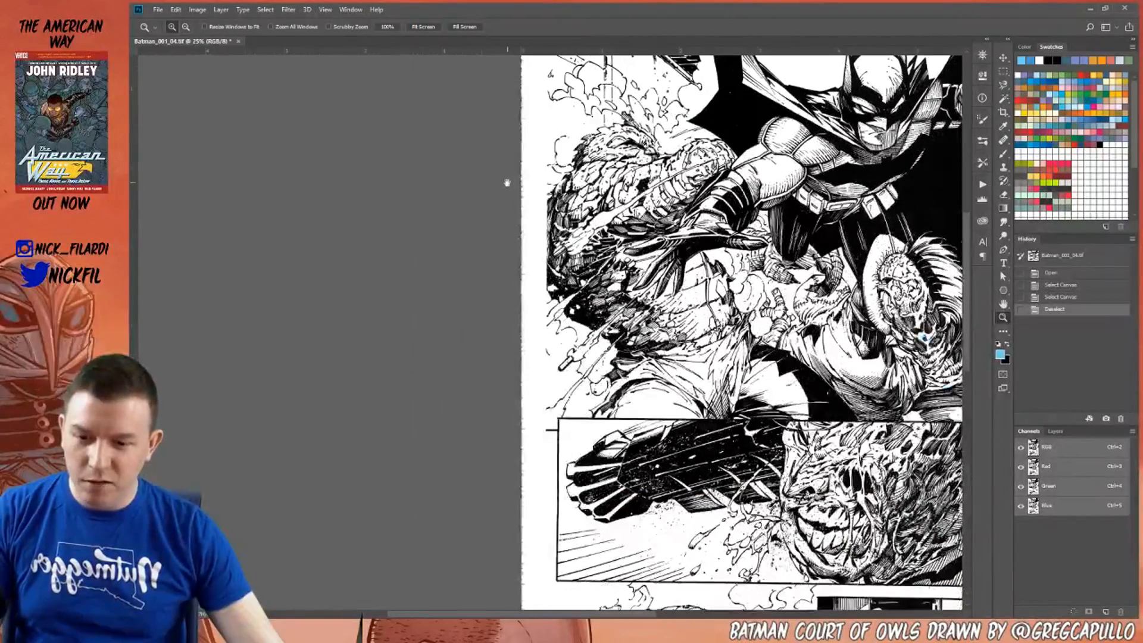
key(l)
click(532, 215)
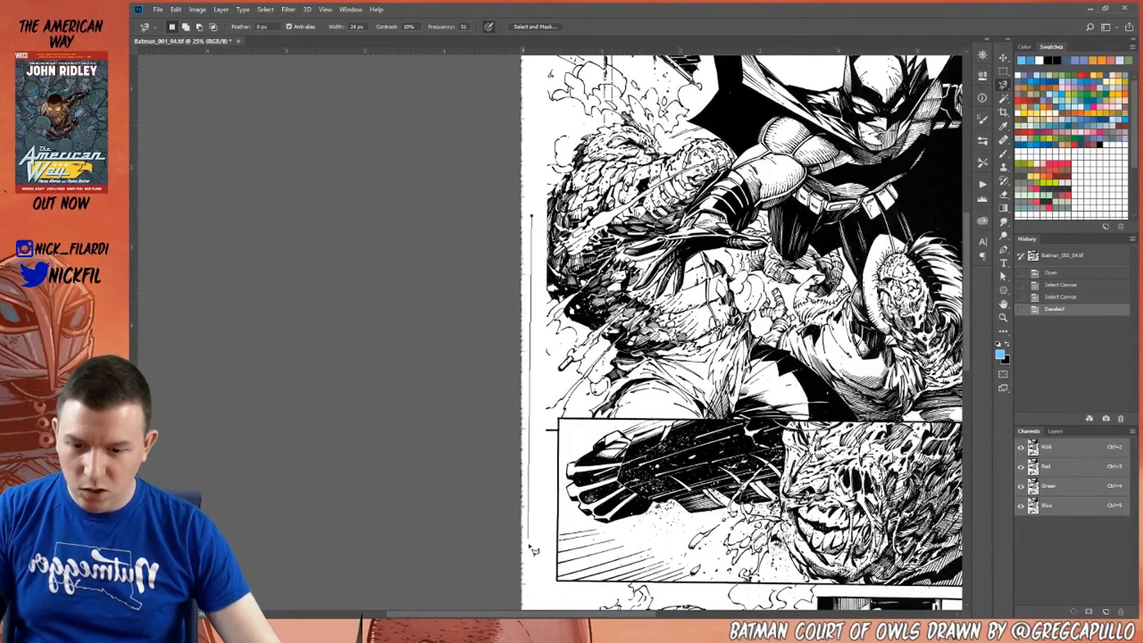
scroll(468, 548, up, 4)
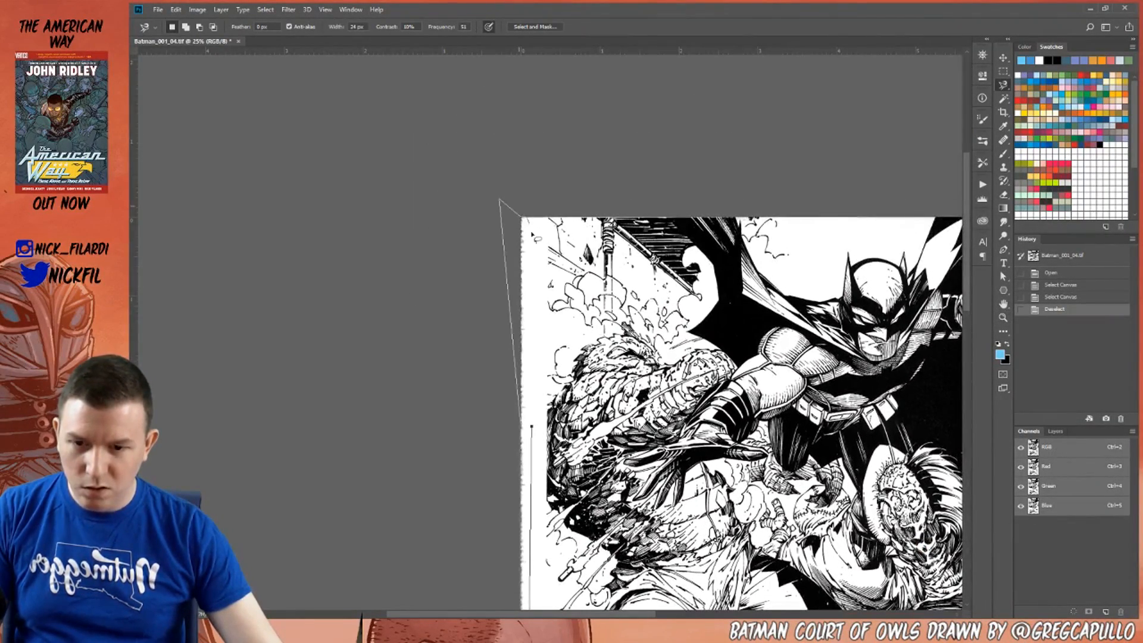
double_click(500, 201)
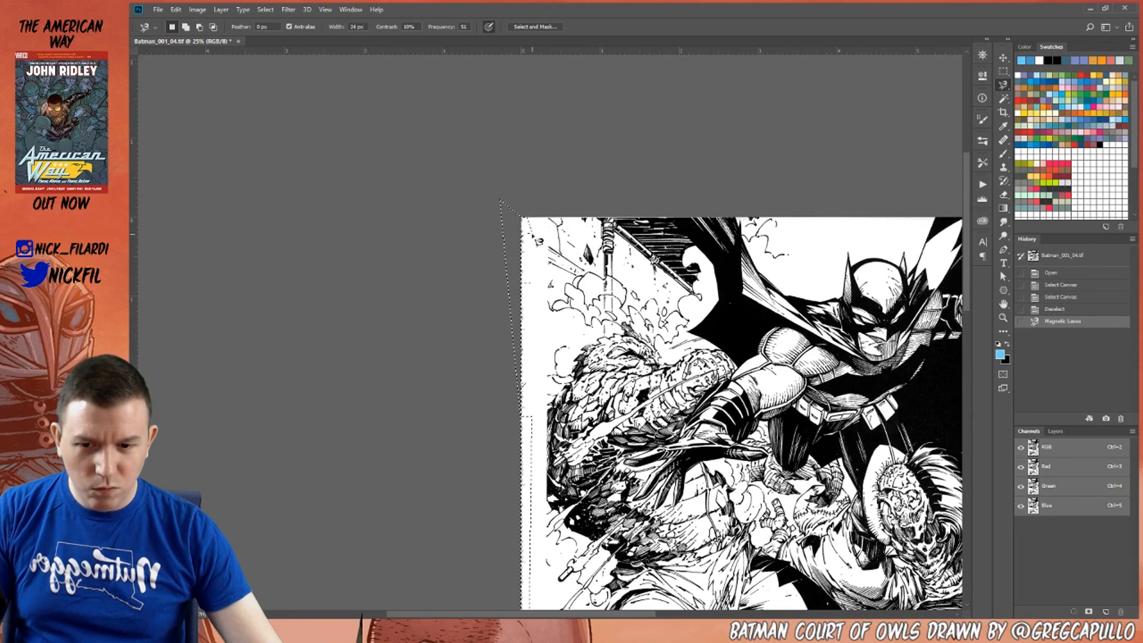
key(ctrl+d)
Lasso the rough strip along the page's left edge, fill it with white and deselect.
alt+click(1002, 88)
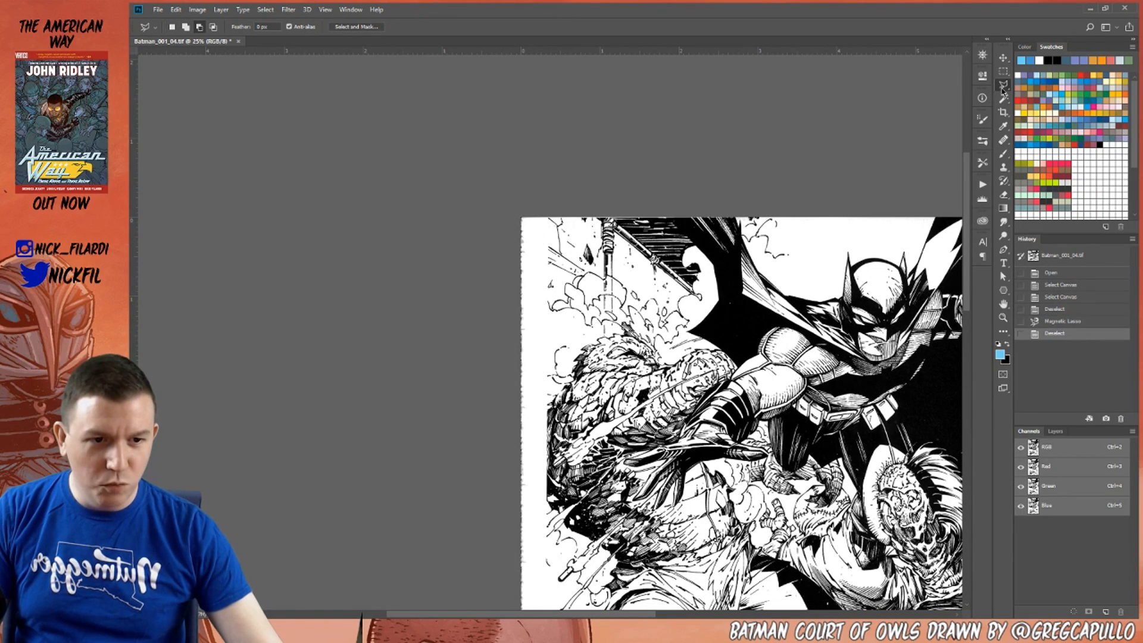
alt+click(1003, 88)
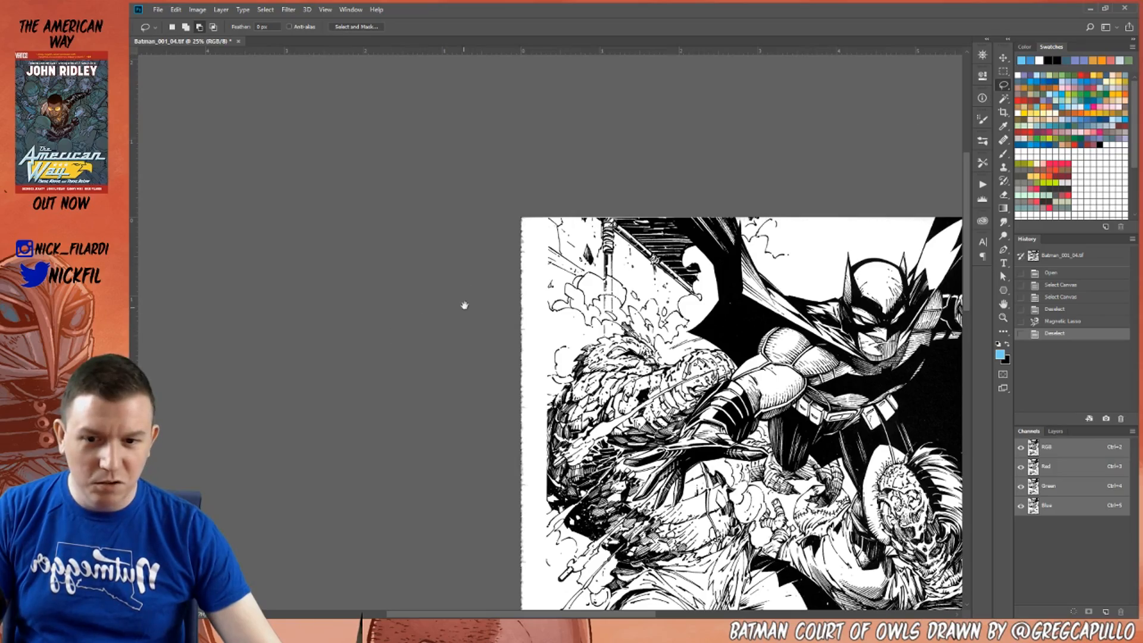
scroll(530, 235, down, 10)
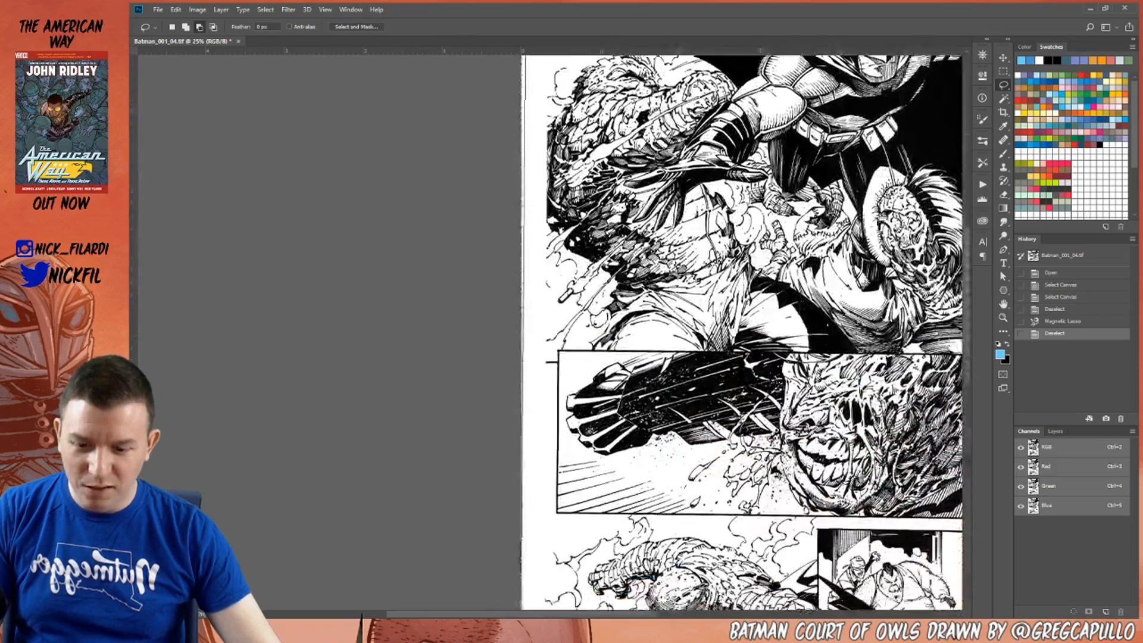
mouse_move(530, 601)
mouse_down()
mouse_move(531, 556)
mouse_move(495, 555)
mouse_move(474, 473)
mouse_up()
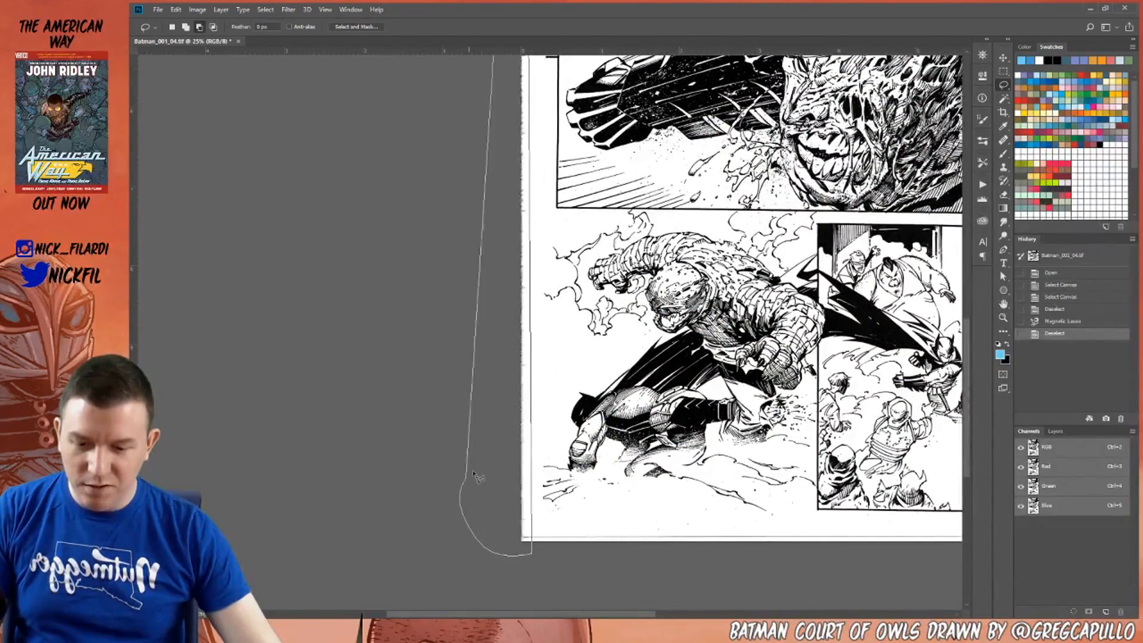
key(d)
key(x)
key(alt+BackSpace)
key(ctrl+d)
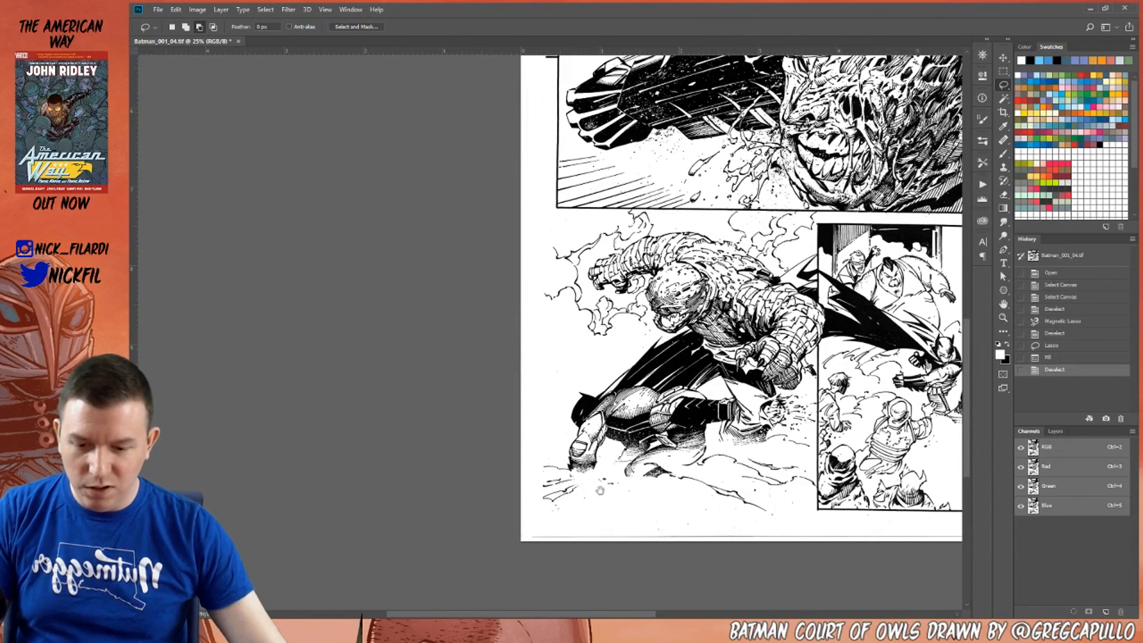
Lasso the stray line along the page's bottom edge, fill it with white and deselect.
drag(598, 491, 337, 405)
alt+click(261, 446)
mouse_move(855, 437)
mouse_down()
mouse_move(792, 577)
mouse_move(193, 446)
mouse_up()
key(alt+BackSpace)
key(ctrl+d)
Place a horizontal guide along the top border of the page's second panel.
key(z)
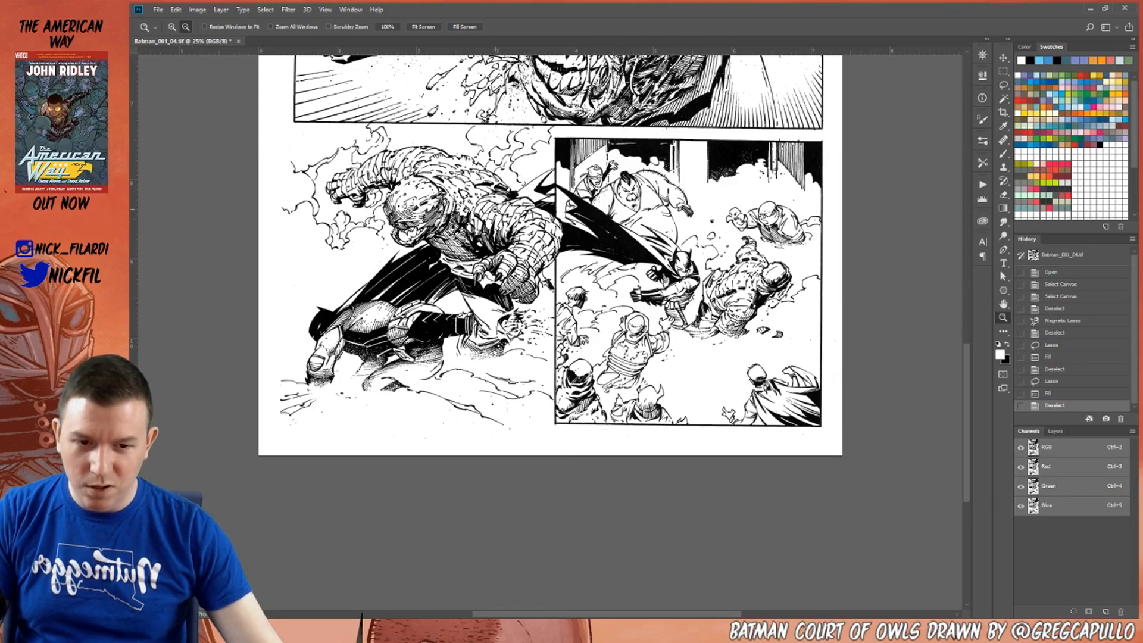
alt+click(552, 174)
drag(553, 174, 637, 388)
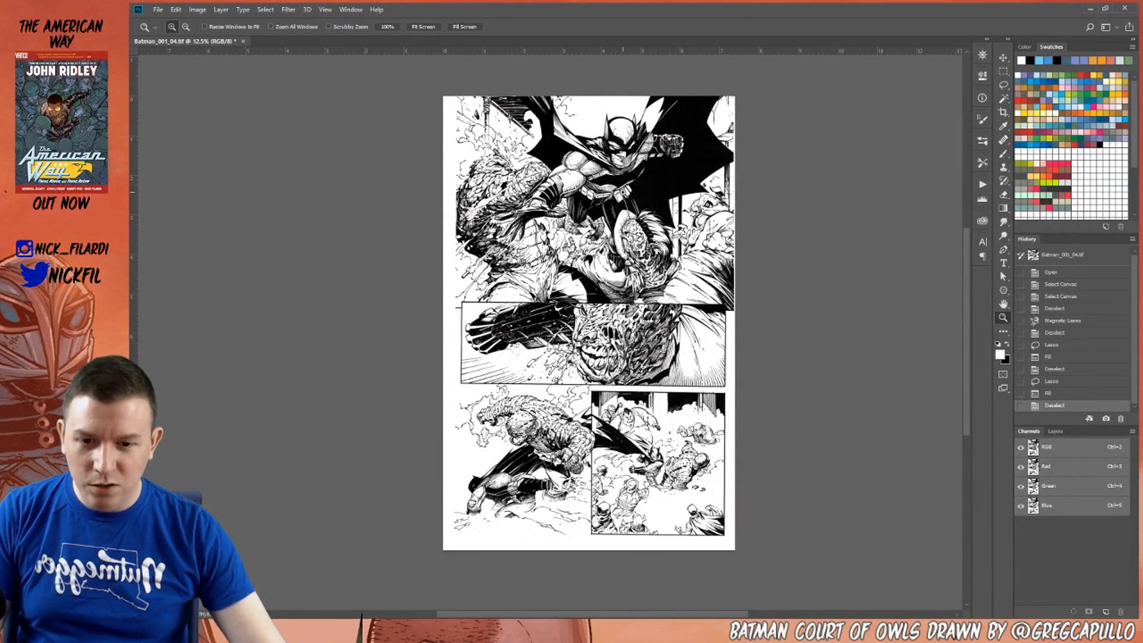
click(516, 291)
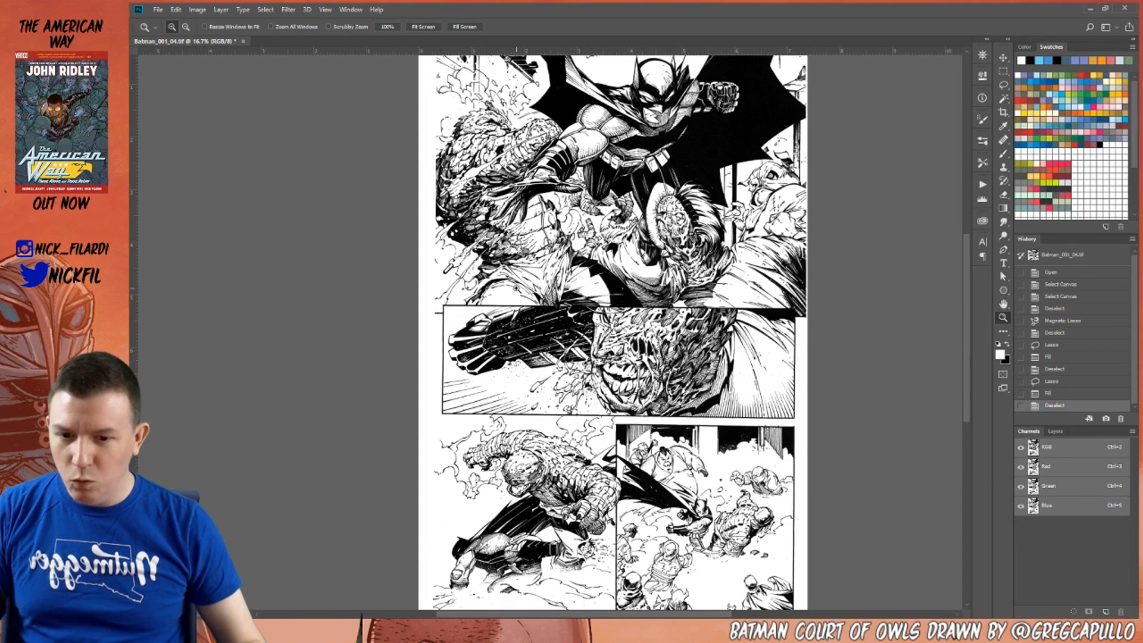
drag(634, 303, 606, 381)
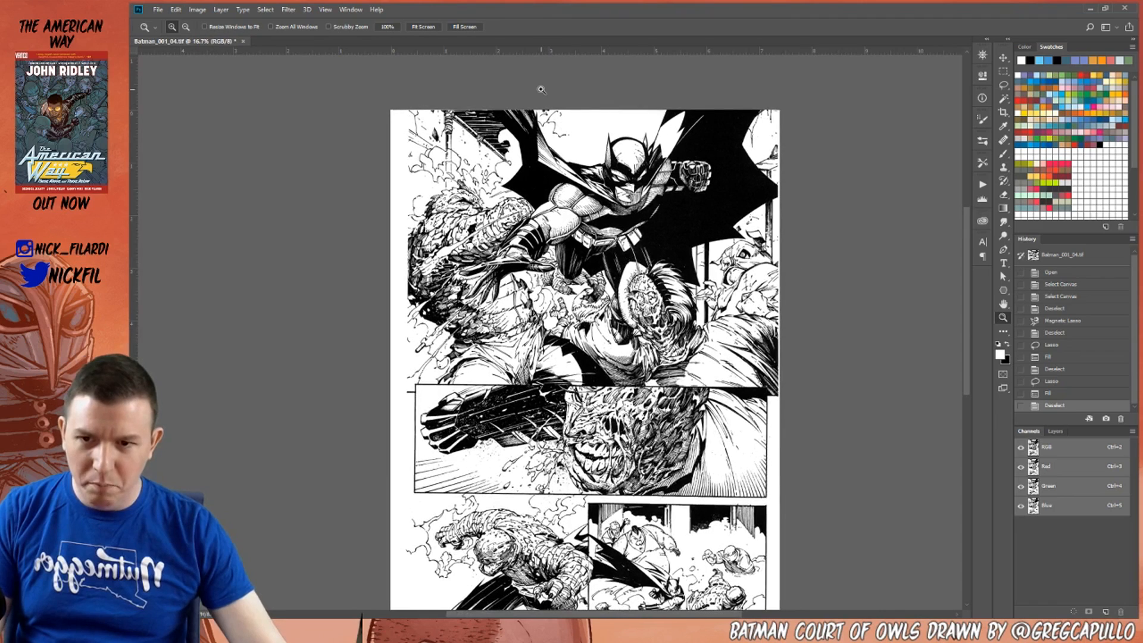
drag(535, 52, 551, 384)
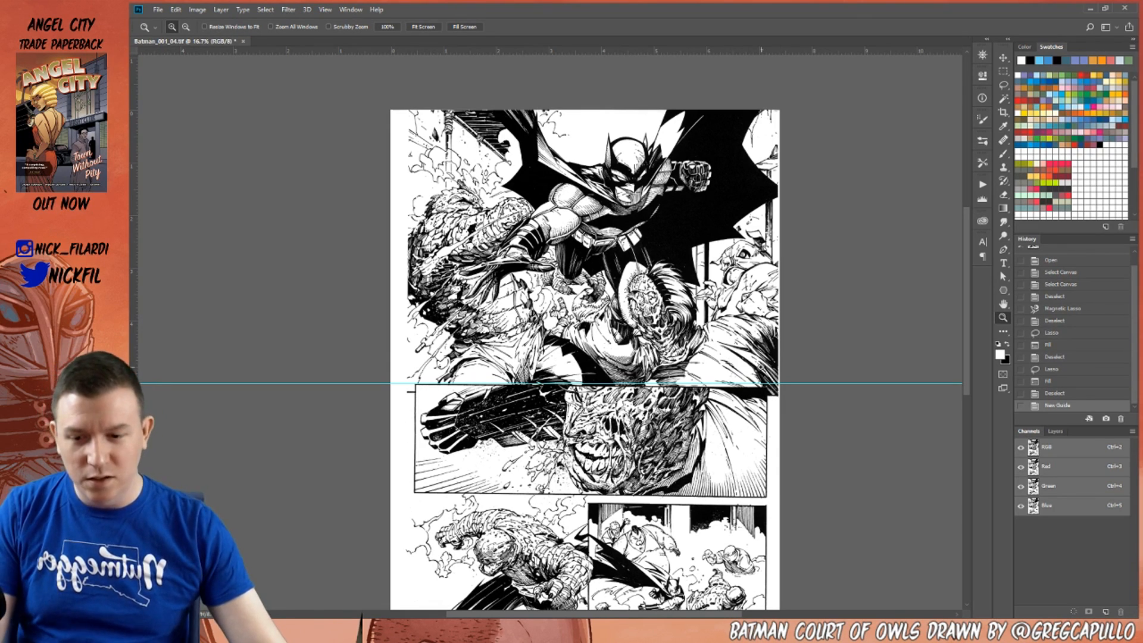
drag(552, 52, 580, 24)
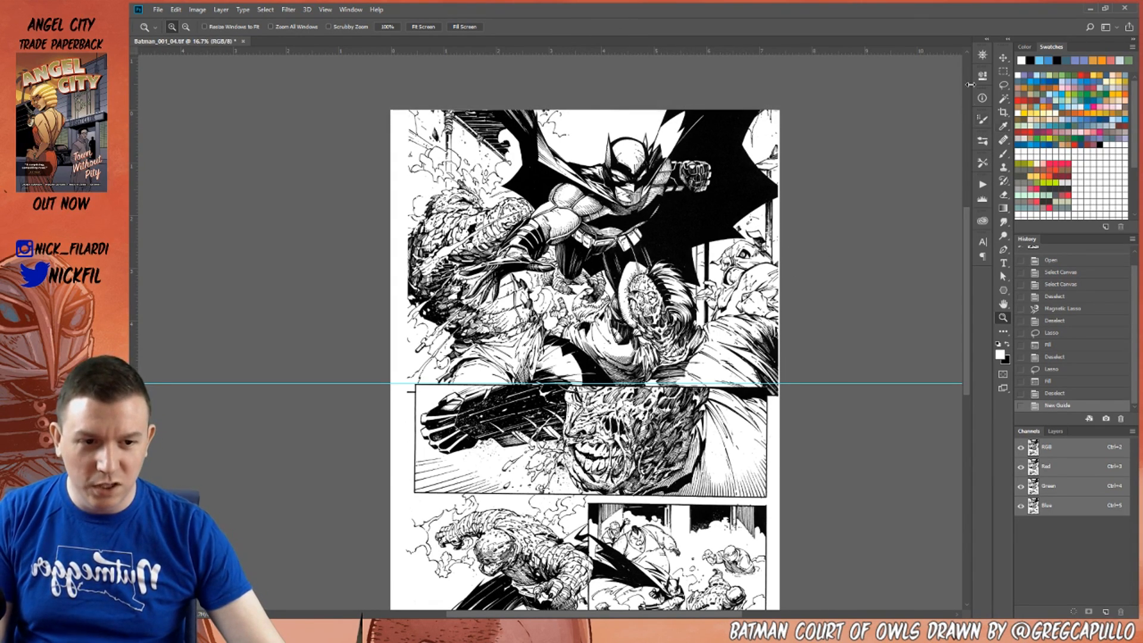
Duplicate the Background layer within the same document, keeping the name Background copy.
click(1055, 431)
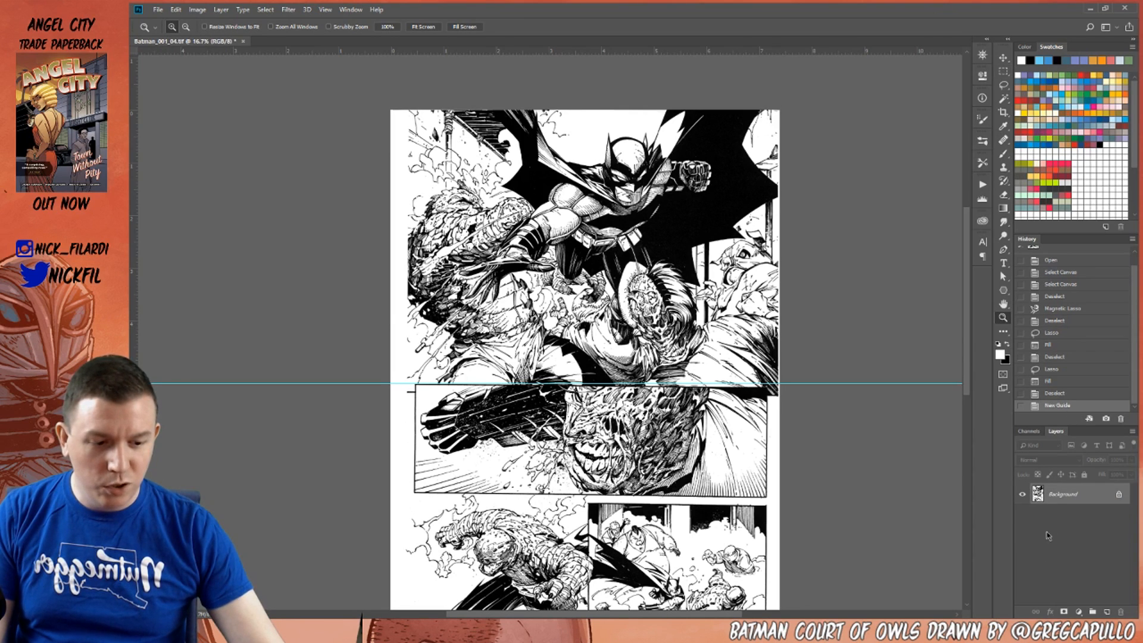
right_click(1059, 495)
click(1070, 385)
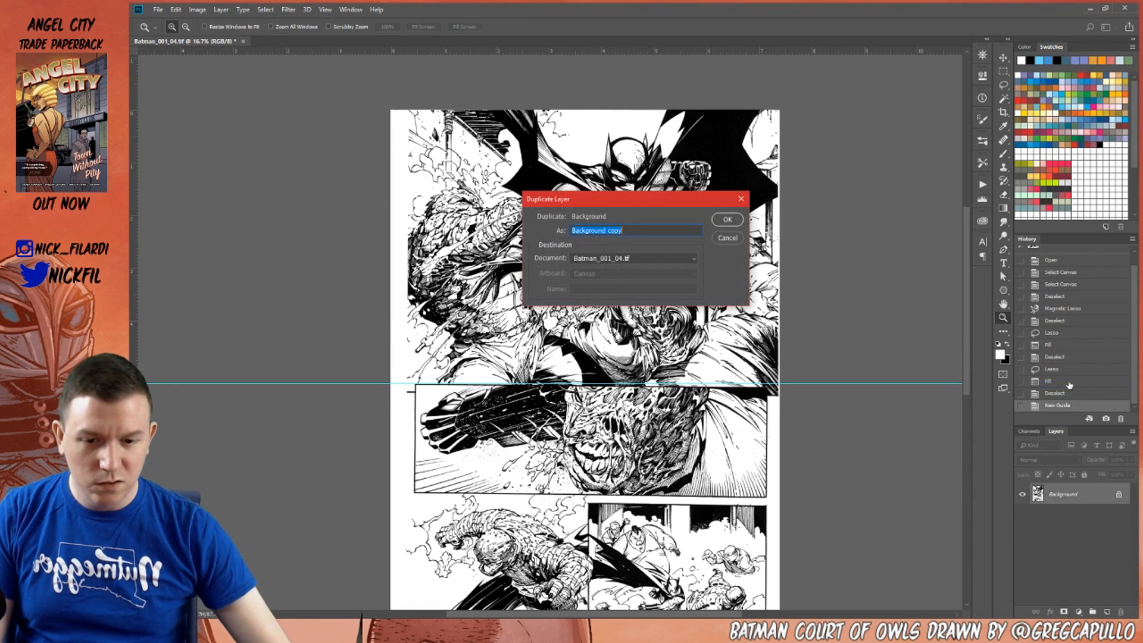
key(Return)
Rotate the Background copy layer by about -0.72 degrees so the panel border lines up with the guide.
key(v)
drag(786, 104, 787, 99)
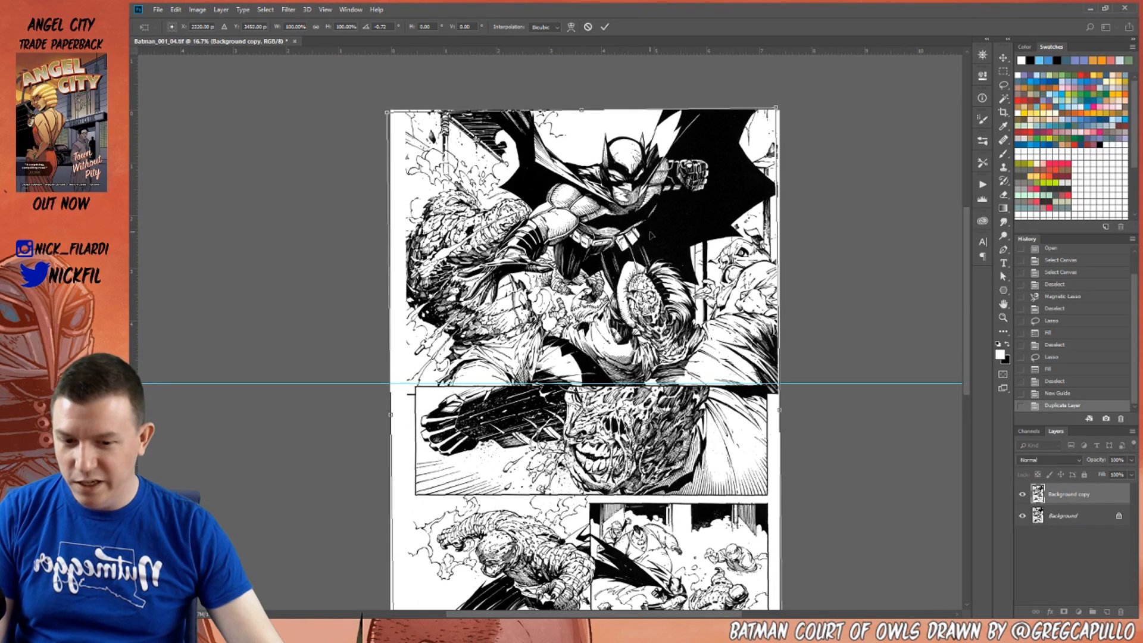
scroll(660, 248, down, 2)
key(Return)
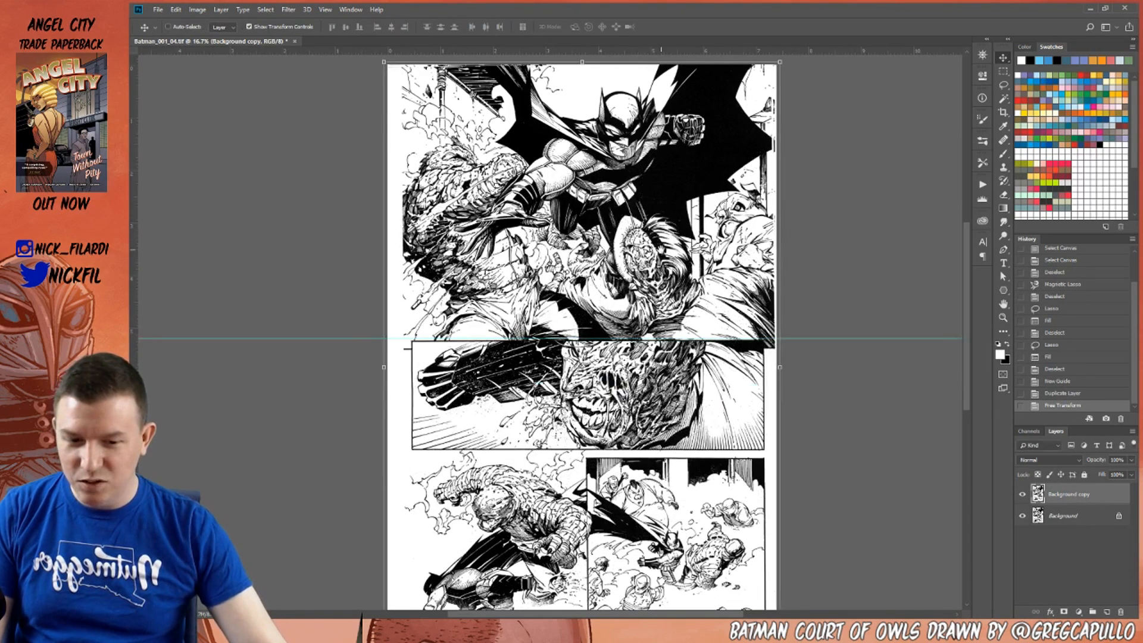
Remove the horizontal guide from the straightened page.
drag(657, 238, 647, 285)
drag(666, 476, 681, 348)
drag(667, 290, 650, 336)
drag(663, 277, 652, 345)
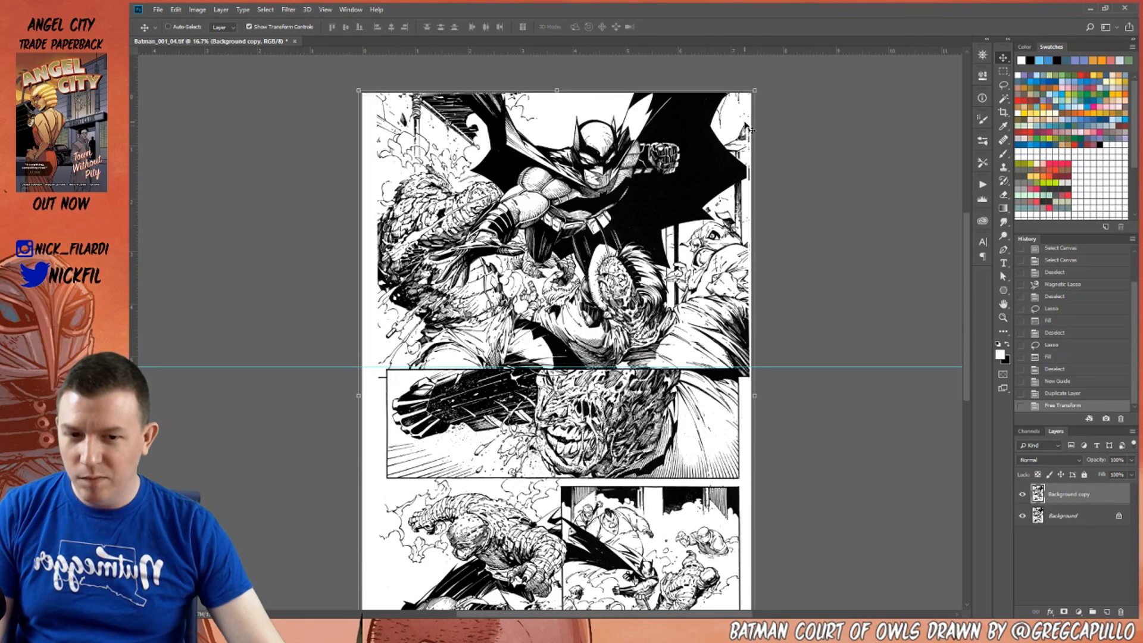
drag(636, 414, 589, 352)
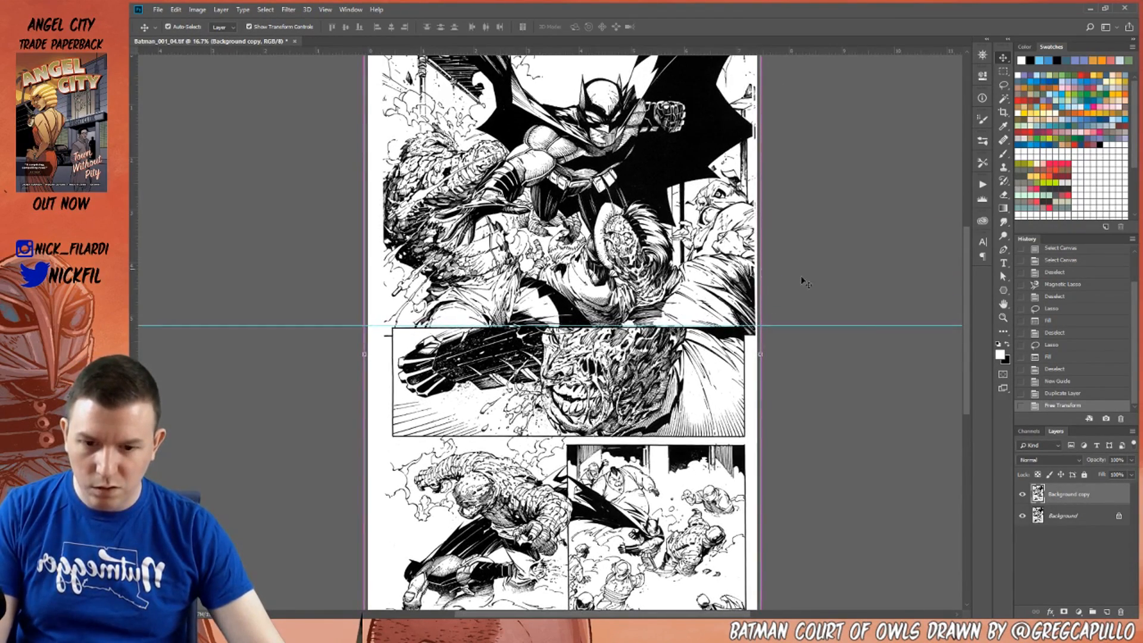
drag(801, 326, 823, 44)
Crop the page inward at its sides and bottom to trim the excess white margin.
drag(604, 276, 613, 323)
key(z)
key(x)
key(c)
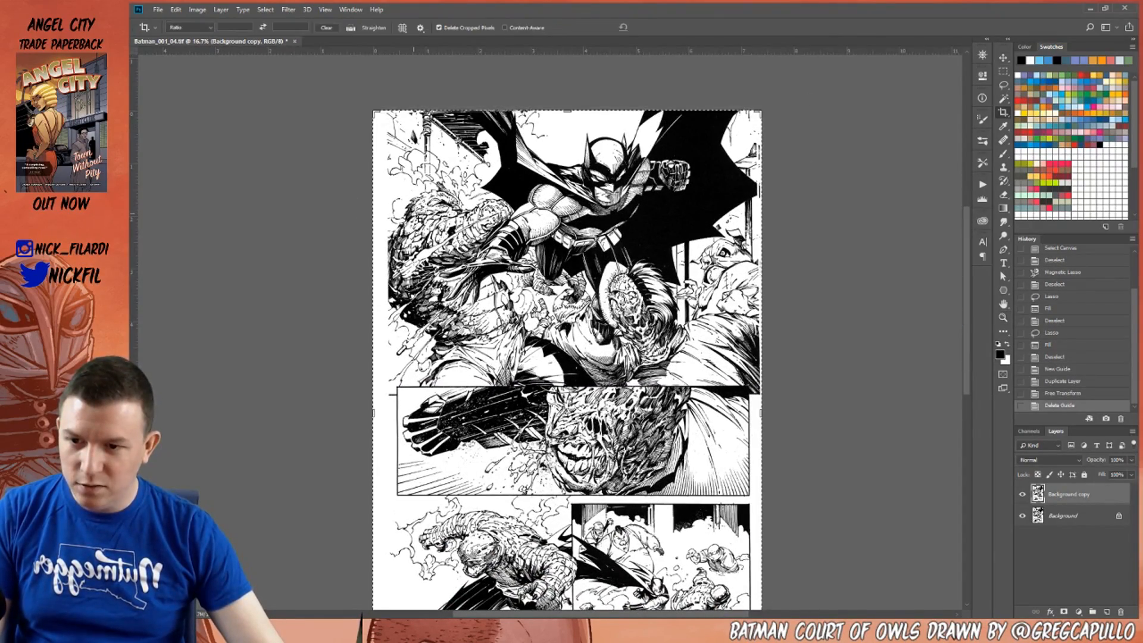
drag(372, 413, 380, 417)
drag(554, 576, 598, 379)
drag(618, 519, 612, 512)
drag(757, 230, 759, 394)
key(Return)
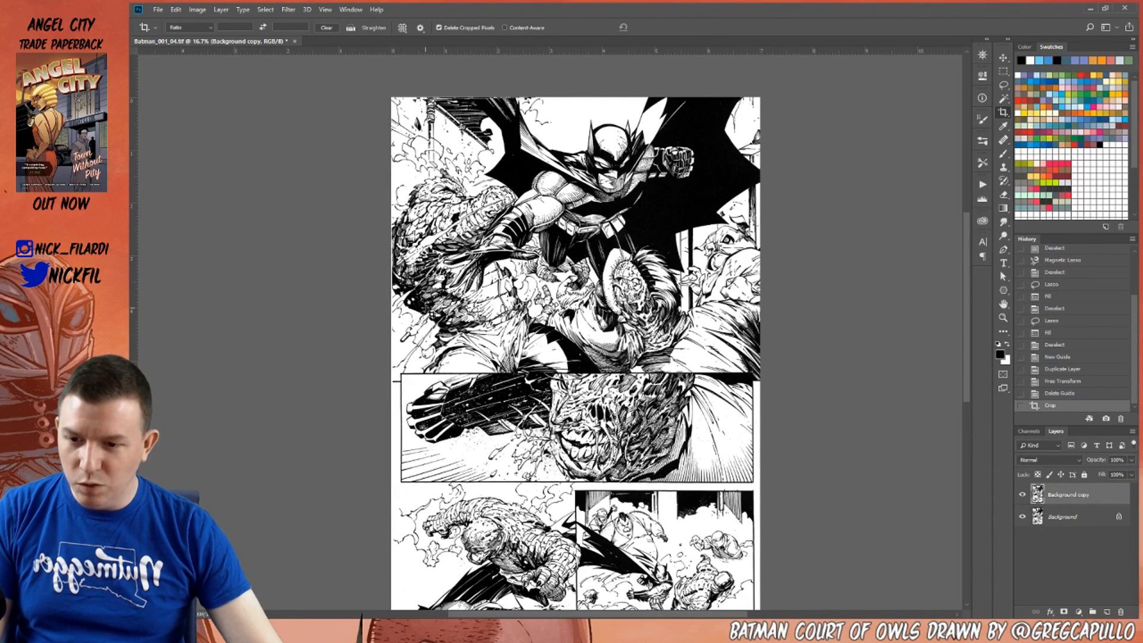
Crop a further thin sliver off the page's left edge.
click(427, 310)
drag(393, 395, 392, 397)
key(Return)
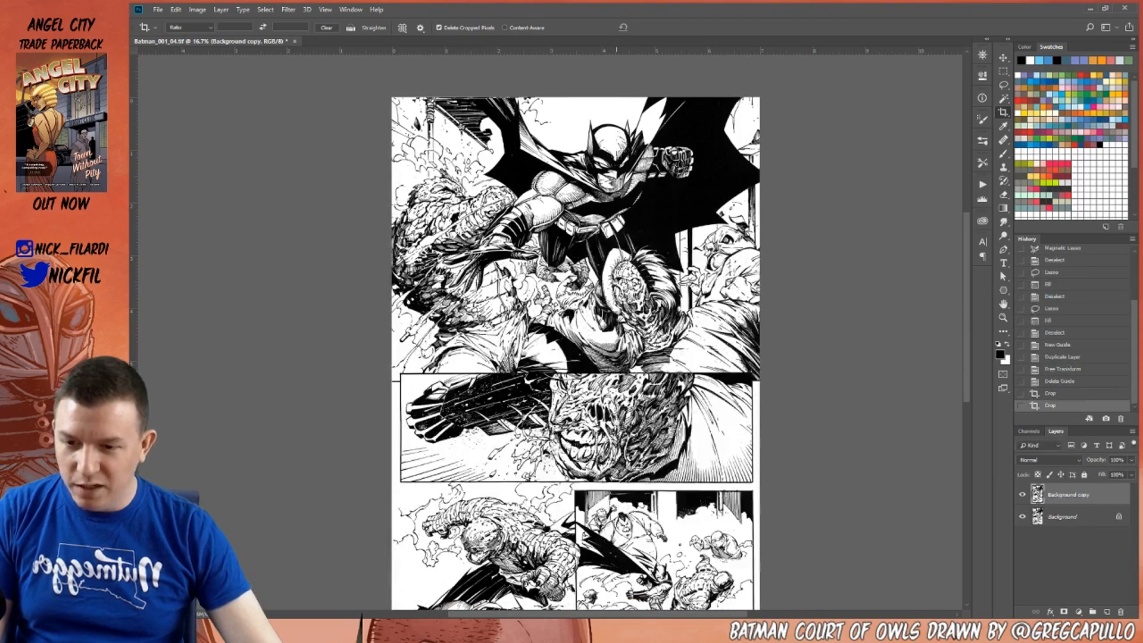
scroll(588, 332, down, 3)
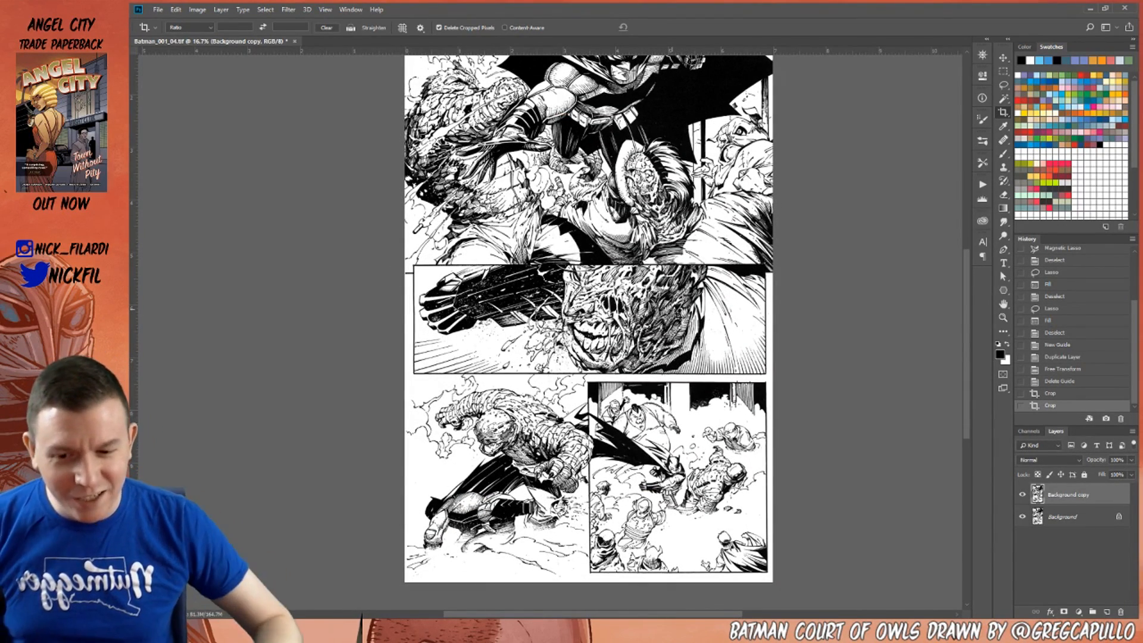
drag(677, 314, 684, 426)
key(z)
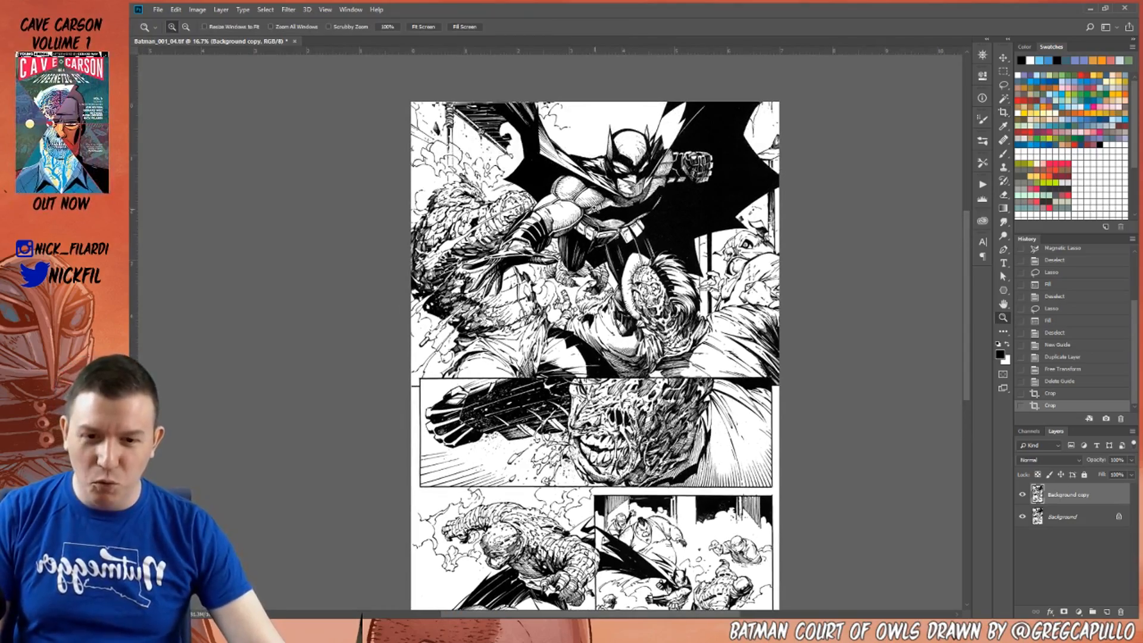
Look over the cropped page's line art from the top Batman panel down to the lowest panels.
click(594, 208)
click(595, 207)
drag(594, 208, 614, 195)
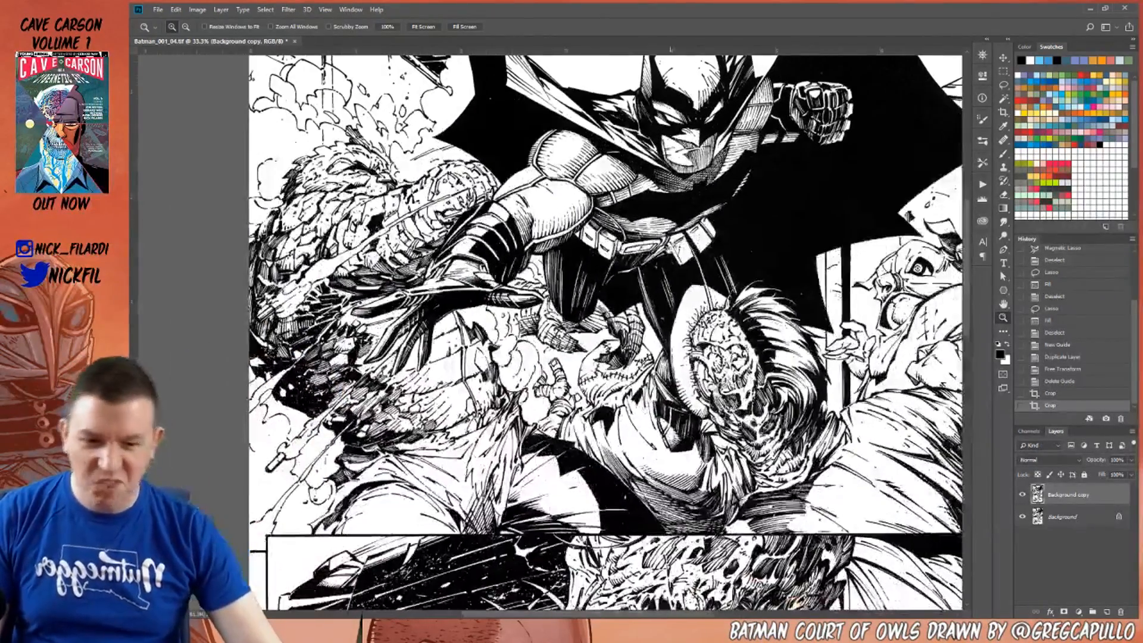
drag(651, 453, 595, 178)
drag(601, 459, 596, 128)
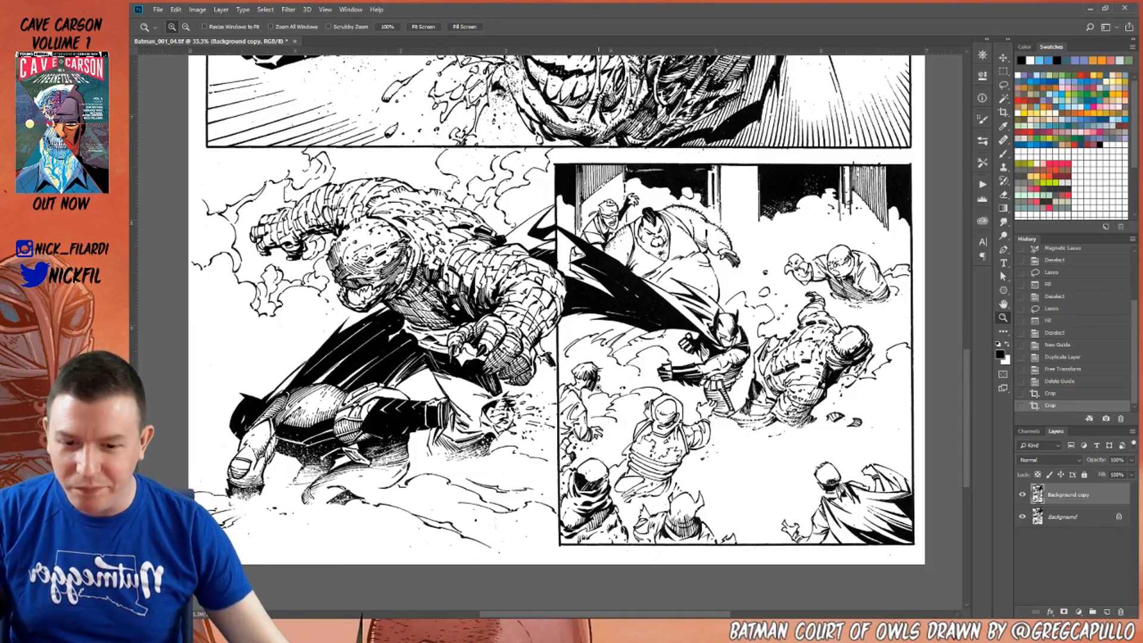
scroll(774, 240, up, 15)
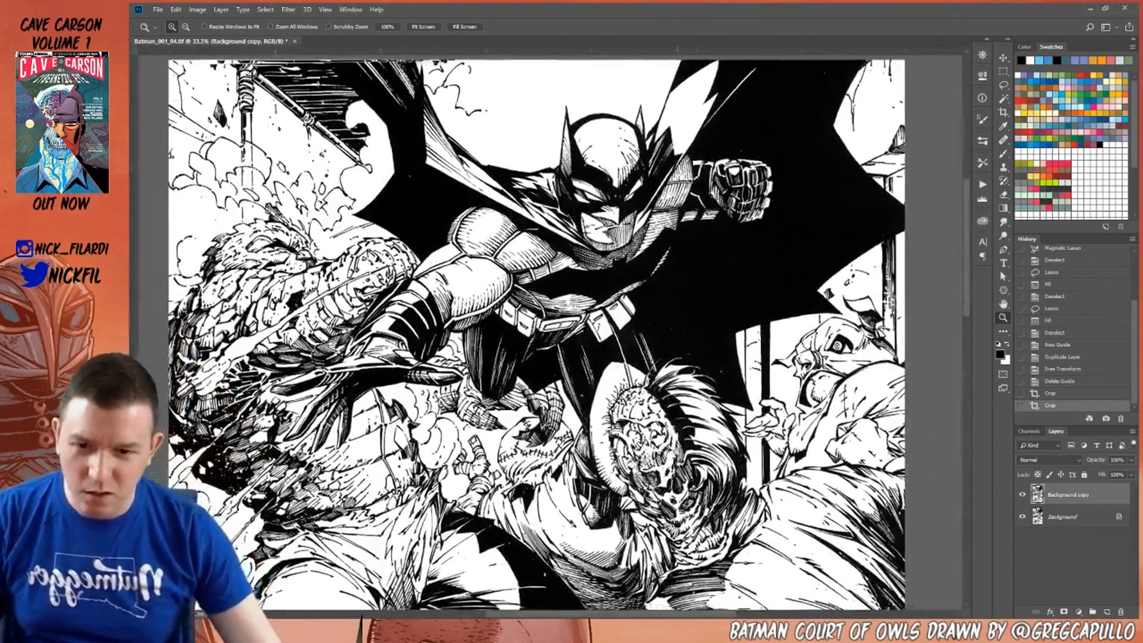
drag(602, 429, 612, 202)
alt+click(645, 269)
alt+click(645, 269)
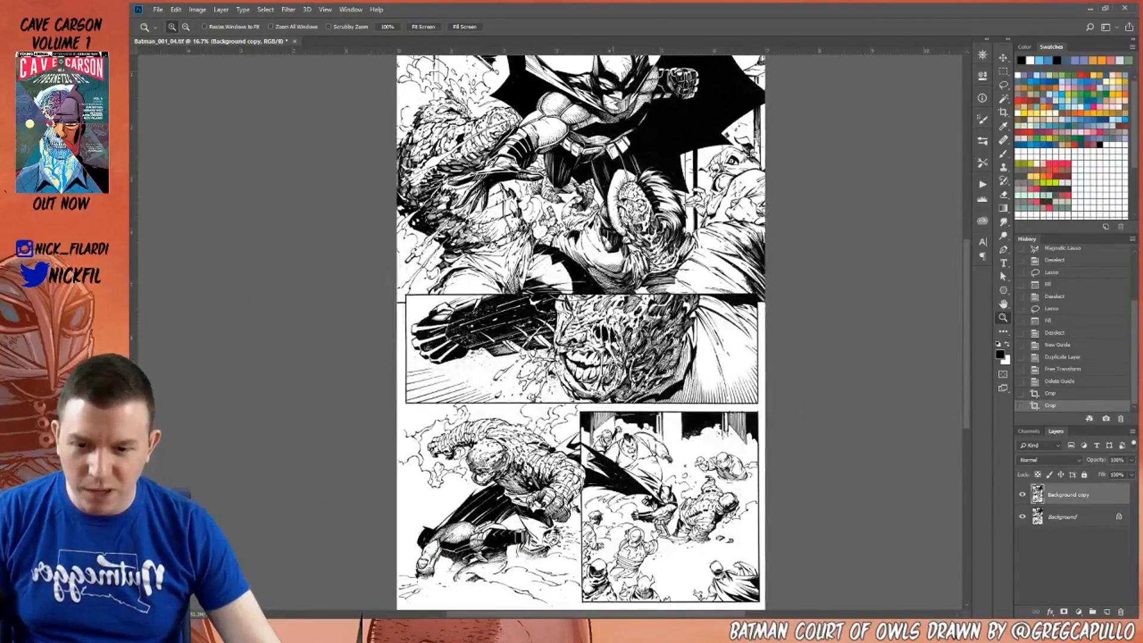
Examine the hatching and ink texture of the monster's face in the middle panel up close.
drag(517, 335, 622, 406)
drag(768, 333, 476, 397)
drag(866, 112, 617, 284)
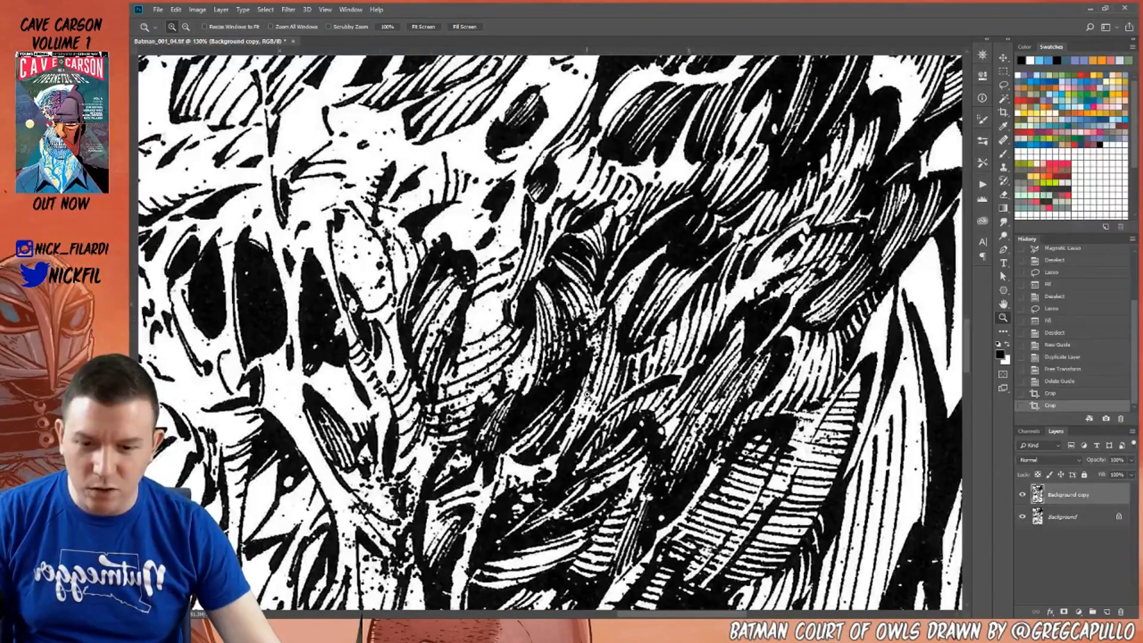
drag(336, 227, 521, 326)
drag(706, 518, 641, 322)
alt+click(640, 321)
drag(821, 413, 825, 334)
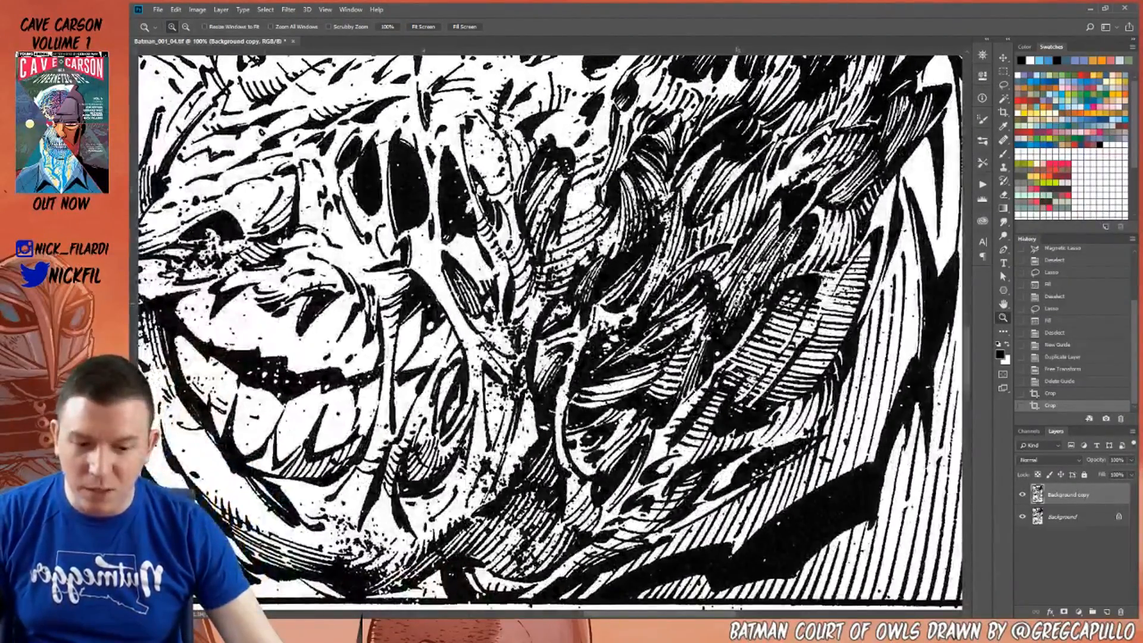
alt+click(711, 295)
drag(711, 295, 678, 393)
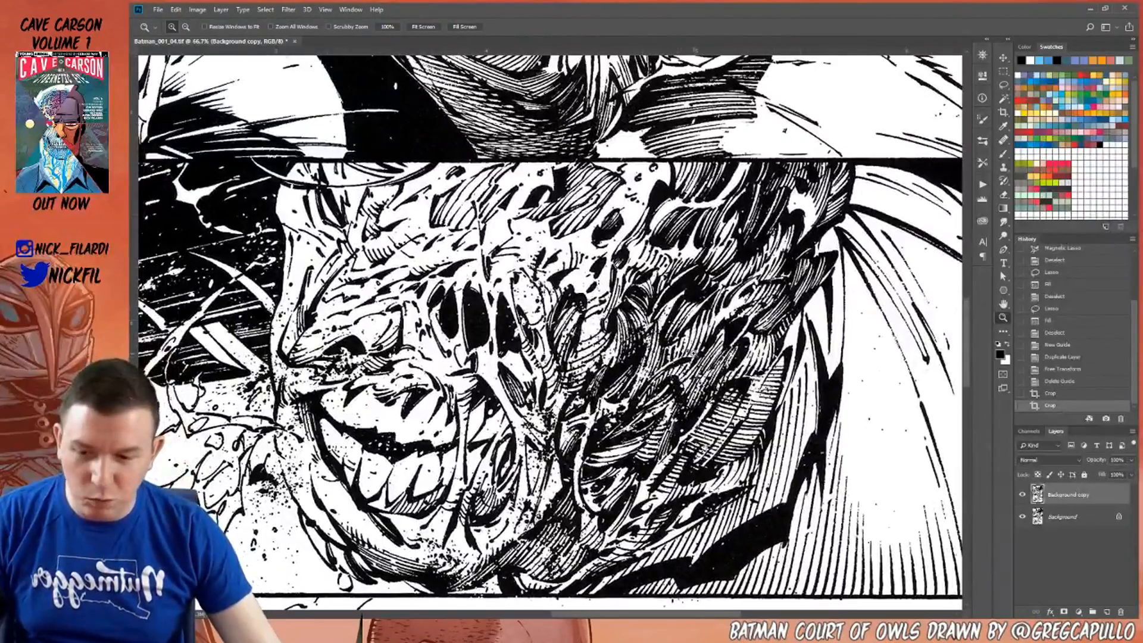
key(ctrl+l)
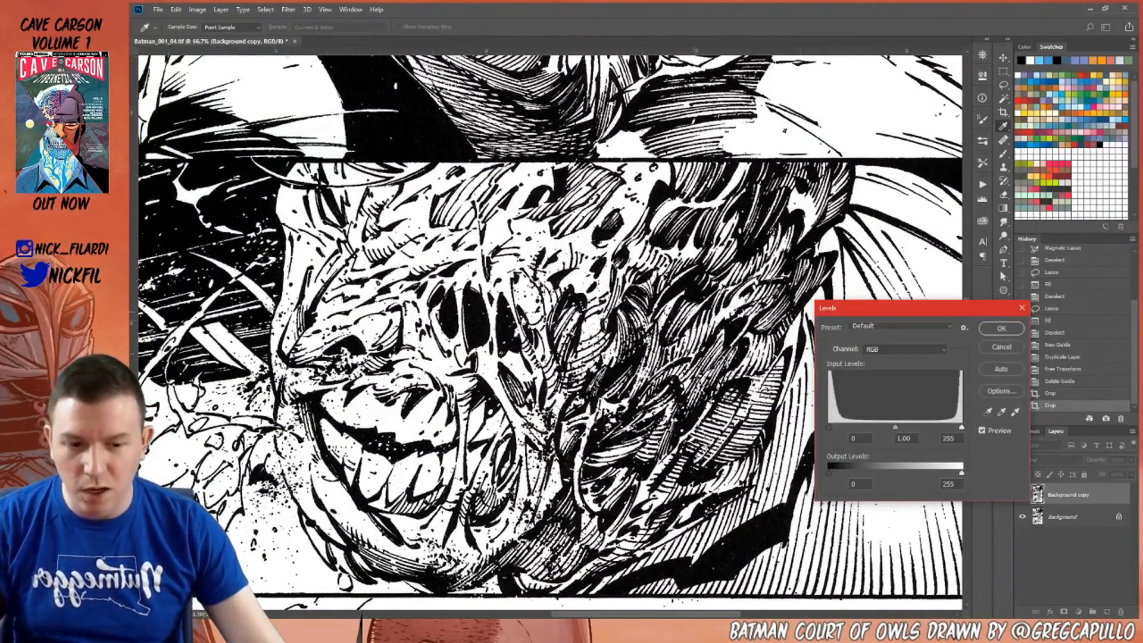
drag(928, 308, 393, 160)
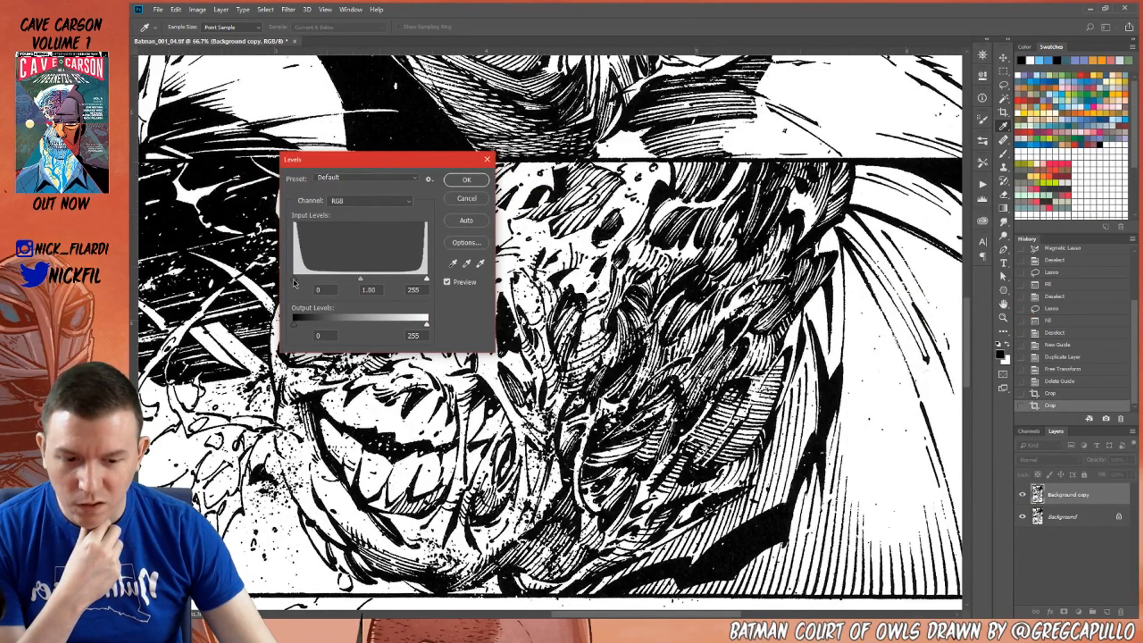
click(471, 202)
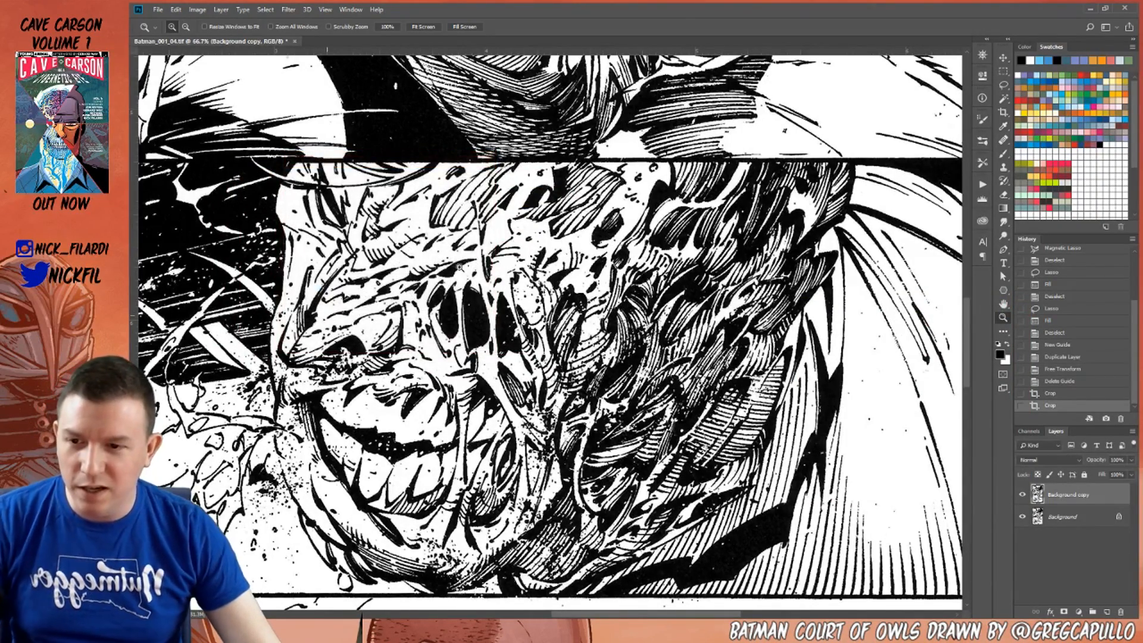
Check the evenness of the solid black above the middle panel with a Magic Wand selection at tolerance 5, and clear the selection.
click(386, 144)
click(386, 144)
drag(386, 145, 451, 341)
click(430, 225)
click(431, 225)
drag(560, 328, 645, 391)
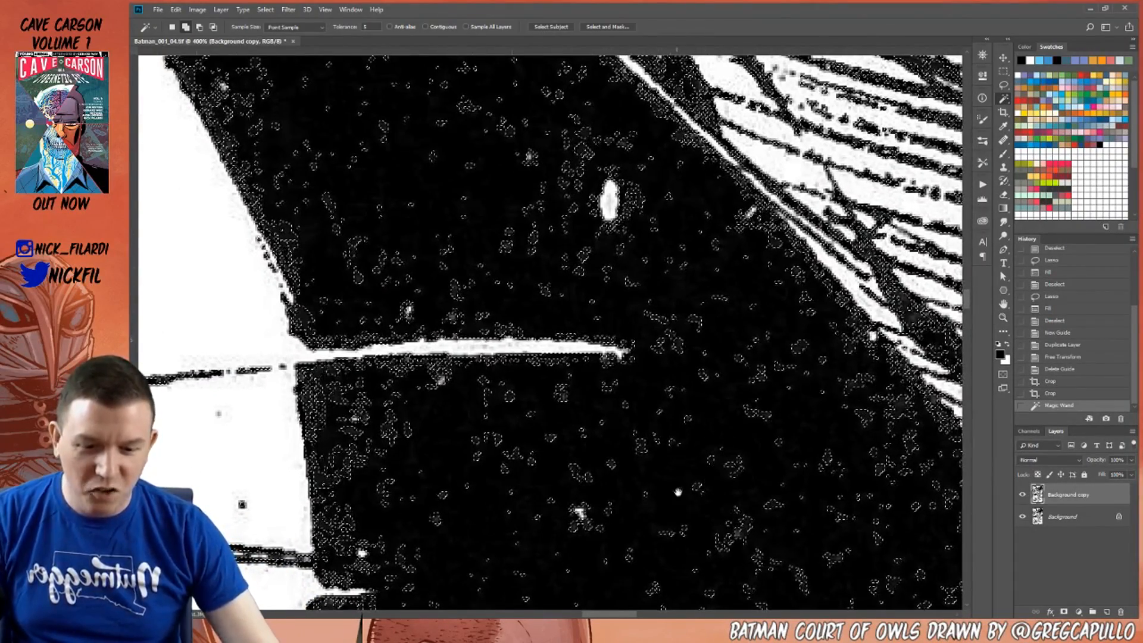
drag(673, 486, 454, 304)
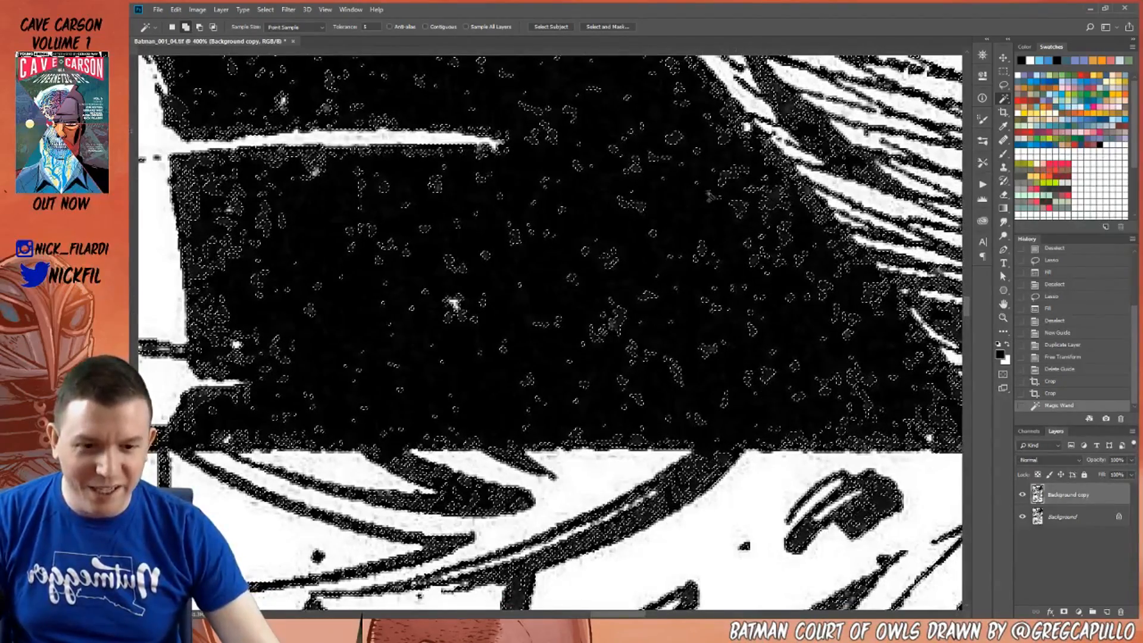
drag(454, 305, 329, 363)
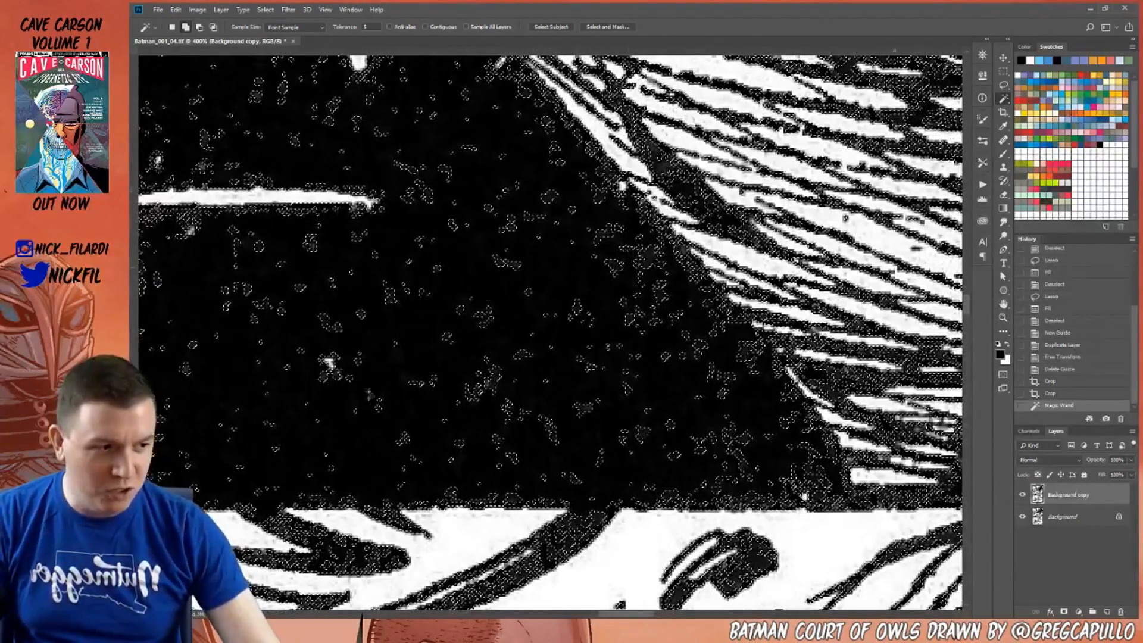
drag(508, 496, 525, 304)
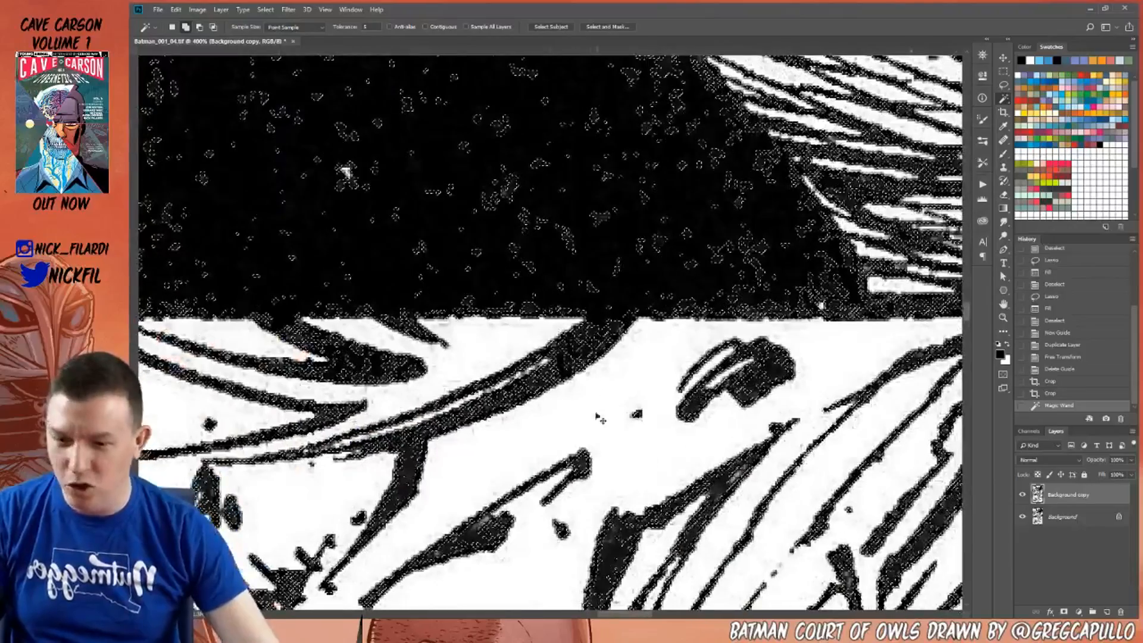
key(ctrl+d)
Apply Levels to the Background copy layer with a black input of 77 and a white input of 219.
key(z)
alt+click(599, 366)
alt+click(598, 366)
alt+click(598, 366)
drag(599, 366, 444, 70)
drag(653, 385, 628, 360)
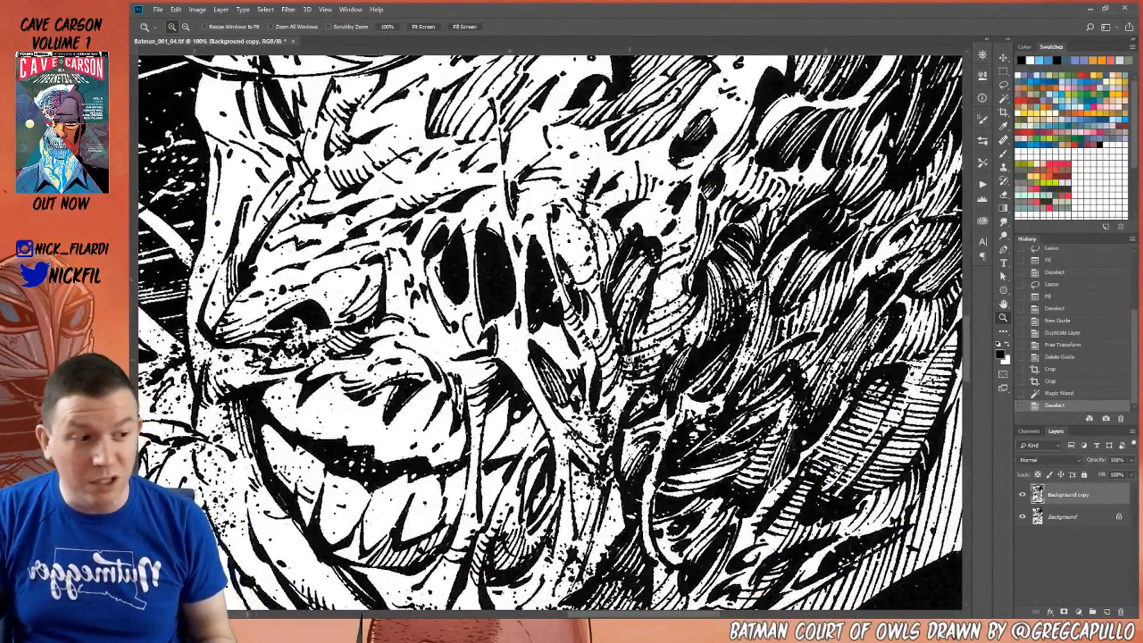
drag(661, 313, 581, 208)
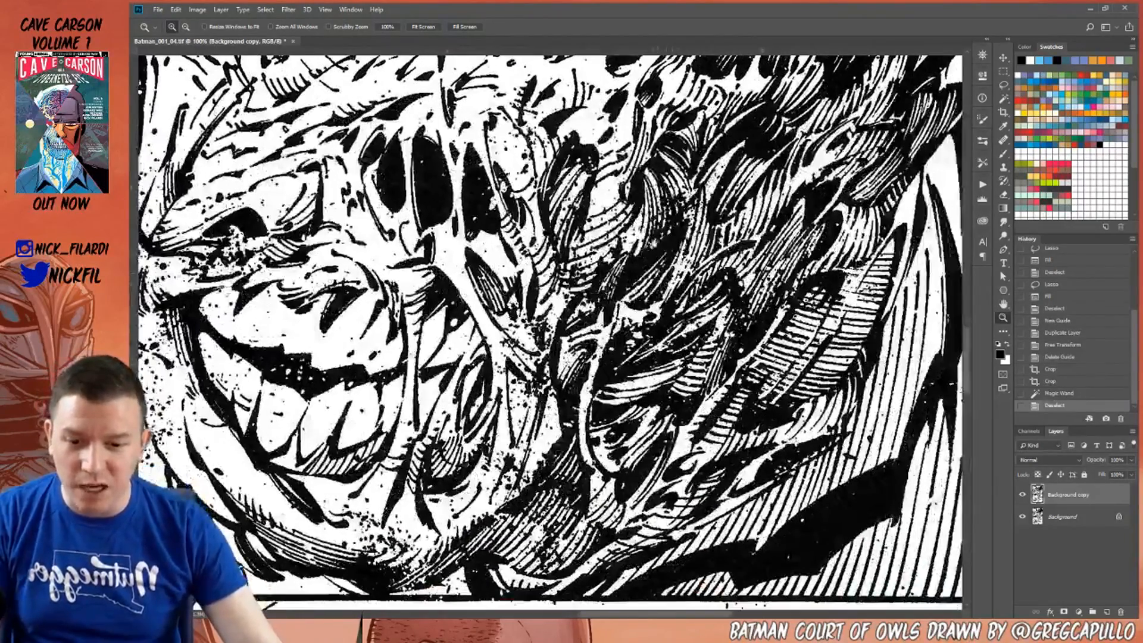
drag(616, 289, 641, 336)
drag(574, 285, 595, 320)
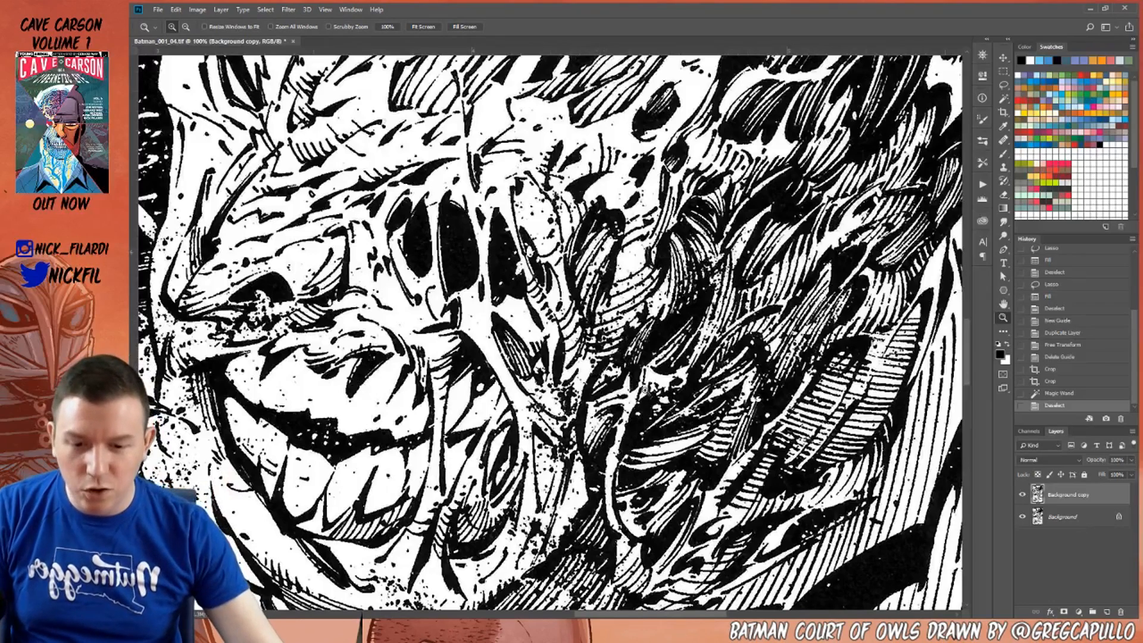
key(ctrl+l)
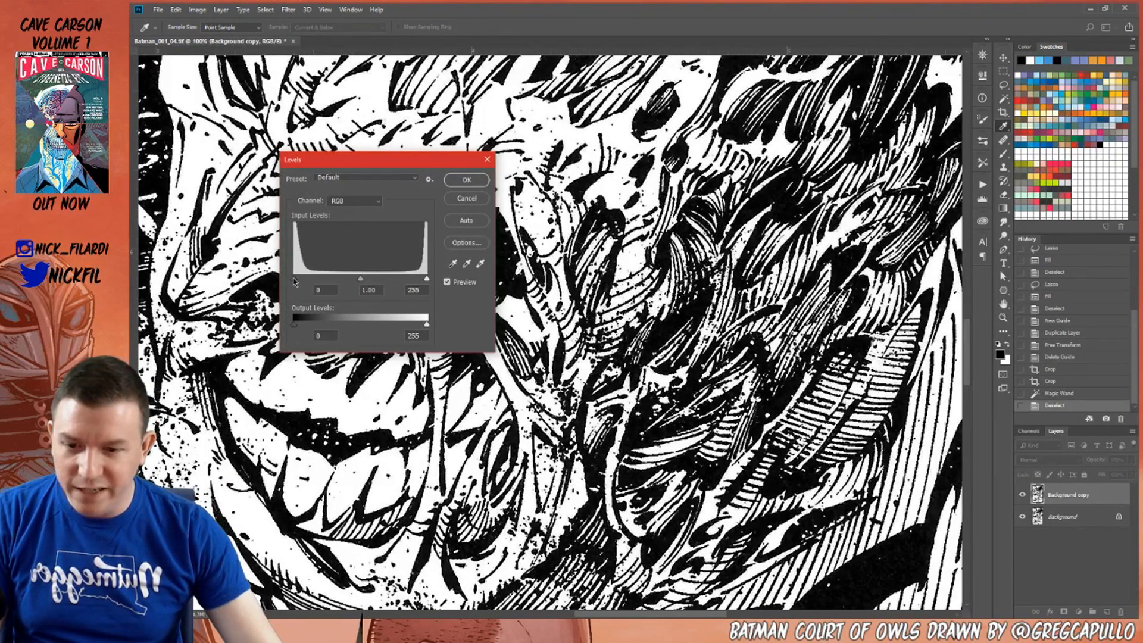
drag(294, 281, 333, 280)
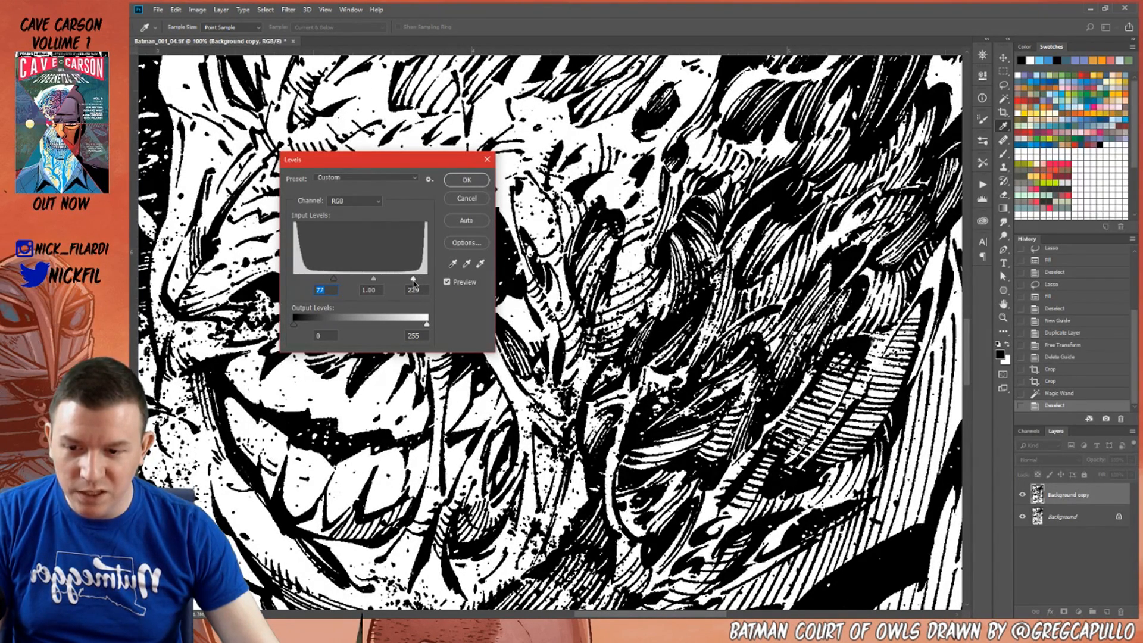
drag(409, 280, 408, 279)
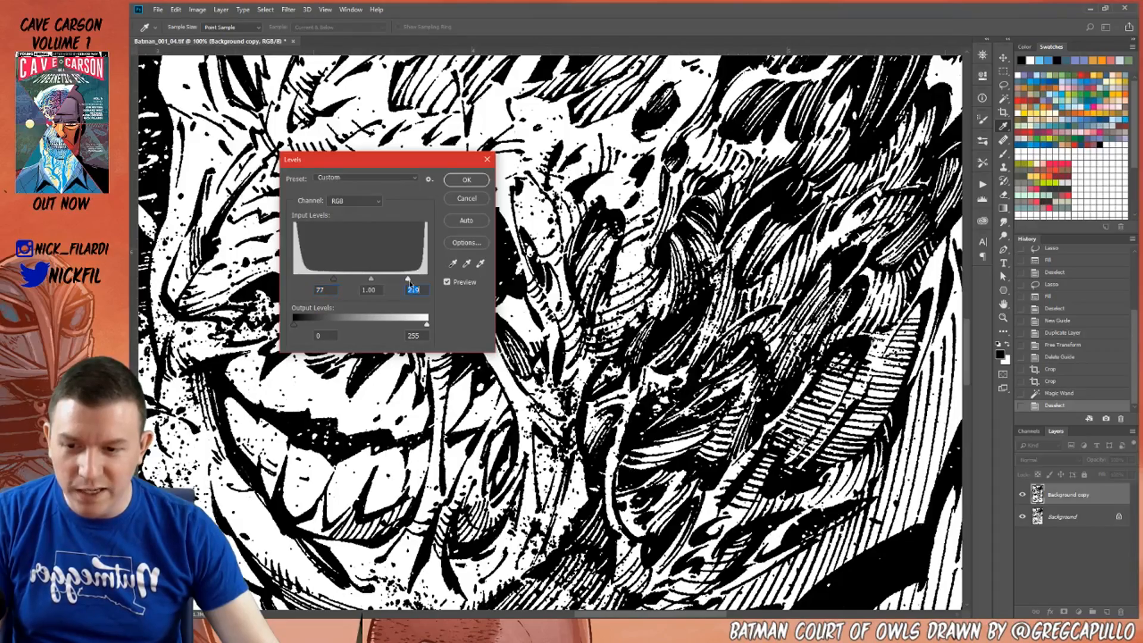
click(465, 179)
Compare the face's line art before and after the Levels adjustment at 400% zoom.
key(z)
click(601, 193)
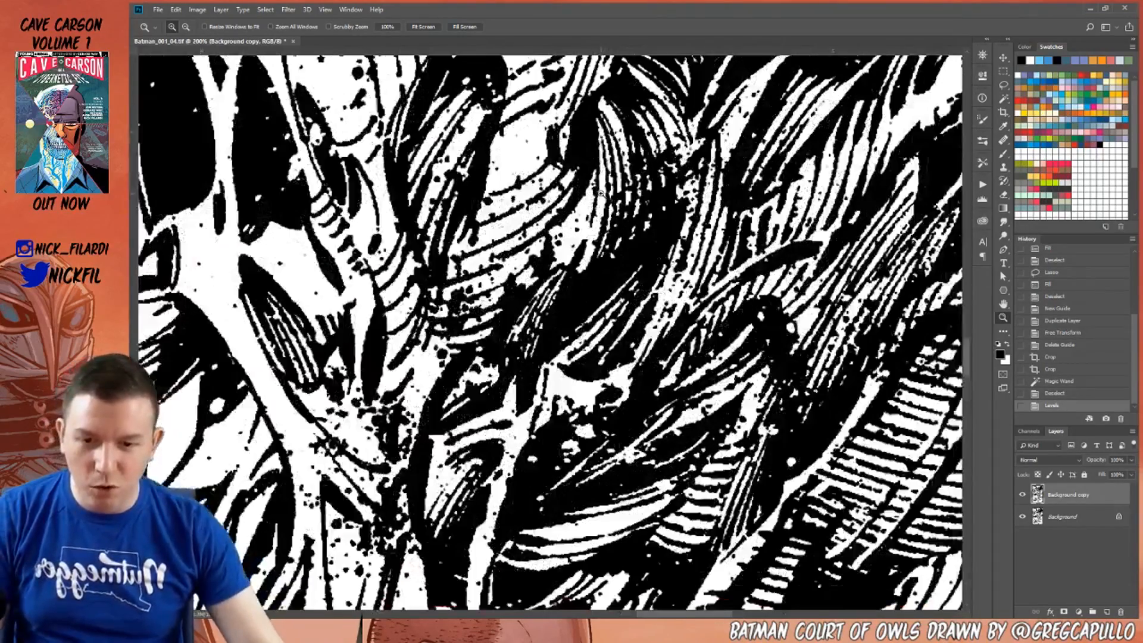
click(601, 194)
click(601, 193)
drag(589, 228, 624, 370)
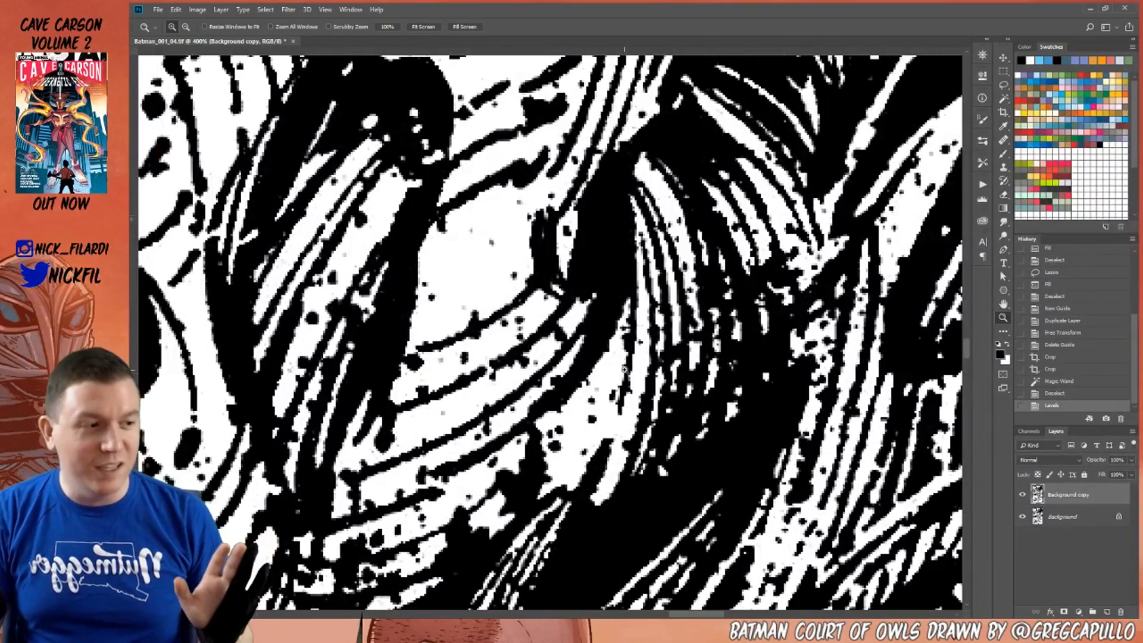
key(ctrl+z)
key(ctrl+z)
key(ctrl+z)
key(ctrl+z)
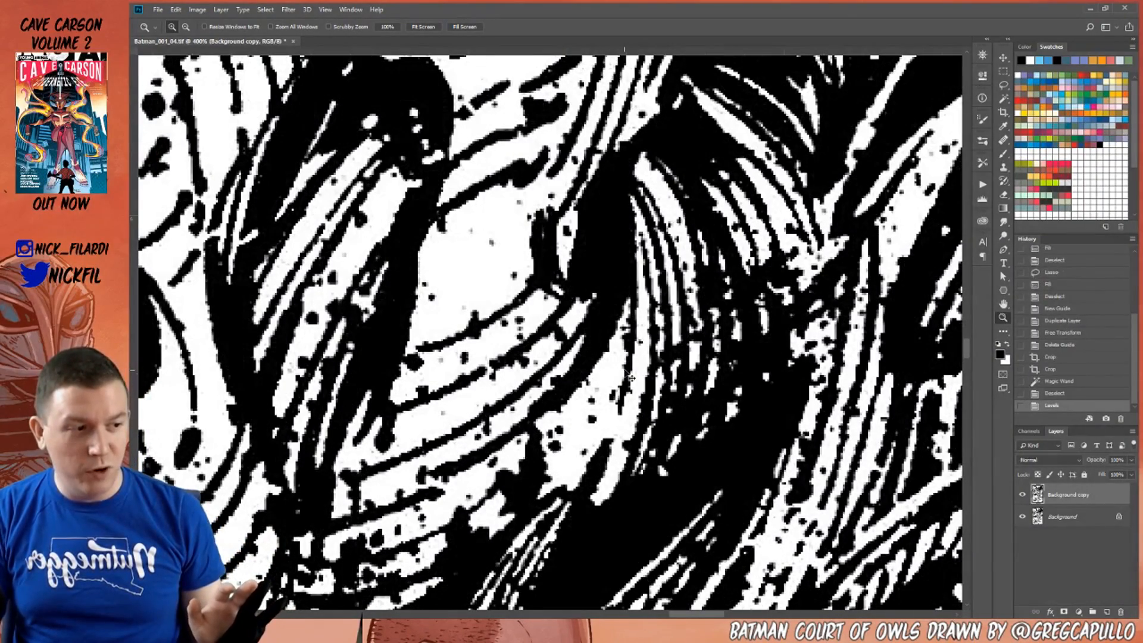
key(ctrl+z)
key(ctrl+z)
key(ctrl+z)
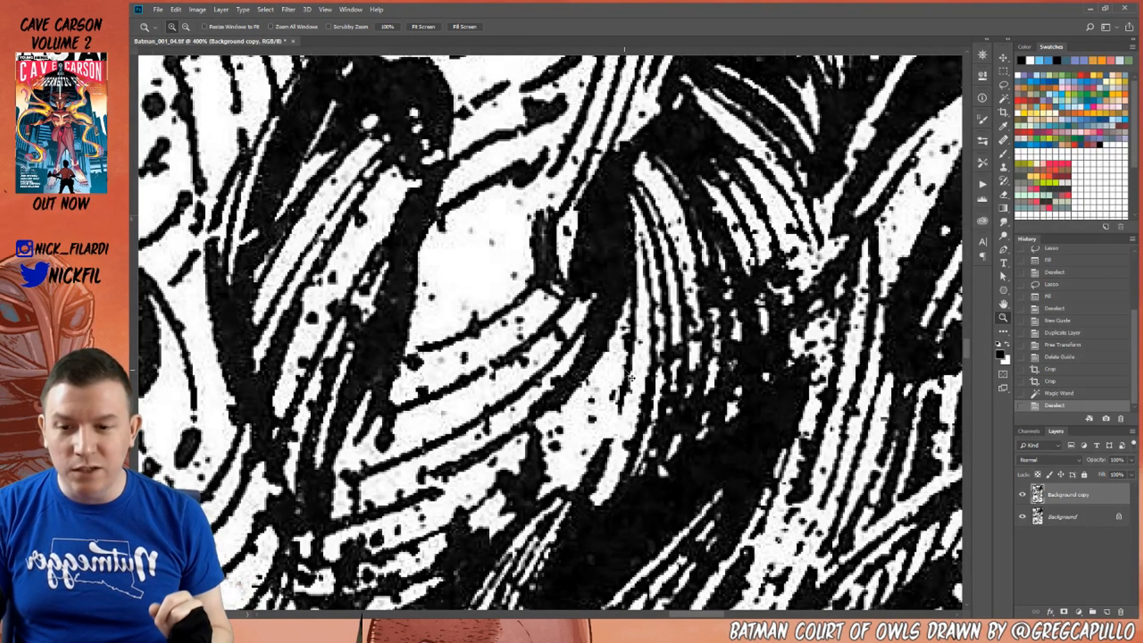
key(ctrl+z)
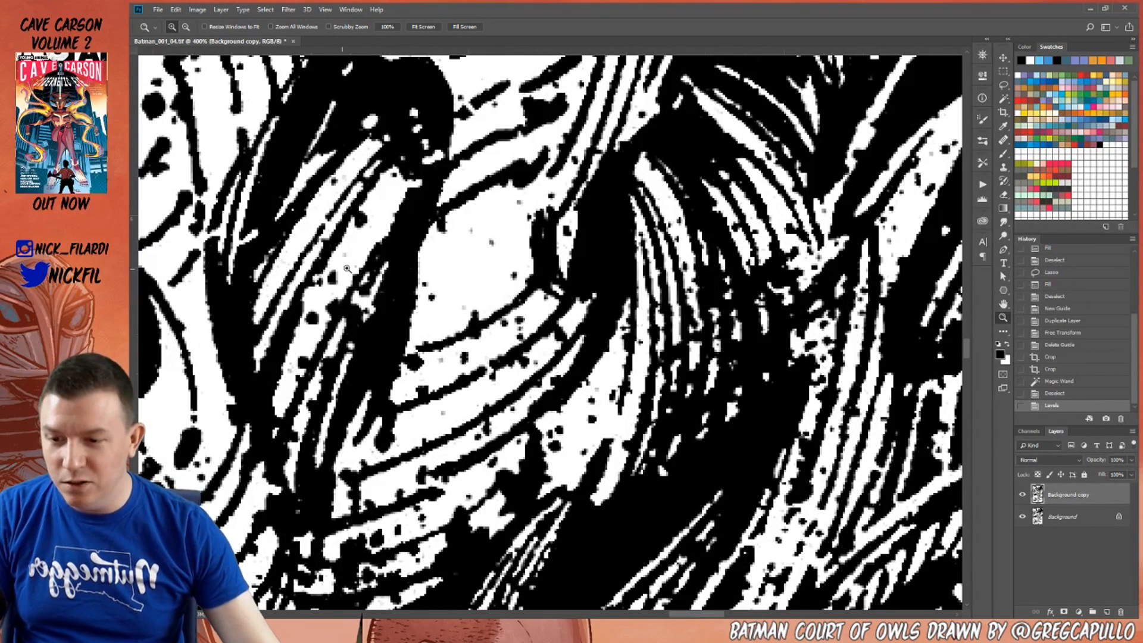
Compare the dense hatching on the shaded side of the face with and without the Levels adjustment.
scroll(587, 433, down, 3)
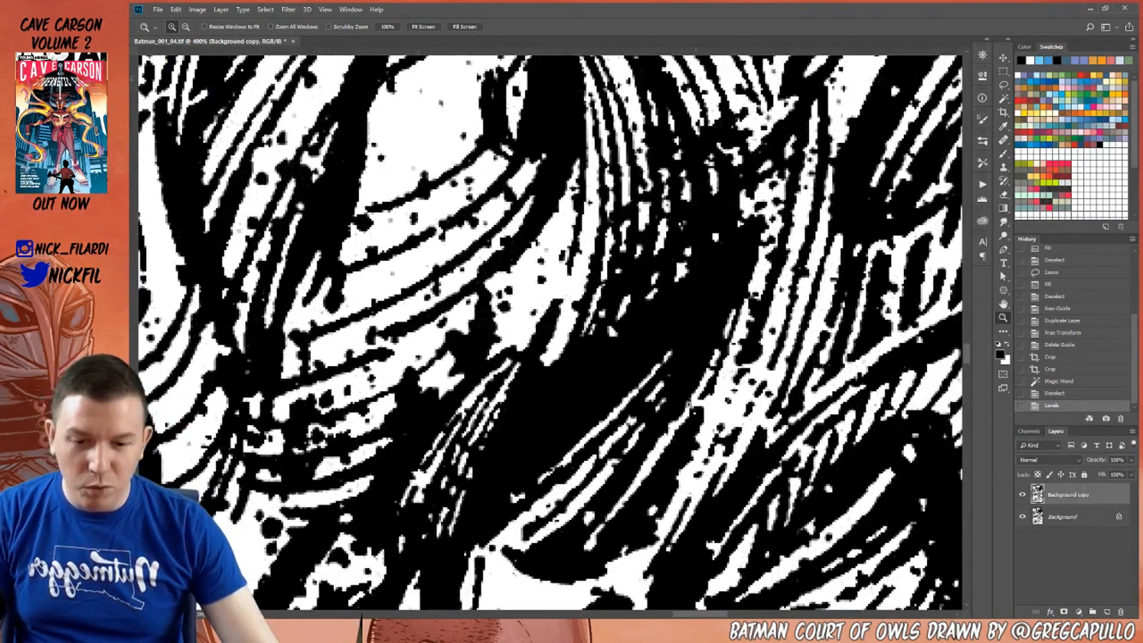
alt+click(655, 278)
alt+click(655, 278)
drag(784, 331, 669, 362)
key(ctrl+z)
key(ctrl+z)
key(ctrl+z)
drag(676, 381, 641, 404)
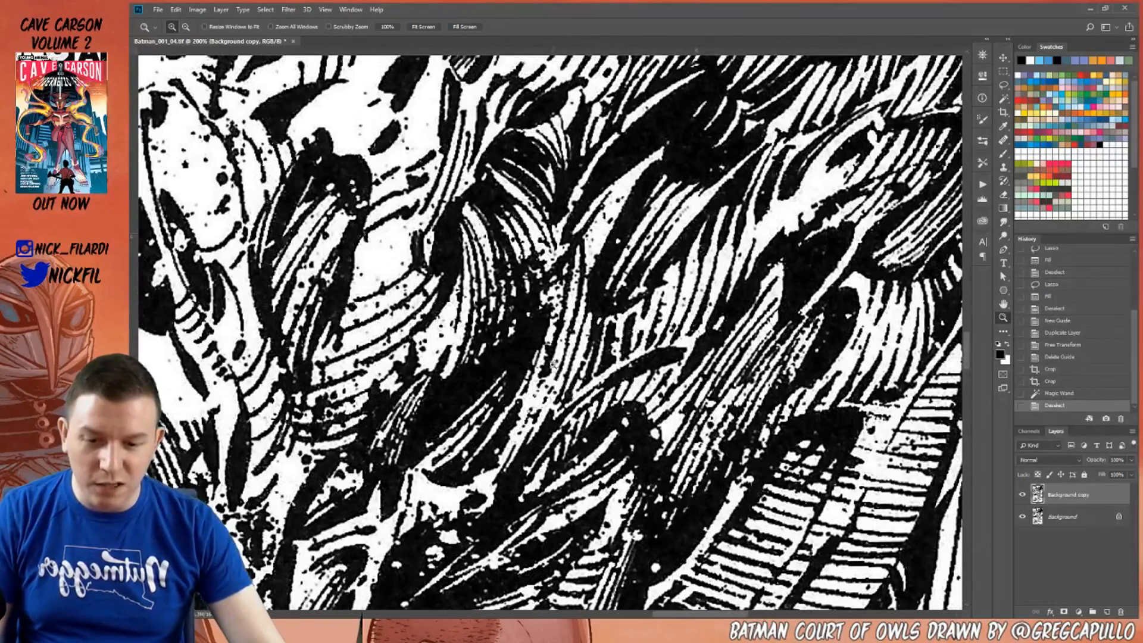
click(553, 364)
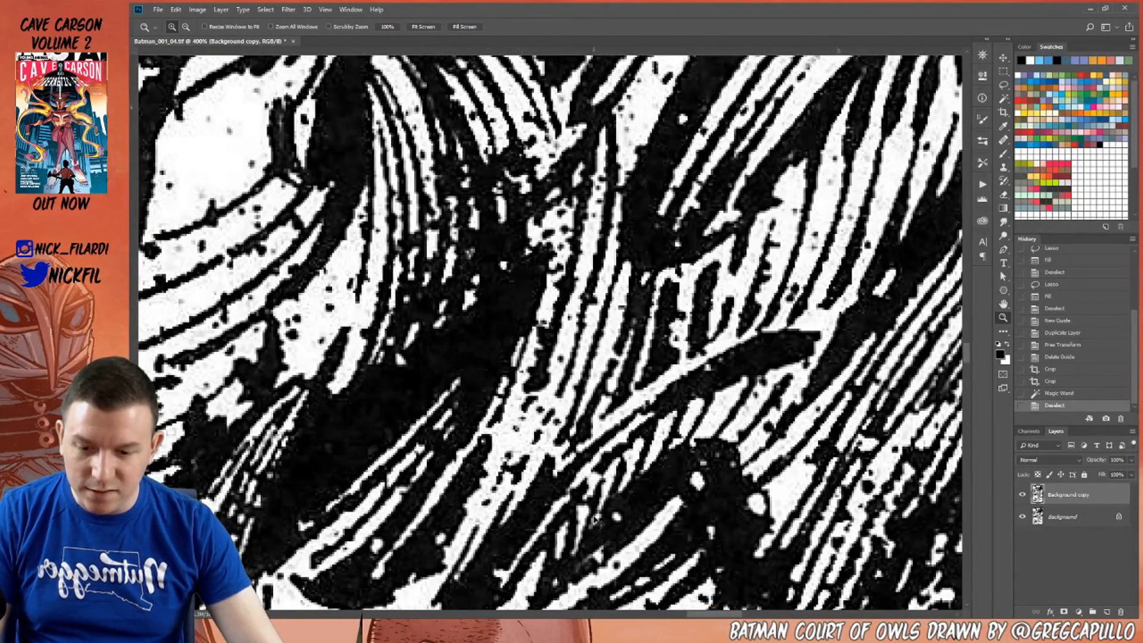
key(ctrl+z)
key(ctrl+z)
key(ctrl+z)
key(ctrl+z)
key(ctrl+z)
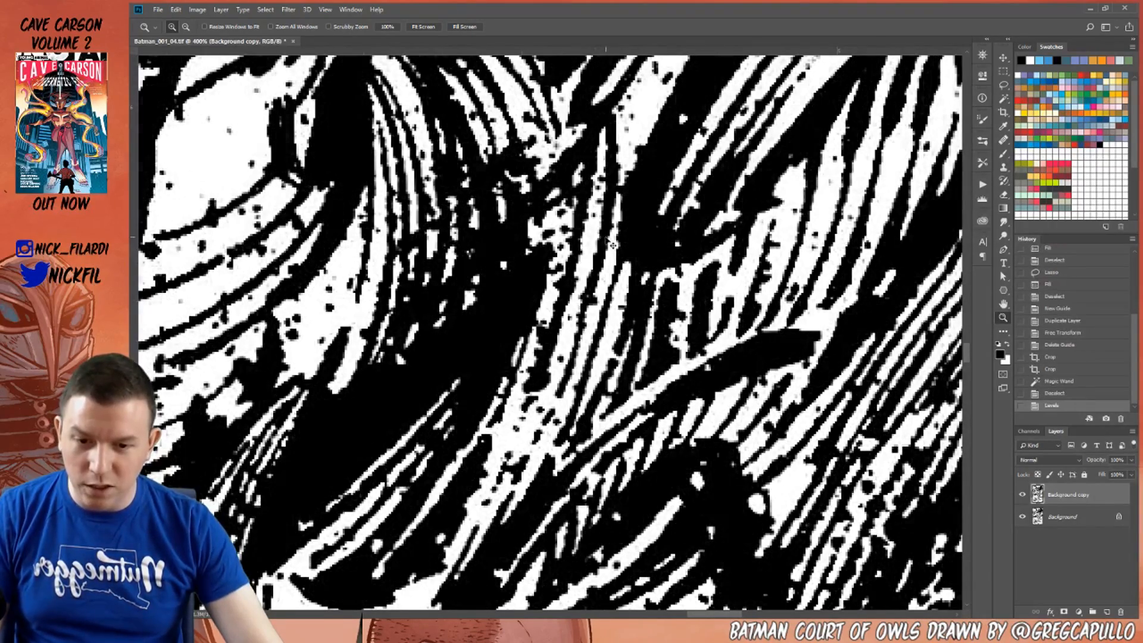
Review the levels-adjusted artwork of the middle panel and its neighbouring panels at reduced zoom.
key(alt)
alt+click(533, 316)
alt+click(533, 316)
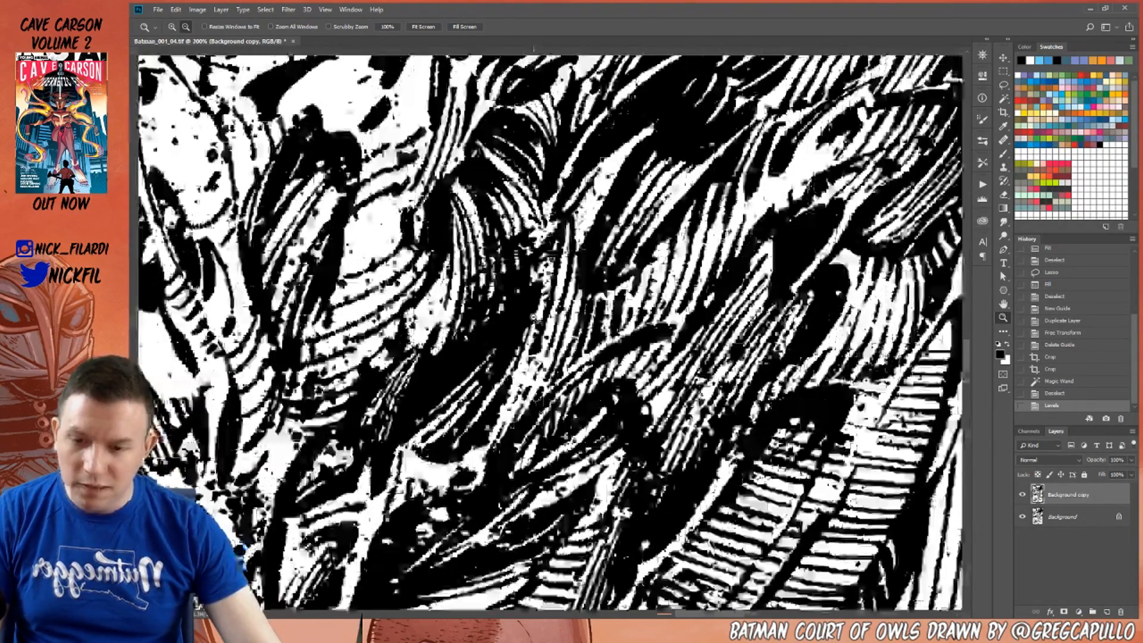
alt+click(533, 316)
alt+click(533, 317)
drag(438, 337, 586, 397)
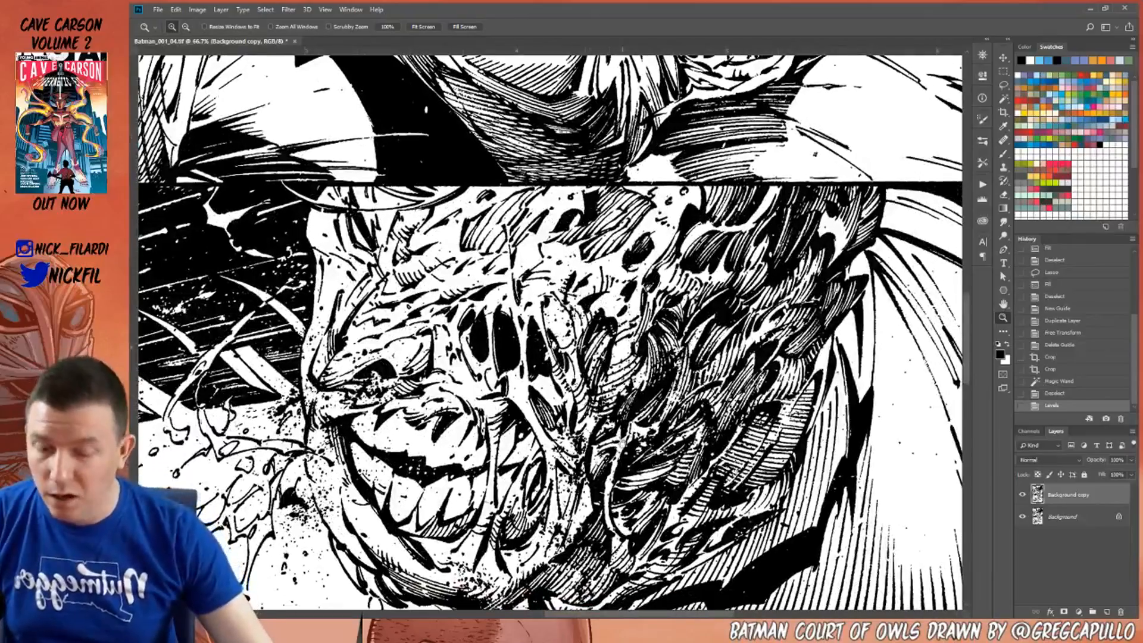
drag(655, 575, 648, 431)
drag(633, 100, 655, 344)
alt+click(611, 274)
alt+click(612, 274)
drag(648, 295, 666, 202)
Apply a Threshold adjustment at level 128 to the Background copy layer.
click(197, 9)
mouse_move(212, 37)
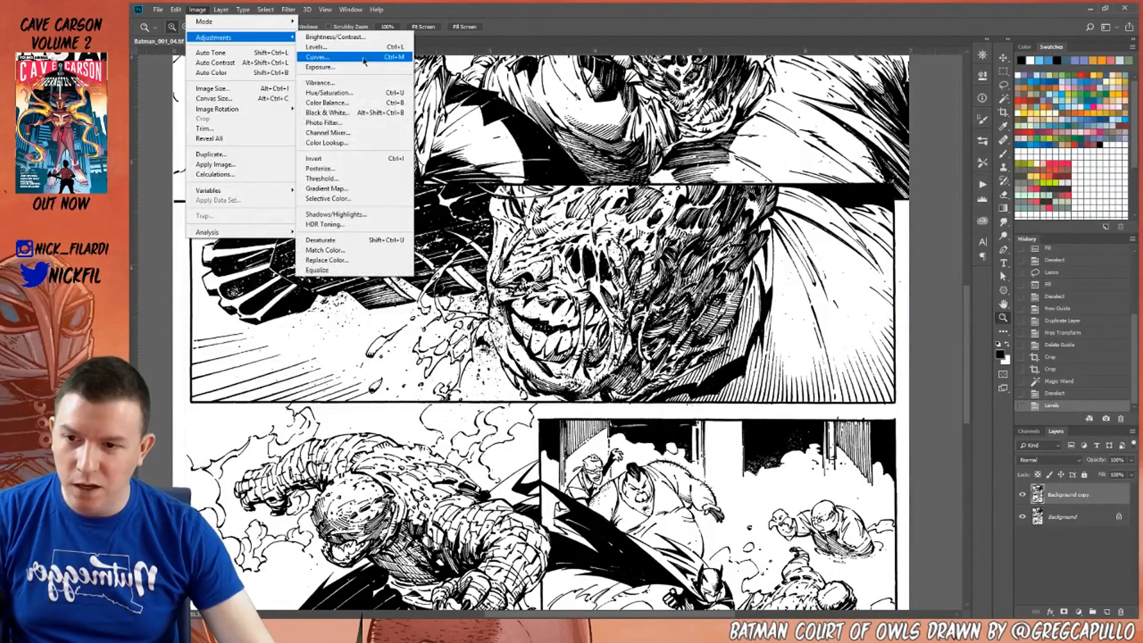
click(359, 184)
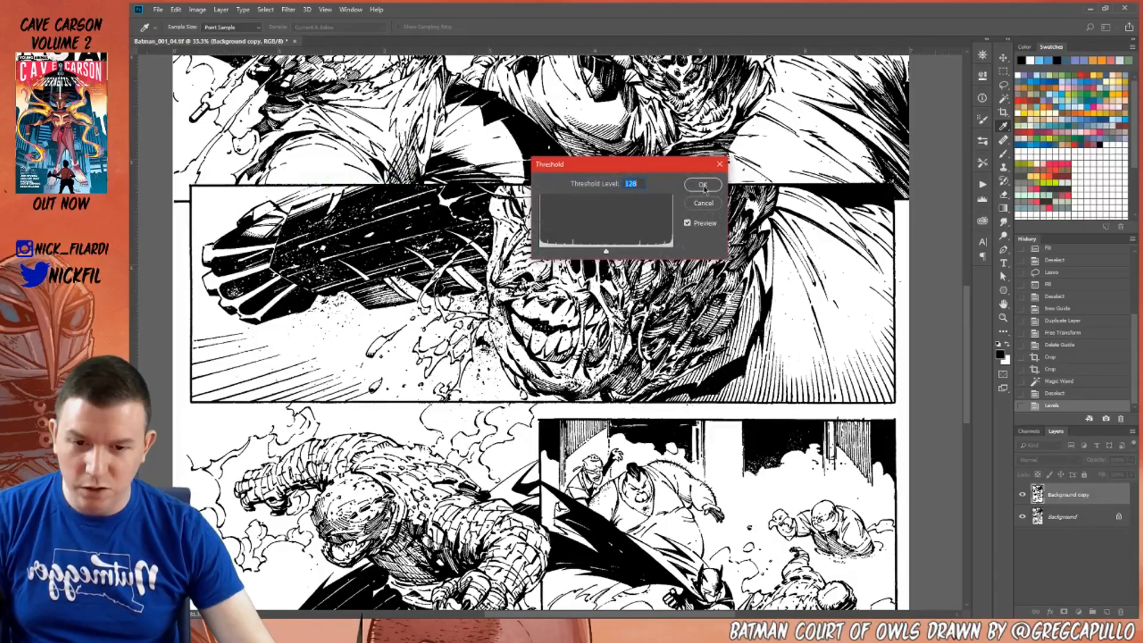
click(703, 185)
Undo the Threshold adjustment and inspect the face's hatching up close.
key(z)
drag(612, 279, 708, 345)
drag(774, 250, 318, 459)
key(ctrl+z)
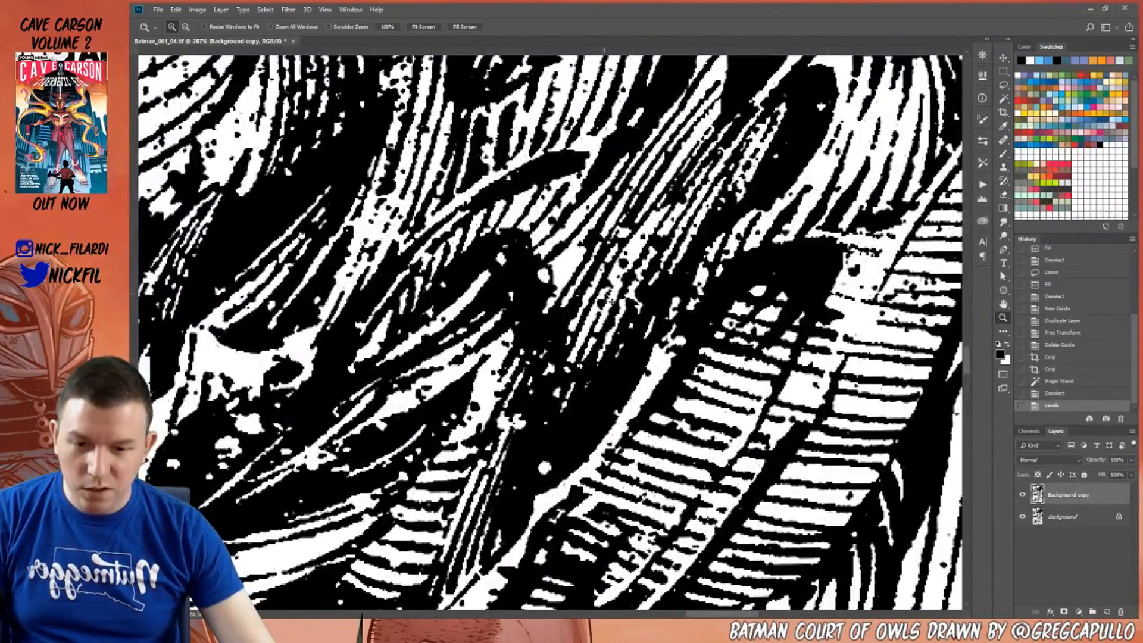
click(630, 271)
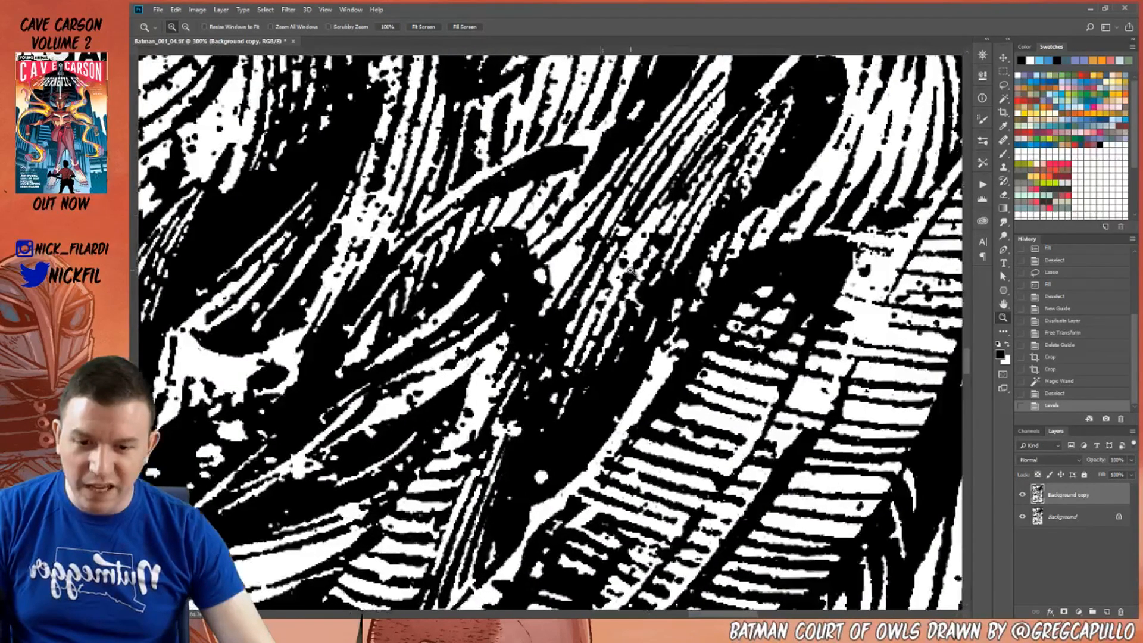
Compare the face's hatching with and without the Threshold adjustment at several magnifications.
click(630, 270)
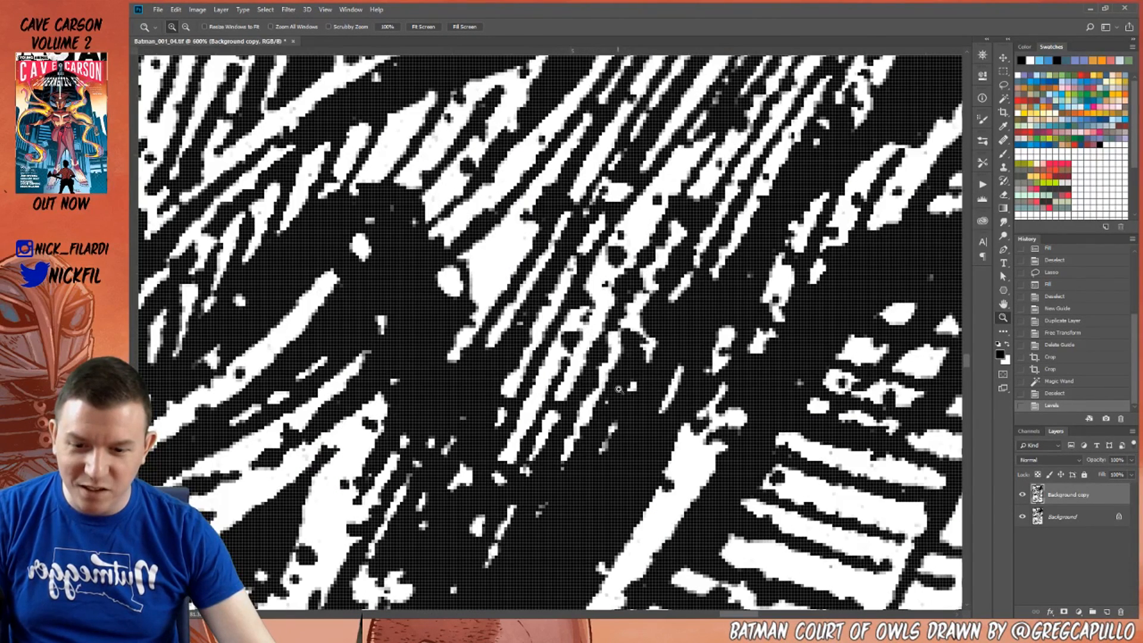
alt+click(618, 390)
key(ctrl+shift+z)
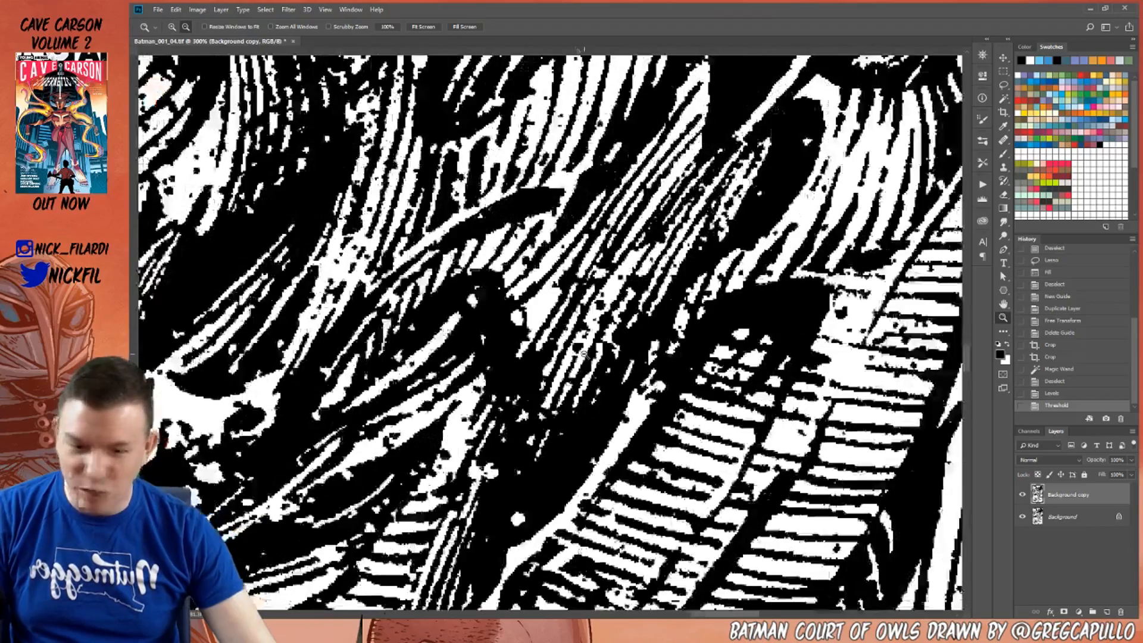
alt+click(584, 354)
alt+click(584, 354)
alt+click(584, 354)
alt+click(584, 355)
alt+click(584, 354)
alt+click(584, 355)
drag(524, 390, 569, 421)
drag(605, 366, 640, 390)
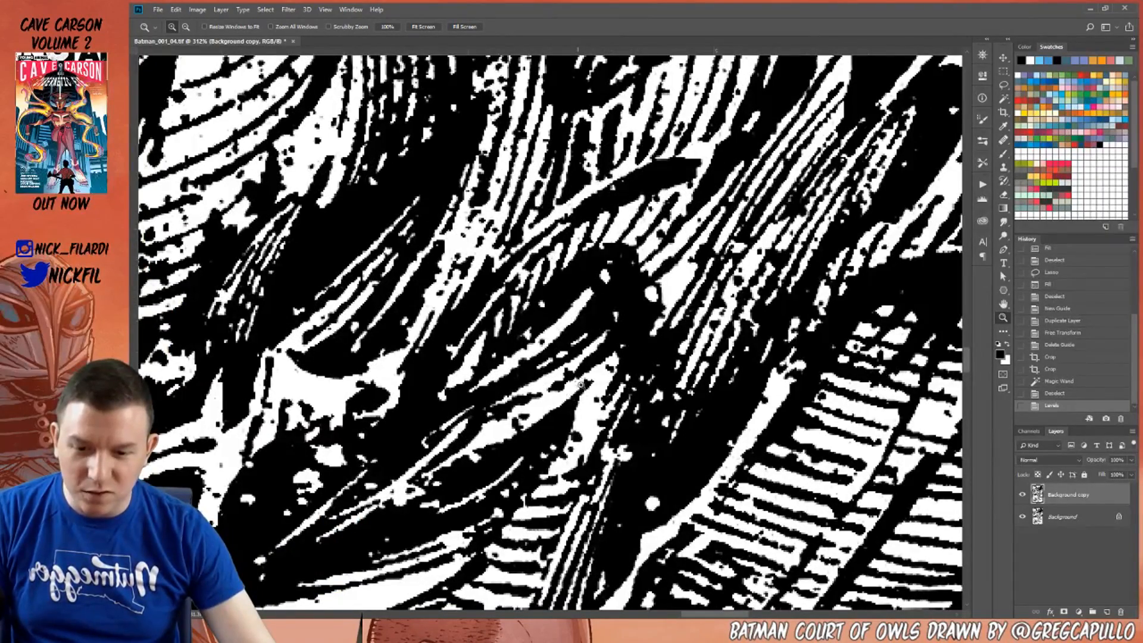
Switch the Threshold adjustment on and off over the face's hatching and leave it applied to the Background copy layer.
drag(796, 334, 711, 408)
key(F2)
key(ctrl+z)
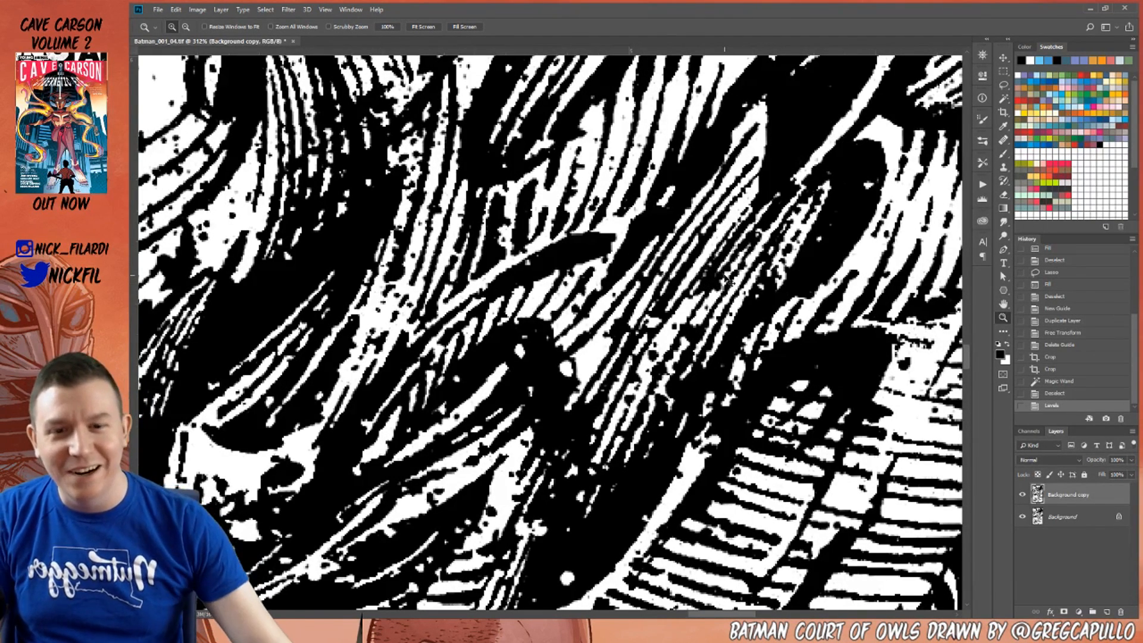
key(F2)
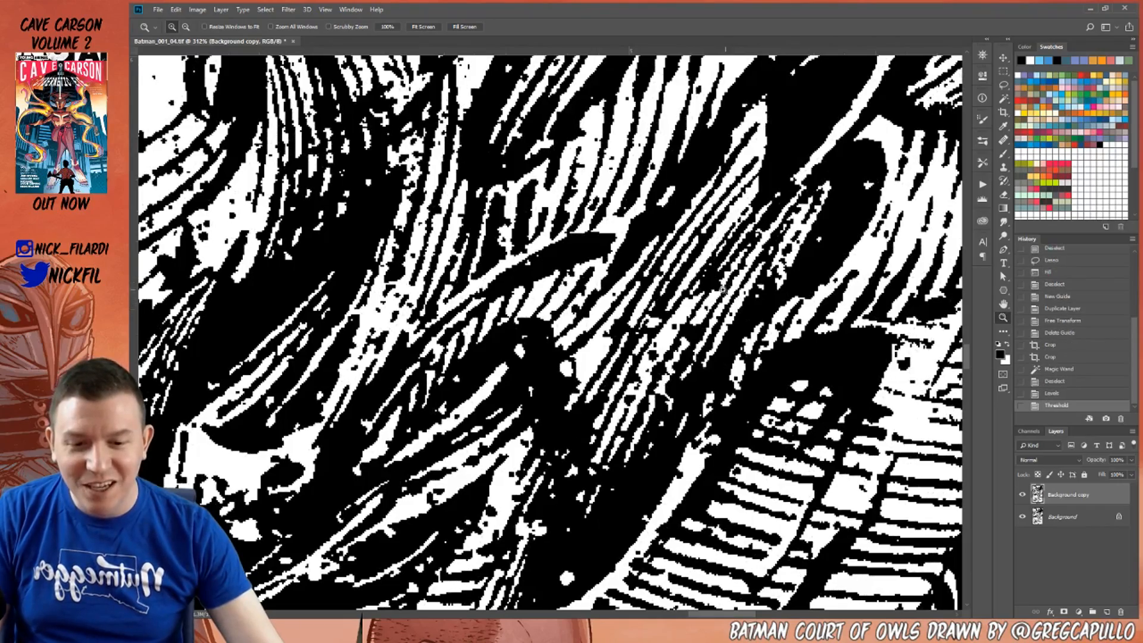
key(ctrl+z)
scroll(722, 290, up, 5)
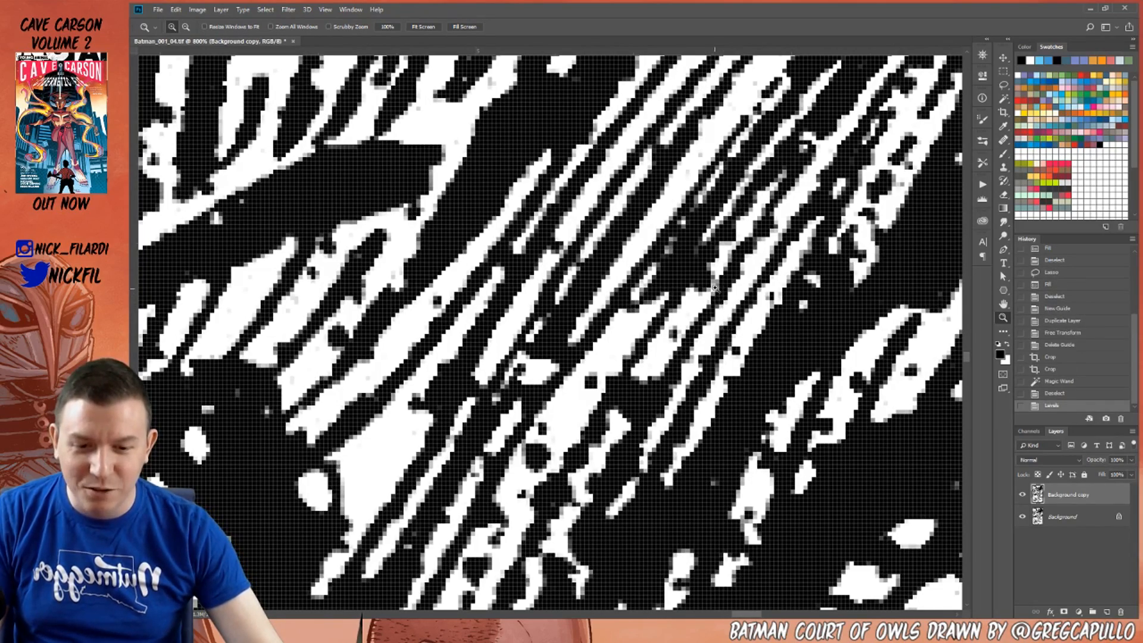
key(ctrl+shift+z)
Review the thresholded line art across the whole page at reduced zoom.
scroll(667, 302, down, 3)
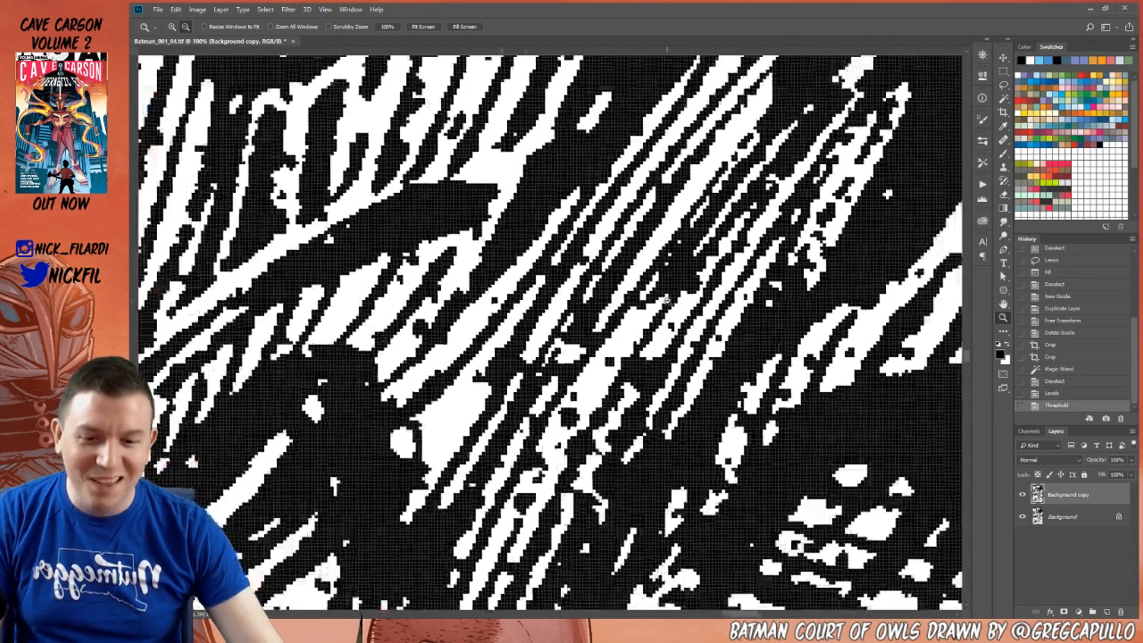
scroll(667, 302, down, 8)
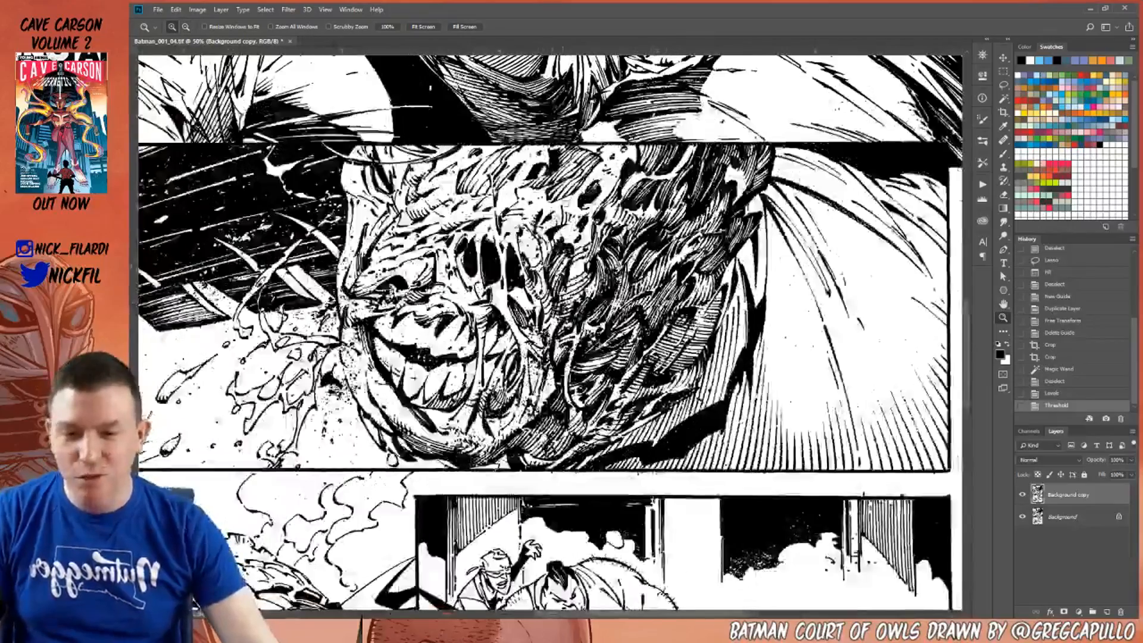
scroll(667, 303, down, 4)
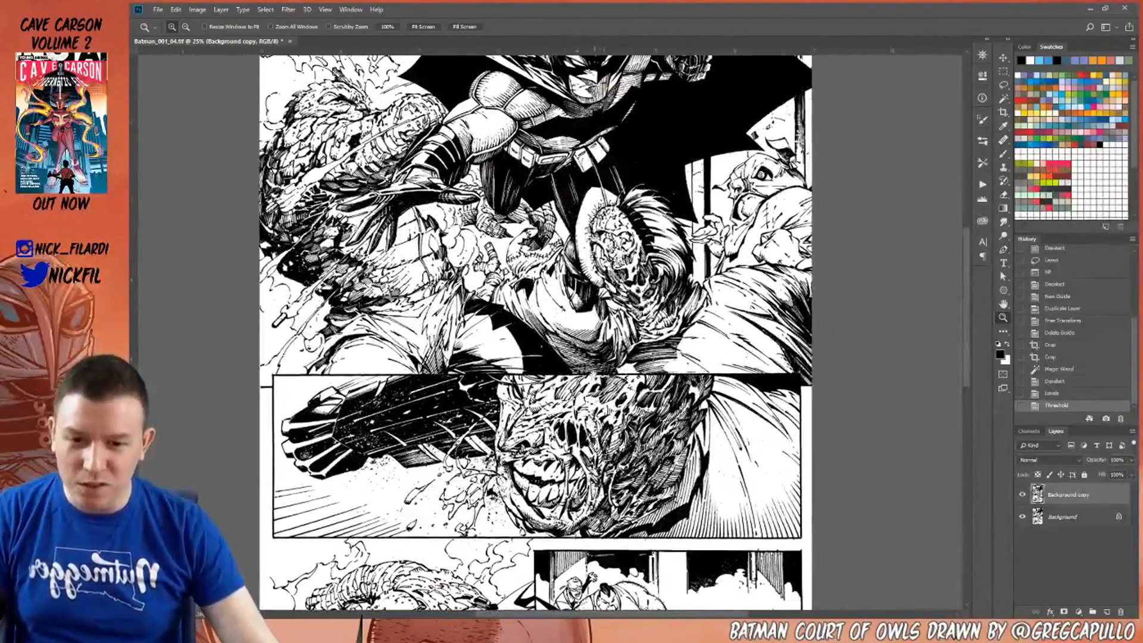
drag(584, 296, 677, 380)
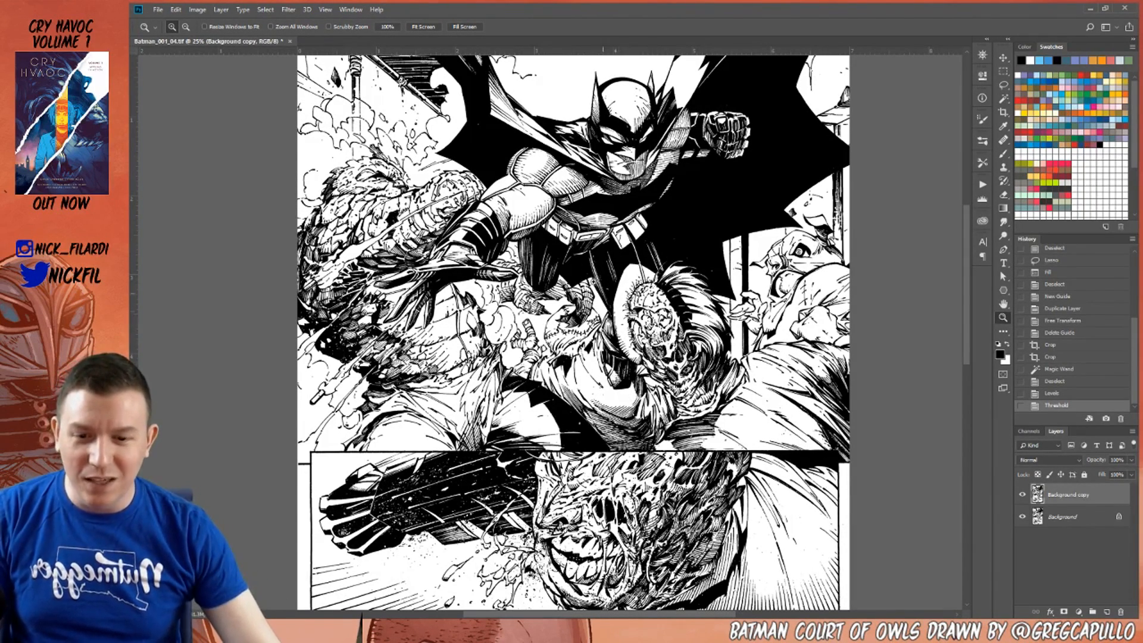
alt+click(561, 272)
alt+click(561, 273)
drag(613, 433, 618, 376)
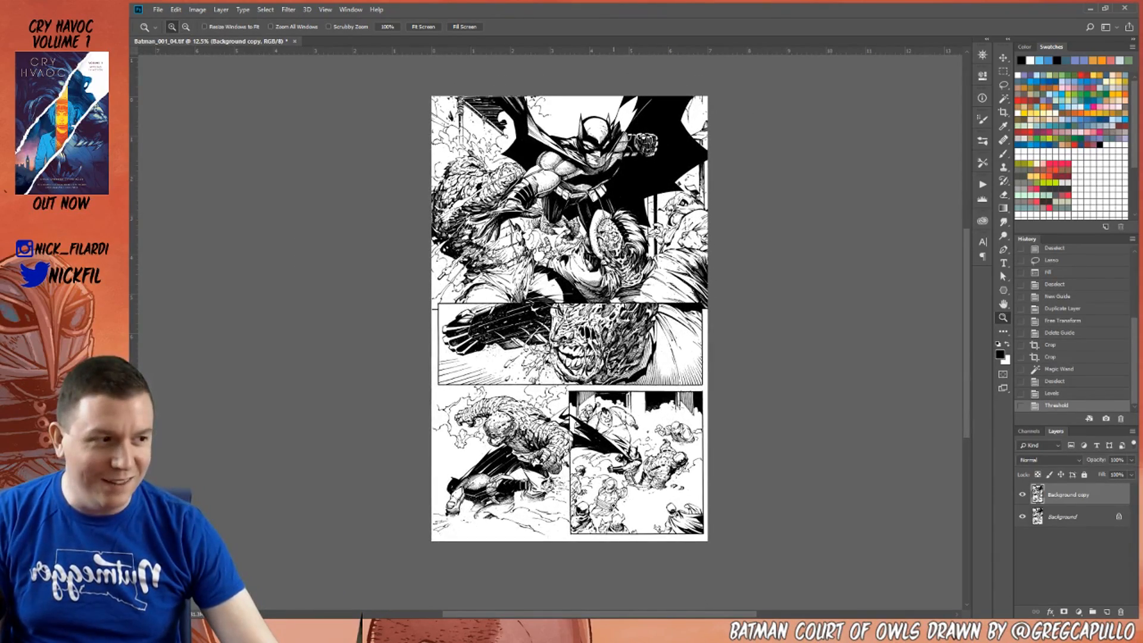
click(599, 408)
drag(606, 452, 630, 556)
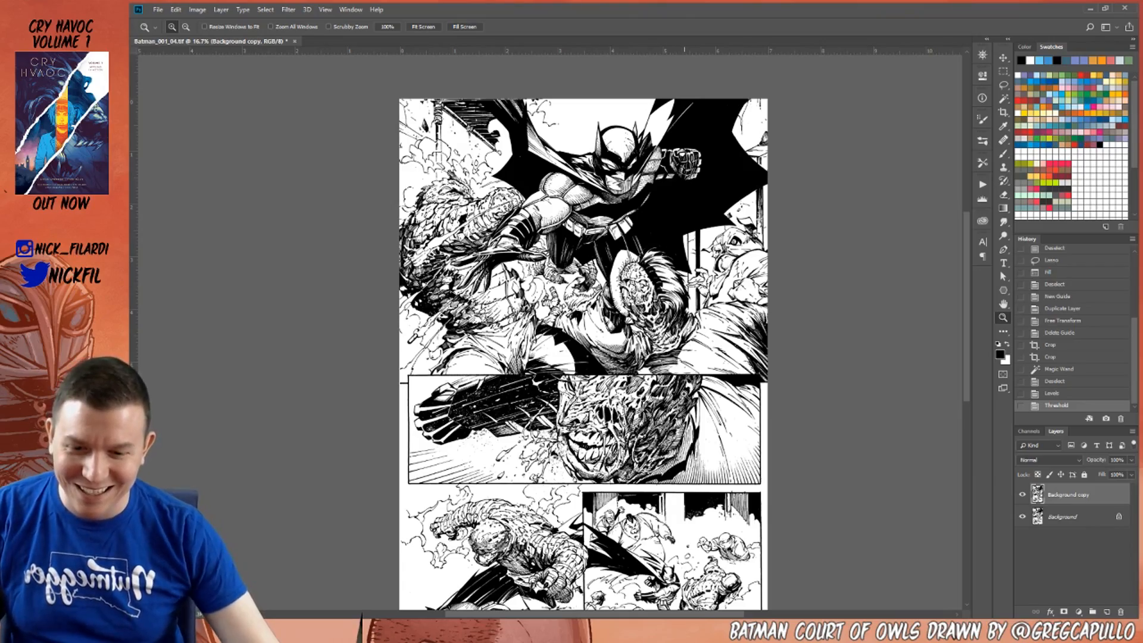
drag(689, 358, 714, 308)
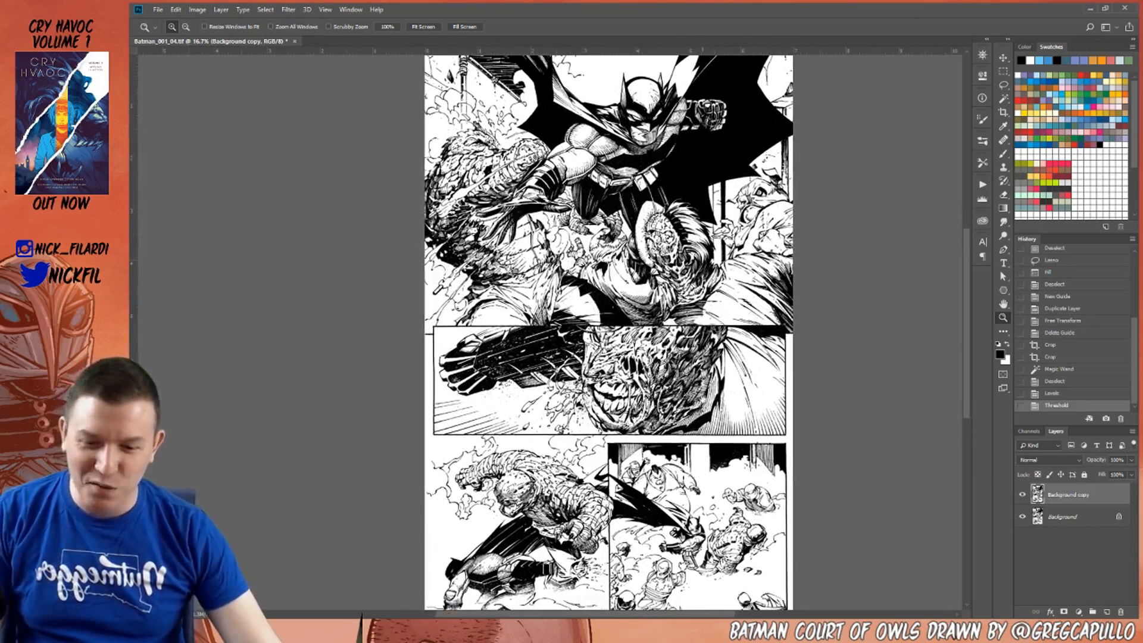
drag(683, 433, 695, 384)
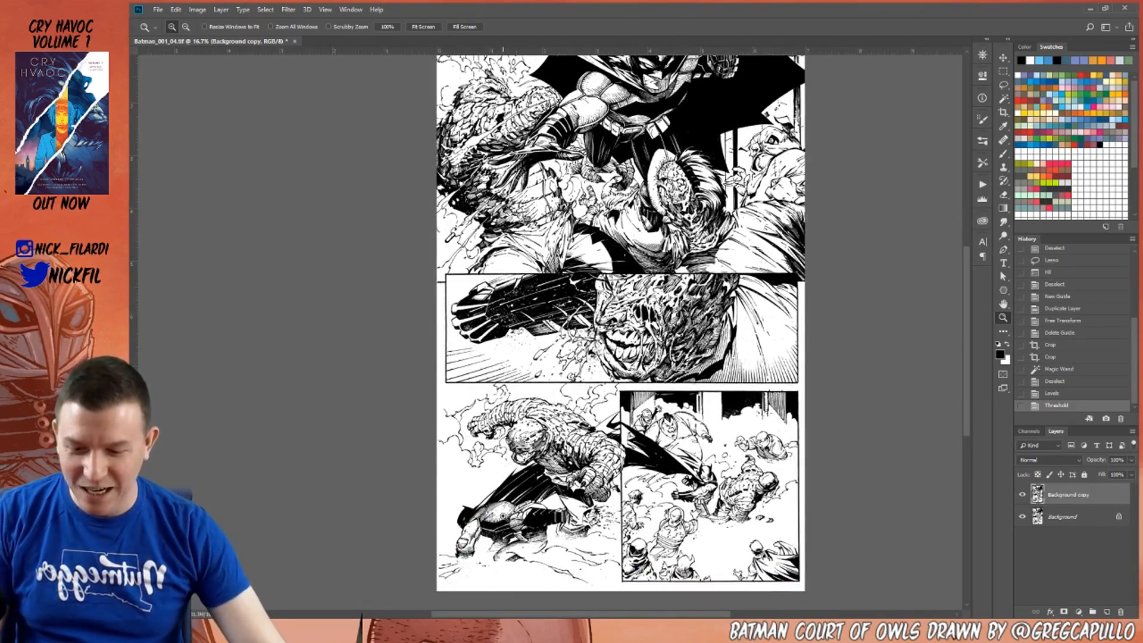
Examine the thresholded linework of the crouching Batman in the lower panel up close.
click(503, 516)
click(503, 516)
click(503, 516)
click(506, 515)
drag(518, 590, 652, 417)
click(694, 402)
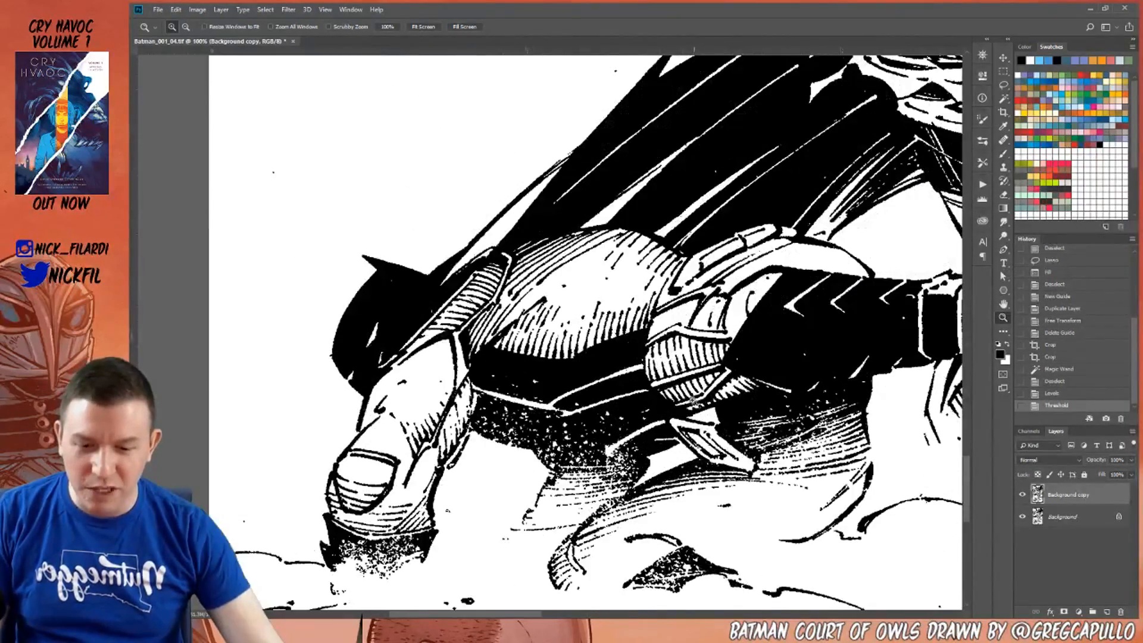
click(695, 403)
drag(522, 303, 756, 374)
alt+click(610, 331)
alt+click(612, 330)
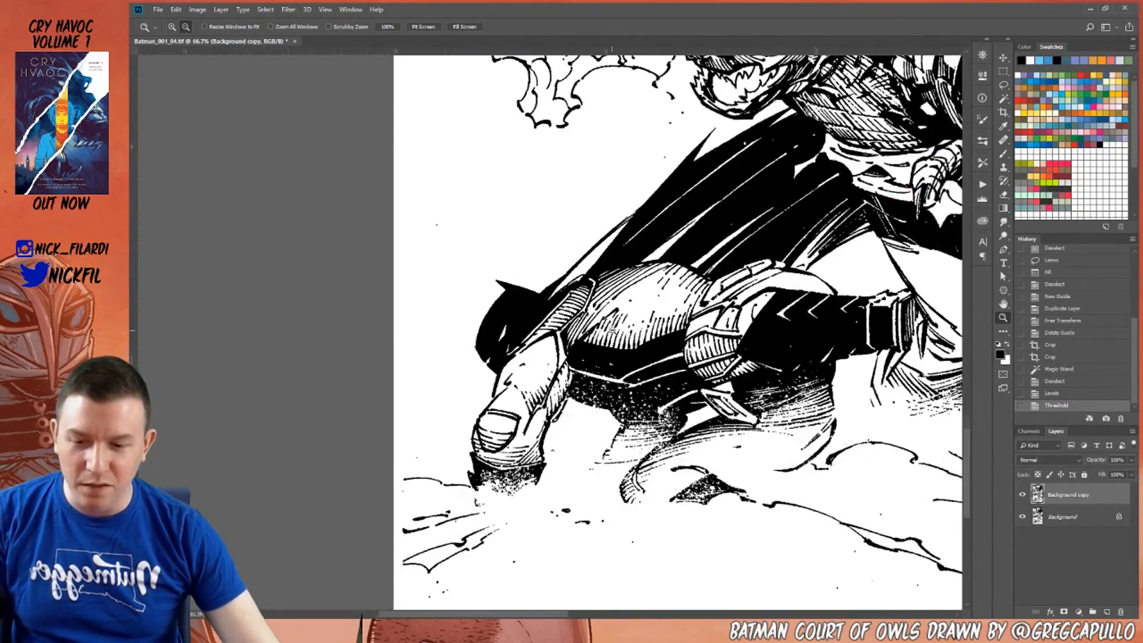
alt+click(612, 331)
alt+click(612, 330)
alt+click(612, 330)
Examine Batman's cowl, face and shoulder hatching in the large upper panel up close.
drag(791, 256, 529, 425)
drag(813, 115, 825, 415)
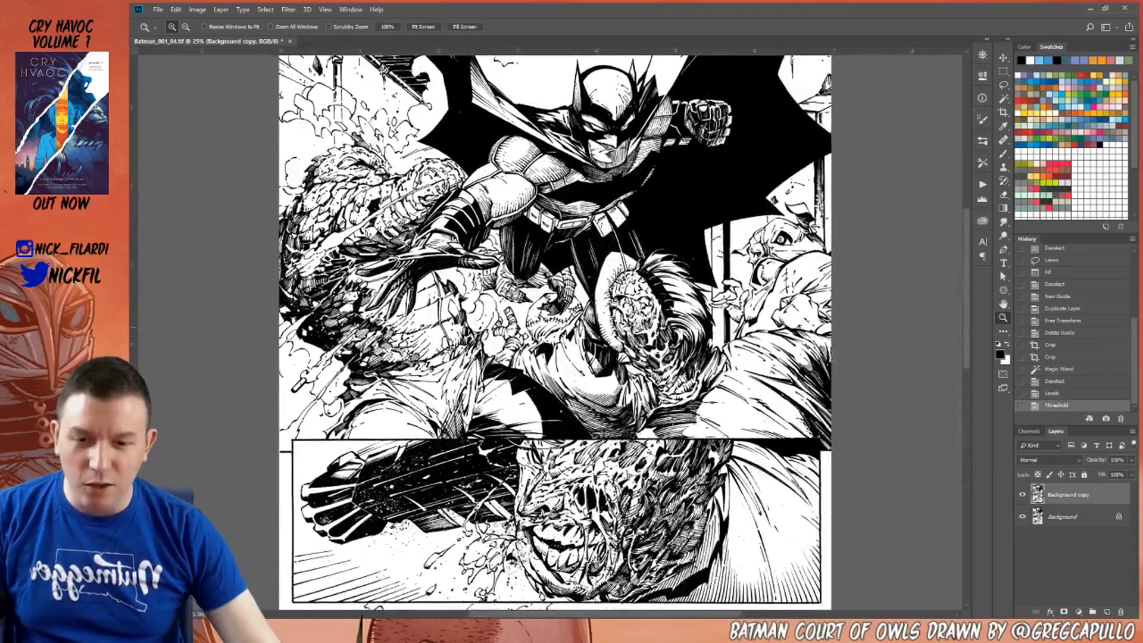
drag(645, 307, 641, 377)
click(580, 214)
click(581, 214)
click(580, 215)
click(580, 217)
drag(591, 304, 628, 421)
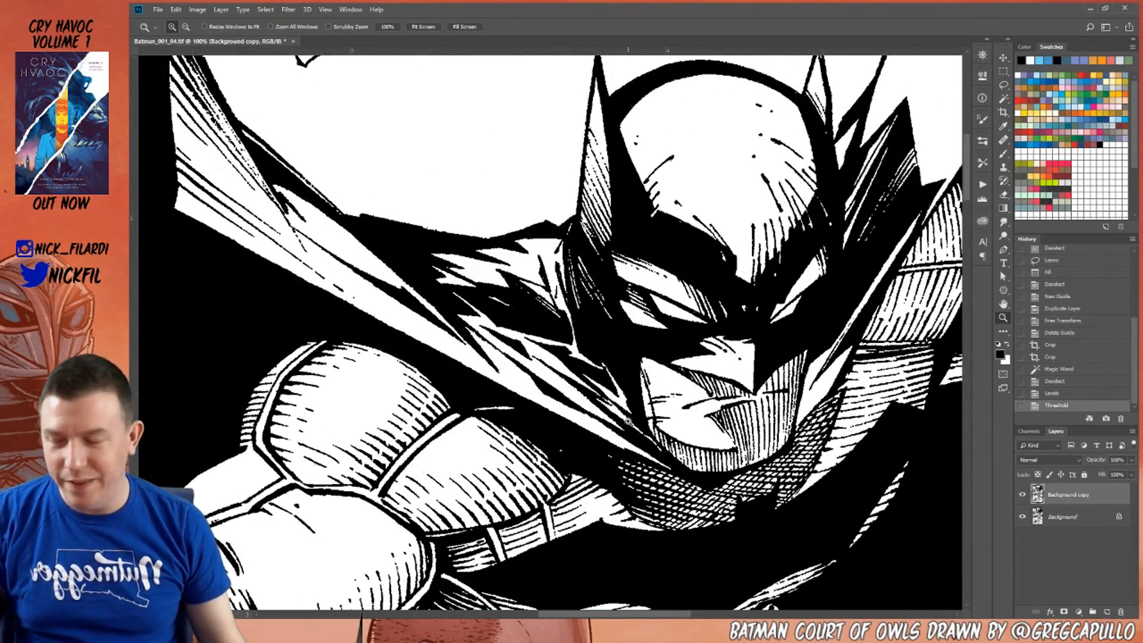
alt+click(609, 348)
alt+click(609, 348)
alt+click(609, 348)
Review the transitions from the large upper panel through the middle panel to the bottom row.
drag(684, 458, 670, 261)
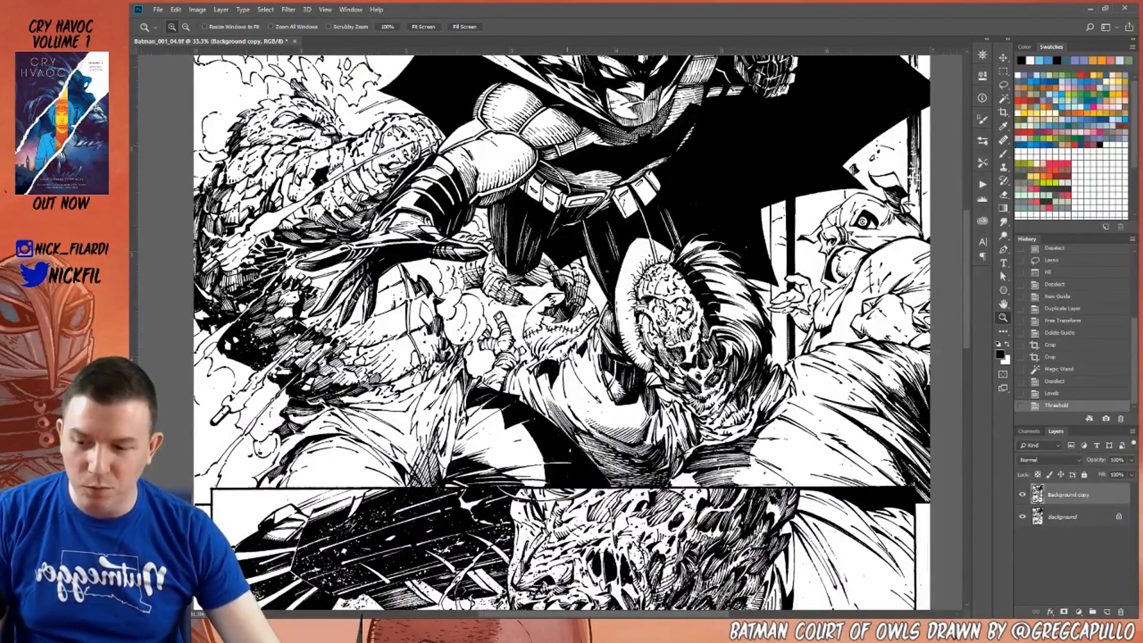
drag(550, 344, 527, 492)
drag(591, 456, 606, 331)
alt+click(607, 331)
drag(638, 560, 581, 324)
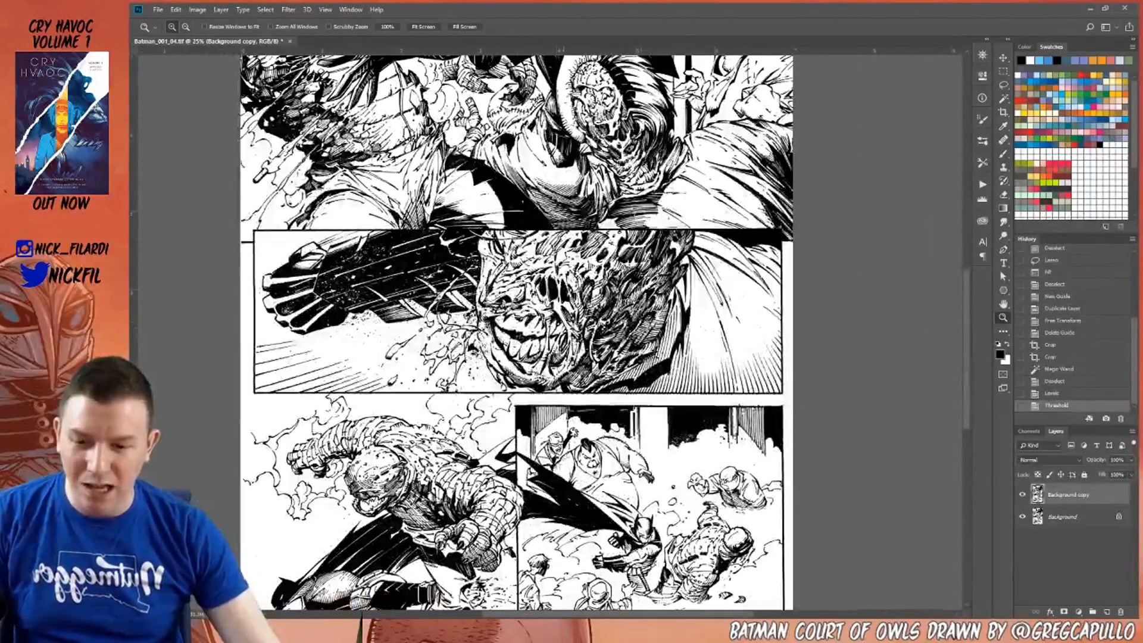
drag(569, 441, 590, 250)
Examine the cape and the small villain's face in the last panel at pixel level.
drag(561, 291, 602, 356)
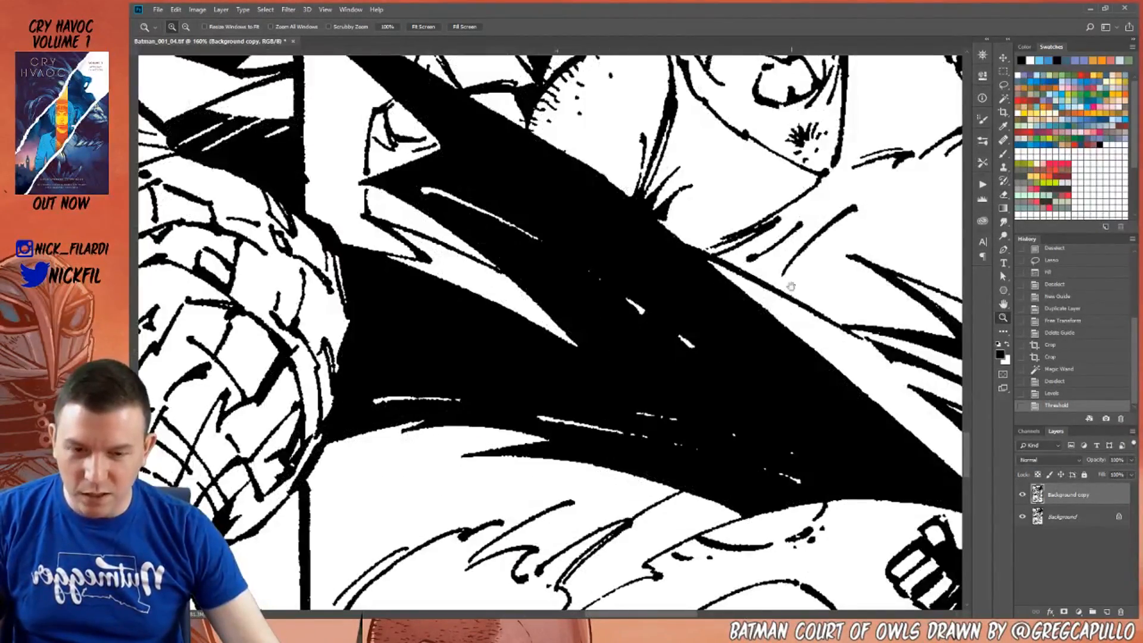
drag(791, 286, 607, 403)
drag(667, 197, 616, 347)
drag(587, 284, 662, 393)
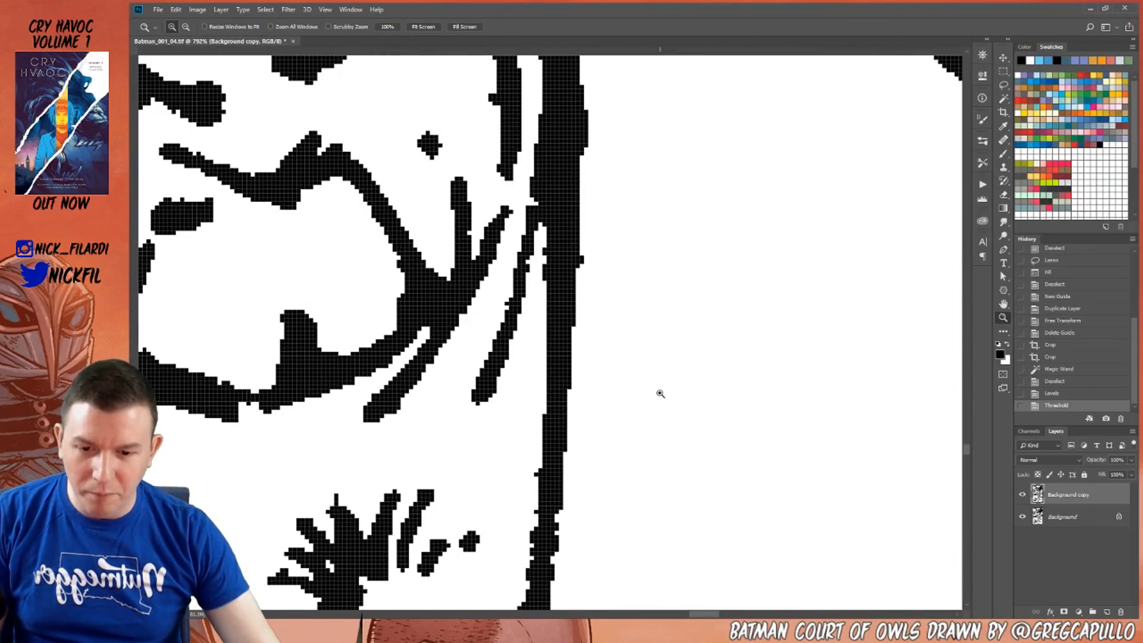
alt+click(622, 354)
alt+click(622, 354)
alt+click(622, 355)
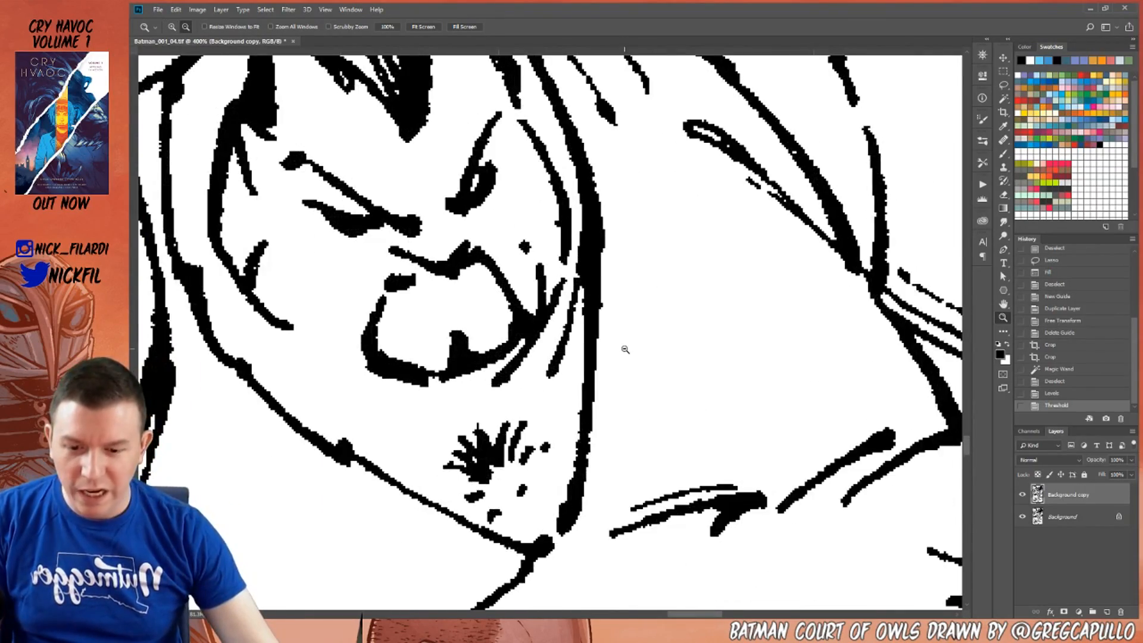
alt+click(625, 349)
alt+click(625, 349)
alt+click(625, 349)
alt+click(625, 349)
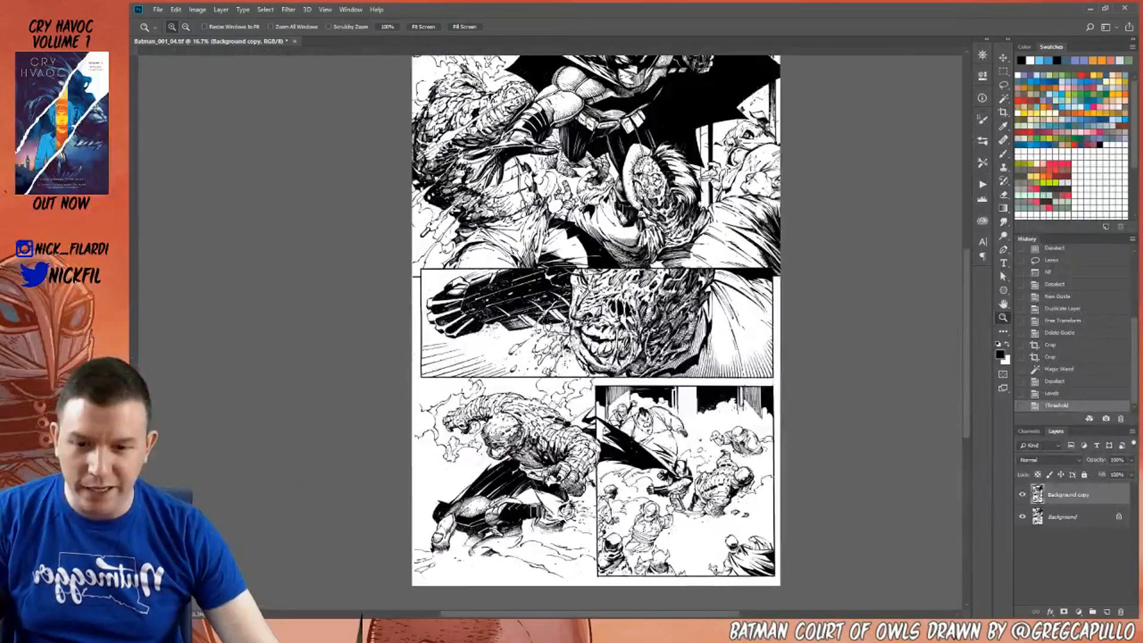
Select the entire canvas and merge the Background copy layer with the Background layer.
drag(785, 343, 779, 401)
key(ctrl+a)
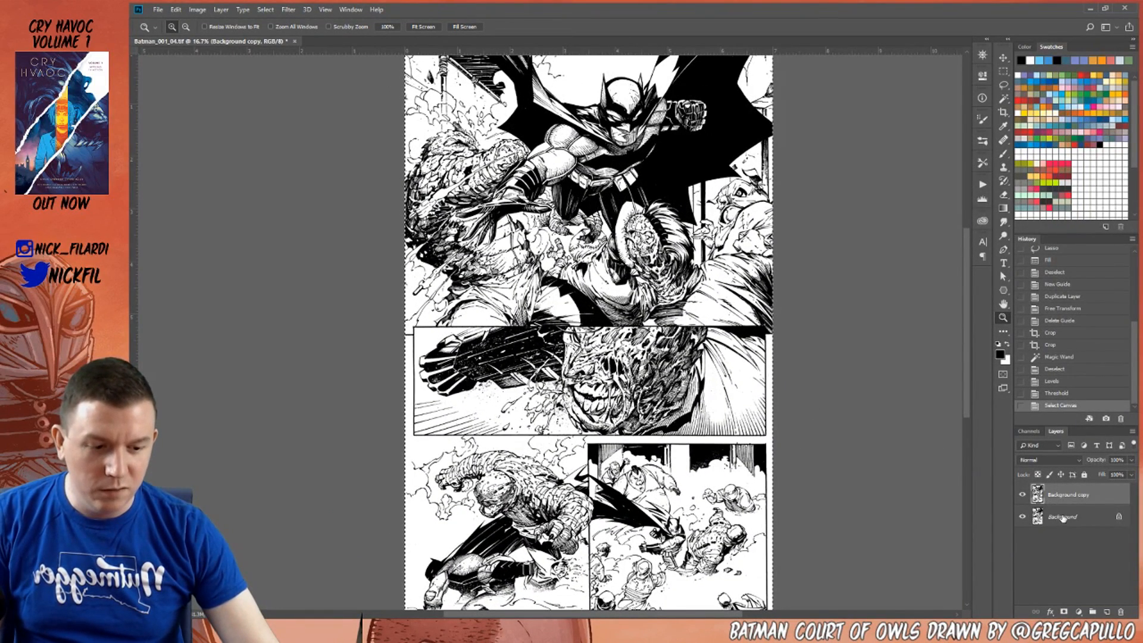
shift+click(1063, 517)
key(ctrl+e)
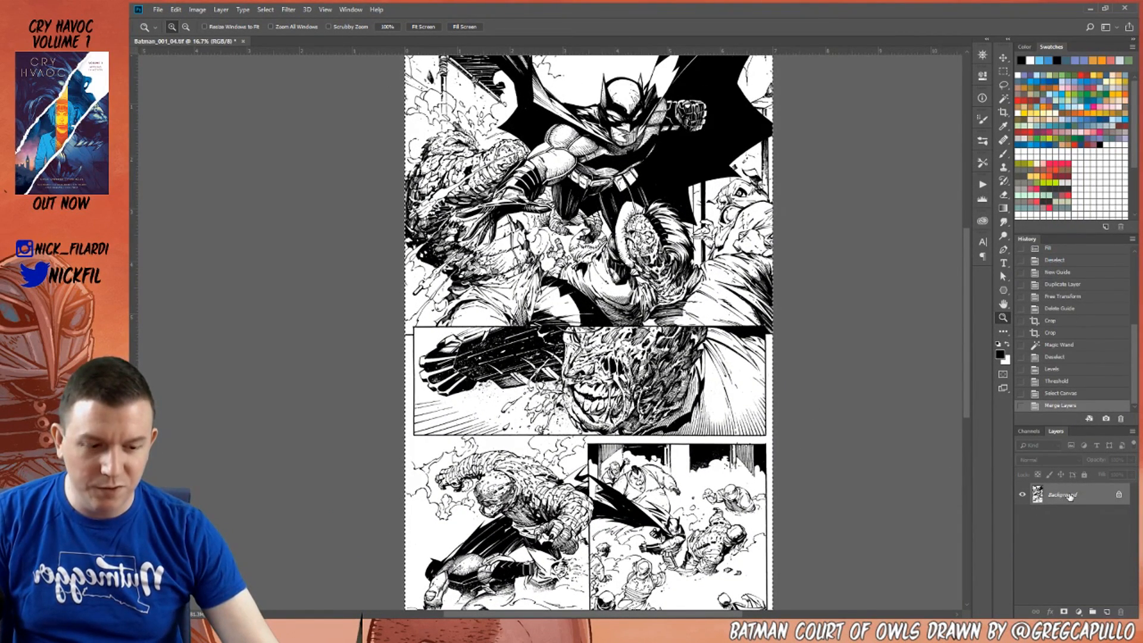
Copy the full-canvas line art, create a new alpha channel, fill it with white and paste the art into it.
key(ctrl+a)
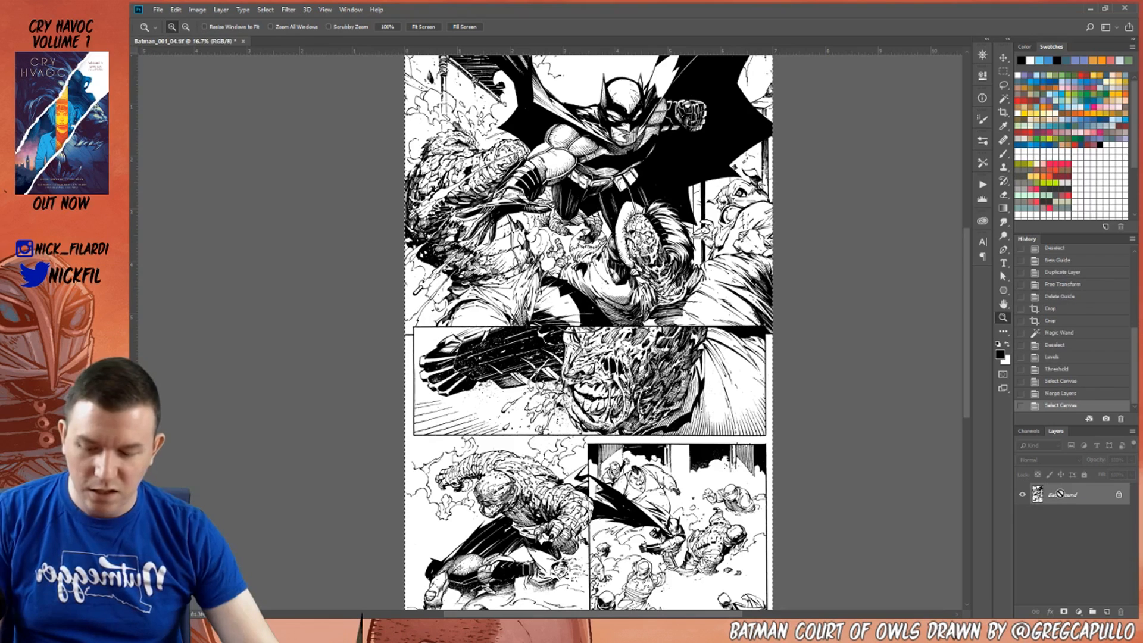
click(1028, 431)
click(1107, 612)
key(alt+BackSpace)
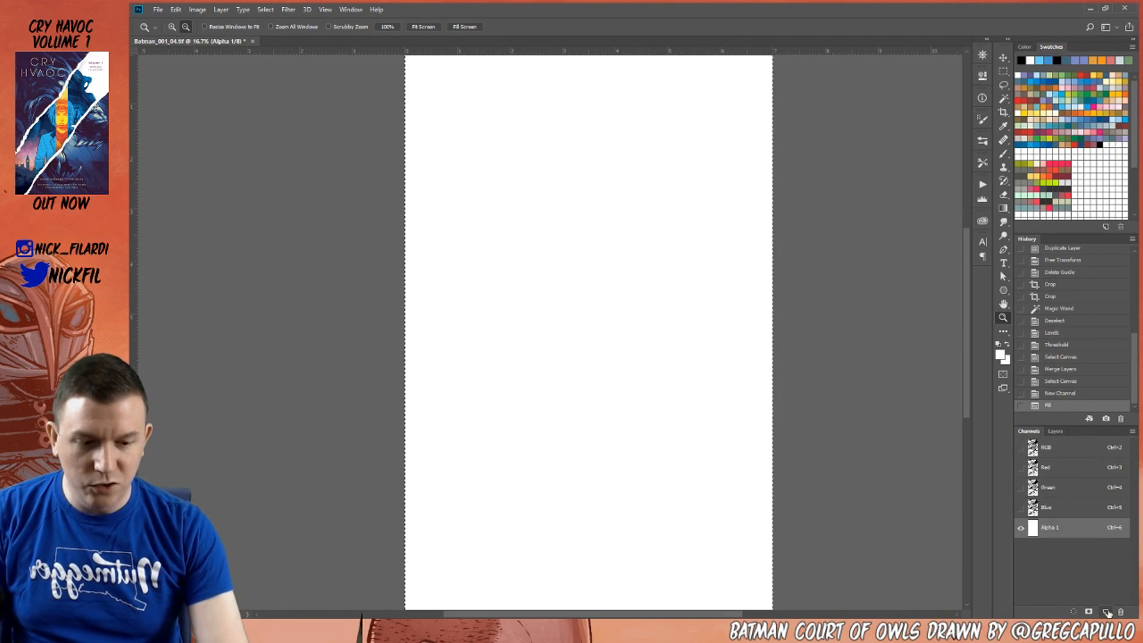
key(ctrl+v)
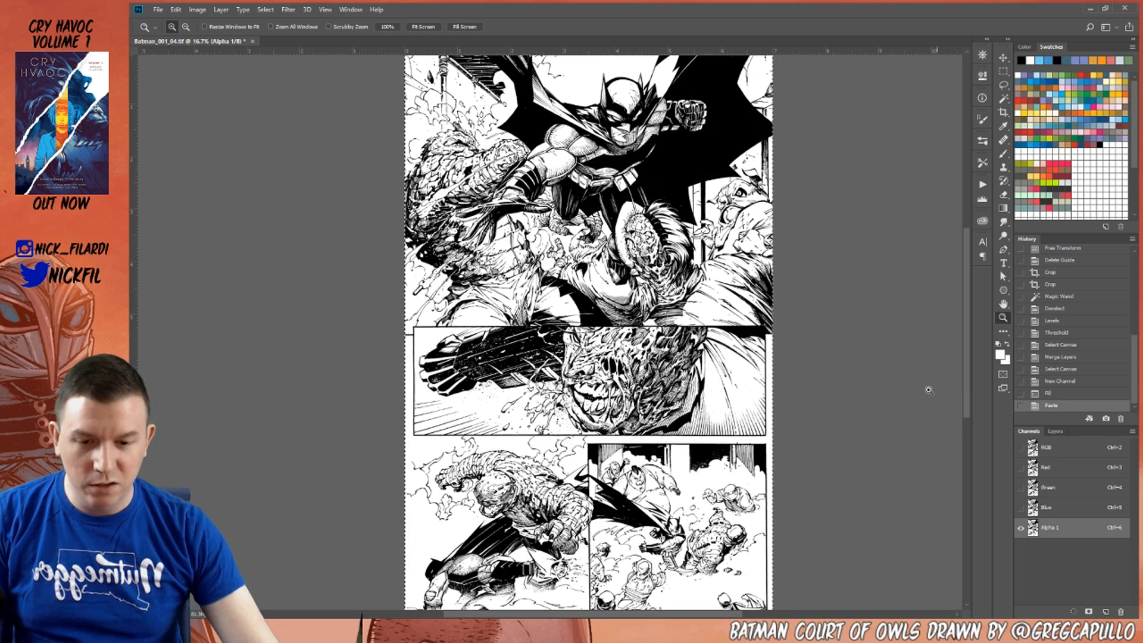
Return to the composite RGB channel and convert the image to CMYK Color mode.
click(1066, 451)
click(206, 8)
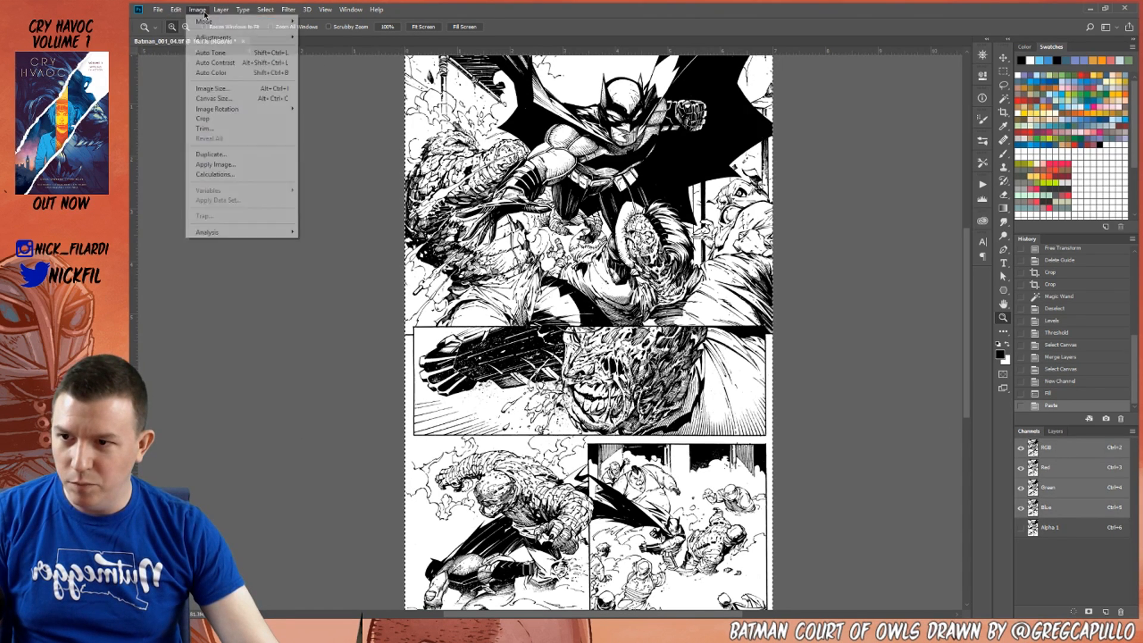
mouse_move(219, 24)
click(322, 71)
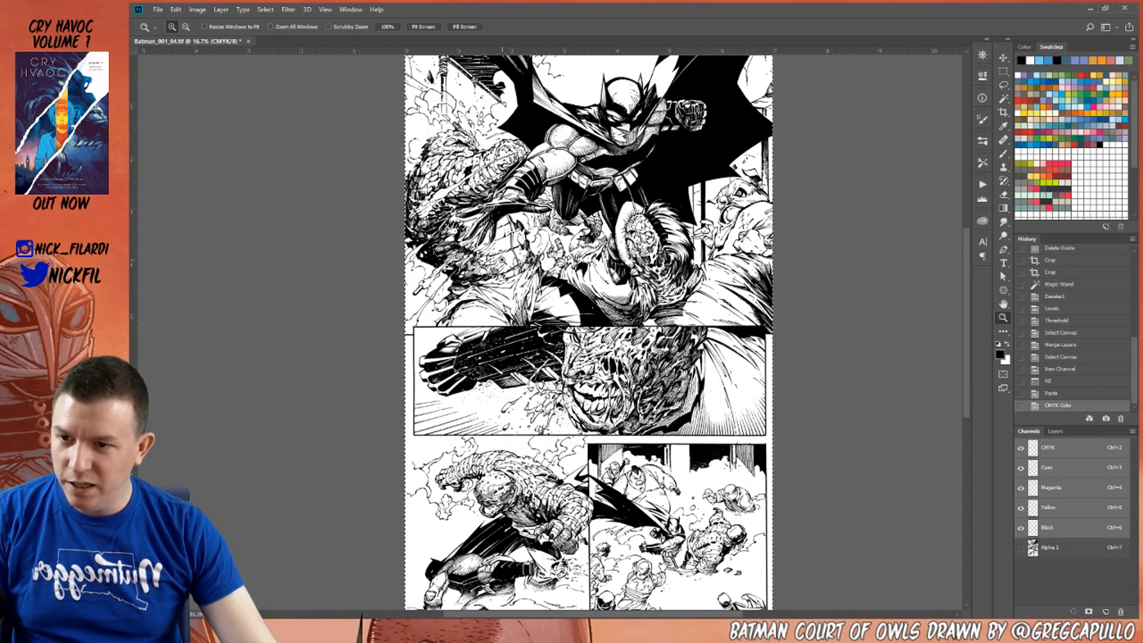
Make only the Cyan, Magenta and Yellow channels active for editing while keeping the Black channel visible.
click(1055, 432)
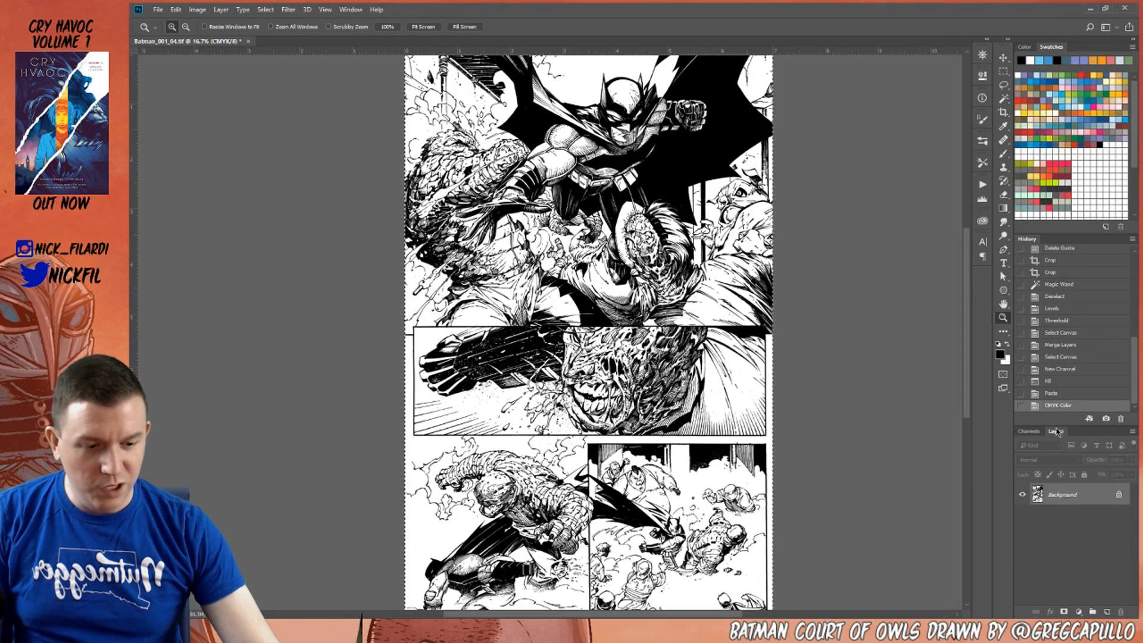
click(1029, 431)
drag(666, 357, 678, 303)
click(1020, 528)
click(1020, 528)
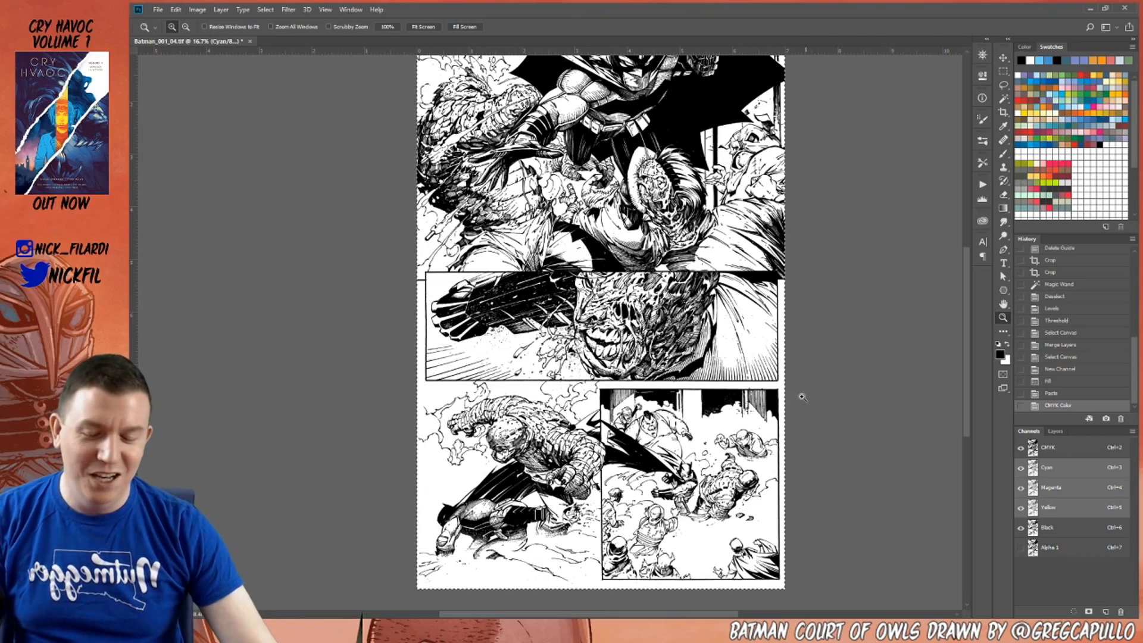
scroll(601, 322, up, 4)
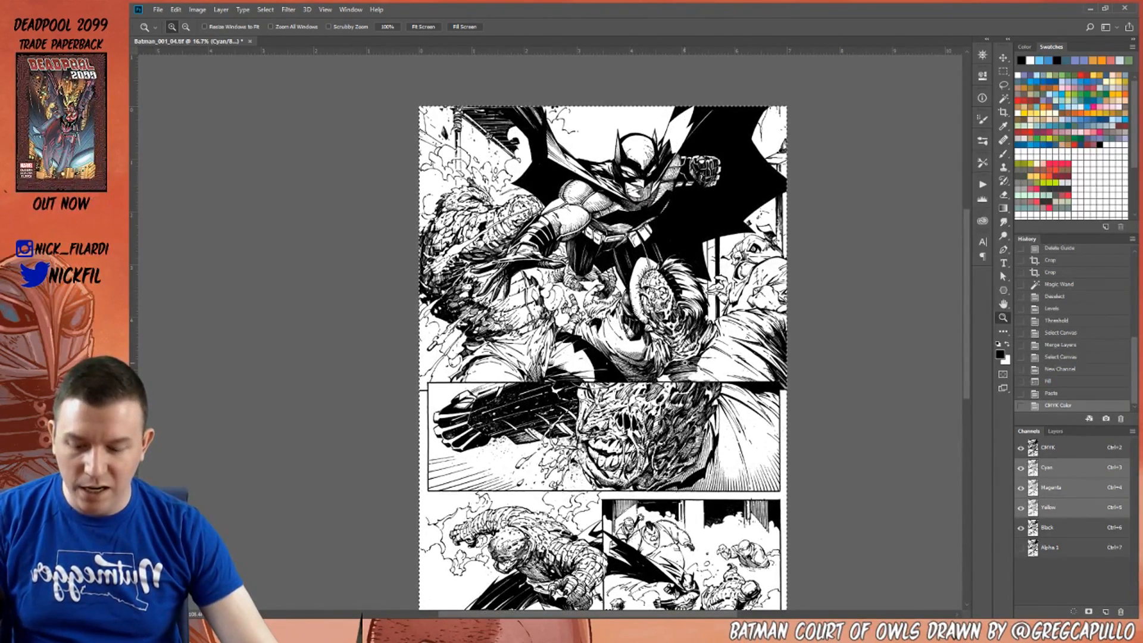
Try pink brush strokes over the artwork in the Cyan, Magenta and Yellow channels, and undo them.
key(b)
click(1079, 80)
mouse_move(579, 209)
mouse_down()
mouse_move(587, 197)
mouse_move(705, 173)
mouse_move(704, 370)
mouse_move(665, 524)
mouse_up()
mouse_move(715, 381)
mouse_down()
mouse_move(595, 476)
mouse_move(512, 494)
mouse_move(482, 292)
mouse_up()
key(ctrl+z)
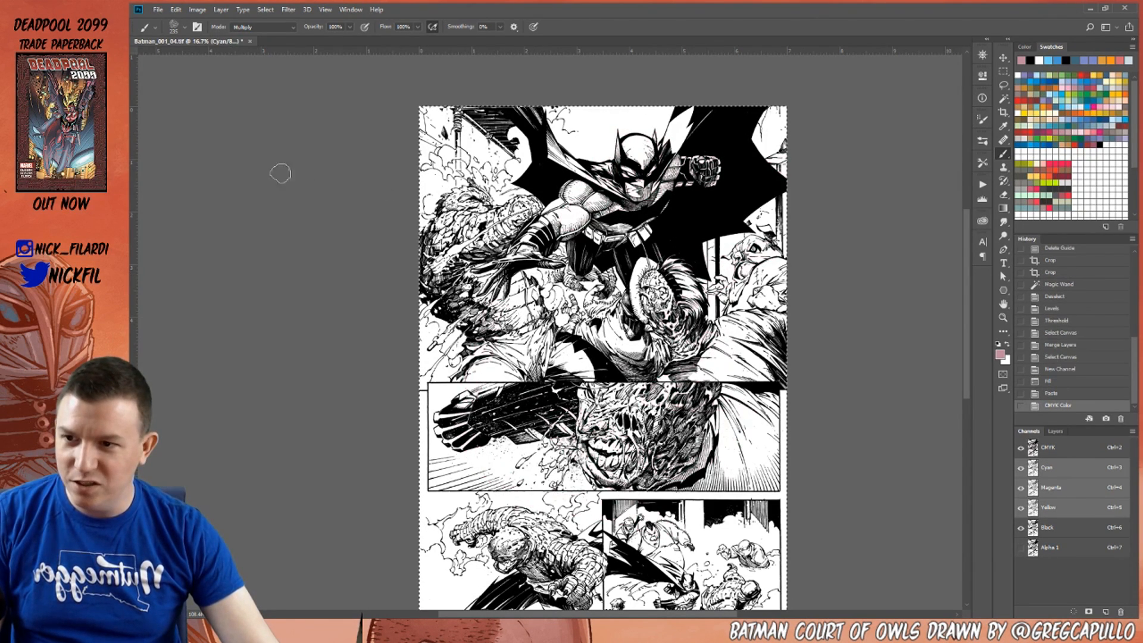
Choose the first 125 px pencil preset in the NORMCORE brush group, with the Kyle brush group collapsed.
right_click(488, 206)
drag(681, 483, 700, 327)
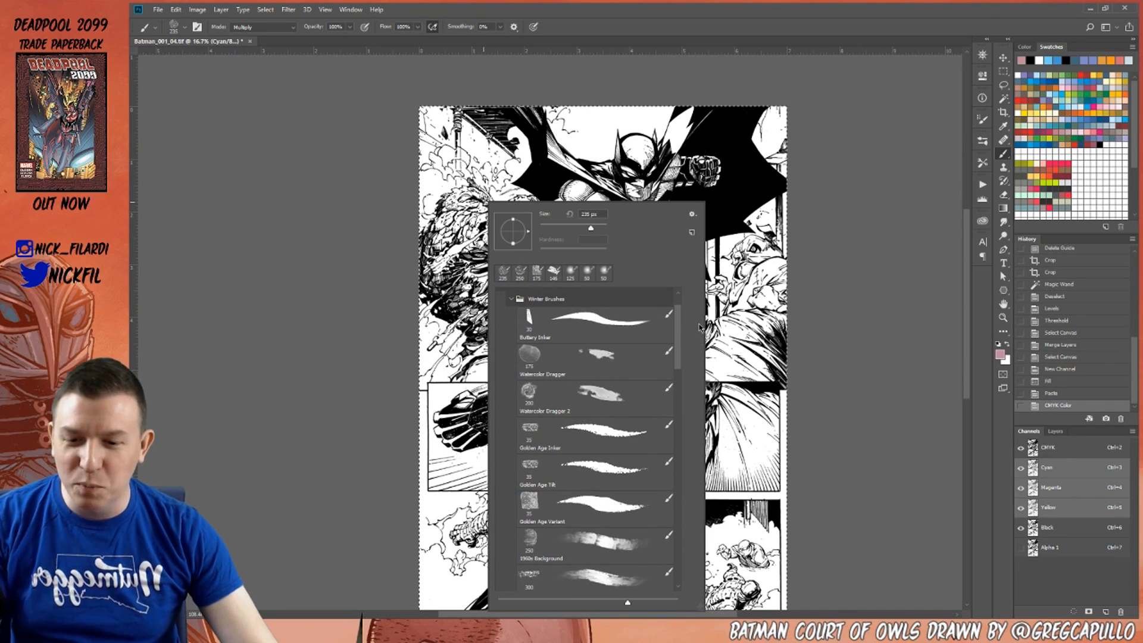
click(509, 299)
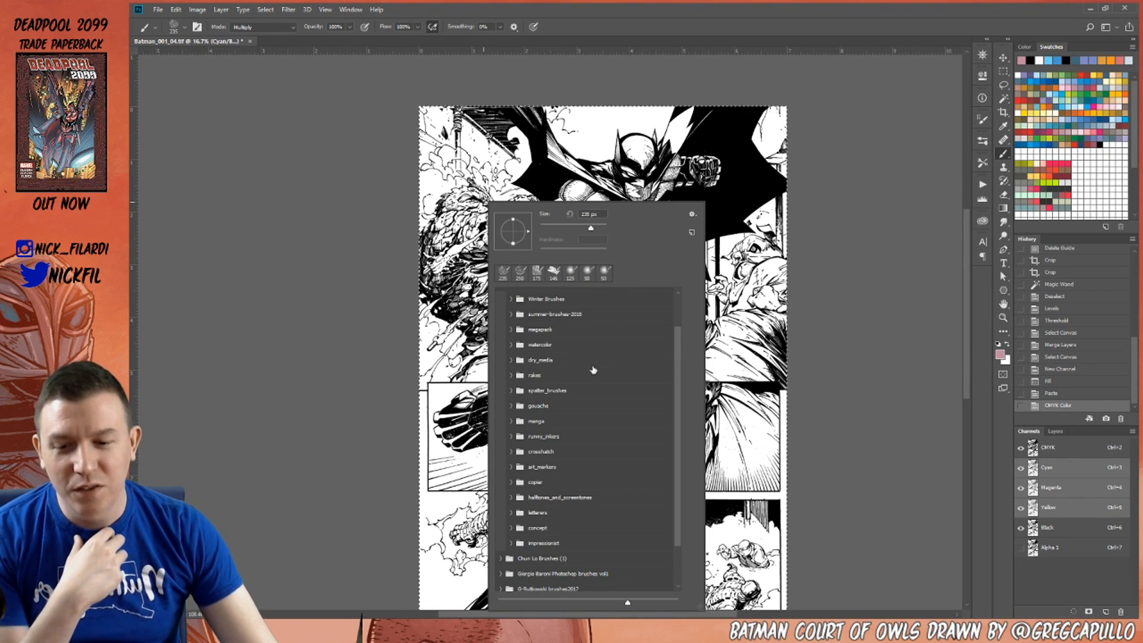
click(500, 326)
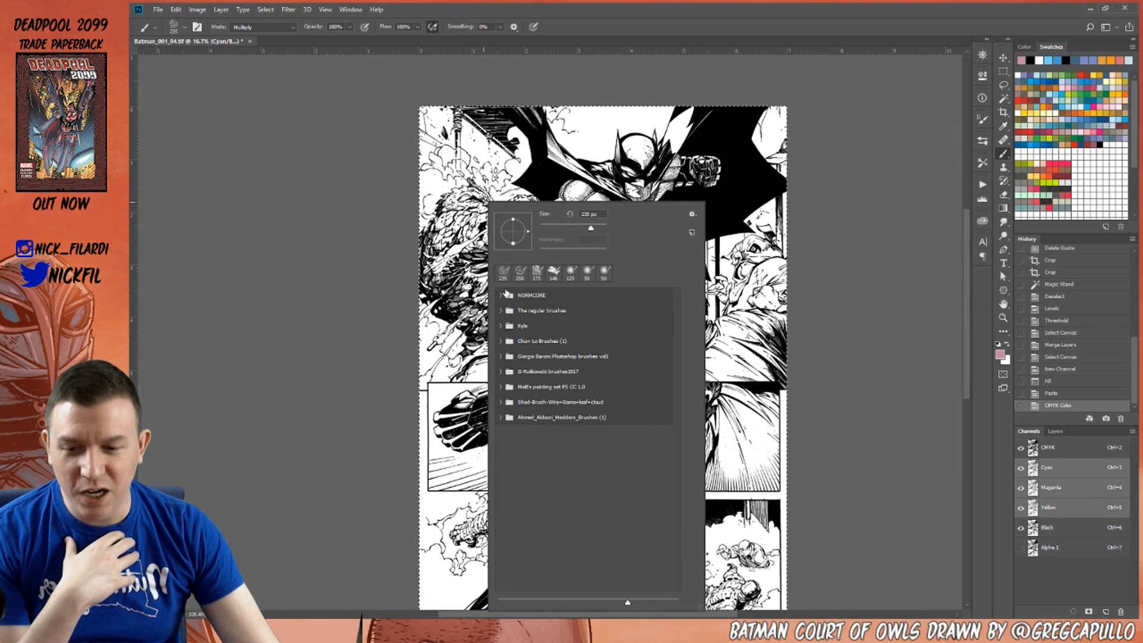
click(500, 295)
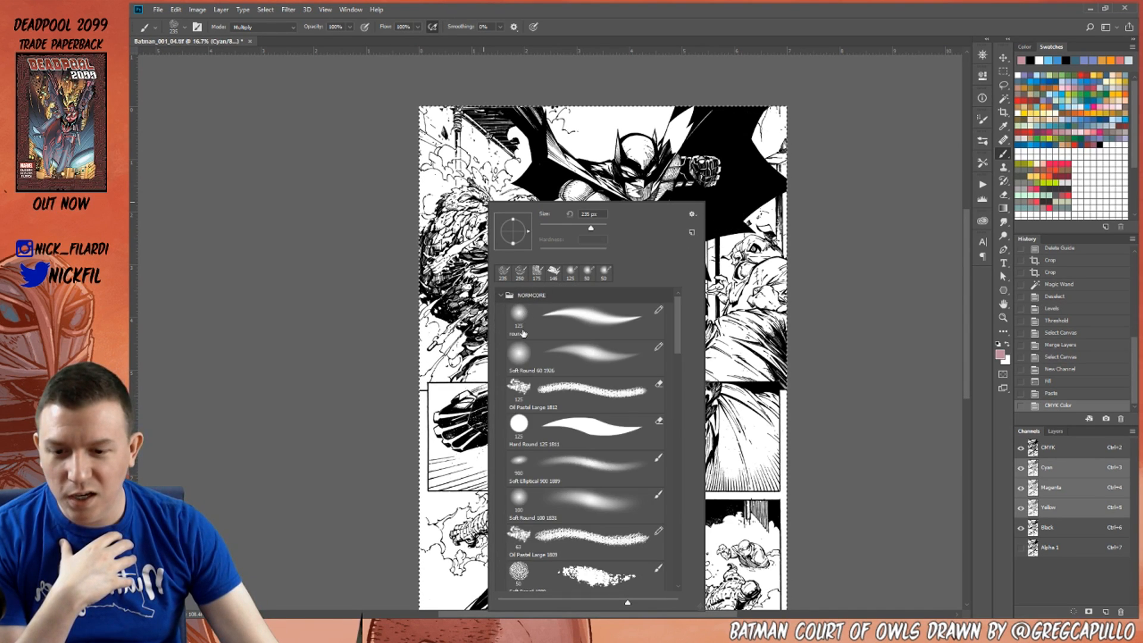
click(555, 314)
Hide the brush names and brush stroke previews so the preset list shows only brush tips.
click(692, 214)
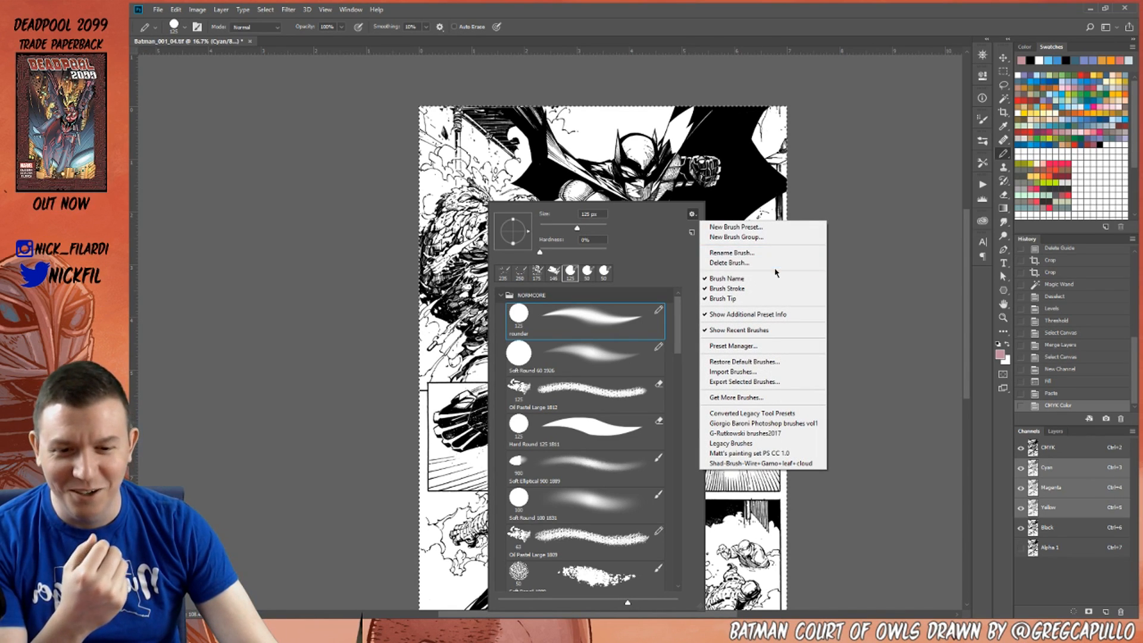
click(724, 279)
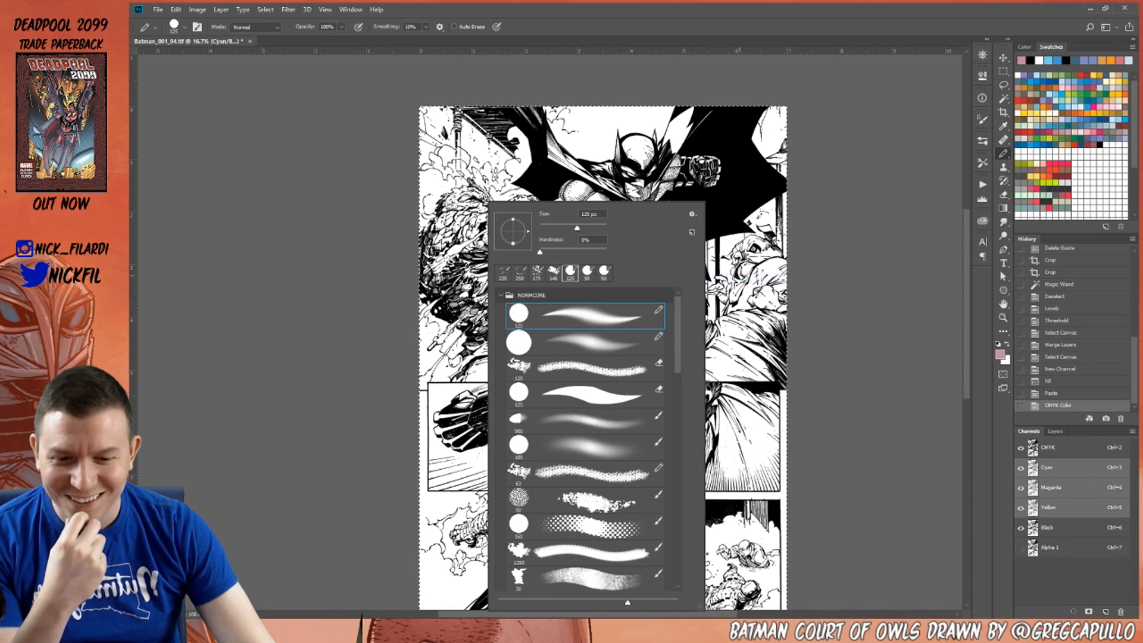
click(692, 213)
click(725, 288)
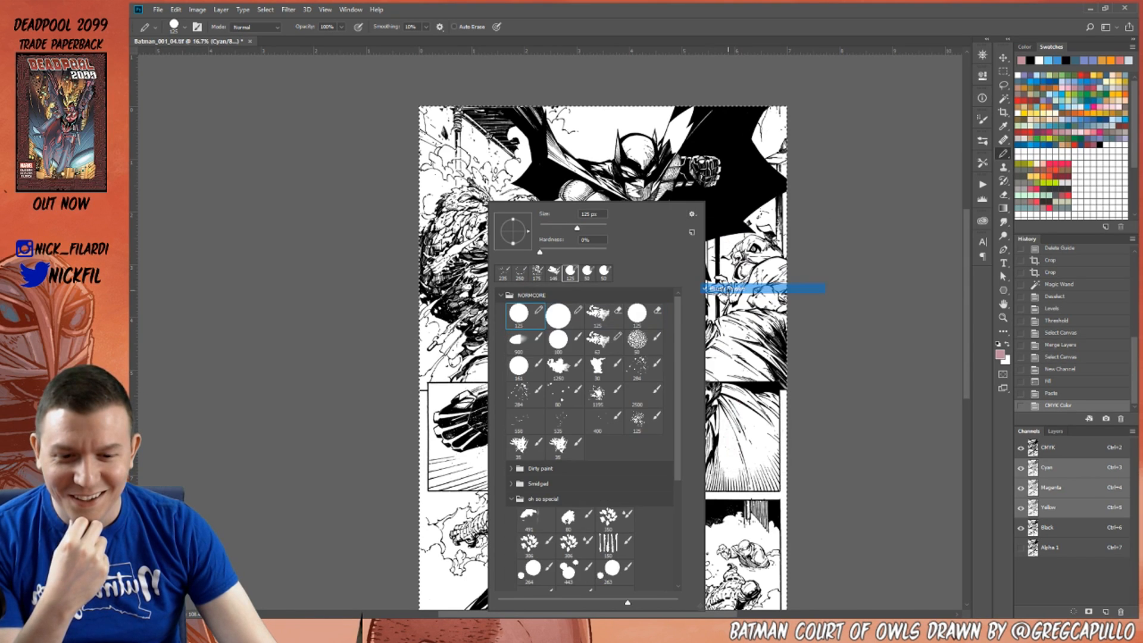
click(840, 304)
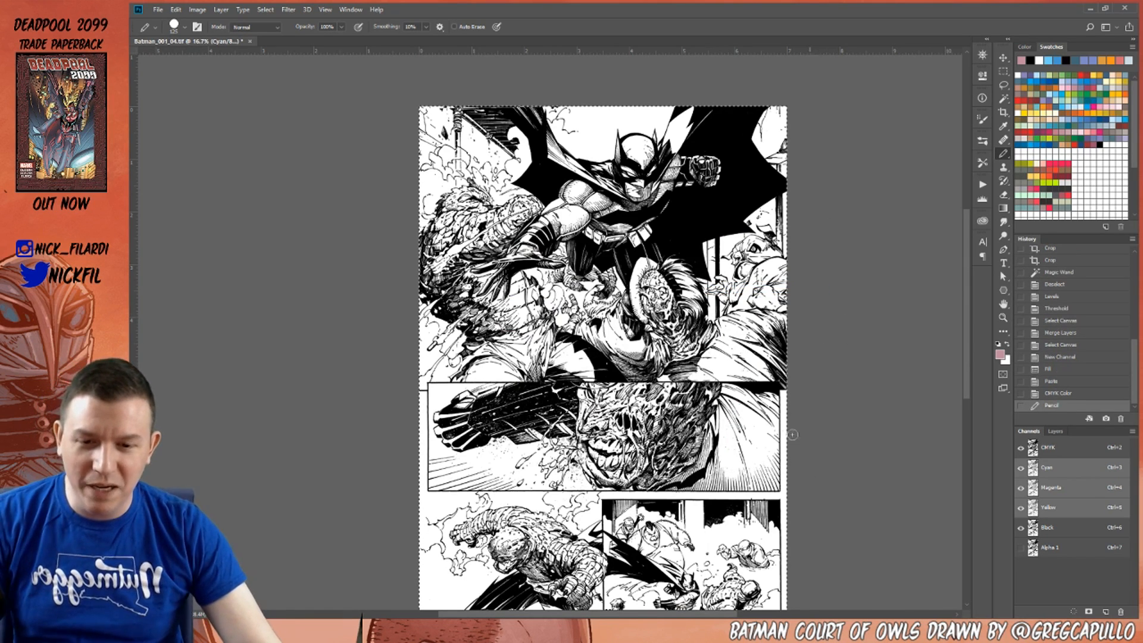
Try pink pencil strokes over the sky beside Batman, inspect their hard pixel edge up close, and undo the last stroke.
drag(565, 110, 660, 173)
key(ctrl+z)
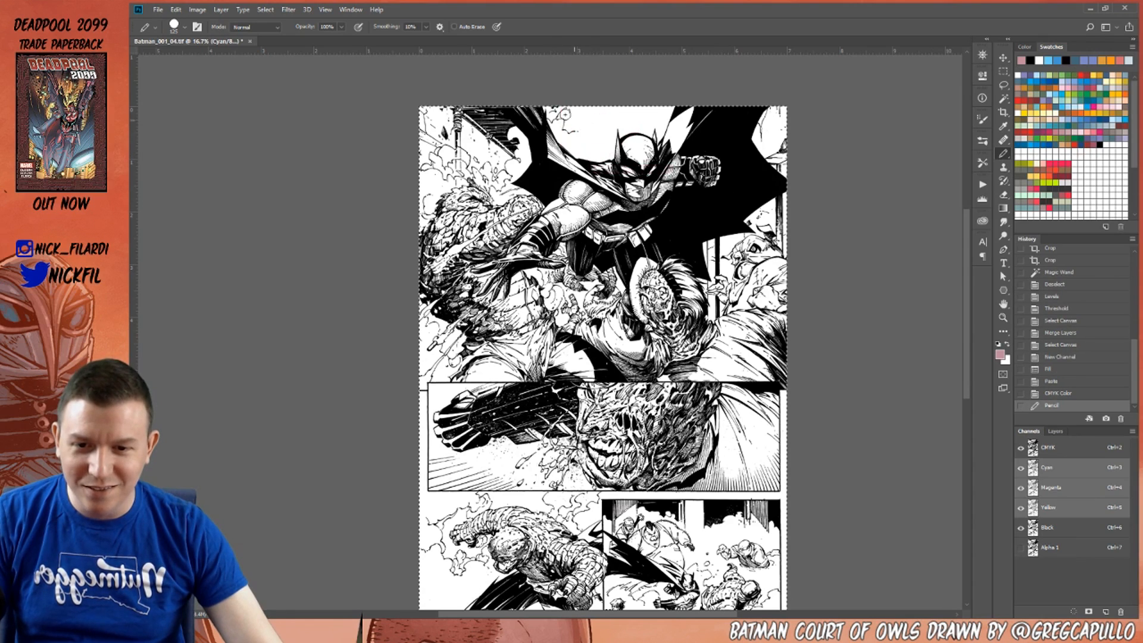
key(z)
drag(552, 120, 642, 181)
key(b)
mouse_move(542, 272)
mouse_down()
mouse_move(605, 321)
mouse_move(623, 452)
mouse_up()
key(z)
mouse_move(438, 203)
mouse_down()
mouse_move(462, 221)
mouse_move(497, 312)
mouse_up()
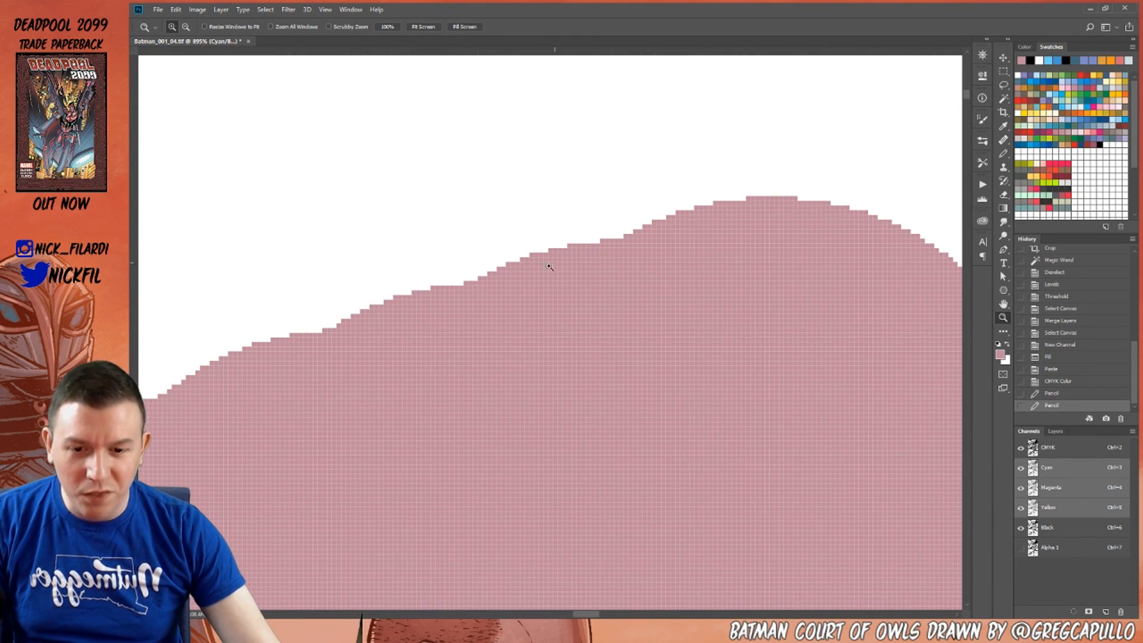
drag(549, 267, 650, 405)
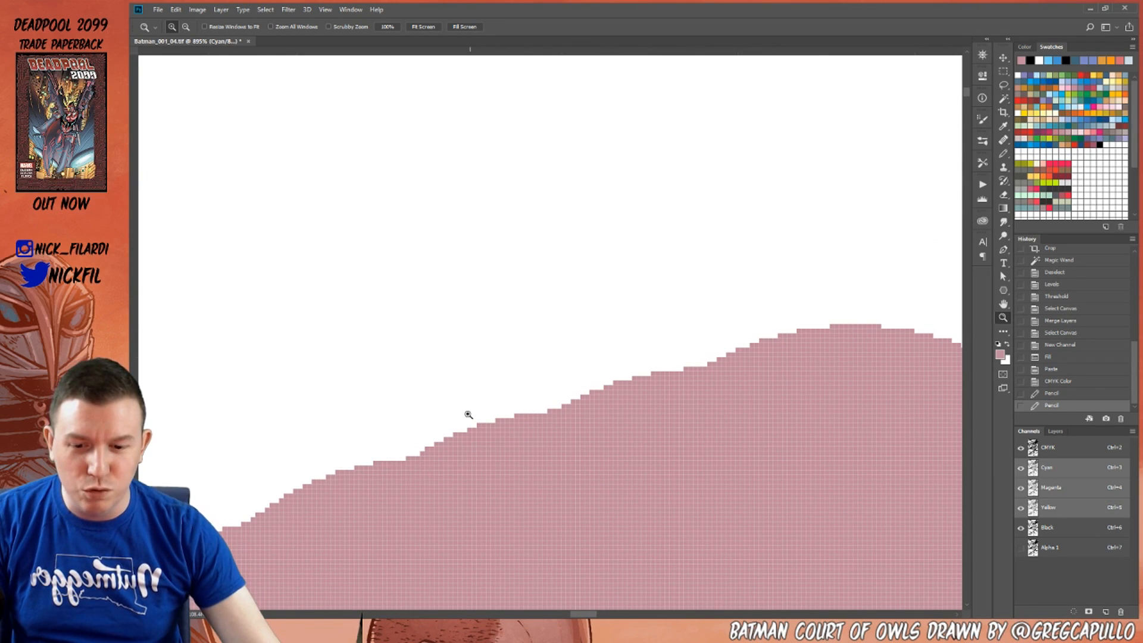
alt+click(659, 395)
click(1053, 394)
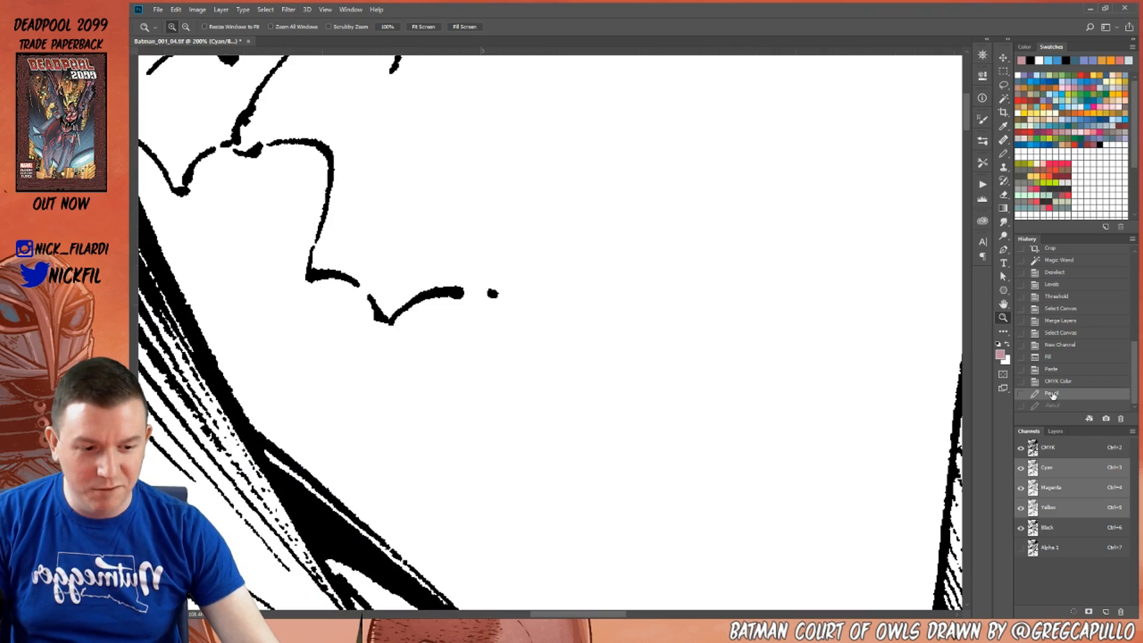
Deselect the canvas and fill the Cyan, Magenta and Yellow channels with a light blue swatch.
drag(661, 531, 628, 380)
alt+click(600, 335)
alt+click(599, 332)
alt+click(596, 328)
alt+click(594, 325)
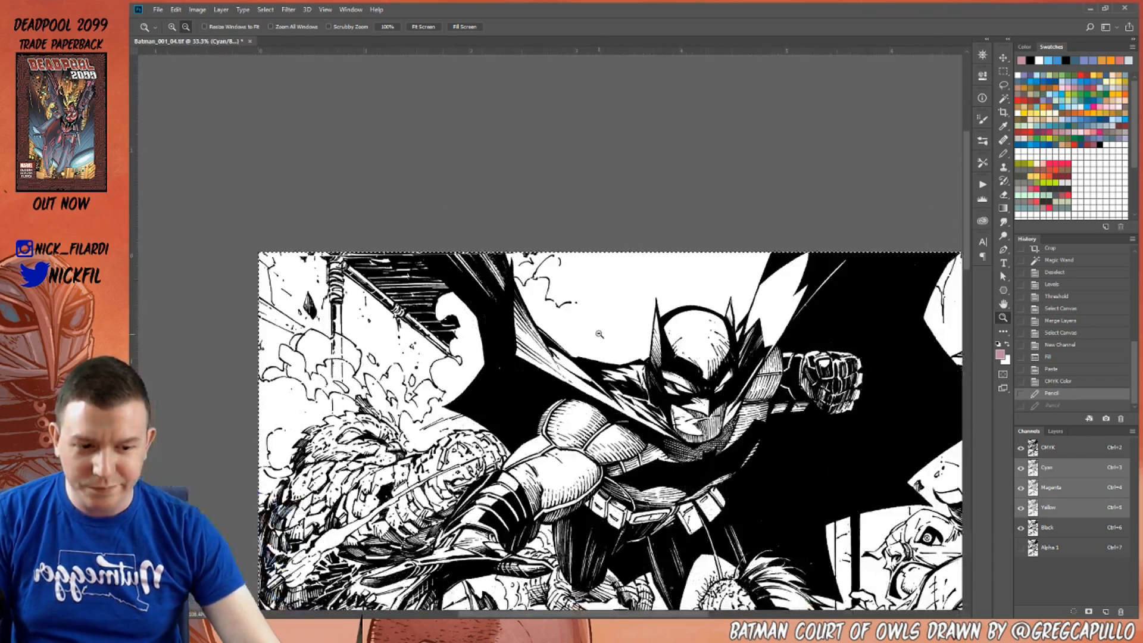
alt+click(591, 318)
alt+click(590, 317)
drag(662, 469, 684, 343)
key(ctrl+d)
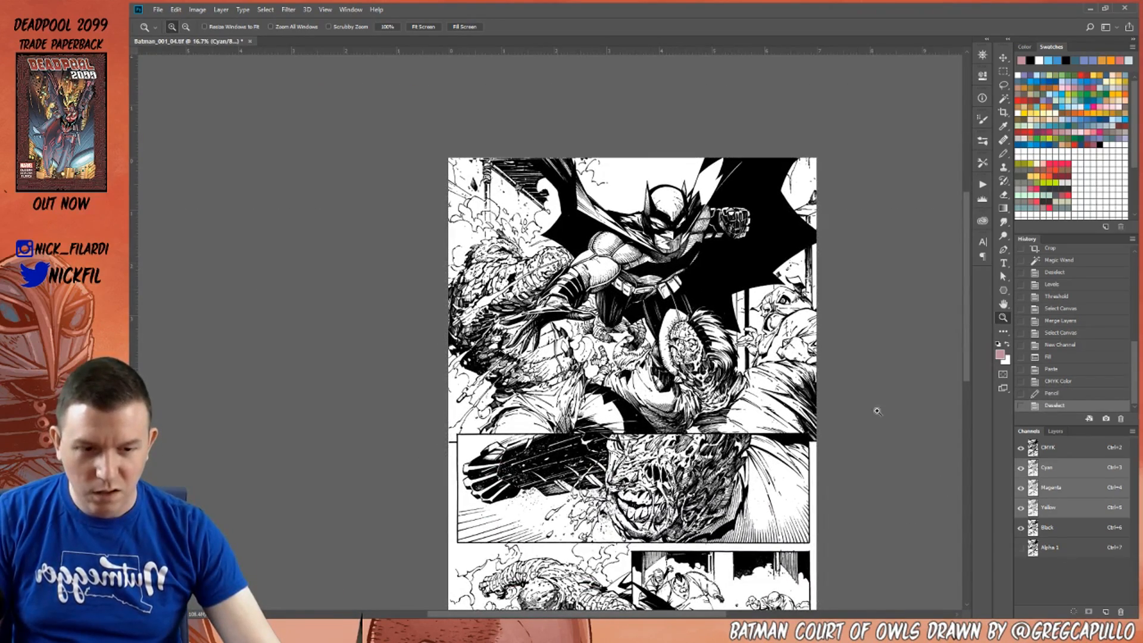
click(1073, 77)
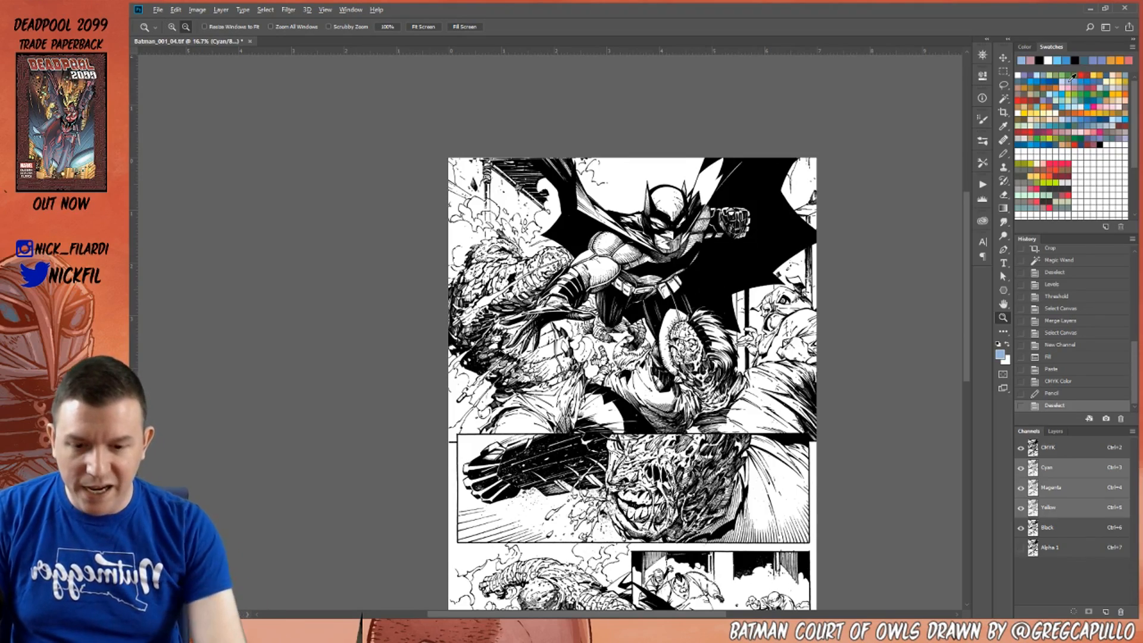
key(alt+BackSpace)
Examine the blue-filled page from Batman's top panel down to the bottom panels.
drag(619, 546, 575, 315)
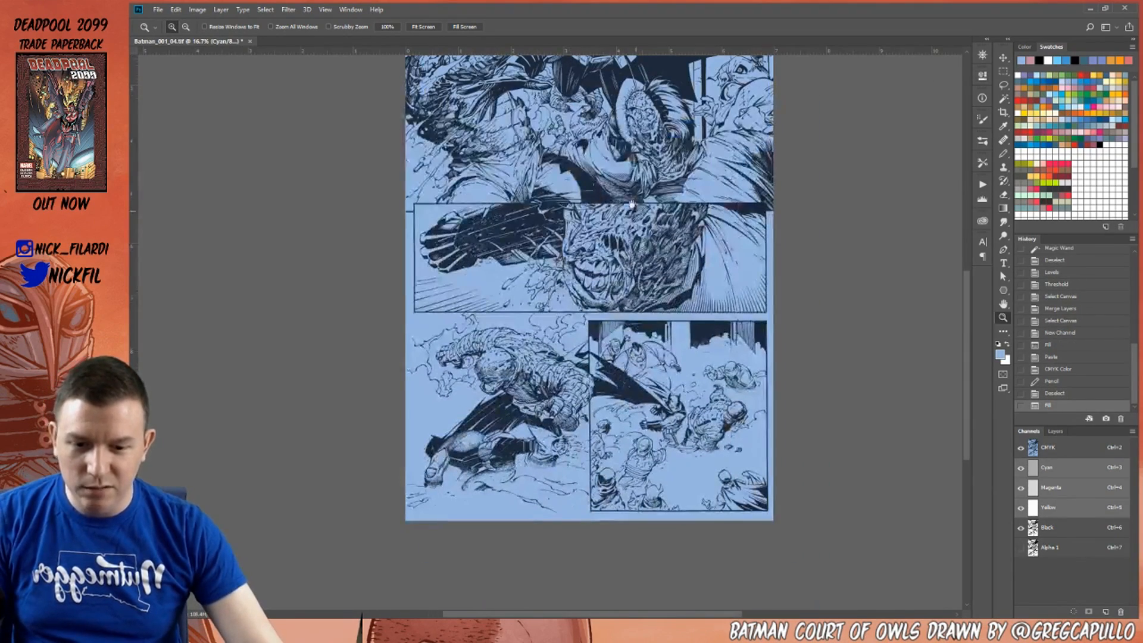
drag(644, 261, 659, 407)
drag(673, 237, 665, 379)
click(507, 299)
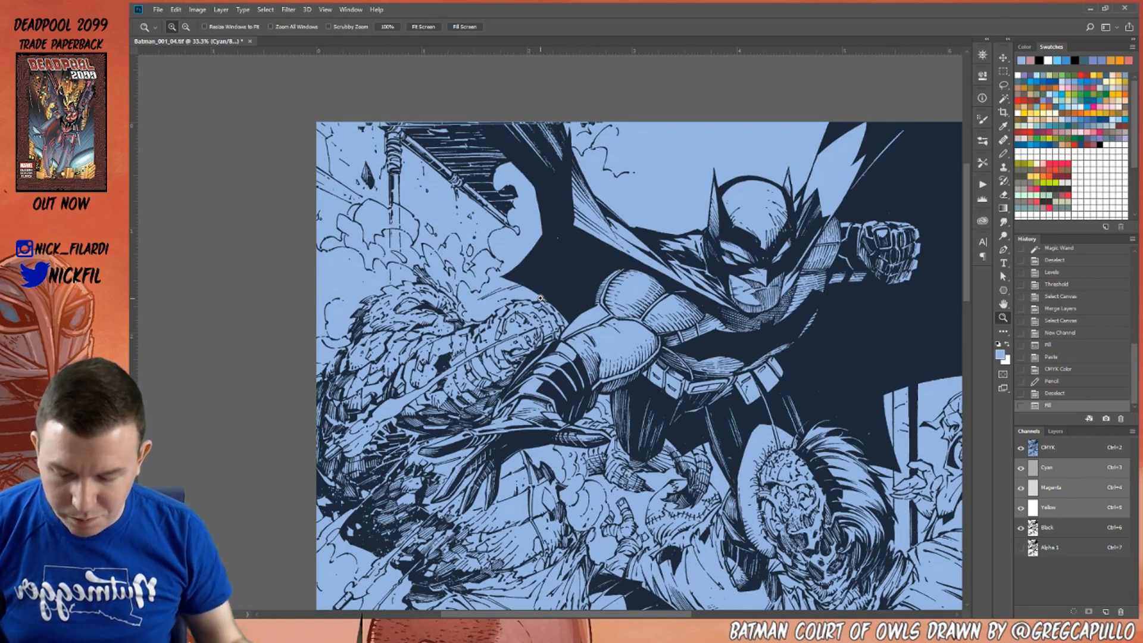
click(1004, 303)
drag(855, 400, 742, 260)
click(1004, 317)
alt+click(724, 426)
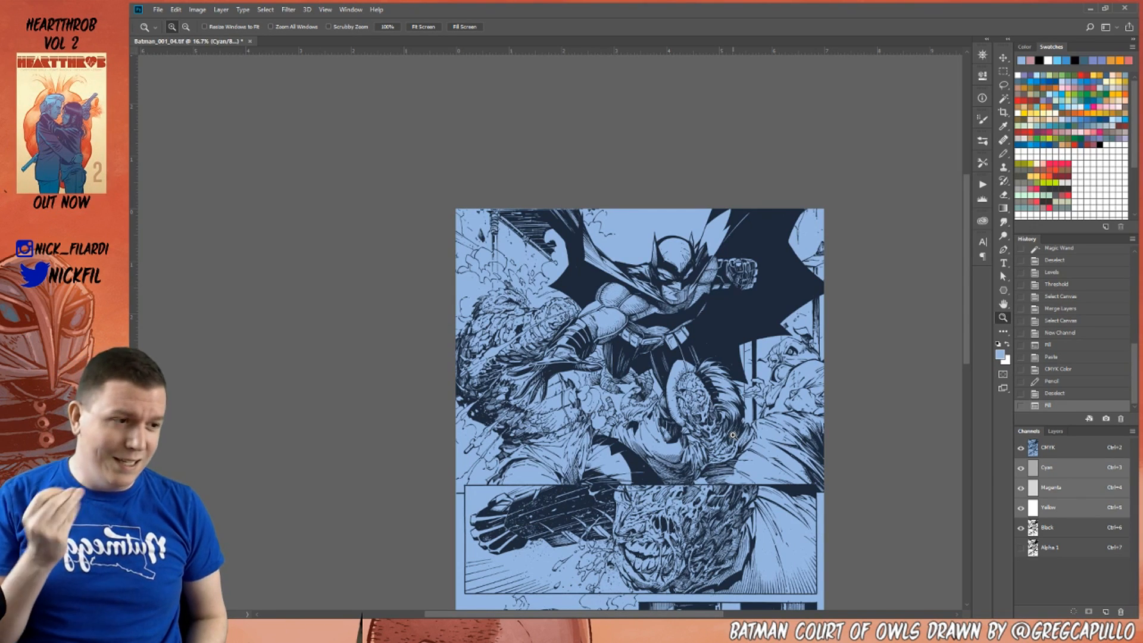
click(1003, 304)
click(1004, 85)
click(1004, 304)
drag(791, 506, 769, 276)
drag(769, 398, 768, 346)
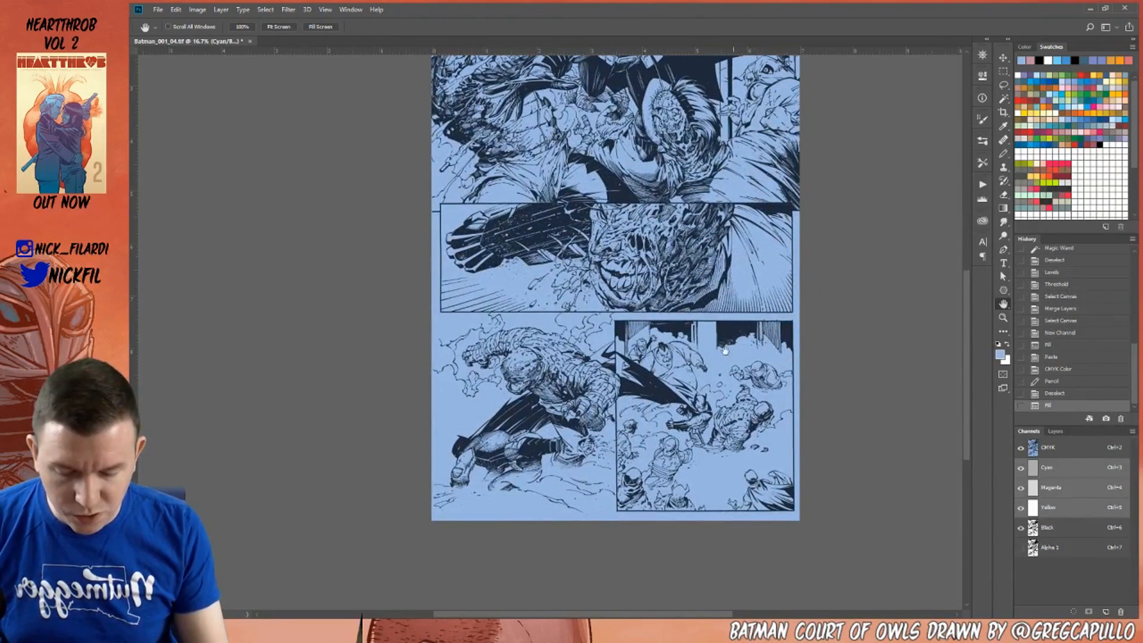
drag(718, 278, 751, 584)
Lasso Batman's head, upper body and spread cape in the top panel, adding the cape's far side to the selection.
click(1003, 317)
click(653, 331)
click(653, 331)
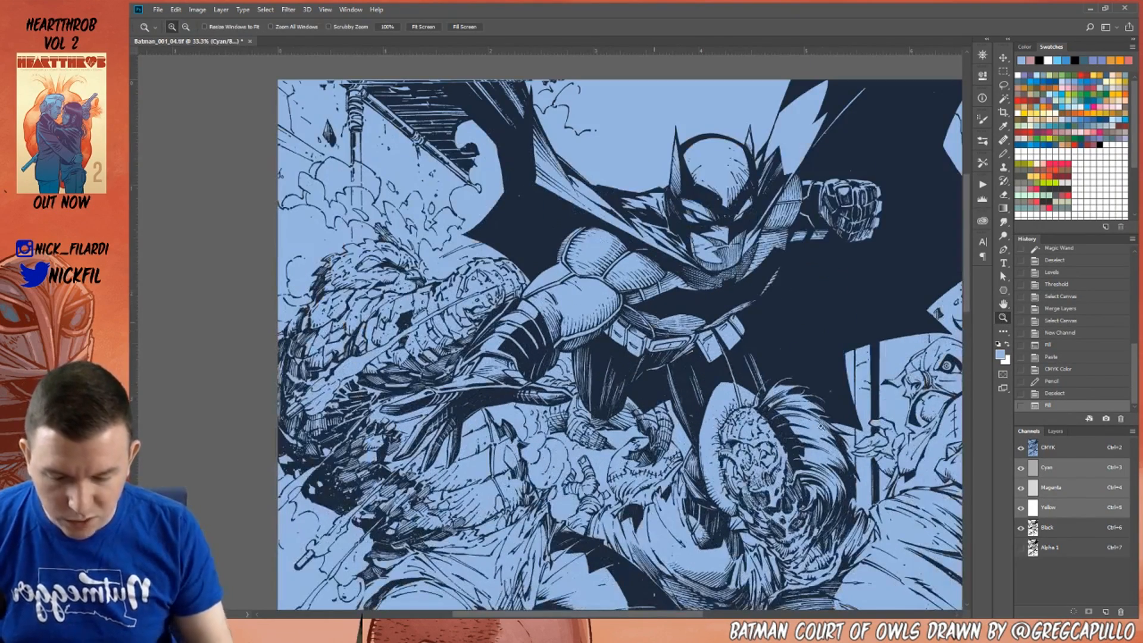
click(1003, 303)
drag(822, 322, 728, 417)
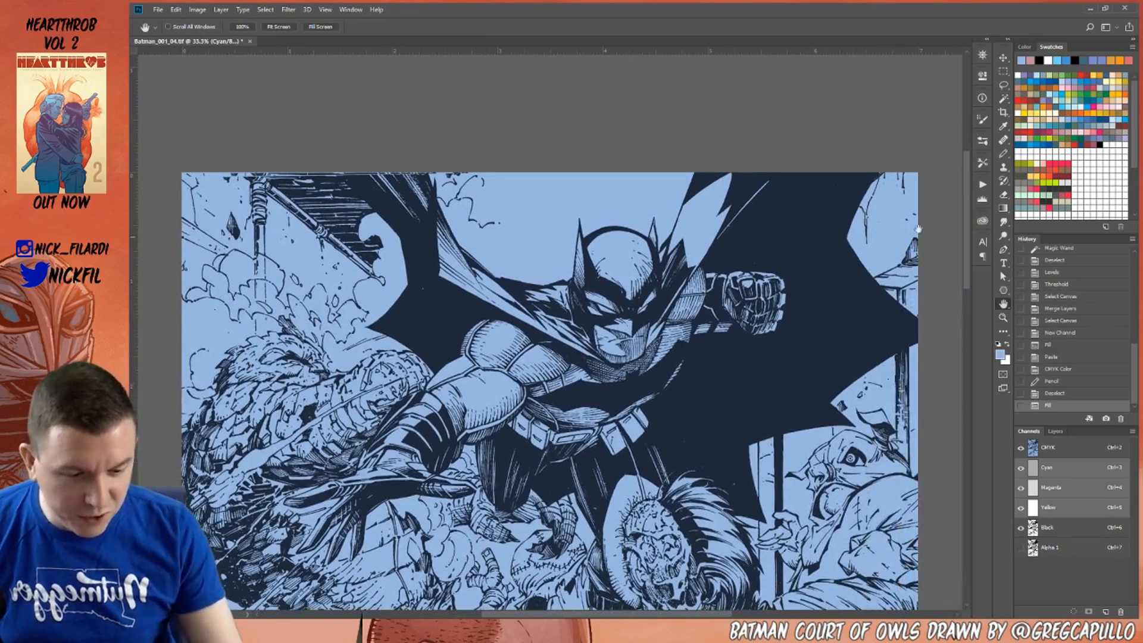
click(1003, 84)
mouse_move(697, 171)
mouse_down()
mouse_move(666, 255)
mouse_move(658, 222)
mouse_move(659, 242)
mouse_move(655, 222)
mouse_move(592, 245)
mouse_move(572, 297)
mouse_move(506, 288)
mouse_move(468, 260)
mouse_move(414, 157)
mouse_move(333, 160)
mouse_move(396, 222)
mouse_move(420, 330)
mouse_move(446, 374)
mouse_move(648, 437)
mouse_move(797, 318)
mouse_move(793, 144)
mouse_move(807, 122)
mouse_up()
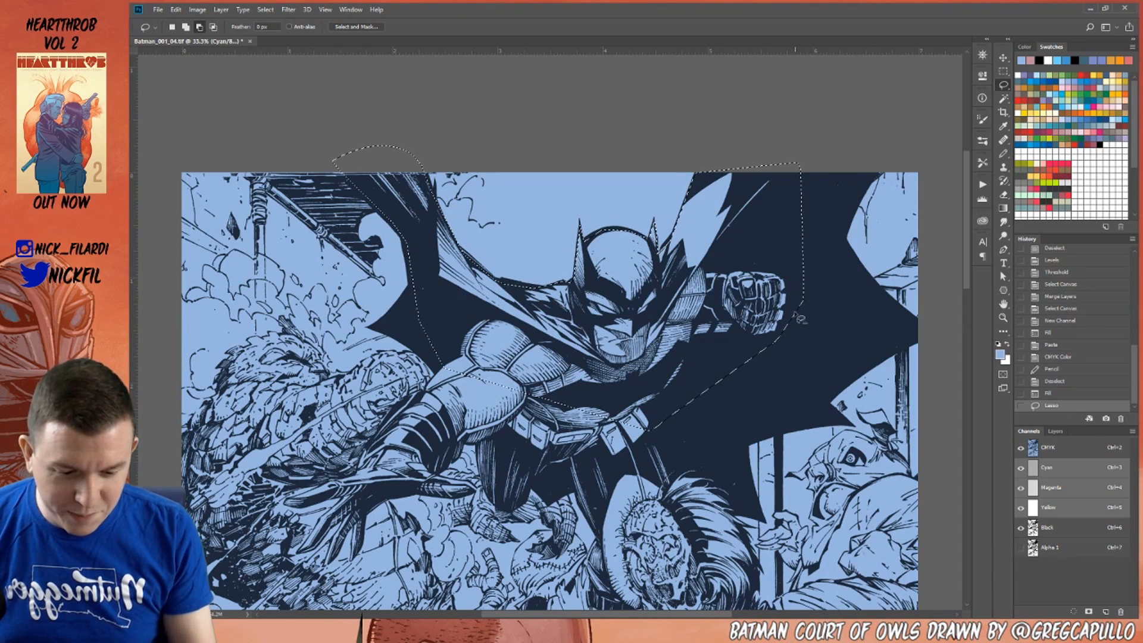
key(shift)
mouse_move(867, 150)
mouse_down()
mouse_move(837, 244)
mouse_move(906, 330)
mouse_move(818, 398)
mouse_move(836, 418)
mouse_move(734, 440)
mouse_move(747, 513)
mouse_move(696, 462)
mouse_move(671, 472)
mouse_move(672, 498)
mouse_move(634, 474)
mouse_move(589, 471)
mouse_move(631, 316)
mouse_move(725, 350)
mouse_up()
Extend the lasso selection over Batman's reaching arm and glove, and trim it along the cape's lower edge.
click(1004, 304)
click(1003, 85)
mouse_move(567, 239)
mouse_down()
mouse_move(476, 366)
mouse_move(406, 403)
mouse_move(461, 394)
mouse_move(415, 455)
mouse_move(464, 420)
mouse_move(441, 470)
mouse_move(477, 424)
mouse_move(469, 466)
mouse_move(494, 401)
mouse_move(598, 396)
mouse_move(555, 382)
mouse_move(622, 342)
mouse_move(614, 337)
mouse_up()
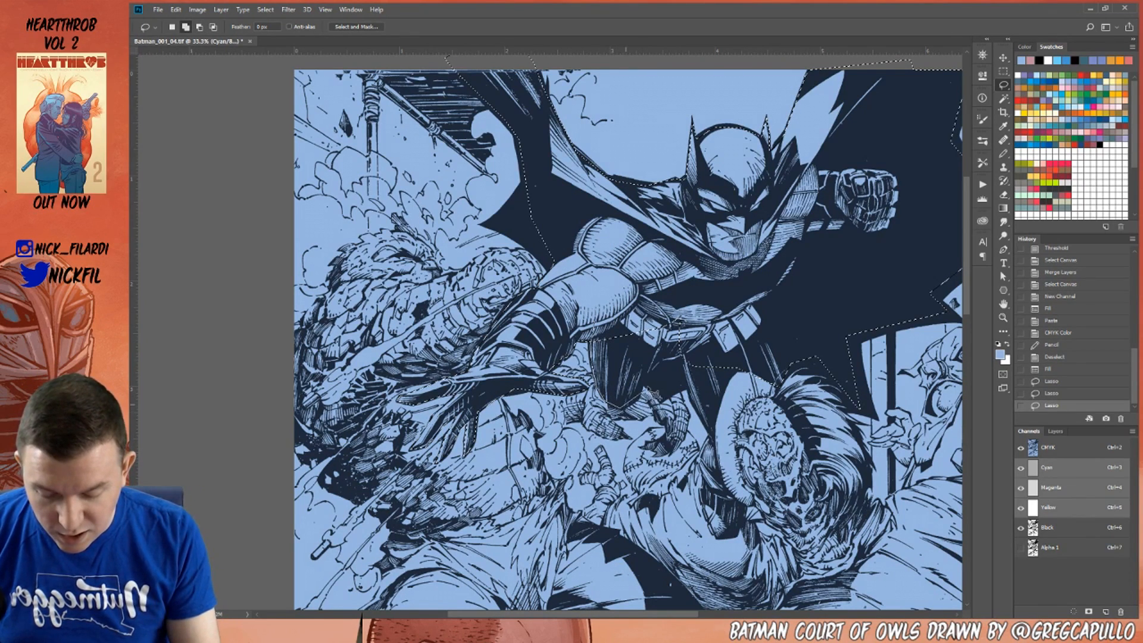
drag(710, 344, 652, 293)
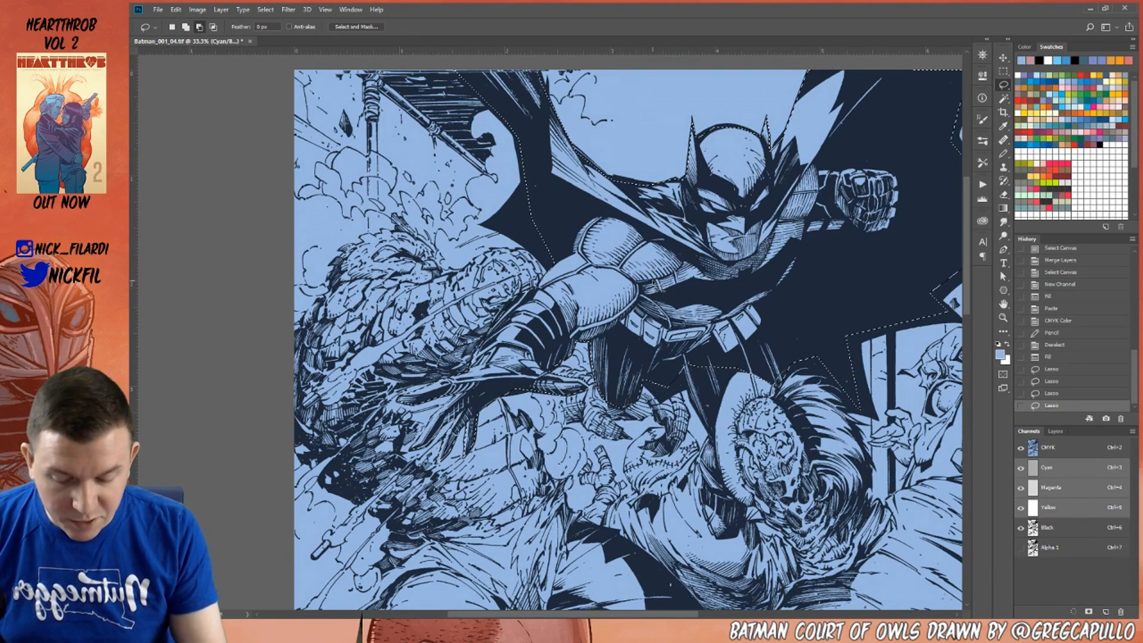
click(1003, 304)
drag(816, 426, 690, 442)
key(l)
mouse_move(548, 363)
mouse_down()
mouse_move(548, 398)
mouse_move(554, 386)
mouse_move(594, 470)
mouse_move(605, 412)
mouse_move(607, 354)
mouse_up()
key(alt)
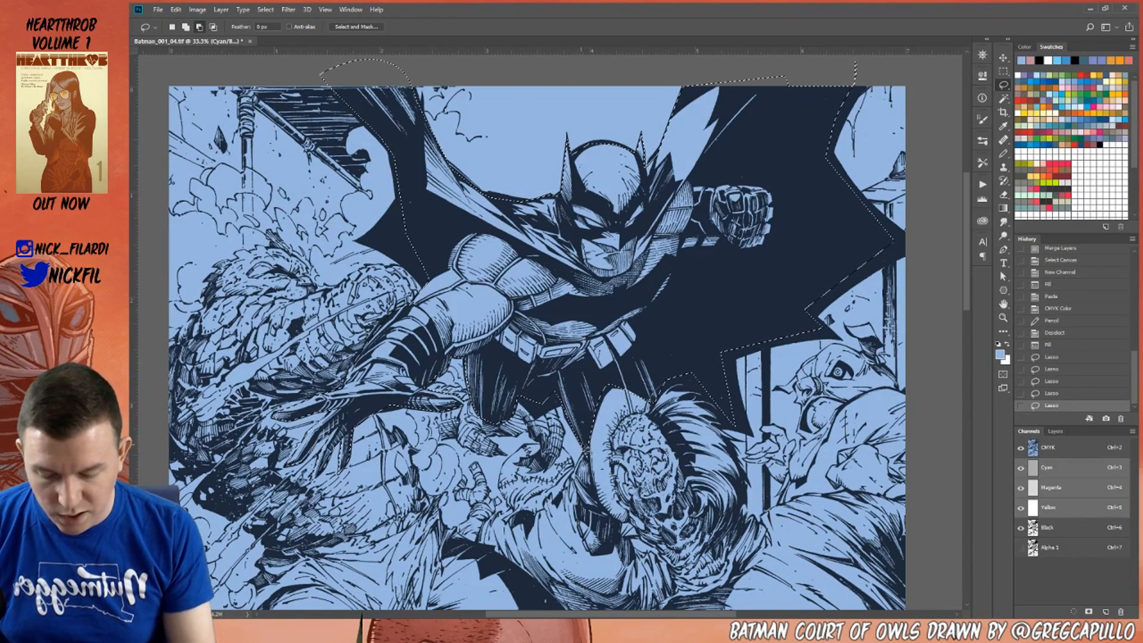
Refine the lasso selection around Batman's legs and the cape points above the masked attacker's head.
click(1004, 304)
drag(711, 242, 719, 136)
click(1004, 85)
key(shift)
drag(589, 301, 601, 378)
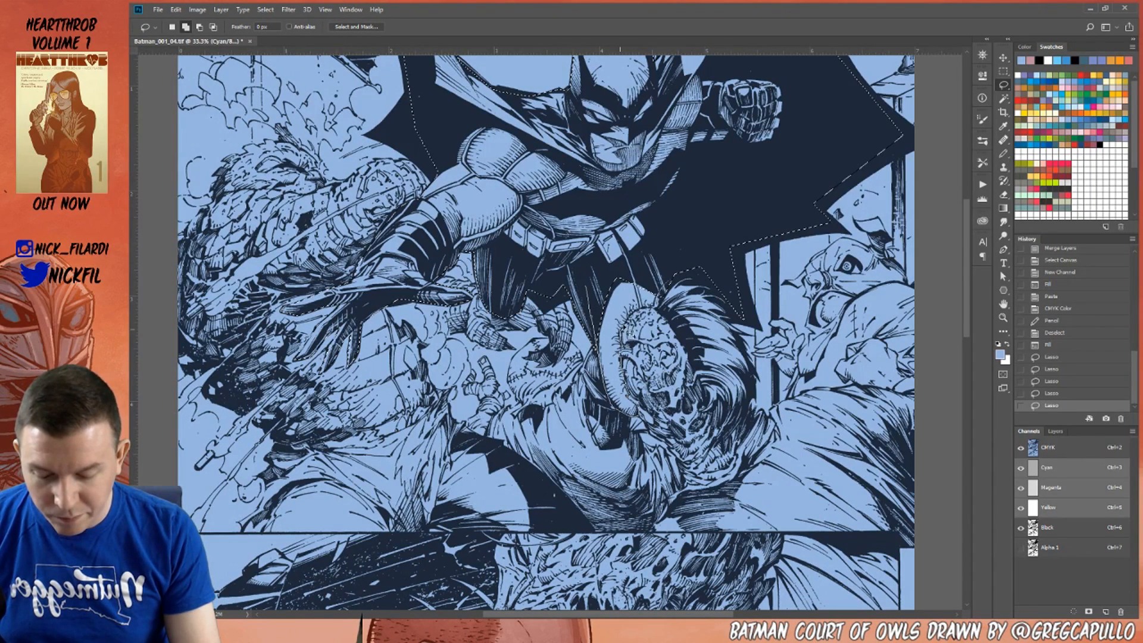
mouse_move(650, 305)
mouse_down()
mouse_move(589, 262)
mouse_move(646, 243)
mouse_up()
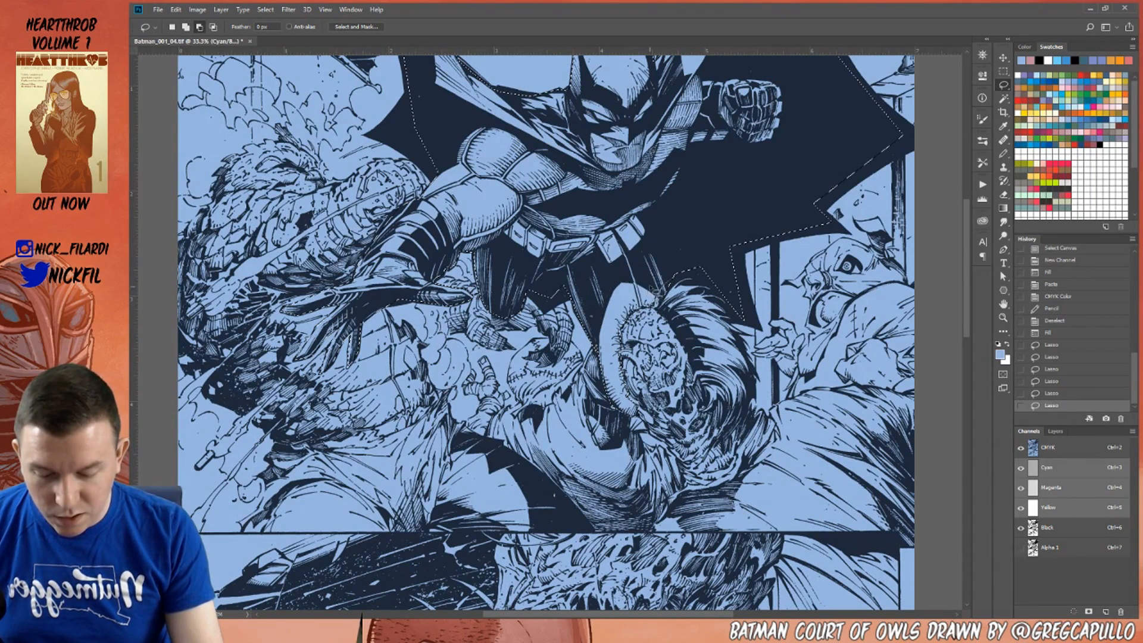
drag(626, 324, 655, 302)
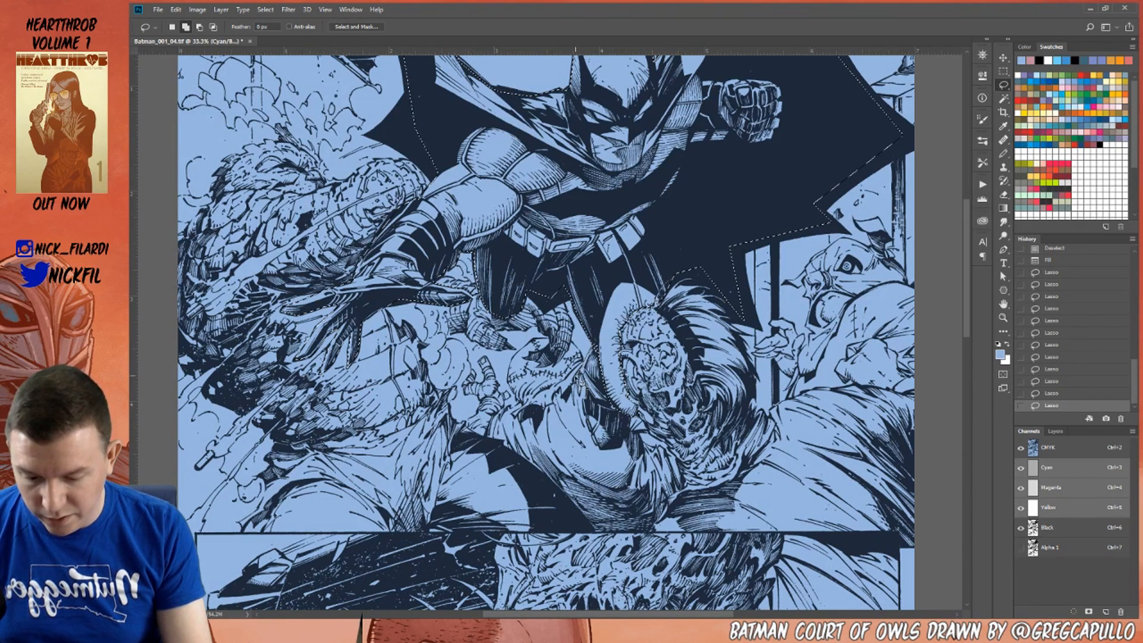
drag(611, 360, 602, 347)
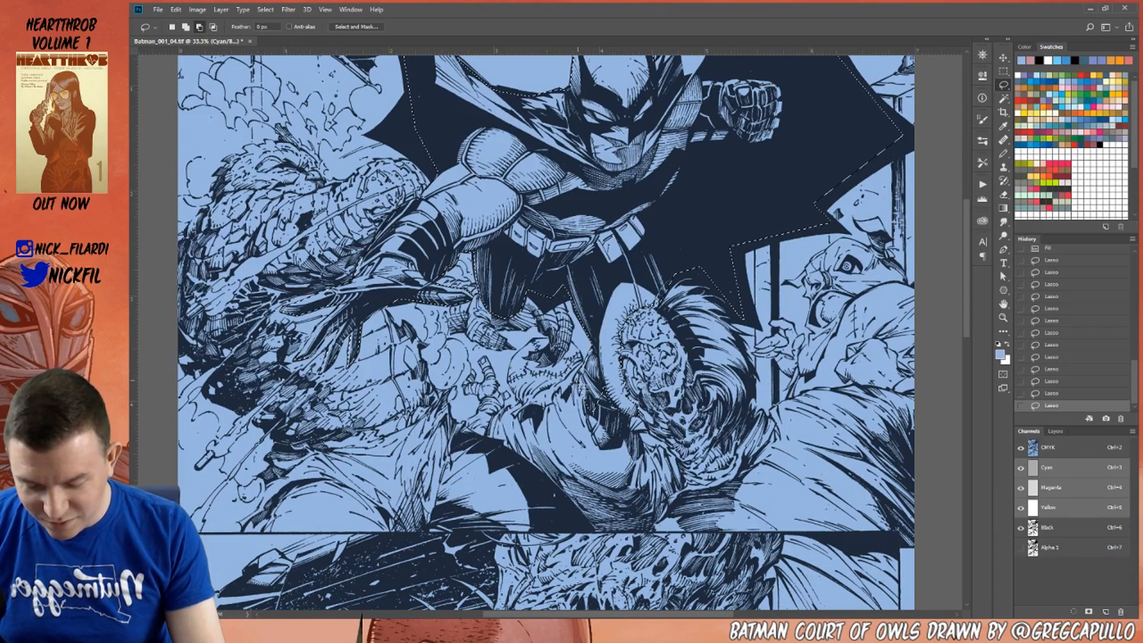
drag(580, 370, 580, 369)
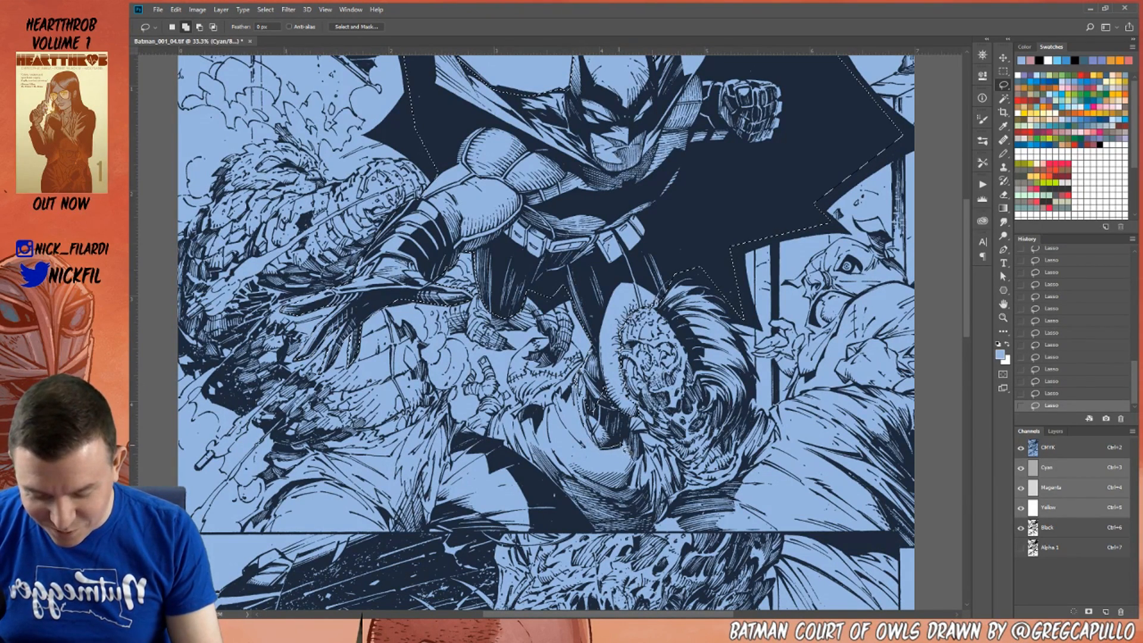
Refine the lasso selection around Batman's lower leg and boot beside the attacker's torn mask in the top panel.
key(z)
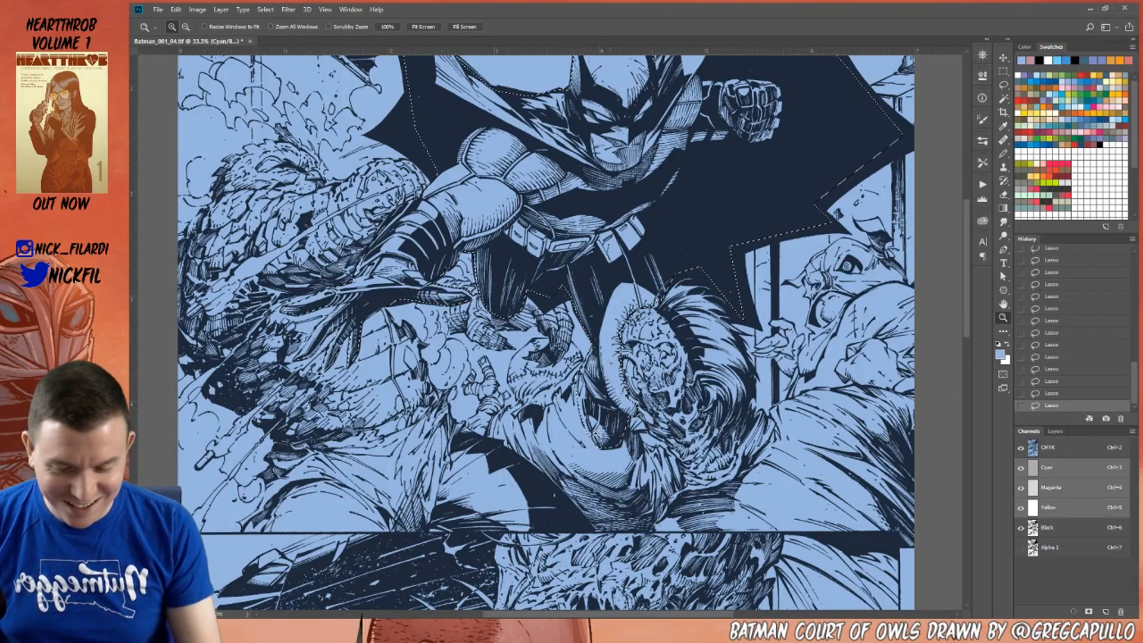
click(602, 399)
key(l)
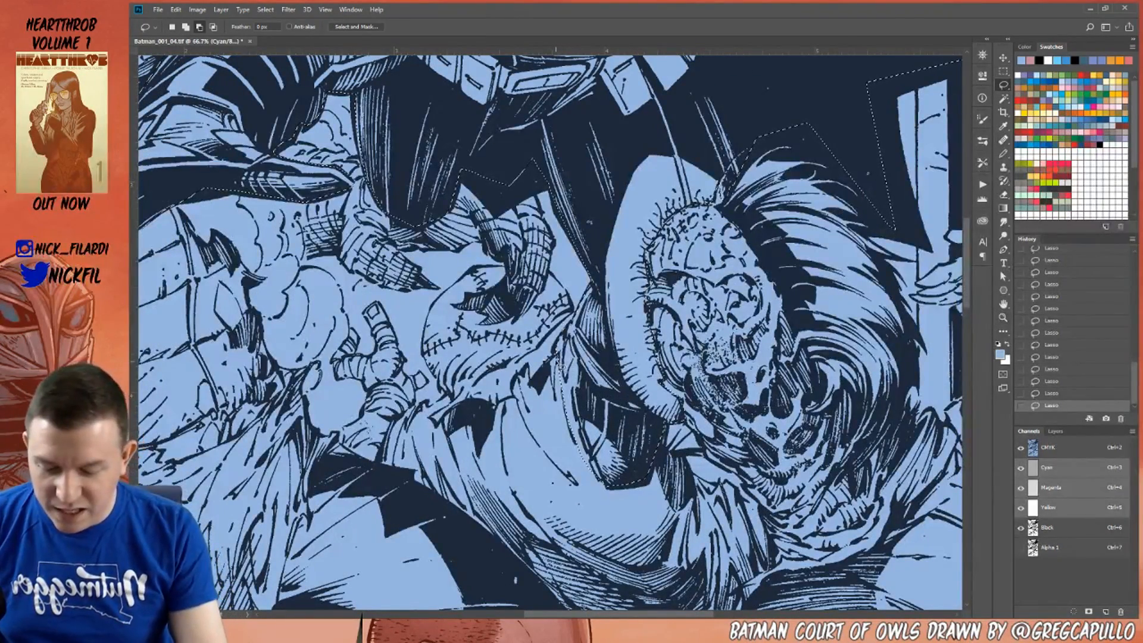
mouse_move(588, 444)
mouse_down()
mouse_move(572, 479)
mouse_move(560, 376)
mouse_move(592, 457)
mouse_up()
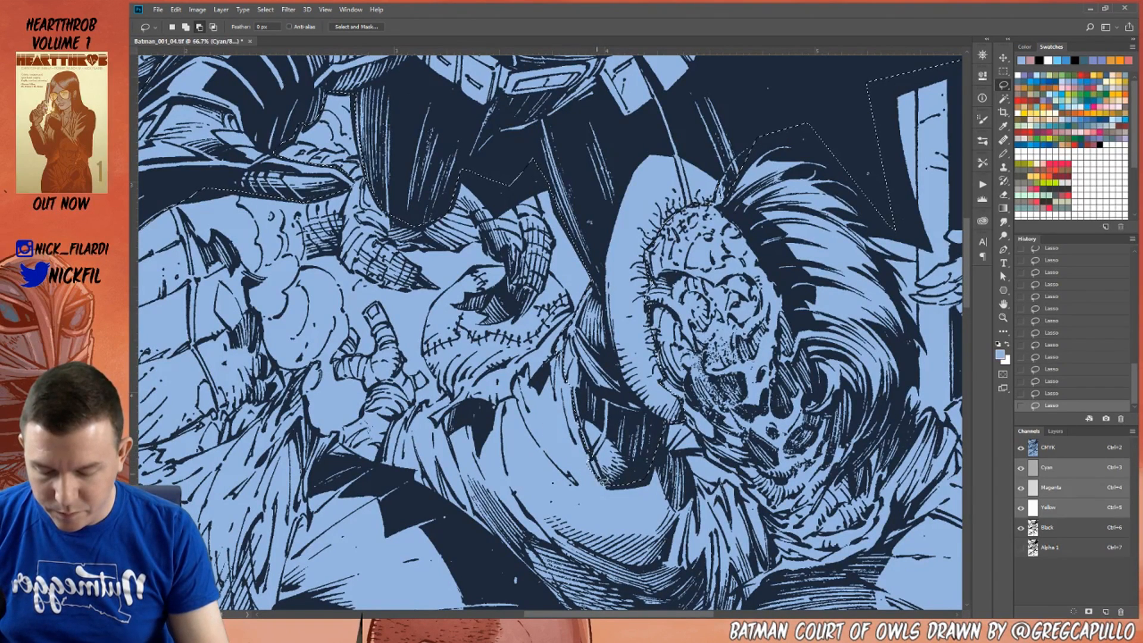
key(shift)
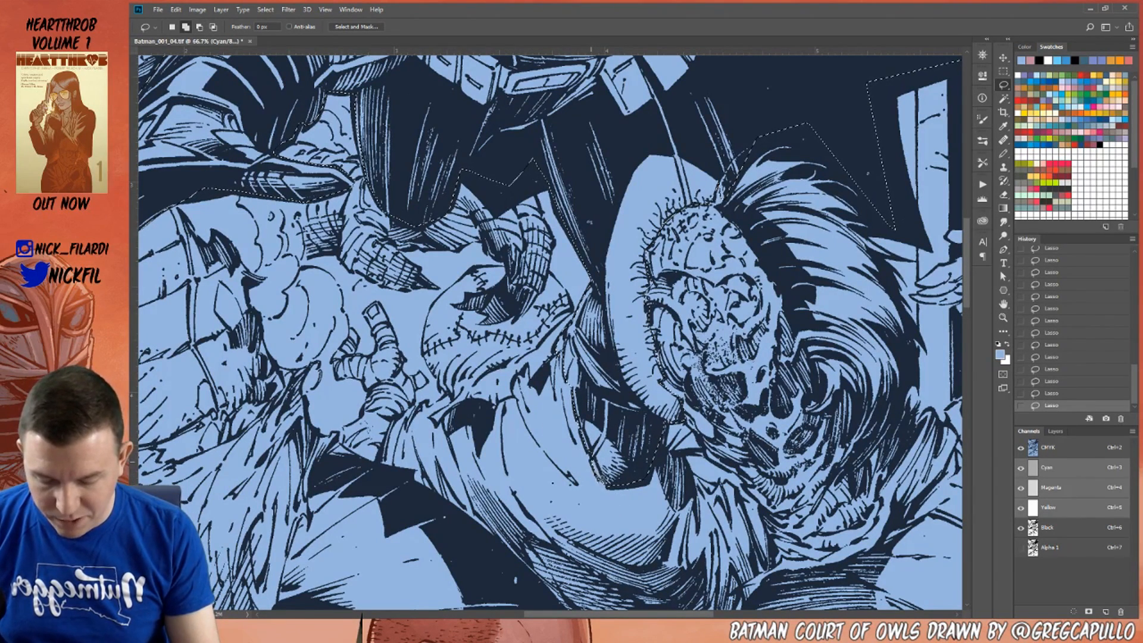
key(alt)
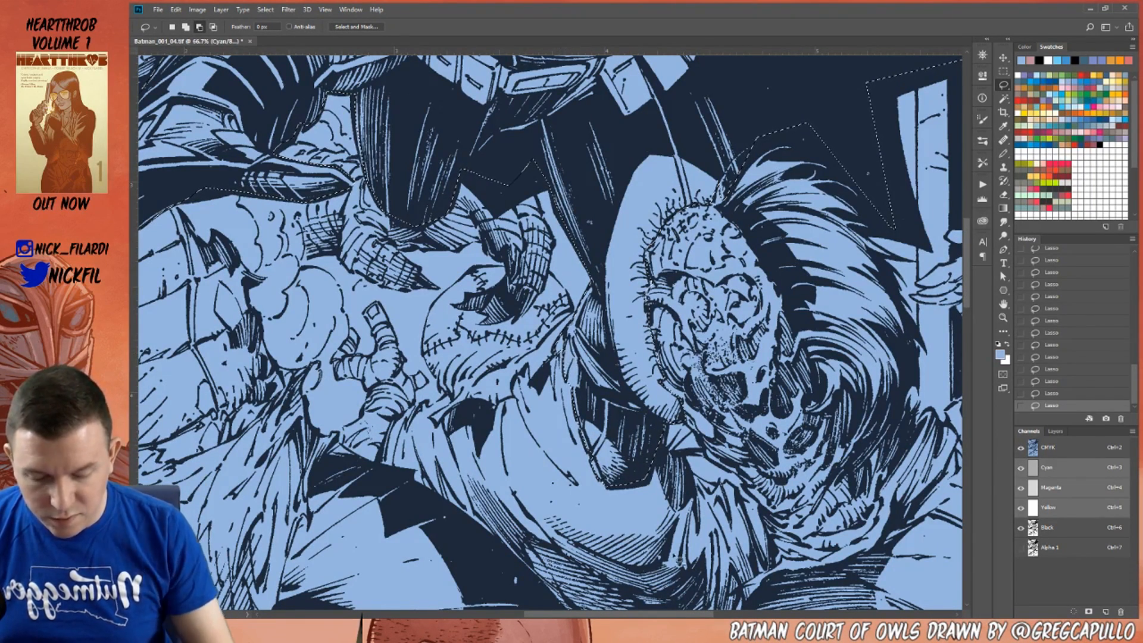
Fill the selected Batman figure in the top panel with the dark teal swatch and clear the selection.
key(z)
alt+click(719, 447)
alt+click(719, 447)
alt+click(719, 447)
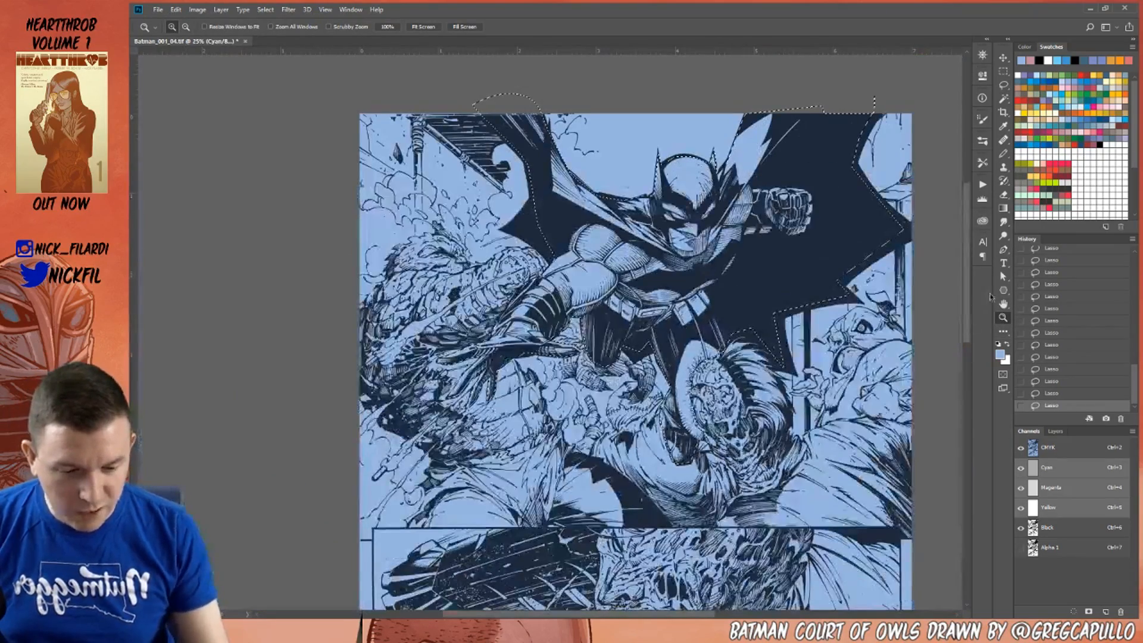
click(1023, 78)
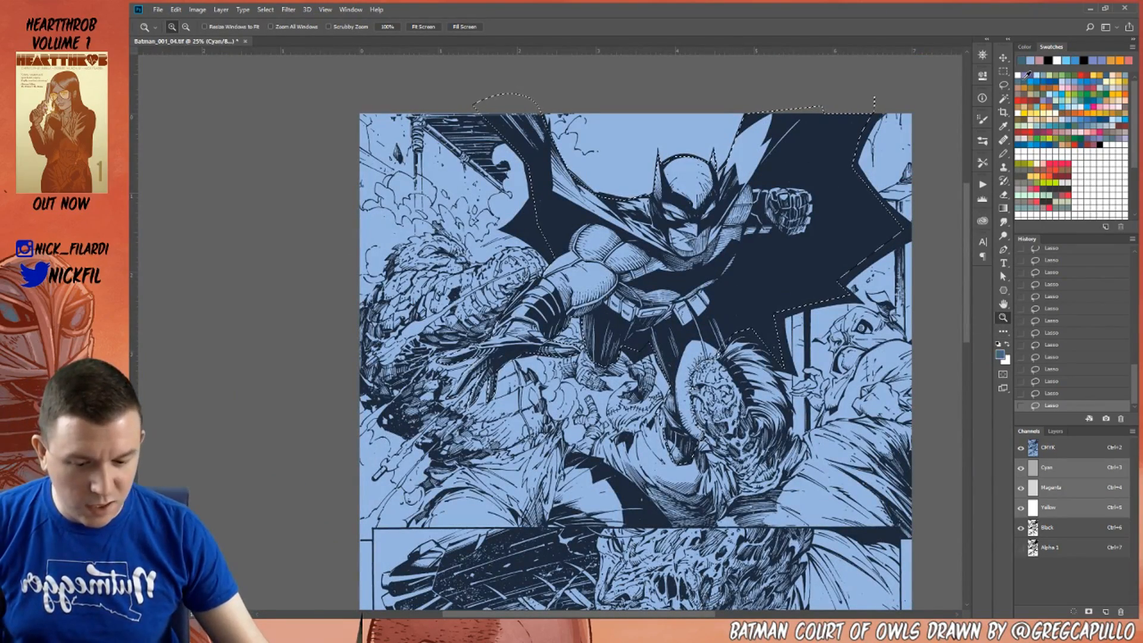
key(alt+BackSpace)
key(ctrl+d)
Lasso Batman's gloved fist and forearm in the second panel, following the fingers, glove fins and upper panel border.
key(h)
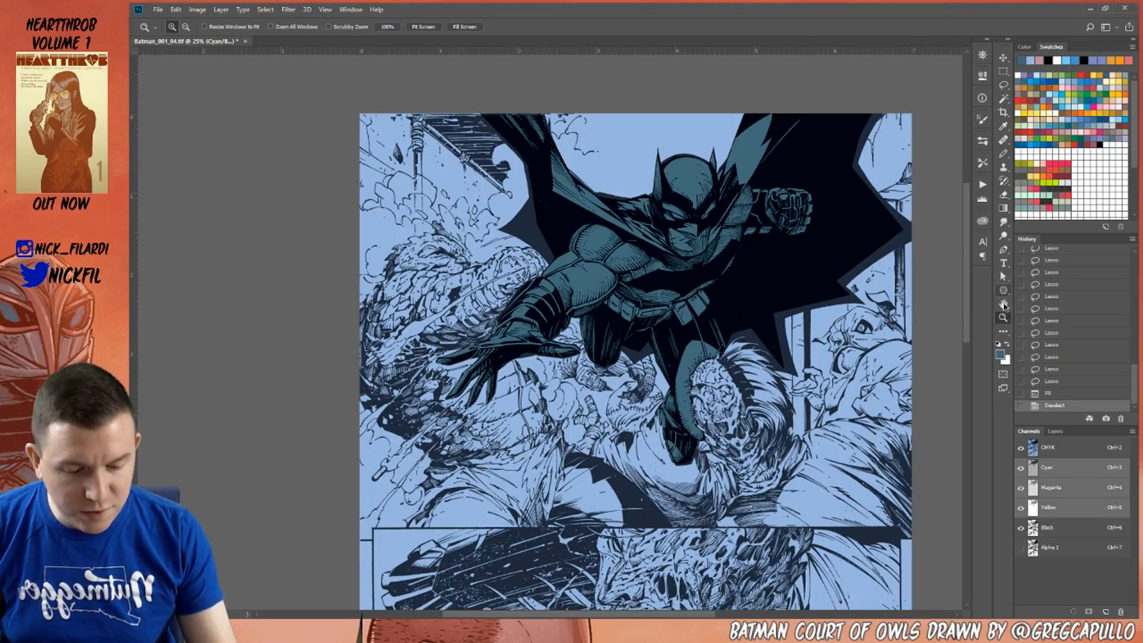
mouse_move(794, 561)
mouse_down()
mouse_move(766, 320)
mouse_move(906, 379)
mouse_up()
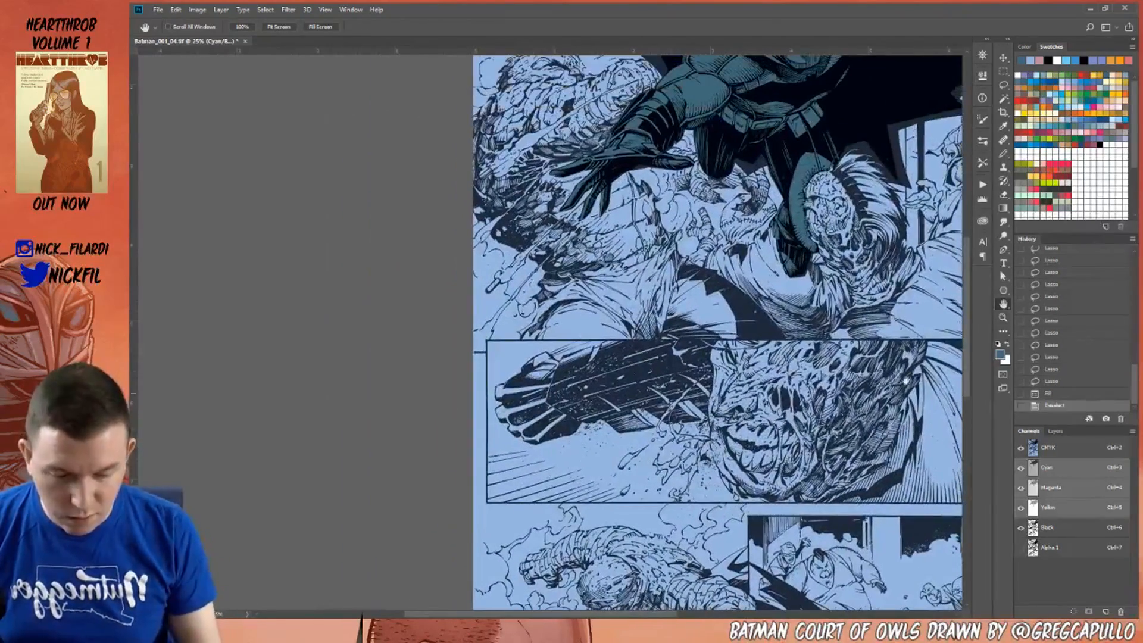
key(z)
click(597, 399)
click(597, 399)
key(l)
drag(494, 310, 418, 374)
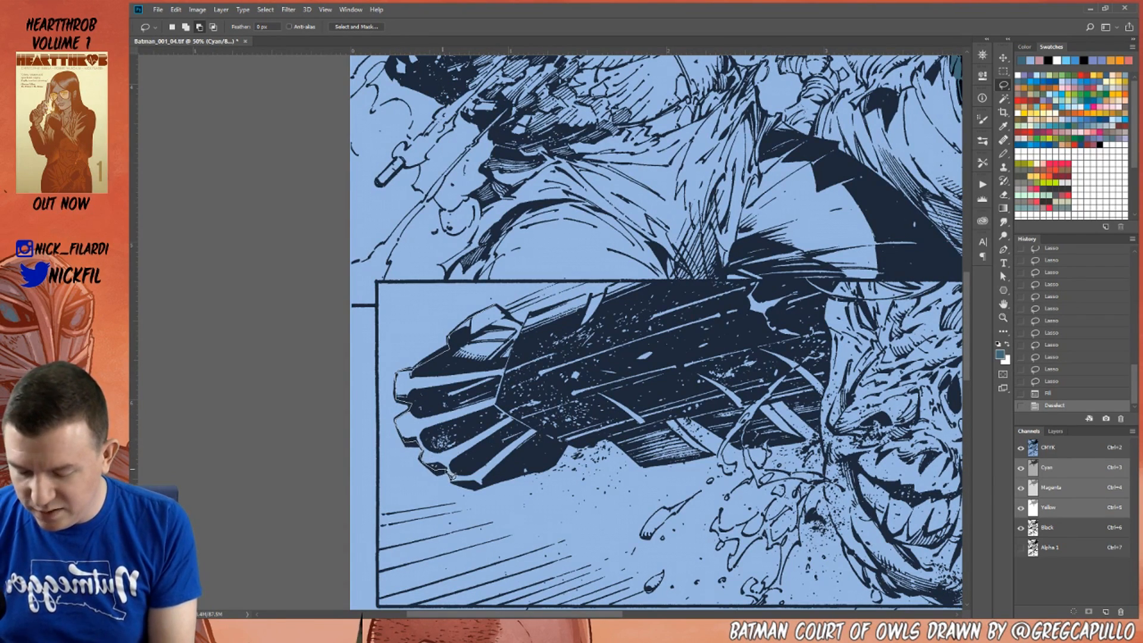
mouse_move(488, 500)
mouse_down()
mouse_move(546, 473)
mouse_move(572, 440)
mouse_move(619, 447)
mouse_move(674, 485)
mouse_move(649, 472)
mouse_up()
drag(715, 454, 690, 443)
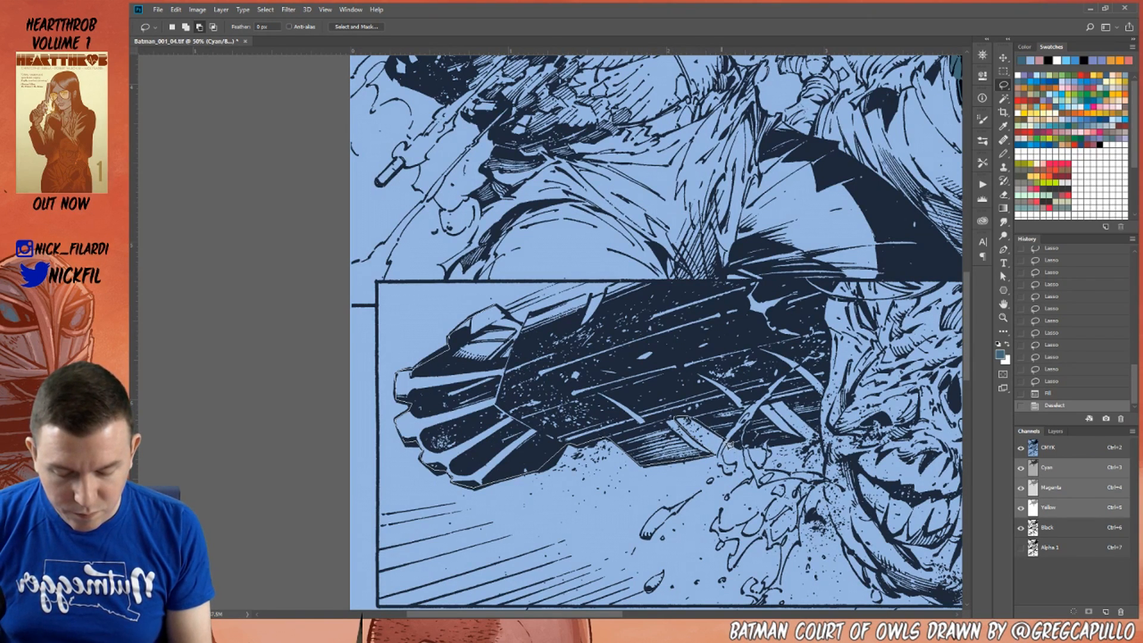
mouse_move(751, 400)
mouse_down()
mouse_move(815, 338)
mouse_move(816, 300)
mouse_move(562, 286)
mouse_move(509, 314)
mouse_up()
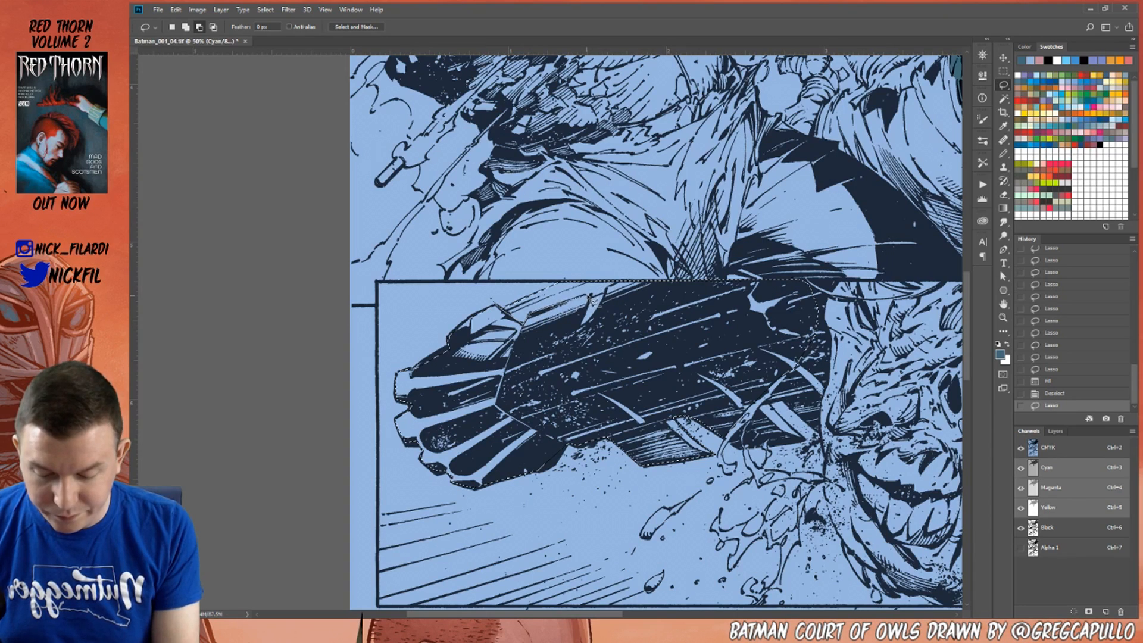
mouse_move(632, 274)
mouse_down()
mouse_move(517, 276)
mouse_move(473, 327)
mouse_move(494, 314)
mouse_move(453, 337)
mouse_move(462, 326)
mouse_up()
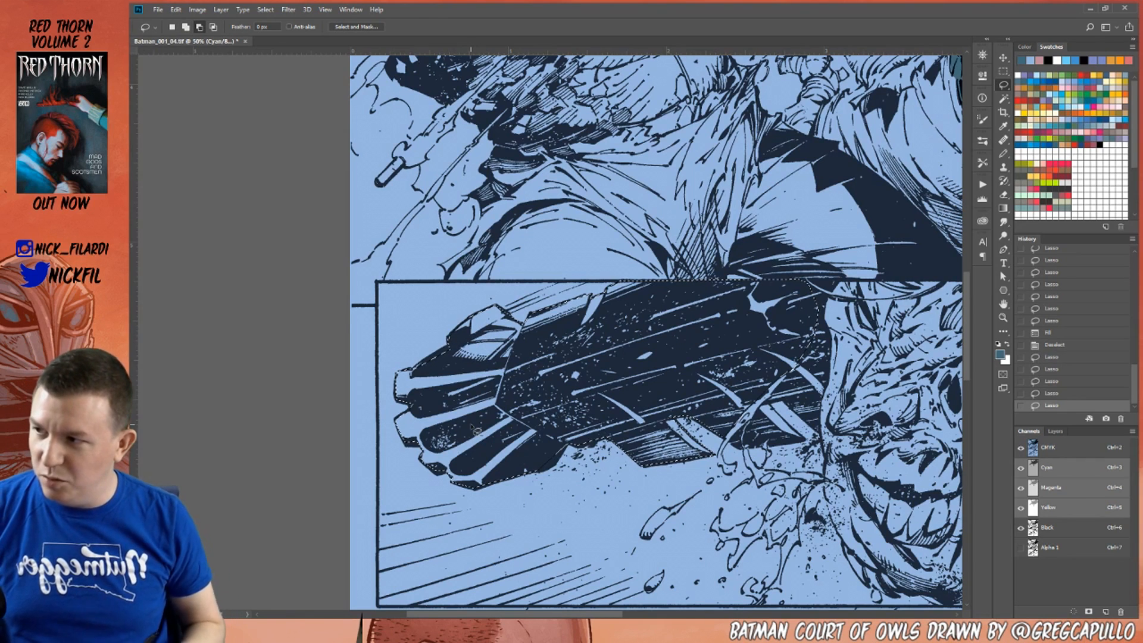
Refine the forearm selection where it meets the attacker's face and the blood splatter in the second panel.
click(1003, 319)
alt+click(671, 458)
key(space)
drag(815, 416, 668, 449)
click(1002, 318)
click(633, 444)
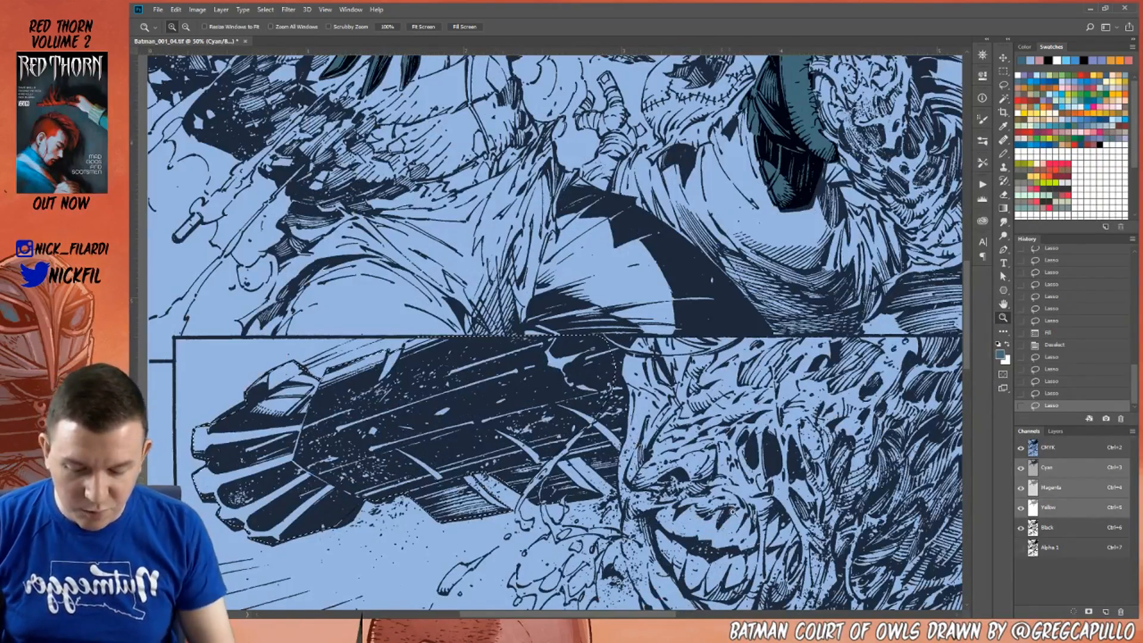
click(1002, 85)
key(space)
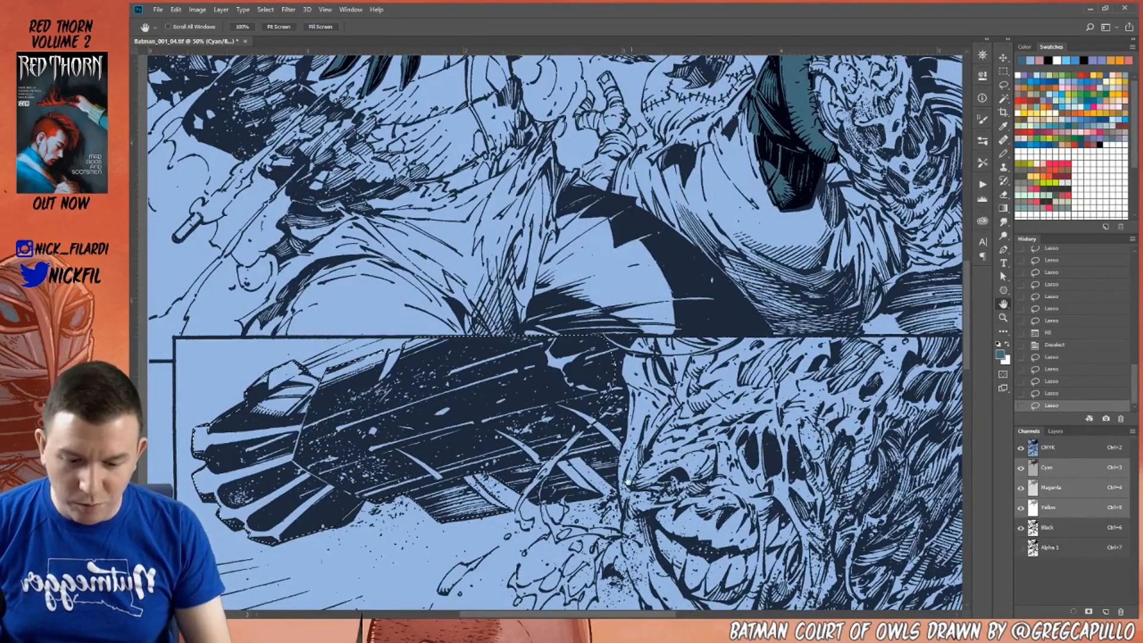
drag(646, 473, 707, 391)
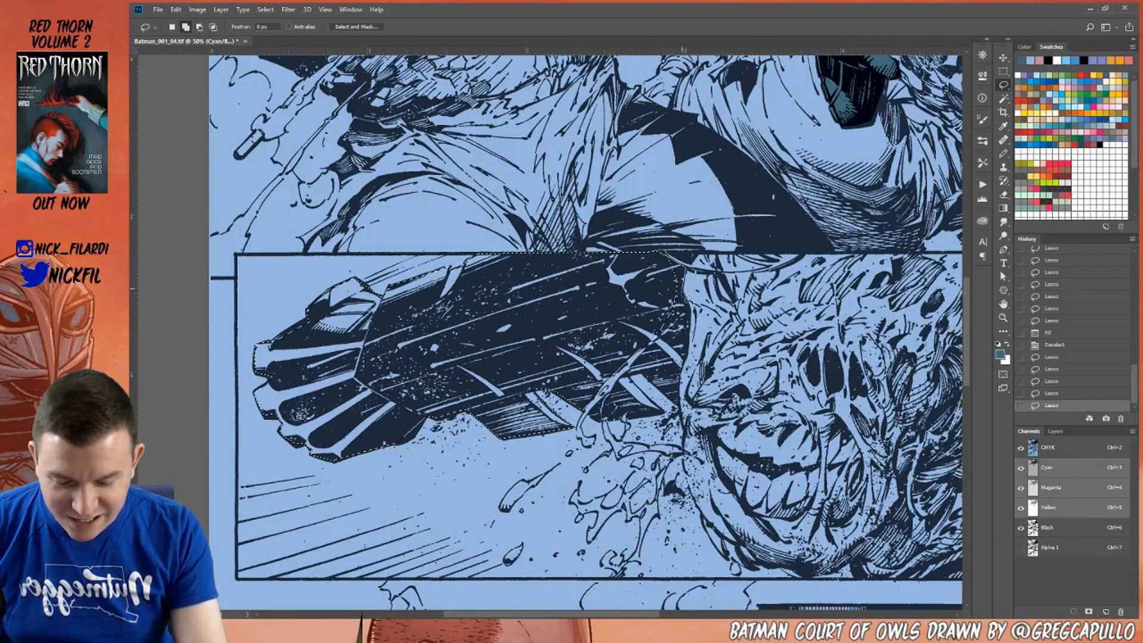
mouse_move(675, 390)
mouse_down()
mouse_move(645, 374)
mouse_move(634, 383)
mouse_move(664, 415)
mouse_up()
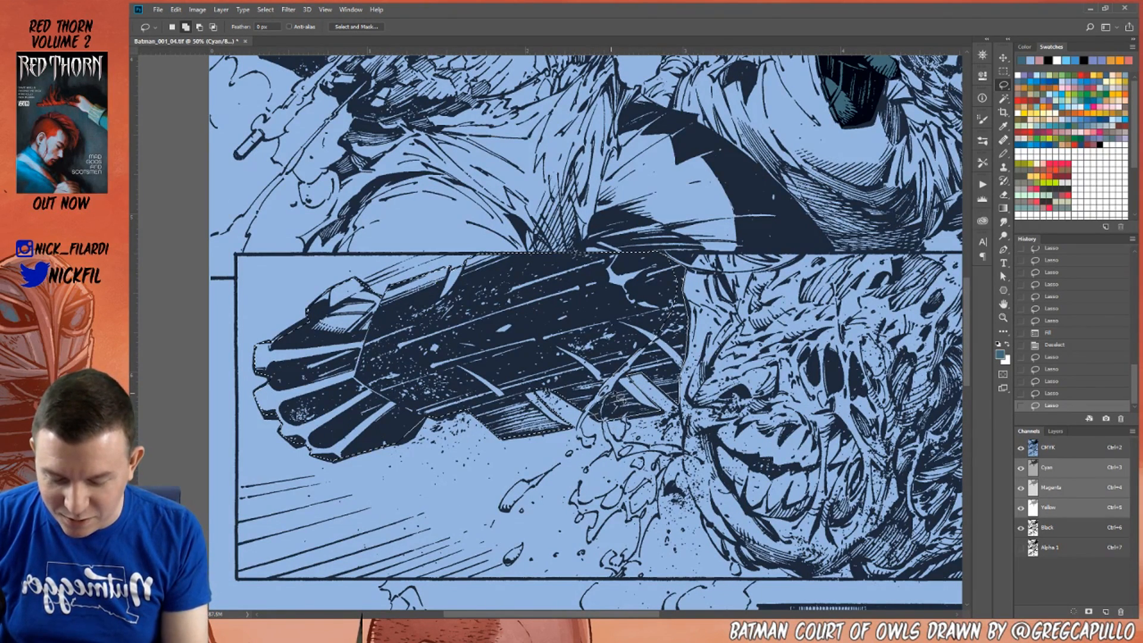
drag(647, 346, 667, 280)
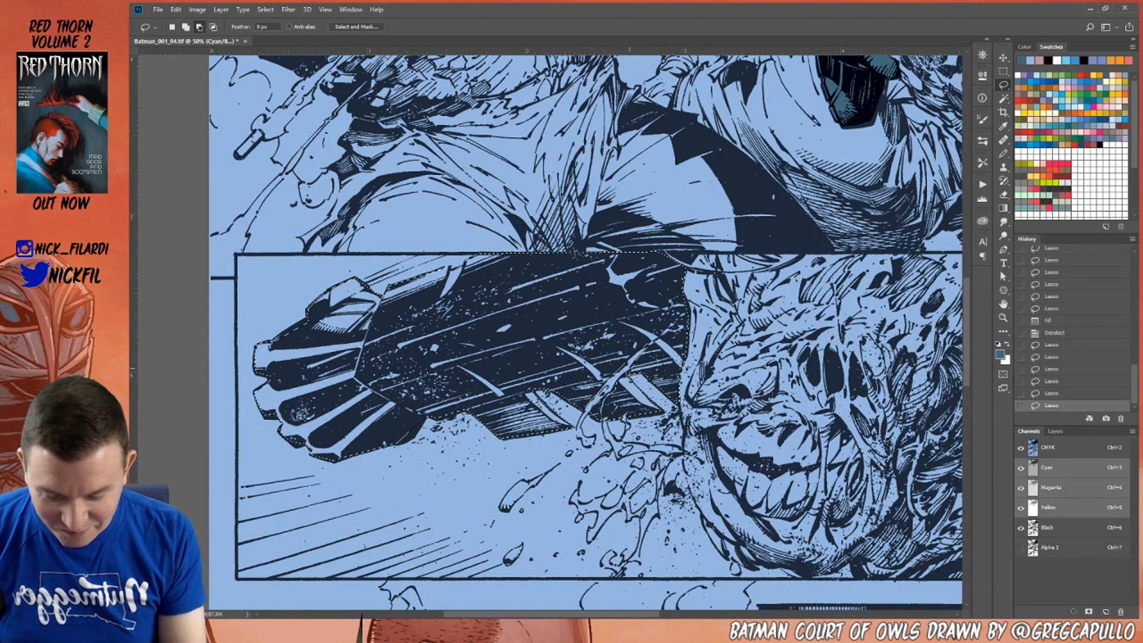
drag(641, 360, 605, 415)
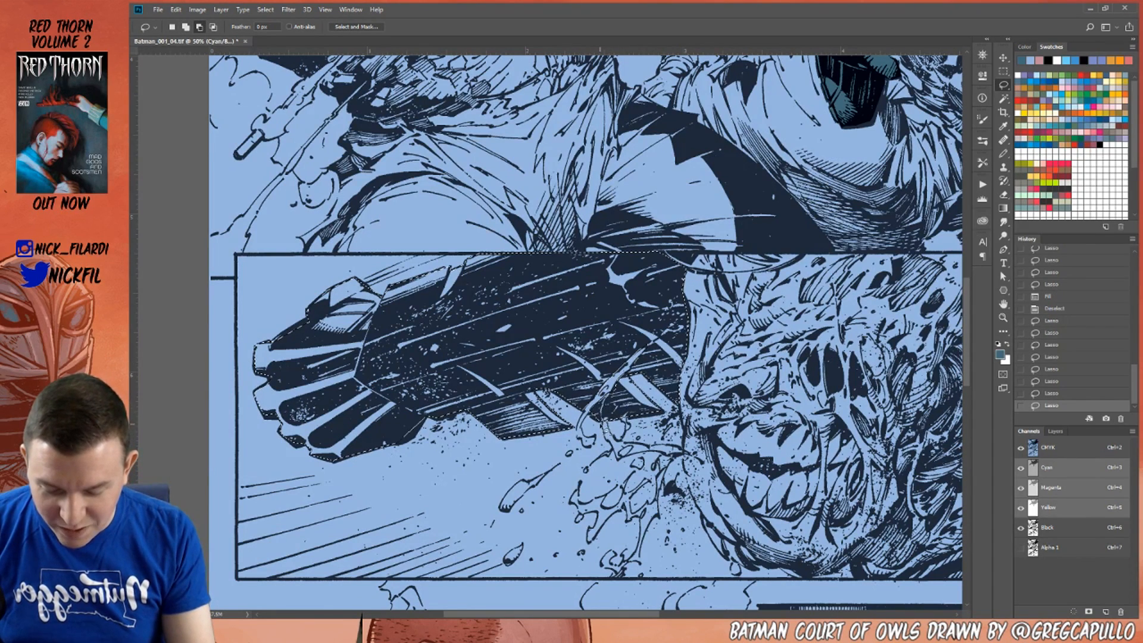
mouse_move(605, 412)
mouse_down()
mouse_move(597, 437)
mouse_move(636, 412)
mouse_move(614, 409)
mouse_move(624, 425)
mouse_move(632, 412)
mouse_move(650, 431)
mouse_up()
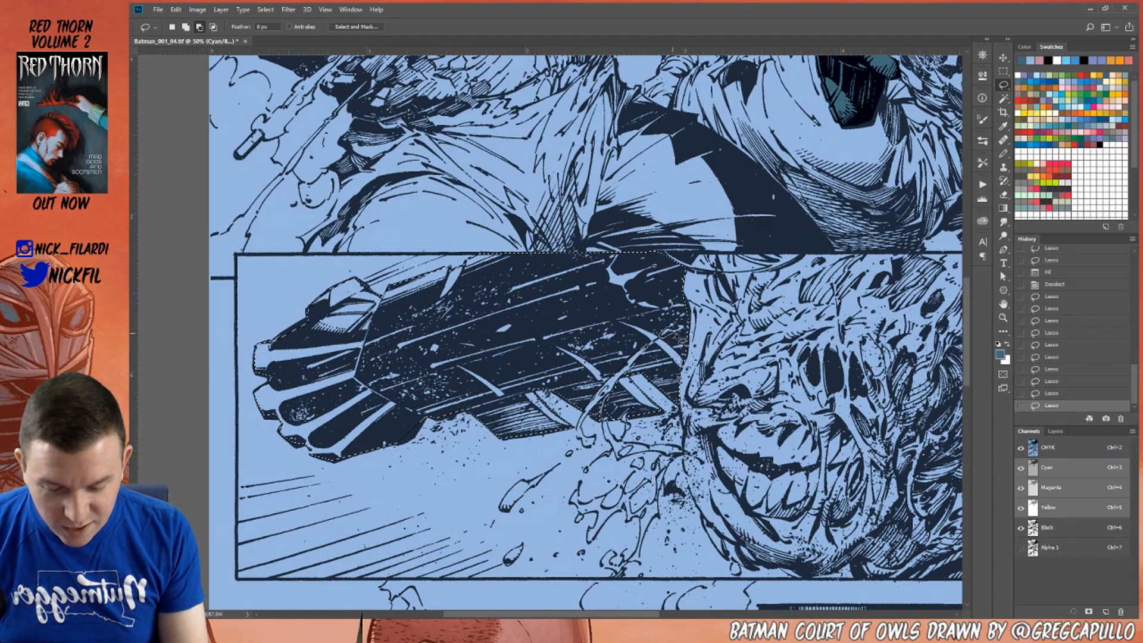
drag(690, 321, 676, 328)
Fill the selected fist and forearm in the second panel with the same dark teal and clear the selection.
click(1003, 318)
alt+click(694, 435)
alt+click(694, 436)
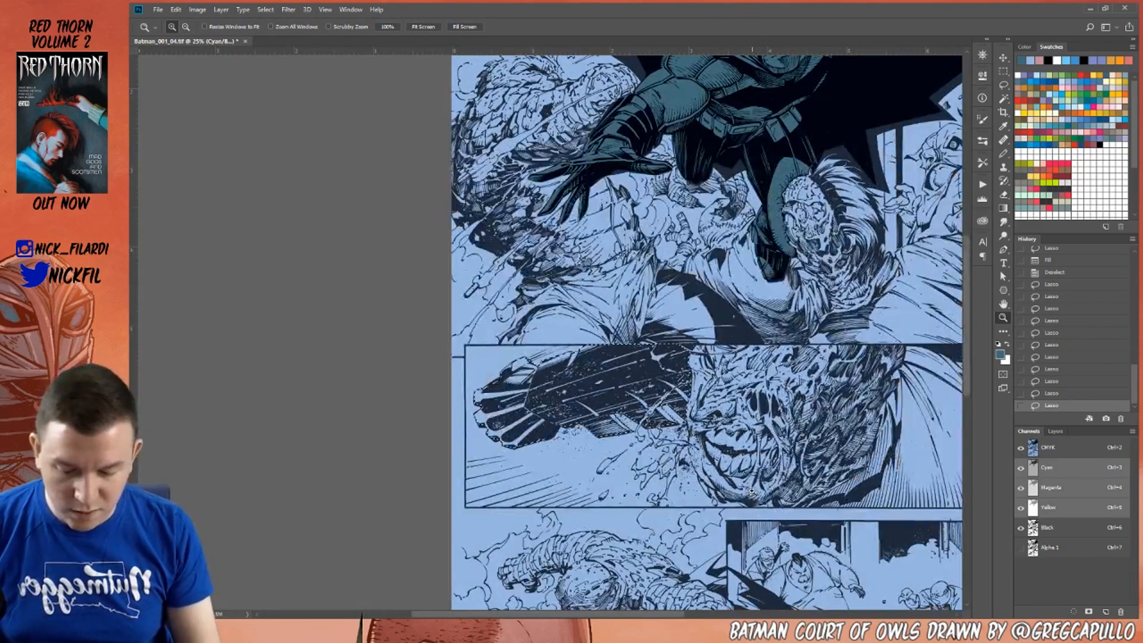
key(alt+BackSpace)
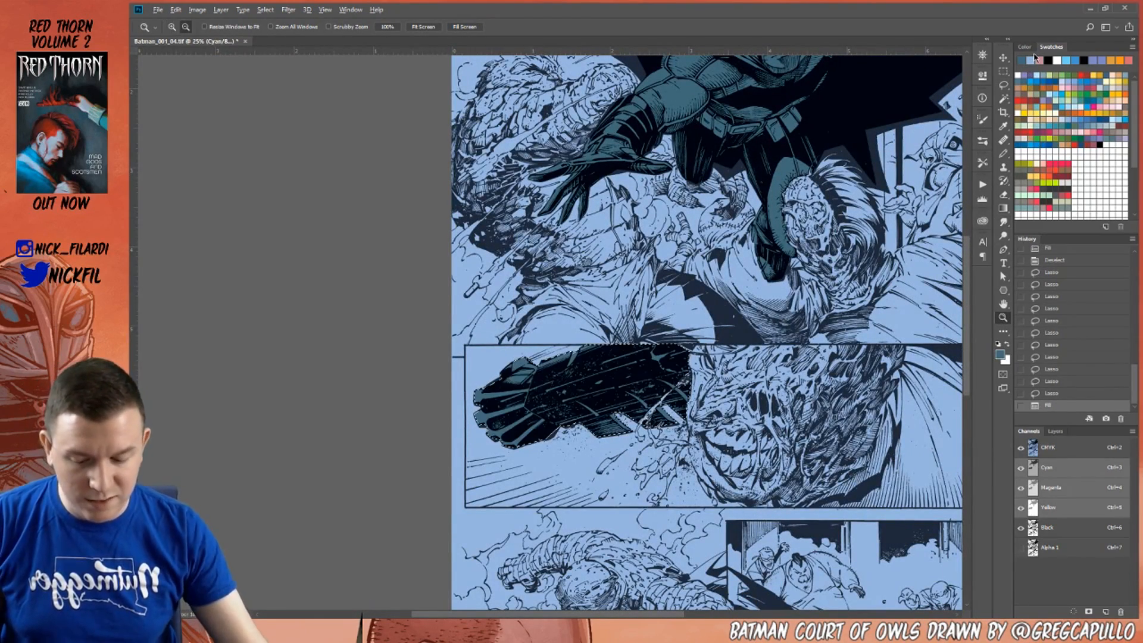
key(ctrl+d)
Lasso crouching Batman's cape, cowl and planted arm in the lower panel beneath the lunging attacker.
click(1004, 303)
drag(836, 489, 772, 199)
drag(780, 396, 910, 413)
key(z)
click(632, 446)
click(634, 443)
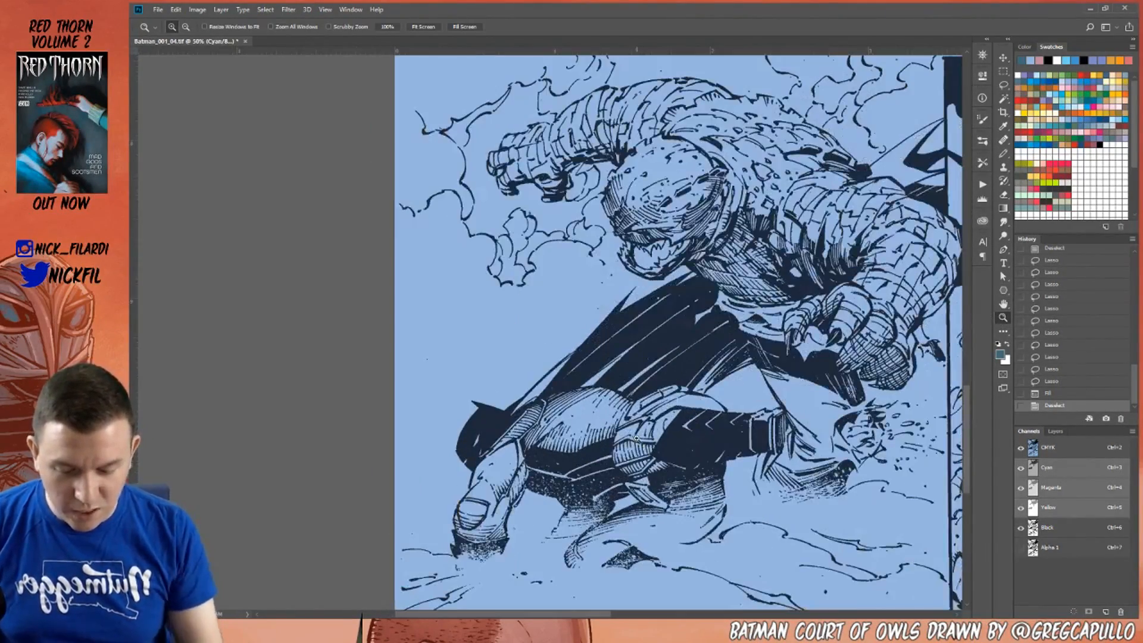
click(1003, 85)
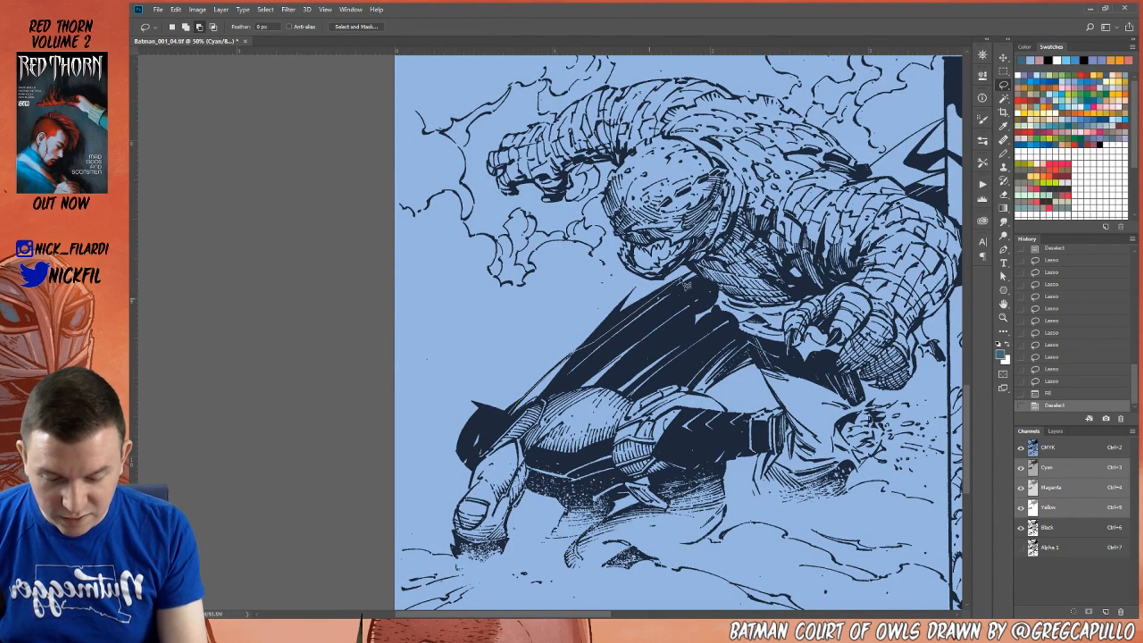
mouse_move(692, 325)
mouse_down()
mouse_move(732, 326)
mouse_move(746, 344)
mouse_move(661, 470)
mouse_move(524, 467)
mouse_move(479, 427)
mouse_move(464, 462)
mouse_move(522, 455)
mouse_move(517, 447)
mouse_up()
mouse_move(514, 502)
mouse_down()
mouse_move(539, 444)
mouse_move(513, 524)
mouse_up()
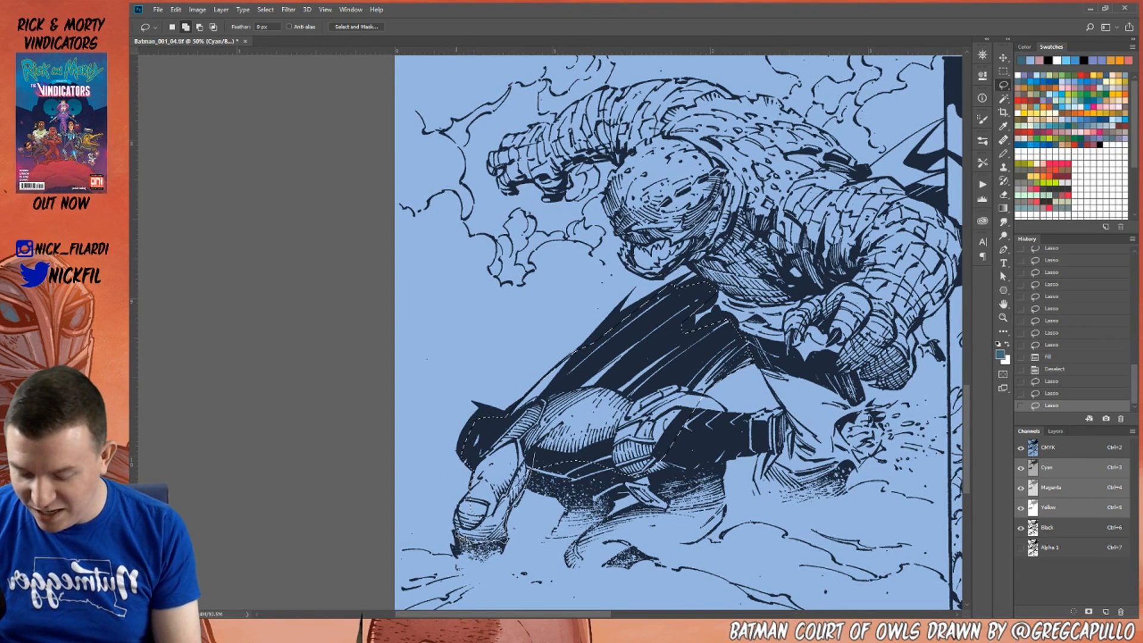
Extend the lasso selection over crouching Batman's torso, bent arm and glove, and trim its edges.
mouse_move(473, 490)
mouse_down()
mouse_move(506, 457)
mouse_move(630, 503)
mouse_move(598, 507)
mouse_move(627, 495)
mouse_move(629, 421)
mouse_up()
mouse_move(620, 482)
mouse_down()
mouse_move(633, 495)
mouse_move(617, 477)
mouse_up()
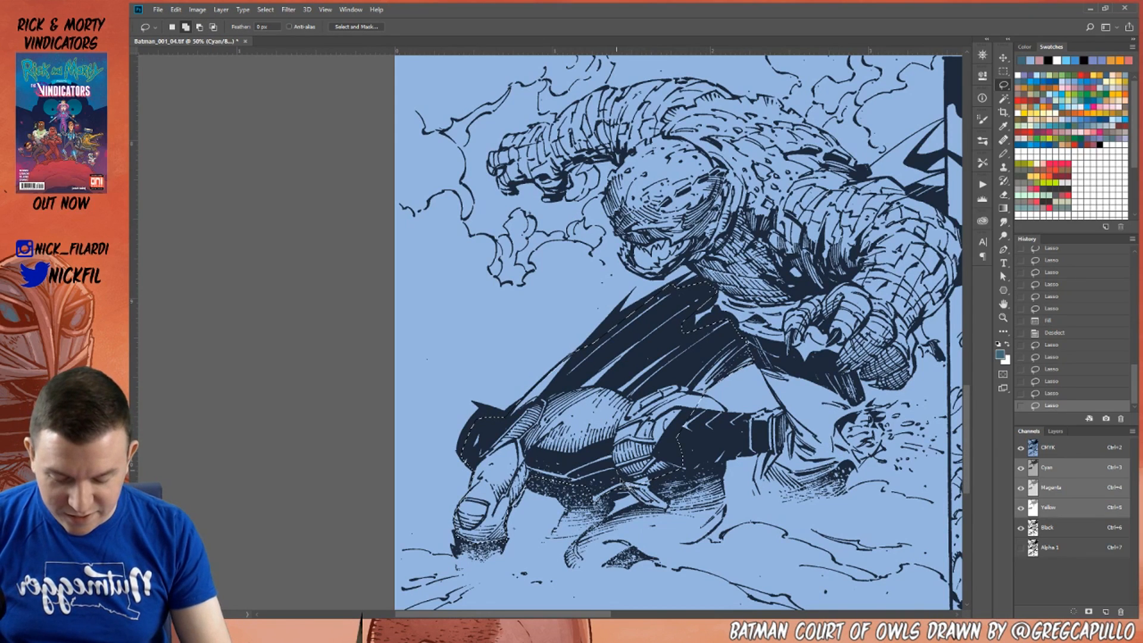
mouse_move(662, 524)
mouse_down()
mouse_move(730, 464)
mouse_move(643, 432)
mouse_up()
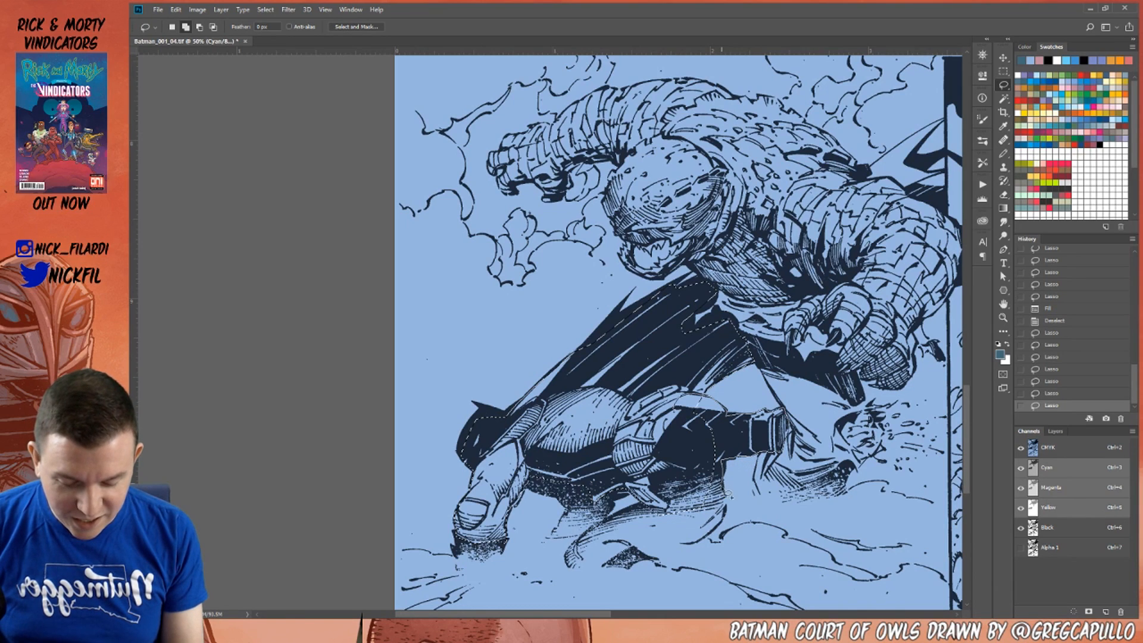
mouse_move(713, 534)
mouse_down()
mouse_move(667, 516)
mouse_move(672, 441)
mouse_up()
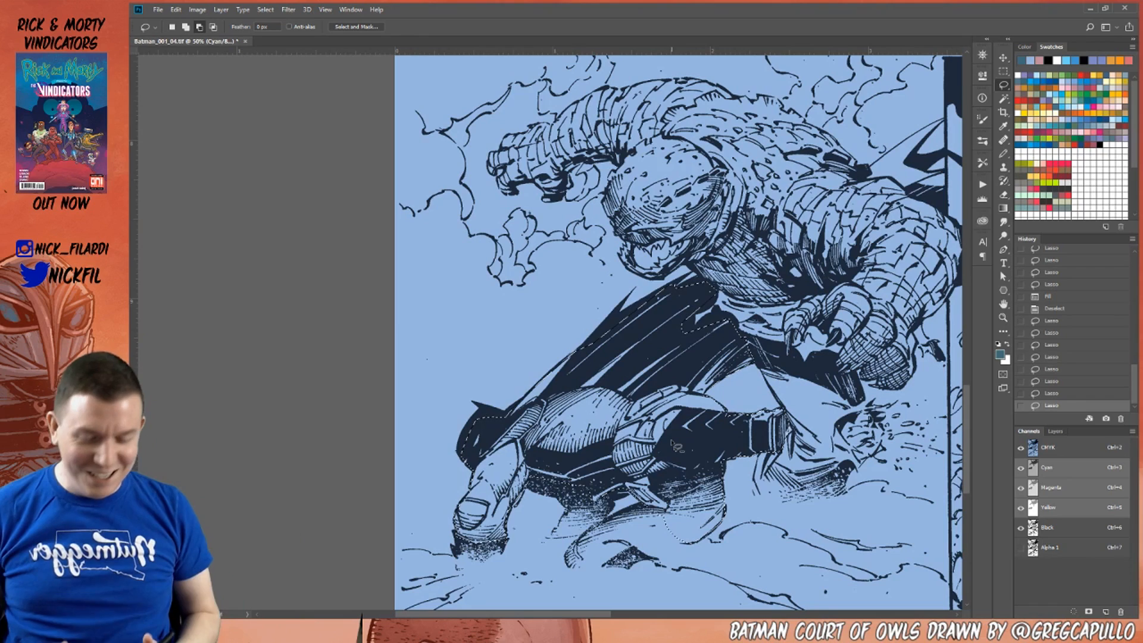
Add crouching Batman's lower leg and knee near the ground to the selection and trim around them.
click(1003, 303)
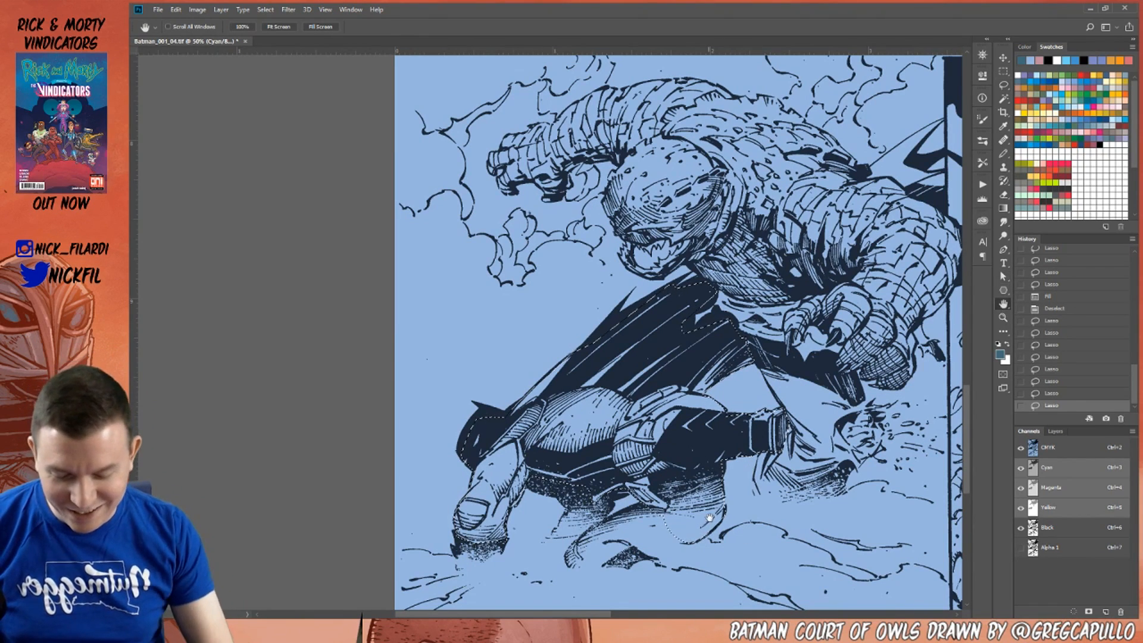
drag(837, 379, 842, 295)
key(l)
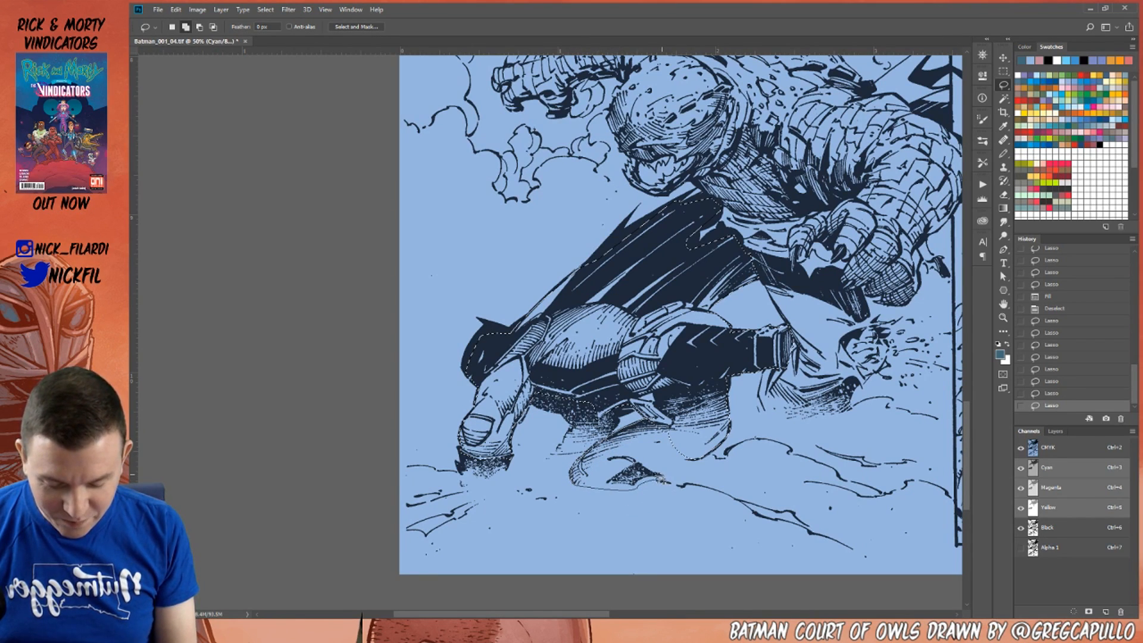
mouse_move(637, 463)
mouse_down()
mouse_move(705, 455)
mouse_move(668, 374)
mouse_up()
mouse_move(626, 426)
mouse_down()
mouse_move(608, 411)
mouse_move(632, 393)
mouse_up()
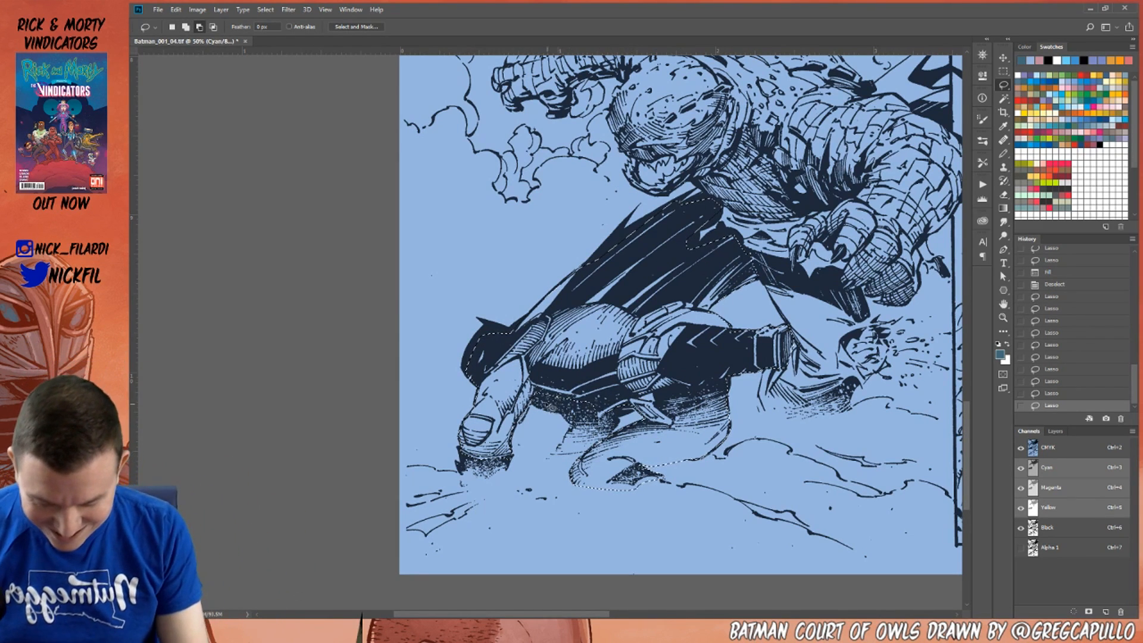
Refine the lasso selection around crouching Batman's planted arm, lower torso and shin, adding and subtracting small areas.
drag(559, 412, 532, 397)
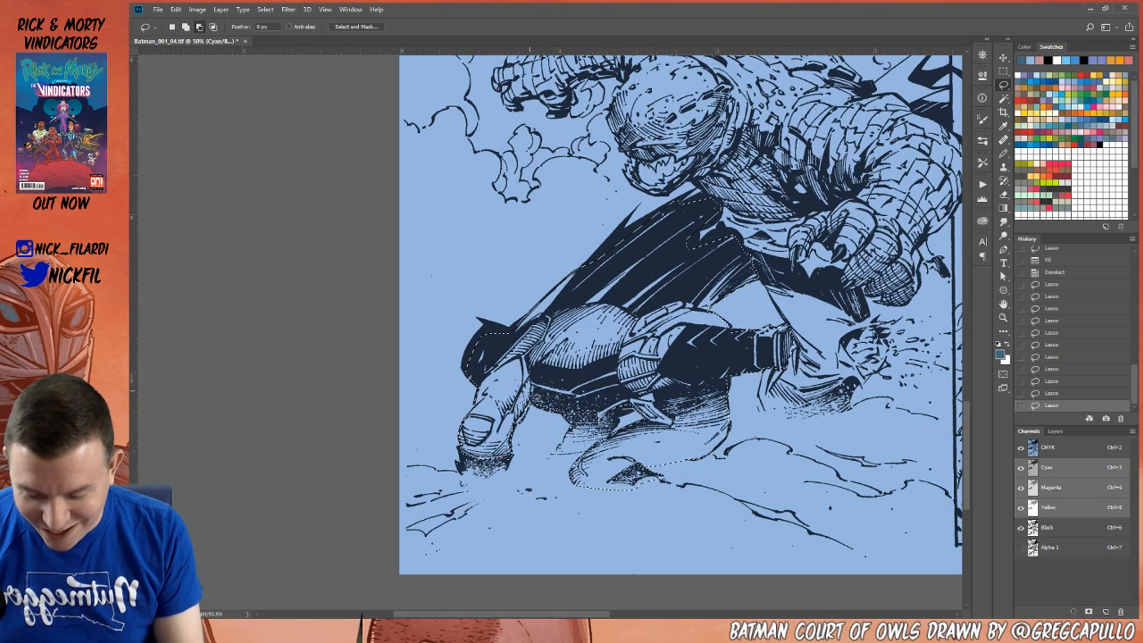
drag(515, 437, 527, 405)
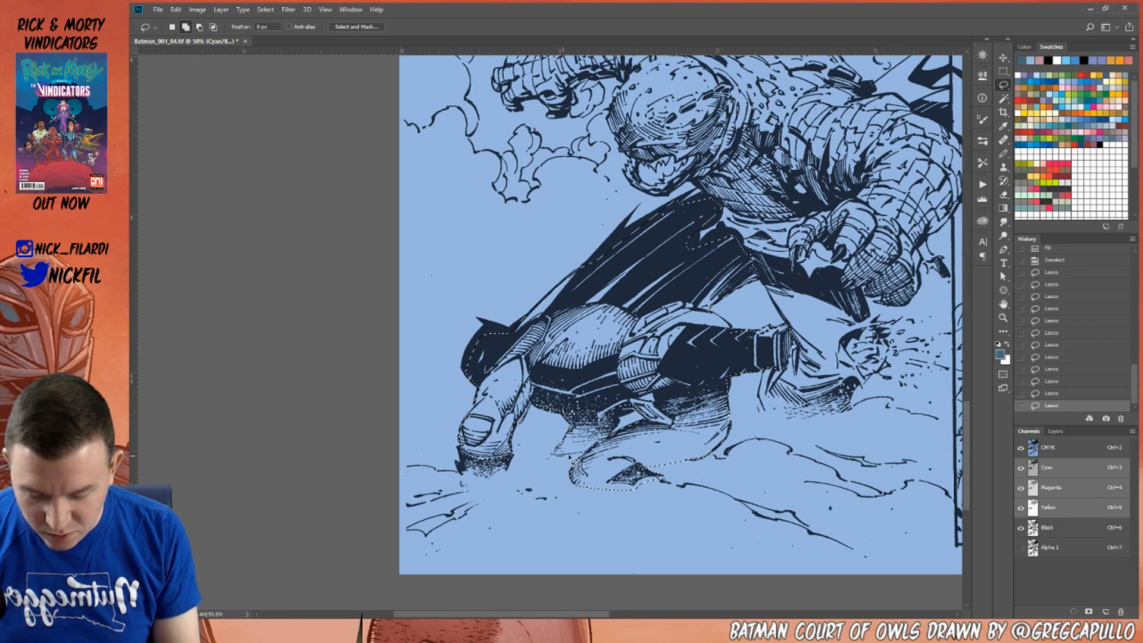
drag(636, 403, 600, 415)
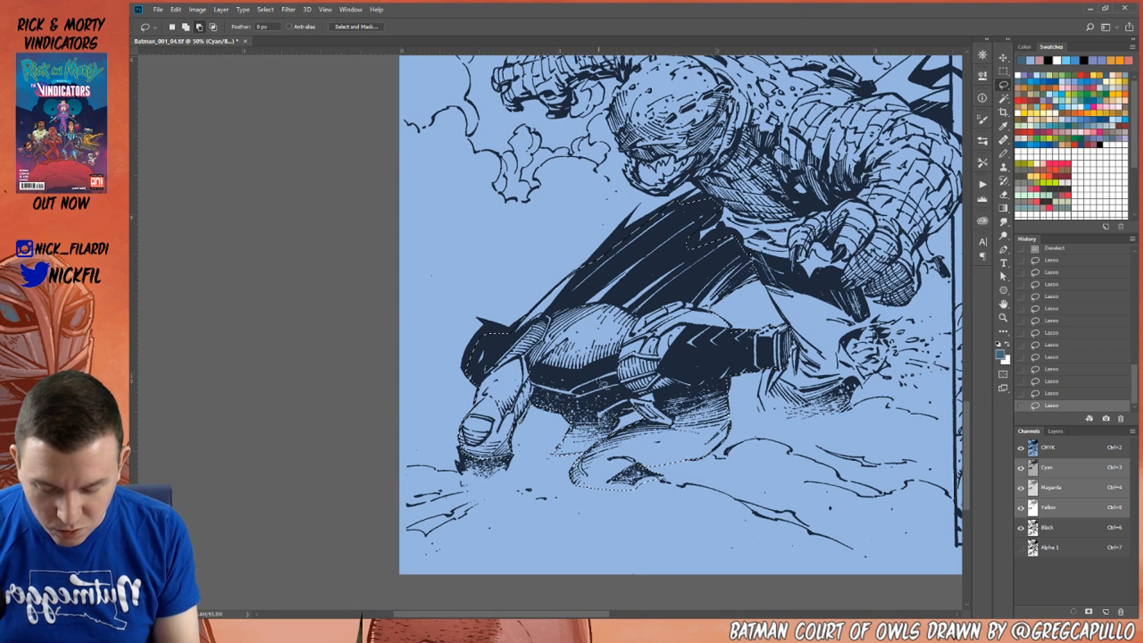
mouse_move(559, 442)
mouse_down()
mouse_move(549, 465)
mouse_move(563, 447)
mouse_move(551, 454)
mouse_move(582, 454)
mouse_up()
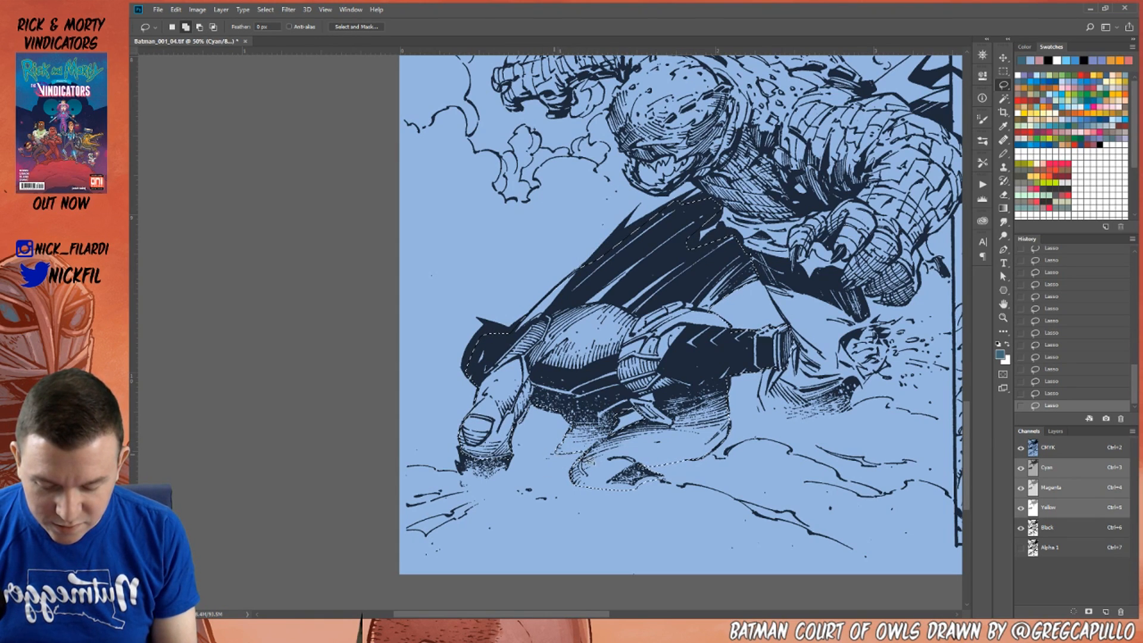
Add the tip of Batman's cape showing behind the lunging attacker's shoulder to the selection, stopping at the last panel's border.
click(1003, 317)
alt+click(692, 431)
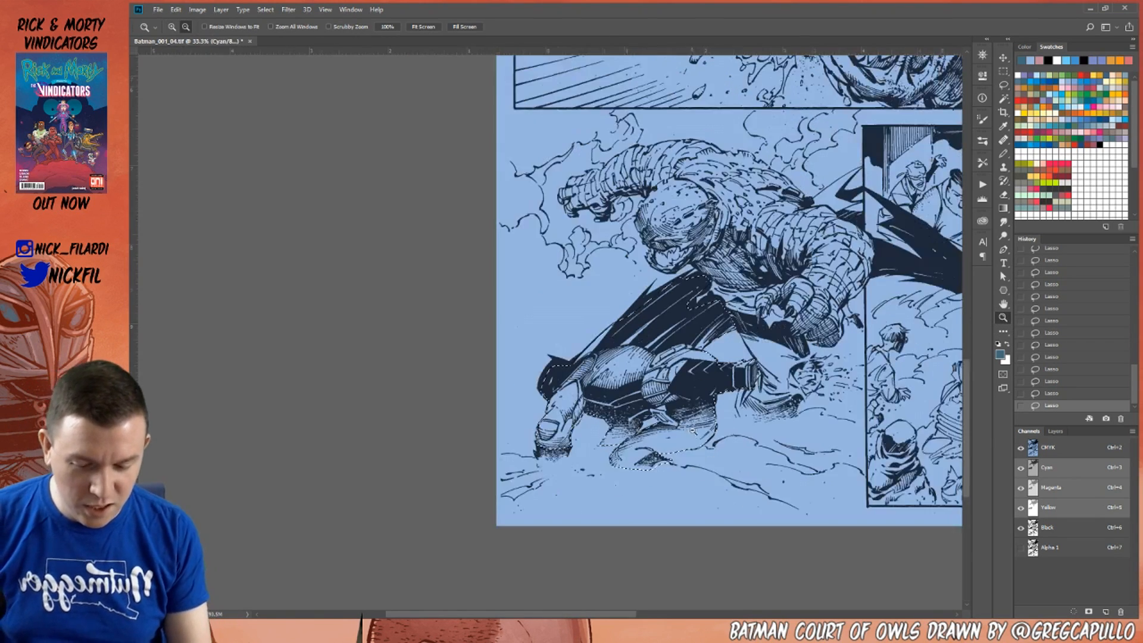
alt+click(692, 431)
double_click(1003, 304)
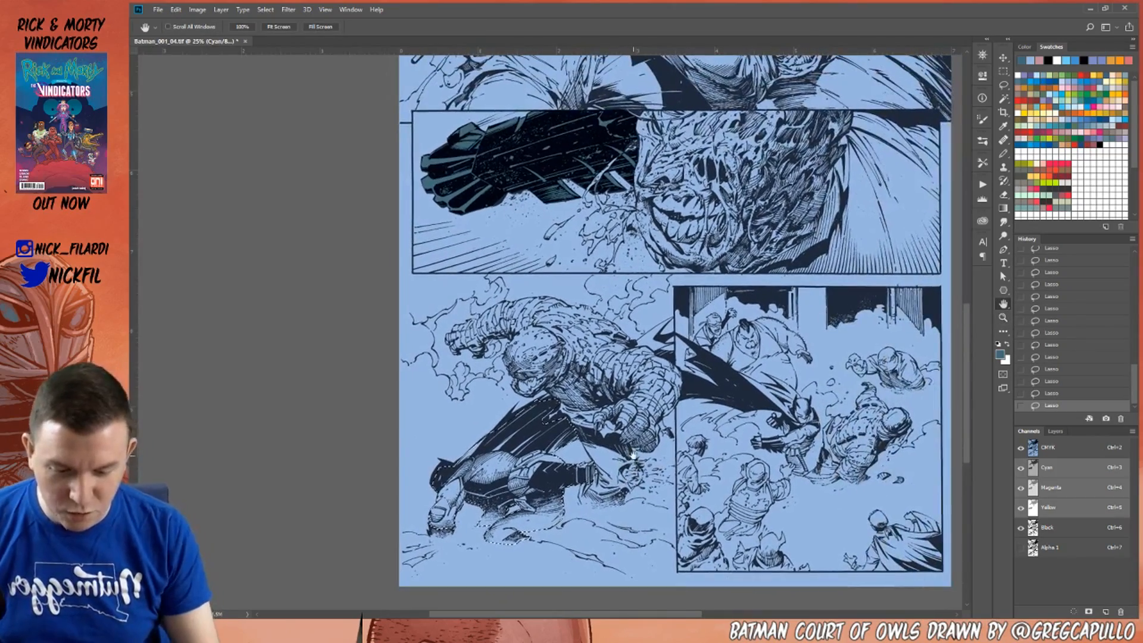
click(1003, 317)
click(697, 384)
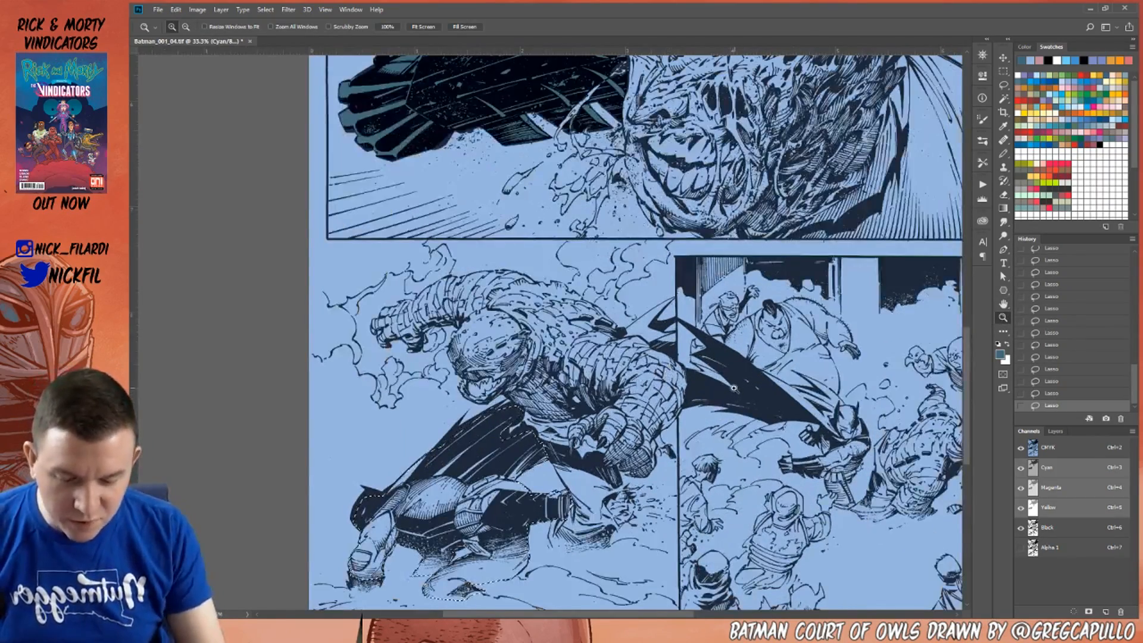
click(696, 384)
click(1003, 85)
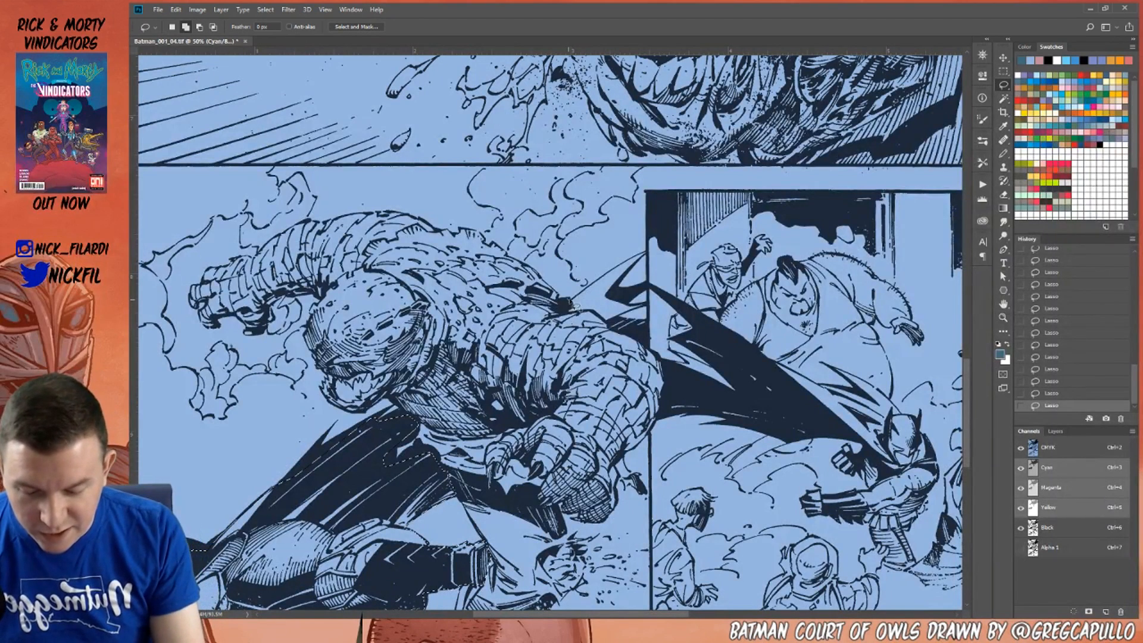
mouse_move(615, 275)
mouse_down()
mouse_move(605, 278)
mouse_move(636, 262)
mouse_move(625, 286)
mouse_move(652, 351)
mouse_move(619, 335)
mouse_up()
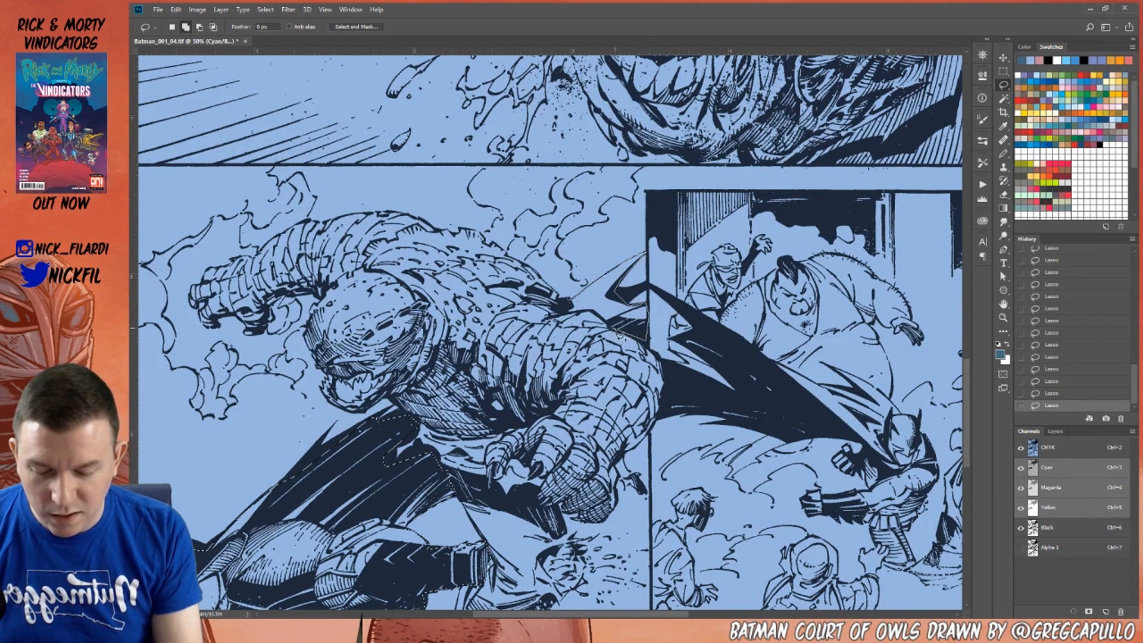
drag(569, 305, 570, 305)
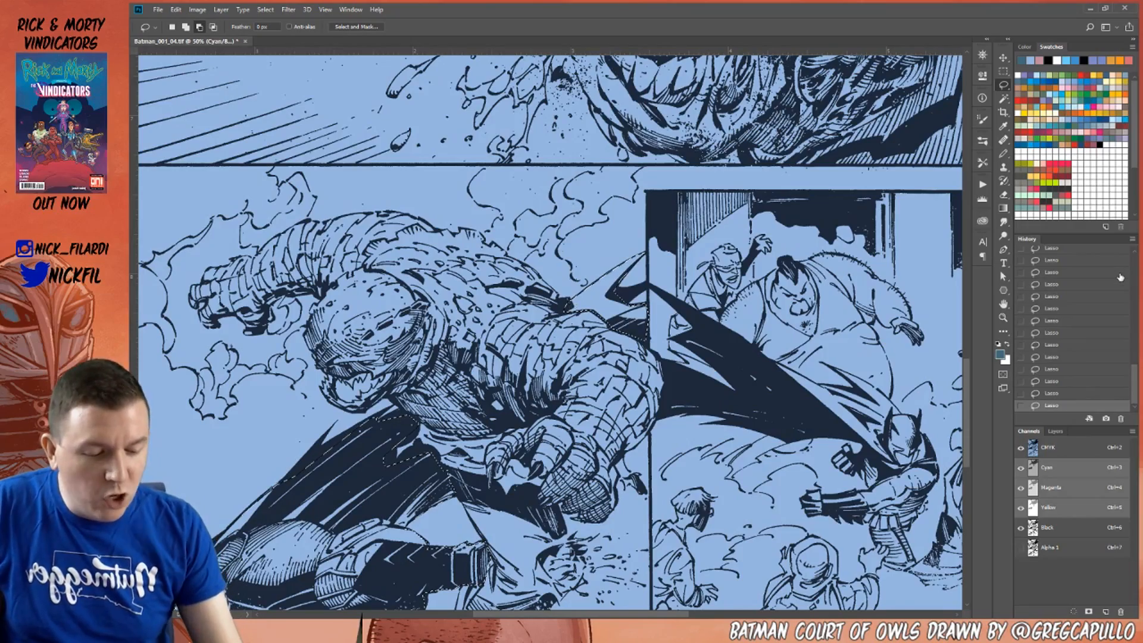
Add Batman's sweeping cape in the last panel to the selection with the Lasso.
click(1003, 303)
mouse_move(796, 479)
mouse_down()
mouse_move(719, 426)
mouse_move(624, 415)
mouse_up()
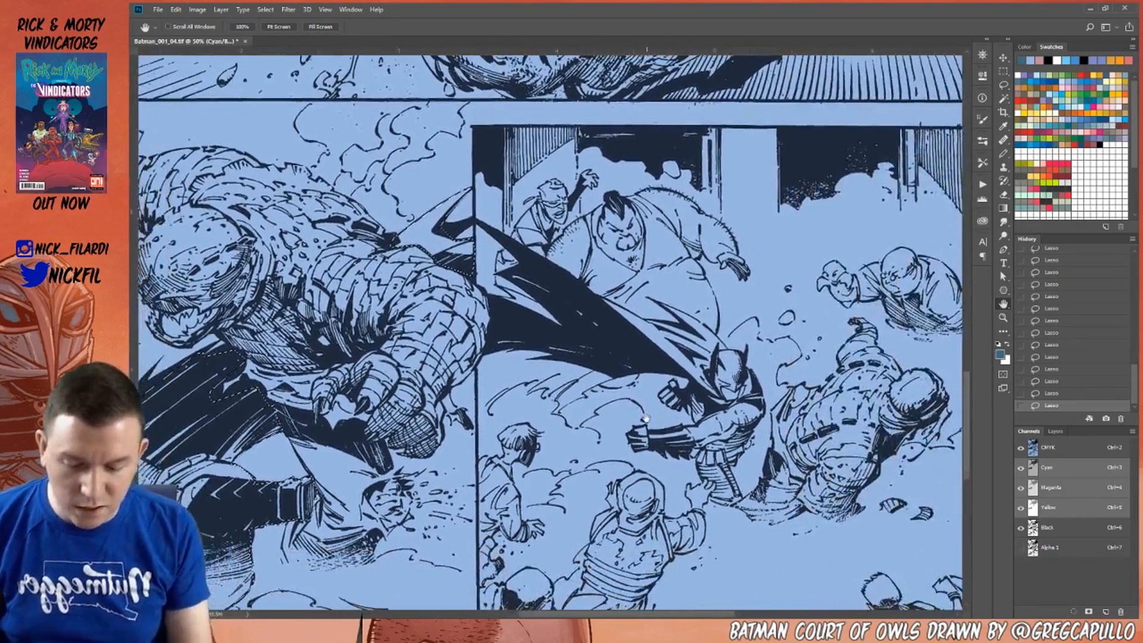
key(l)
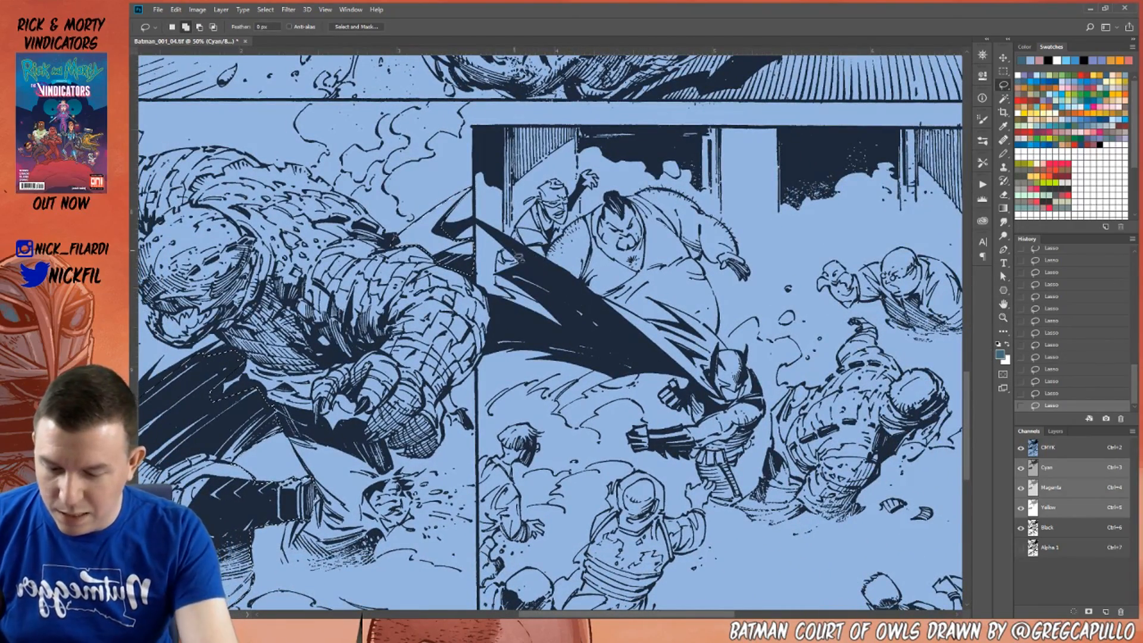
mouse_move(511, 249)
mouse_down()
mouse_move(506, 274)
mouse_move(547, 311)
mouse_move(497, 304)
mouse_move(499, 364)
mouse_move(685, 357)
mouse_move(521, 253)
mouse_up()
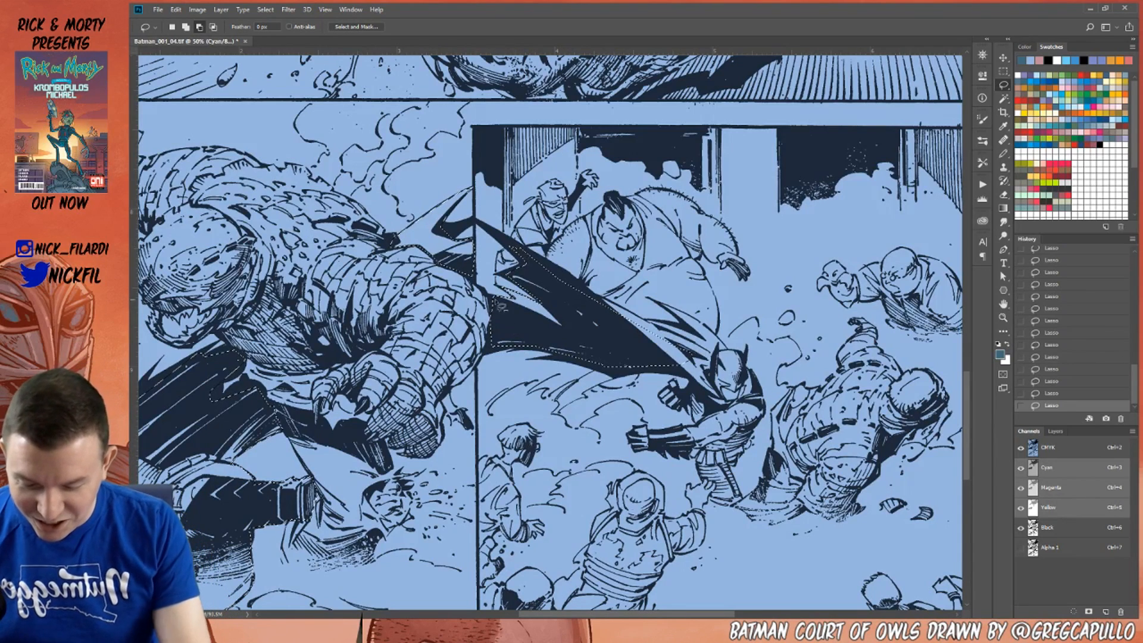
key(shift)
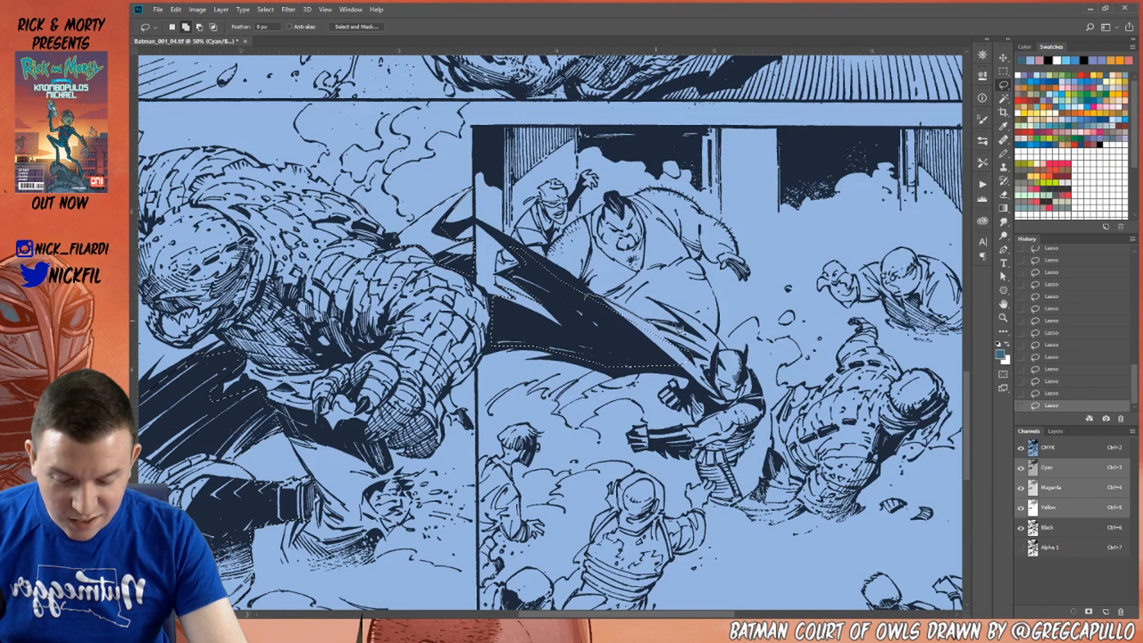
Extend the lasso selection over Batman's cowl, arms, torso and legs in the last panel and trim its edges.
drag(683, 370, 690, 373)
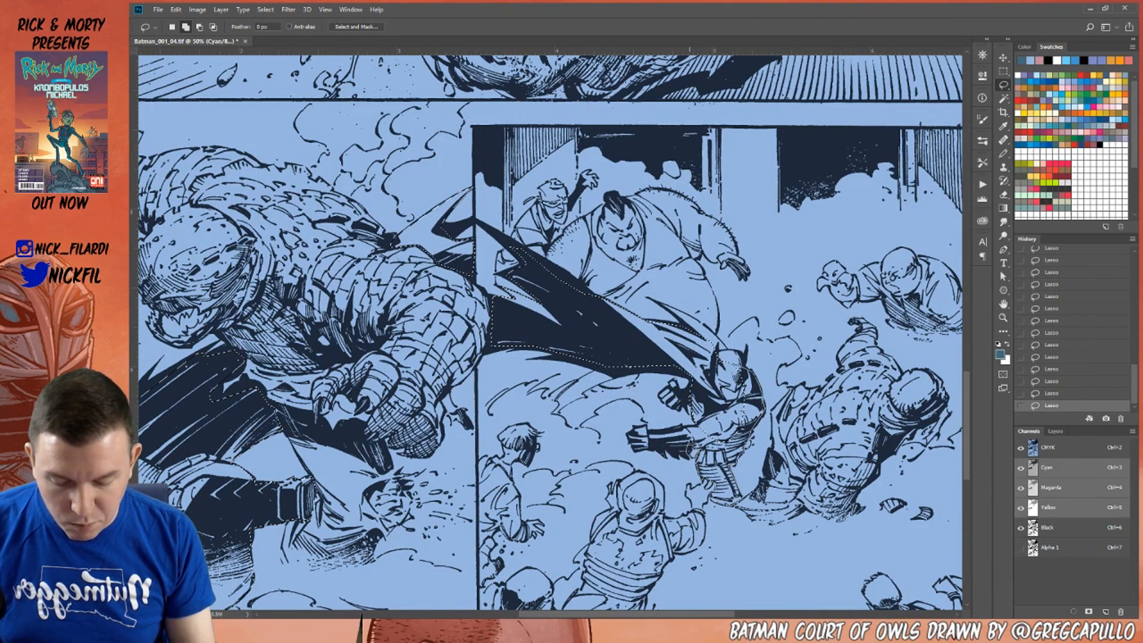
key(alt)
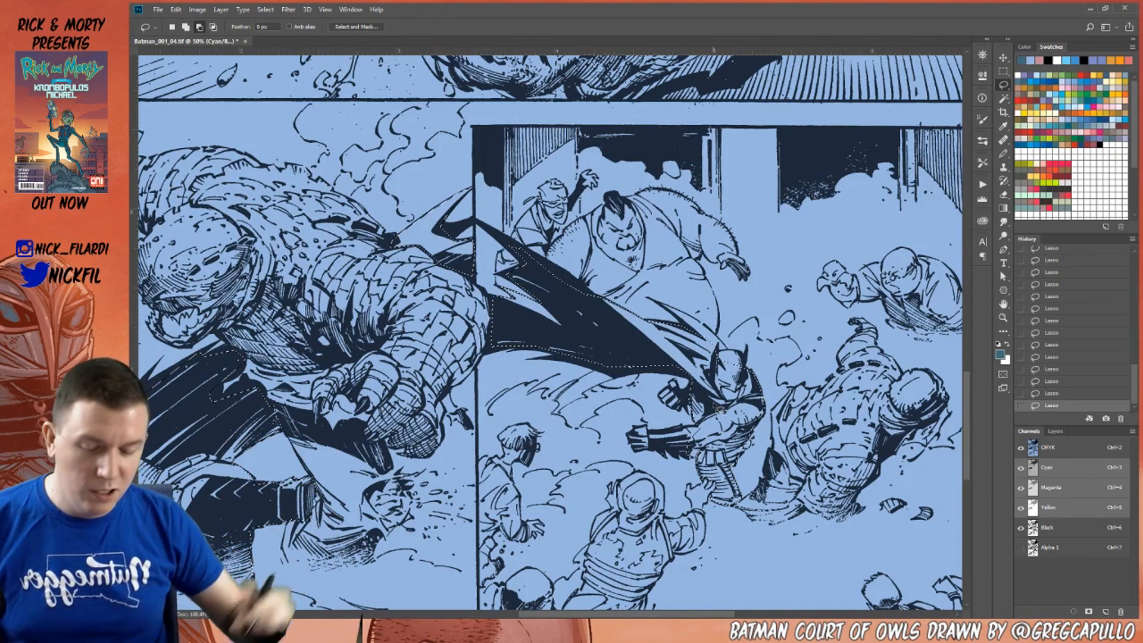
key(shift)
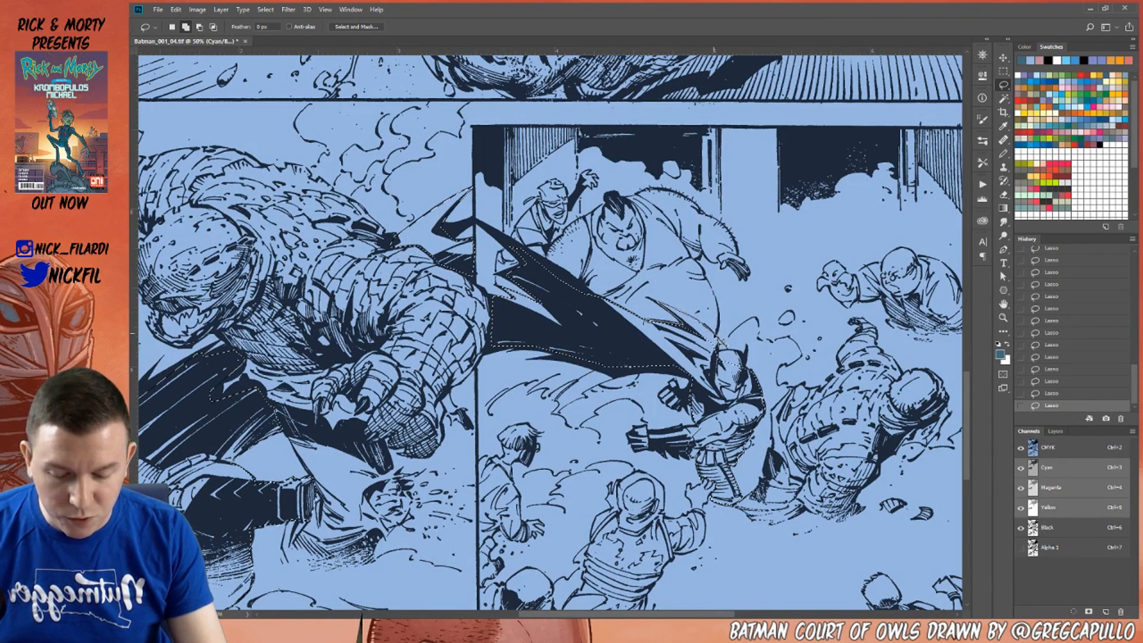
key(alt)
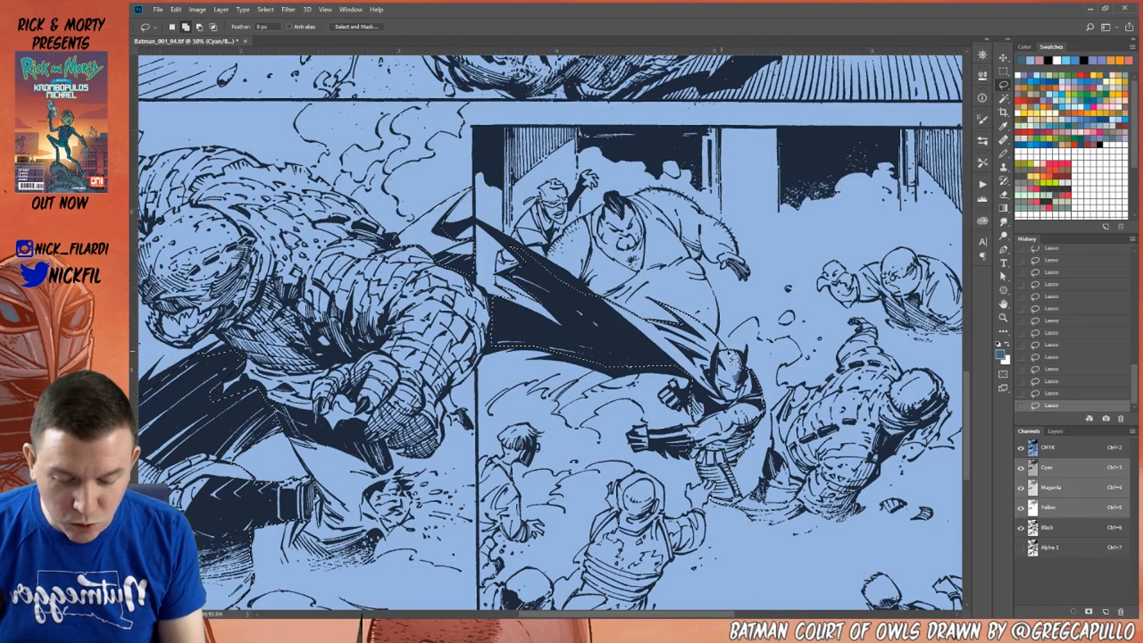
key(shift)
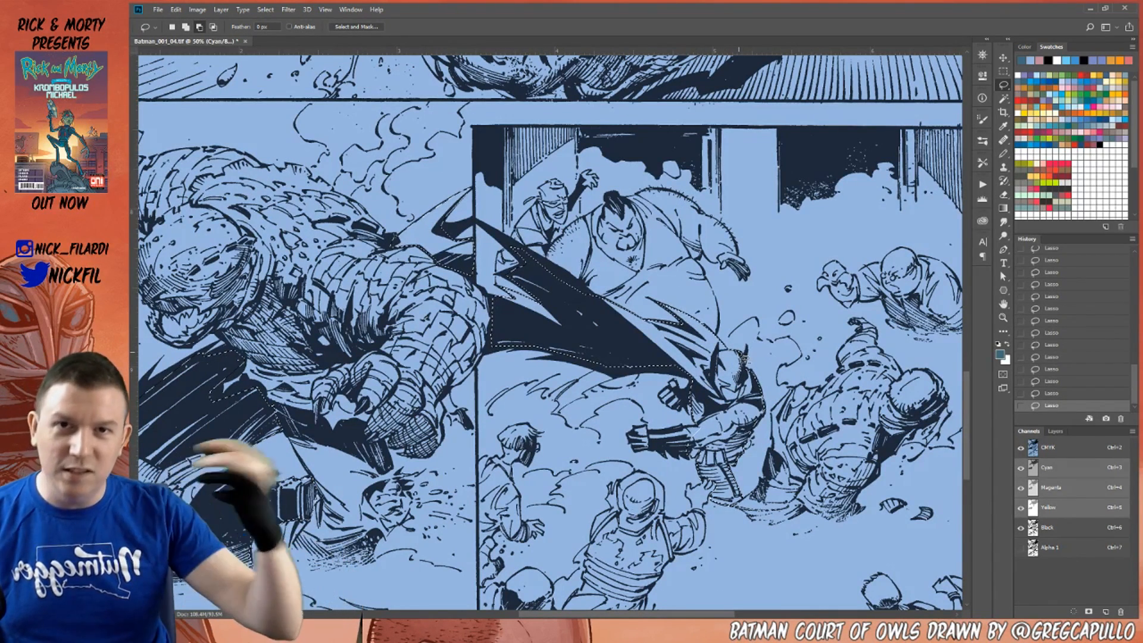
key(shift)
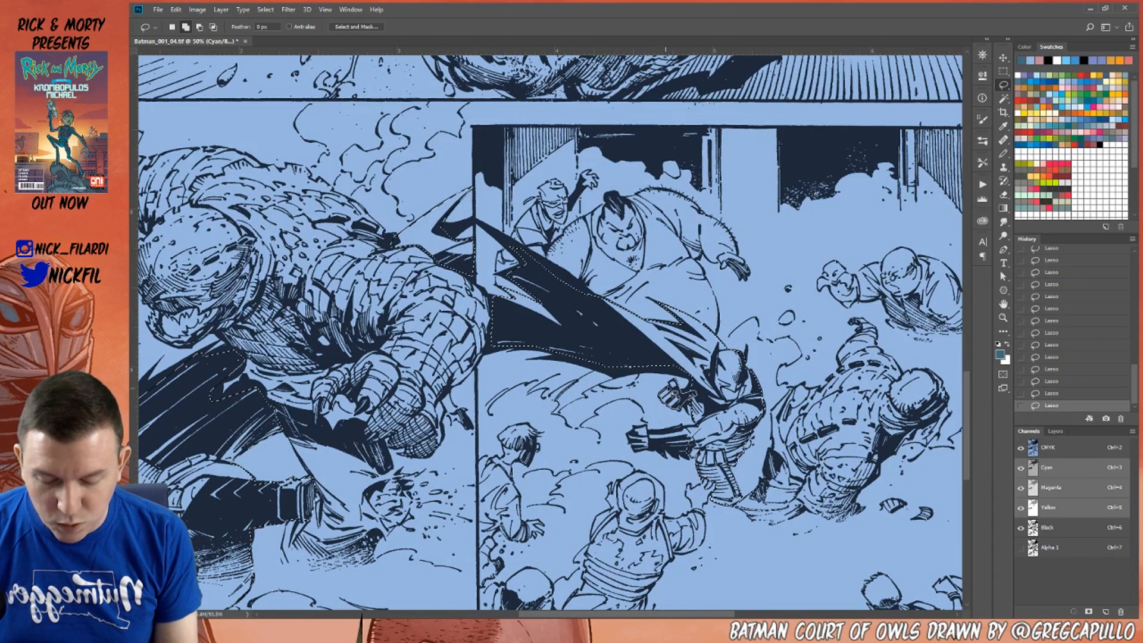
key(shift)
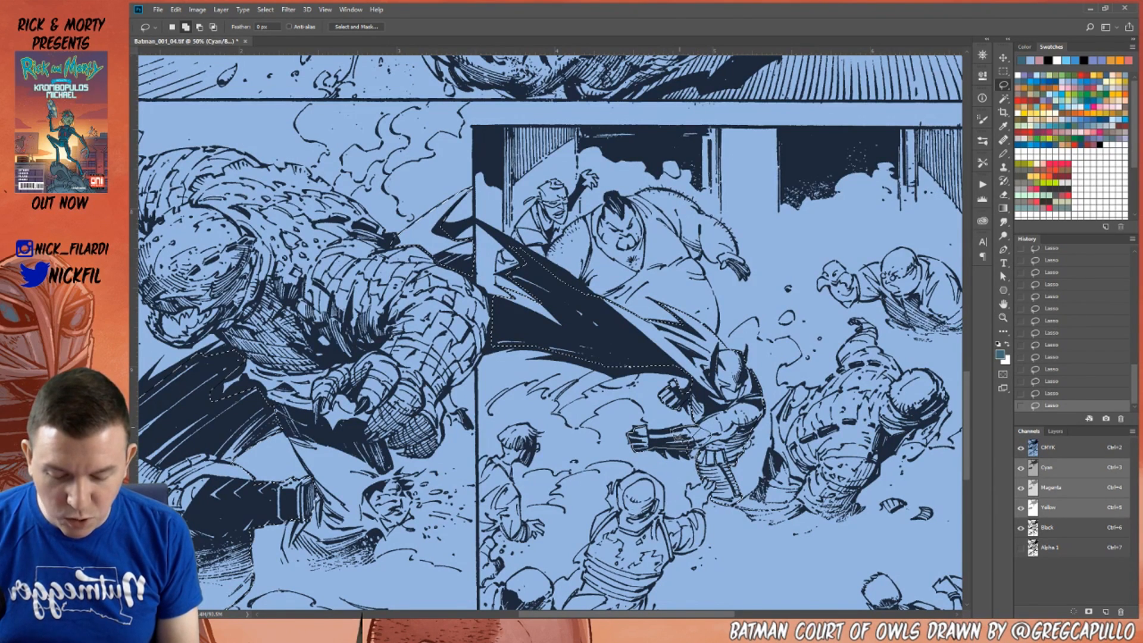
key(alt)
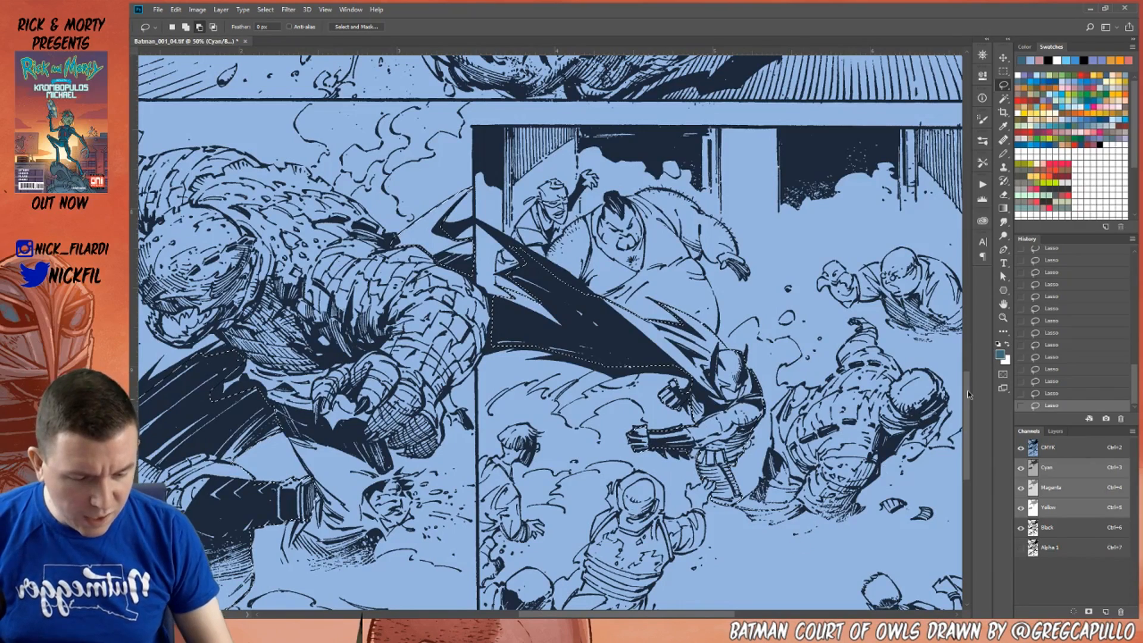
Fill the selected Batman figures in the two lower panels with dark teal and clear the selection.
key(alt+BackSpace)
key(ctrl+d)
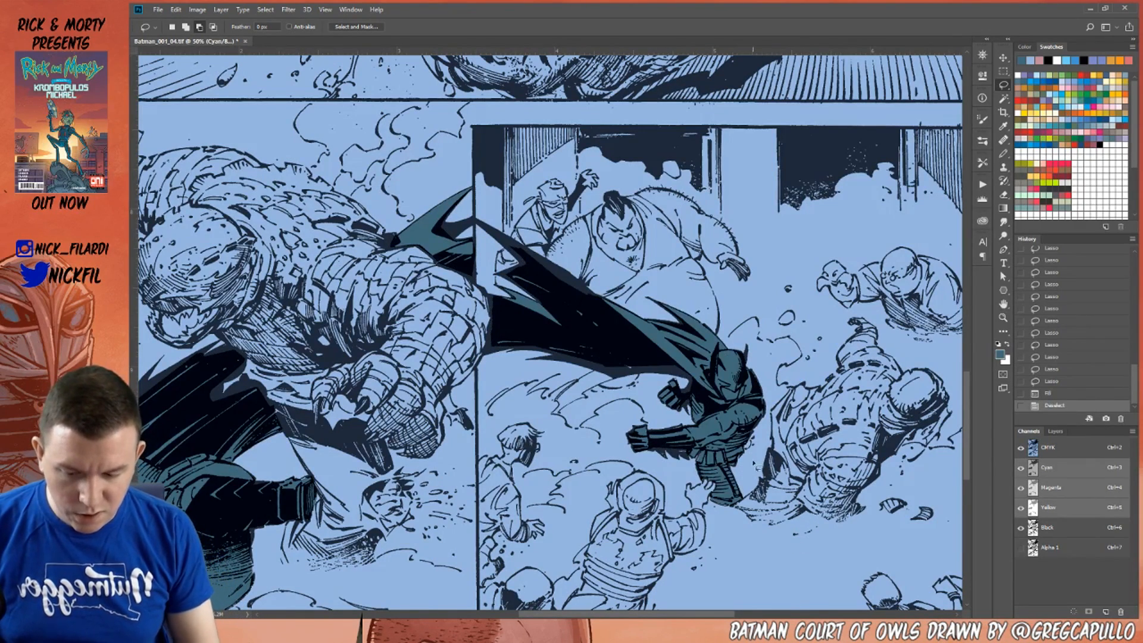
Marquee the page area below the splash panel and subtract the wide second panel, also trying to subtract the lower-right panel.
click(1004, 317)
alt+click(662, 466)
alt+click(665, 461)
alt+click(667, 458)
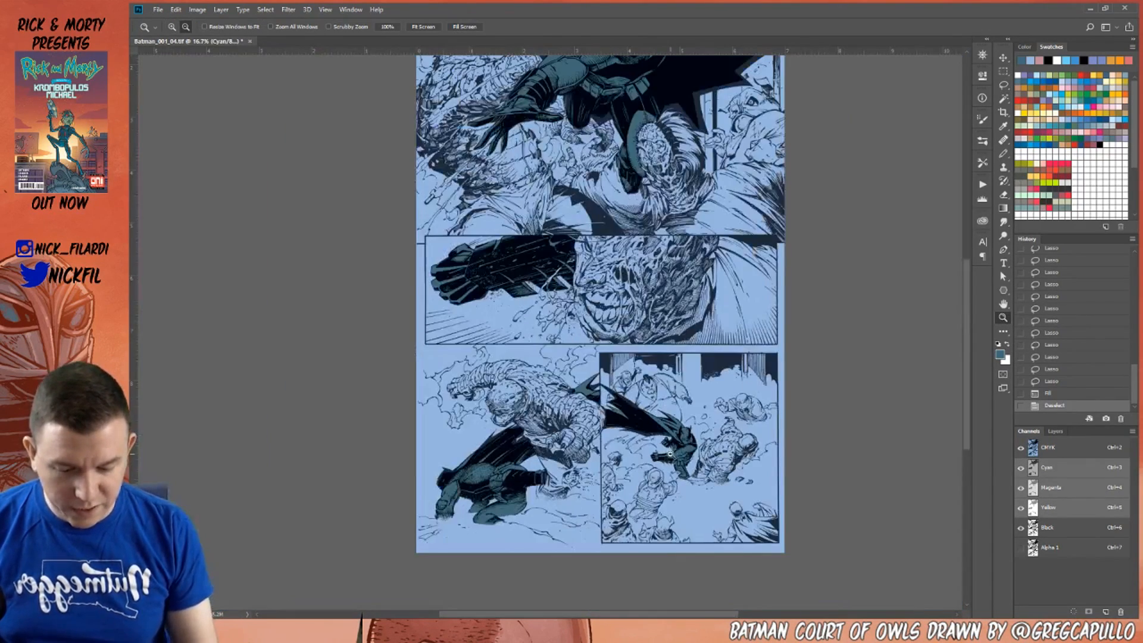
click(1003, 303)
drag(654, 346, 673, 370)
click(1004, 71)
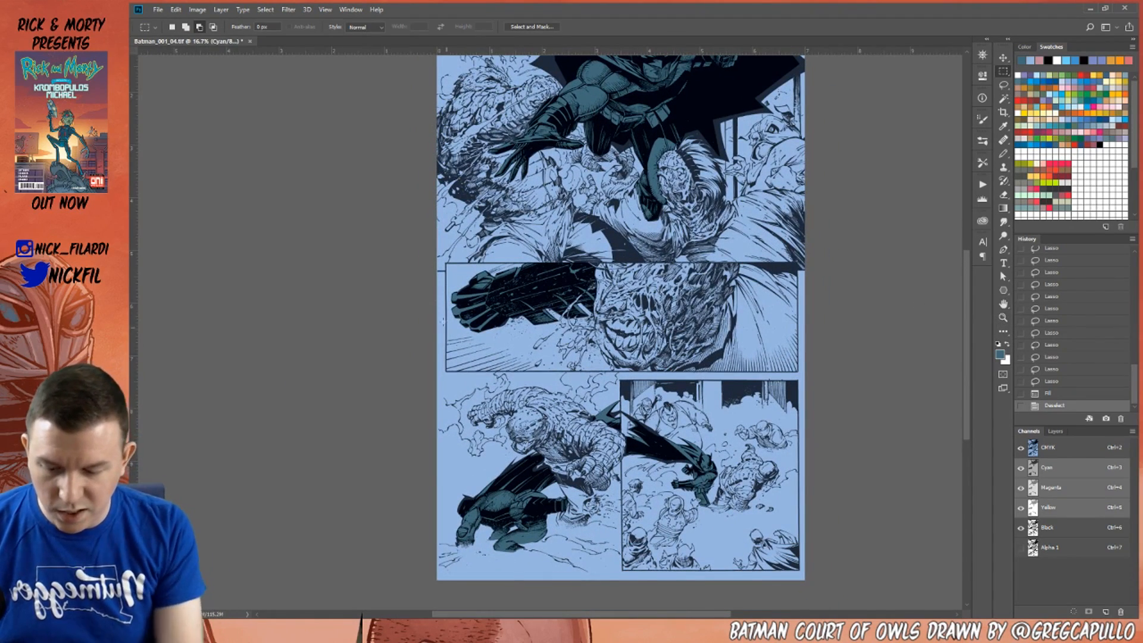
drag(435, 272, 831, 581)
drag(466, 279, 799, 371)
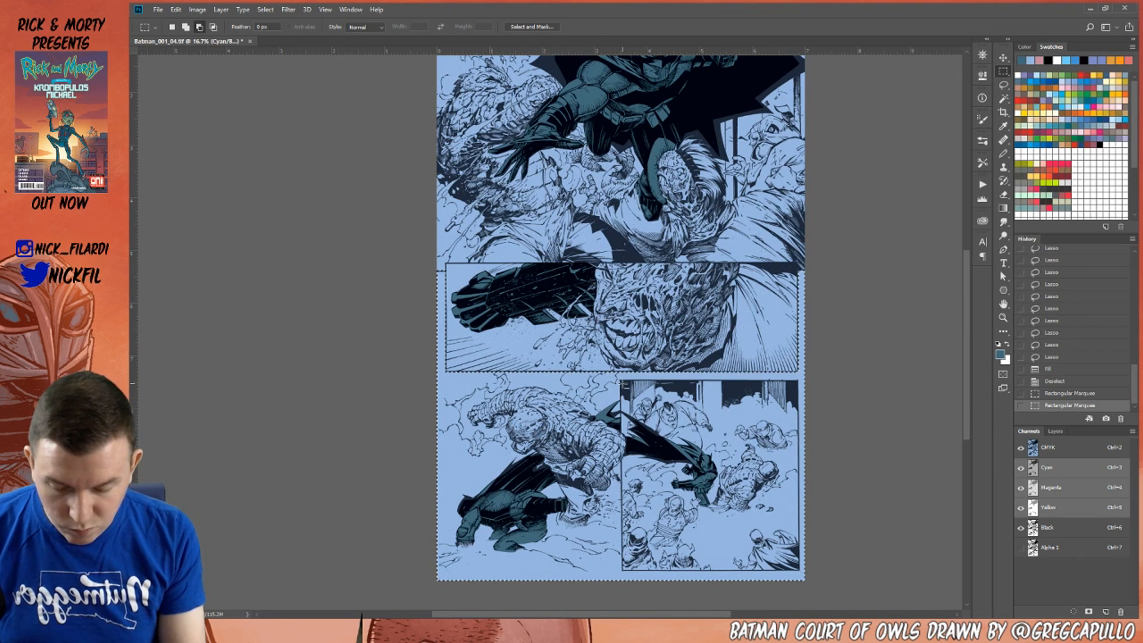
drag(621, 379, 801, 572)
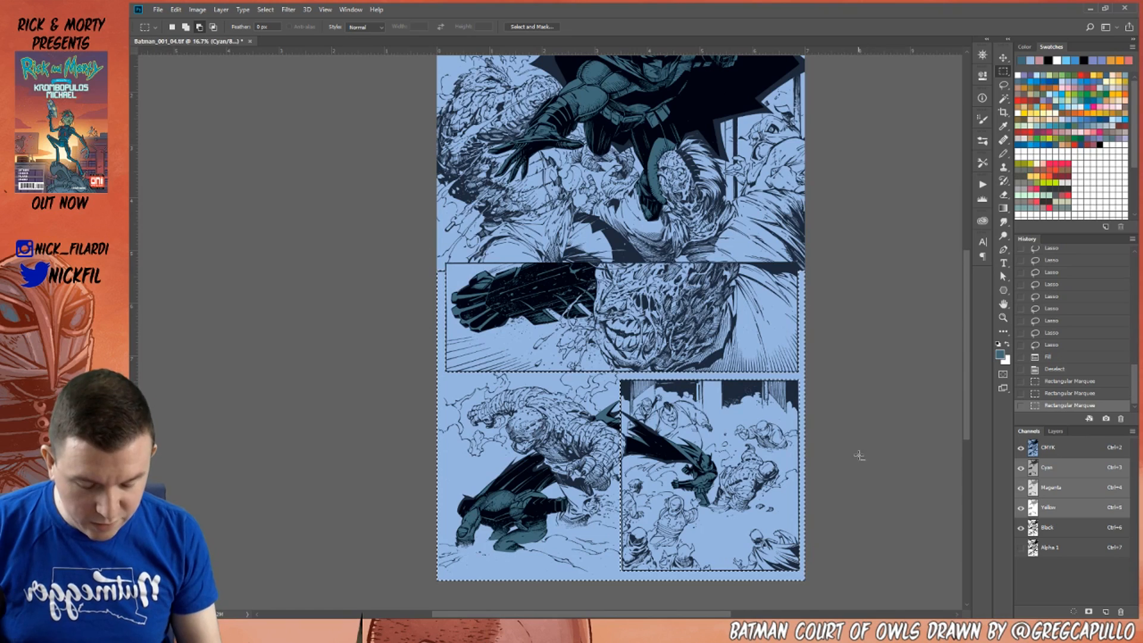
key(z)
Touch up the gutter selection with the Lasso along the wide second panel's left border and upper-left corner.
click(479, 332)
click(479, 332)
click(479, 332)
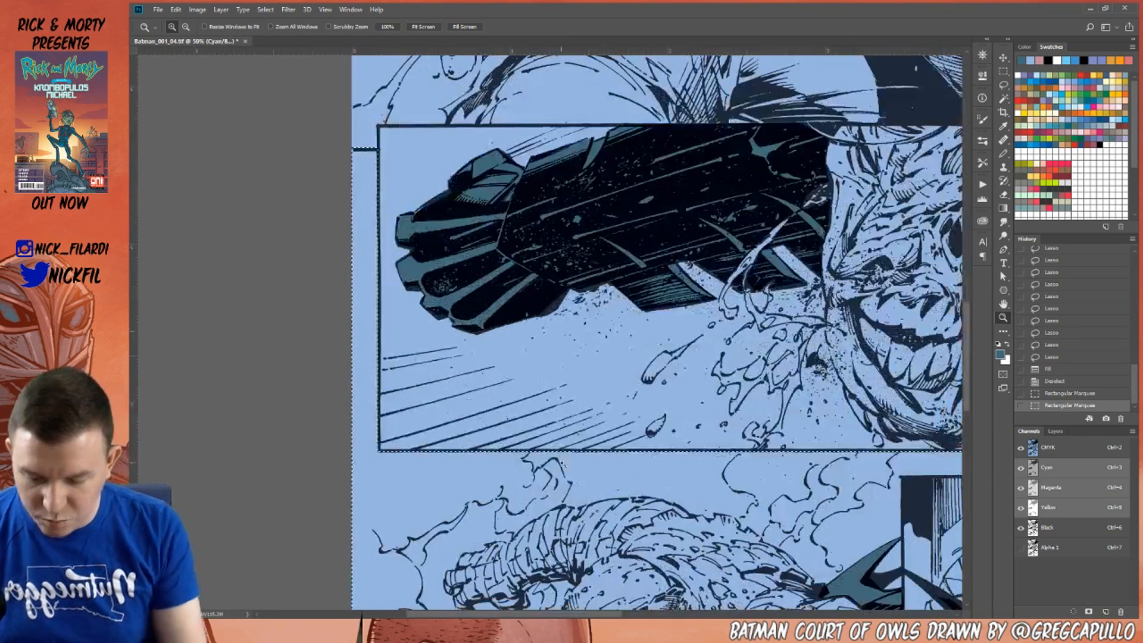
click(1003, 85)
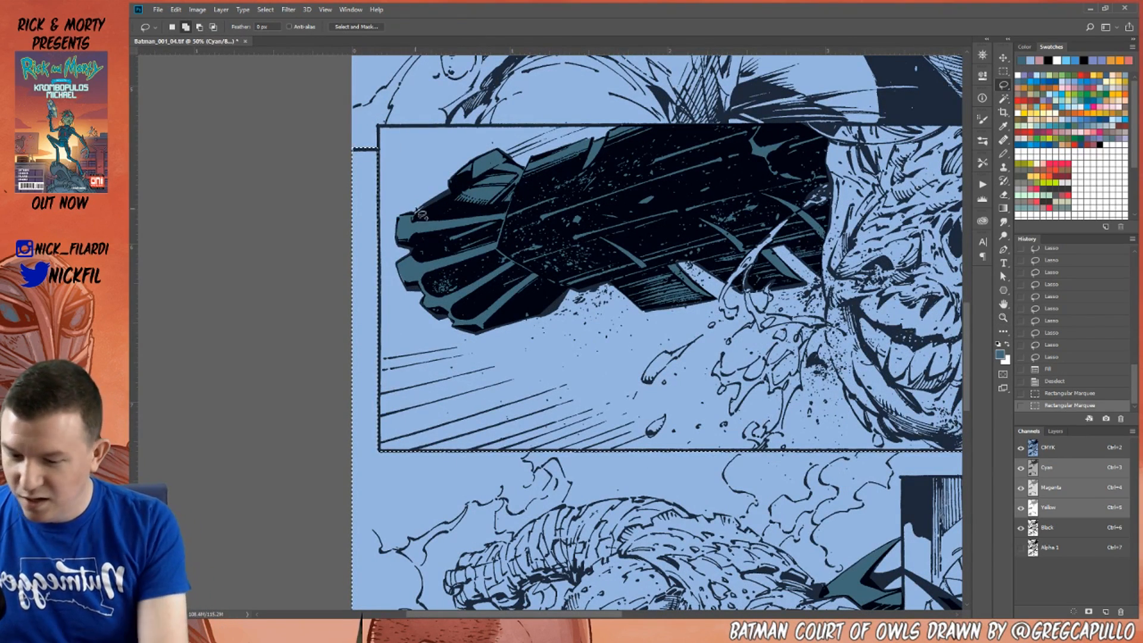
mouse_move(365, 162)
mouse_down()
mouse_move(378, 460)
mouse_move(362, 394)
mouse_move(349, 144)
mouse_move(387, 150)
mouse_move(383, 126)
mouse_up()
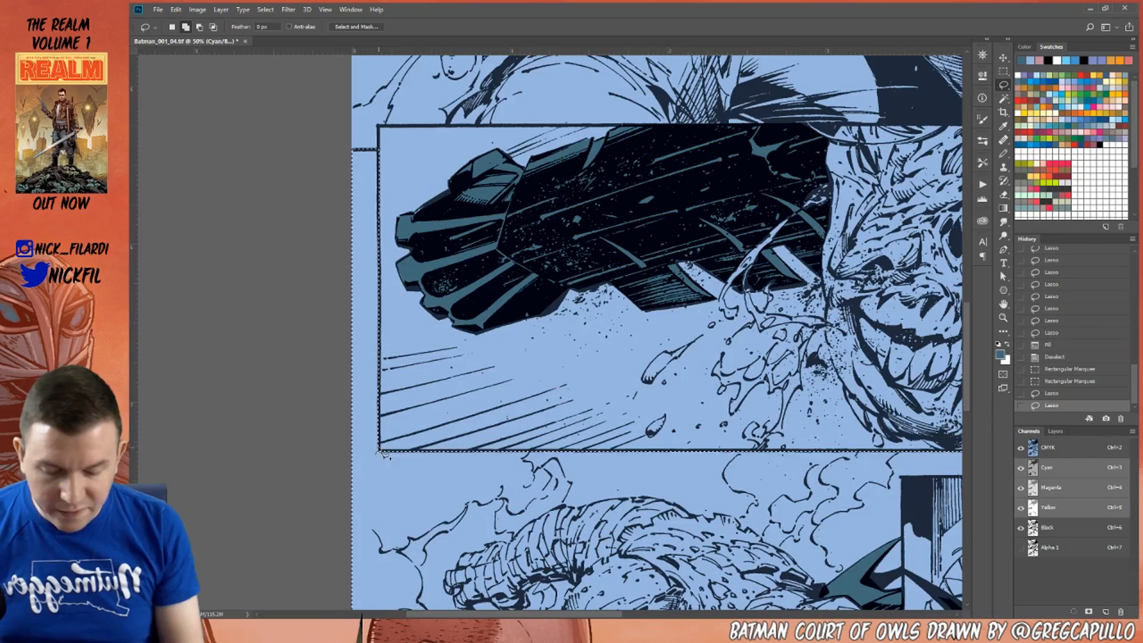
Clean up the gutter selection with the Lasso along the wide second panel's lower border, lower-right corner and right border.
scroll(384, 455, right, 10)
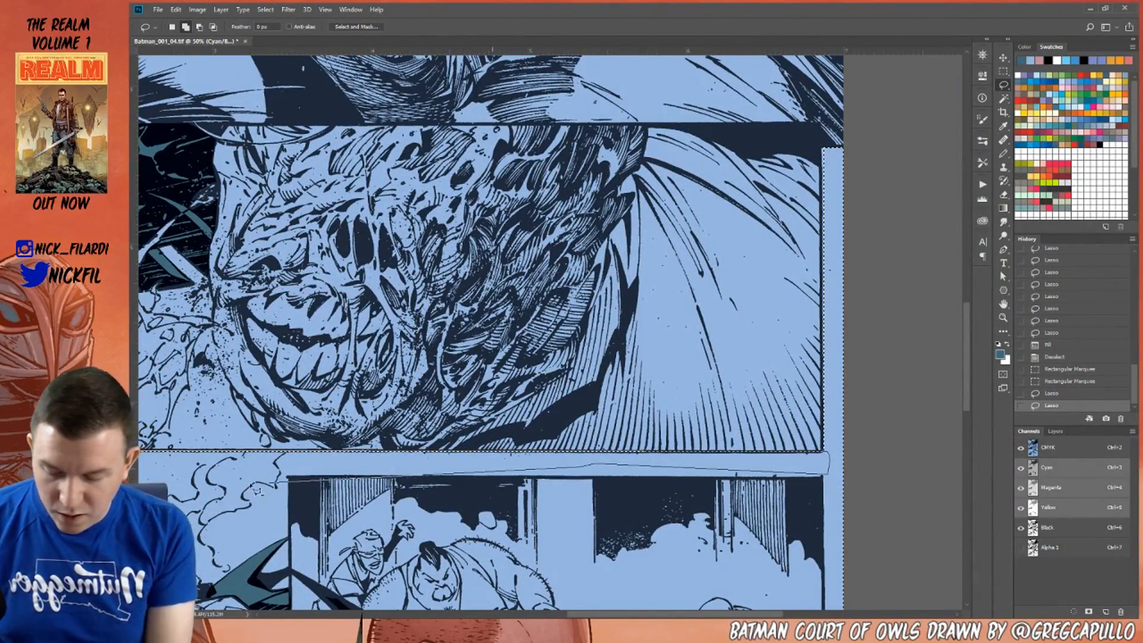
drag(188, 465, 149, 455)
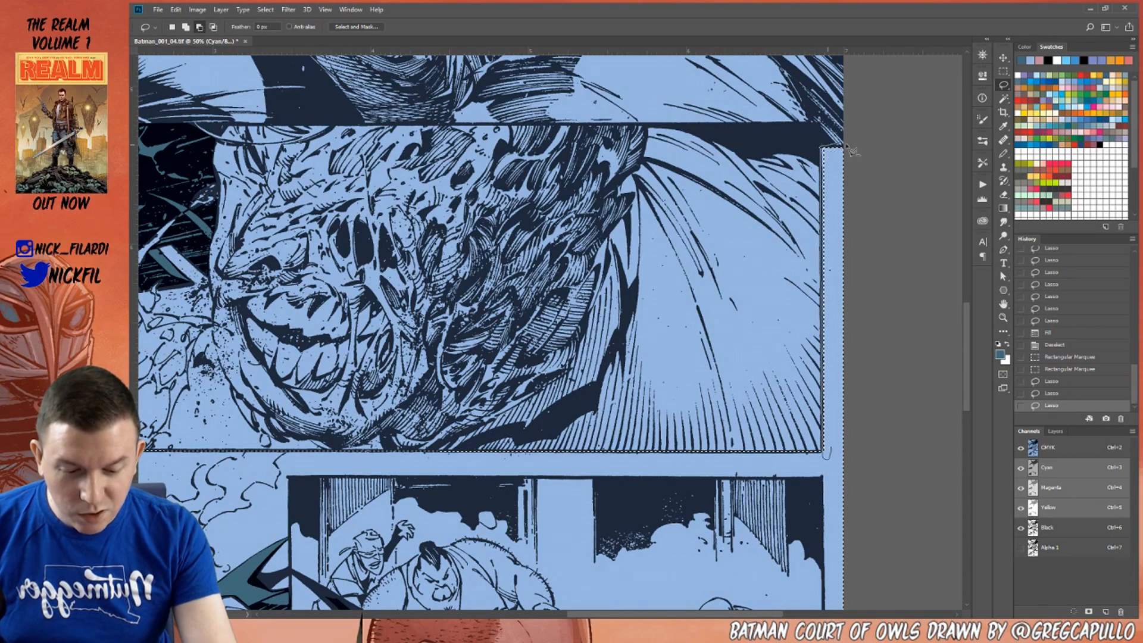
drag(842, 404, 843, 485)
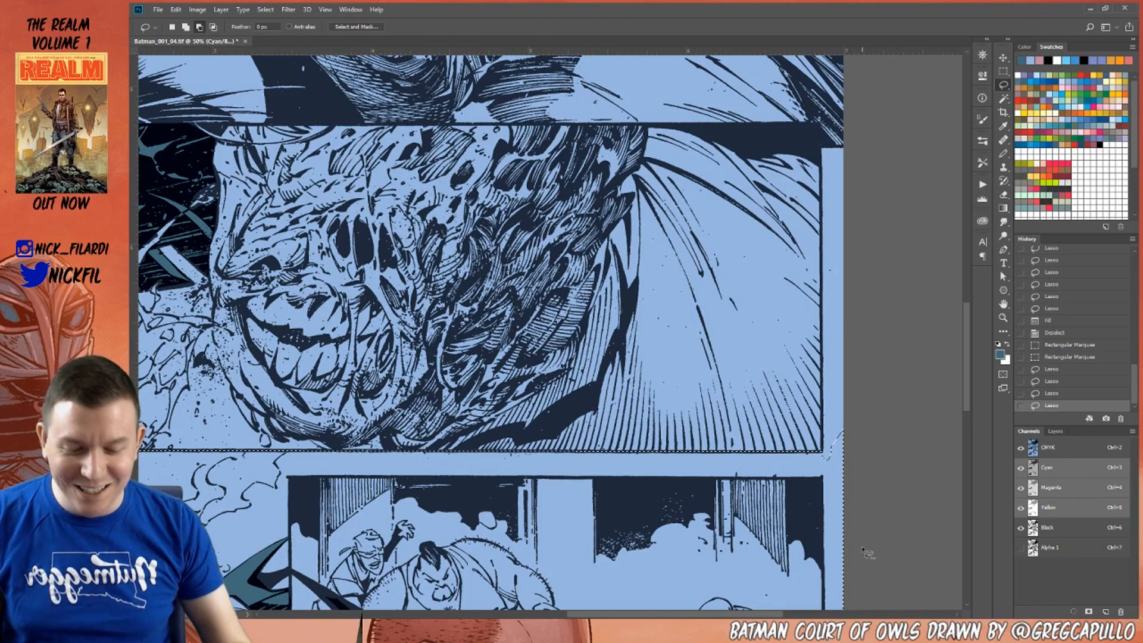
key(ctrl+z)
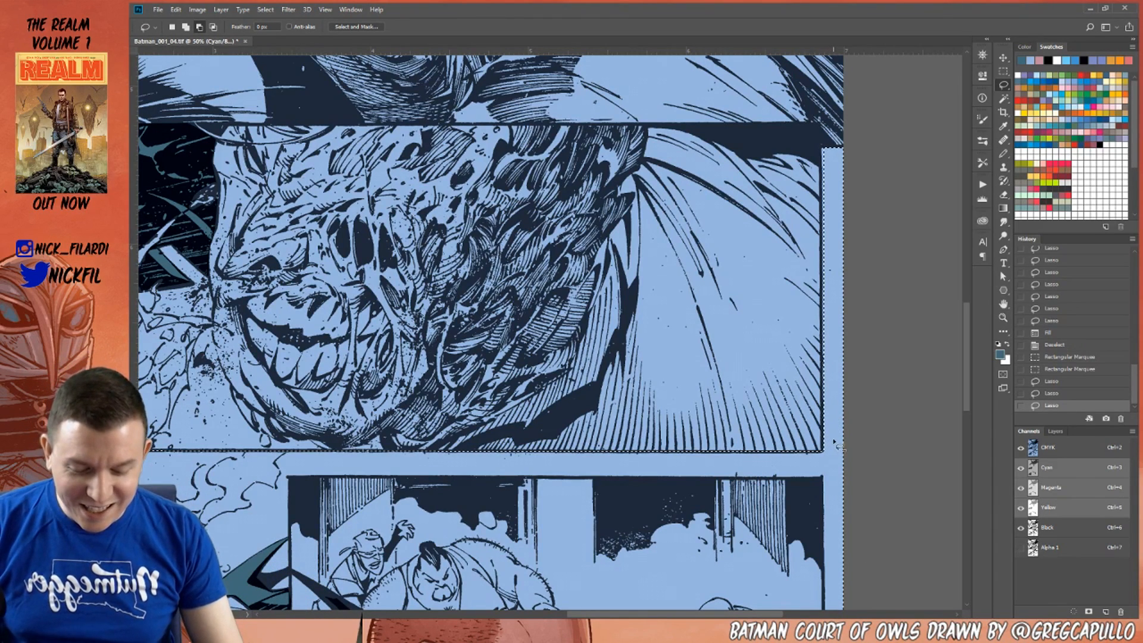
drag(834, 430, 827, 460)
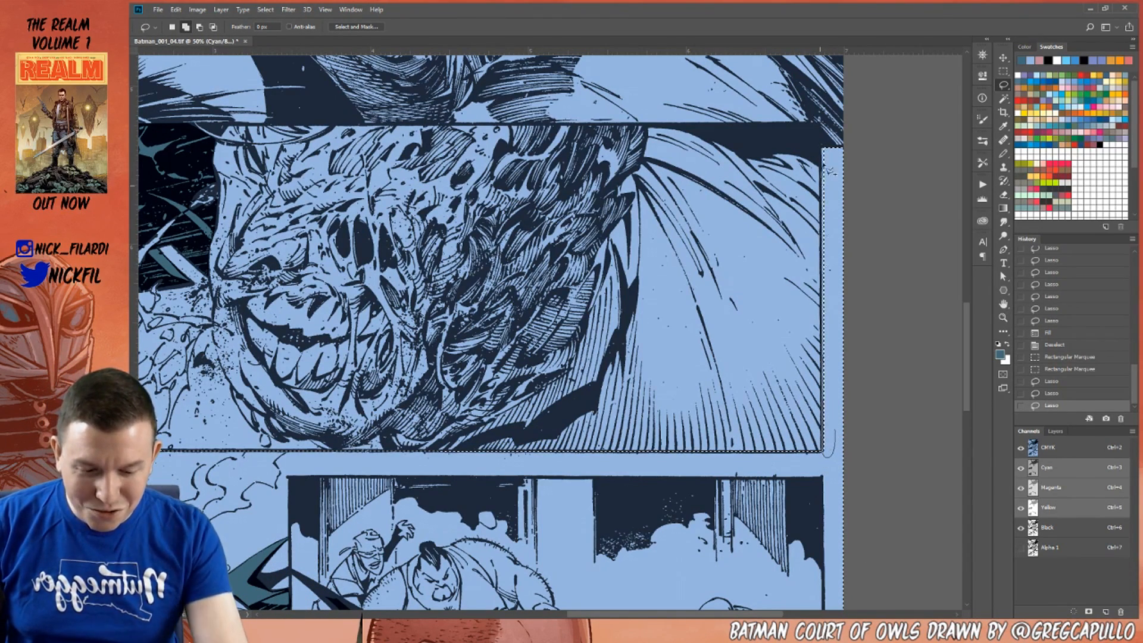
drag(831, 161, 841, 239)
Subtract the lower-right panel from the gutter selection by tracing its corners with straight Lasso segments.
key(z)
key(ctrl+minus)
key(ctrl+minus)
click(1003, 304)
drag(619, 533, 717, 354)
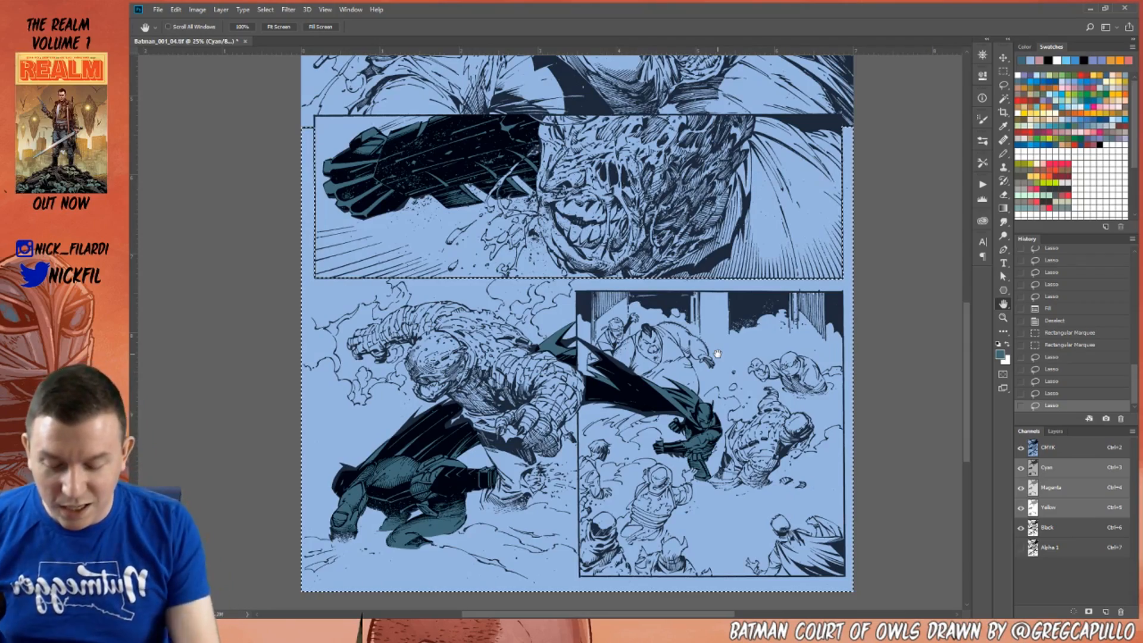
drag(717, 354, 694, 316)
key(z)
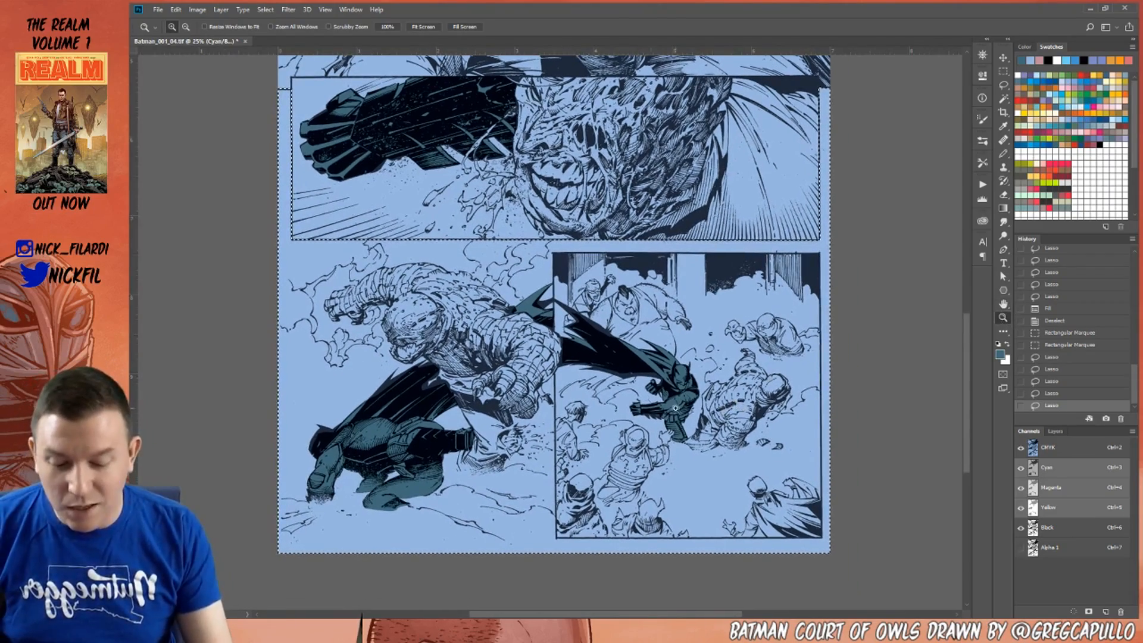
click(628, 354)
key(l)
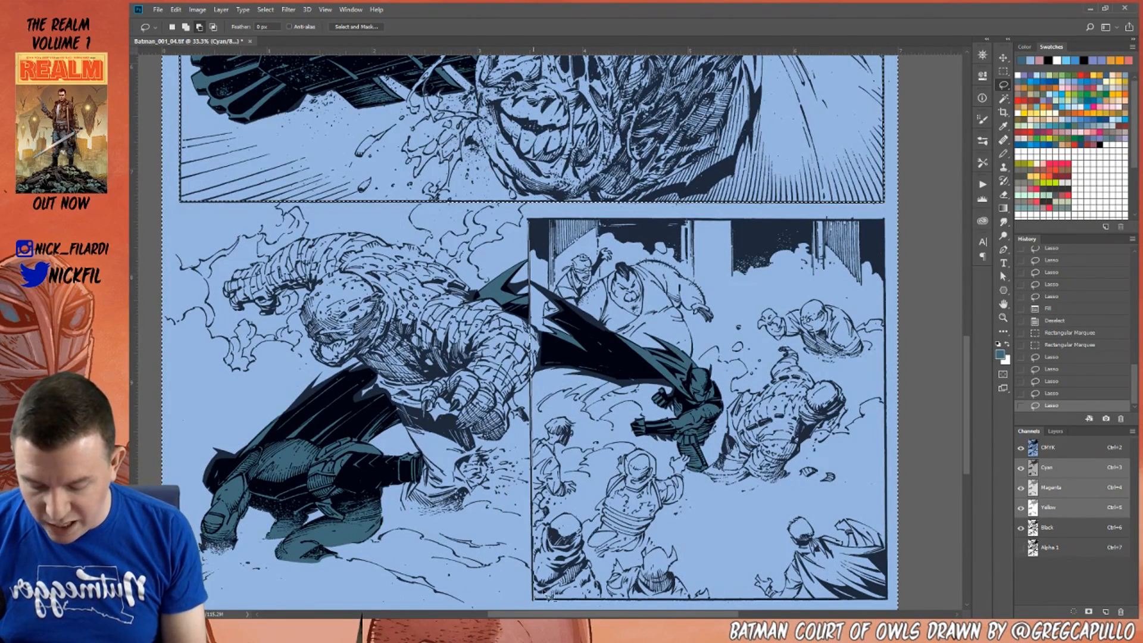
alt+click(534, 598)
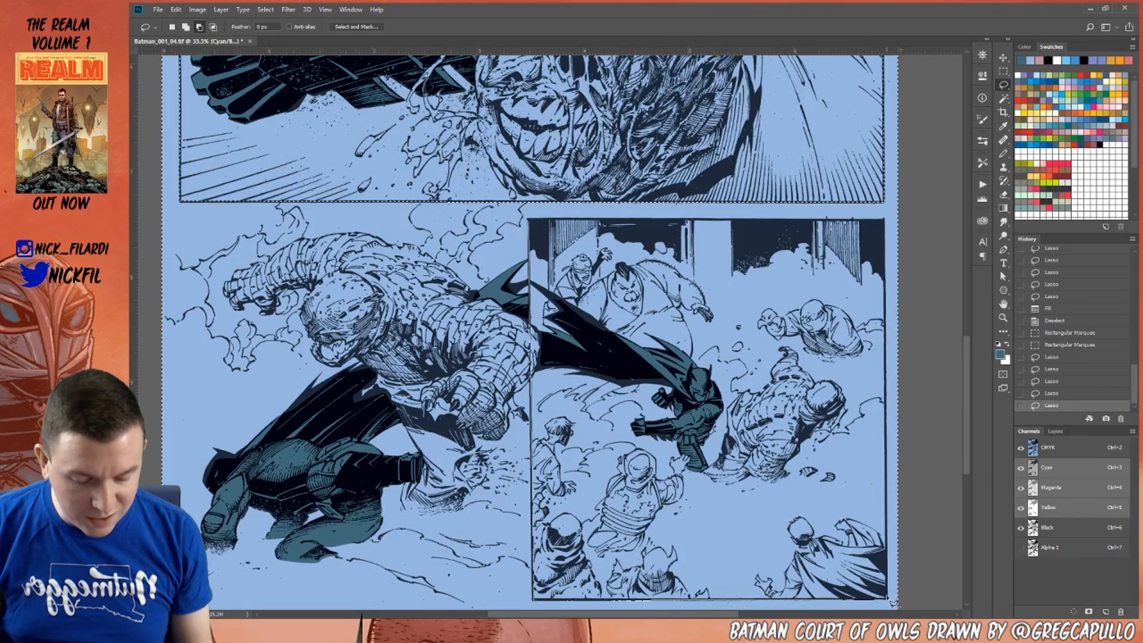
alt+click(885, 221)
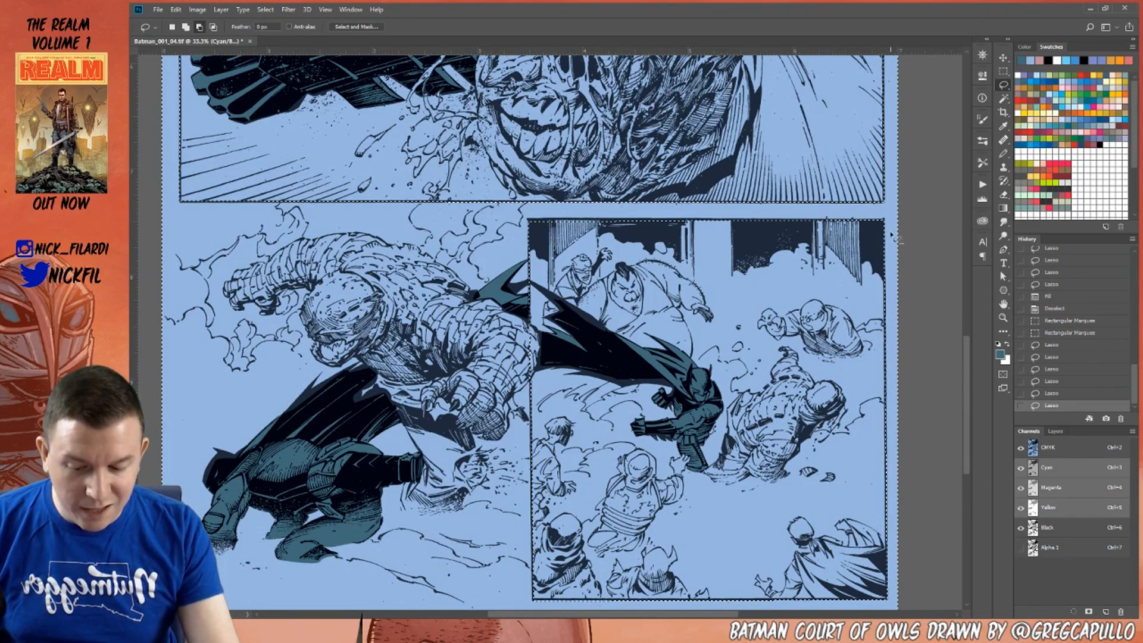
Refine the gutter selection with the Lasso along the lower-right panel's bottom and top borders.
key(space)
drag(771, 472, 719, 400)
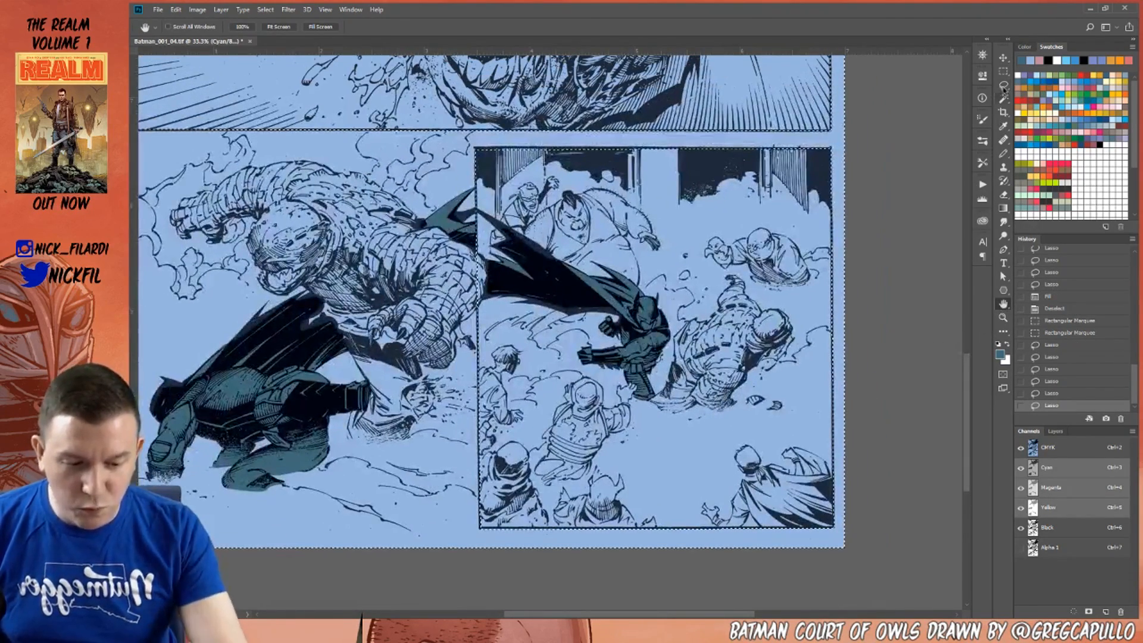
drag(459, 542, 480, 530)
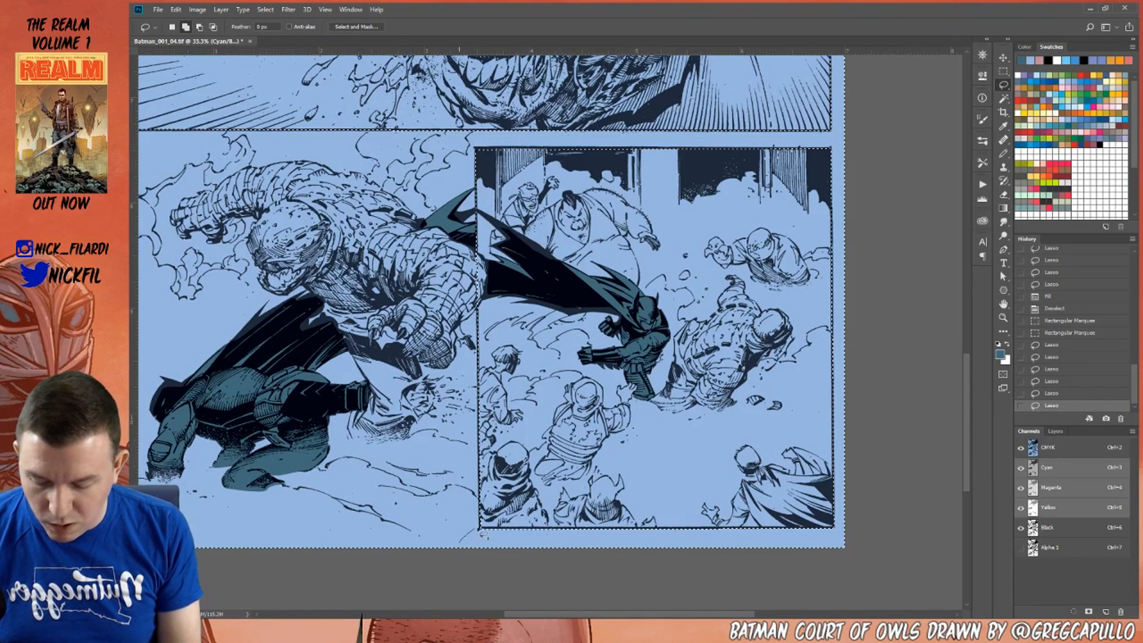
drag(838, 525, 844, 536)
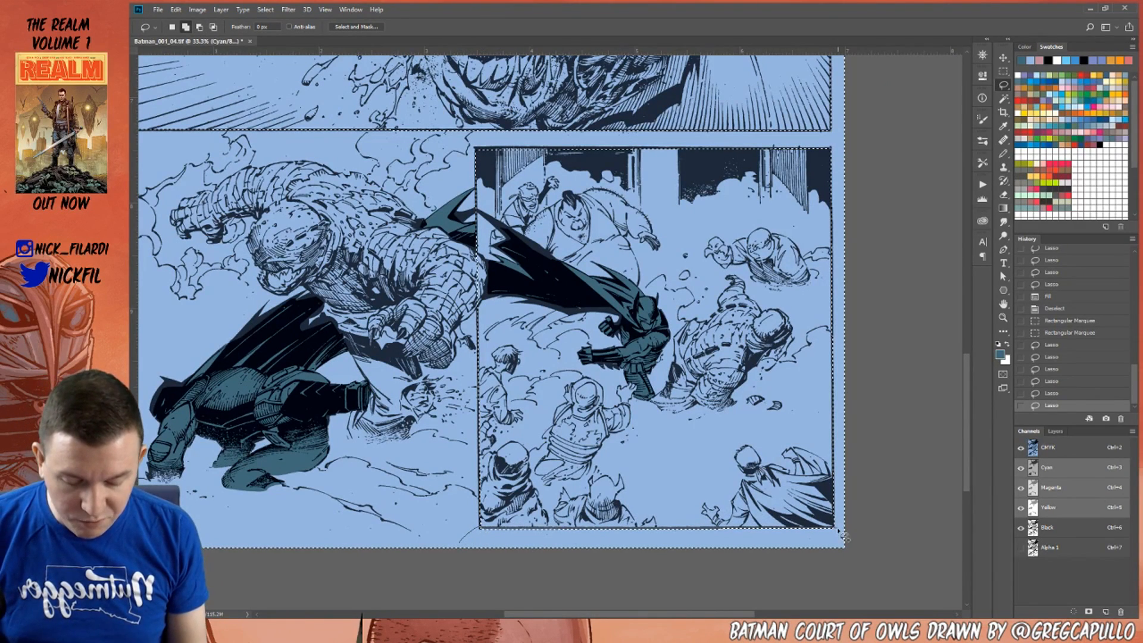
drag(581, 555, 581, 553)
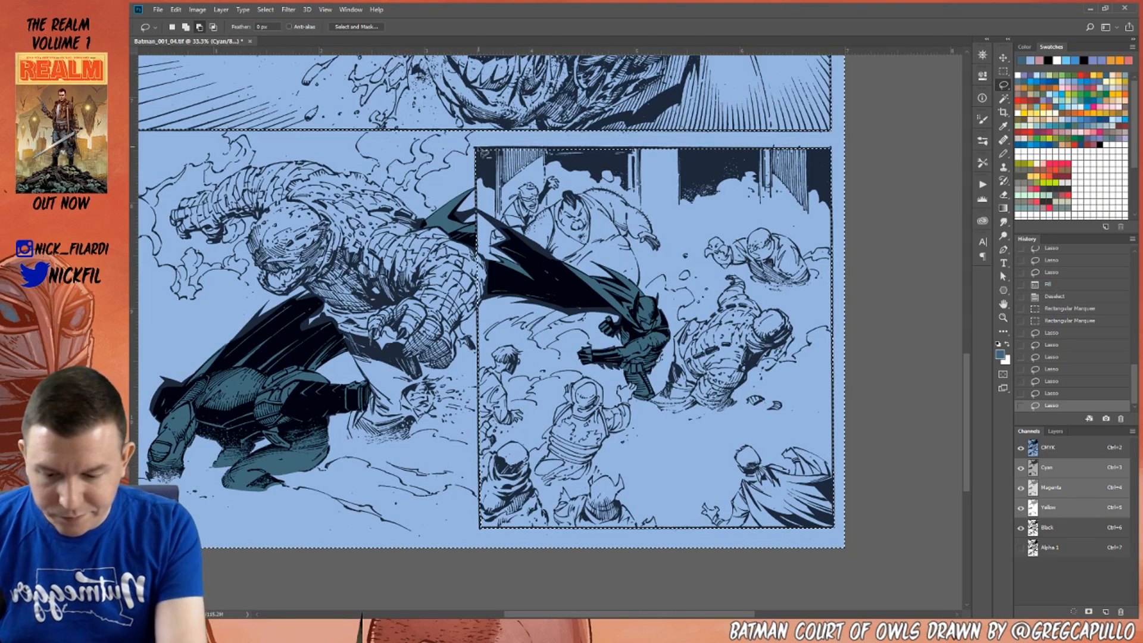
mouse_move(484, 147)
mouse_down()
mouse_move(841, 159)
mouse_move(805, 177)
mouse_up()
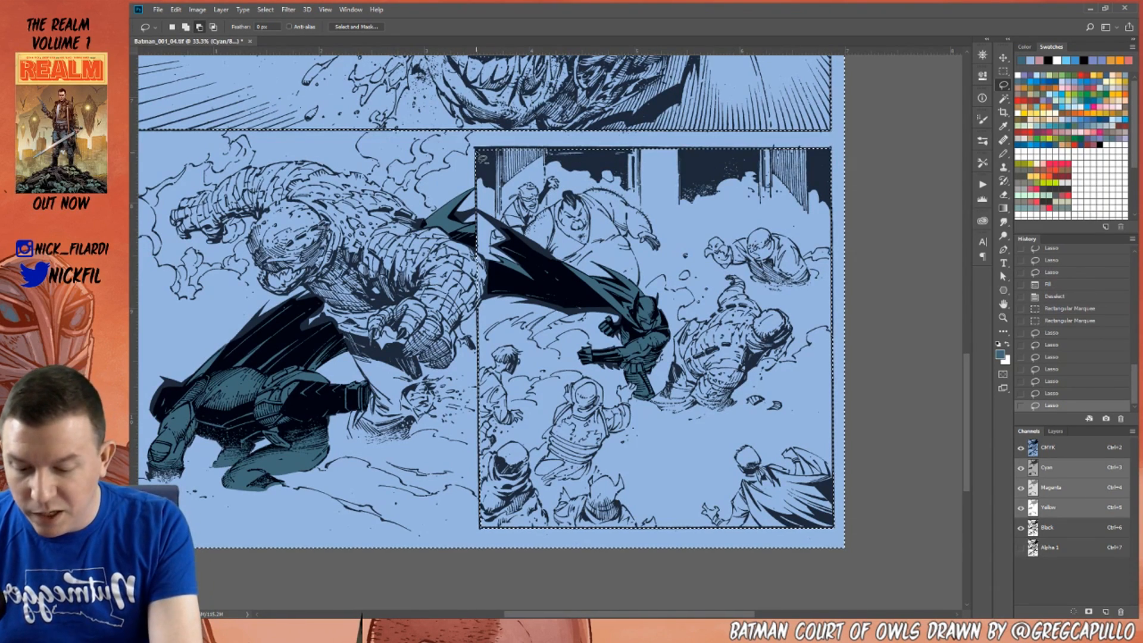
drag(484, 153, 816, 156)
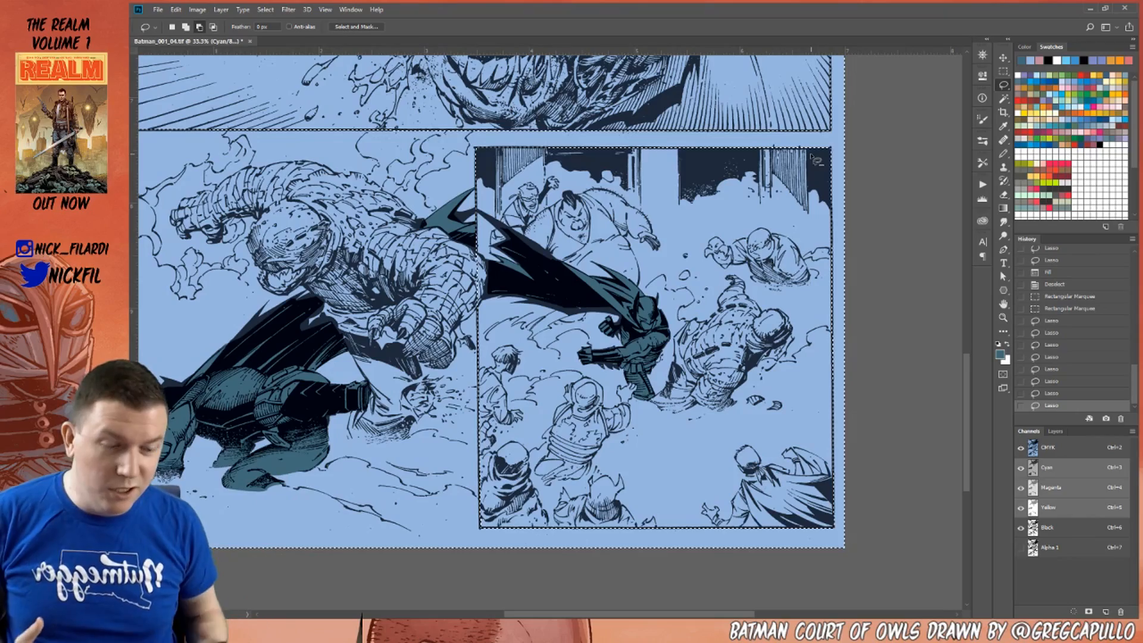
Touch up the selection with the Lasso on the lower-right panel's left border, beside the scaly creature's elbow.
click(1003, 304)
drag(528, 391, 667, 506)
key(l)
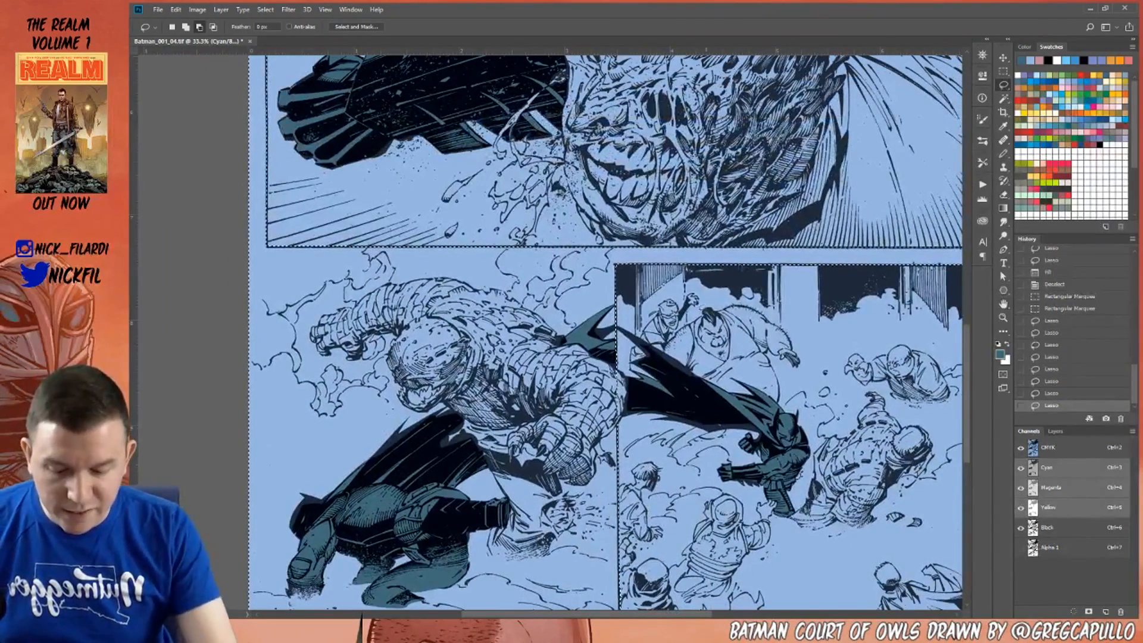
mouse_move(621, 432)
mouse_down()
mouse_move(601, 367)
mouse_move(633, 392)
mouse_move(614, 456)
mouse_move(627, 382)
mouse_move(614, 426)
mouse_up()
key(ctrl+alt+z)
Choose white from the swatches as the foreground colour for the gutters and lower-left panel.
click(1004, 318)
key(ctrl+minus)
key(ctrl+minus)
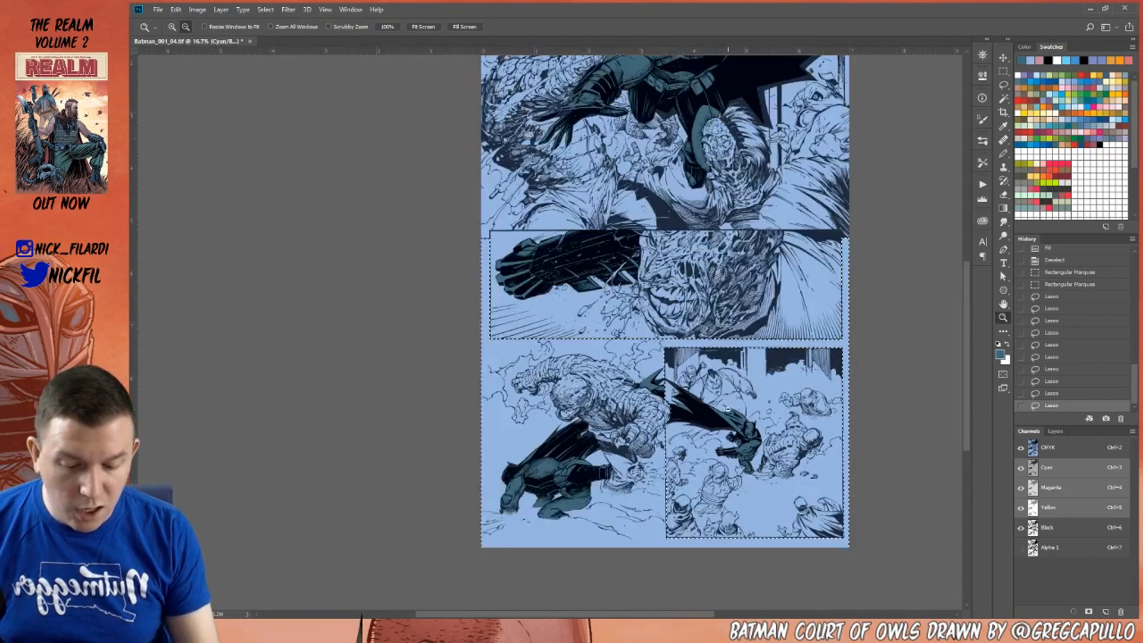
click(1003, 304)
drag(872, 272, 803, 402)
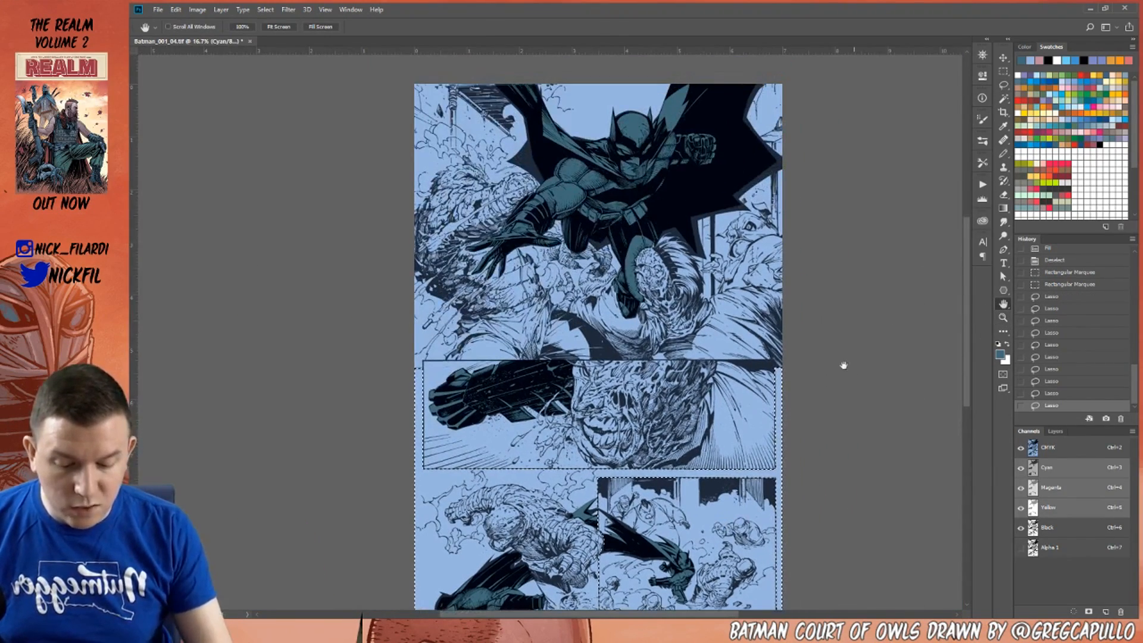
drag(954, 331, 952, 217)
click(1099, 167)
Try a faded white fill on the selected gutters and lower-left panel including Batman, and undo it.
key(alt+BackSpace)
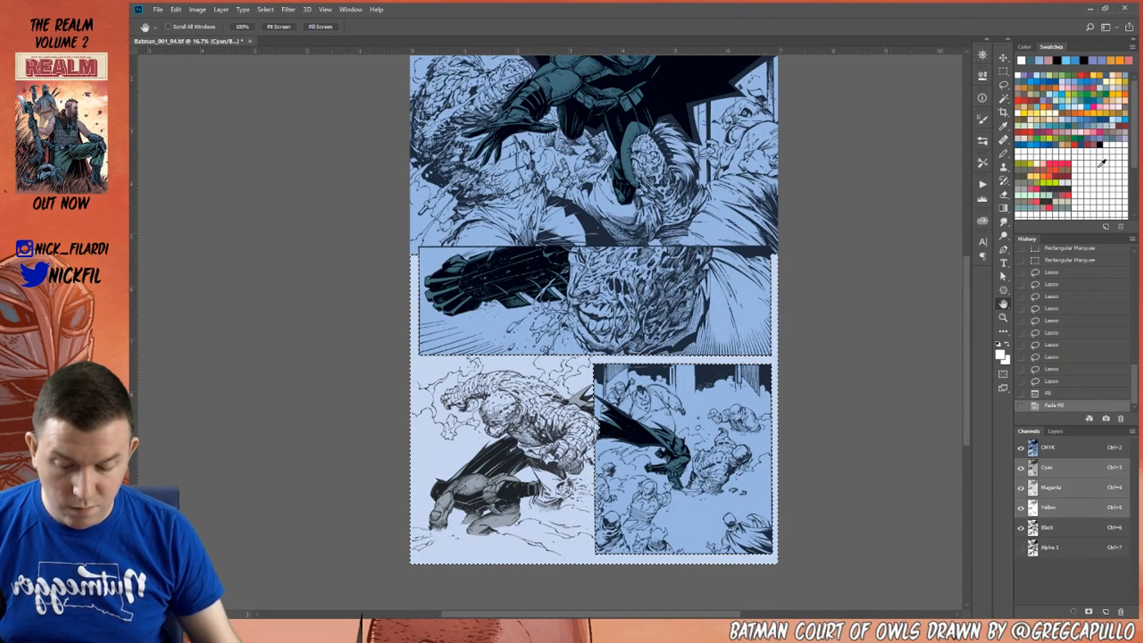
key(w)
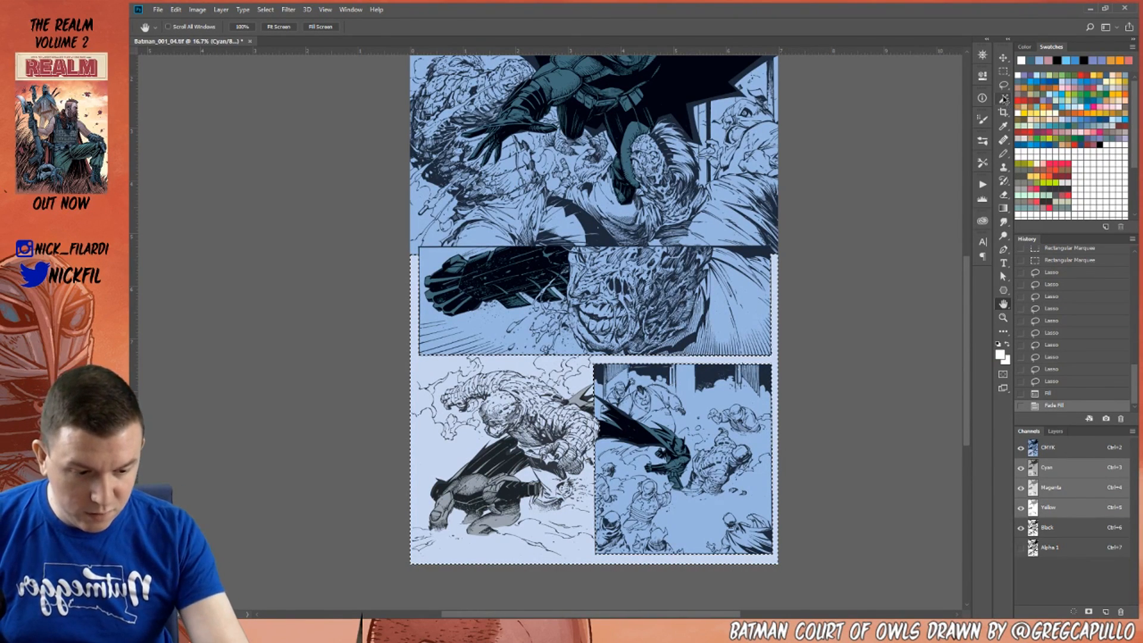
key(ctrl+z)
key(ctrl+z)
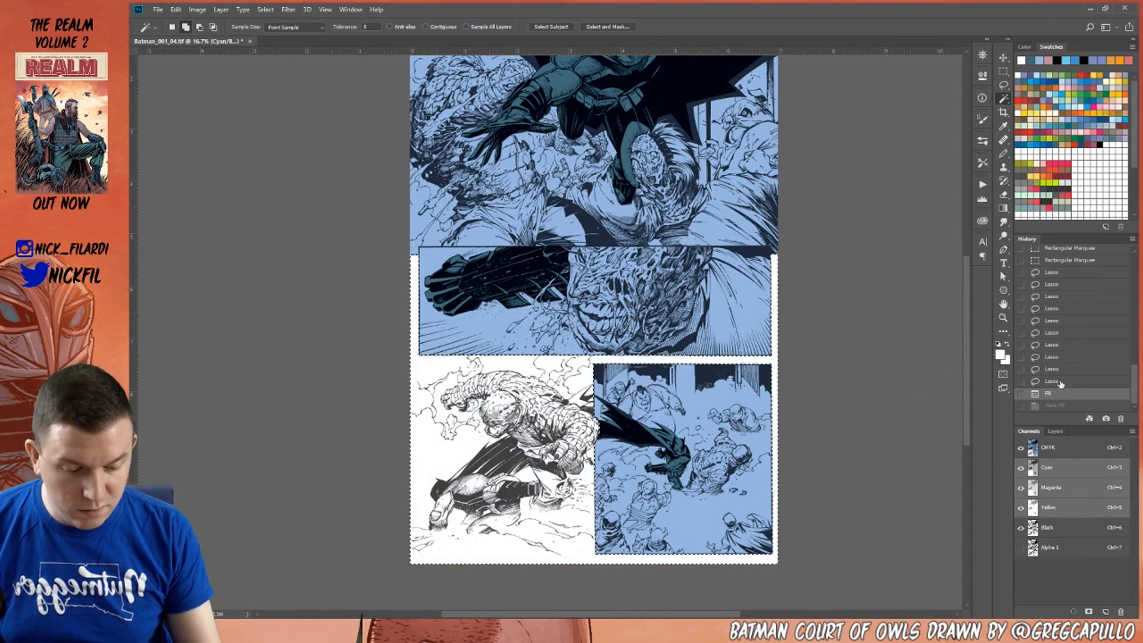
Remove Batman's teal areas from the selection with the Magic Wand, apply a faded white fill to the rest, and deselect.
shift+click(494, 465)
shift+click(587, 409)
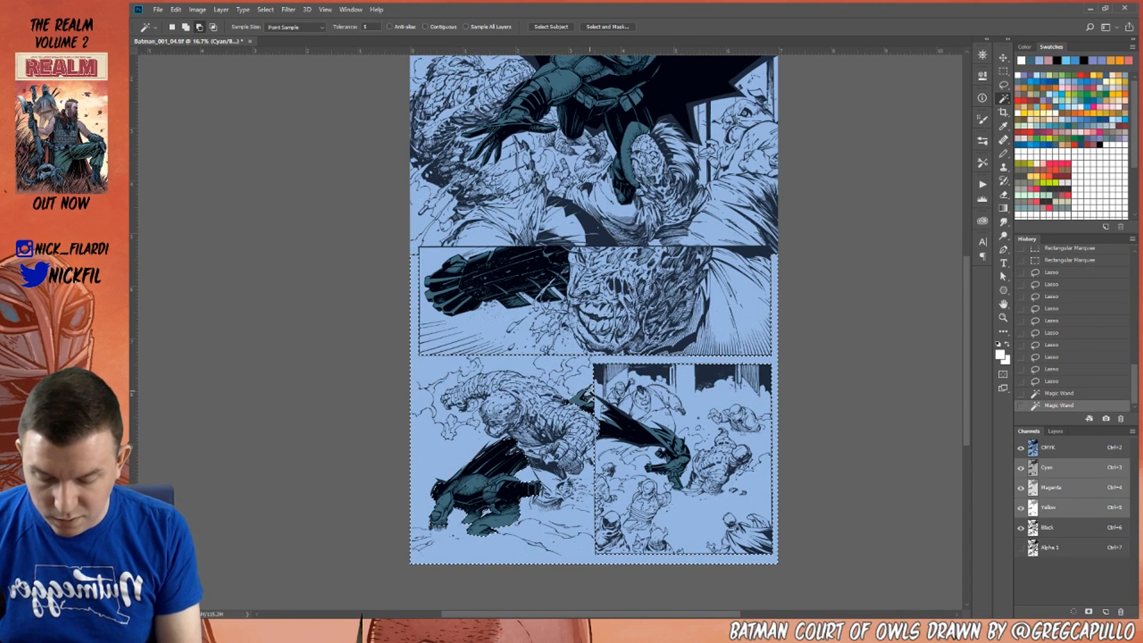
key(alt+BackSpace)
key(ctrl+d)
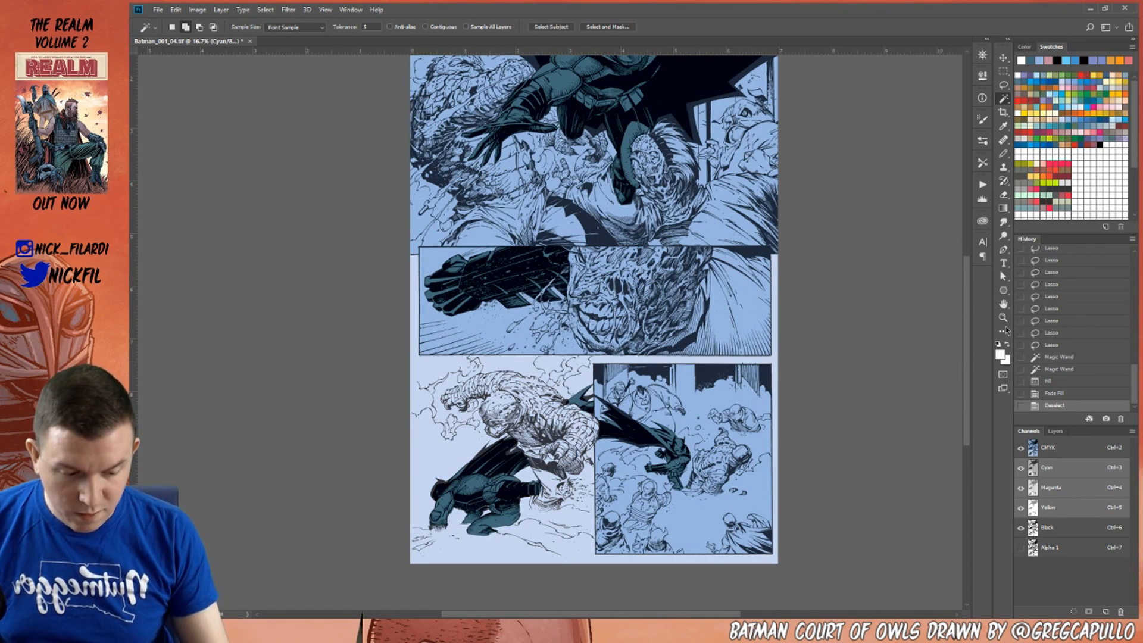
Marquee the wide second panel with its surrounding edges and subtract the pale gutters using the Magic Wand.
click(1003, 304)
drag(677, 335, 720, 448)
click(1003, 72)
drag(512, 417, 816, 470)
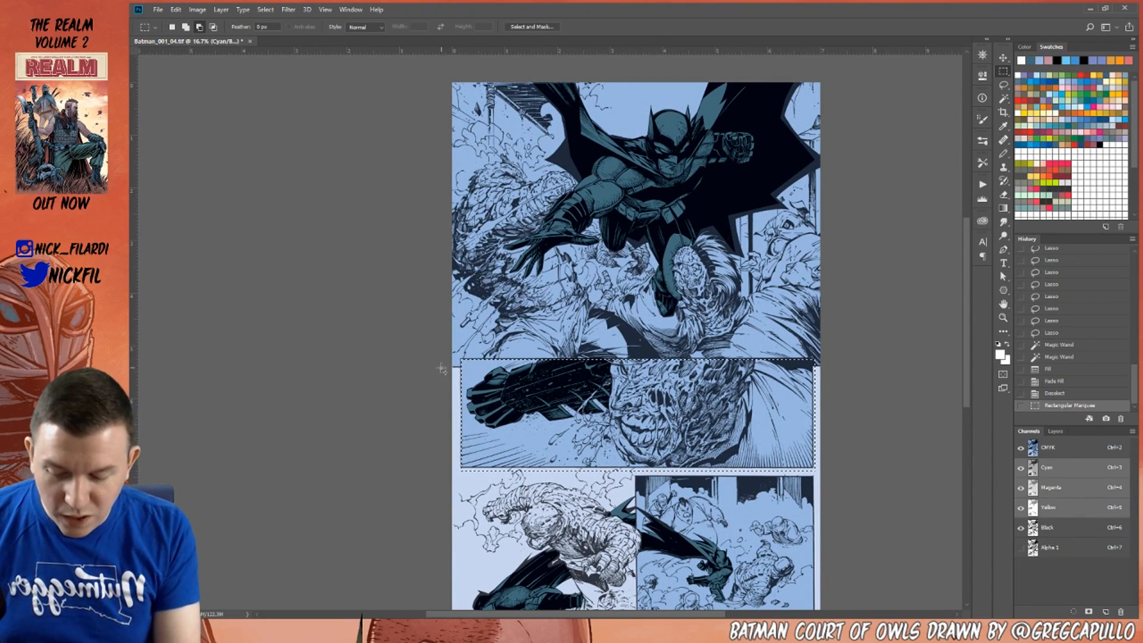
key(w)
shift+click(819, 354)
Subtract the strip of splash panel above the wide second panel's top border from the selection with the Lasso.
key(z)
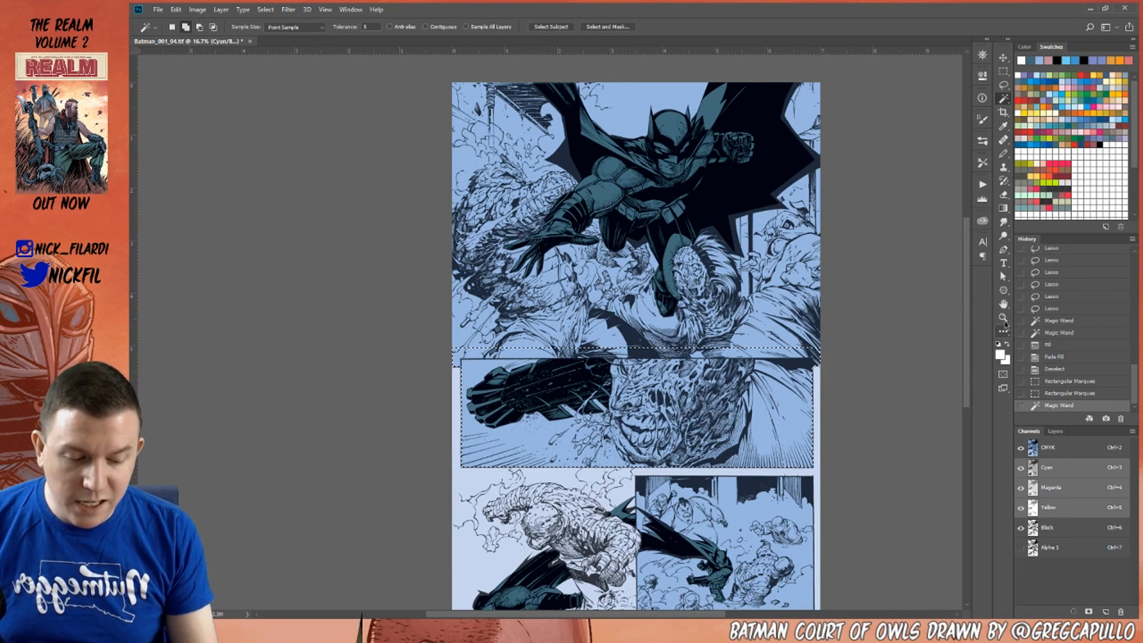
click(640, 400)
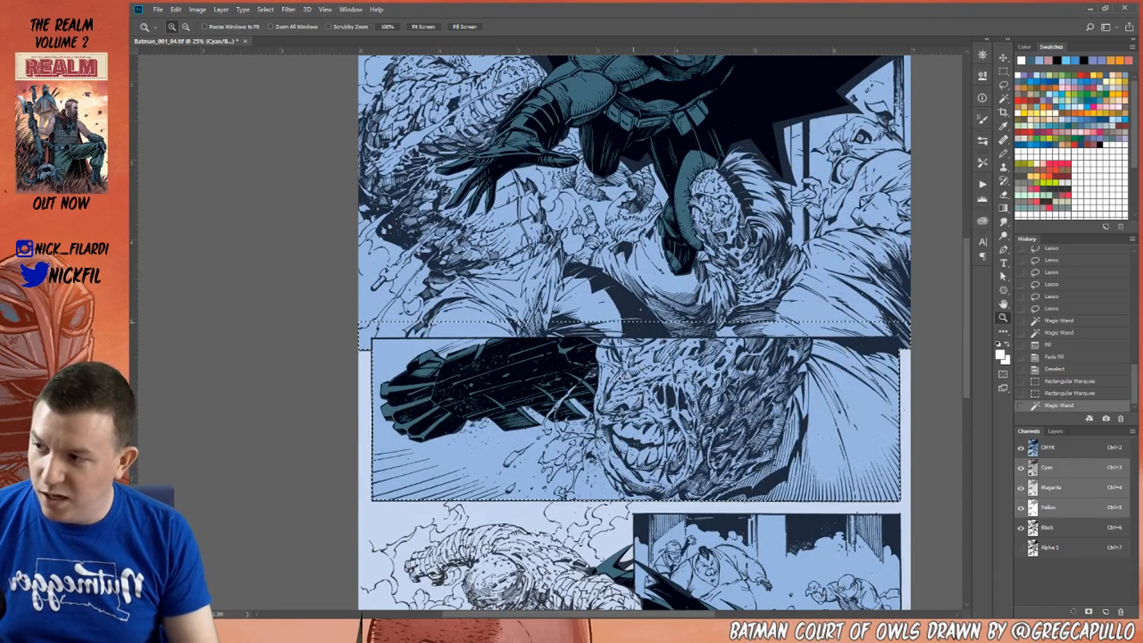
click(1004, 86)
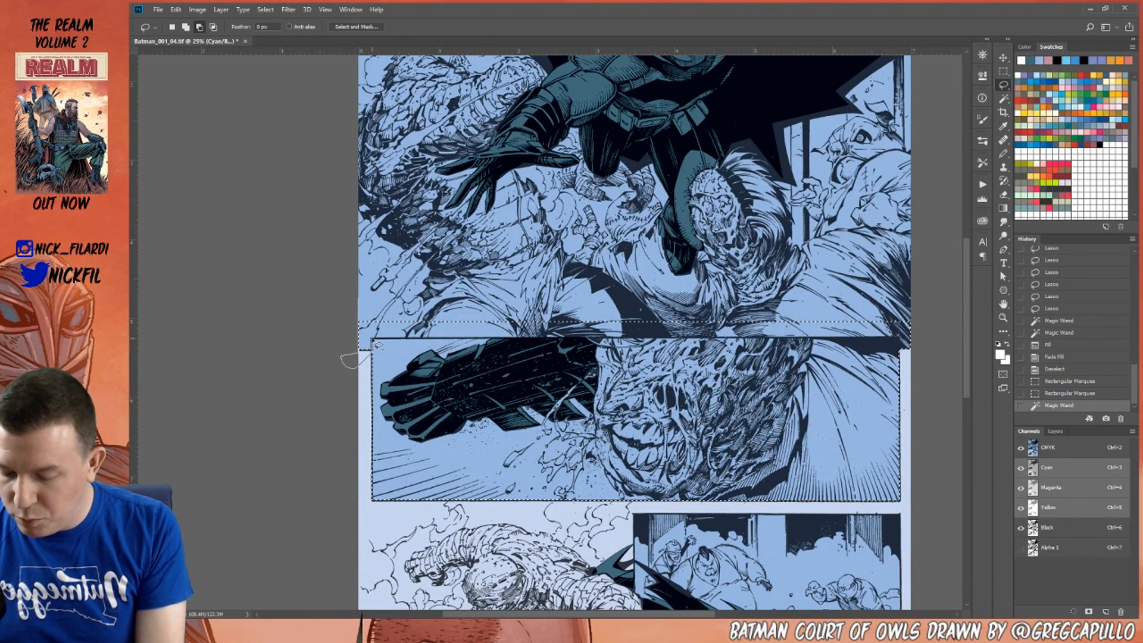
drag(379, 338, 902, 343)
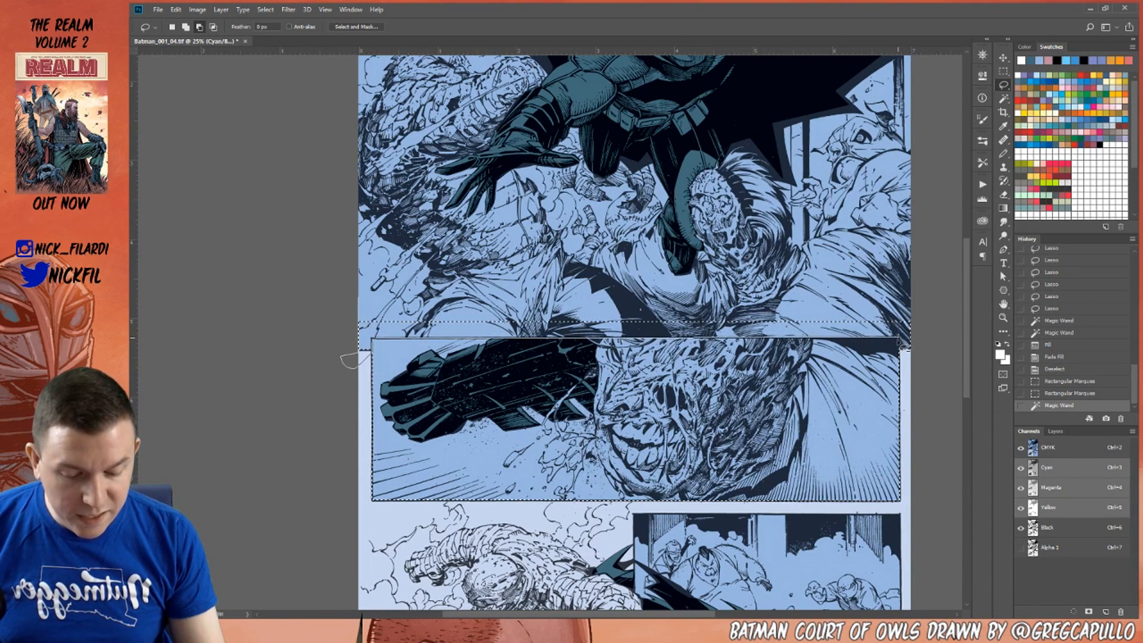
drag(348, 361, 351, 357)
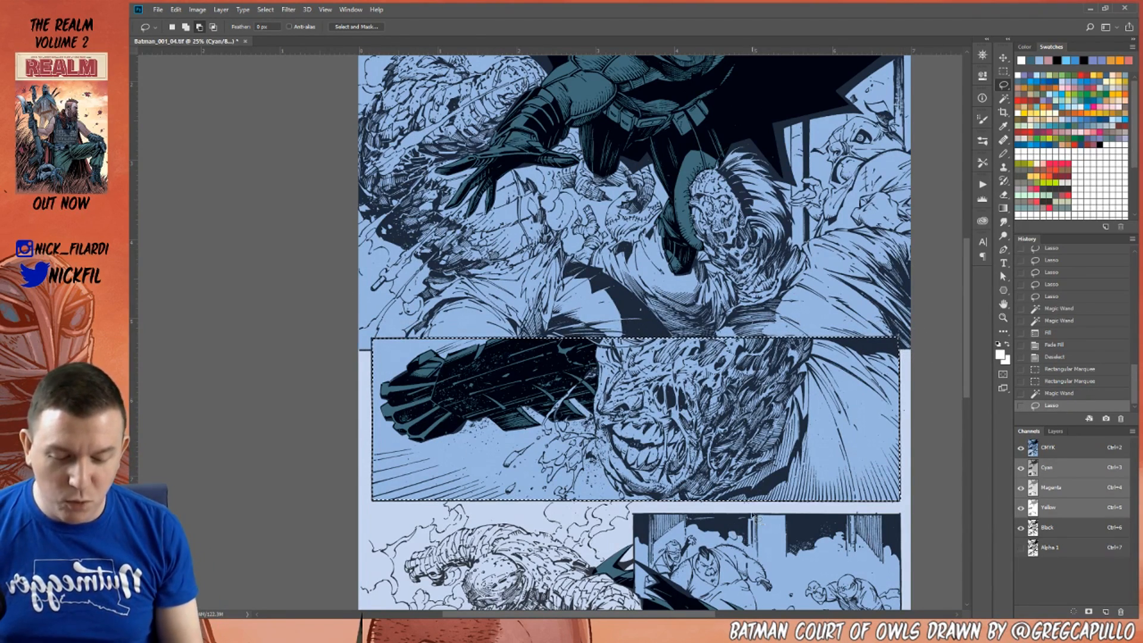
Choose a light sky blue swatch as the foreground colour for the wide second panel.
key(space)
mouse_move(686, 487)
mouse_down()
mouse_move(667, 474)
mouse_move(635, 358)
mouse_up()
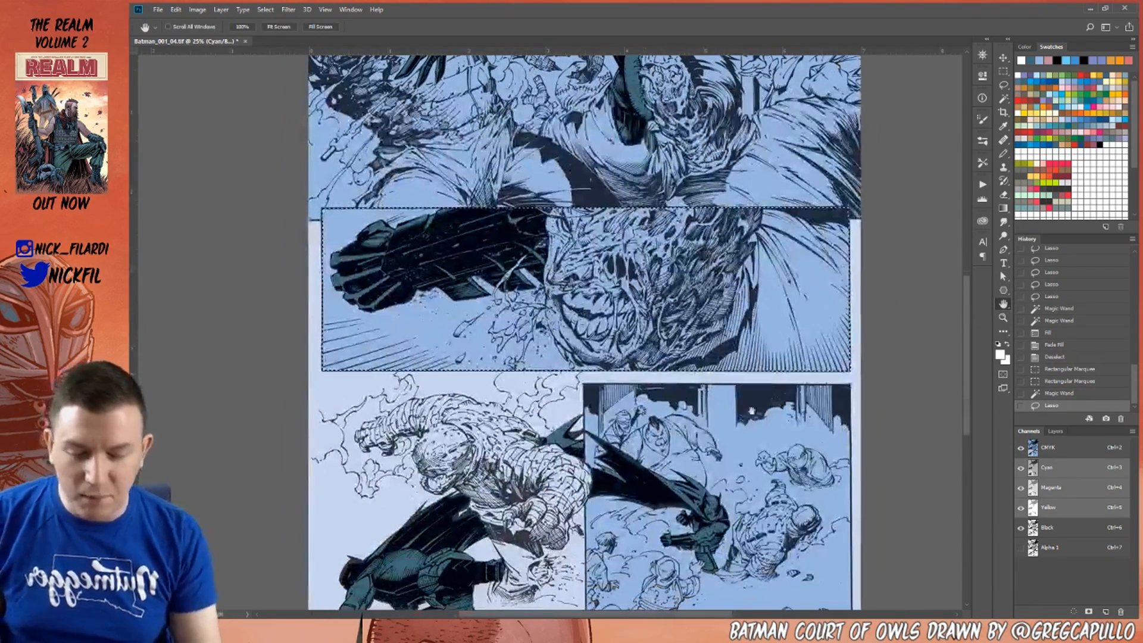
click(1074, 100)
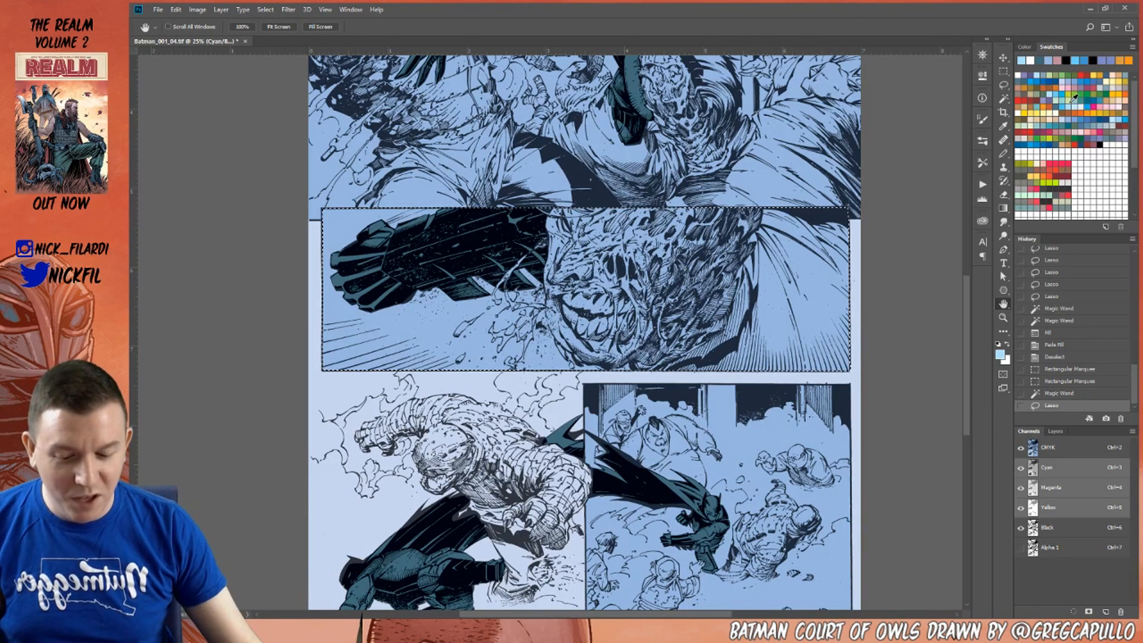
Try a faded light sky blue fill over the whole wide second panel, and revert it through the history.
key(alt+BackSpace)
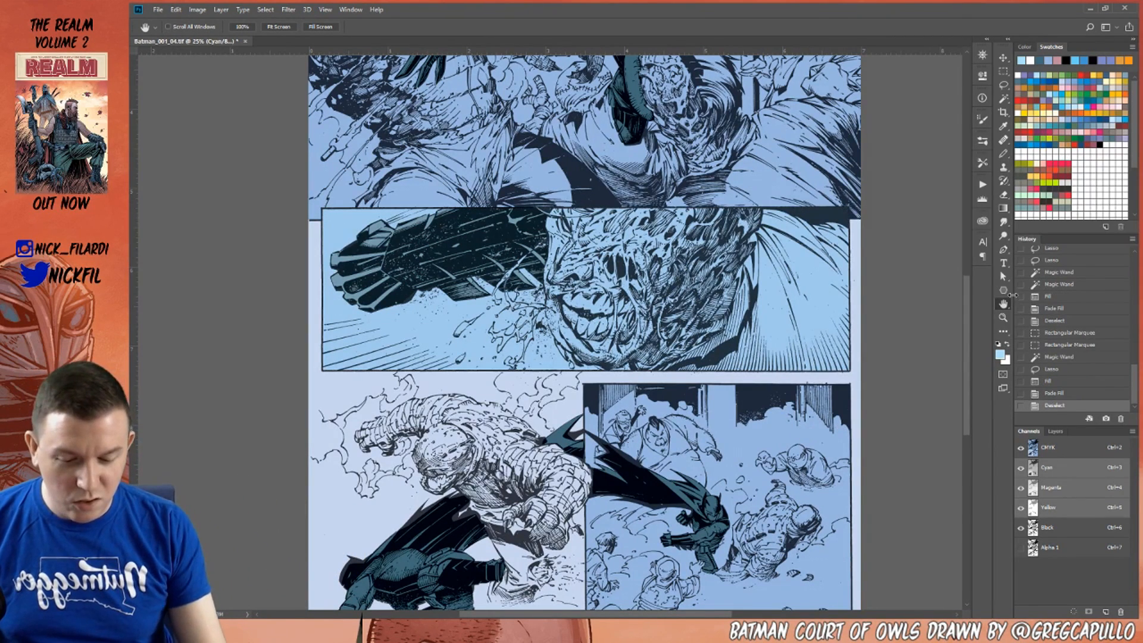
click(1063, 382)
Exclude Batman's teal arm from the wide panel selection with the Magic Wand and apply a faded light sky blue fill.
click(1003, 98)
shift+click(444, 235)
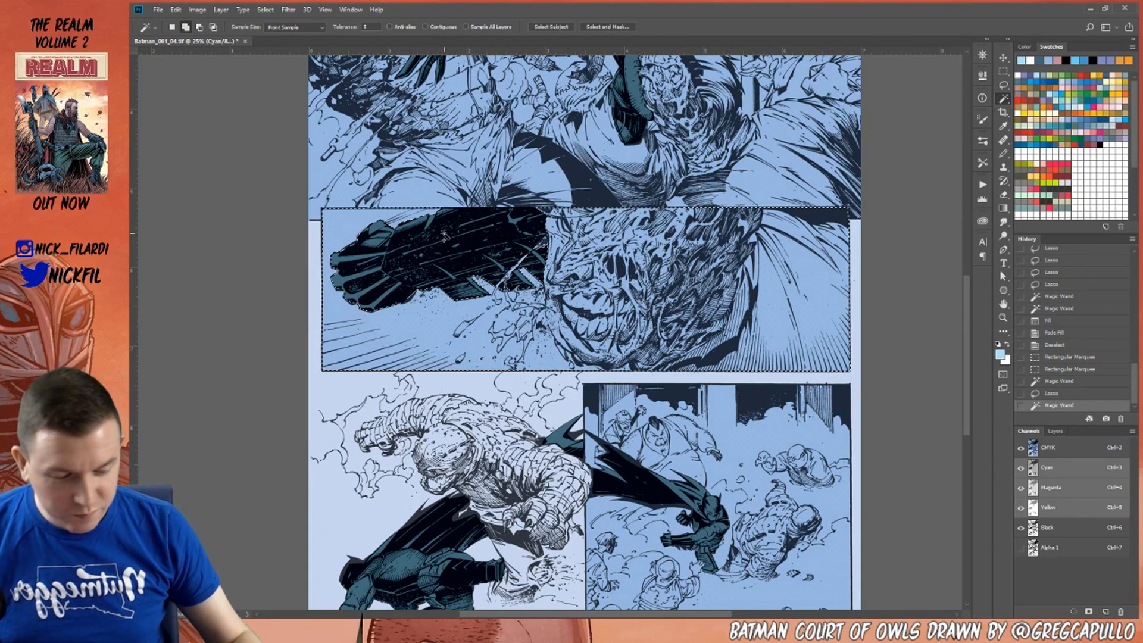
key(alt+BackSpace)
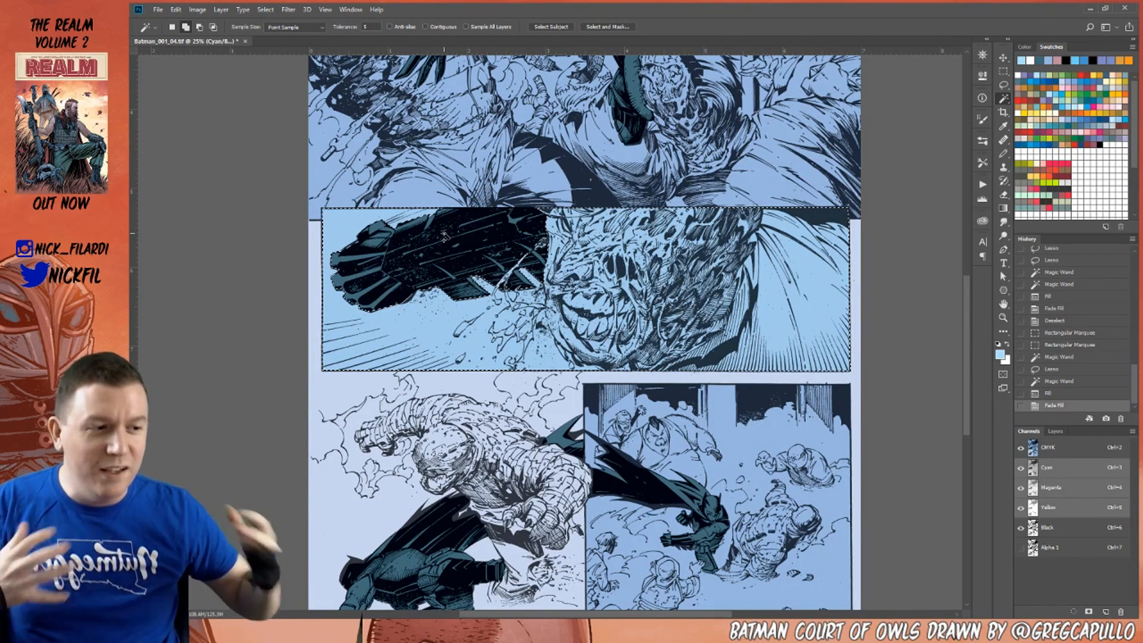
Deselect the wide second panel and sample Batman's dark teal as the foreground colour.
key(space)
drag(635, 183, 715, 468)
drag(679, 352, 741, 428)
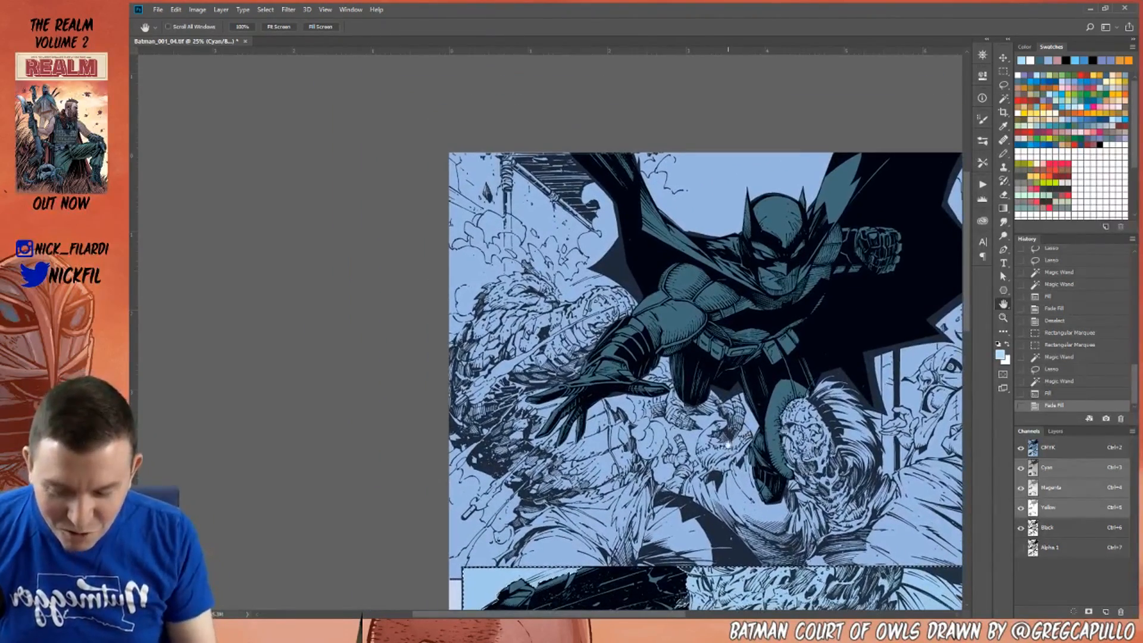
key(ctrl+d)
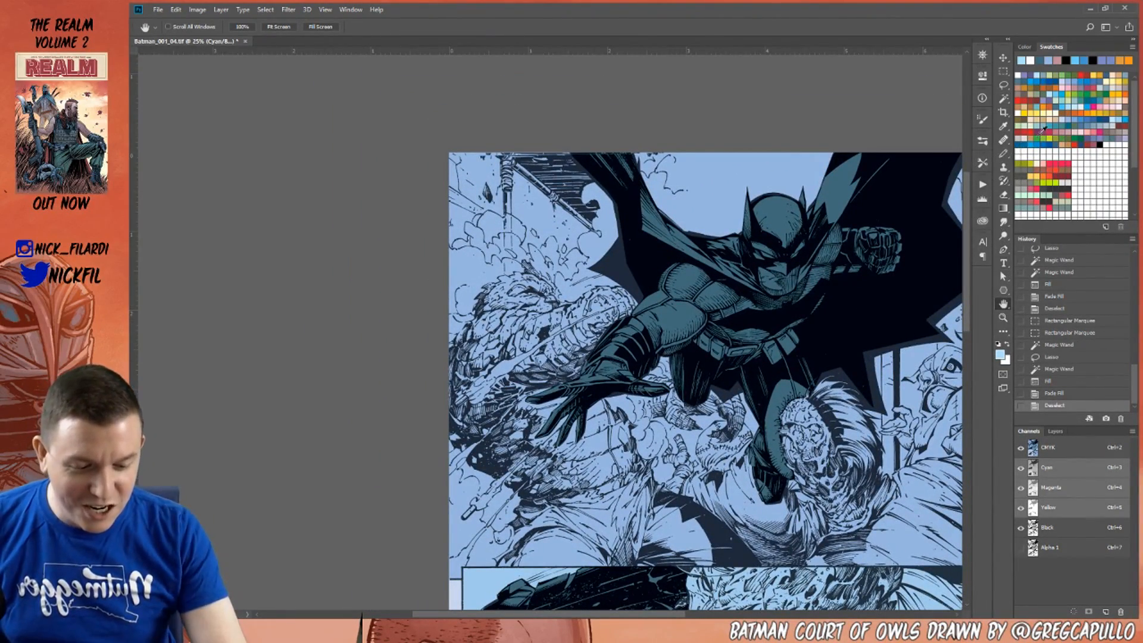
click(1003, 153)
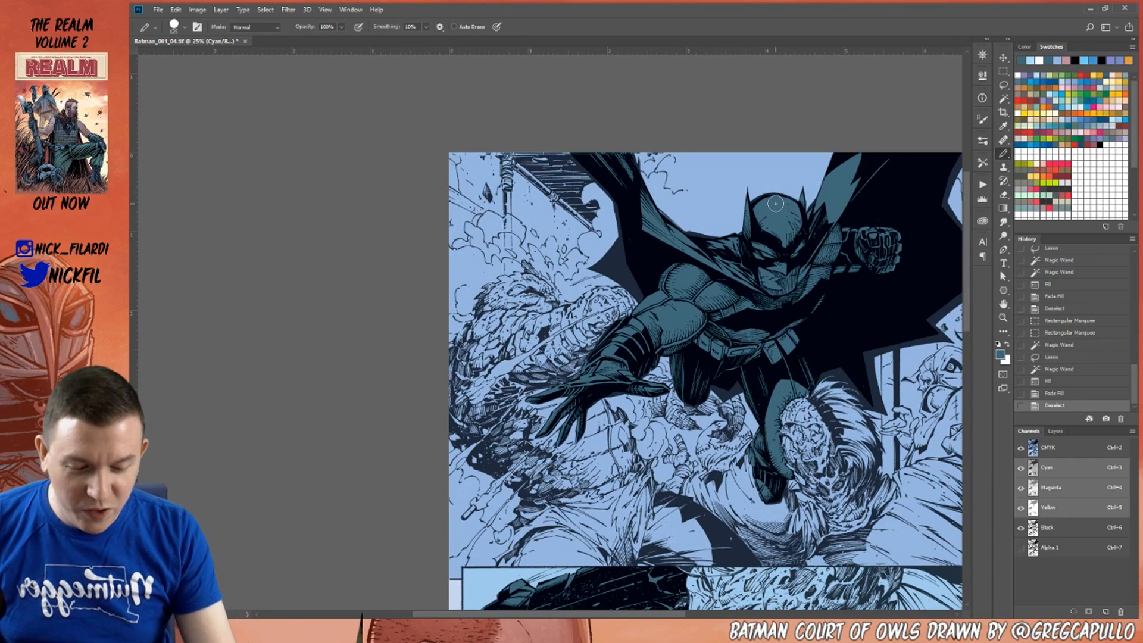
Lasso the wall area above the dust clouds in the splash panel's upper-left corner.
click(1003, 317)
click(544, 233)
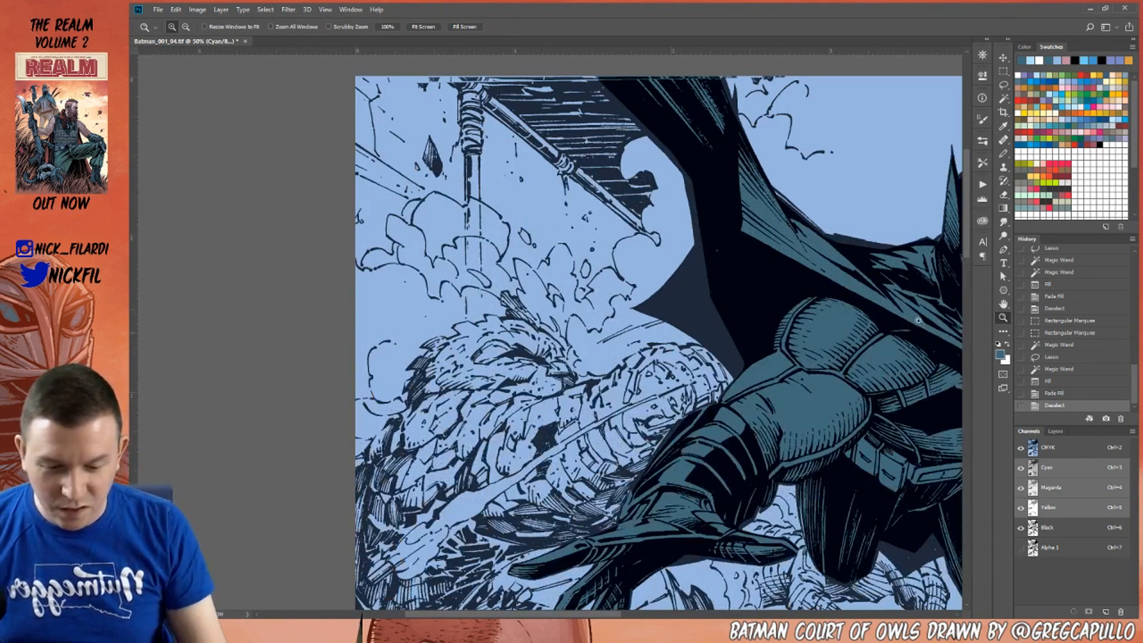
click(1003, 303)
drag(649, 280, 687, 410)
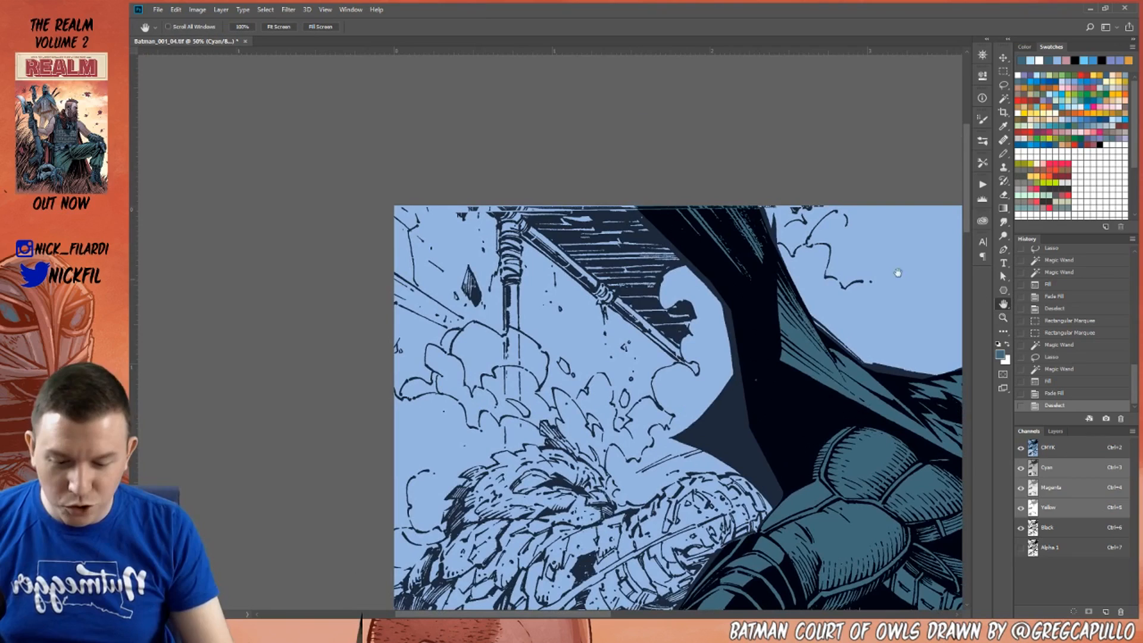
click(1003, 85)
mouse_move(435, 205)
mouse_down()
mouse_move(373, 356)
mouse_move(402, 403)
mouse_move(429, 386)
mouse_up()
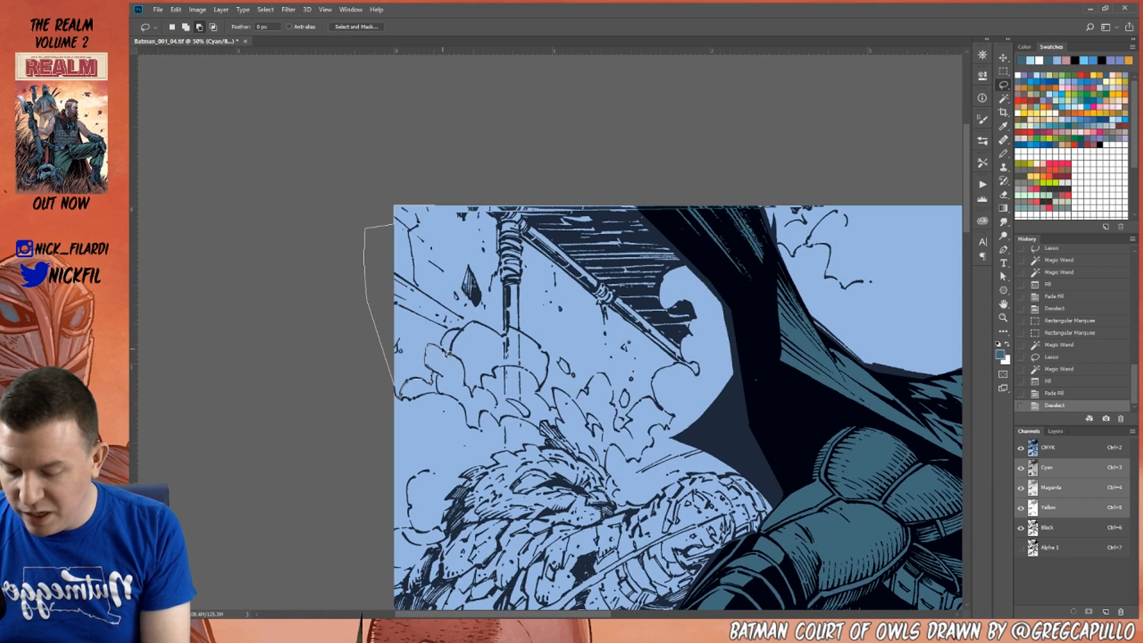
mouse_move(481, 325)
mouse_down()
mouse_move(517, 324)
mouse_move(499, 336)
mouse_move(545, 352)
mouse_up()
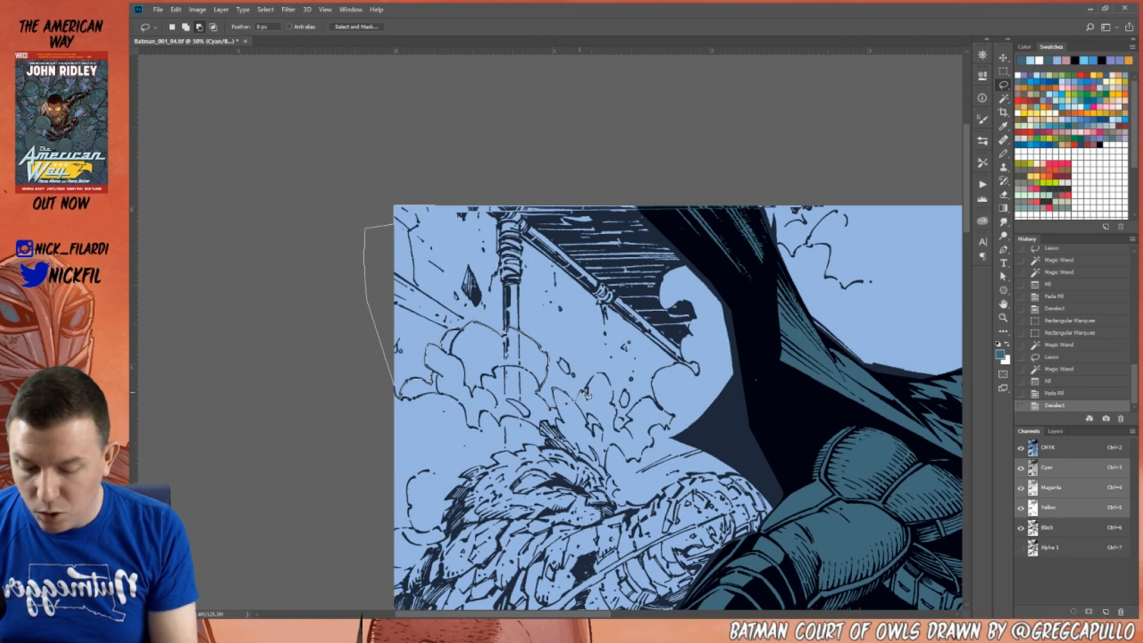
mouse_move(604, 377)
mouse_down()
mouse_move(605, 260)
mouse_move(521, 194)
mouse_up()
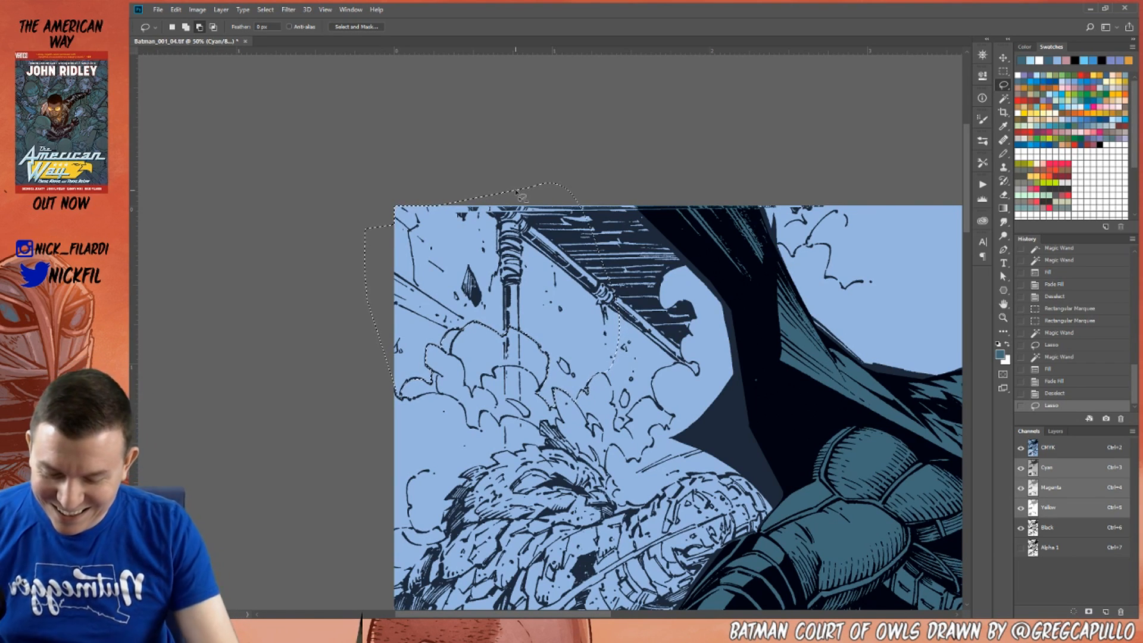
Add the dark ceiling area beside Batman's cape and the wall down to the dust clouds to the Lasso selection.
mouse_move(634, 205)
mouse_down()
mouse_move(640, 179)
mouse_move(704, 225)
mouse_move(692, 262)
mouse_move(665, 285)
mouse_move(671, 307)
mouse_move(686, 308)
mouse_move(695, 370)
mouse_up()
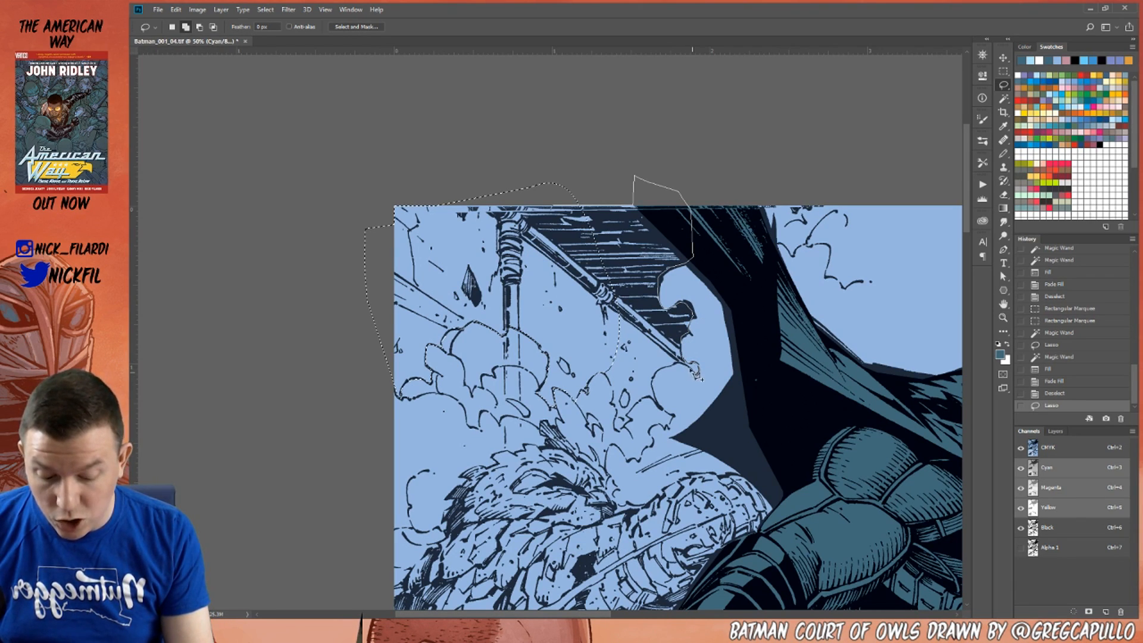
drag(680, 373, 664, 375)
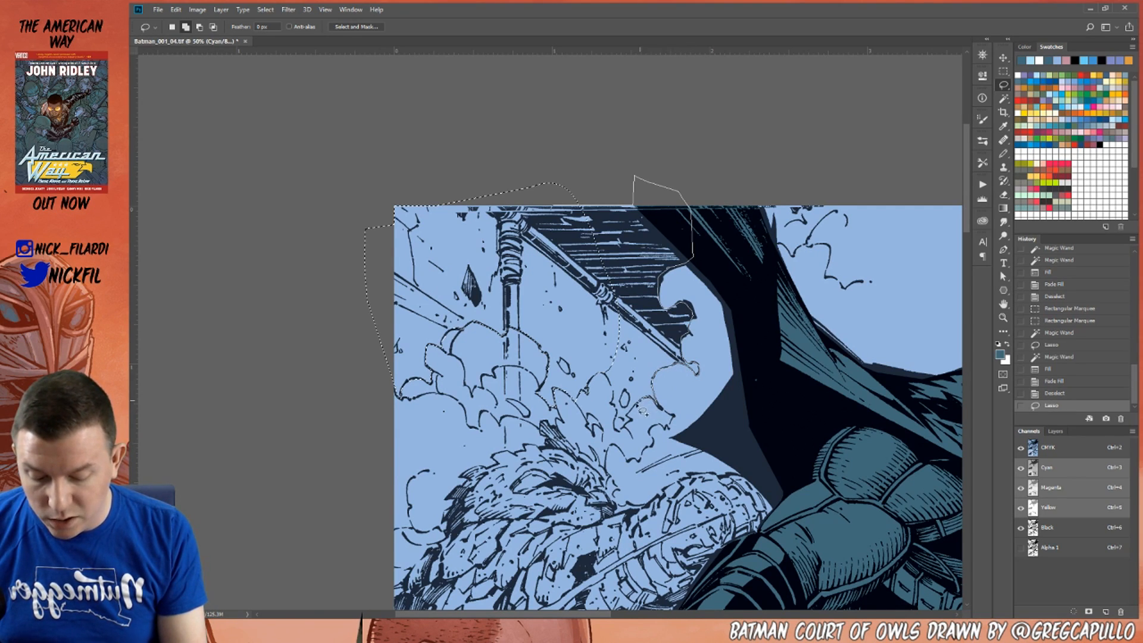
drag(631, 423, 633, 433)
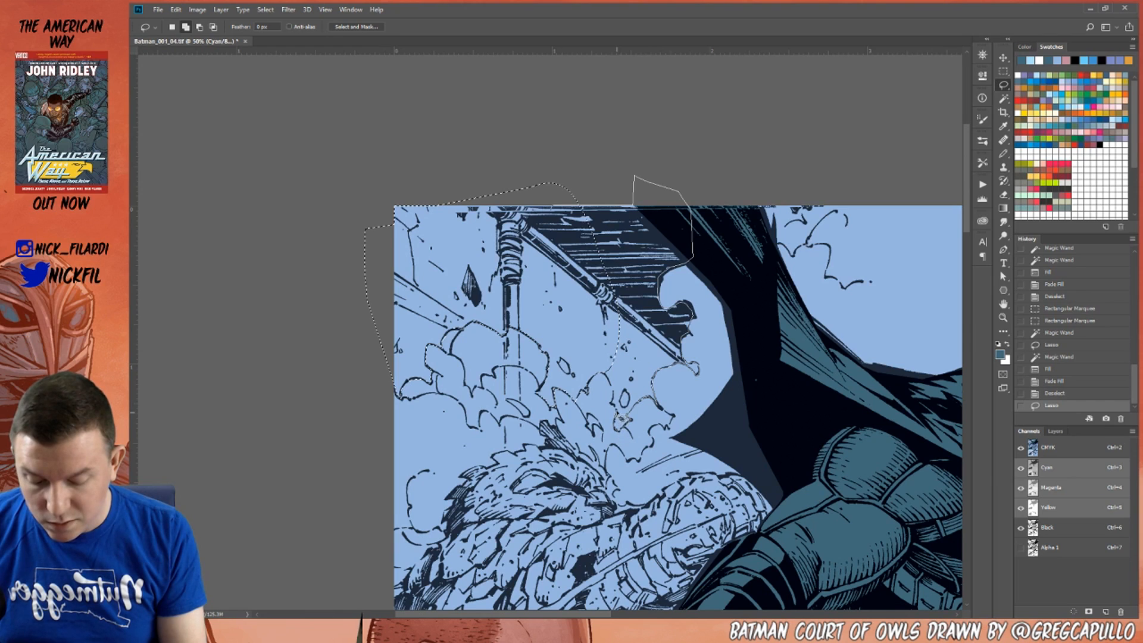
drag(562, 252, 561, 253)
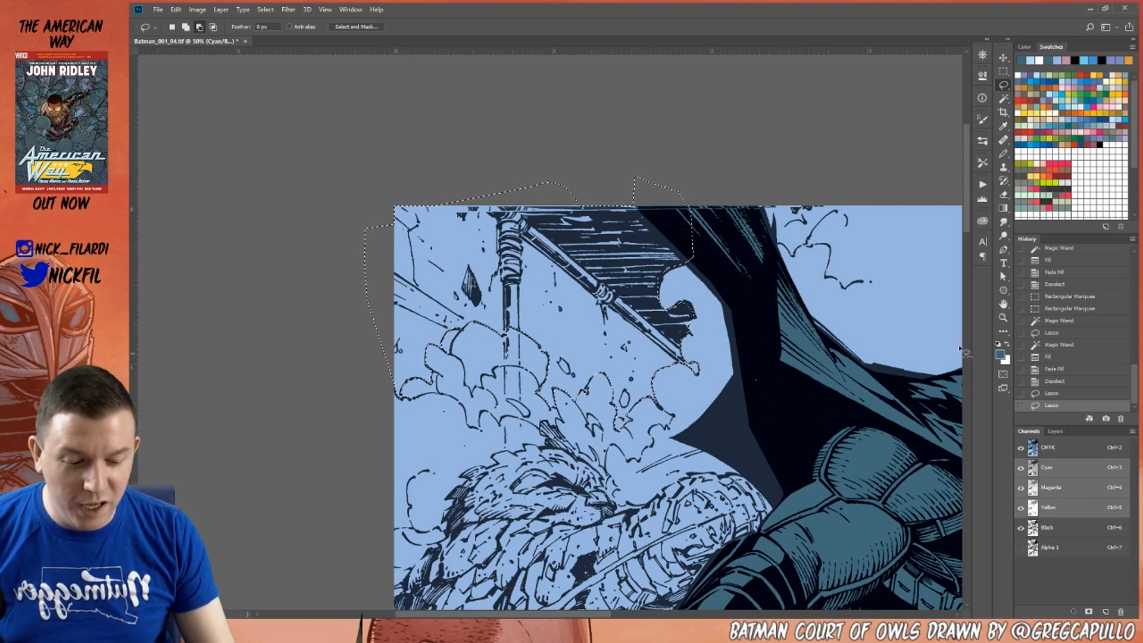
Subtract the small debris pieces from the wall selection, apply a faded dark teal fill, and deselect.
key(z)
key(alt)
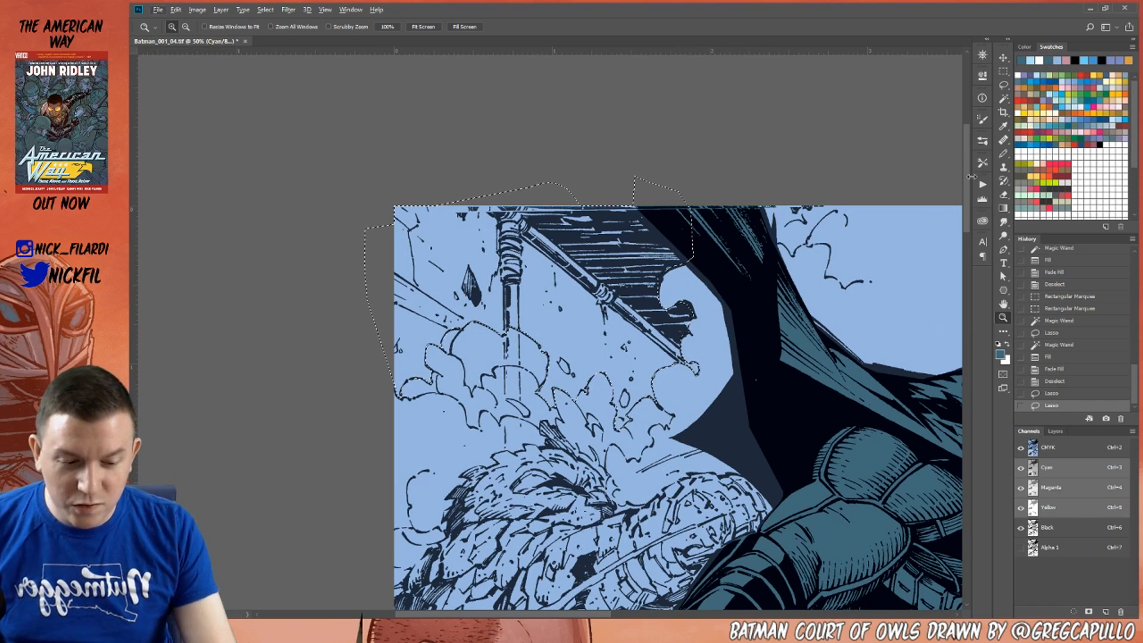
click(1004, 85)
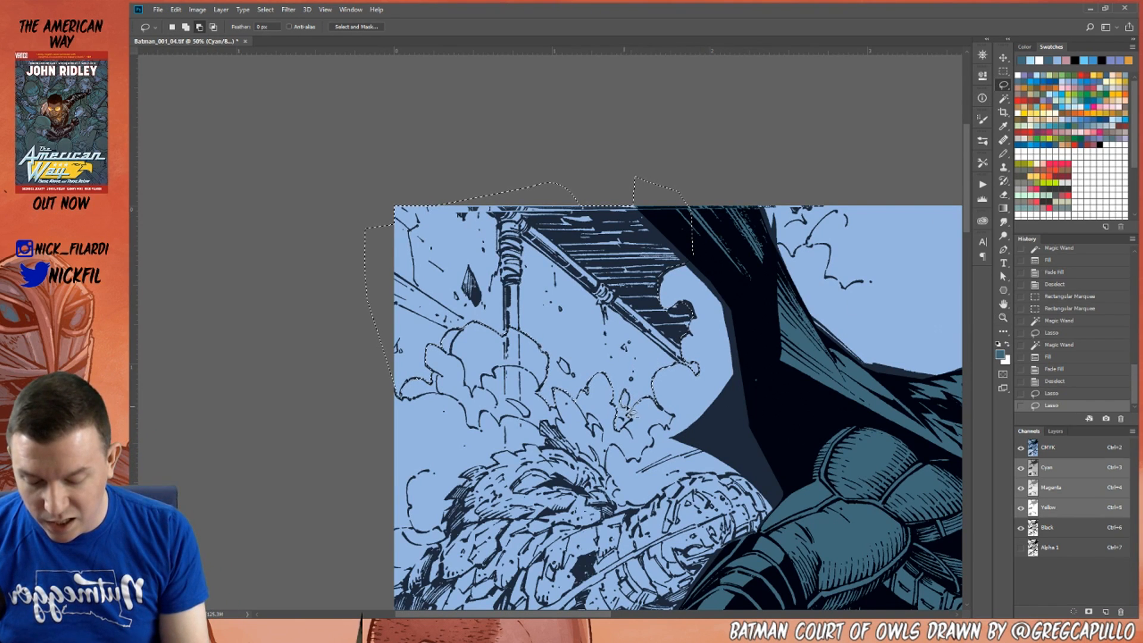
drag(628, 395, 564, 358)
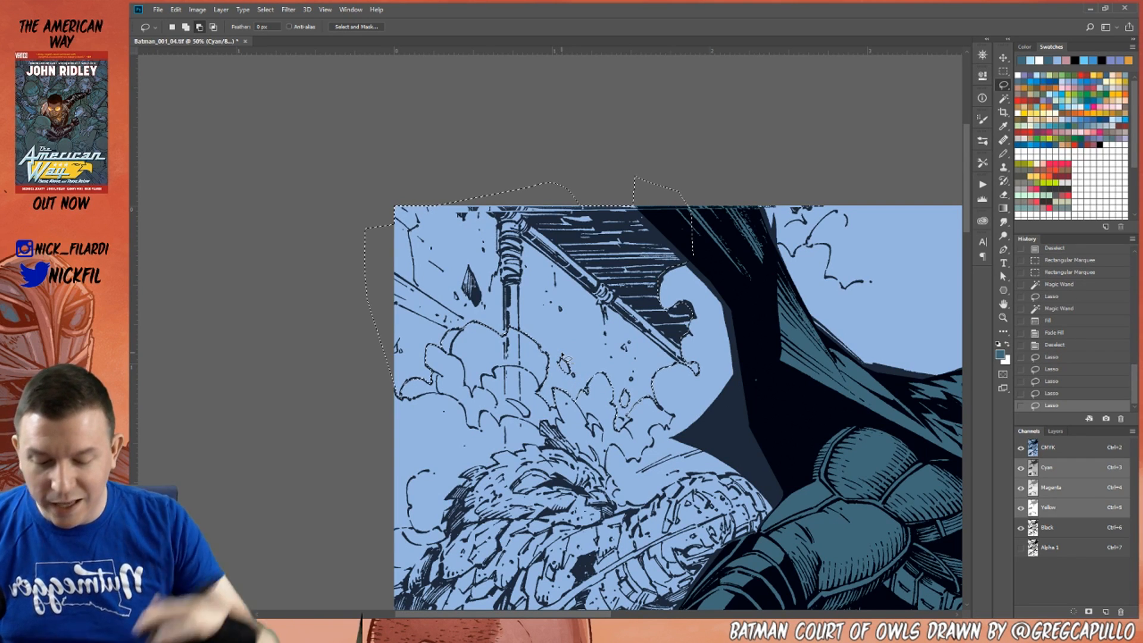
key(alt+BackSpace)
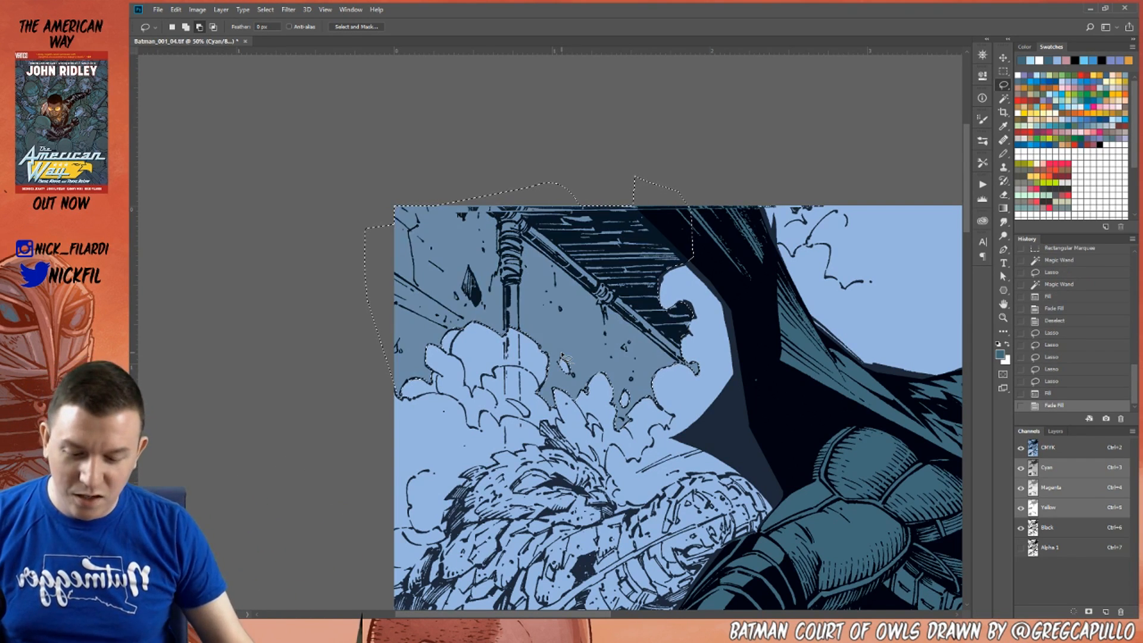
key(ctrl+d)
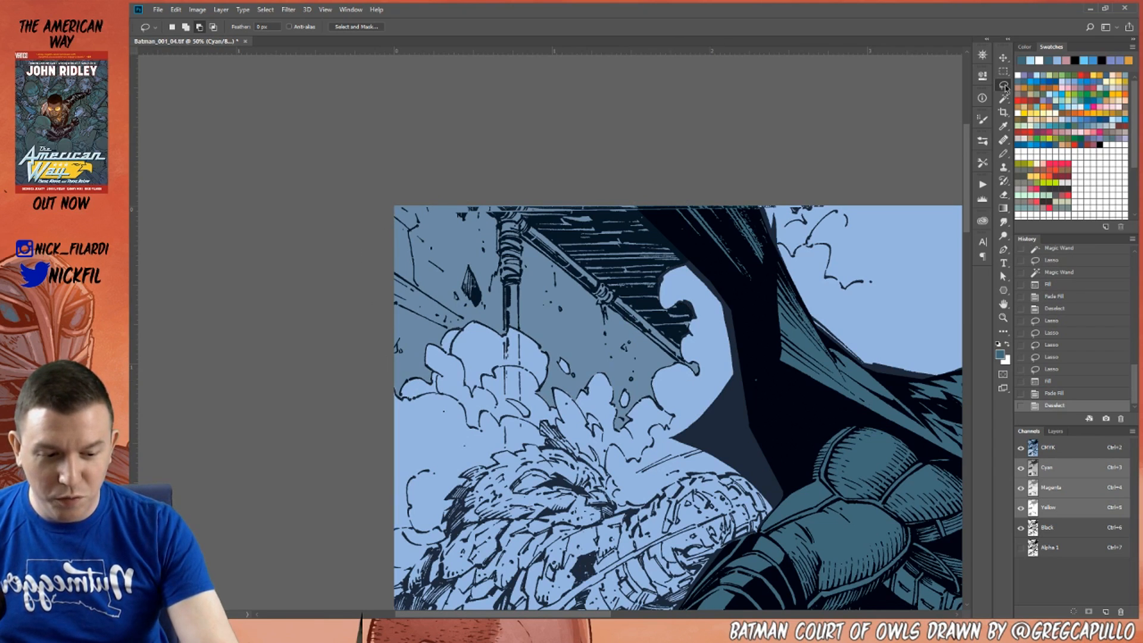
Restore the wall selection and subtract everything around the wooden post and slanted beam with the Lasso.
key(ctrl+z)
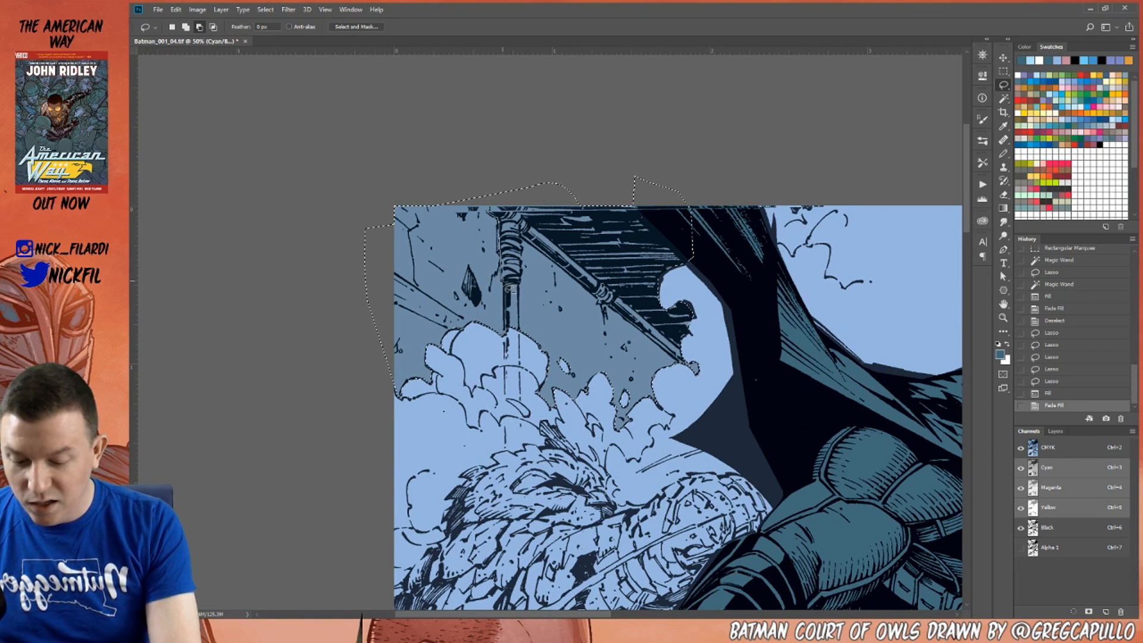
mouse_move(511, 377)
mouse_down()
mouse_move(417, 440)
mouse_move(379, 189)
mouse_move(505, 202)
mouse_up()
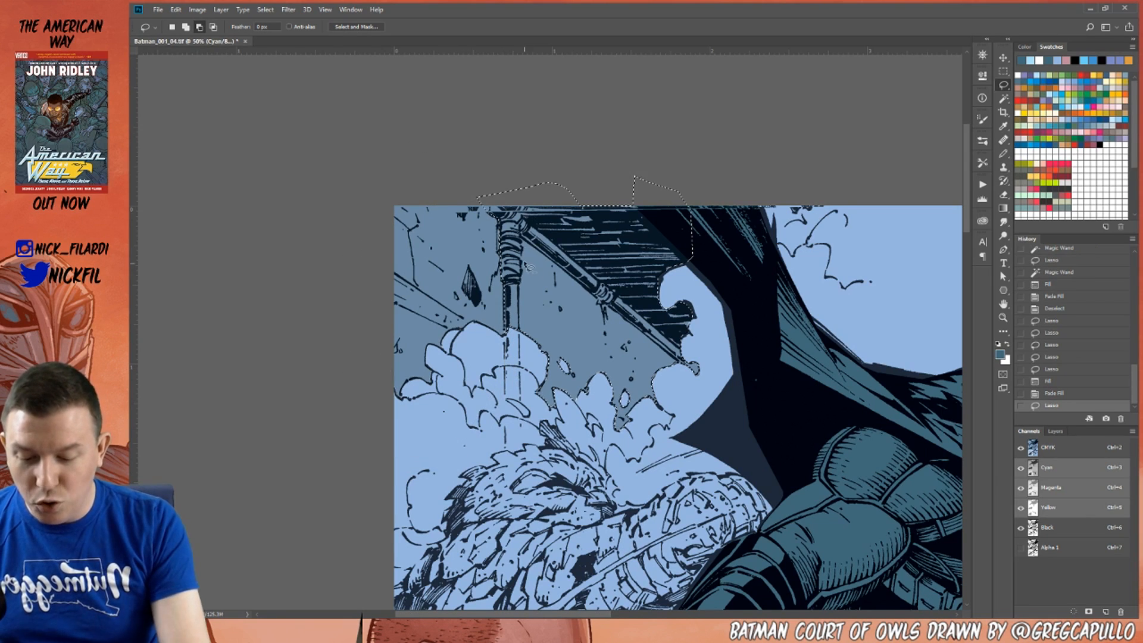
mouse_move(524, 290)
mouse_down()
mouse_move(524, 374)
mouse_move(547, 472)
mouse_move(676, 471)
mouse_move(691, 370)
mouse_up()
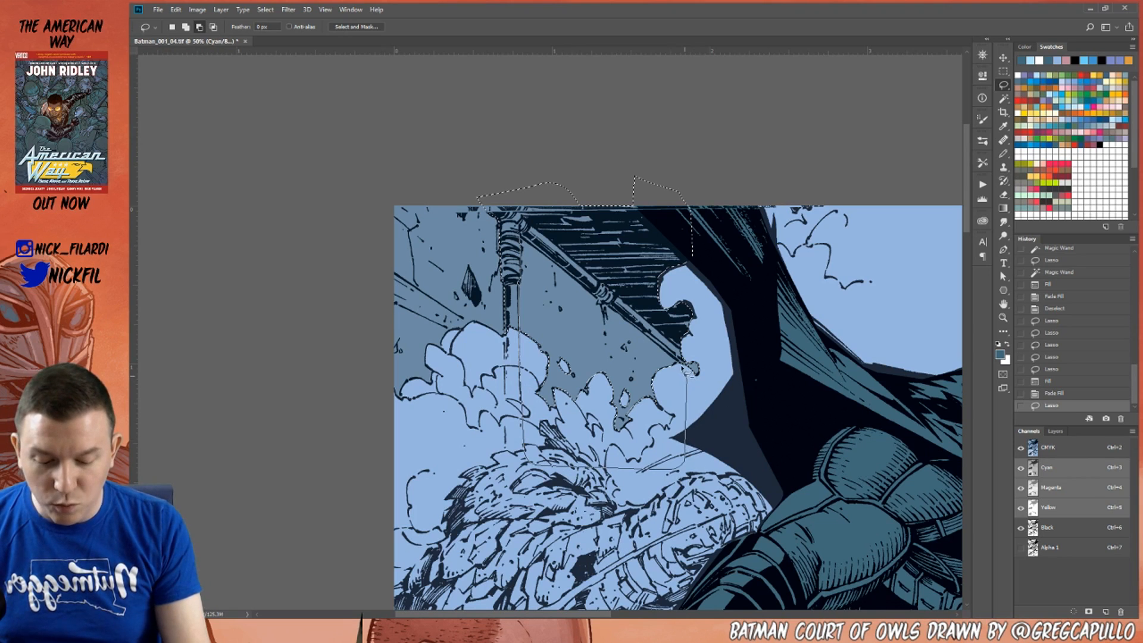
drag(626, 325, 522, 235)
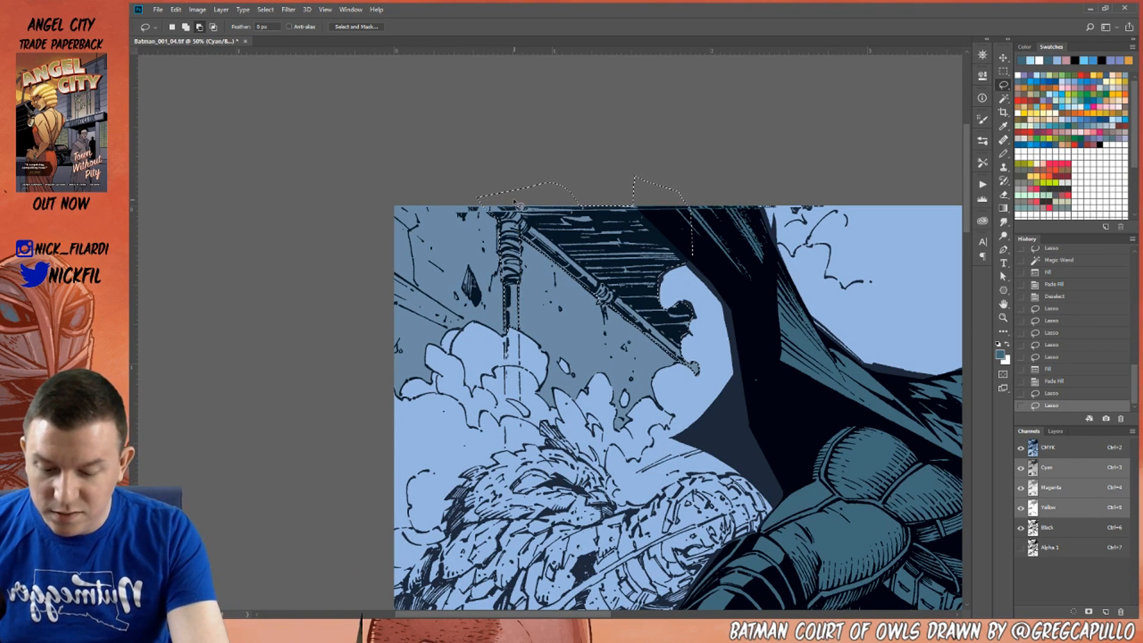
drag(698, 367, 629, 145)
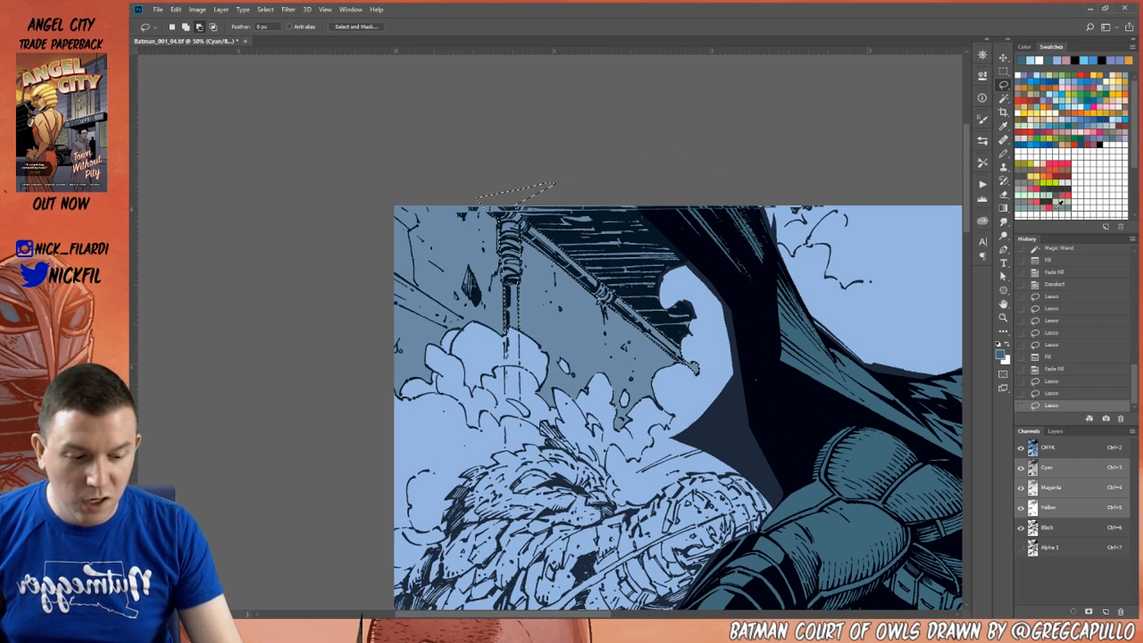
Choose a pale blue swatch, apply it as a faded fill to the post and beam, and deselect.
click(1065, 111)
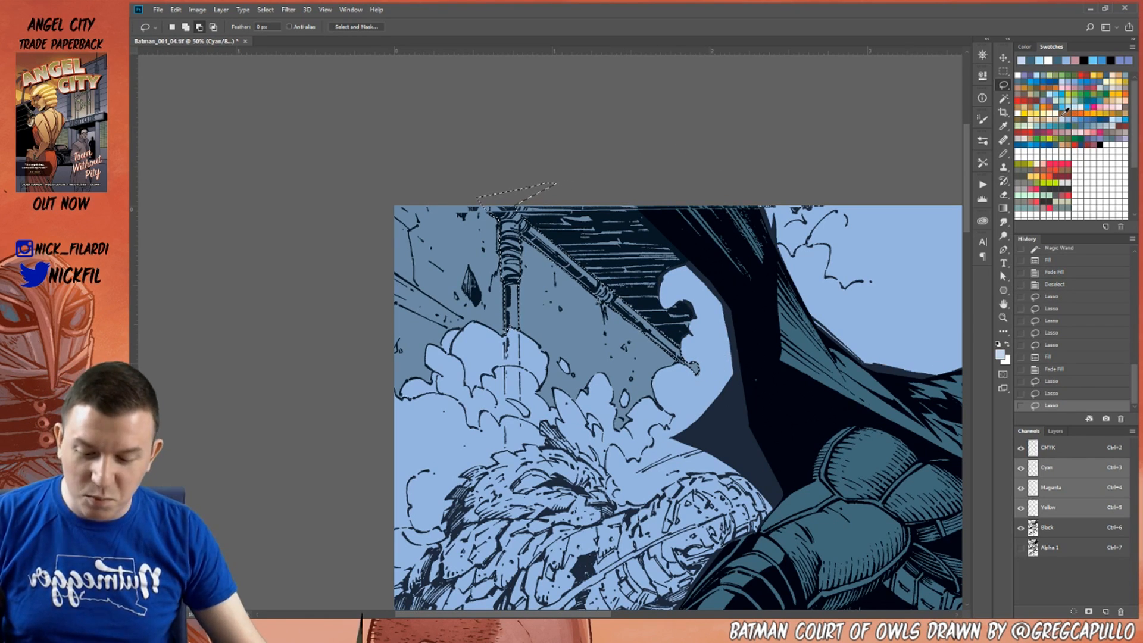
key(alt+BackSpace)
key(ctrl+d)
Restore the post and beam selection, paint their rope bindings pale blue with the Pencil, and deselect.
click(1003, 317)
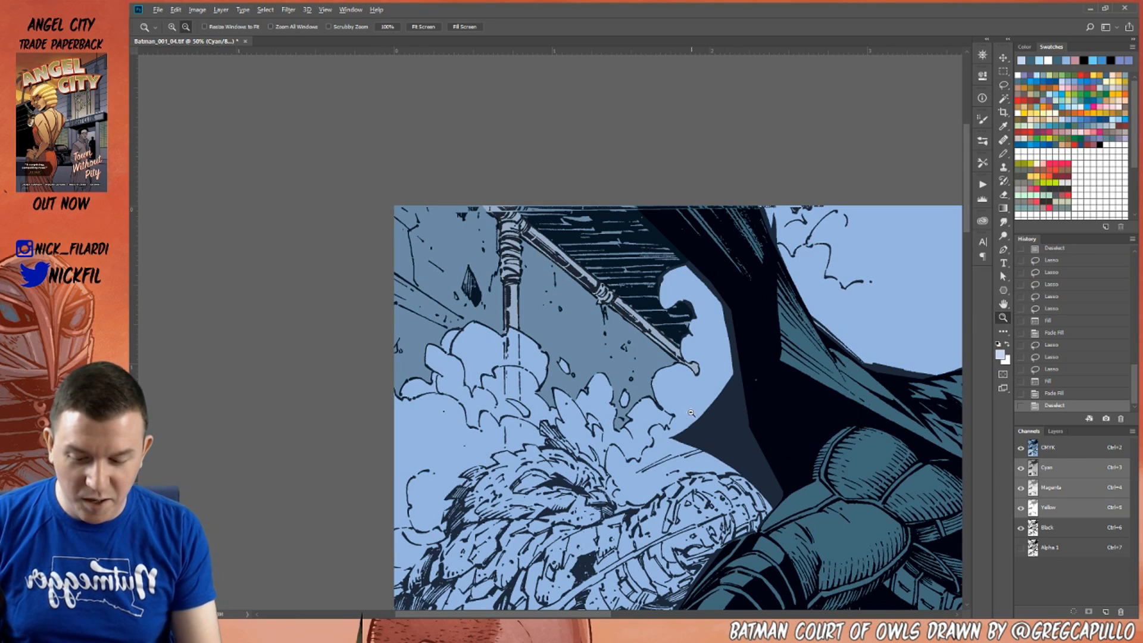
click(690, 412)
key(ctrl+z)
key(b)
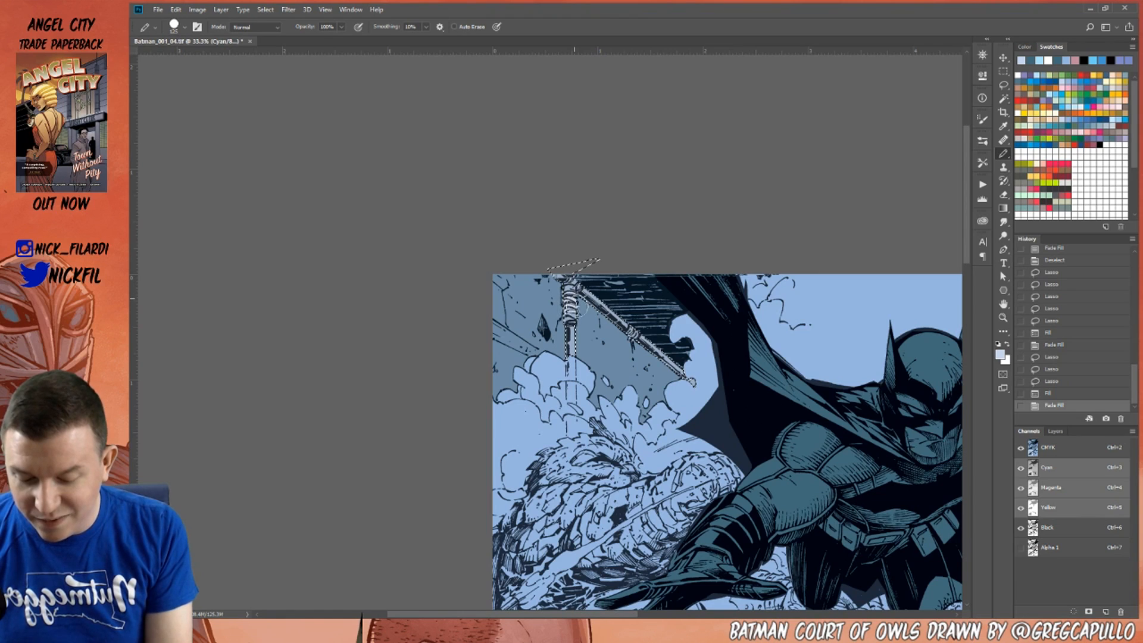
drag(573, 316, 573, 336)
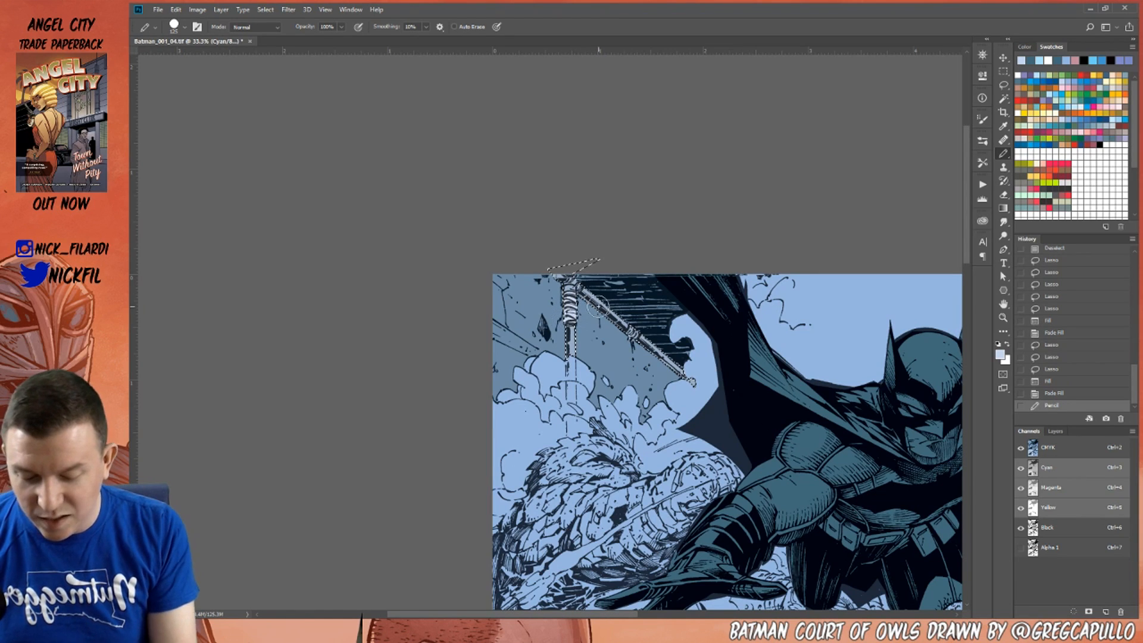
click(633, 337)
key(ctrl+d)
Select the splash panel's blue base colour with the Magic Wand.
click(1003, 304)
mouse_move(773, 473)
mouse_down()
mouse_move(739, 441)
mouse_move(651, 412)
mouse_up()
key(ctrl+r)
click(1003, 317)
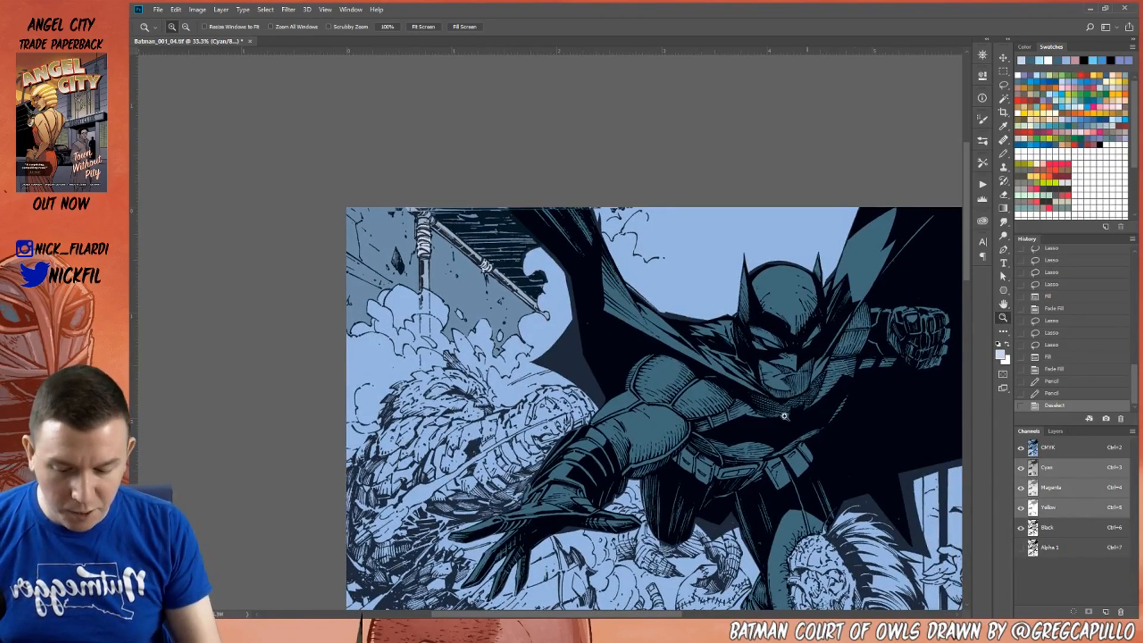
alt+click(652, 467)
click(1004, 303)
drag(855, 578, 722, 446)
click(1003, 98)
click(818, 181)
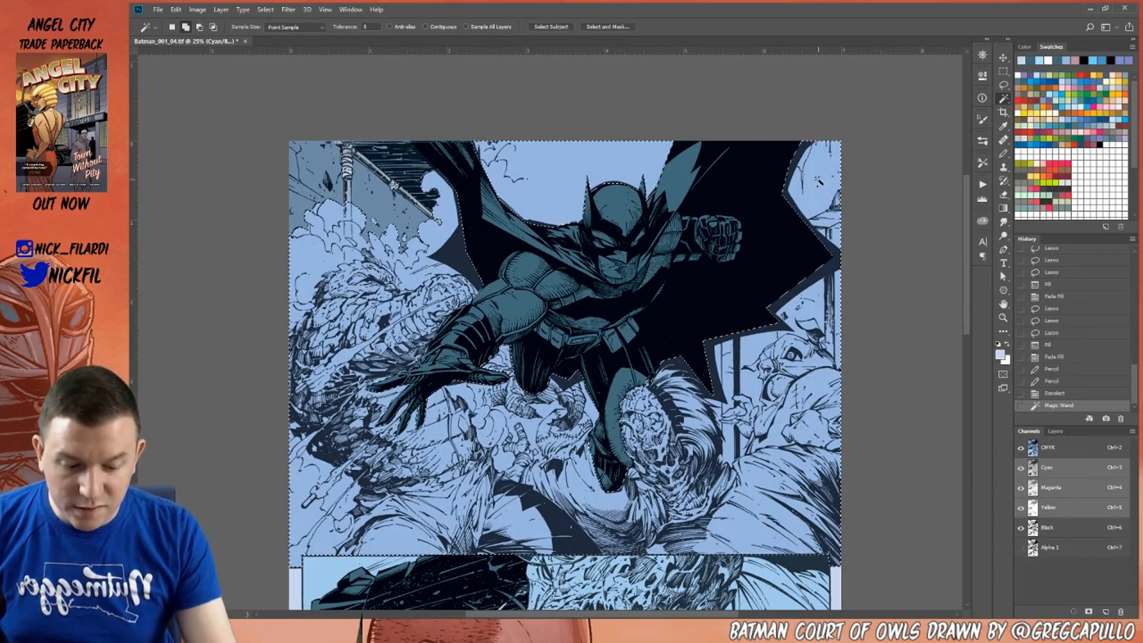
Subtract the lower part of the lower-right panel from the Magic Wand selection with the Lasso.
click(1004, 304)
drag(761, 500, 782, 138)
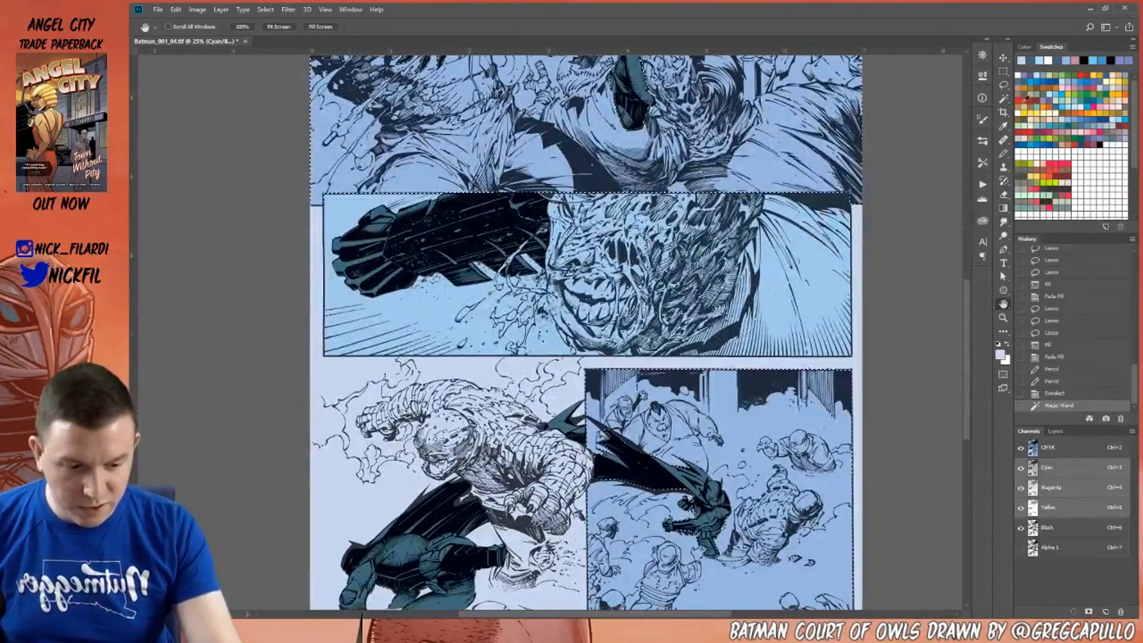
key(ctrl+z)
click(1003, 85)
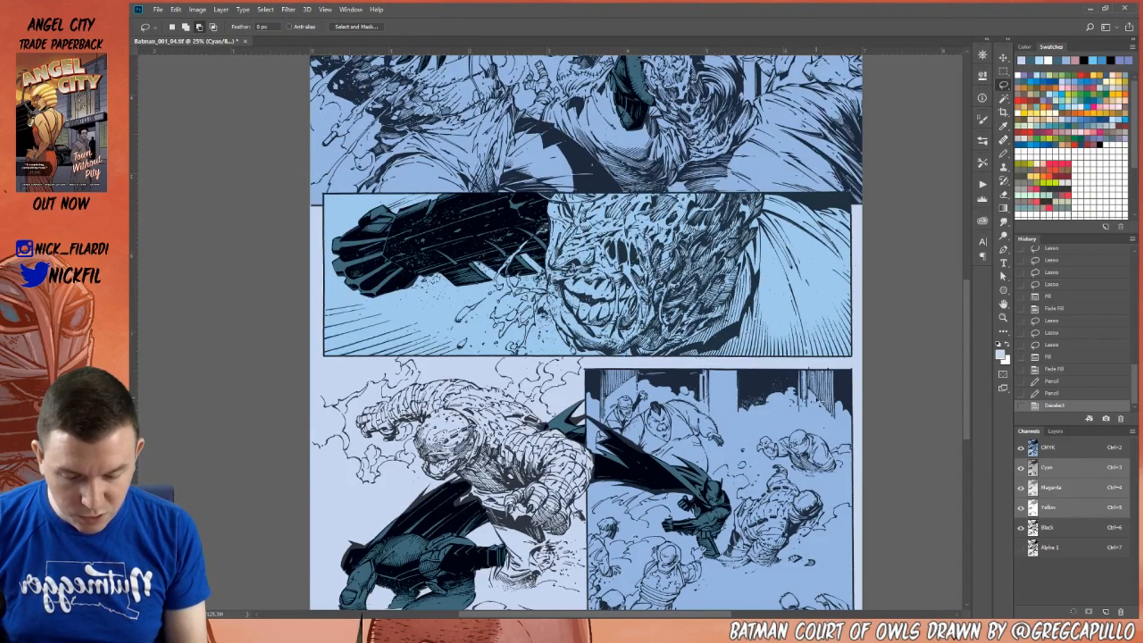
key(ctrl+z)
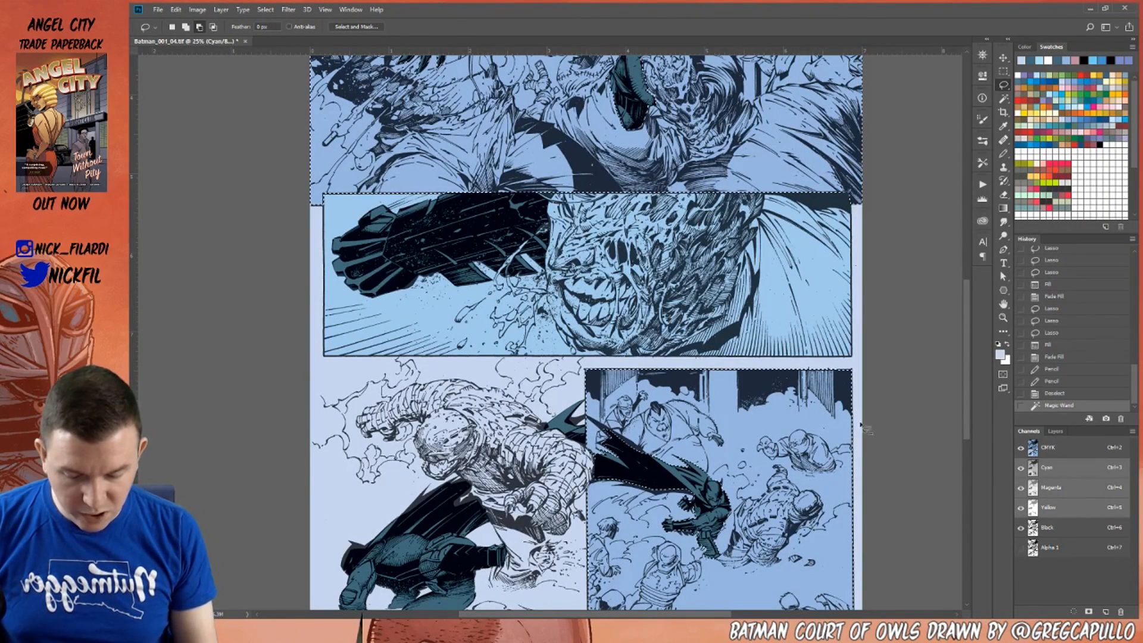
drag(666, 463, 606, 603)
mouse_move(673, 460)
mouse_down()
mouse_move(881, 530)
mouse_move(564, 542)
mouse_up()
click(1004, 304)
drag(899, 385, 841, 275)
key(l)
drag(602, 594, 824, 479)
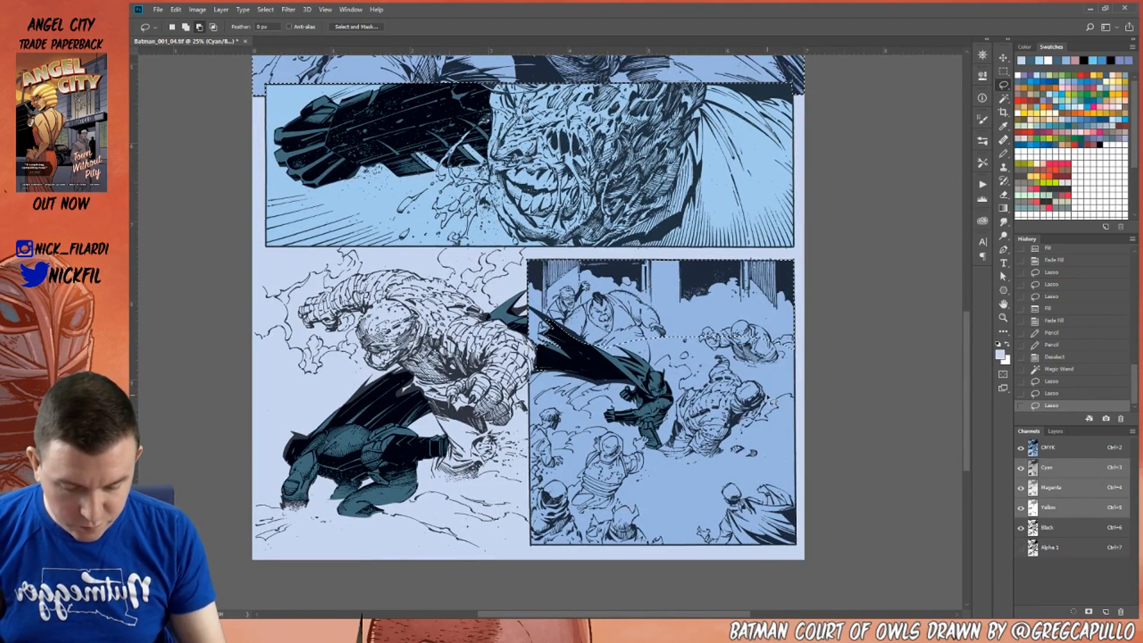
Subtract the dark opening between the central and right-hand pillars and the area beyond the right-hand pillar from the selection with the Lasso.
click(1003, 318)
click(746, 326)
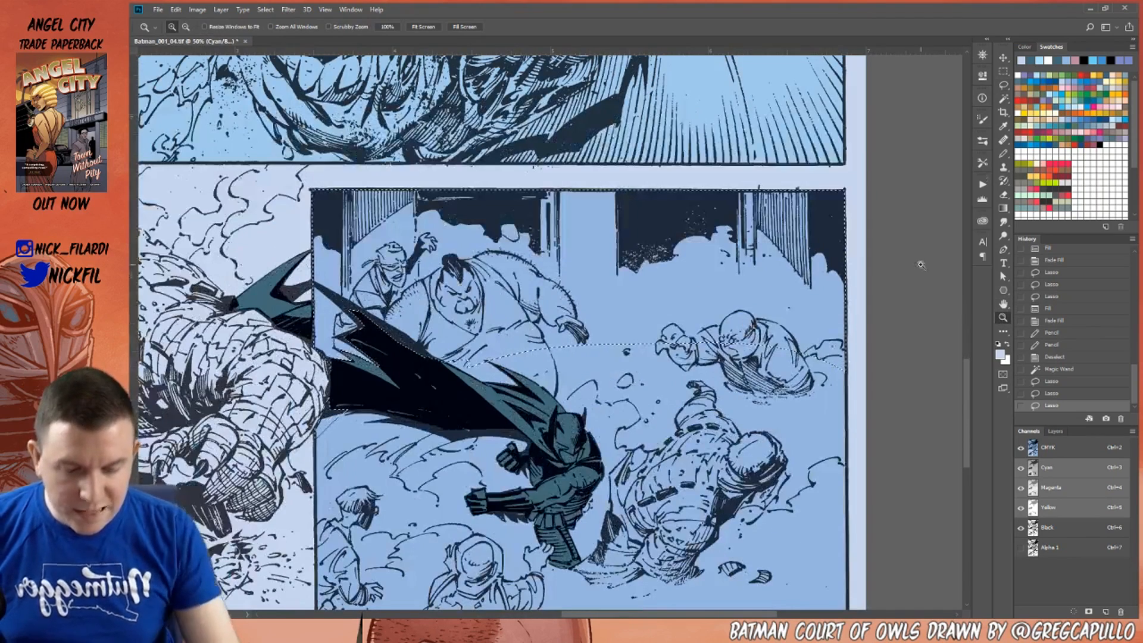
key(l)
mouse_move(625, 262)
mouse_down()
mouse_move(615, 365)
mouse_move(723, 381)
mouse_up()
mouse_move(737, 299)
mouse_down()
mouse_move(739, 218)
mouse_move(706, 197)
mouse_move(623, 243)
mouse_up()
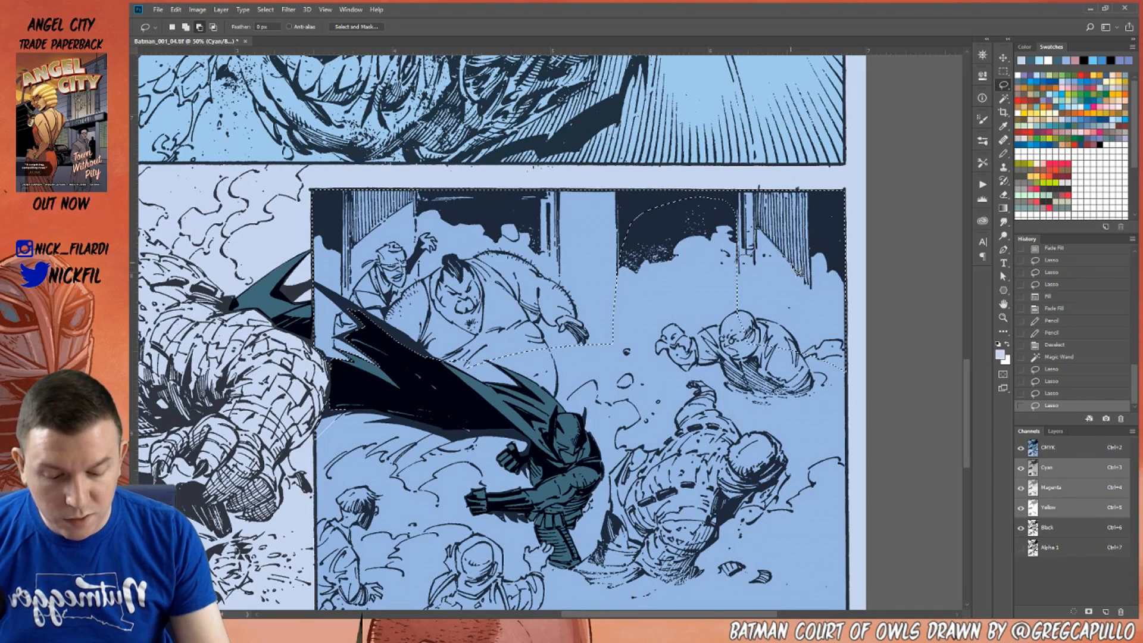
mouse_move(815, 284)
mouse_down()
mouse_move(821, 250)
mouse_move(881, 380)
mouse_move(685, 347)
mouse_up()
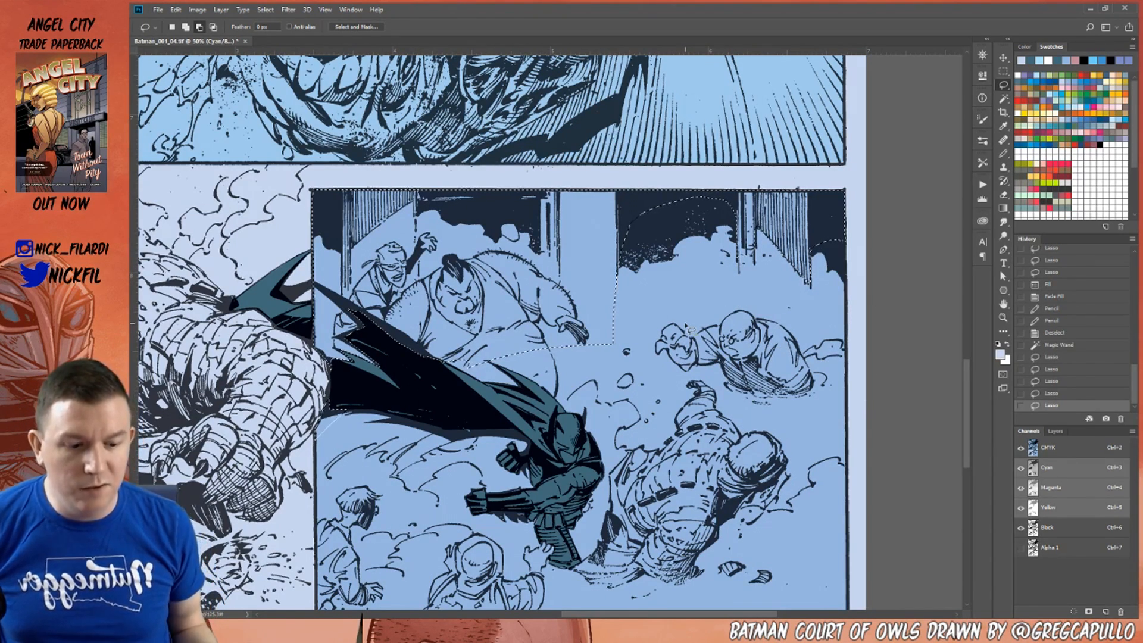
Subtract the opening between the left and central pillars with the Lasso, and trim the central pillar's selection along the smoke at its base.
key(h)
mouse_move(861, 331)
mouse_down()
mouse_move(960, 373)
mouse_move(995, 408)
mouse_up()
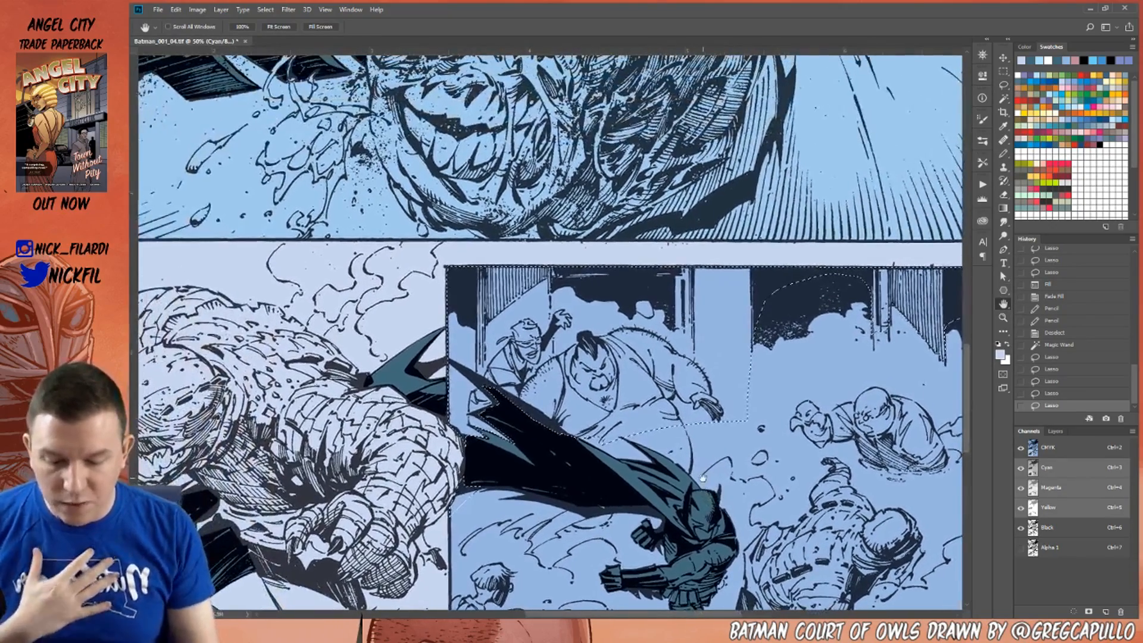
click(1004, 86)
mouse_move(552, 274)
mouse_down()
mouse_move(561, 451)
mouse_move(583, 475)
mouse_move(663, 478)
mouse_move(681, 376)
mouse_move(679, 307)
mouse_up()
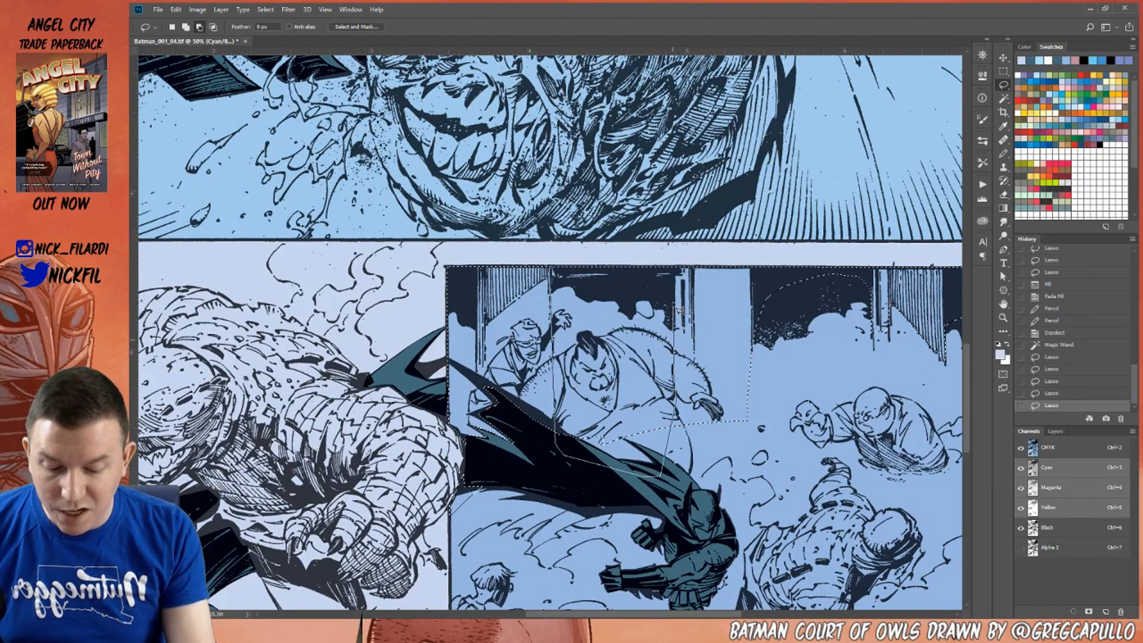
drag(603, 285, 595, 281)
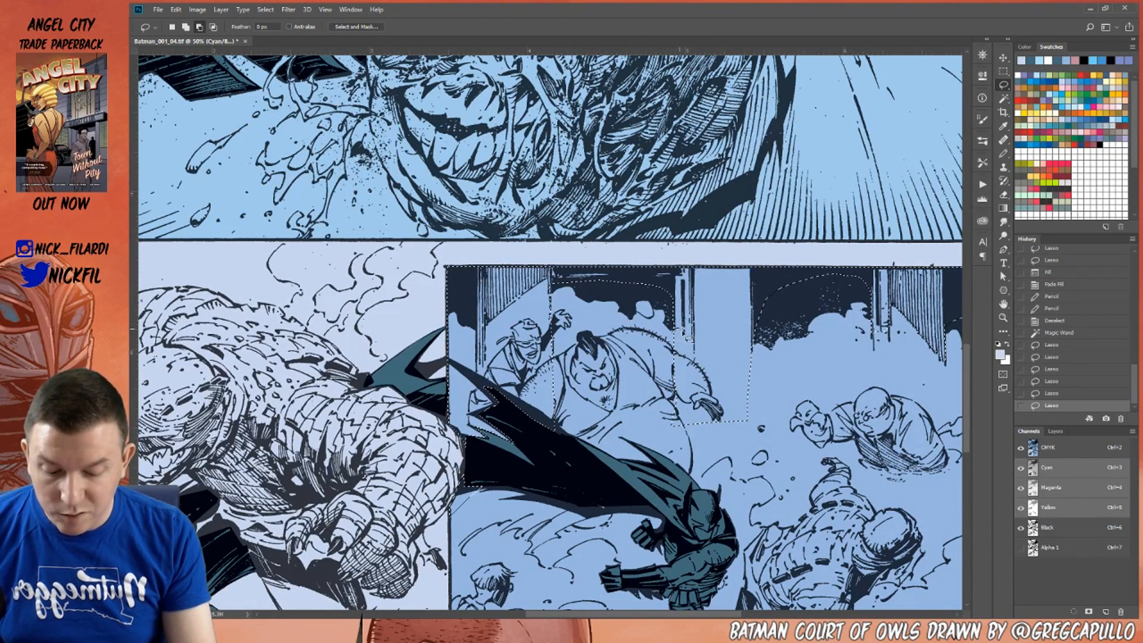
mouse_move(768, 372)
mouse_down()
mouse_move(664, 447)
mouse_move(626, 448)
mouse_move(649, 427)
mouse_up()
Subtract the area outside the left pillar and the cape remnants with the Lasso, and refine the selection along that pillar's upper edge.
click(1004, 303)
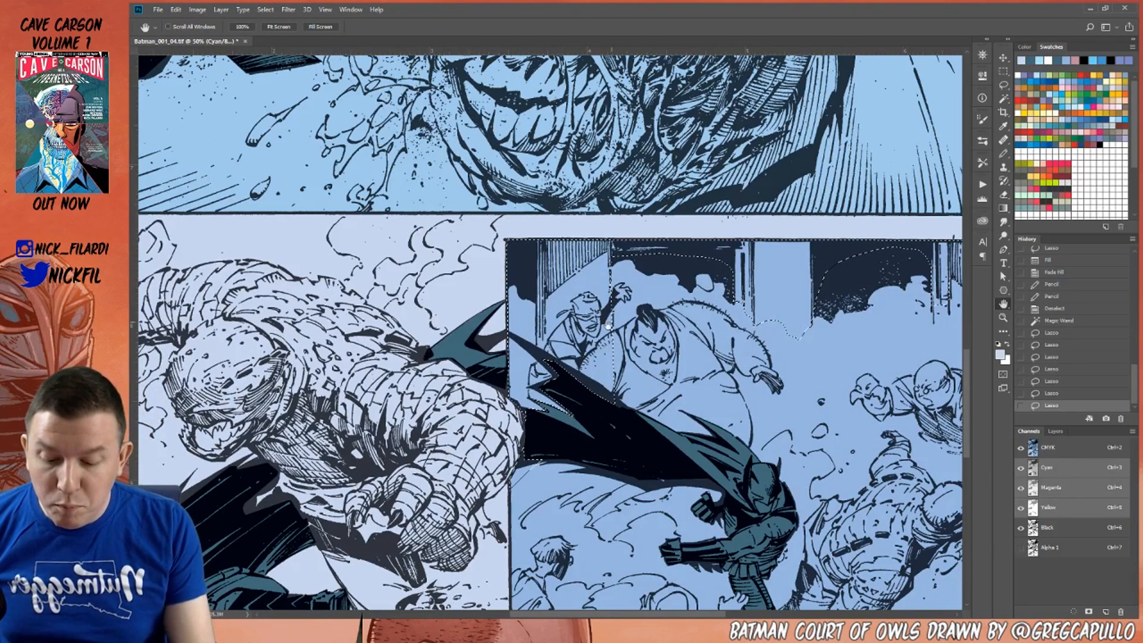
click(1004, 85)
mouse_move(540, 307)
mouse_down()
mouse_move(539, 460)
mouse_move(517, 490)
mouse_move(481, 360)
mouse_up()
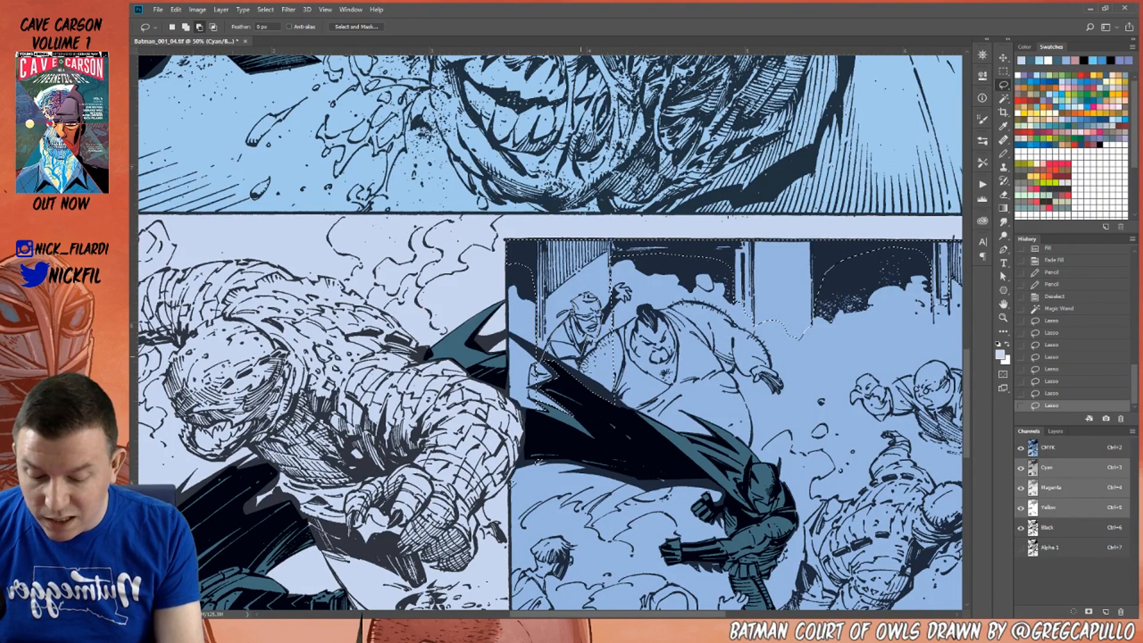
mouse_move(644, 387)
mouse_down()
mouse_move(554, 519)
mouse_move(531, 454)
mouse_move(557, 430)
mouse_up()
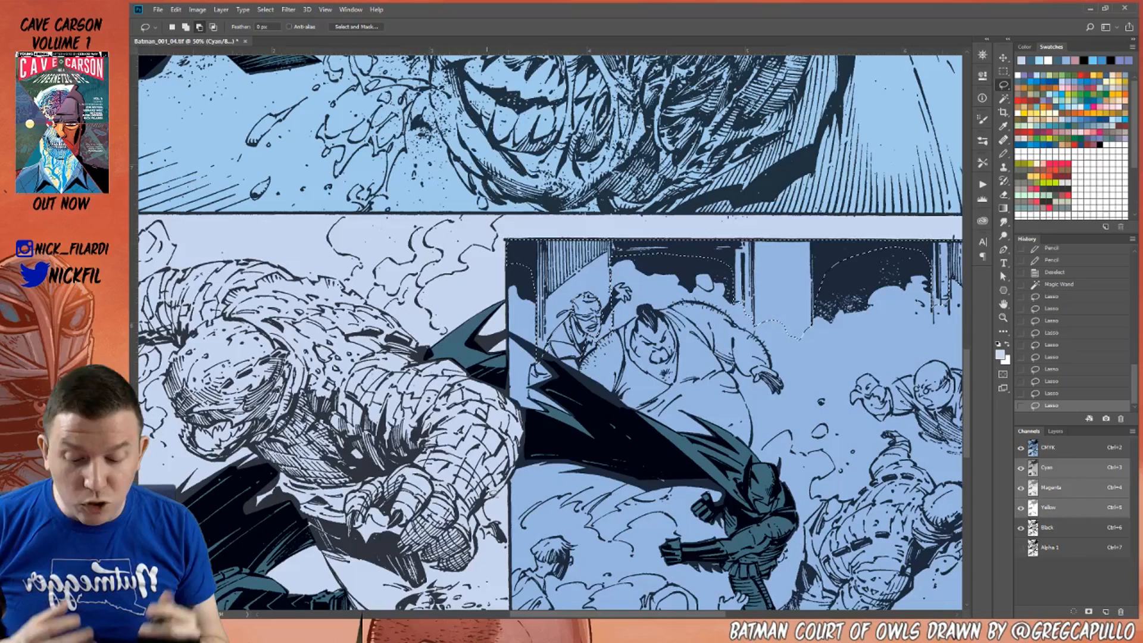
key(shift)
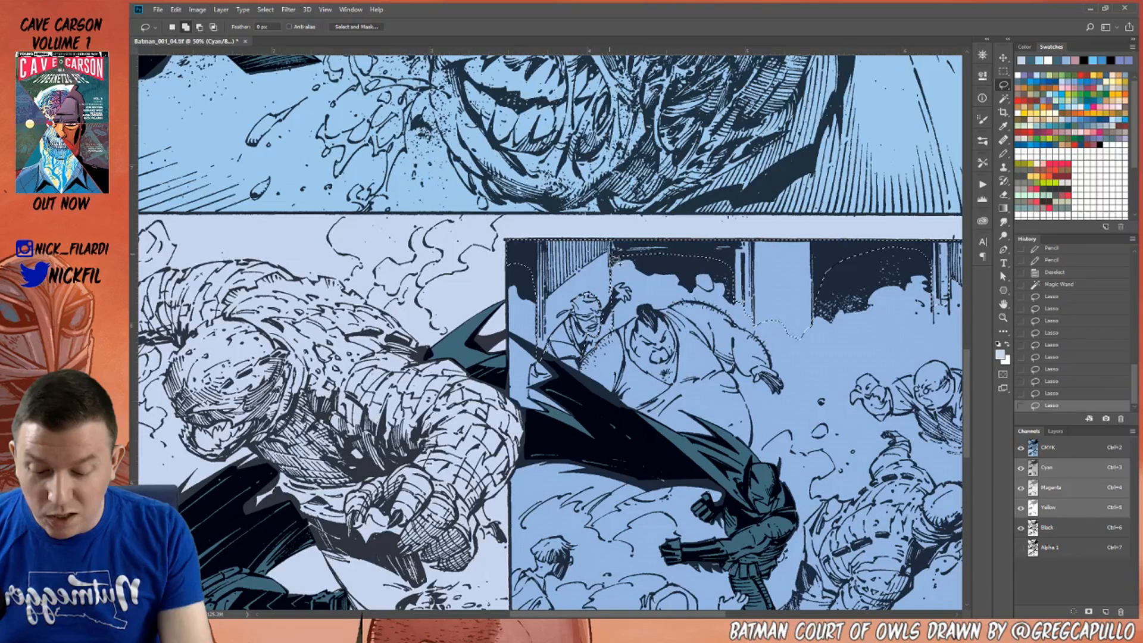
drag(610, 260, 599, 255)
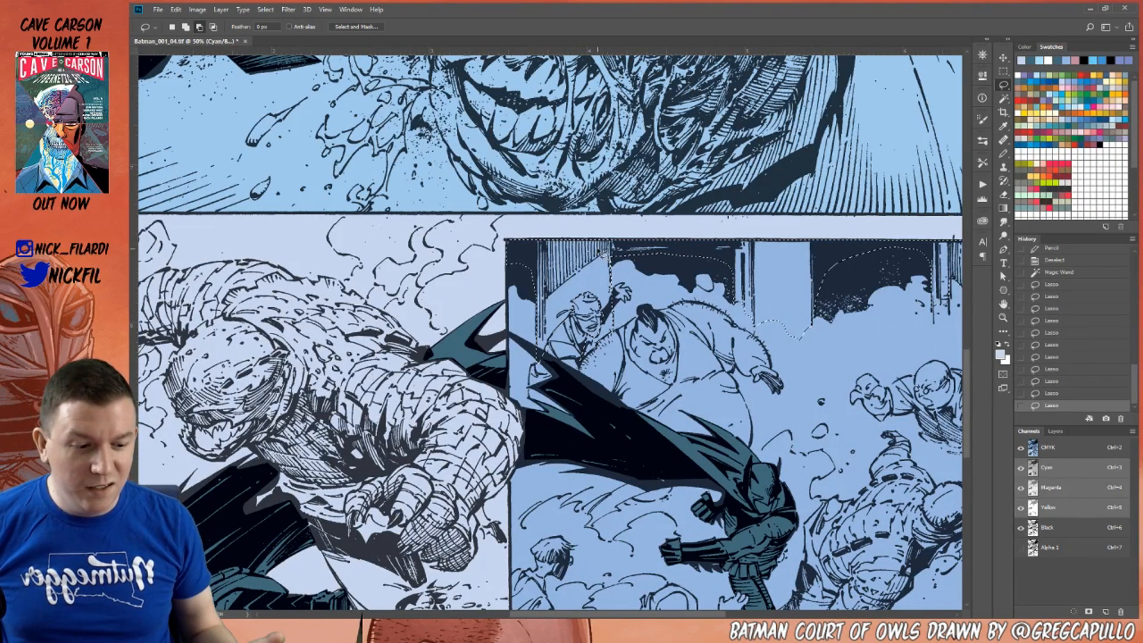
Choose a dark teal swatch as the foreground colour for the selected background pillars.
click(1027, 73)
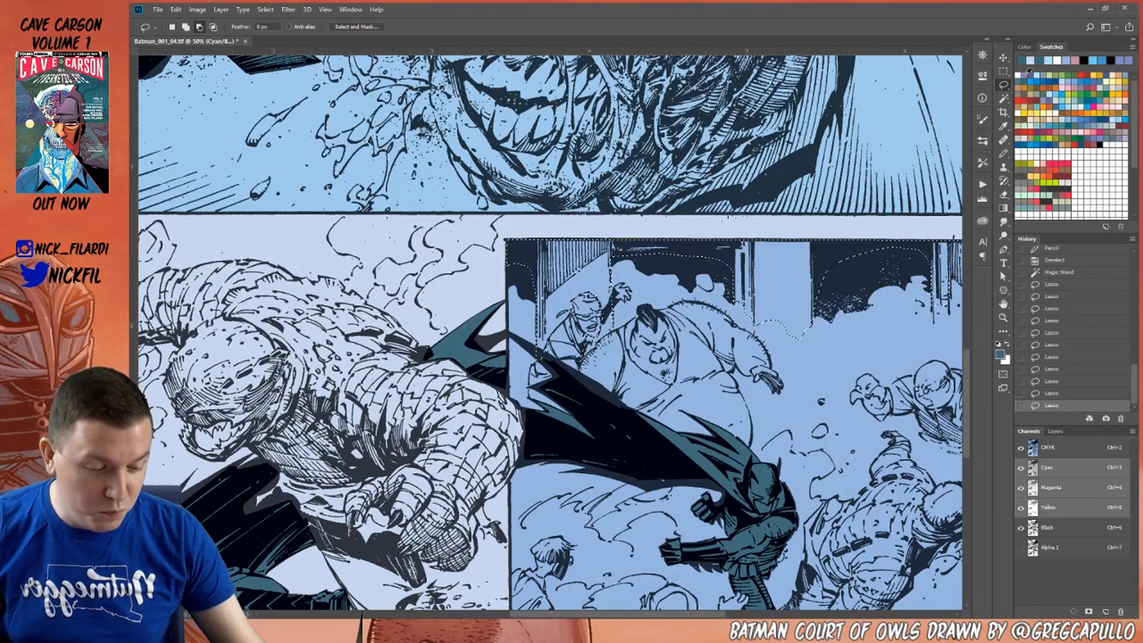
key(alt+BackSpace)
key(ctrl+d)
click(1003, 317)
alt+click(729, 411)
alt+click(731, 411)
alt+click(731, 411)
key(ctrl+z)
click(1003, 303)
drag(819, 383, 772, 474)
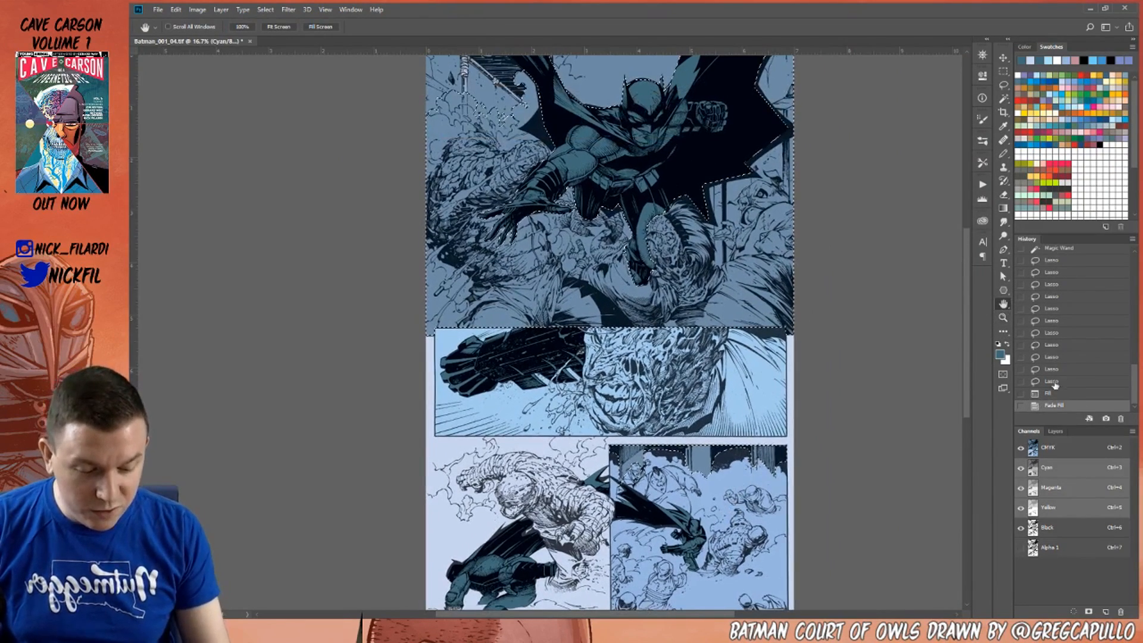
click(1053, 392)
click(1052, 381)
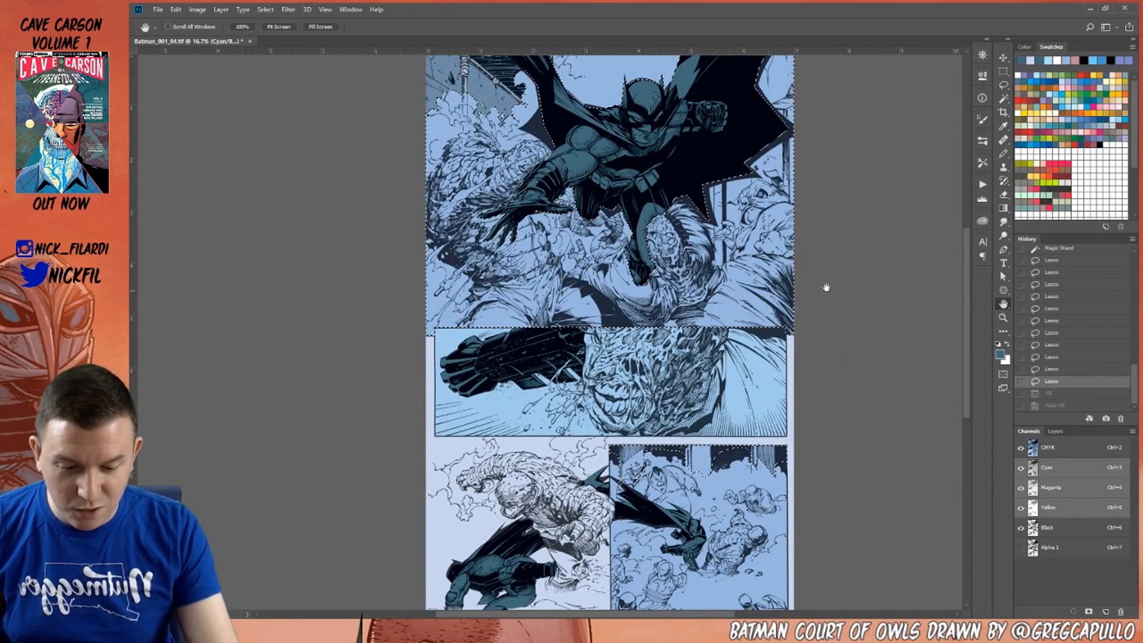
Subtract Batman and the creatures around and below him in the top panel from the selection with the Lasso.
click(1003, 85)
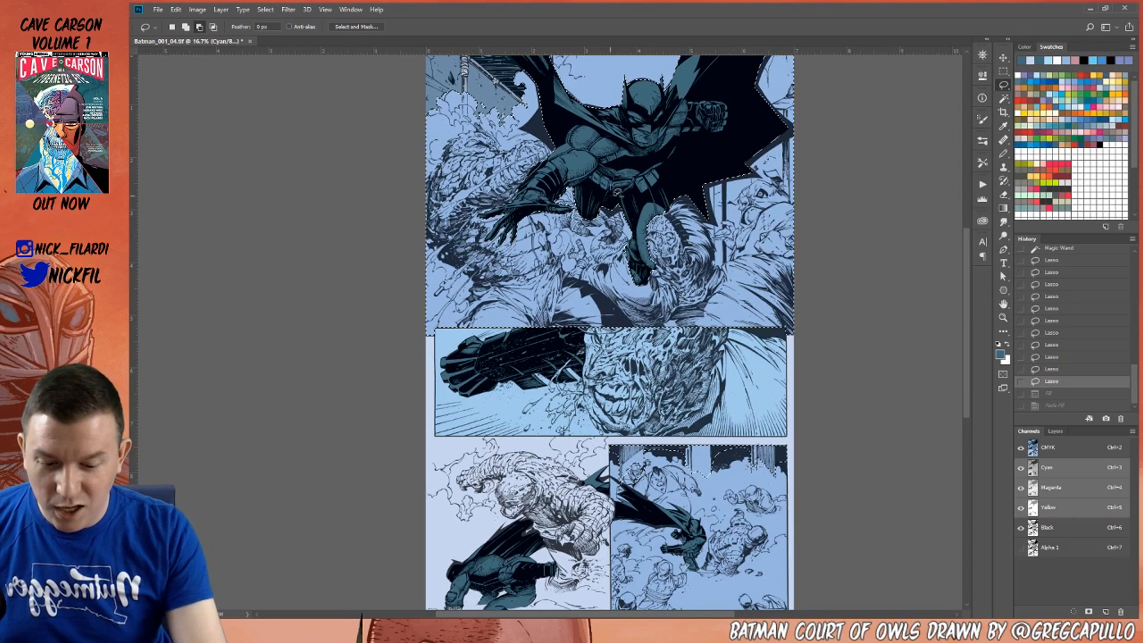
mouse_move(670, 146)
mouse_down()
mouse_move(656, 40)
mouse_move(377, 217)
mouse_move(580, 351)
mouse_move(643, 218)
mouse_up()
drag(411, 333, 475, 331)
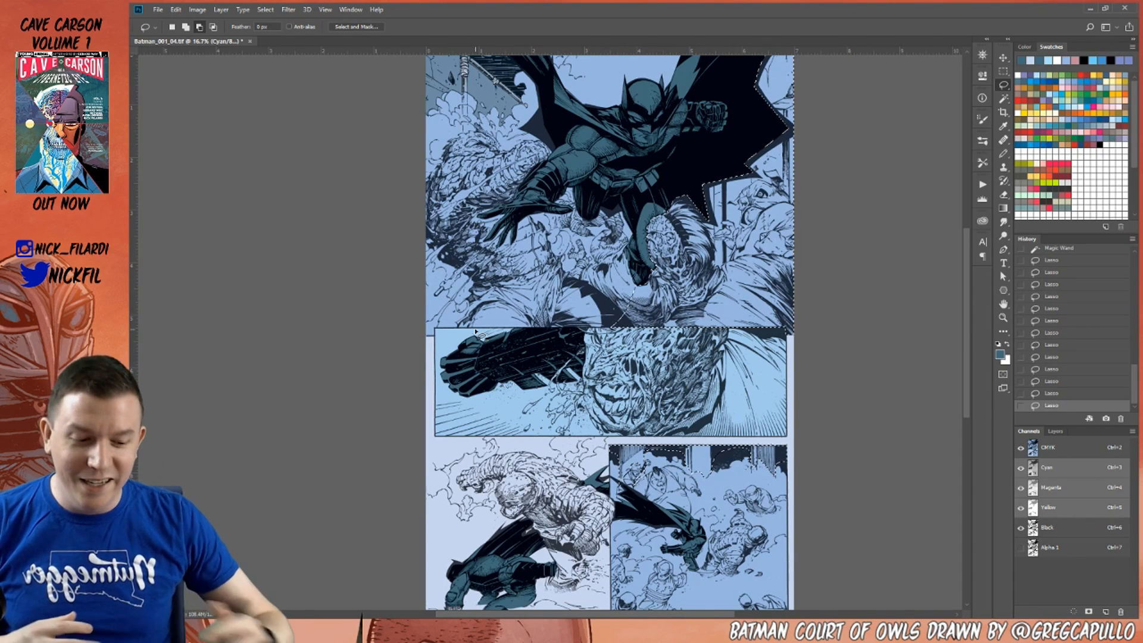
Subtract the large foreground creatures below the cape's right side from the top panel's selection with the Lasso.
click(1004, 303)
drag(842, 257, 792, 395)
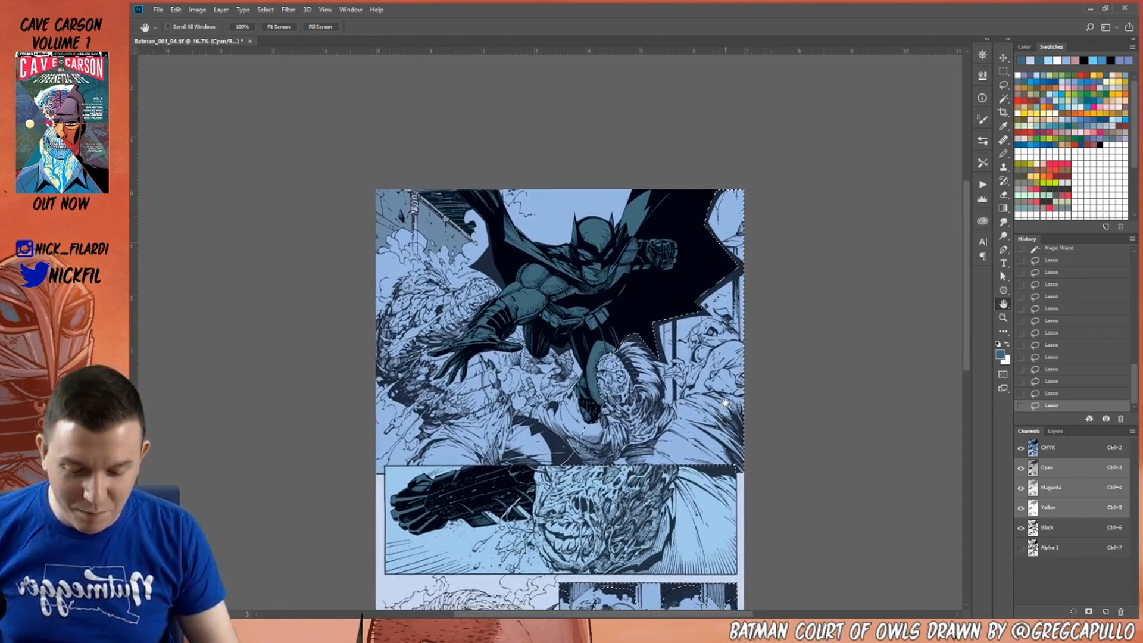
click(1003, 318)
click(661, 414)
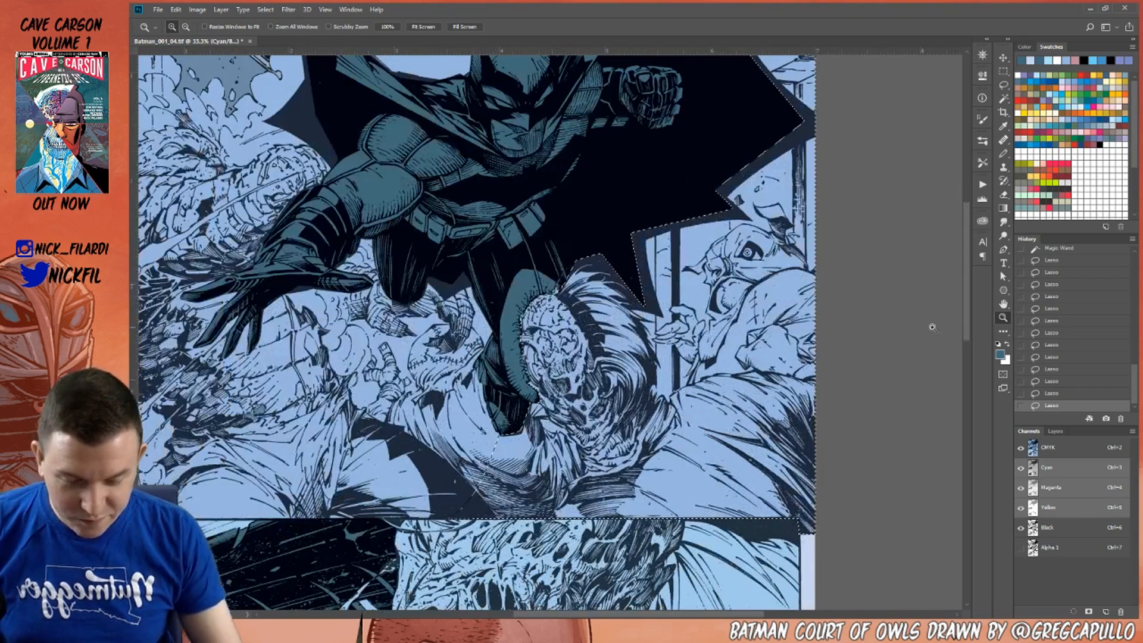
click(1005, 85)
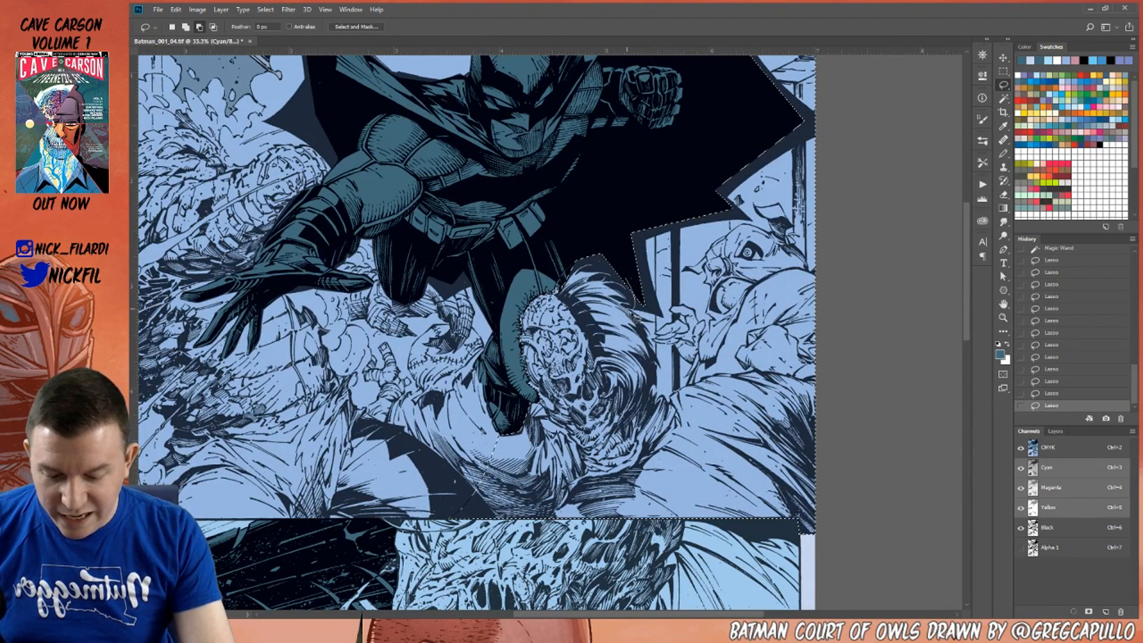
mouse_move(644, 327)
mouse_down()
mouse_move(652, 420)
mouse_move(680, 396)
mouse_move(764, 379)
mouse_move(847, 525)
mouse_up()
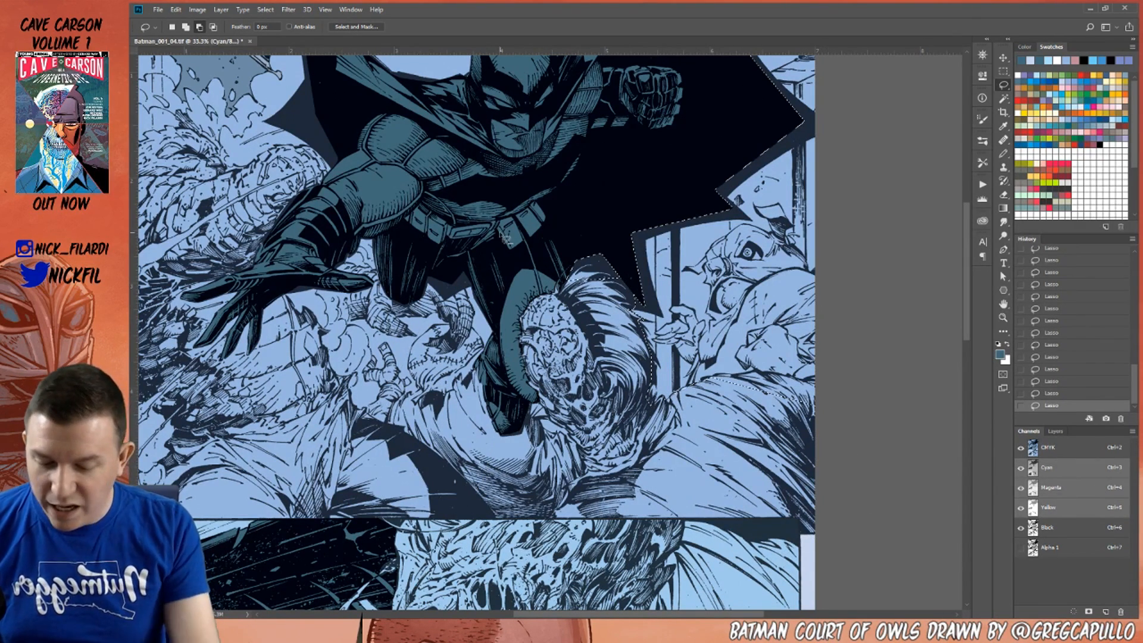
Lasso the head, arm and body of the background creature near the page's right edge out of the selection.
click(1003, 304)
drag(803, 397, 772, 440)
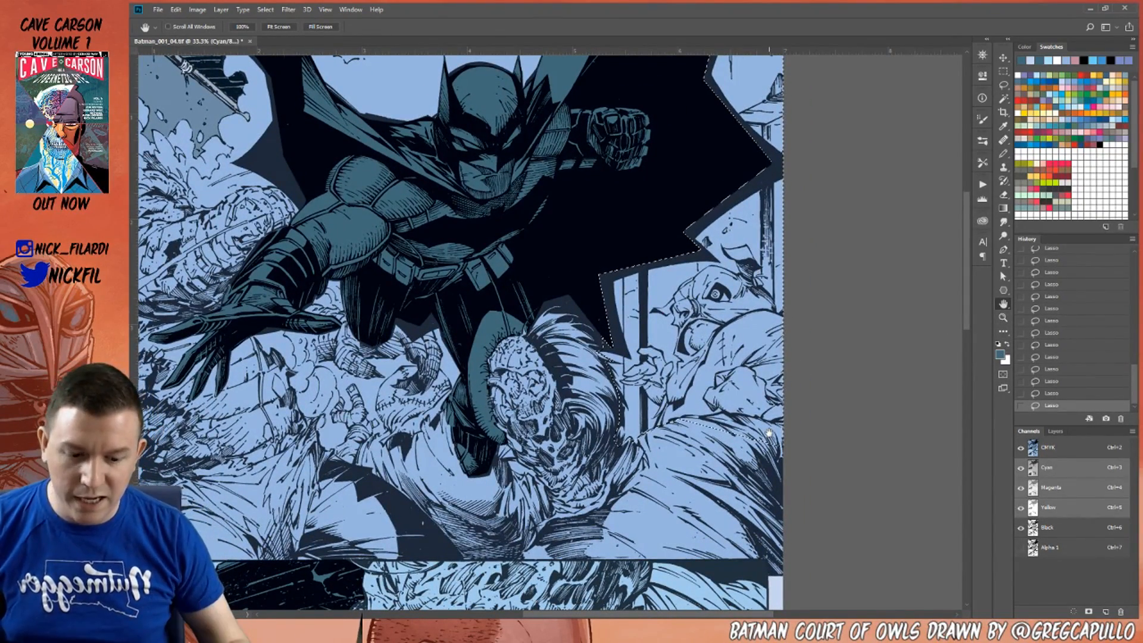
key(l)
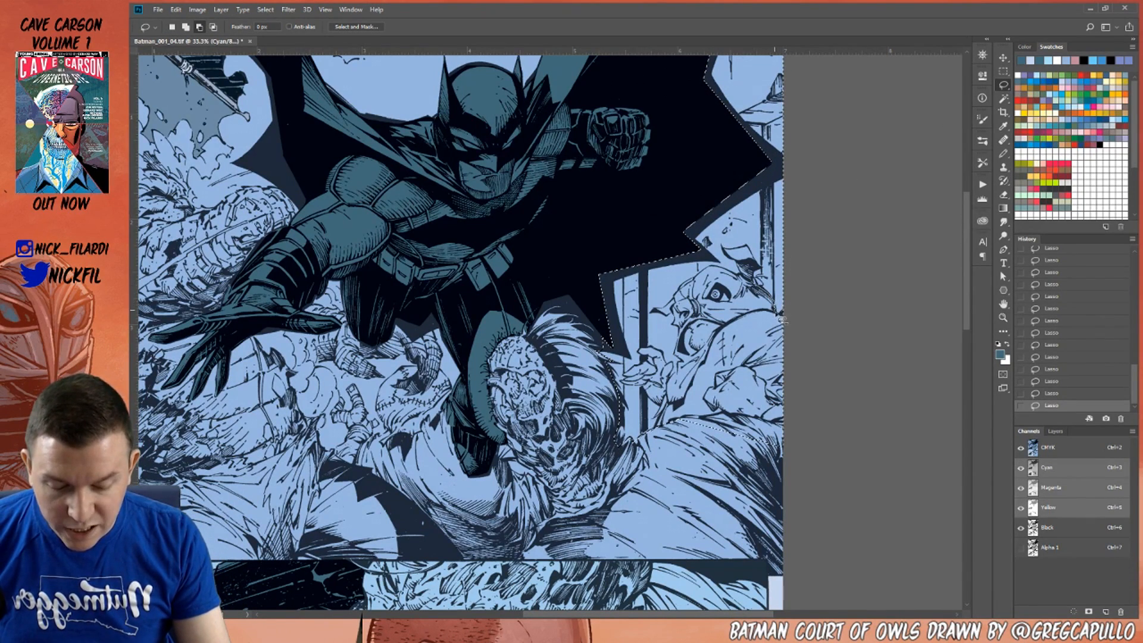
mouse_move(787, 321)
mouse_down()
mouse_move(812, 457)
mouse_move(703, 373)
mouse_up()
drag(735, 312, 732, 311)
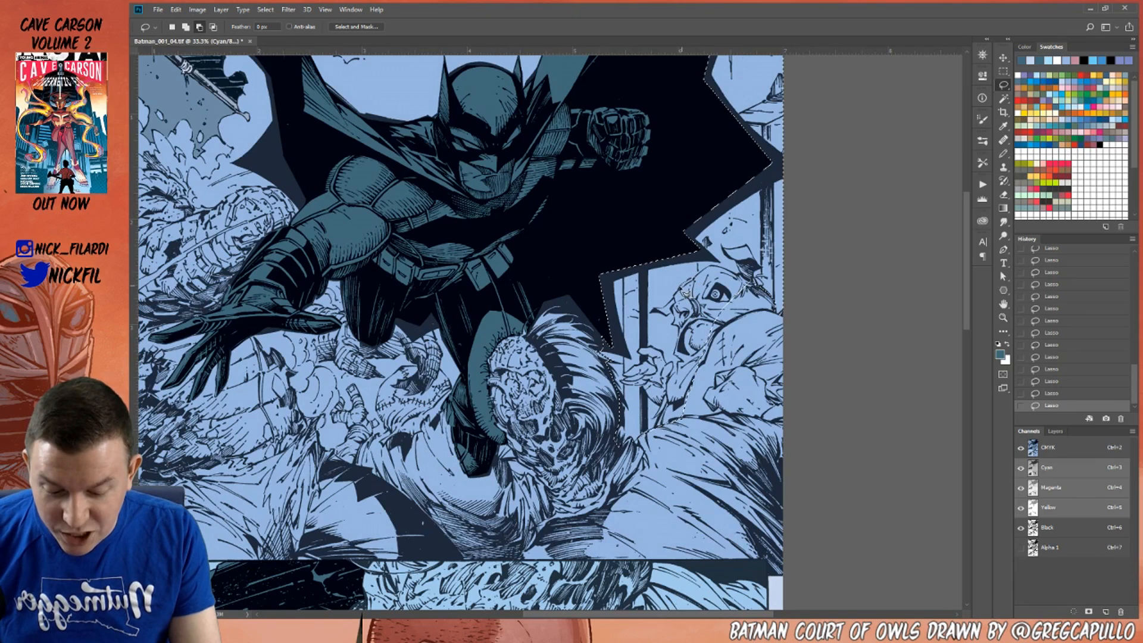
key(shift)
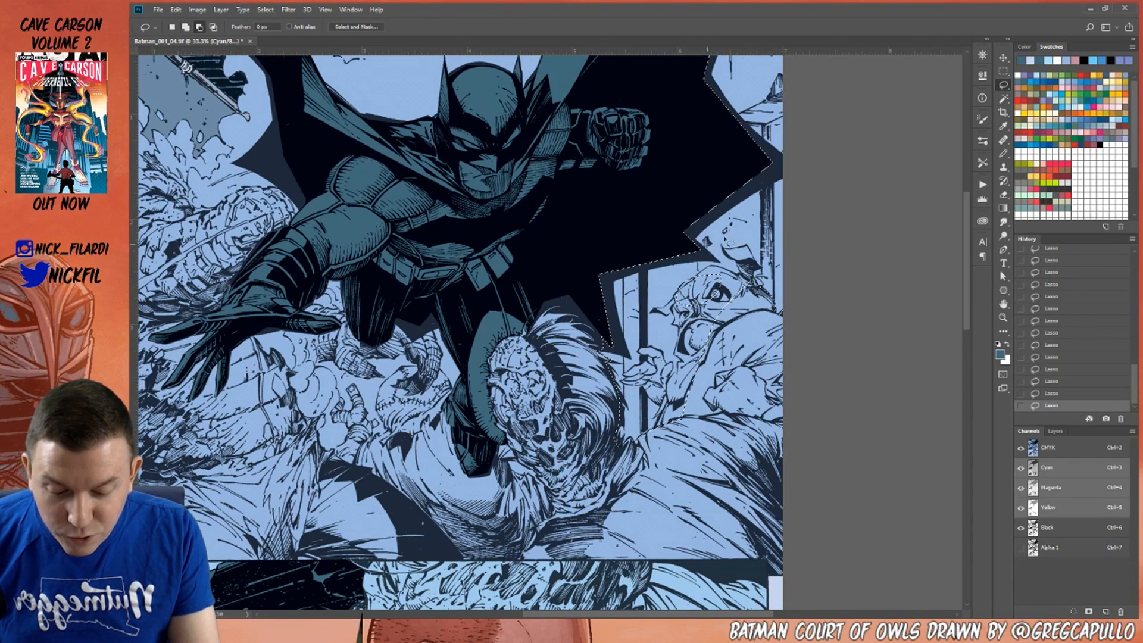
key(alt)
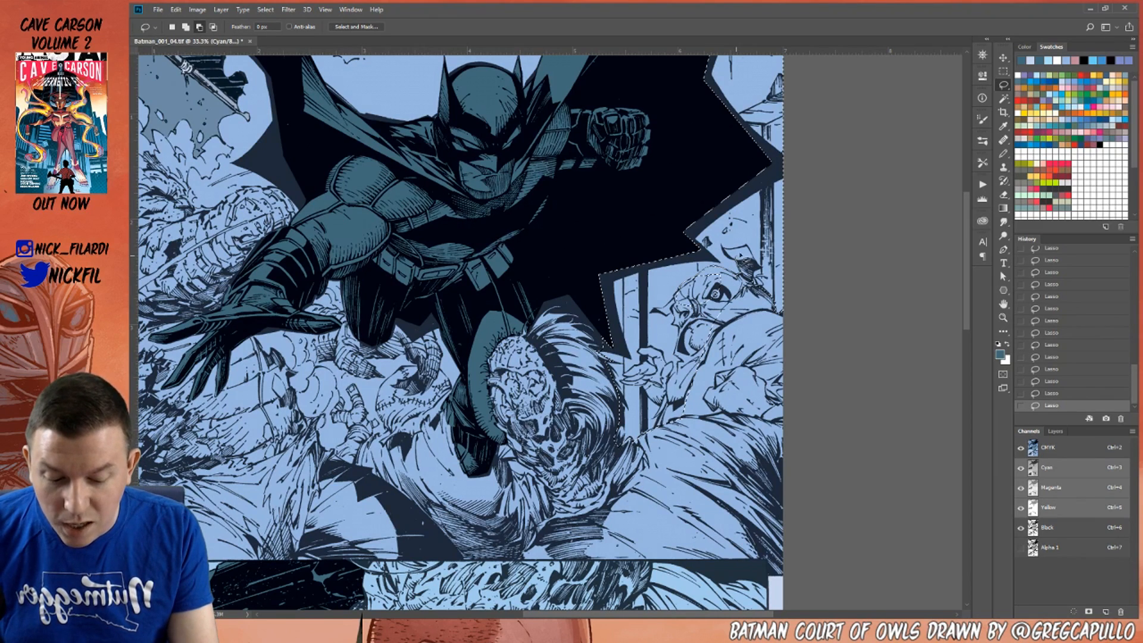
mouse_move(691, 290)
mouse_down()
mouse_move(688, 360)
mouse_move(708, 334)
mouse_move(689, 360)
mouse_up()
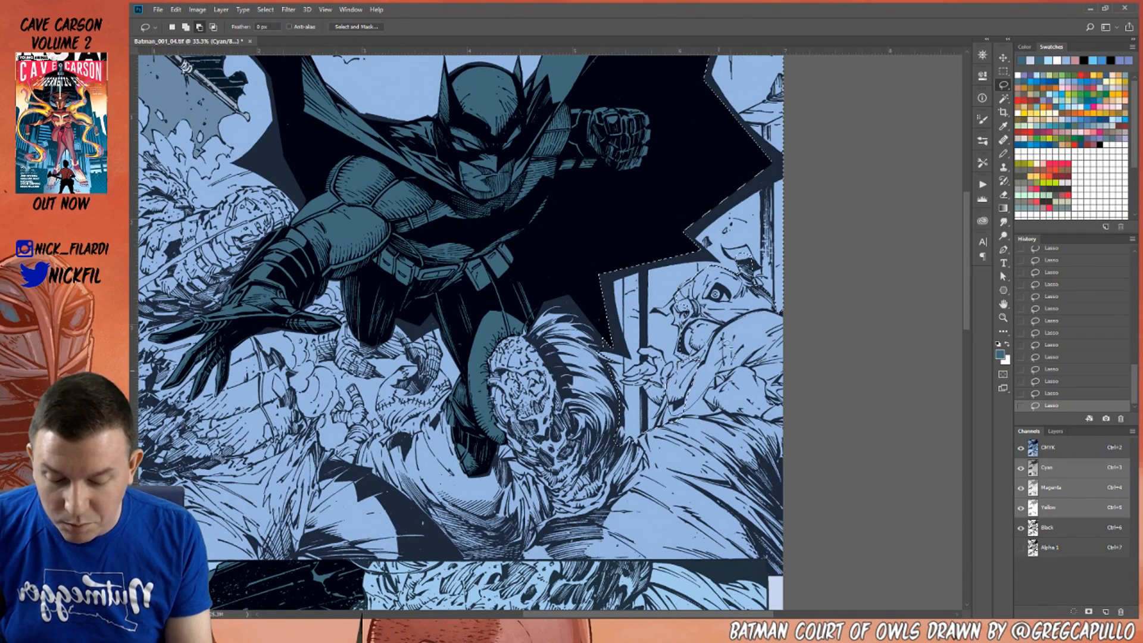
drag(718, 371, 677, 387)
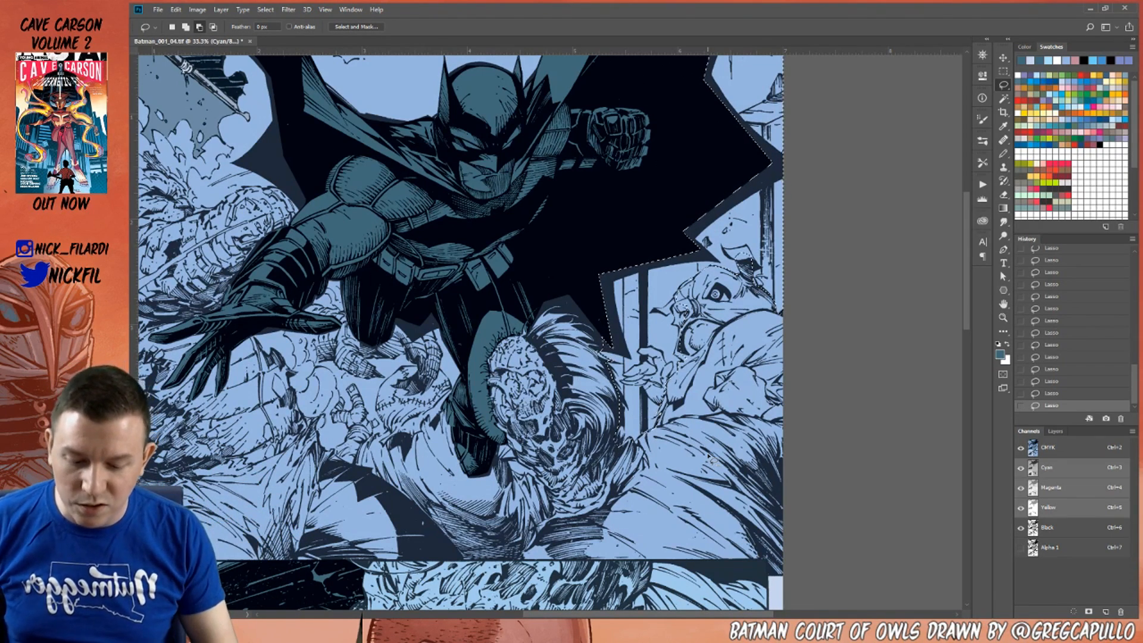
Refine the Lasso selection between Batman's cape and the background creature so only the wall and pillars stay selected.
key(h)
drag(827, 282, 822, 377)
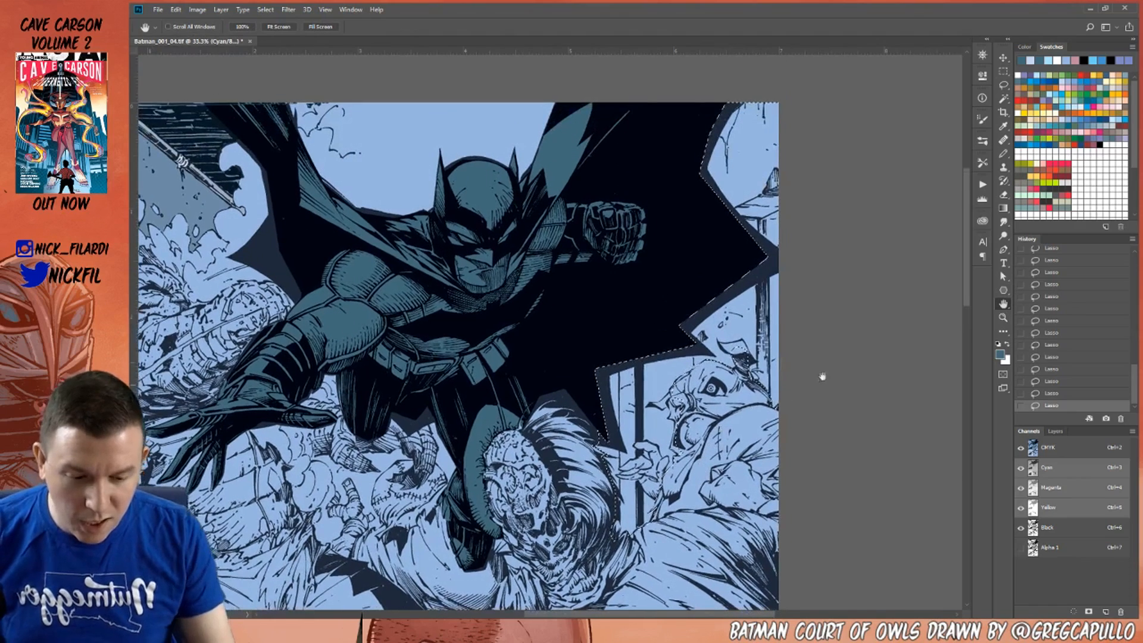
click(1004, 86)
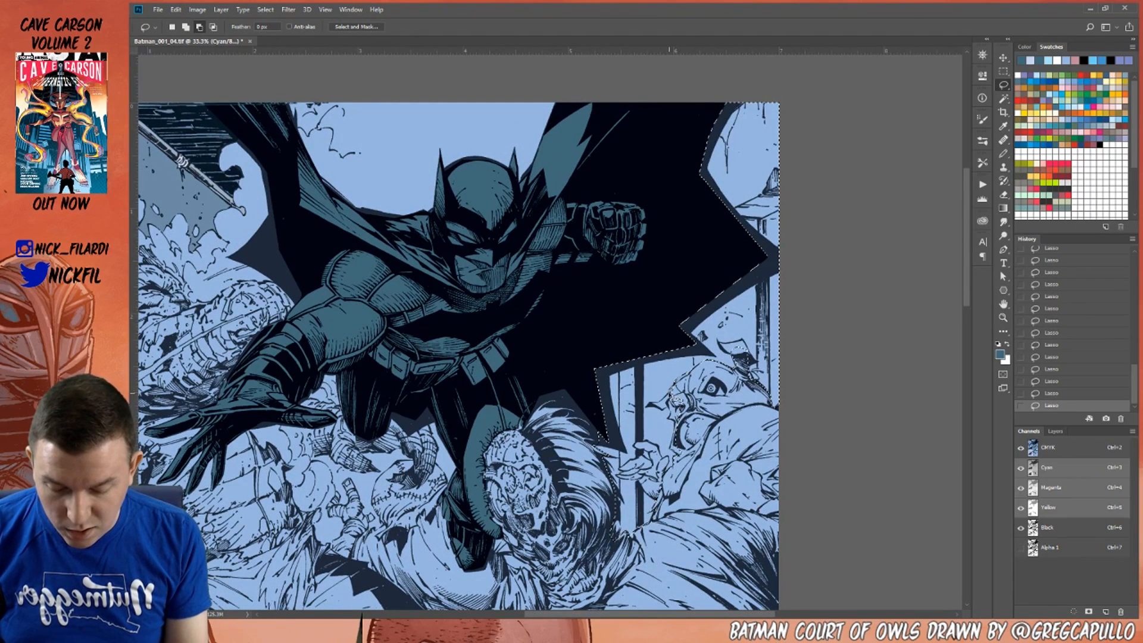
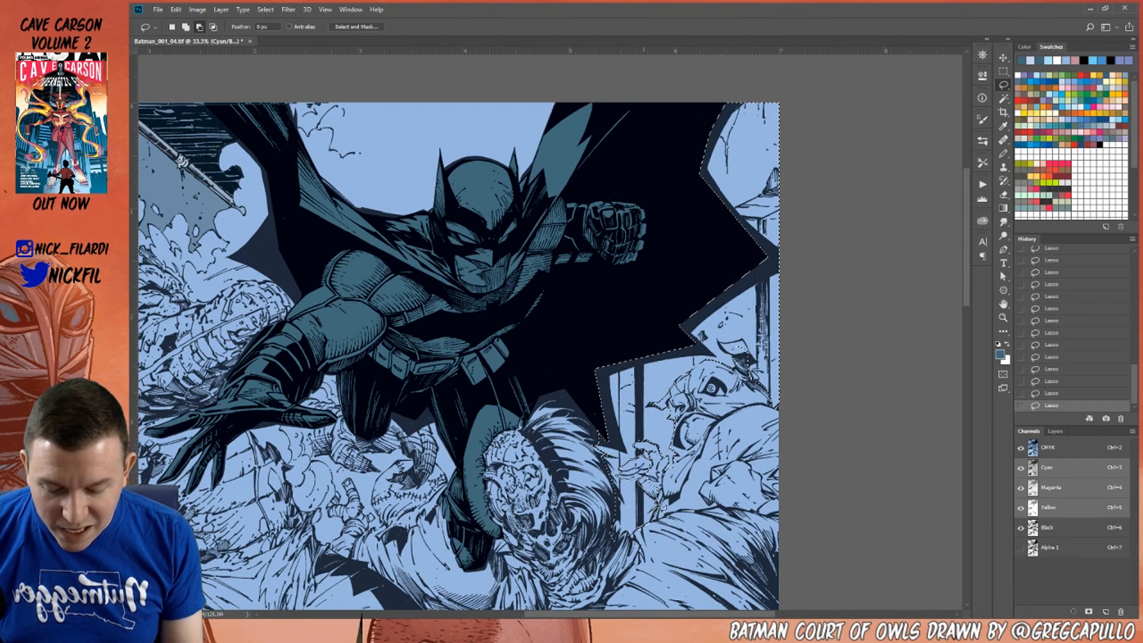
key(shift)
key(alt)
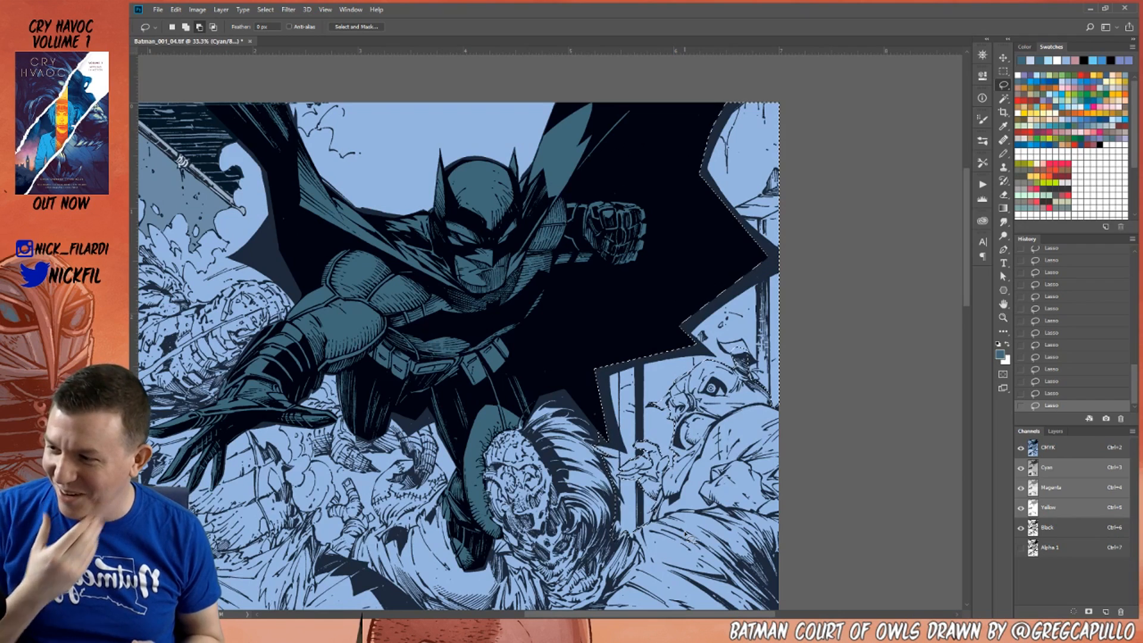
key(h)
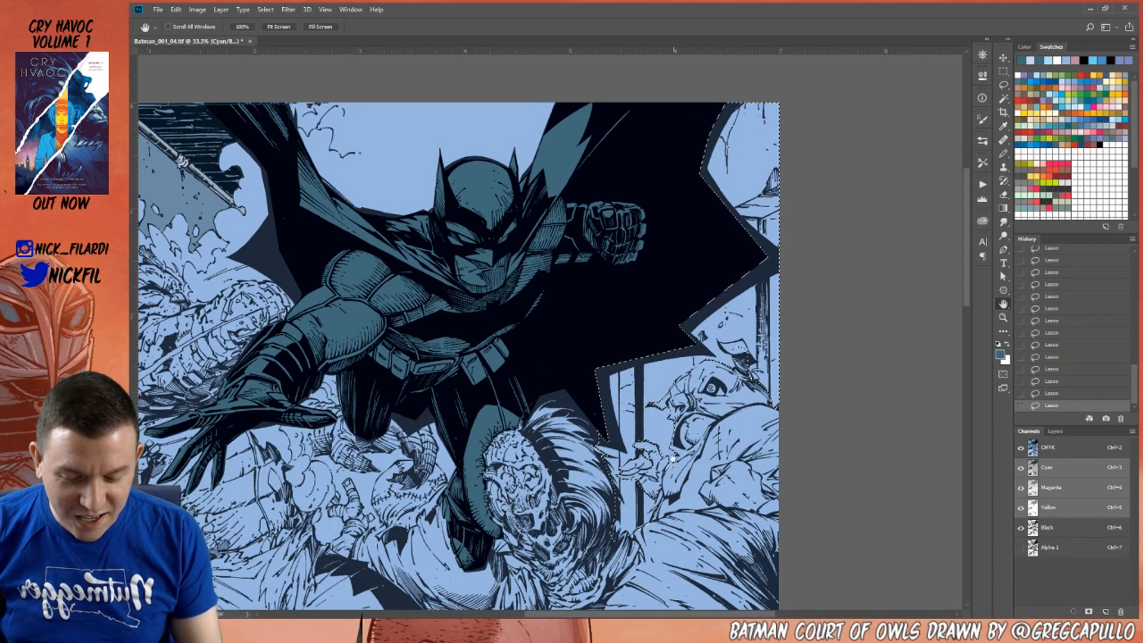
drag(803, 333, 767, 403)
click(1004, 88)
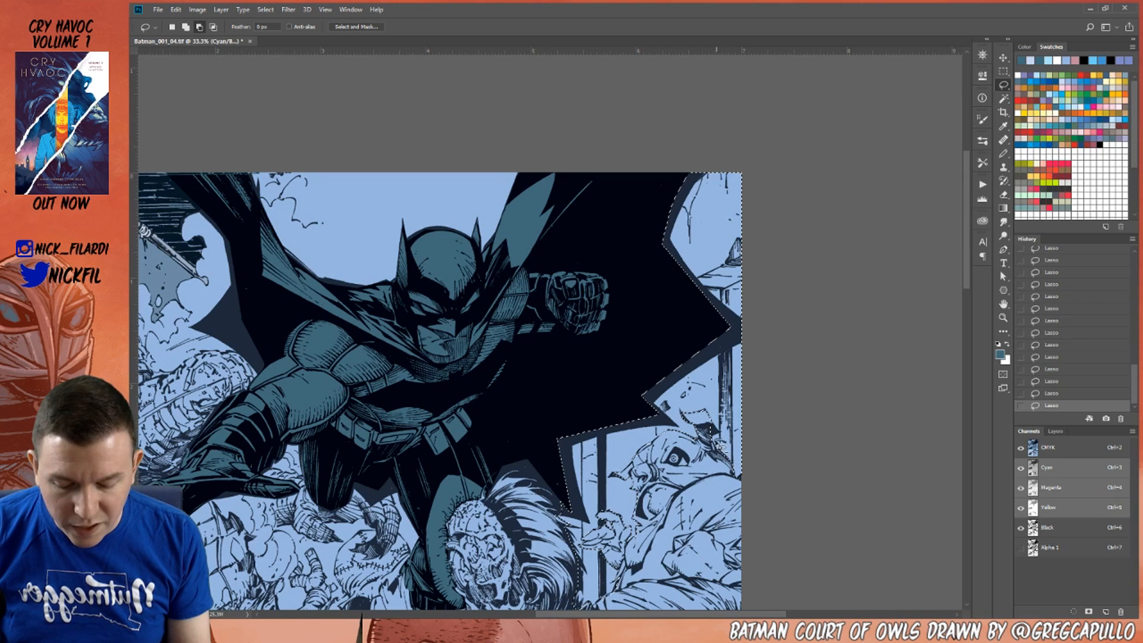
click(1004, 305)
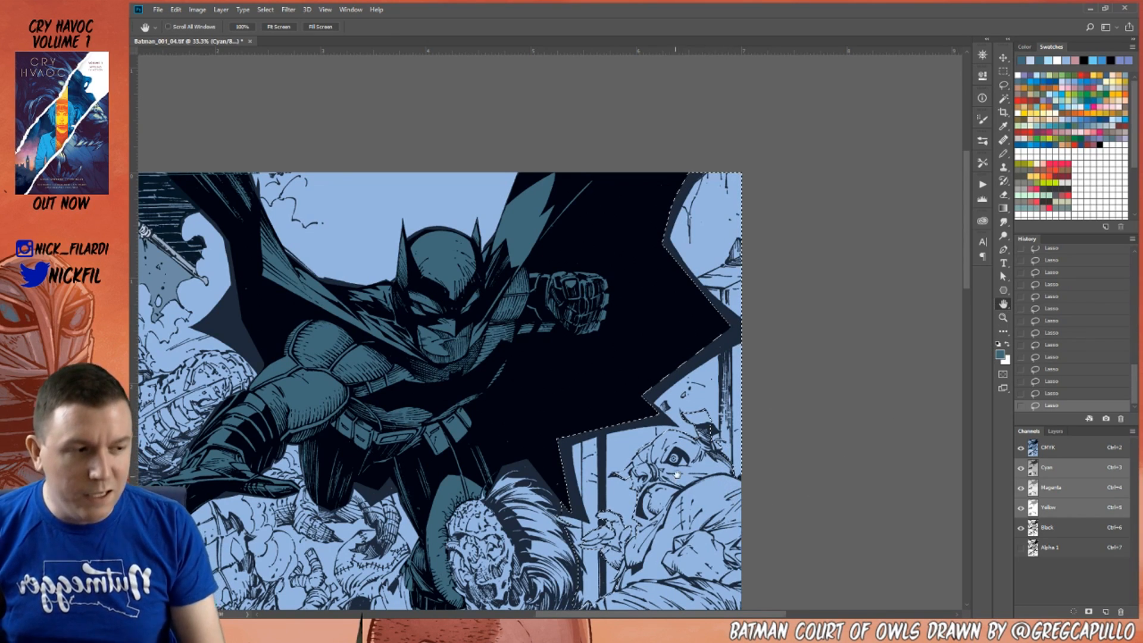
drag(681, 456, 719, 403)
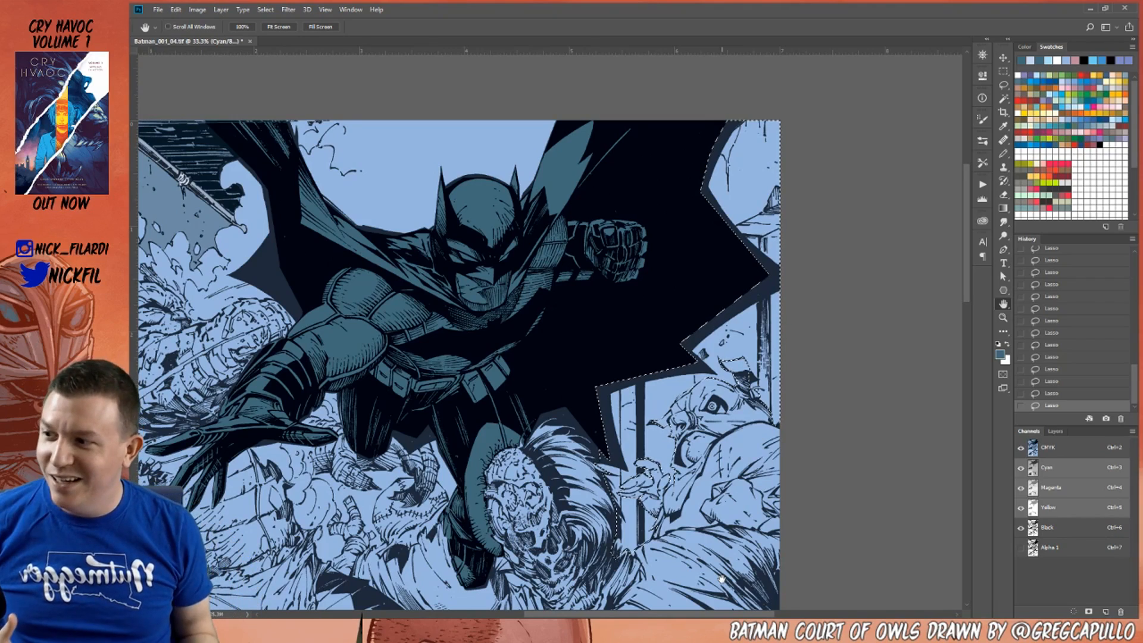
drag(953, 360, 1006, 308)
Fill the selected backgrounds in the top and lower-right panels with the foreground teal and fade the fill.
click(1003, 318)
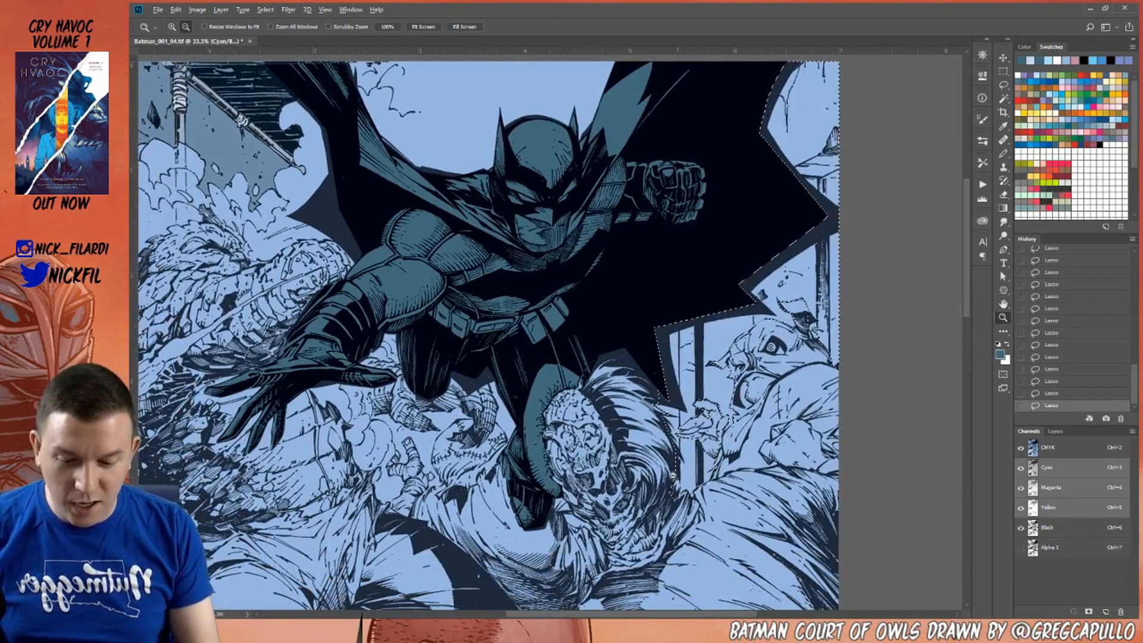
alt+click(669, 483)
alt+click(669, 482)
key(h)
drag(759, 607, 727, 336)
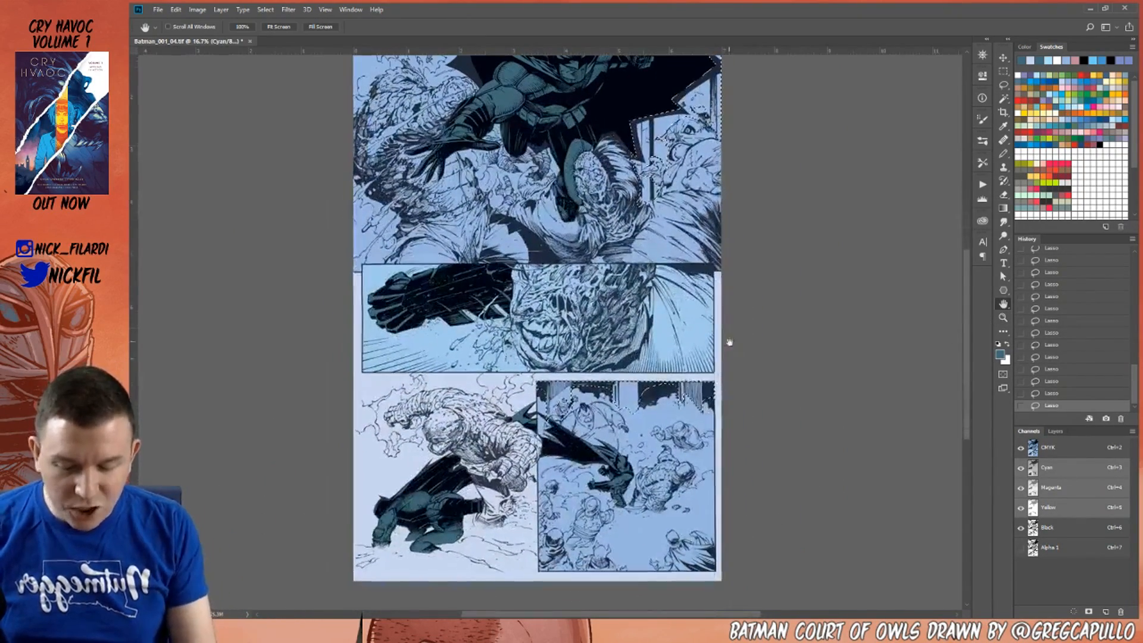
drag(812, 346, 770, 468)
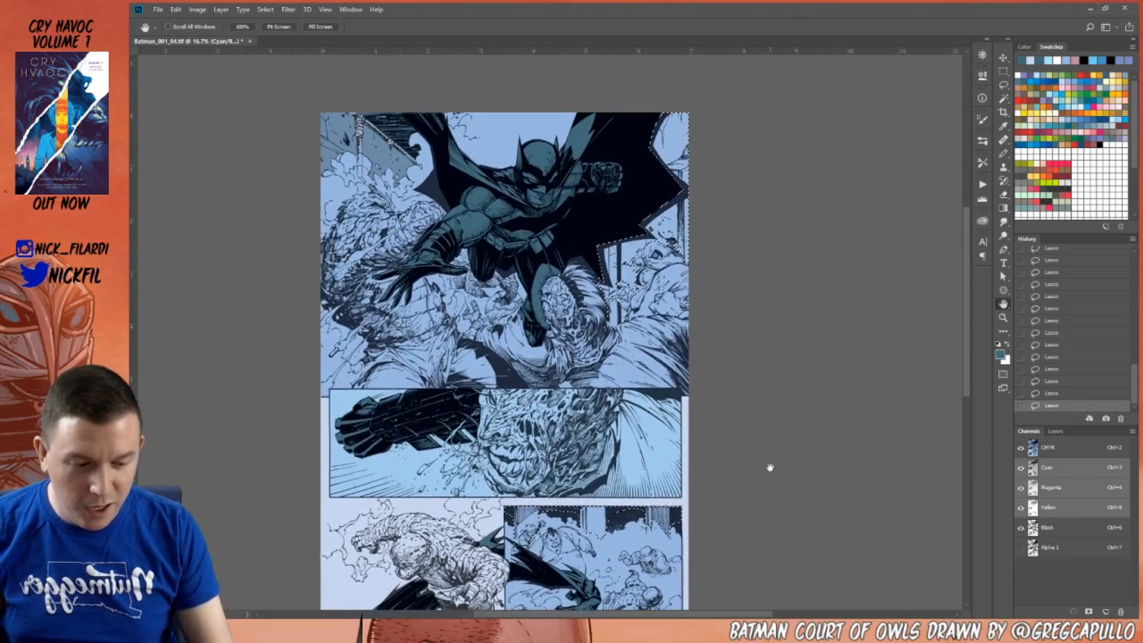
key(alt+BackSpace)
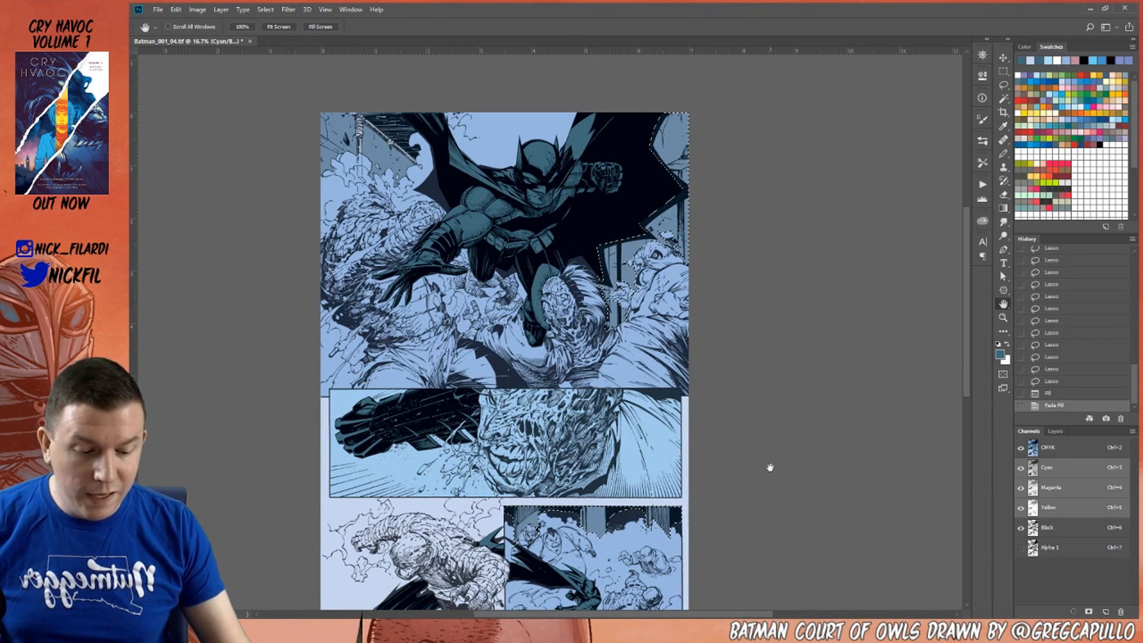
Sample the grey-blue of the building in the top panel's left corner and fill the selected backgrounds with it.
drag(689, 368, 736, 421)
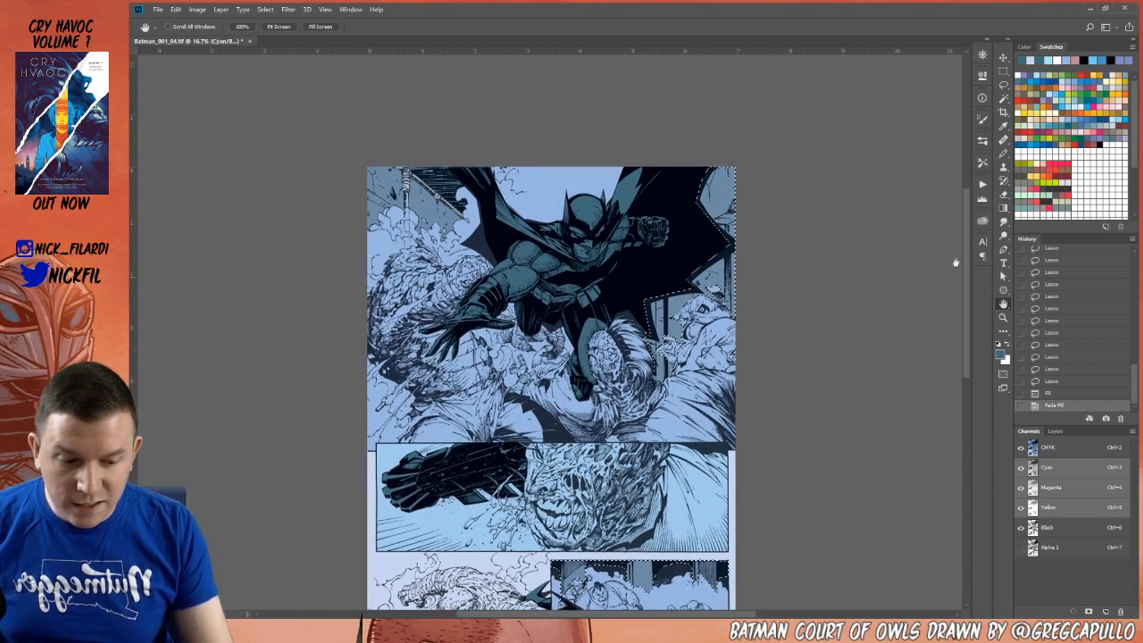
click(1004, 154)
alt+click(427, 200)
key(alt+BackSpace)
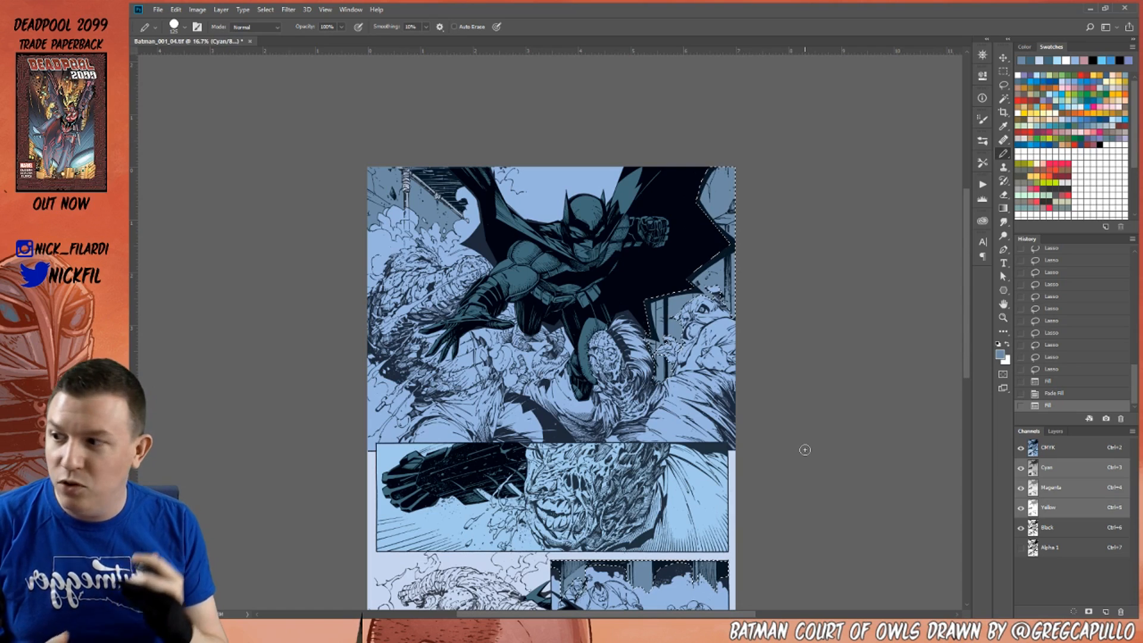
Subtract the wall areas beside the pillars and below the cape from the selection using the Rectangular Marquee and Lasso.
click(1003, 318)
click(708, 284)
click(1003, 71)
drag(567, 284, 601, 526)
drag(625, 310, 725, 545)
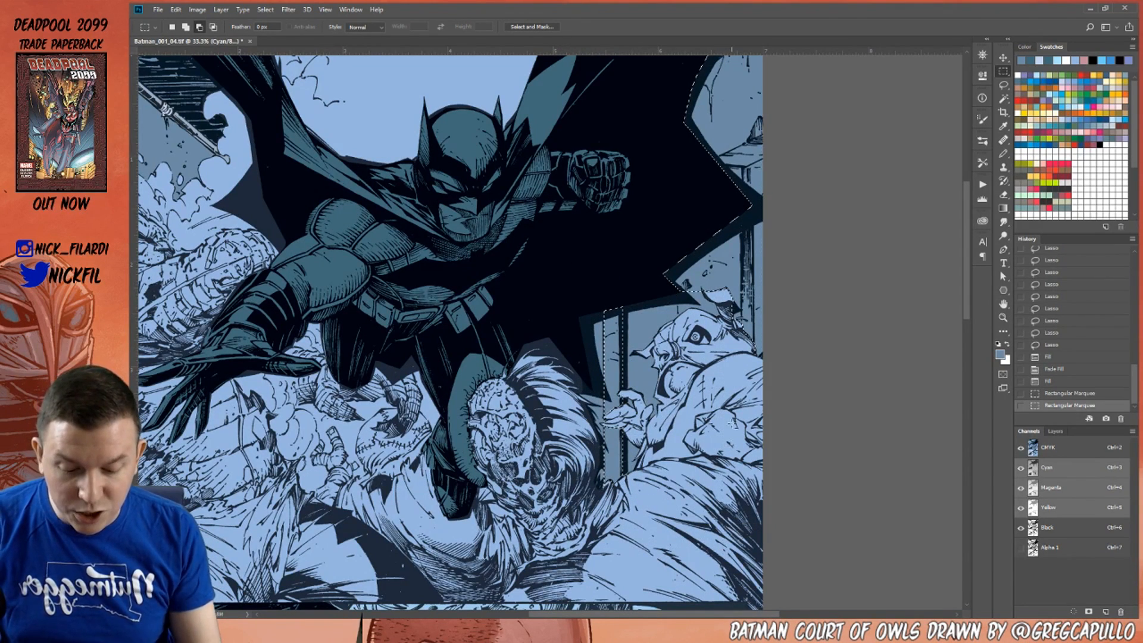
click(1003, 84)
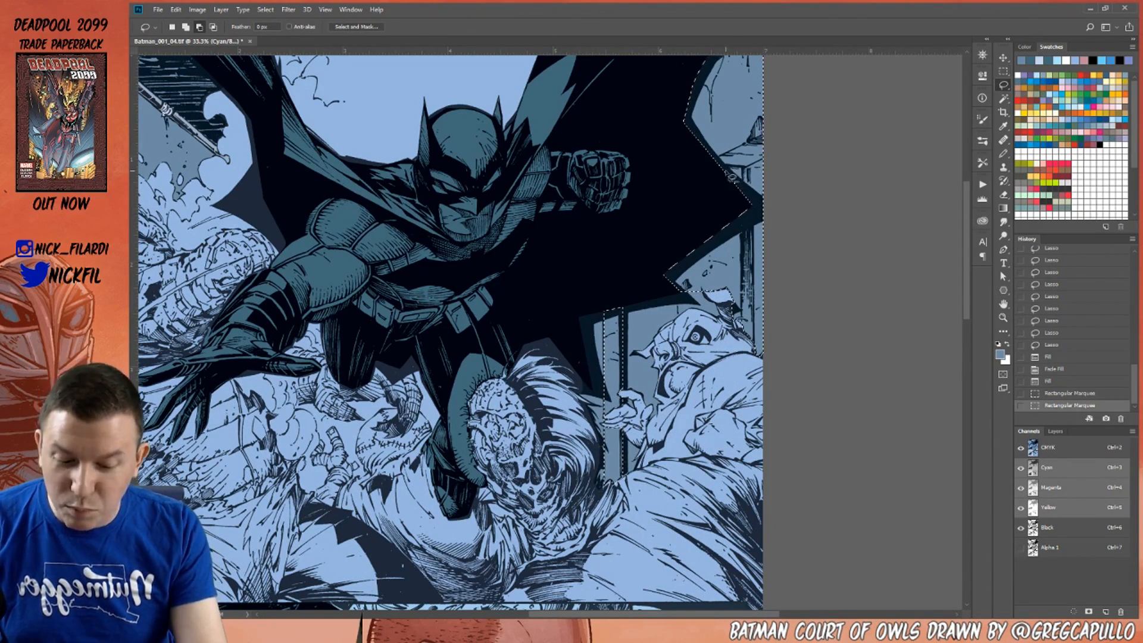
mouse_move(749, 191)
mouse_down()
mouse_move(743, 386)
mouse_move(686, 415)
mouse_move(649, 264)
mouse_up()
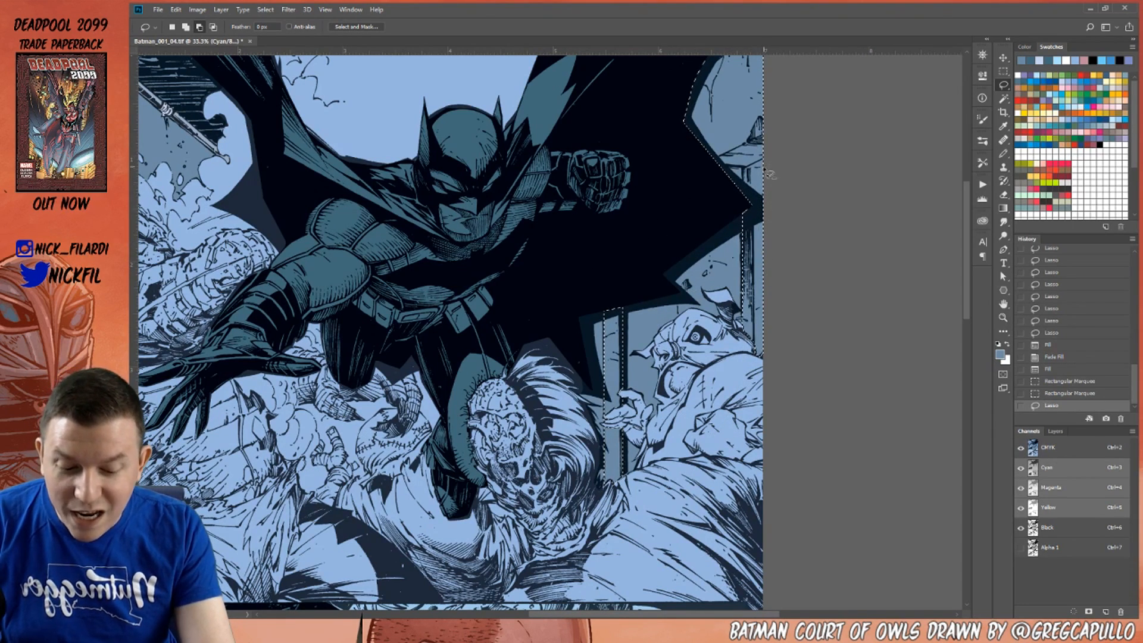
Remove the lower-right panel's background from the selection with the Lasso, keeping only the top panel's wall and pillars selected.
click(1003, 318)
alt+click(662, 470)
alt+click(662, 471)
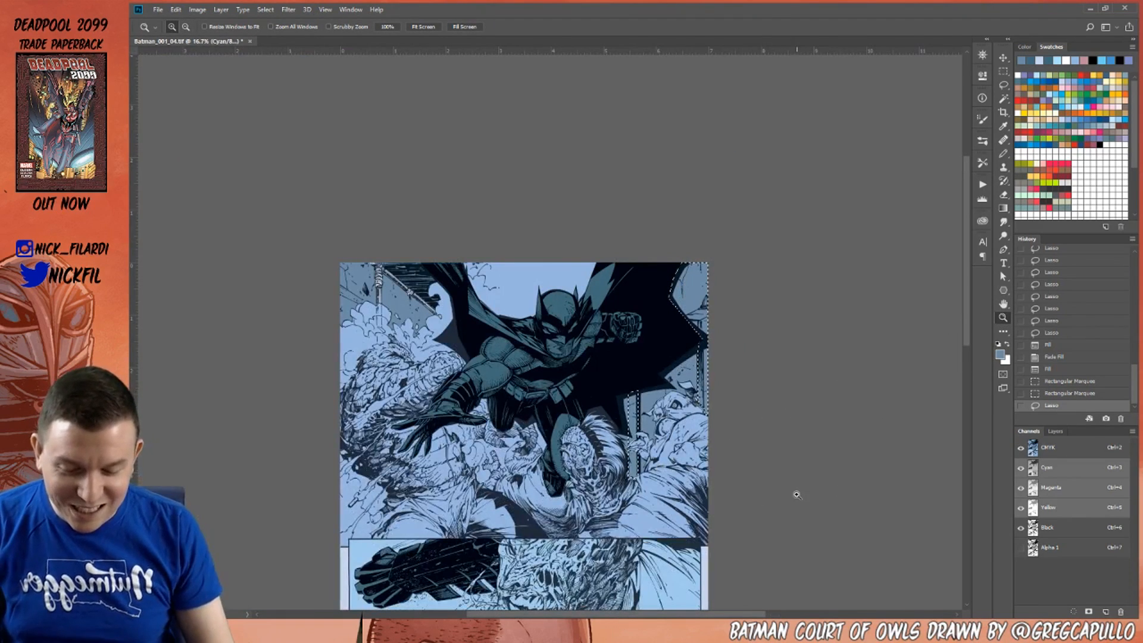
click(1003, 303)
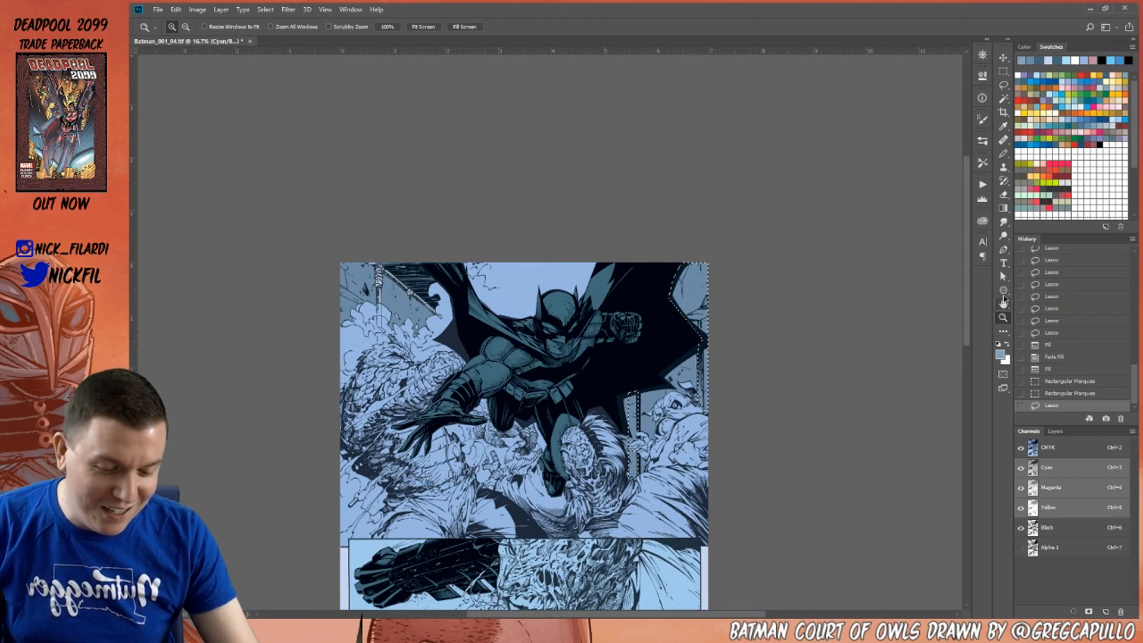
drag(769, 494, 791, 288)
key(l)
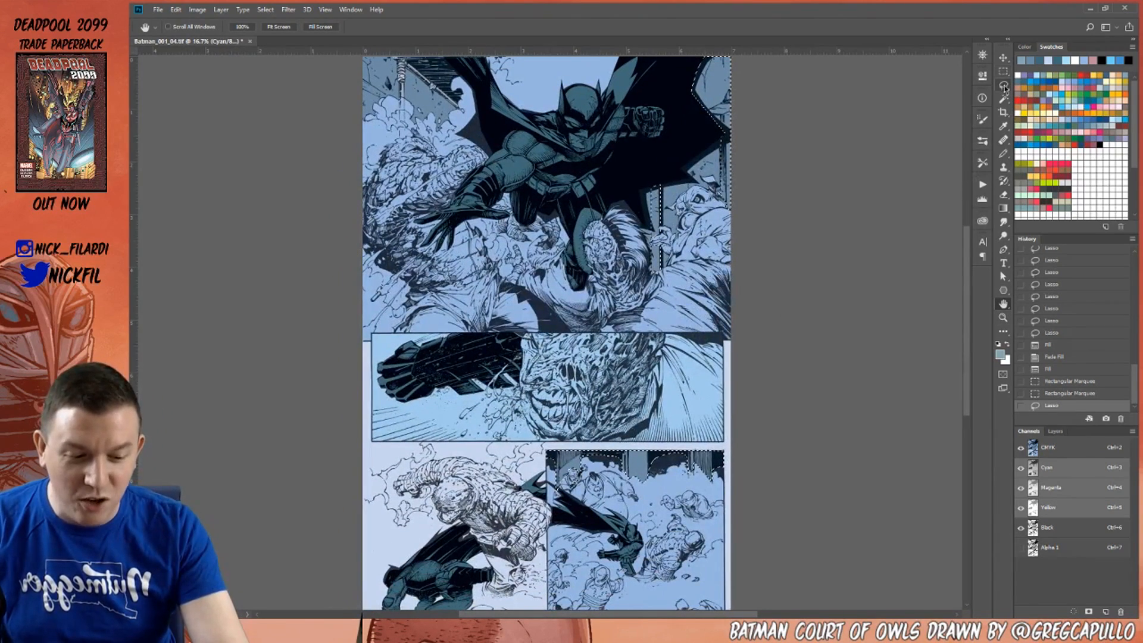
mouse_move(770, 475)
mouse_down()
mouse_move(743, 434)
mouse_move(794, 488)
mouse_up()
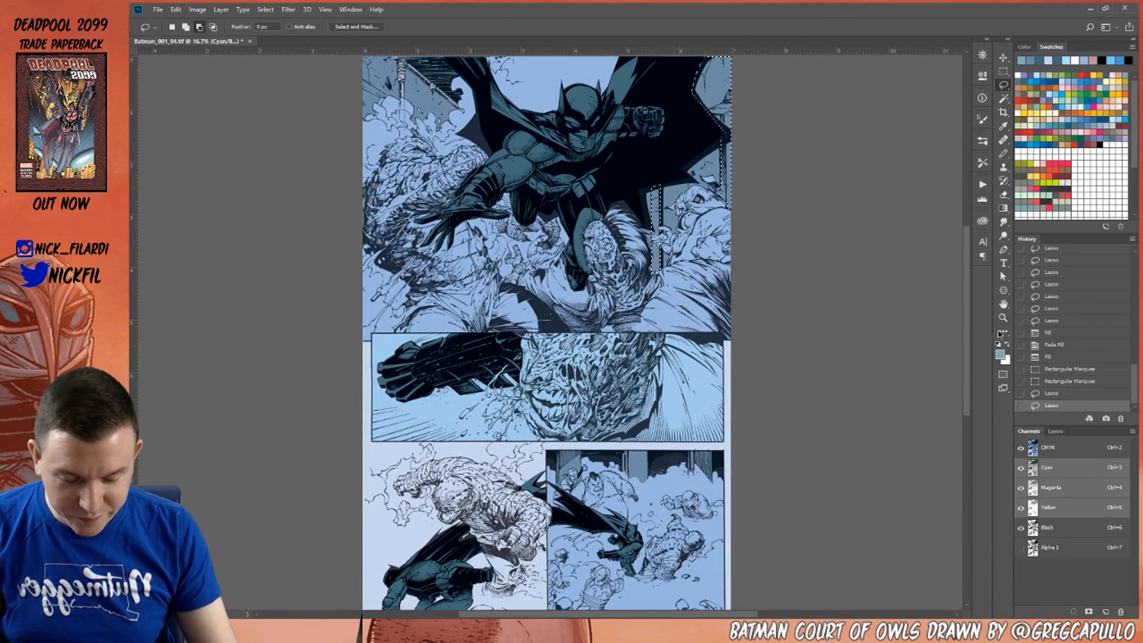
Tint the top panel's selected wall and pillars with successive faded fills of green, brown and blue swatches, and deselect.
click(1003, 304)
drag(756, 220, 747, 341)
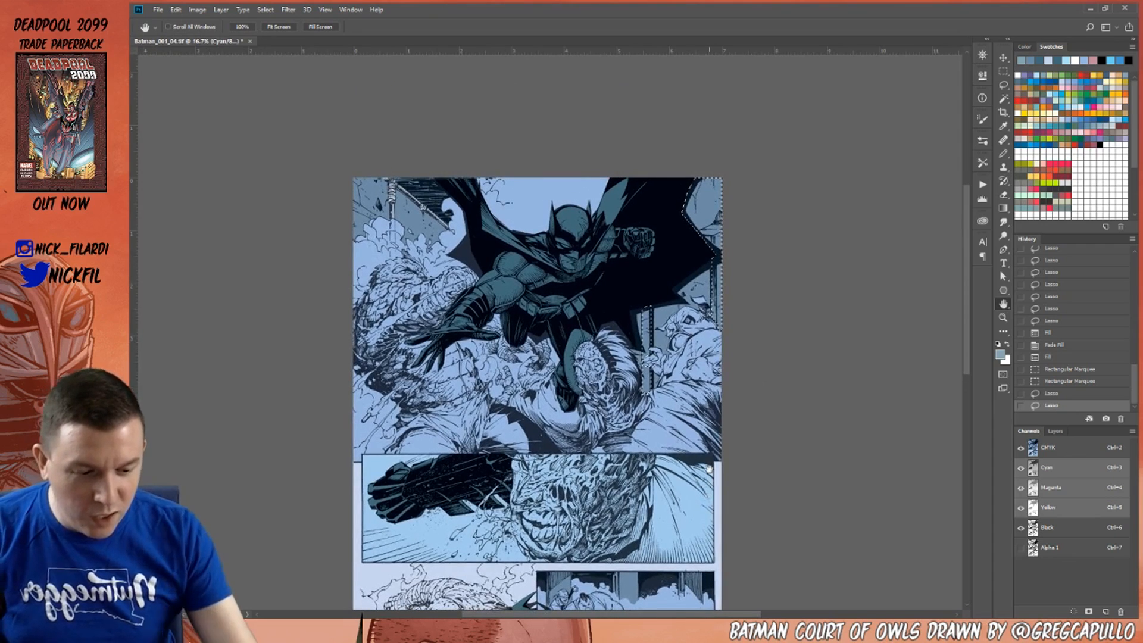
click(1058, 70)
key(alt+BackSpace)
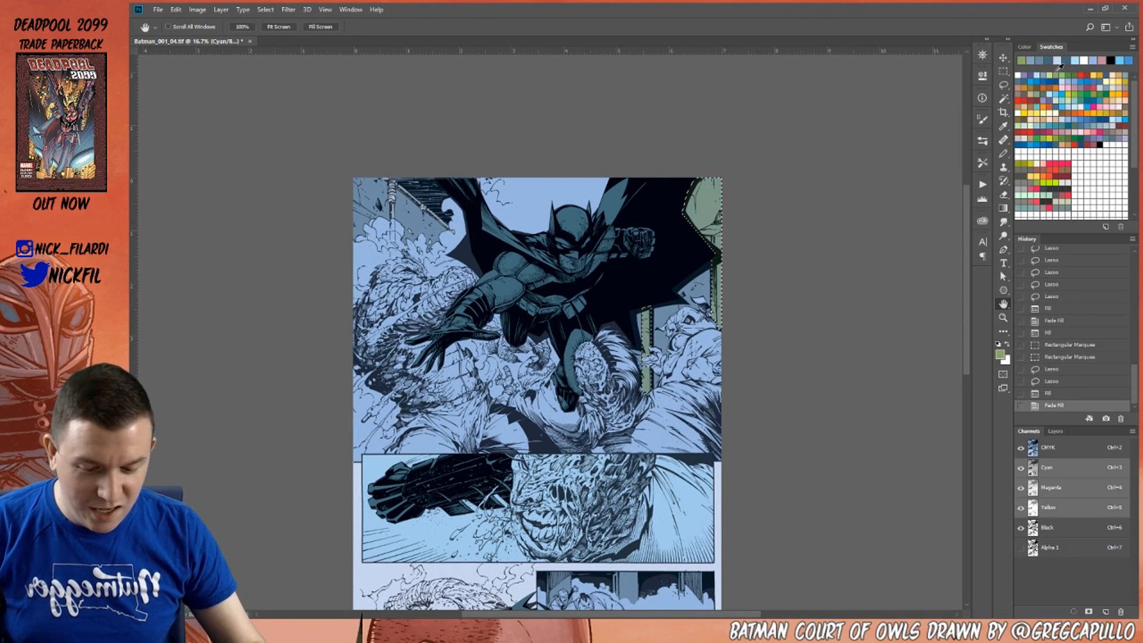
click(1032, 84)
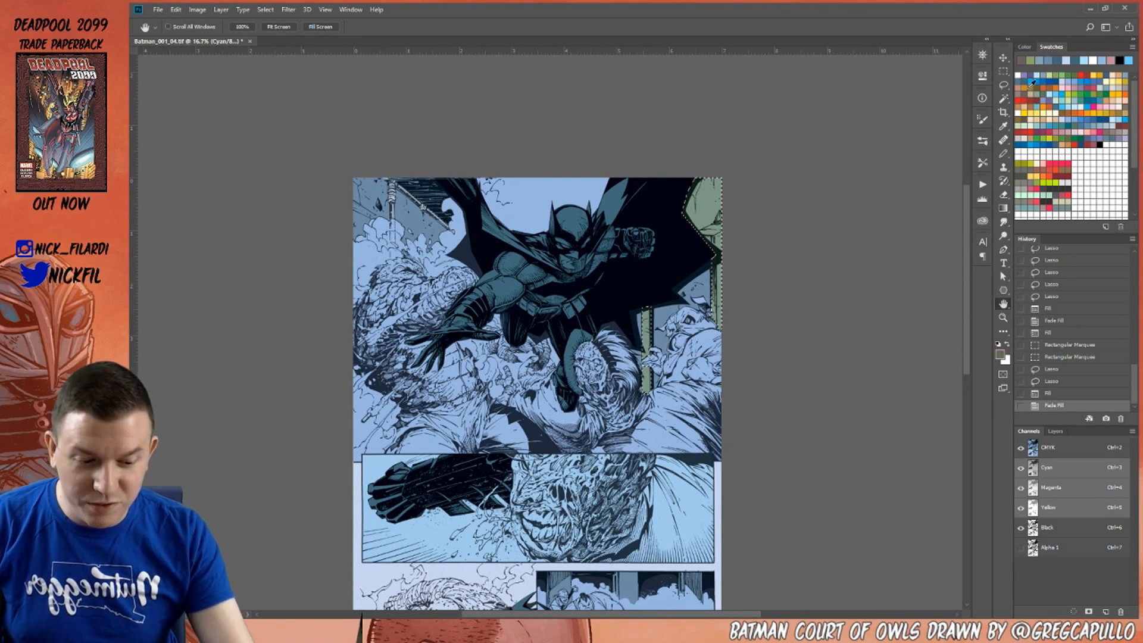
key(alt+BackSpace)
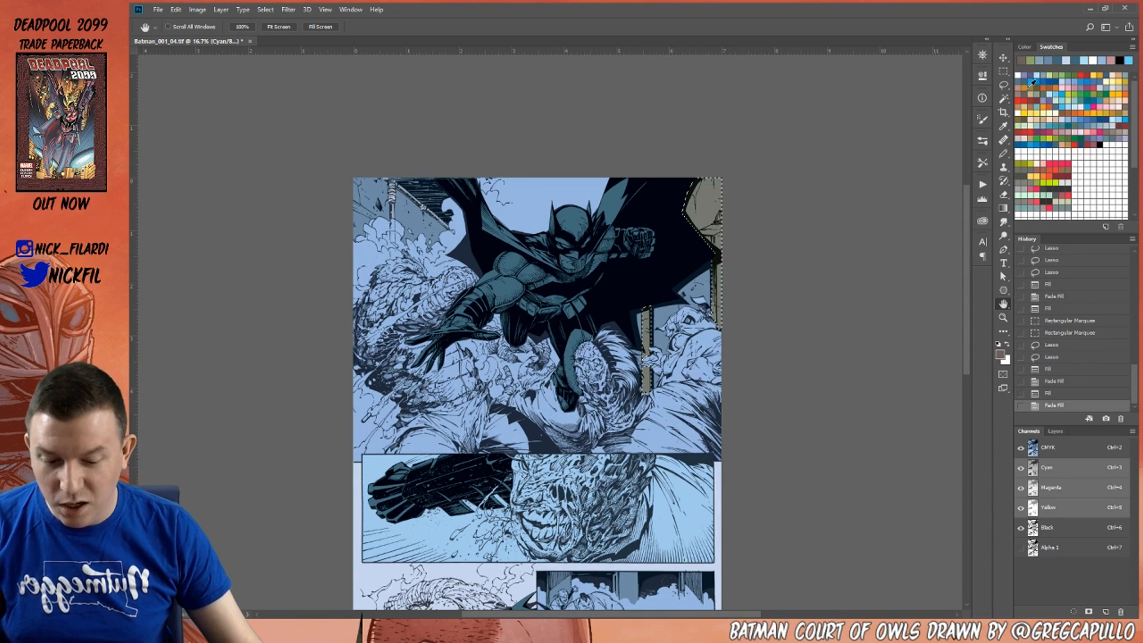
click(1091, 113)
key(alt+BackSpace)
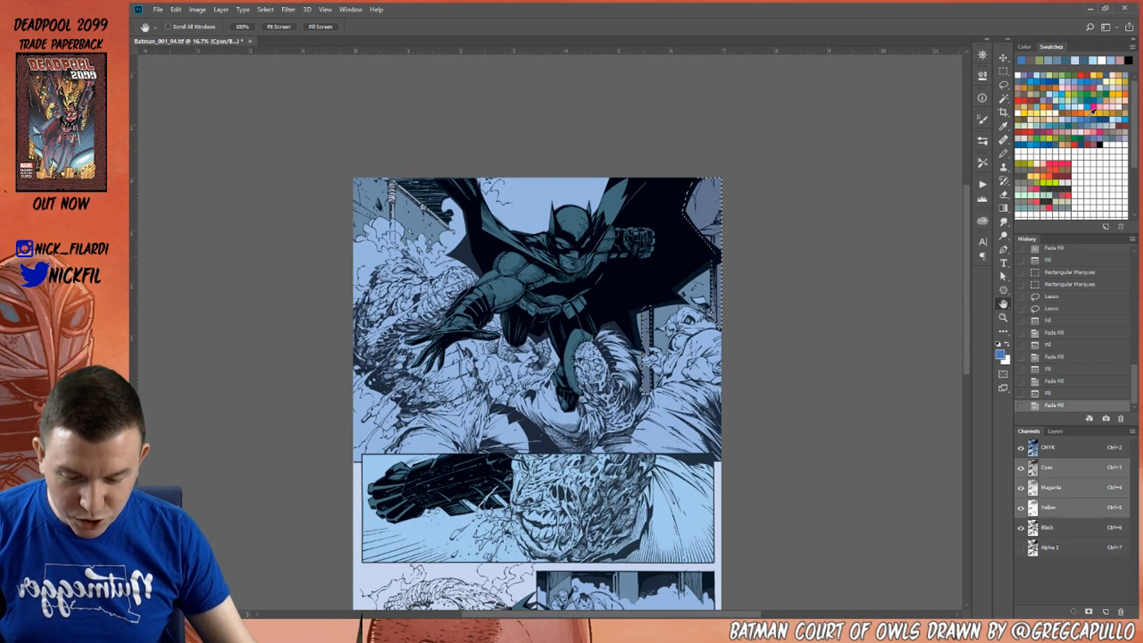
key(ctrl+d)
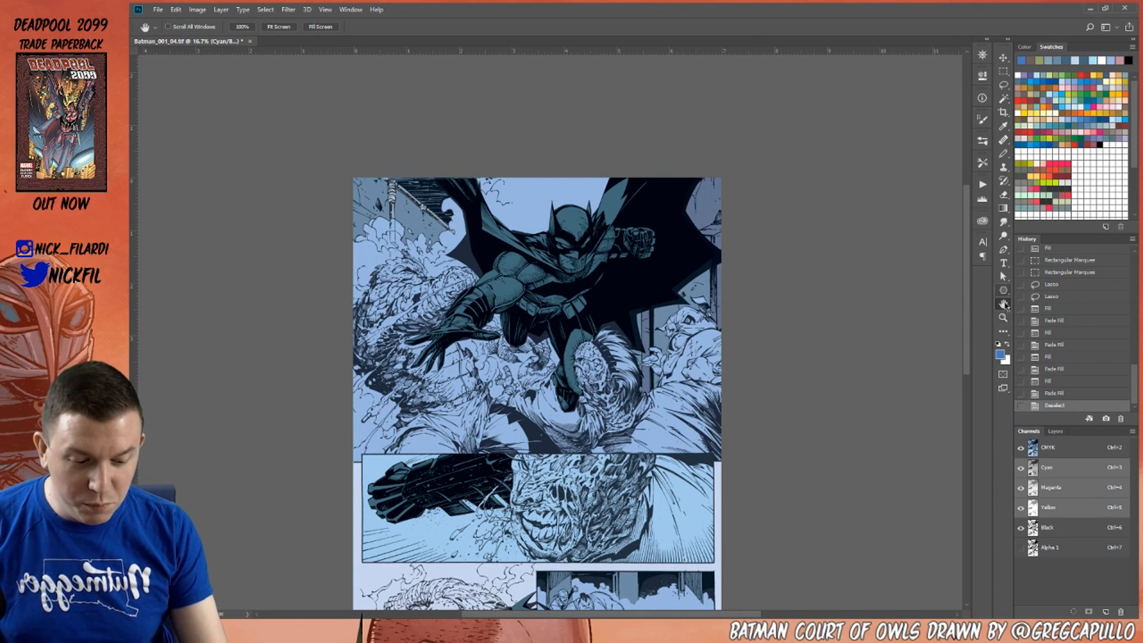
Select the light-blue sky, smoke and creature areas of the top and lower-right panels with the Magic Wand.
drag(791, 427, 808, 403)
key(ctrl+r)
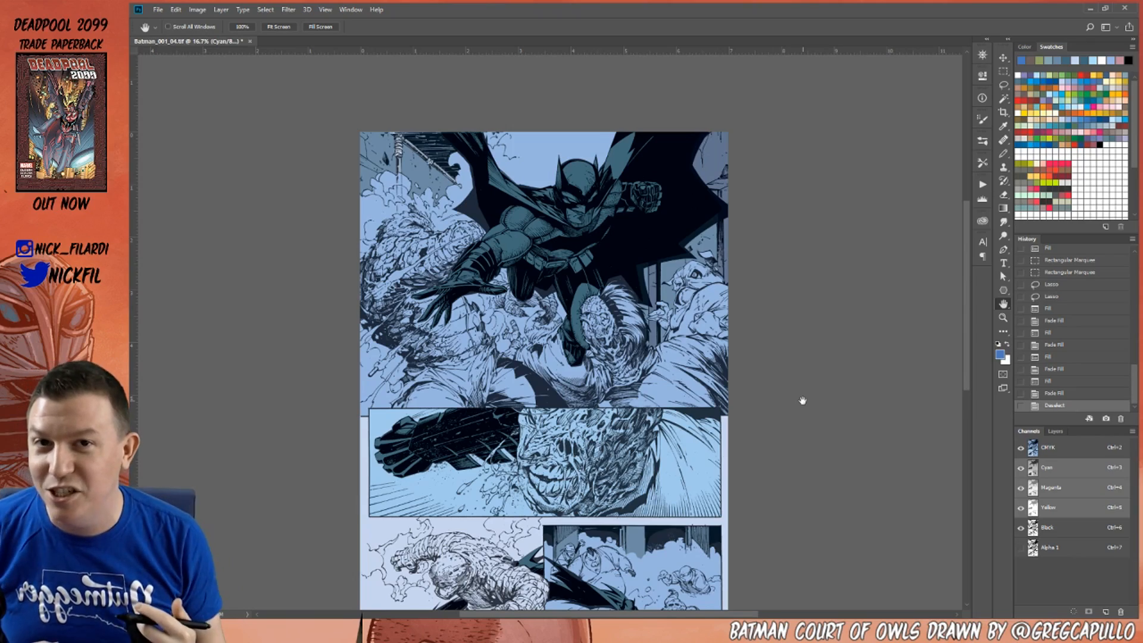
click(1003, 317)
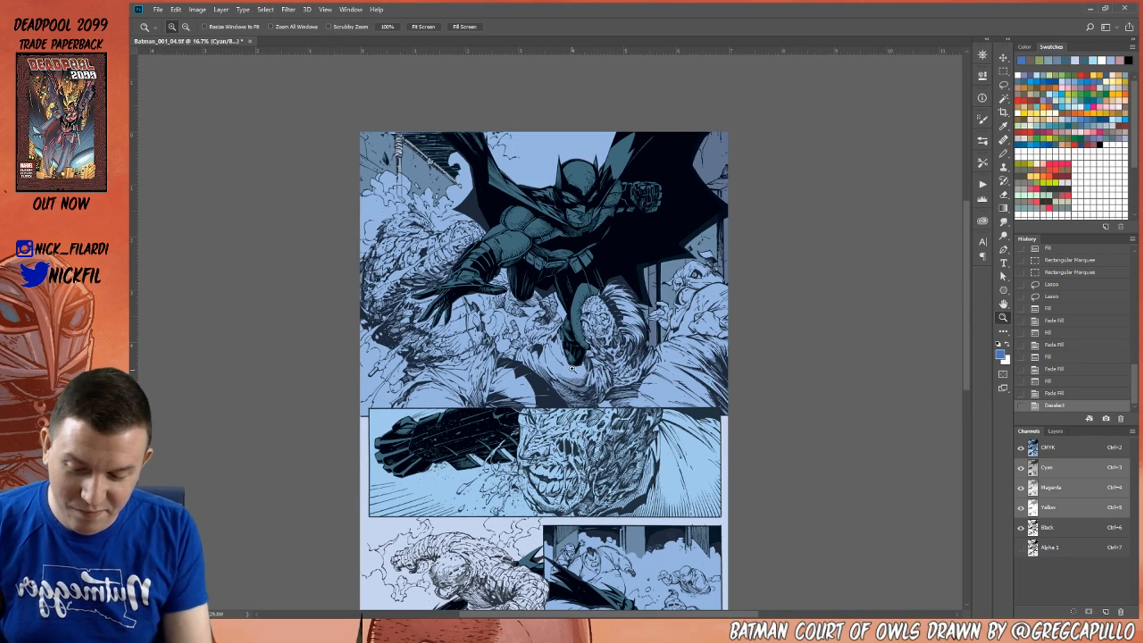
click(572, 369)
click(1003, 304)
drag(610, 111, 765, 128)
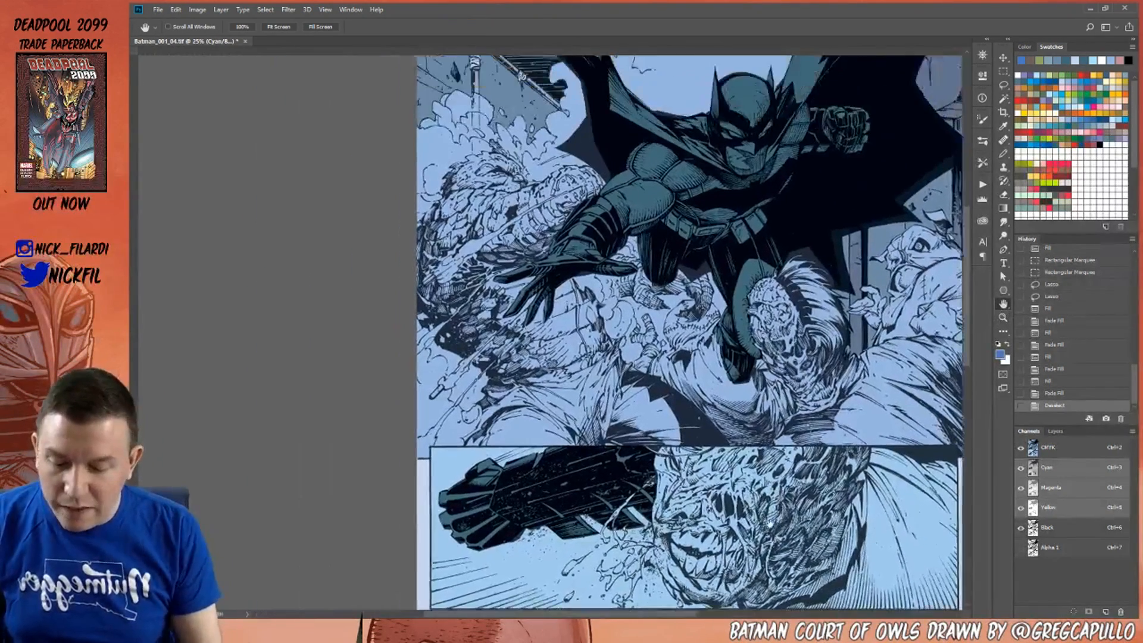
drag(643, 354, 667, 473)
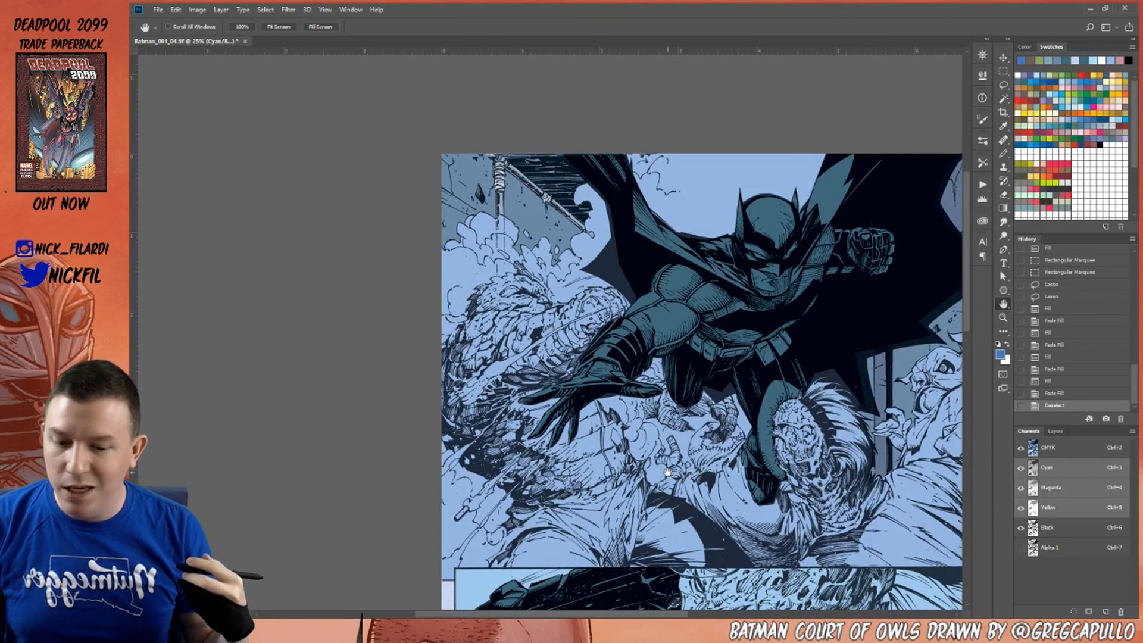
click(1005, 98)
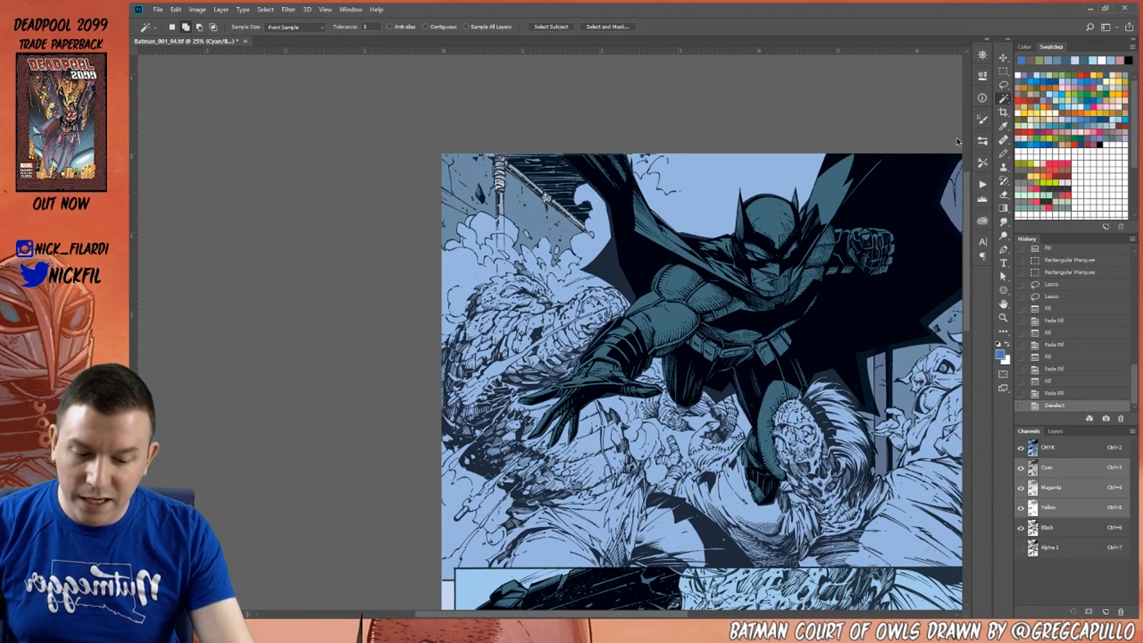
click(1003, 318)
alt+click(741, 471)
alt+click(741, 470)
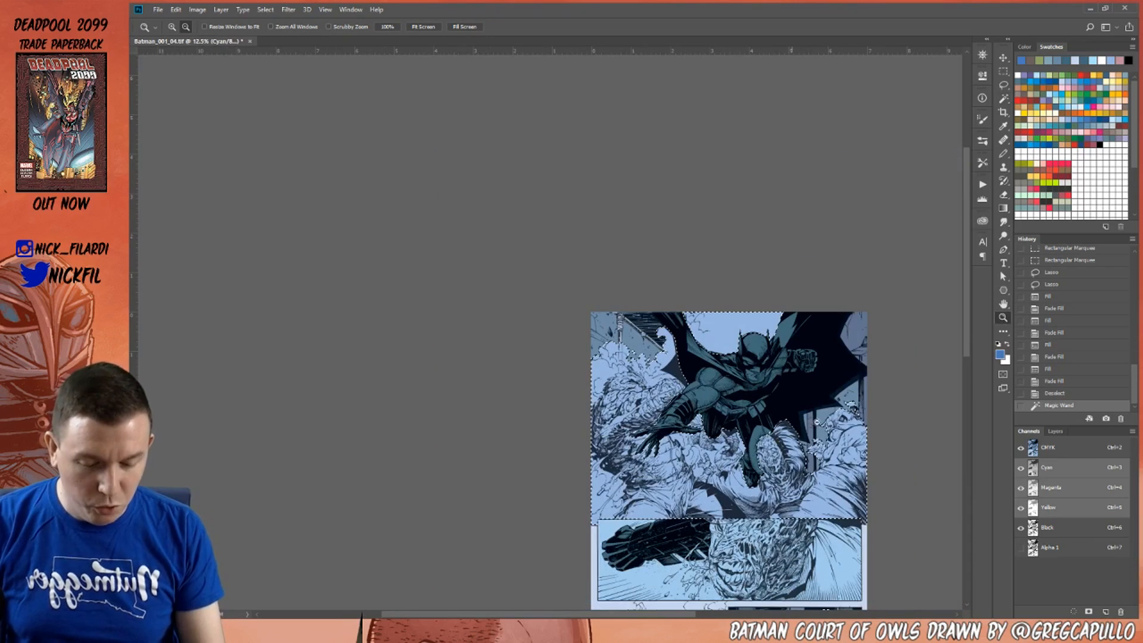
click(1003, 305)
drag(867, 598, 746, 442)
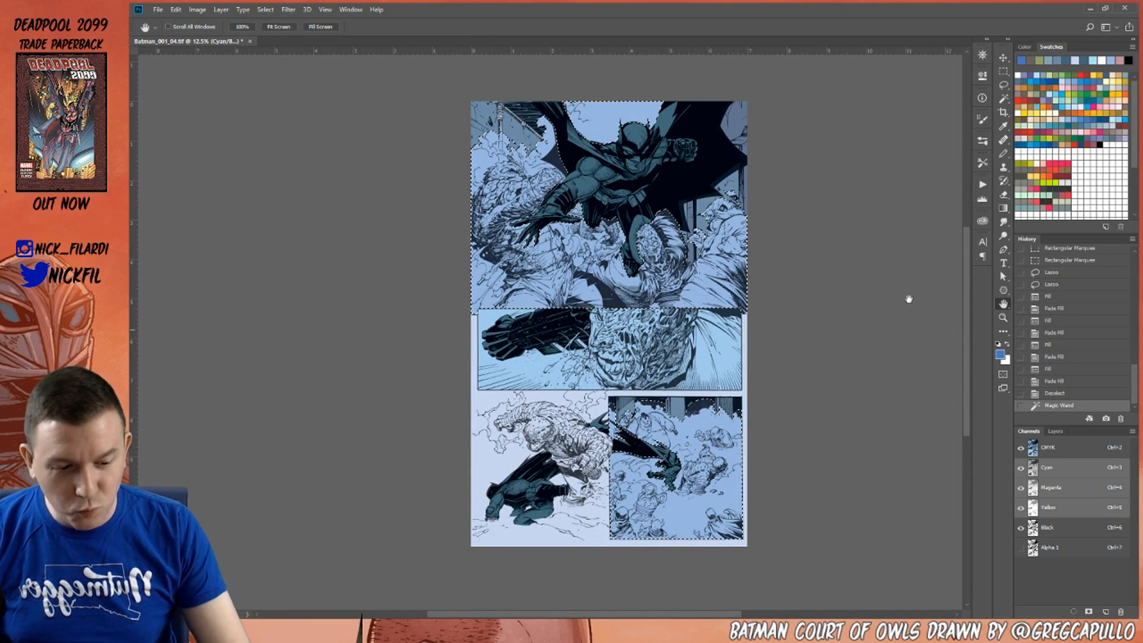
Fill the selected light-blue areas with a light green swatch, fade the fill and deselect.
click(1064, 76)
key(alt+BackSpace)
key(ctrl+d)
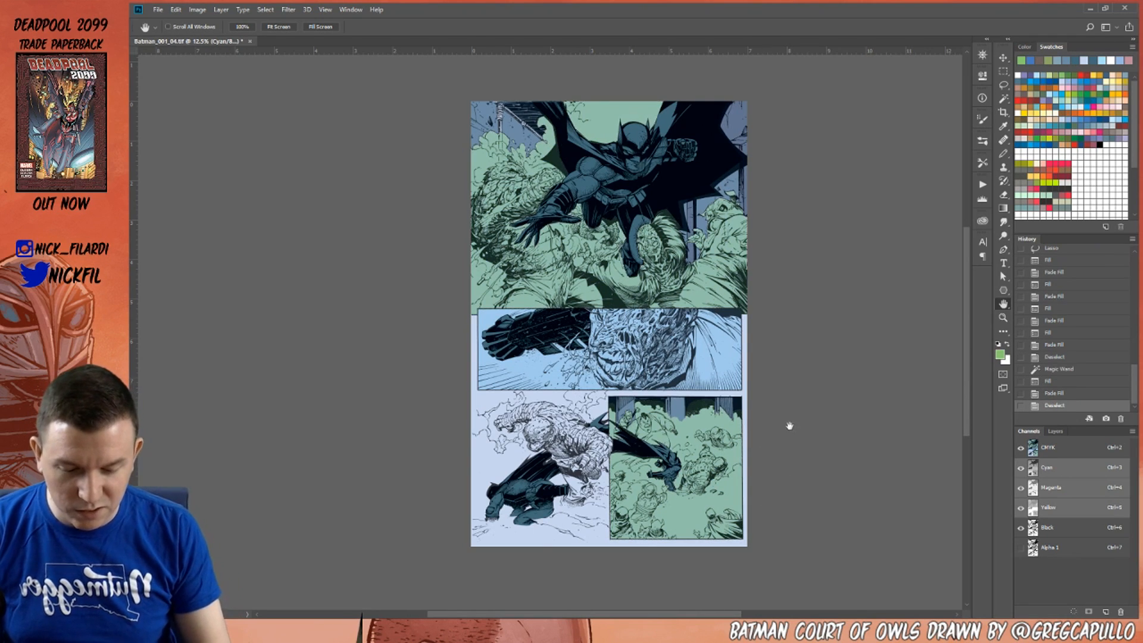
Outline the scaly creature behind Batman's outstretched arm in the top panel with the Lasso.
click(1004, 318)
click(520, 195)
click(1003, 303)
drag(549, 238, 625, 399)
key(l)
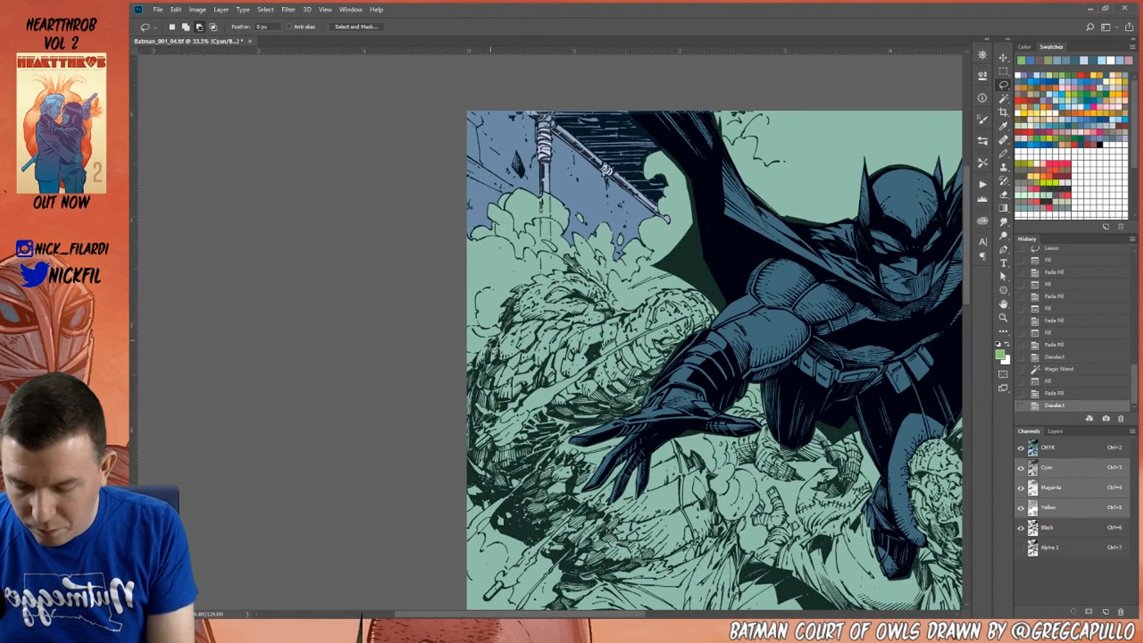
mouse_move(473, 374)
mouse_down()
mouse_move(461, 472)
mouse_move(506, 509)
mouse_move(466, 472)
mouse_move(486, 518)
mouse_move(480, 510)
mouse_move(495, 515)
mouse_move(599, 419)
mouse_move(497, 523)
mouse_move(544, 549)
mouse_move(676, 415)
mouse_move(713, 336)
mouse_move(675, 330)
mouse_move(632, 351)
mouse_up()
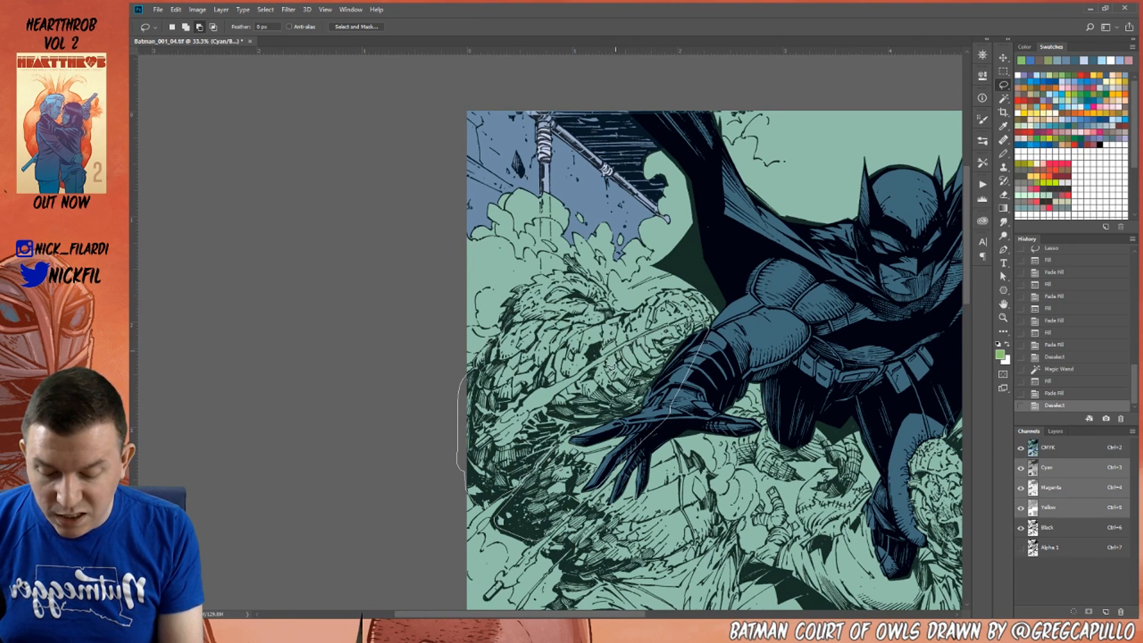
drag(583, 378, 522, 426)
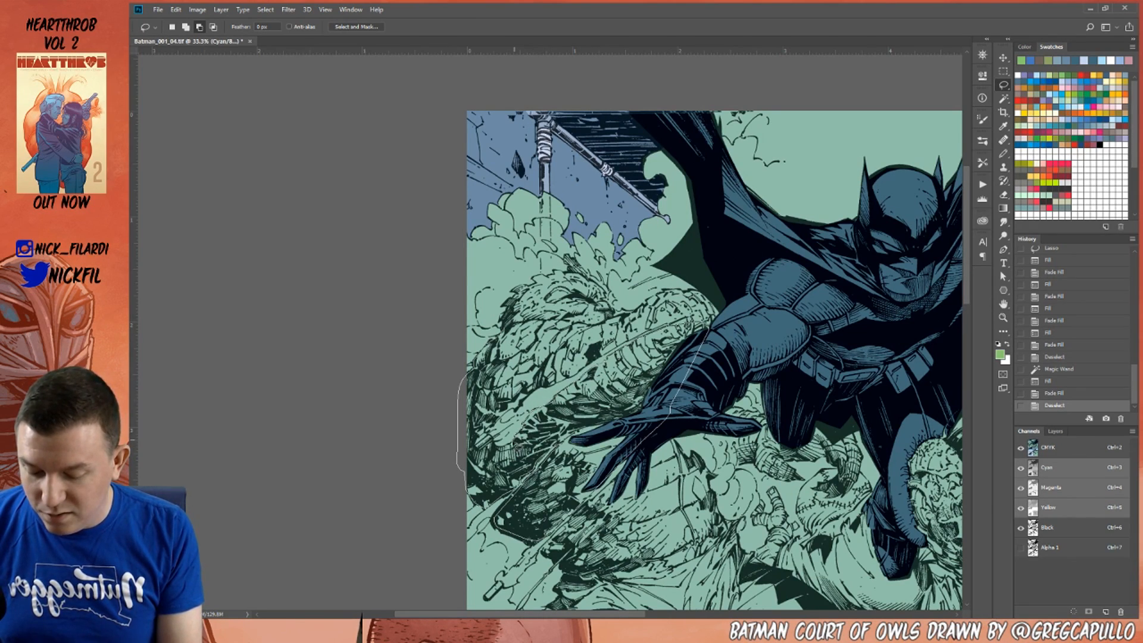
mouse_move(493, 444)
mouse_down()
mouse_move(476, 451)
mouse_move(503, 437)
mouse_move(551, 313)
mouse_up()
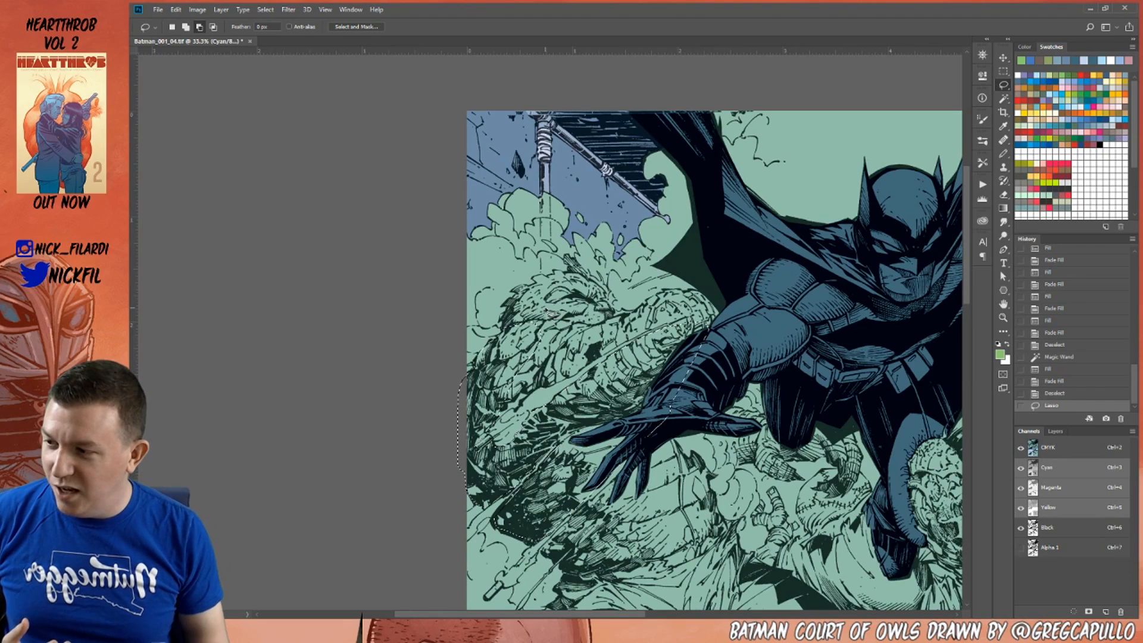
mouse_move(501, 333)
mouse_down()
mouse_move(508, 305)
mouse_move(547, 274)
mouse_move(619, 294)
mouse_move(601, 336)
mouse_move(527, 372)
mouse_up()
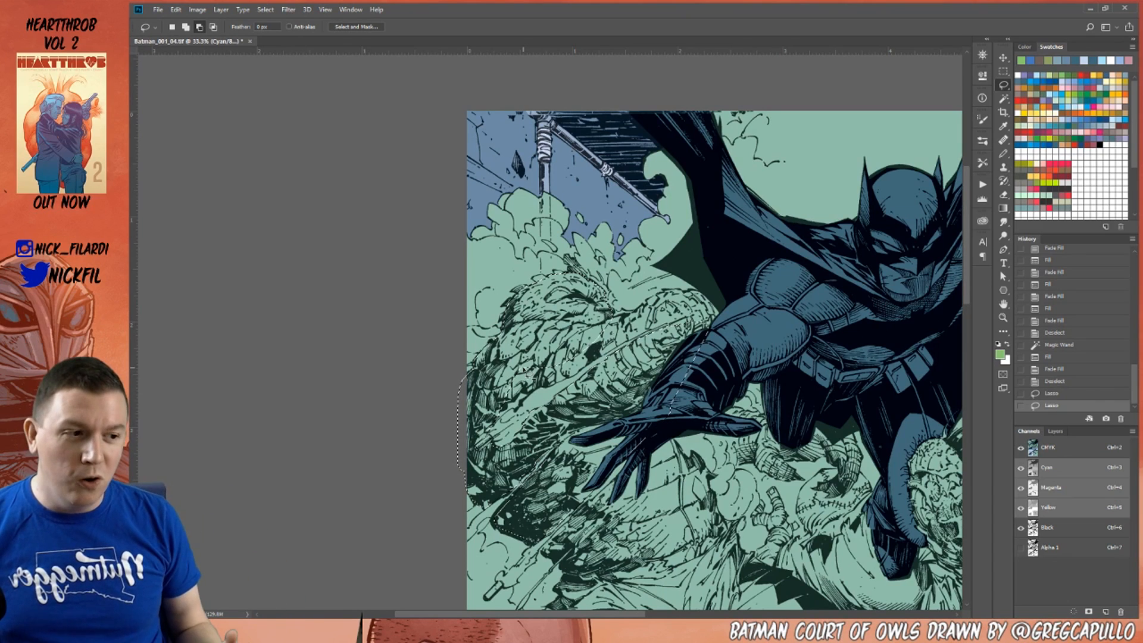
Refine the Lasso selection along the jagged edge of the scaly creature's head and back.
key(z)
click(534, 277)
key(l)
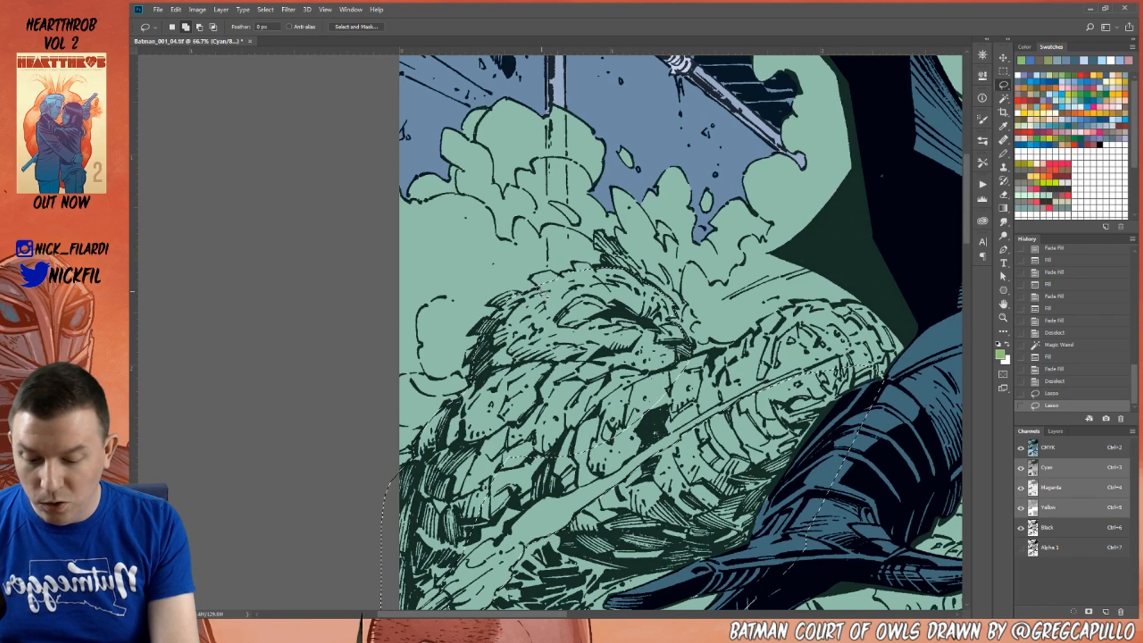
mouse_move(551, 302)
mouse_down()
mouse_move(536, 281)
mouse_move(572, 266)
mouse_up()
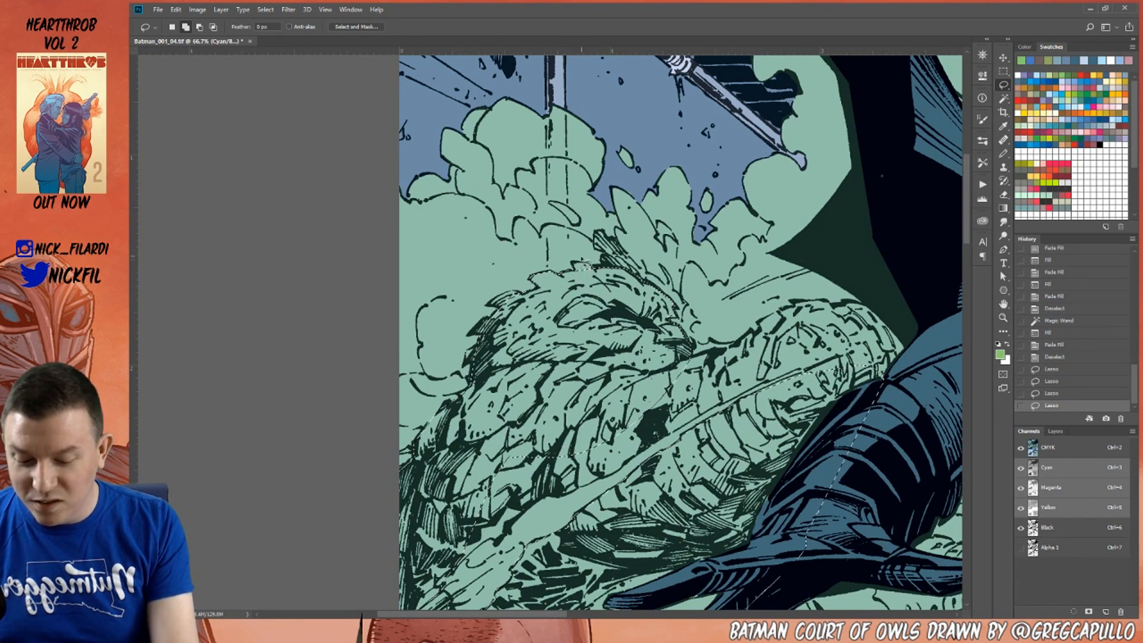
mouse_move(598, 277)
mouse_down()
mouse_move(589, 268)
mouse_move(601, 295)
mouse_up()
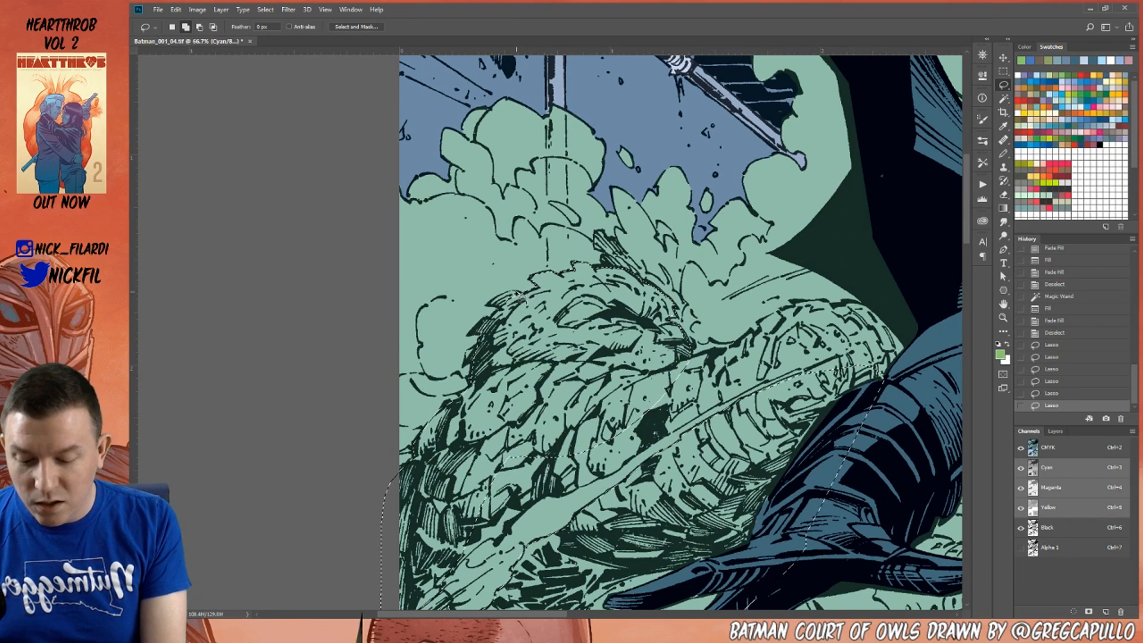
mouse_move(497, 306)
mouse_down()
mouse_move(514, 295)
mouse_move(484, 351)
mouse_move(499, 349)
mouse_move(510, 369)
mouse_move(494, 374)
mouse_up()
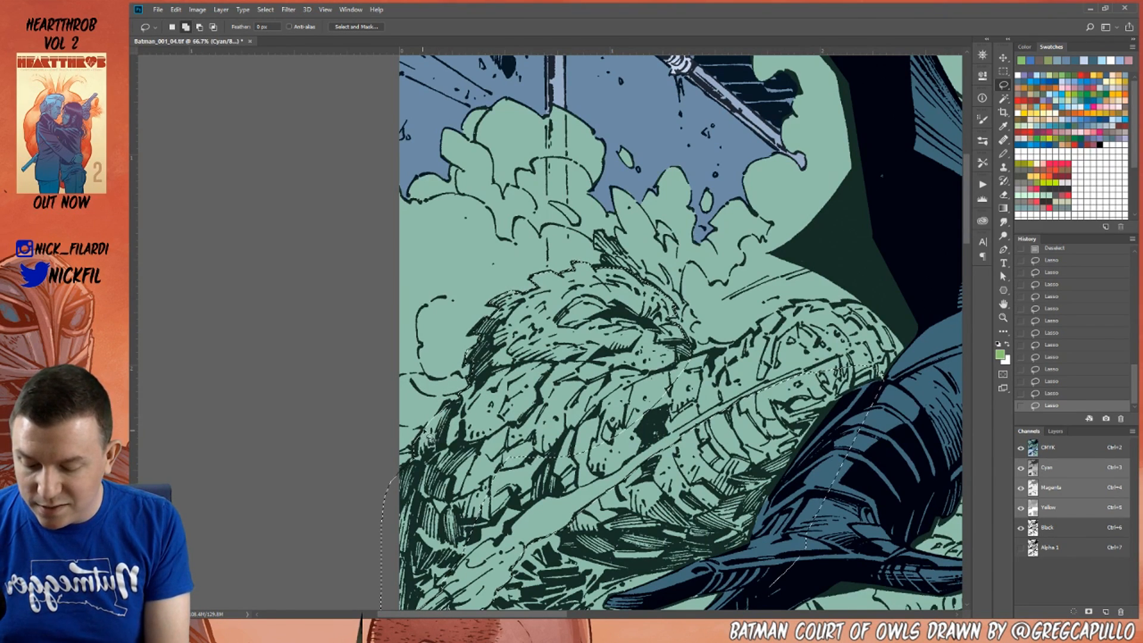
drag(447, 406, 471, 381)
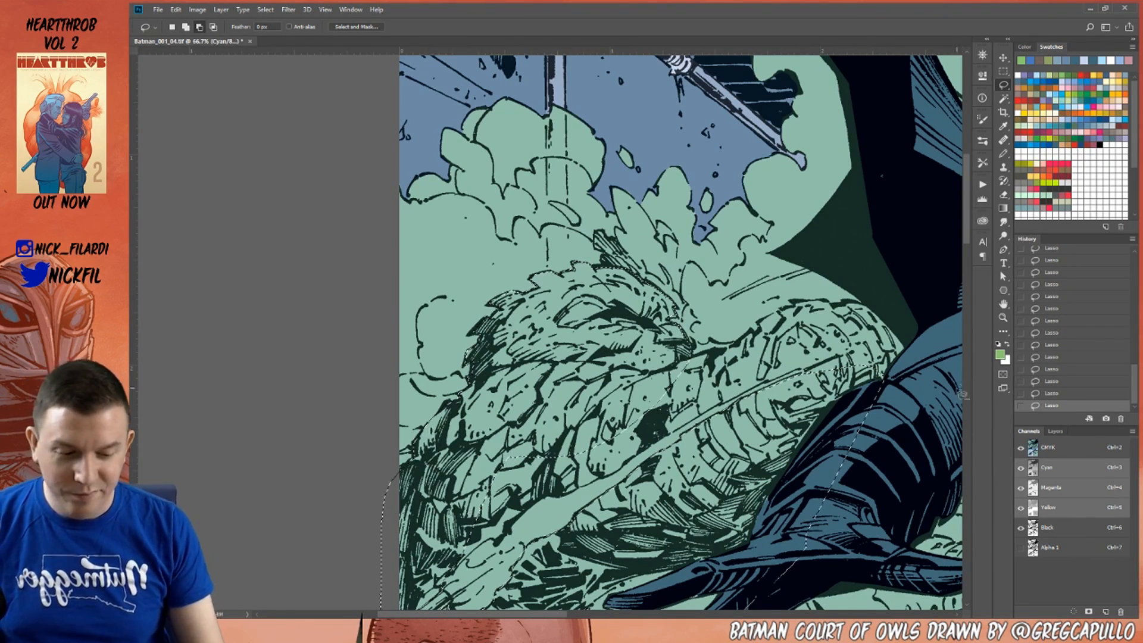
Refine the Lasso selection around the scaly creature's raised arm and the pale streak crossing its body beside Batman's forearm.
click(1004, 302)
drag(924, 284, 878, 258)
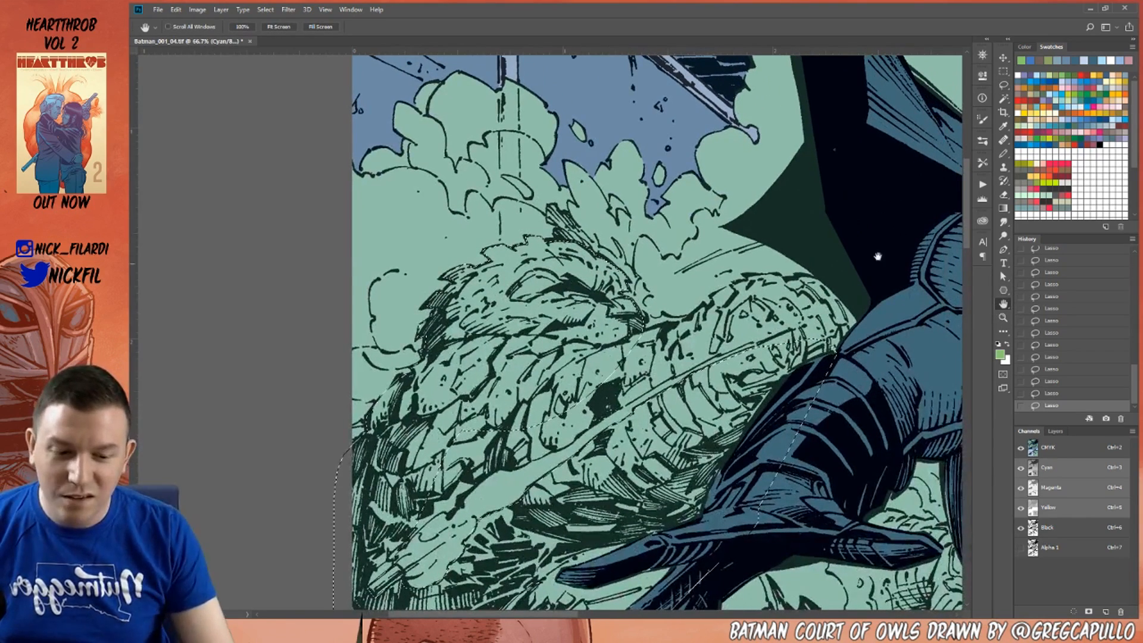
click(1003, 85)
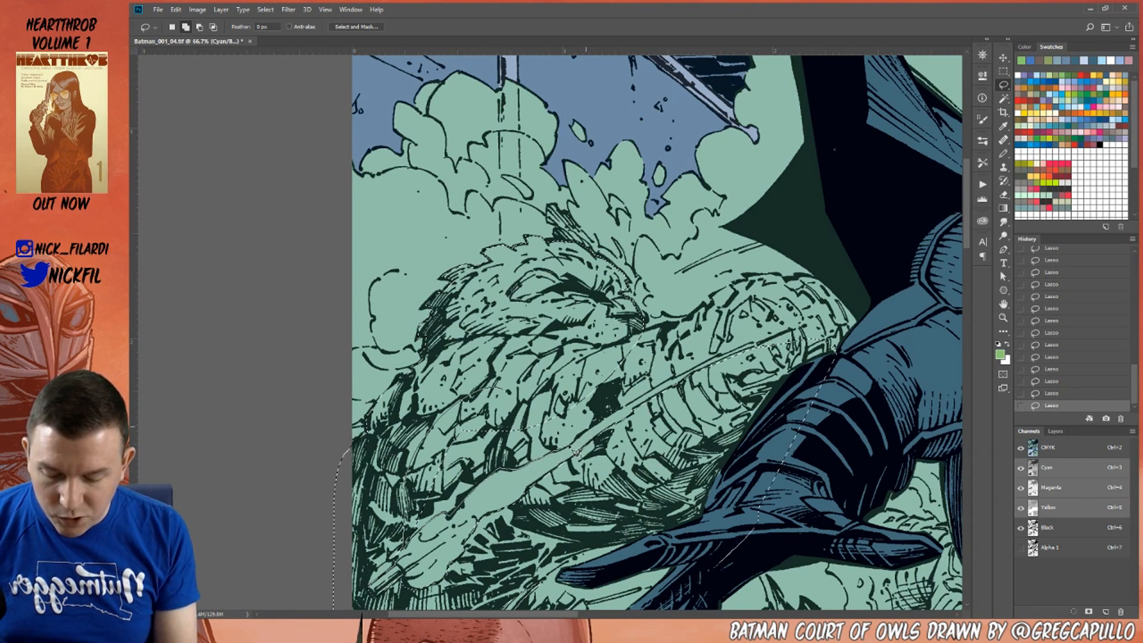
mouse_move(578, 439)
mouse_down()
mouse_move(631, 408)
mouse_move(439, 419)
mouse_move(408, 546)
mouse_move(393, 555)
mouse_move(411, 545)
mouse_up()
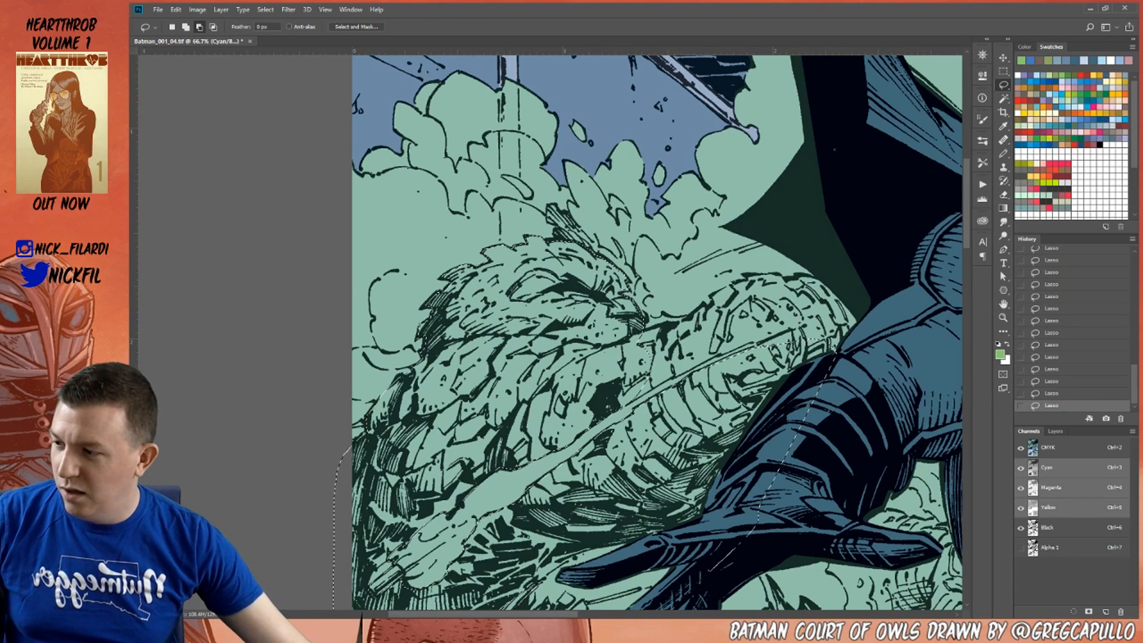
key(ctrl+d)
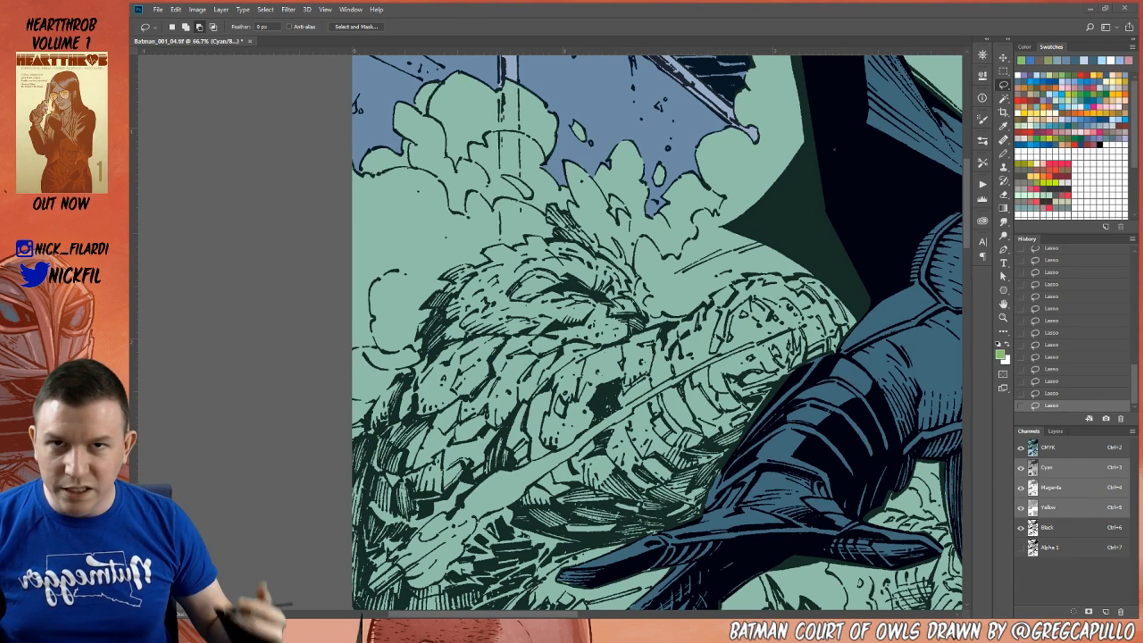
drag(729, 348, 638, 337)
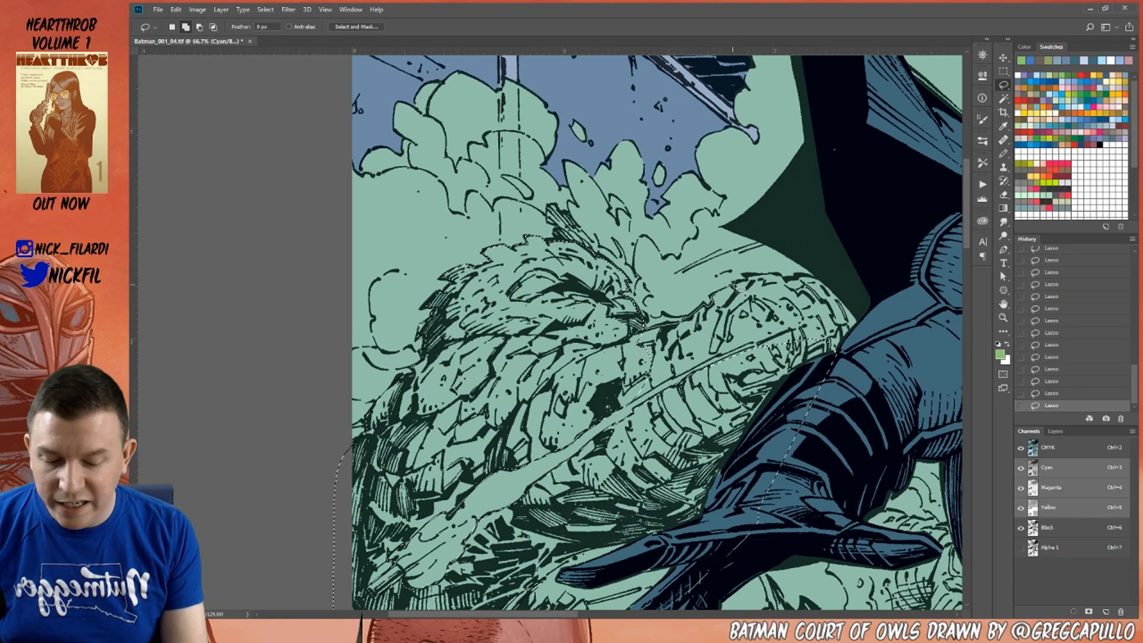
mouse_move(749, 278)
mouse_down()
mouse_move(816, 276)
mouse_move(862, 303)
mouse_move(860, 331)
mouse_move(778, 393)
mouse_up()
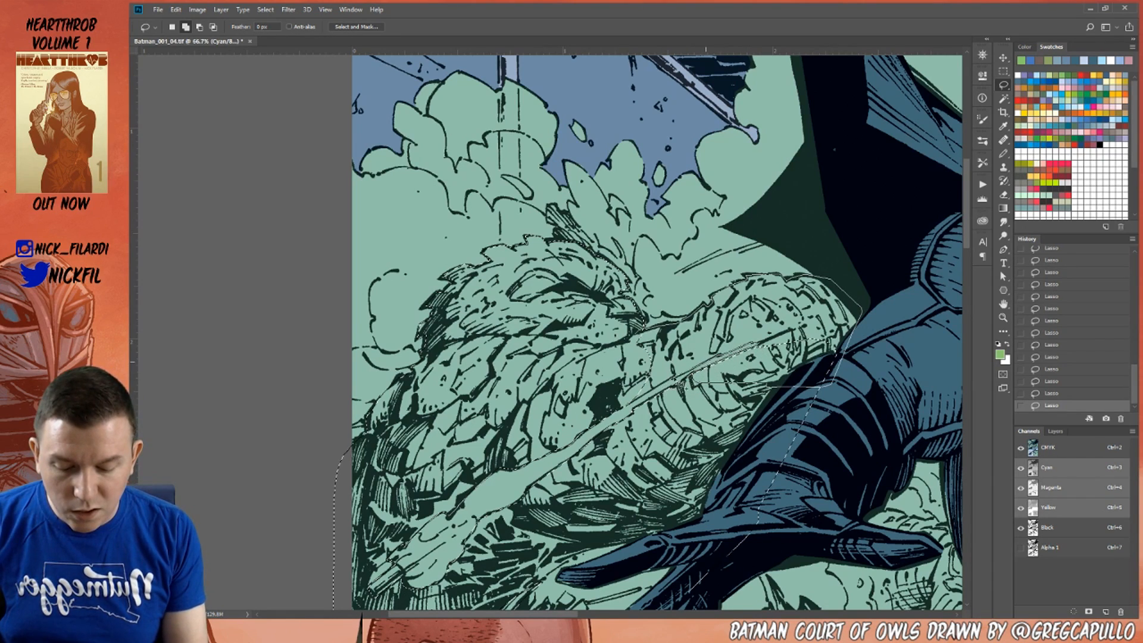
drag(625, 411, 657, 351)
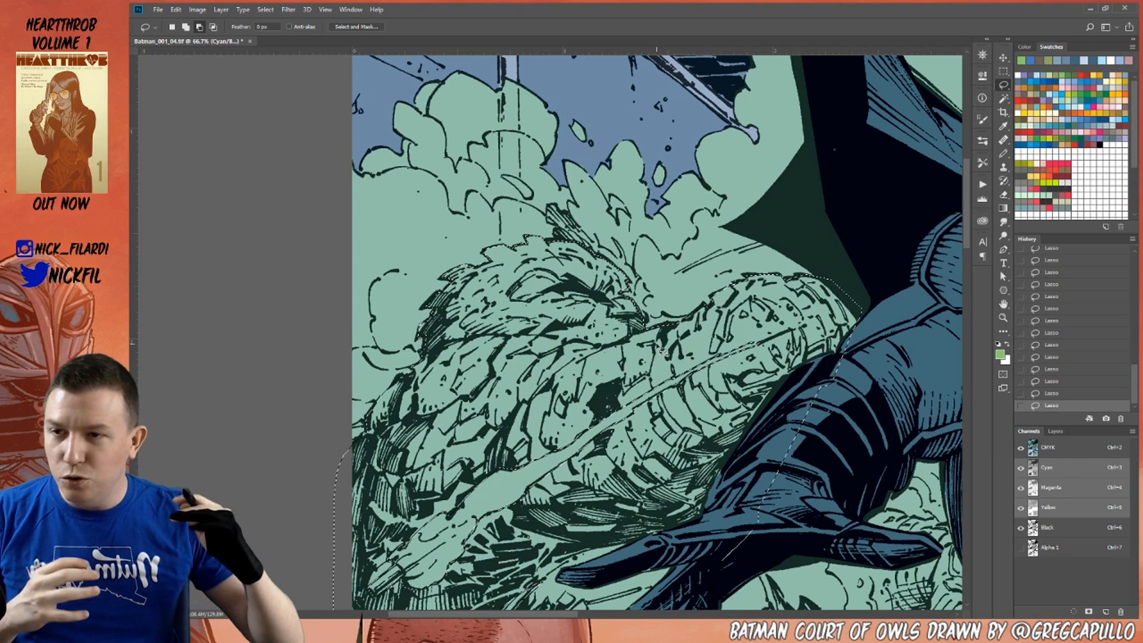
Subtract Batman's arm and glove from the scaly creature selection in the top panel with the Magic Wand.
click(1003, 317)
alt+click(723, 482)
click(1004, 304)
drag(734, 499, 655, 339)
key(w)
alt+click(729, 324)
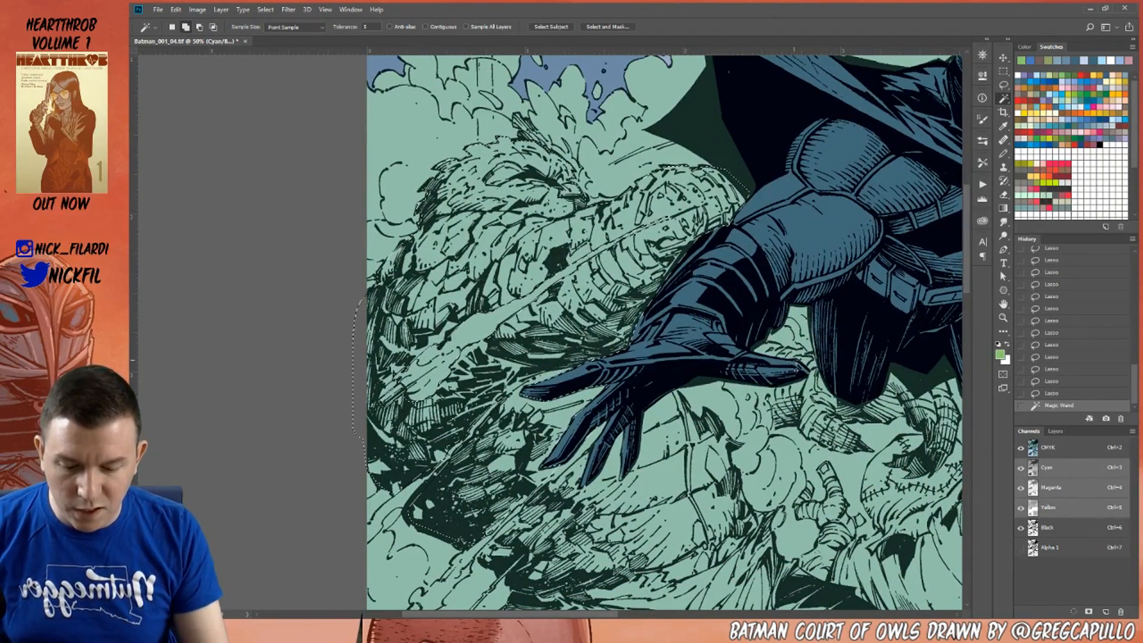
Refine the Lasso selection around Batman's outstretched fingers where they overlap the scaly creature.
key(l)
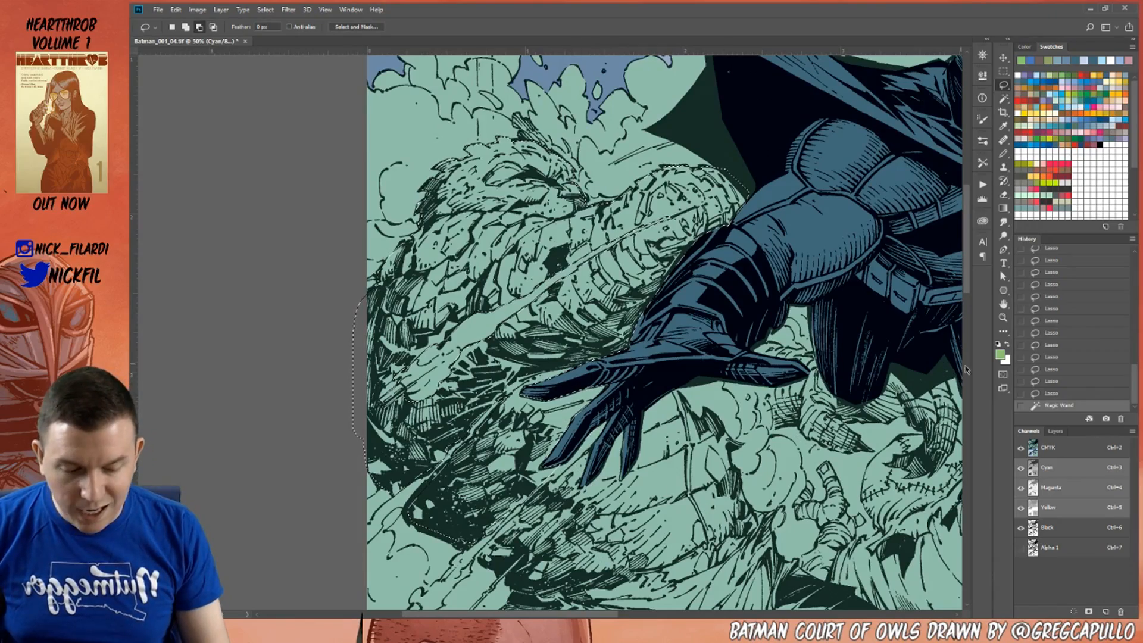
key(space)
drag(640, 488, 646, 400)
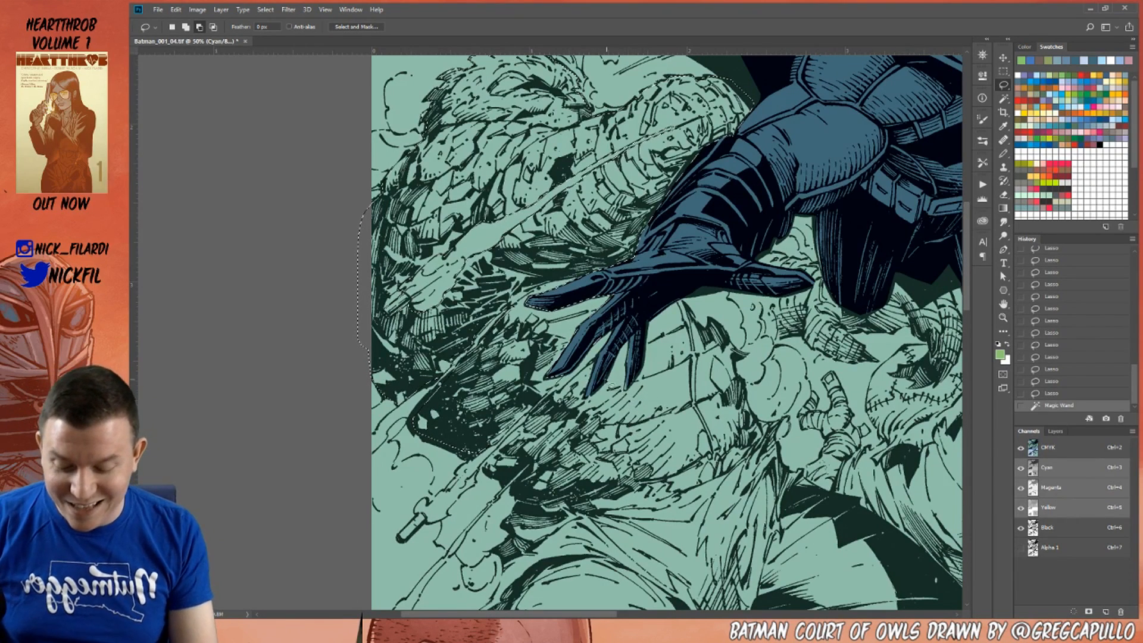
key(shift)
mouse_move(570, 376)
mouse_down()
mouse_move(606, 351)
mouse_move(603, 334)
mouse_move(586, 354)
mouse_up()
key(alt)
key(shift)
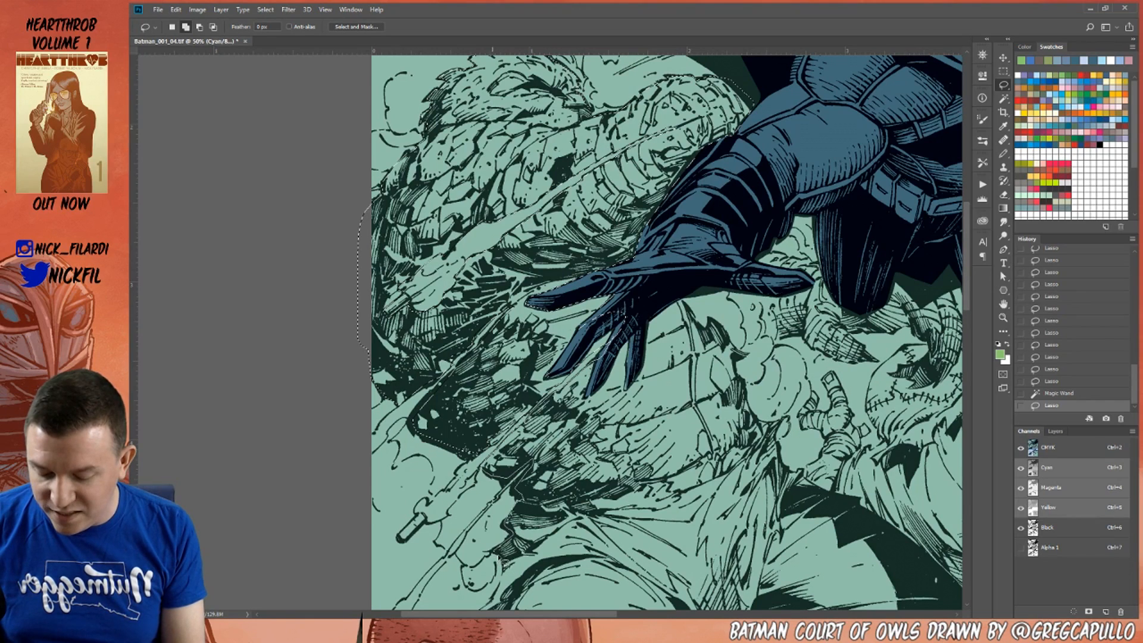
mouse_move(631, 529)
mouse_down()
mouse_move(616, 426)
mouse_move(636, 278)
mouse_up()
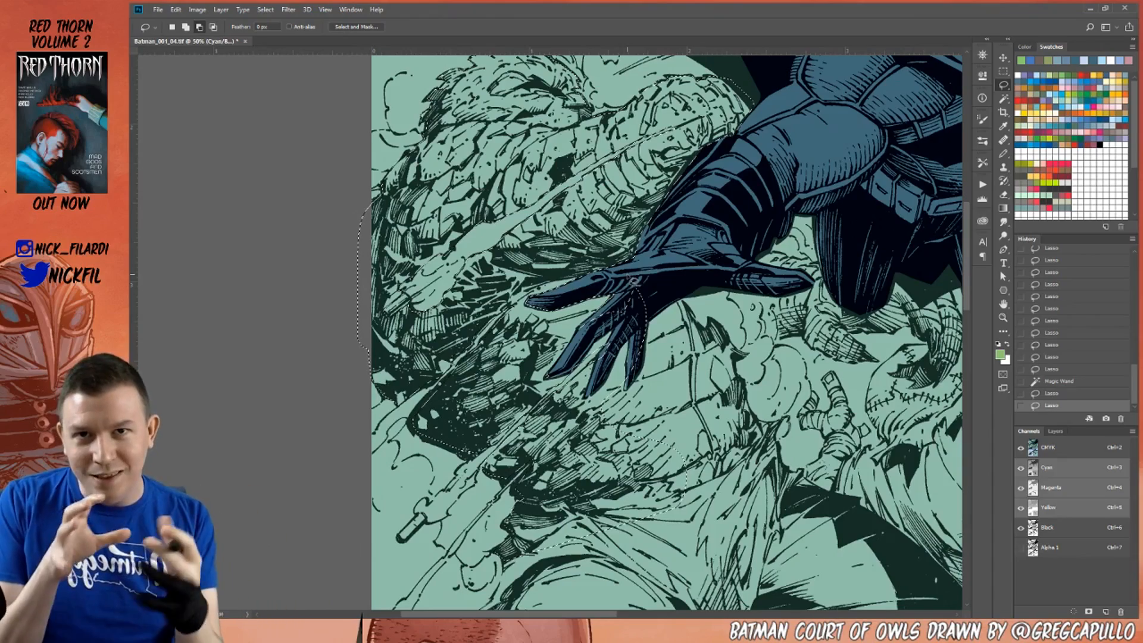
Extend the Lasso selection over the scaly creature's torso below Batman's hand and down past its waist.
click(1000, 302)
drag(764, 443, 657, 478)
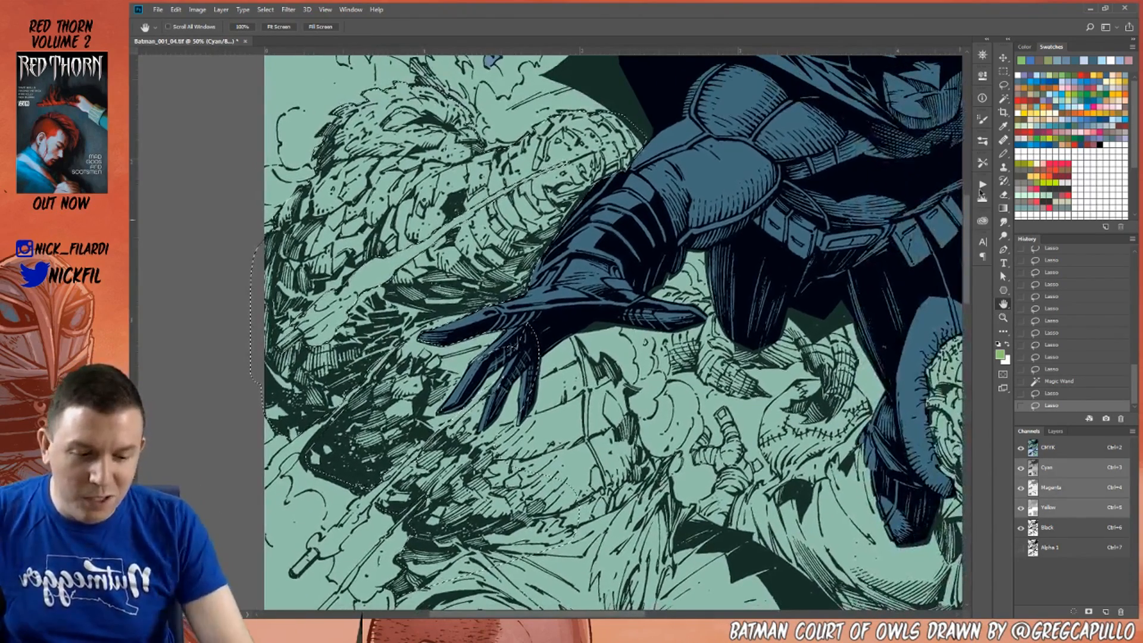
key(l)
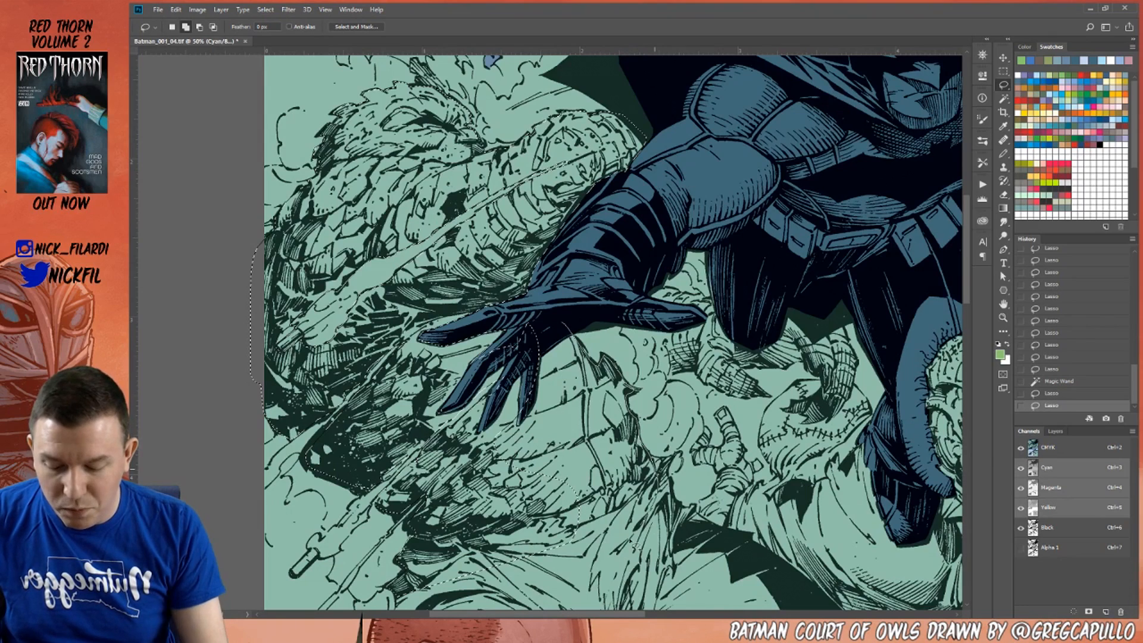
drag(528, 309, 559, 562)
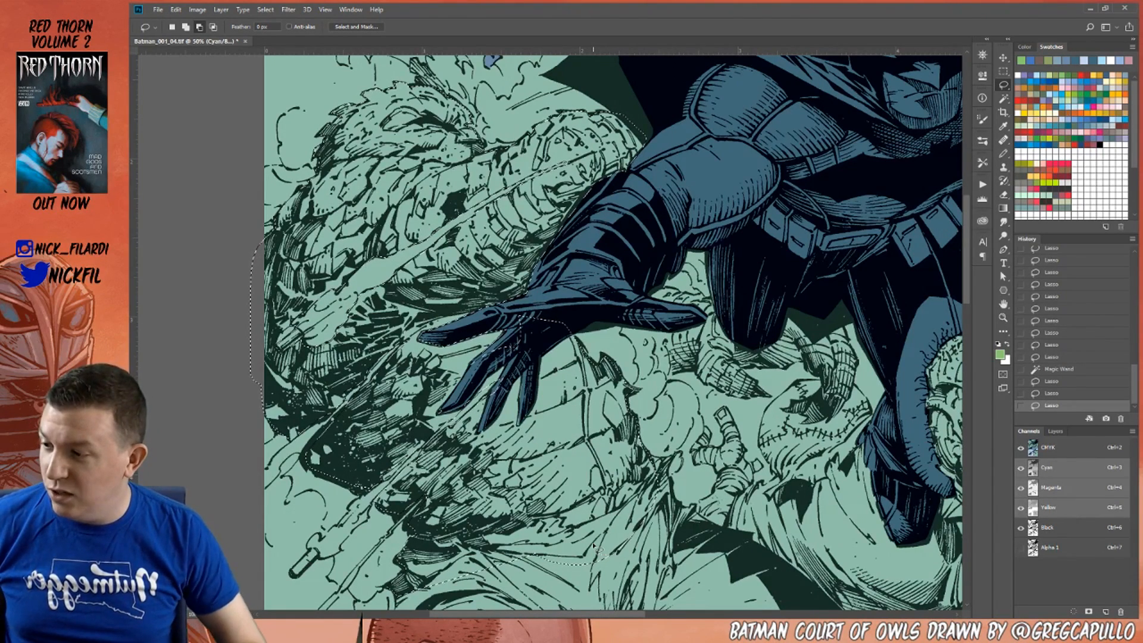
key(z)
alt+click(655, 482)
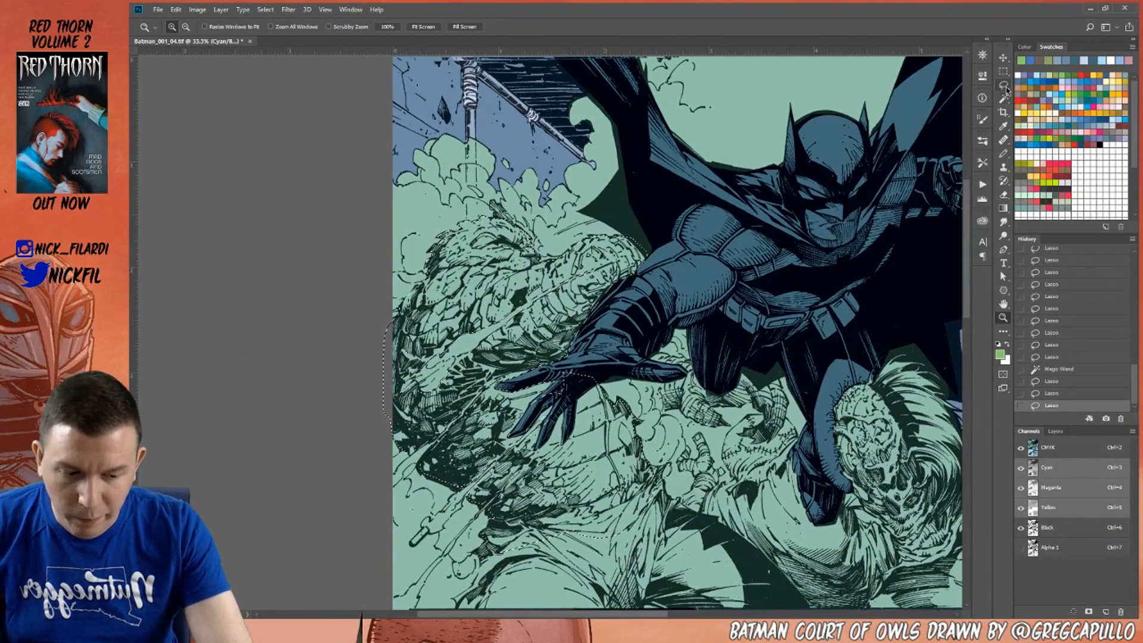
key(l)
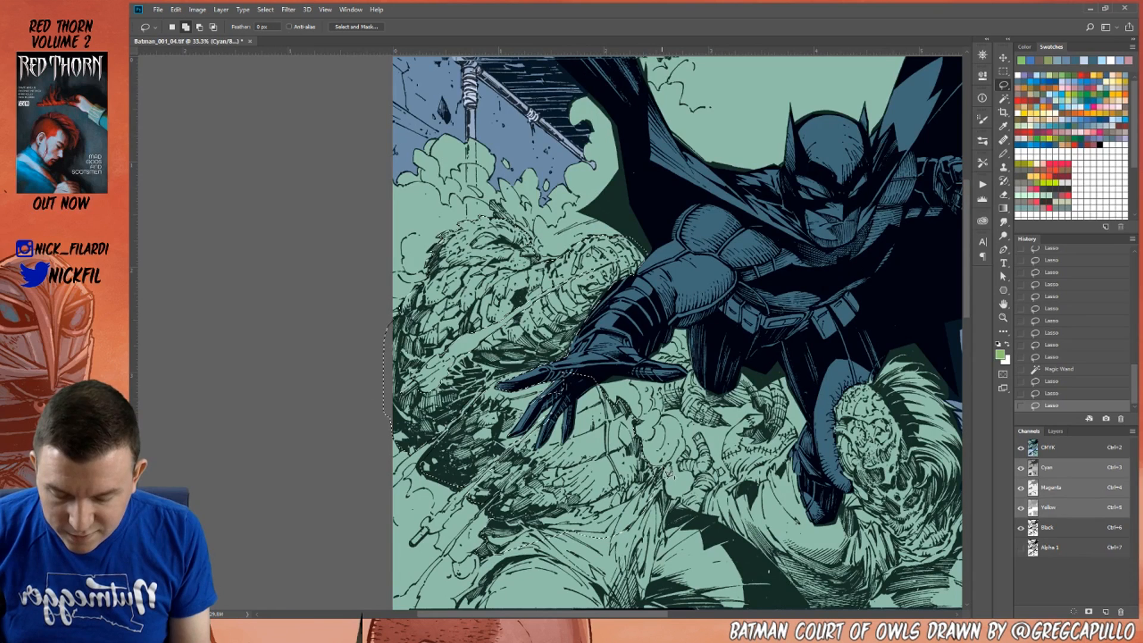
drag(665, 505, 568, 536)
mouse_move(674, 540)
mouse_down()
mouse_move(680, 504)
mouse_move(675, 515)
mouse_move(711, 540)
mouse_move(578, 530)
mouse_up()
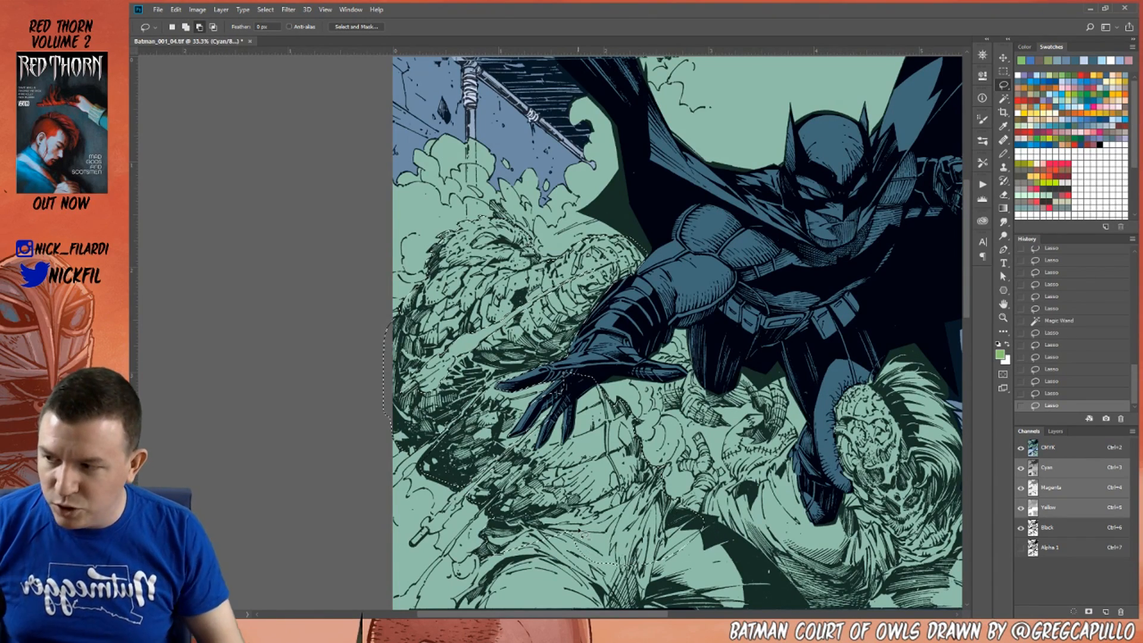
Add the scaly creature's legs down to the panel's lower border with the Lasso, trimming the edges of the selection.
drag(713, 556, 702, 414)
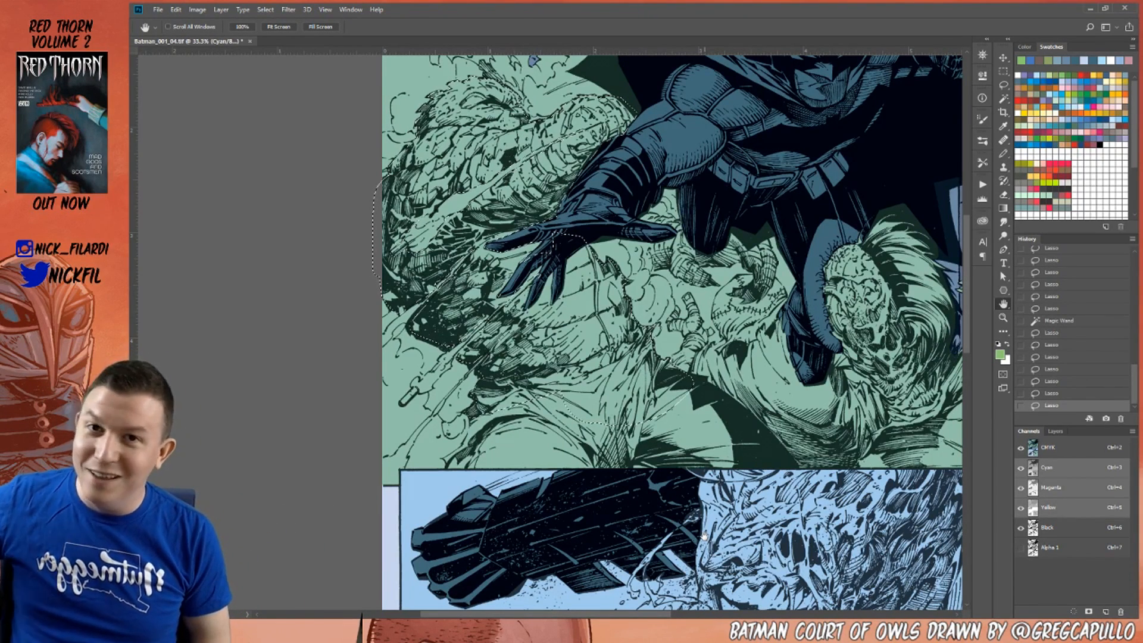
click(1004, 84)
mouse_move(636, 456)
mouse_down()
mouse_move(629, 467)
mouse_move(446, 468)
mouse_up()
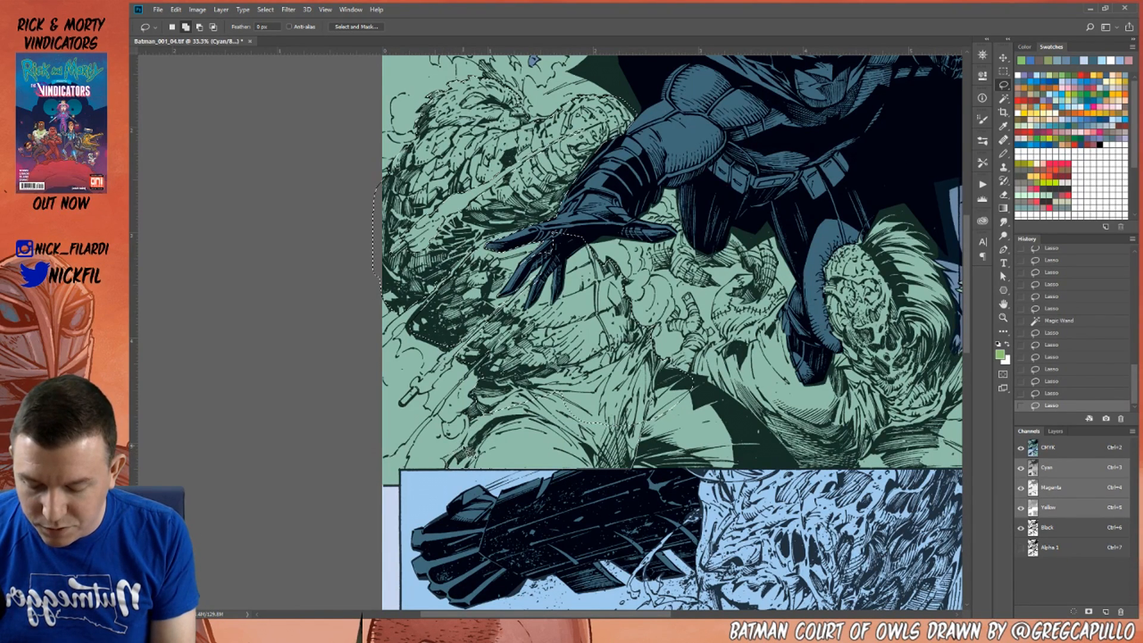
drag(470, 419, 625, 384)
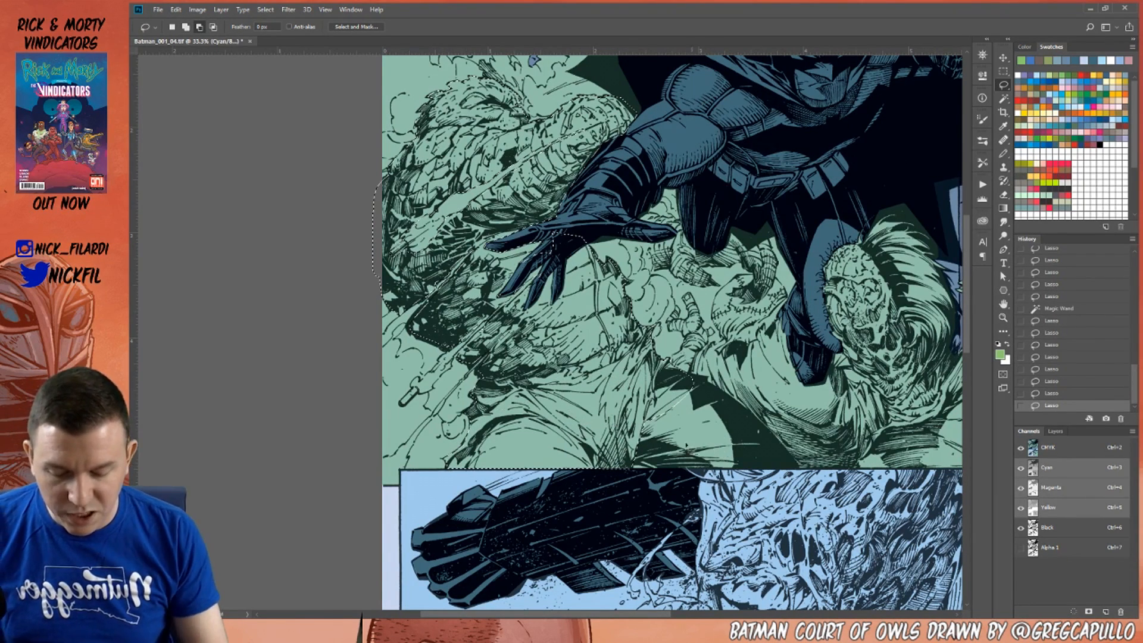
mouse_move(659, 470)
mouse_down()
mouse_move(804, 463)
mouse_move(806, 474)
mouse_move(706, 384)
mouse_move(666, 375)
mouse_move(608, 387)
mouse_up()
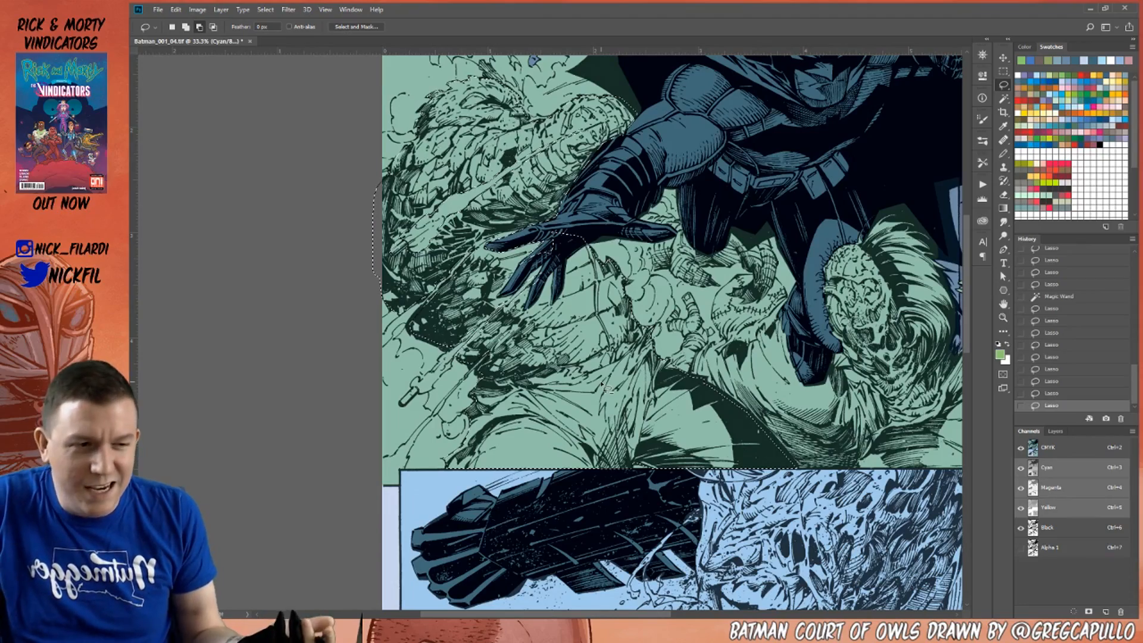
Add the scaly creature's clawed hand beneath Batman's thigh to the selection with the Lasso.
key(space)
drag(934, 220, 871, 349)
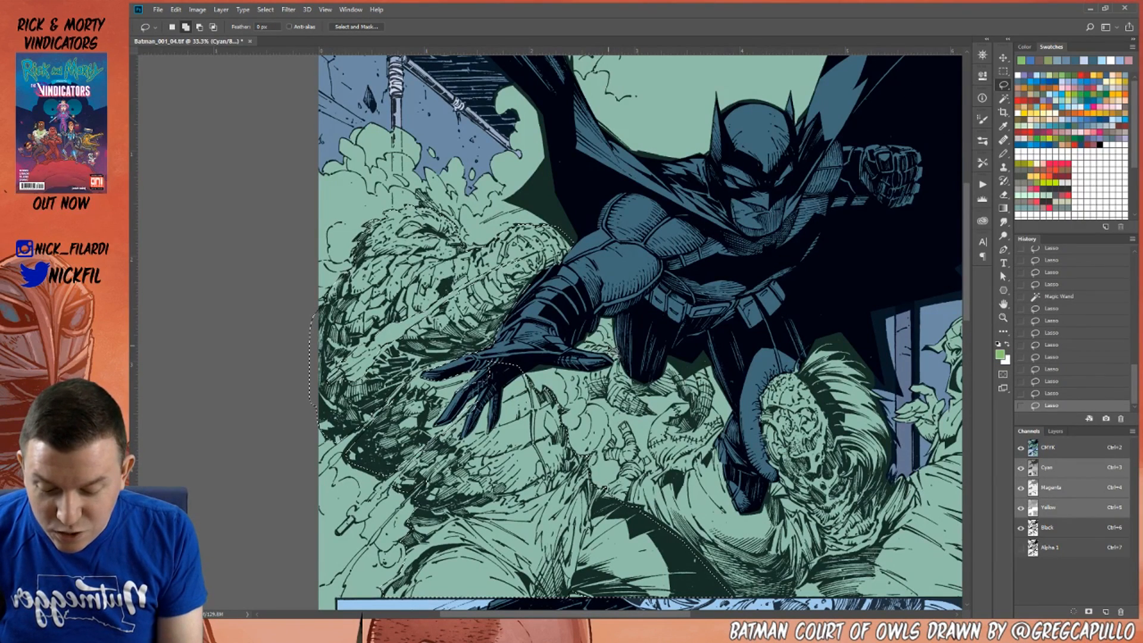
mouse_move(595, 346)
mouse_down()
mouse_move(563, 348)
mouse_move(590, 367)
mouse_move(596, 412)
mouse_move(606, 404)
mouse_move(650, 427)
mouse_move(639, 421)
mouse_move(653, 424)
mouse_move(651, 404)
mouse_move(680, 389)
mouse_move(666, 343)
mouse_up()
mouse_move(691, 403)
mouse_down()
mouse_move(694, 359)
mouse_move(715, 374)
mouse_move(710, 419)
mouse_move(689, 418)
mouse_move(691, 356)
mouse_up()
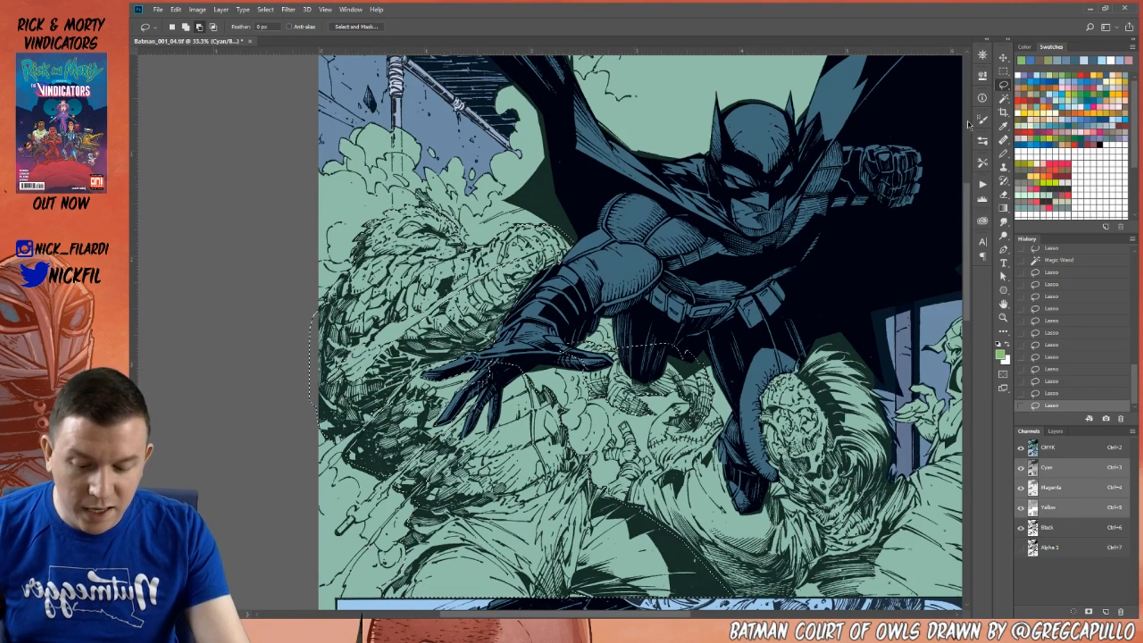
key(shift)
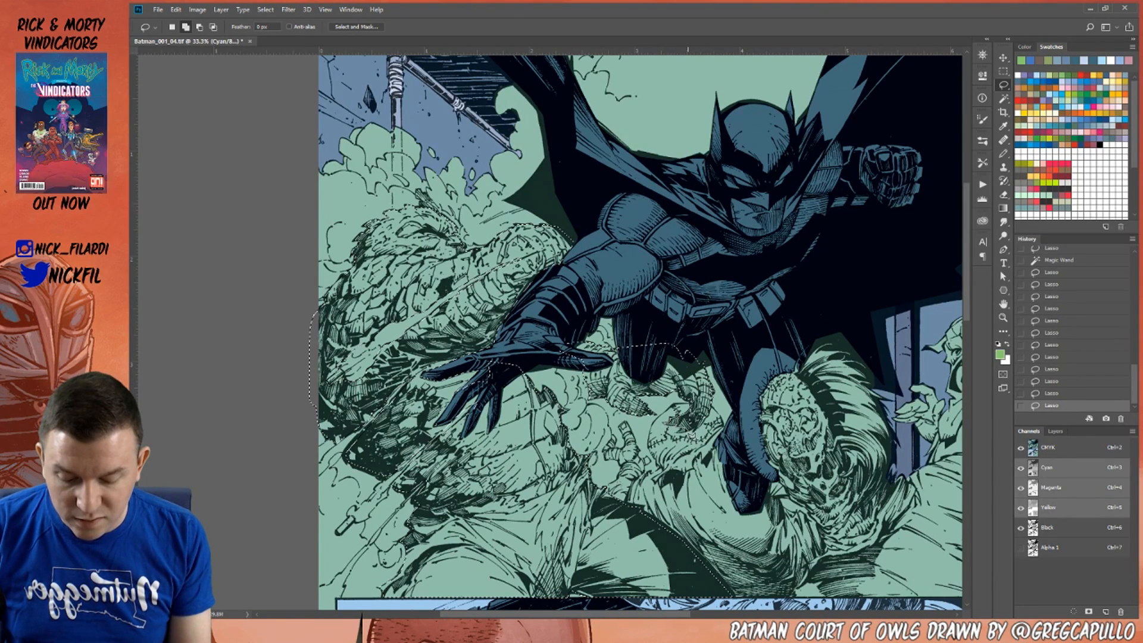
drag(698, 417, 711, 405)
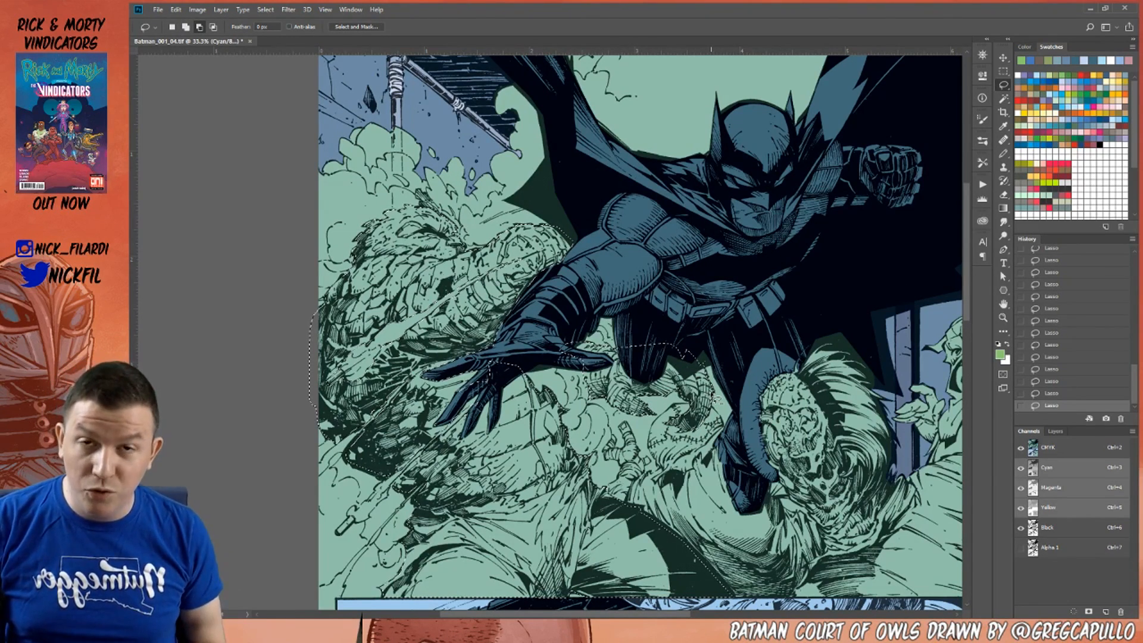
Clean up the scaly creature selection around Batman's legs with the Magic Wand.
click(1003, 303)
drag(693, 489, 759, 468)
click(1003, 100)
shift+click(706, 531)
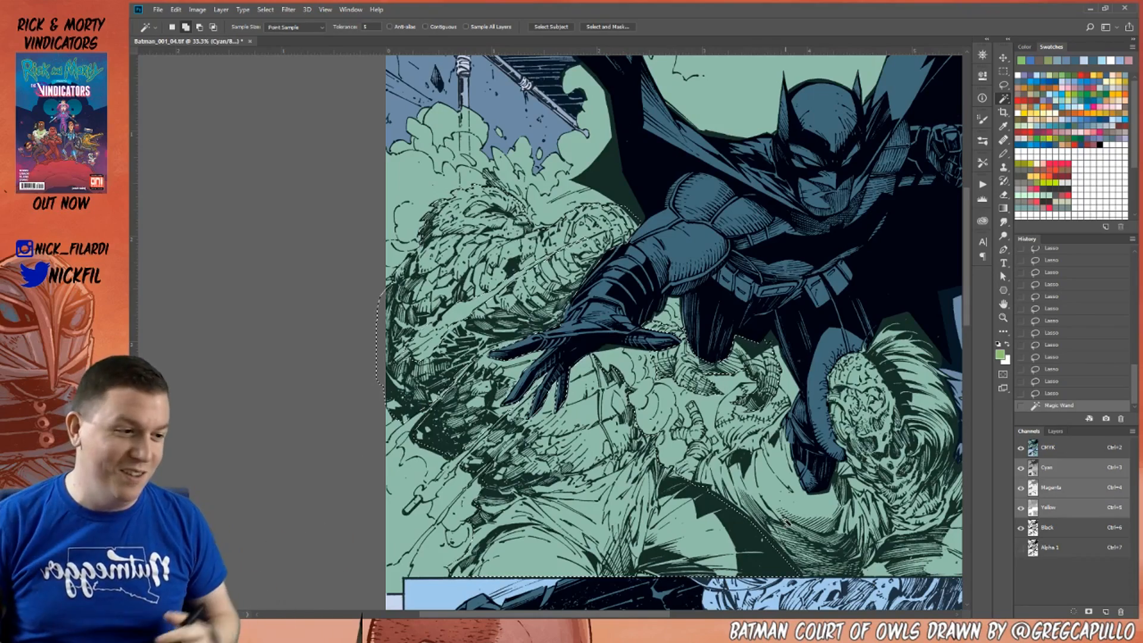
Fill the selected scaly creature in the top panel with the green foreground colour and deselect.
click(1003, 304)
drag(738, 473, 703, 440)
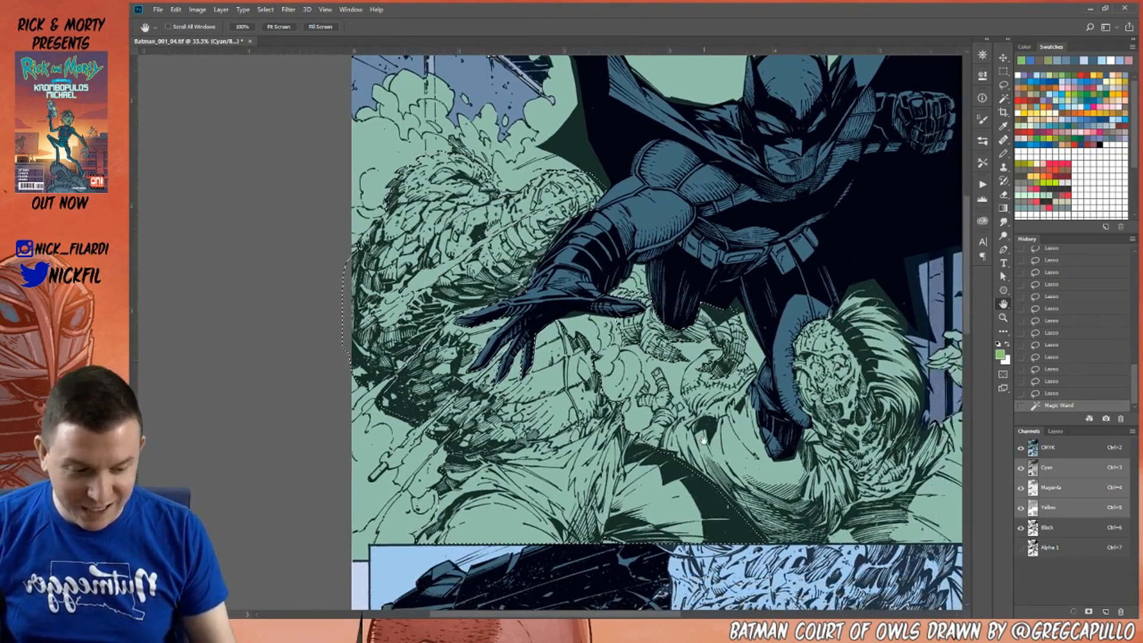
key(alt+BackSpace)
key(ctrl+d)
key(z)
alt+click(727, 472)
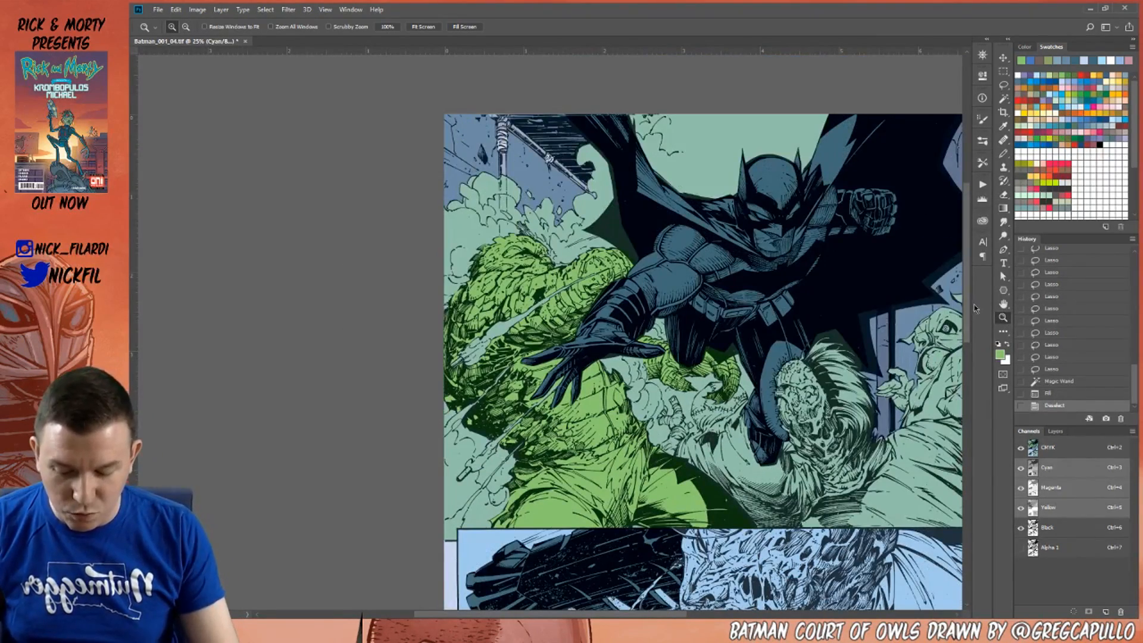
Outline the body of the scaly creature beside Batman in the crowd panel with the Lasso.
click(1003, 303)
mouse_move(795, 513)
mouse_down()
mouse_move(722, 476)
mouse_move(772, 344)
mouse_move(769, 319)
mouse_move(736, 381)
mouse_move(755, 457)
mouse_up()
click(1003, 318)
click(748, 417)
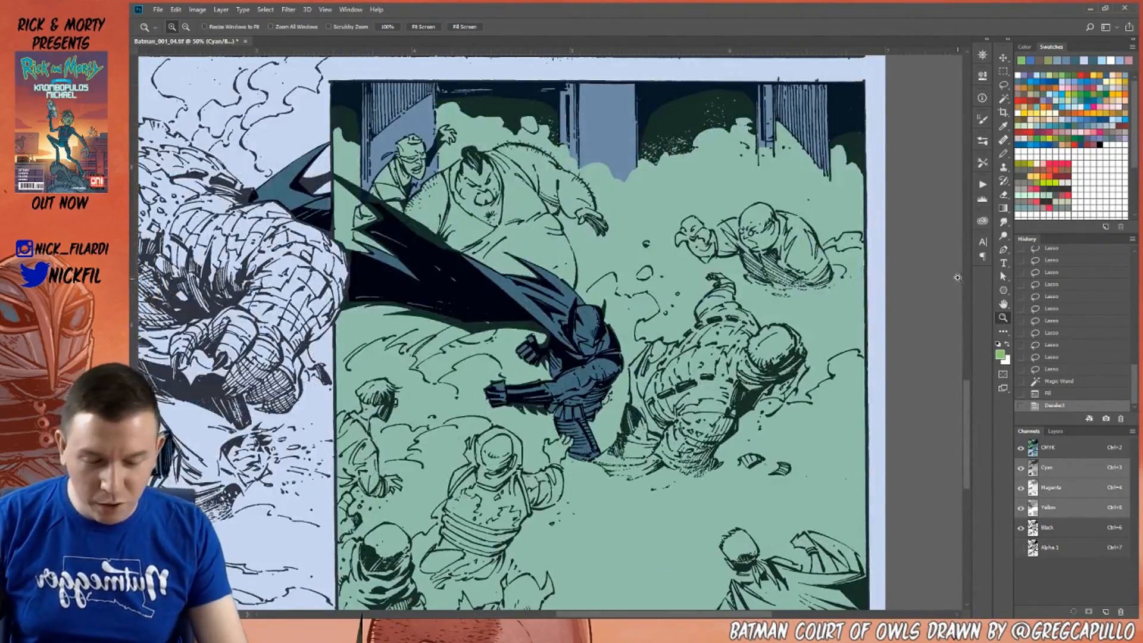
click(1003, 86)
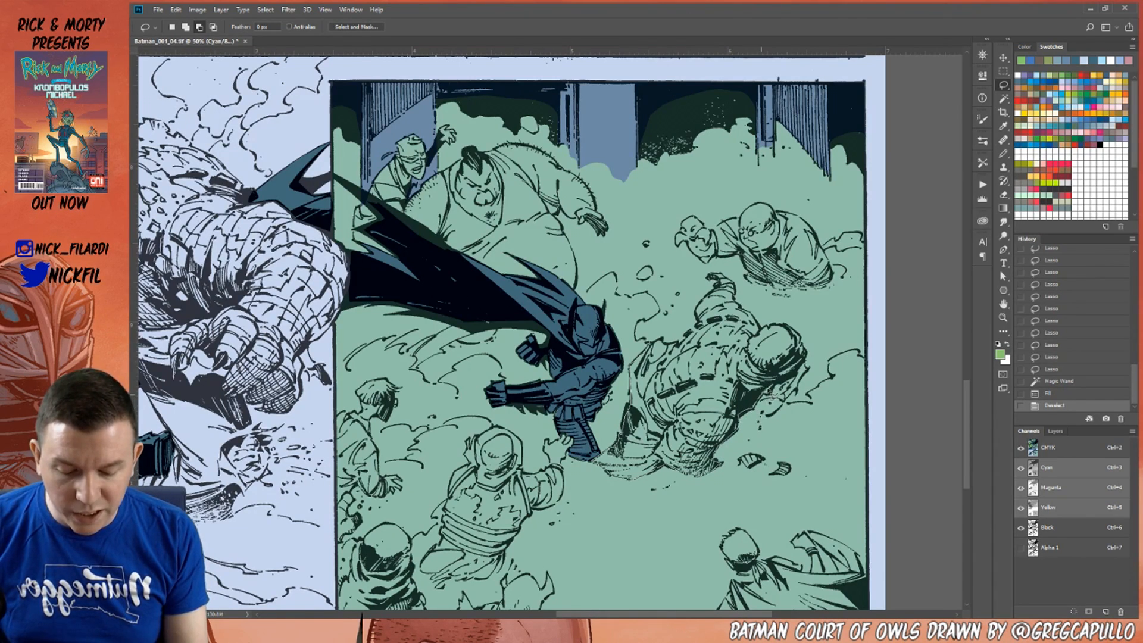
drag(786, 348, 650, 344)
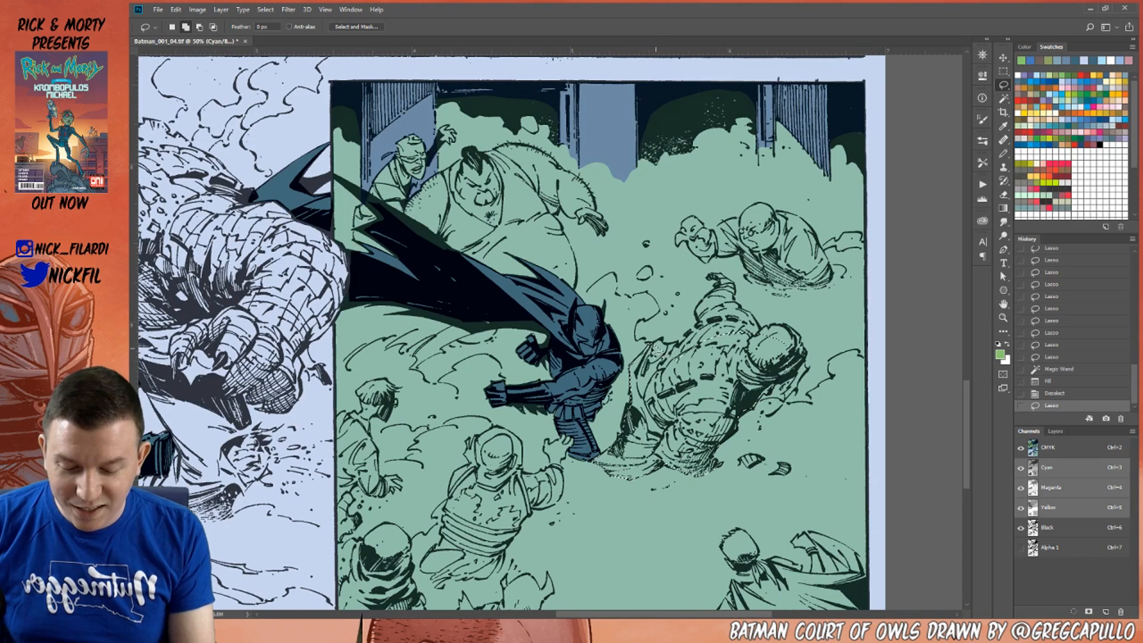
drag(696, 357, 717, 356)
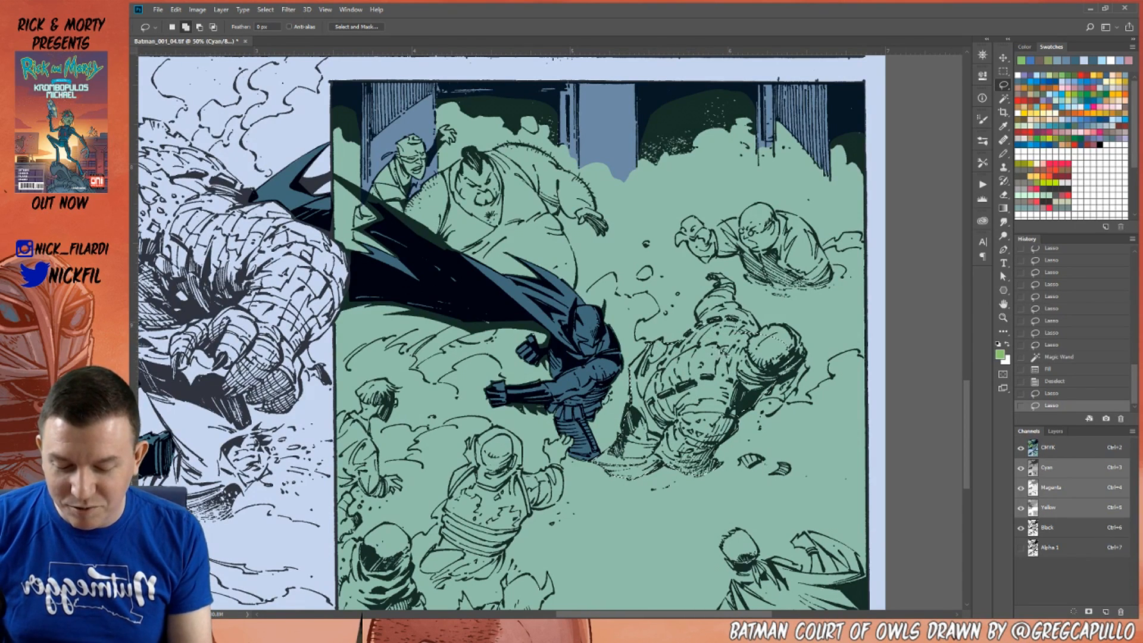
Add the creature's raised arm and head in the crowd panel to the Lasso selection.
mouse_move(722, 283)
mouse_down()
mouse_move(730, 317)
mouse_move(687, 293)
mouse_up()
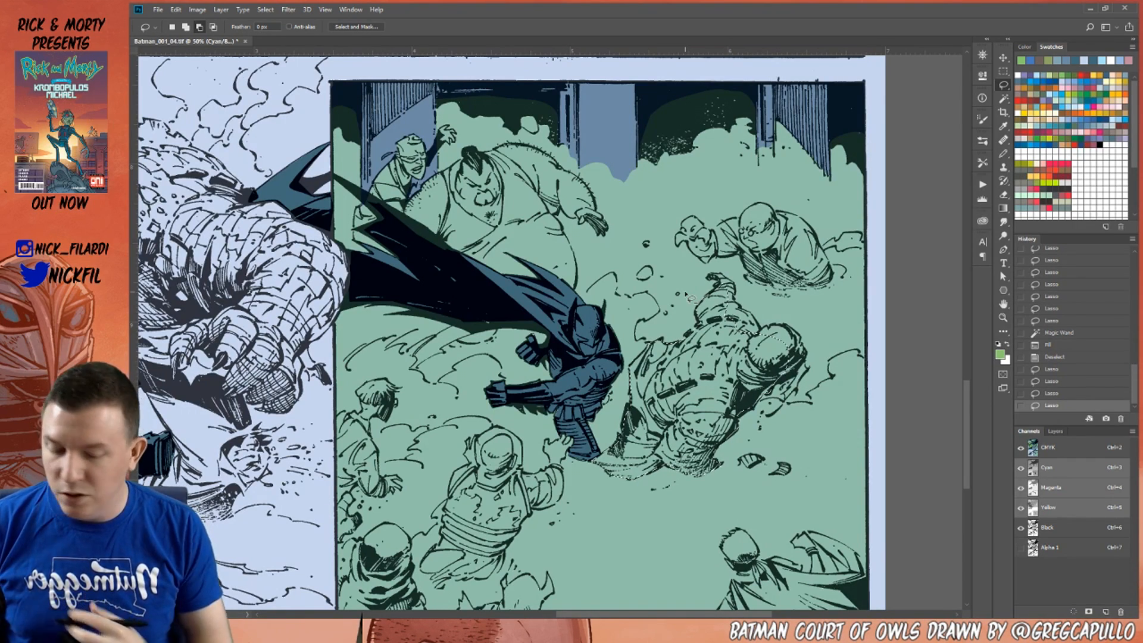
key(shift)
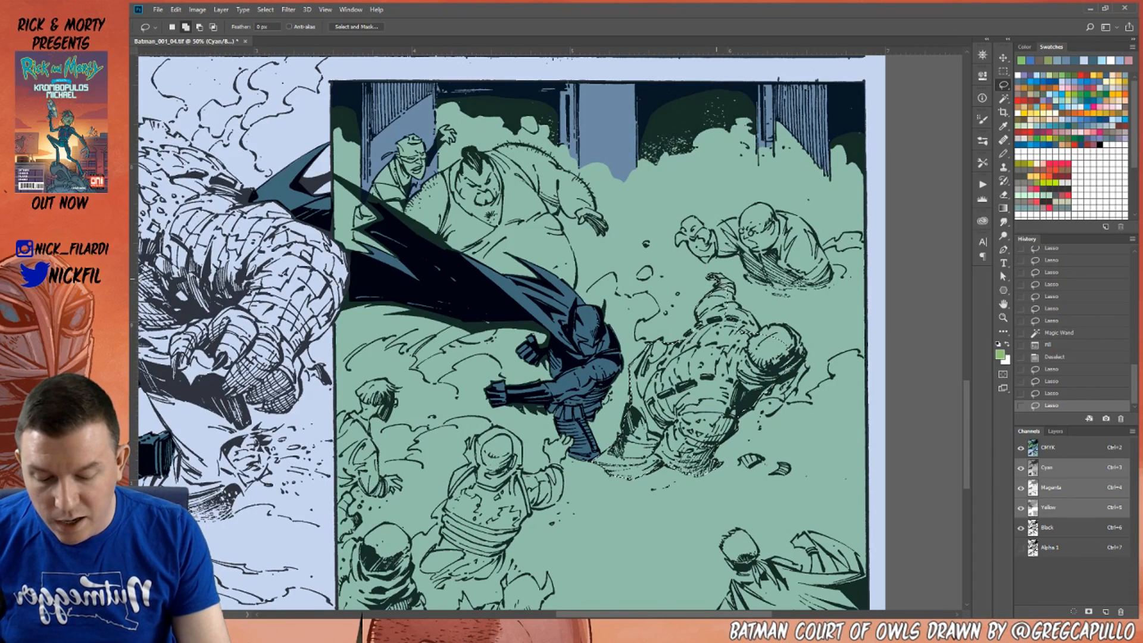
drag(721, 276, 738, 306)
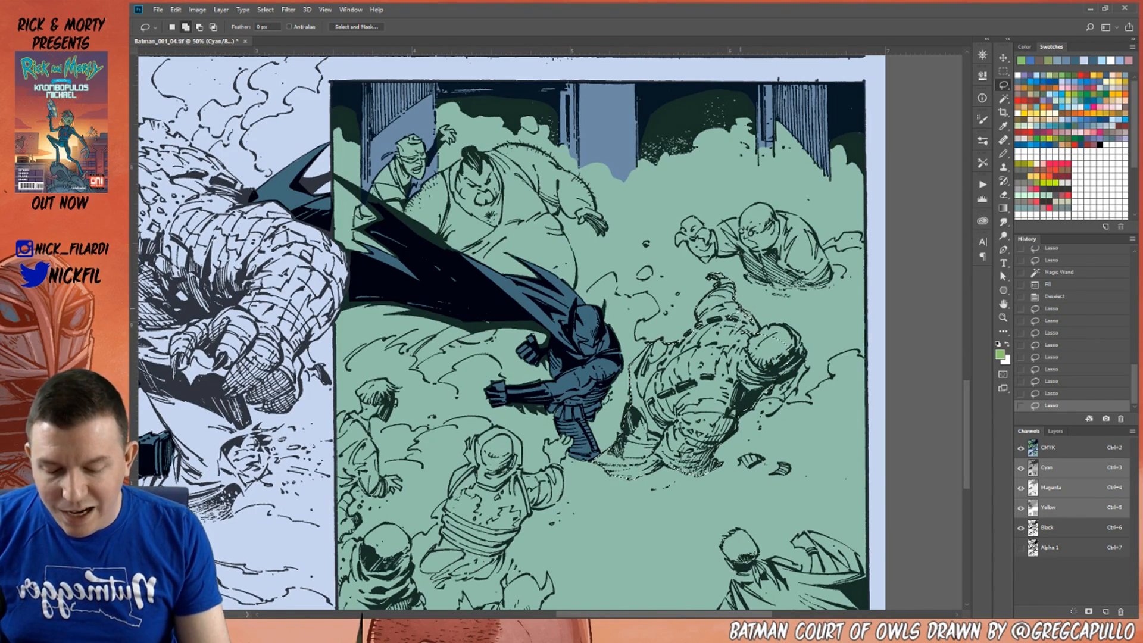
mouse_move(768, 338)
mouse_down()
mouse_move(764, 361)
mouse_move(802, 349)
mouse_move(807, 362)
mouse_move(790, 384)
mouse_move(745, 384)
mouse_up()
key(space)
drag(690, 464, 730, 410)
Fill the selected creature in the crowd panel with the green foreground colour and deselect.
click(1003, 318)
alt+click(708, 468)
alt+click(708, 467)
key(alt+BackSpace)
key(ctrl+d)
Choose a light pink swatch and outline the pig-faced creature behind Batman's cape in the top panel with the Lasso.
click(1004, 303)
drag(594, 219, 640, 496)
drag(601, 290, 661, 422)
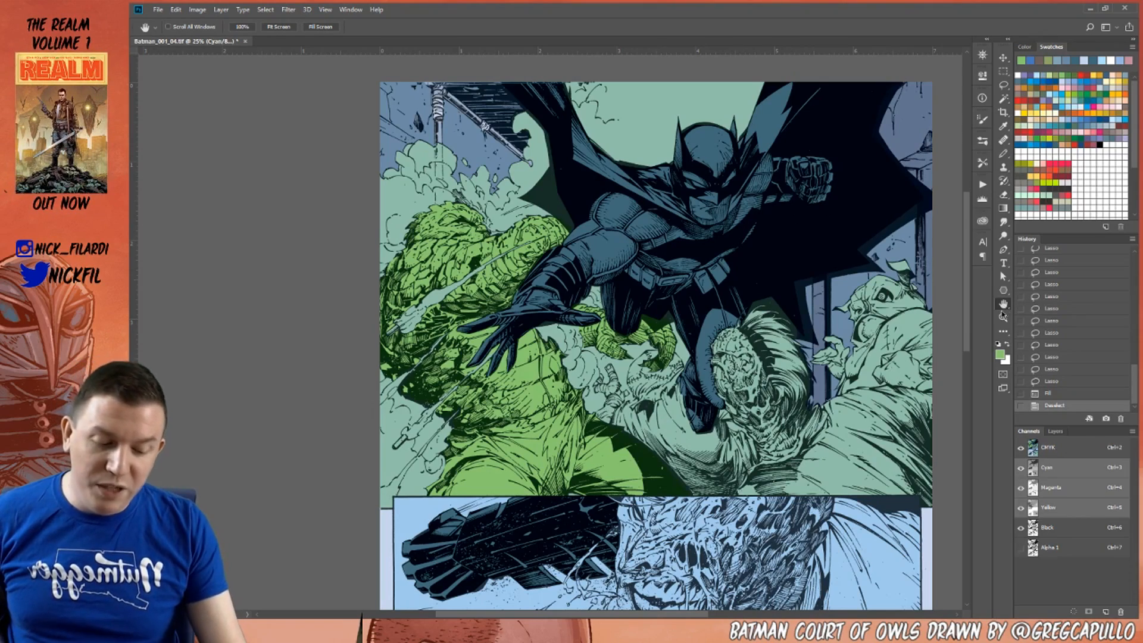
drag(833, 466, 676, 493)
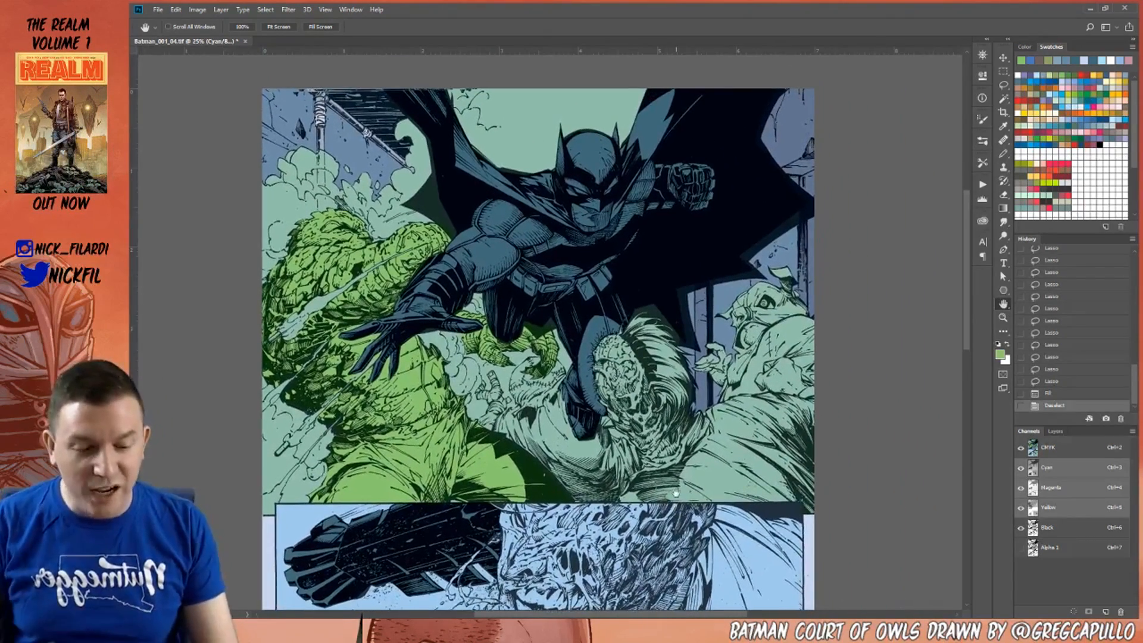
click(1084, 127)
click(1003, 84)
mouse_move(716, 297)
mouse_down()
mouse_move(692, 372)
mouse_move(722, 410)
mouse_move(848, 394)
mouse_move(825, 251)
mouse_move(777, 256)
mouse_move(759, 279)
mouse_up()
click(1003, 318)
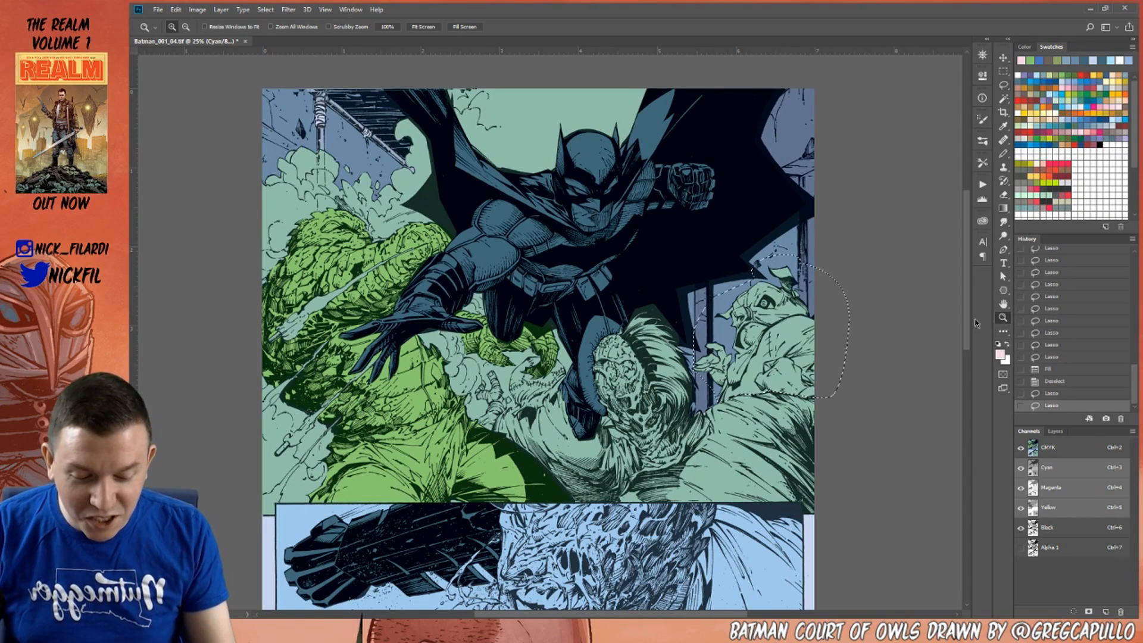
Refine the pig-faced creature's selection with the Lasso, cutting out the foreground creature's overlapping shoulder and hand.
click(769, 363)
click(769, 364)
key(l)
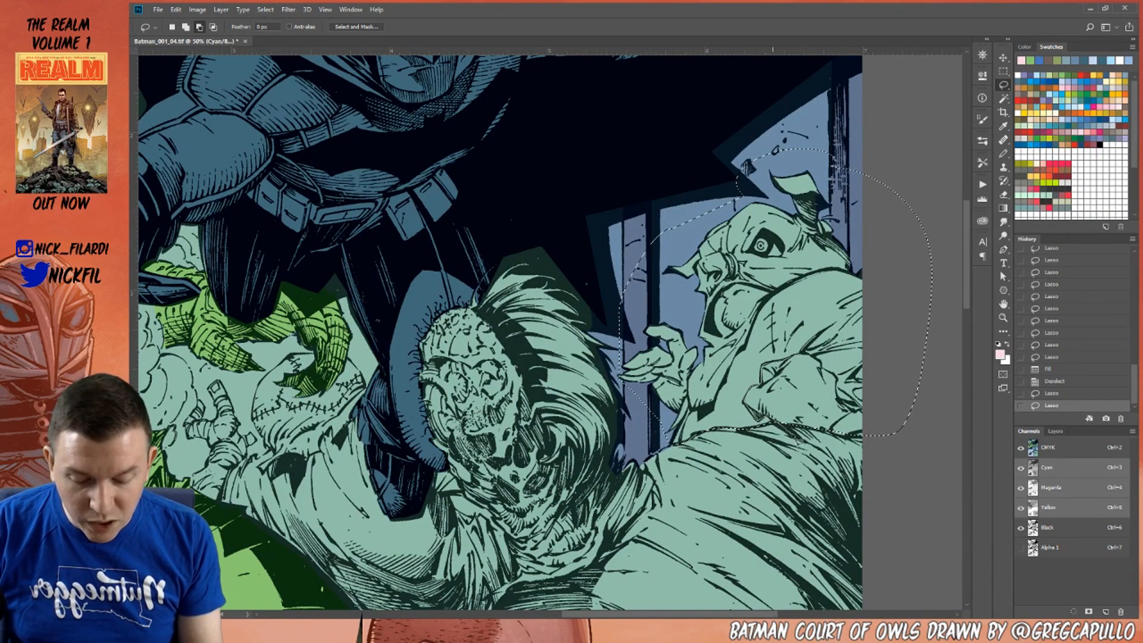
mouse_move(785, 438)
mouse_down()
mouse_move(878, 447)
mouse_move(838, 403)
mouse_up()
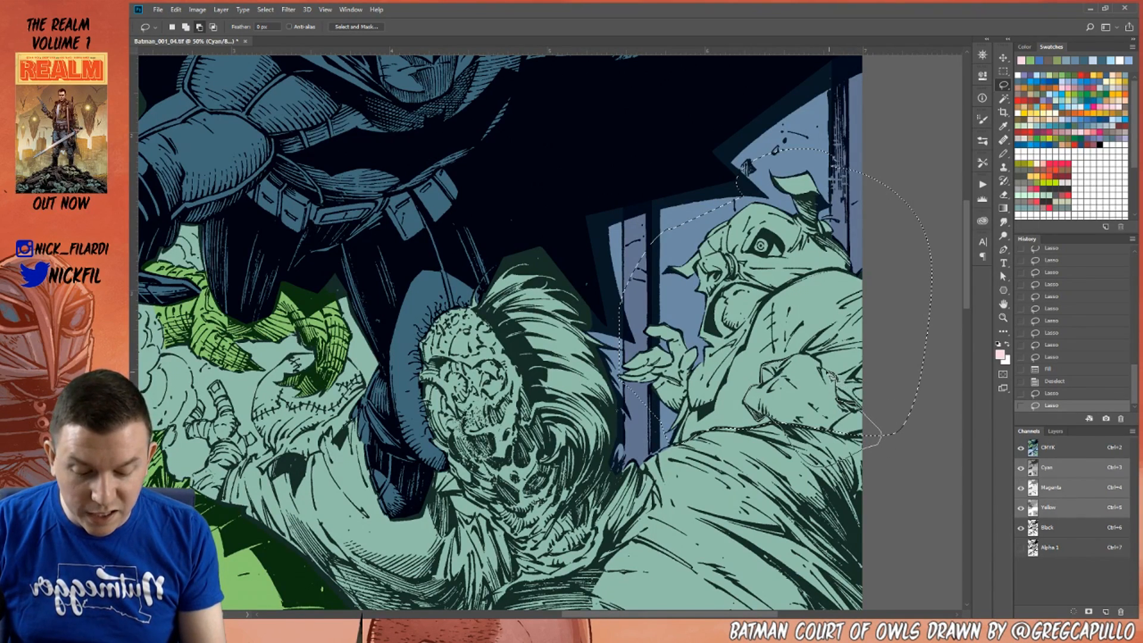
drag(796, 364, 794, 366)
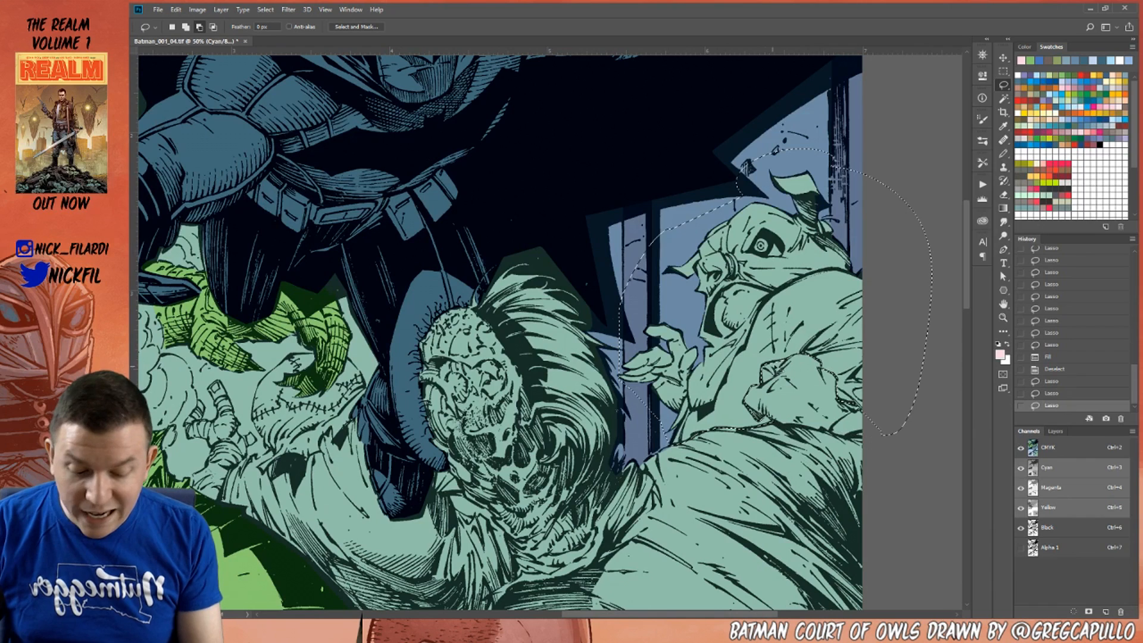
key(alt)
drag(790, 364, 796, 375)
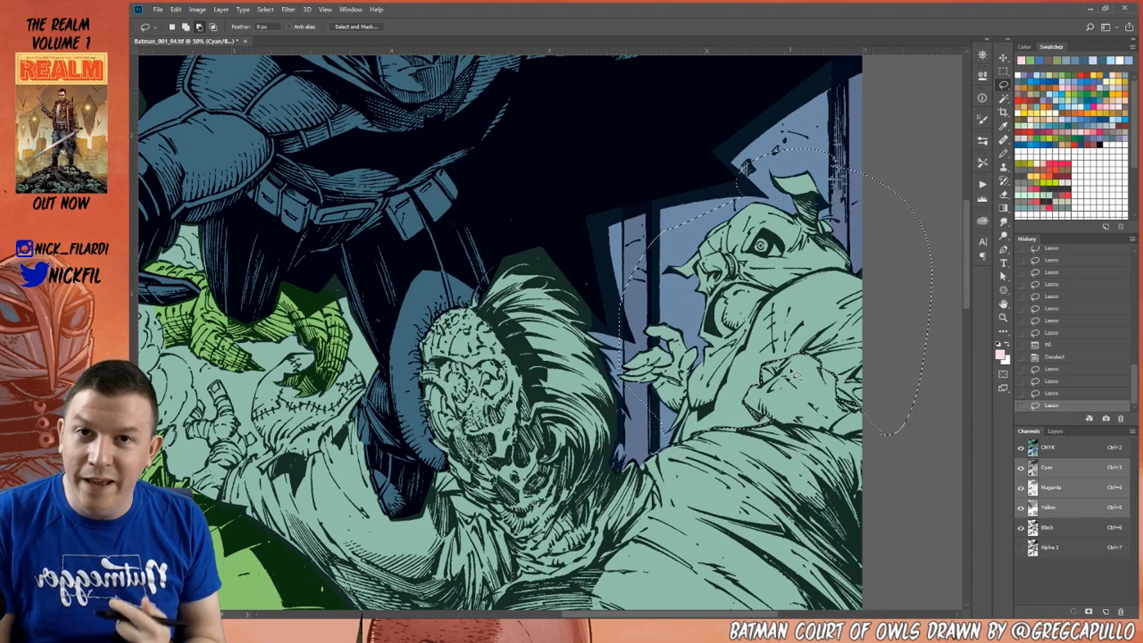
Subtract the blue background around the pig-faced creature from the selection with the Magic Wand.
click(1004, 102)
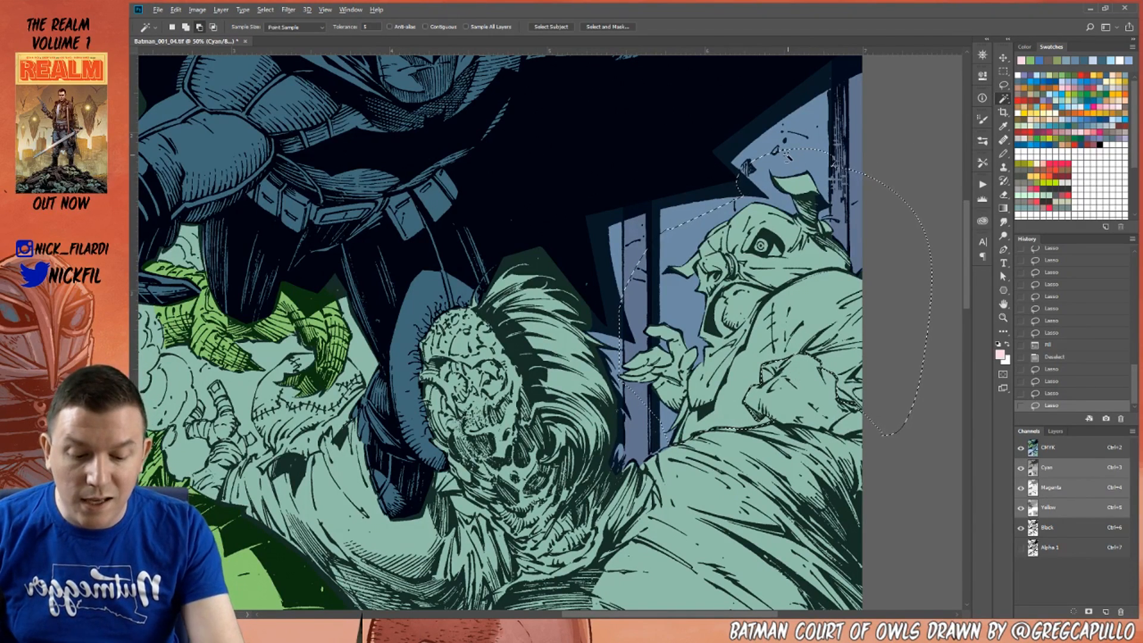
alt+click(816, 158)
alt+click(854, 194)
Fill the pig-faced creature twice with the light pink foreground colour, fading each fill, and deselect.
key(z)
alt+click(744, 440)
key(alt+BackSpace)
key(ctrl+shift+f)
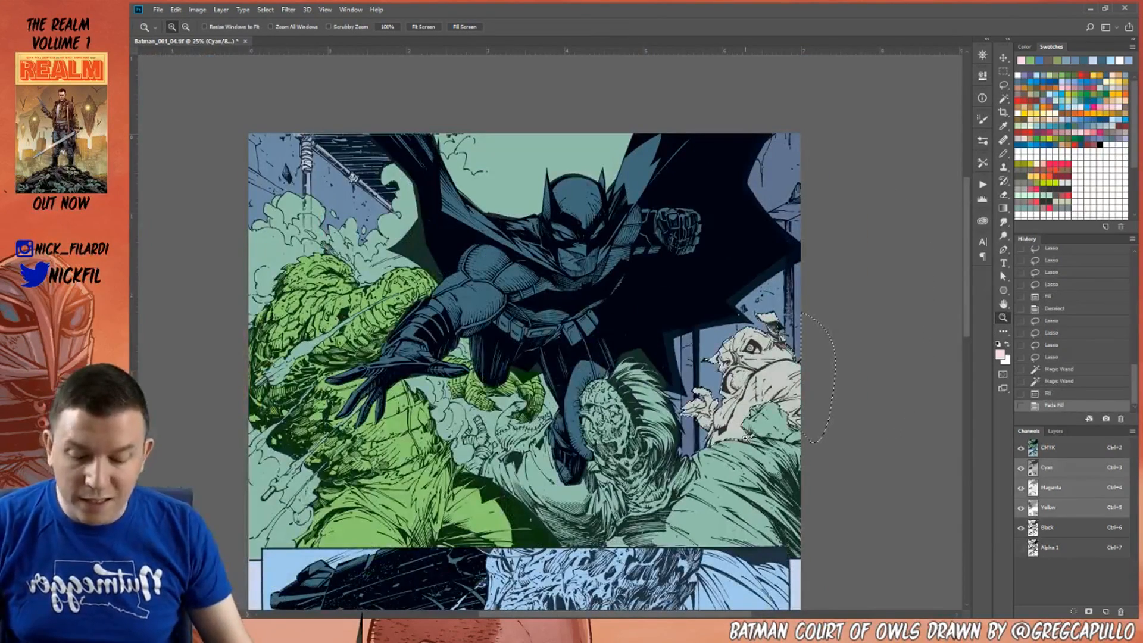
key(alt+BackSpace)
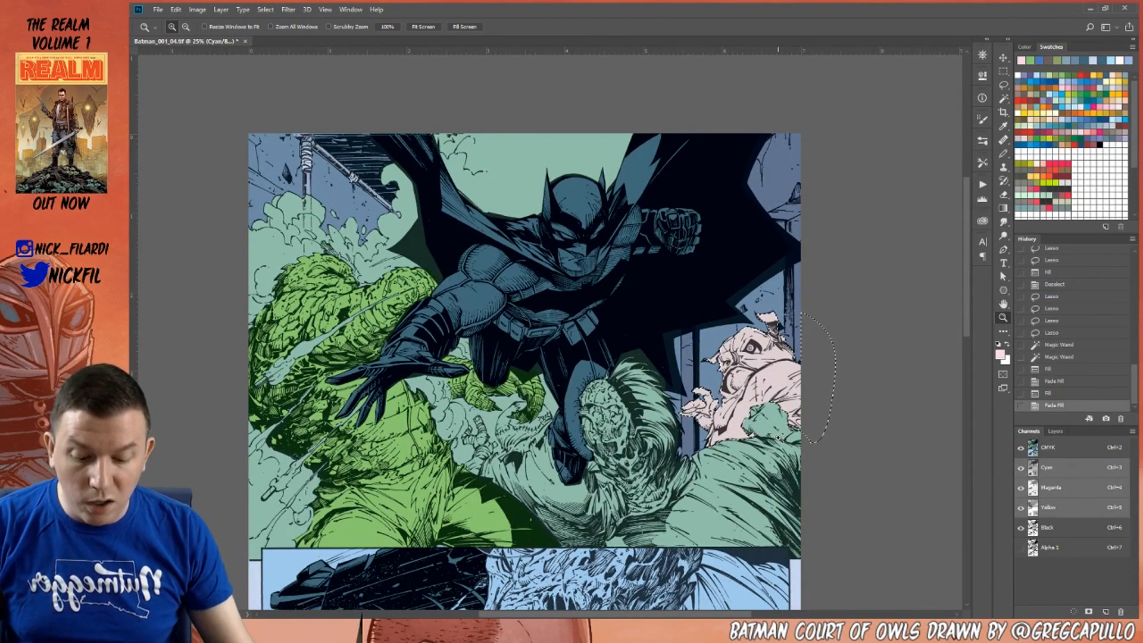
key(ctrl+shift+f)
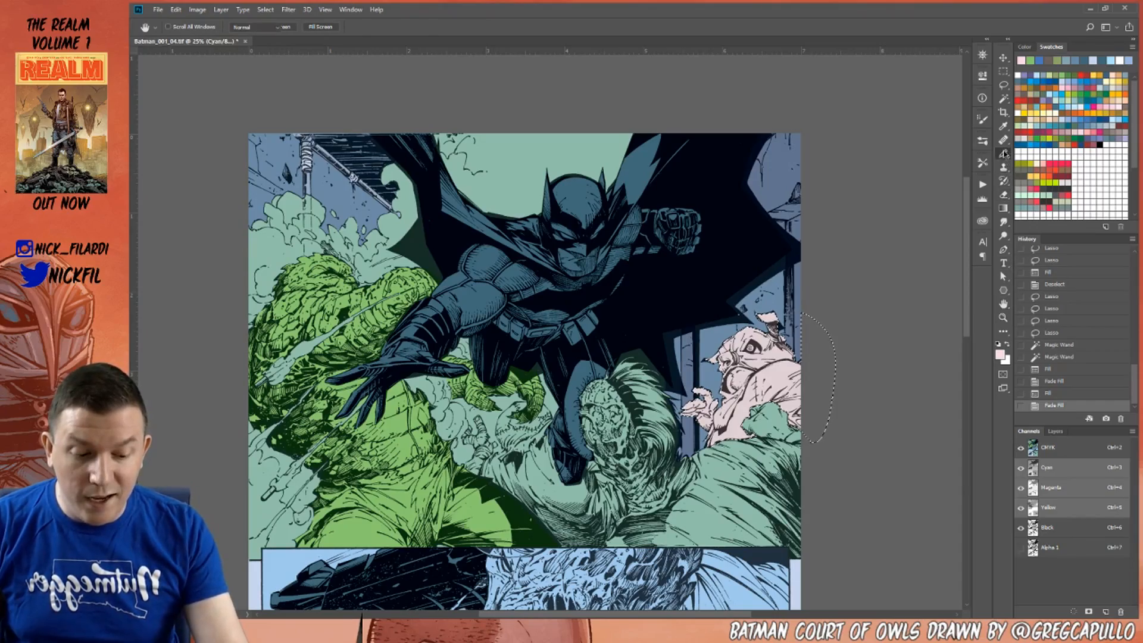
click(1003, 153)
click(1003, 304)
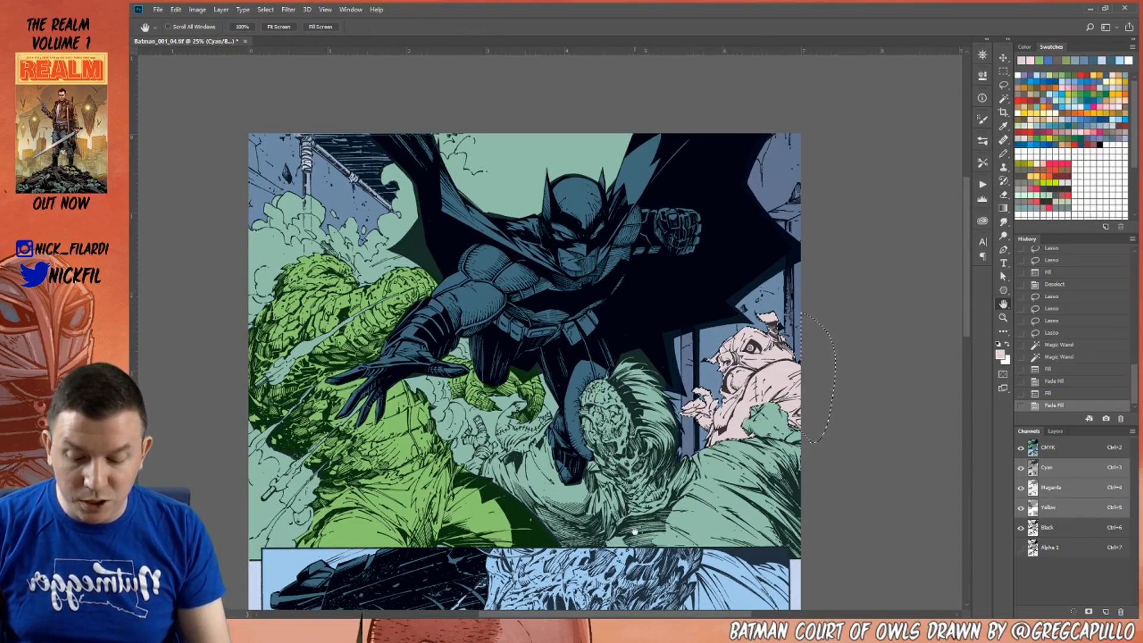
drag(635, 536, 708, 349)
drag(707, 568, 706, 387)
drag(772, 556, 762, 466)
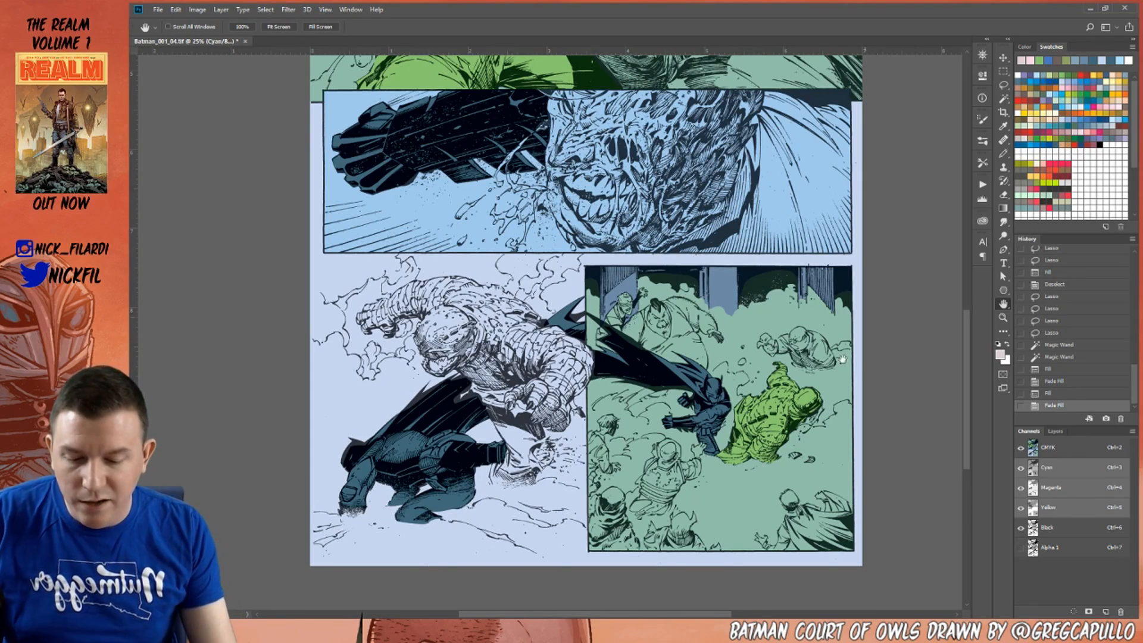
drag(748, 312, 715, 511)
drag(774, 330, 764, 481)
key(ctrl+d)
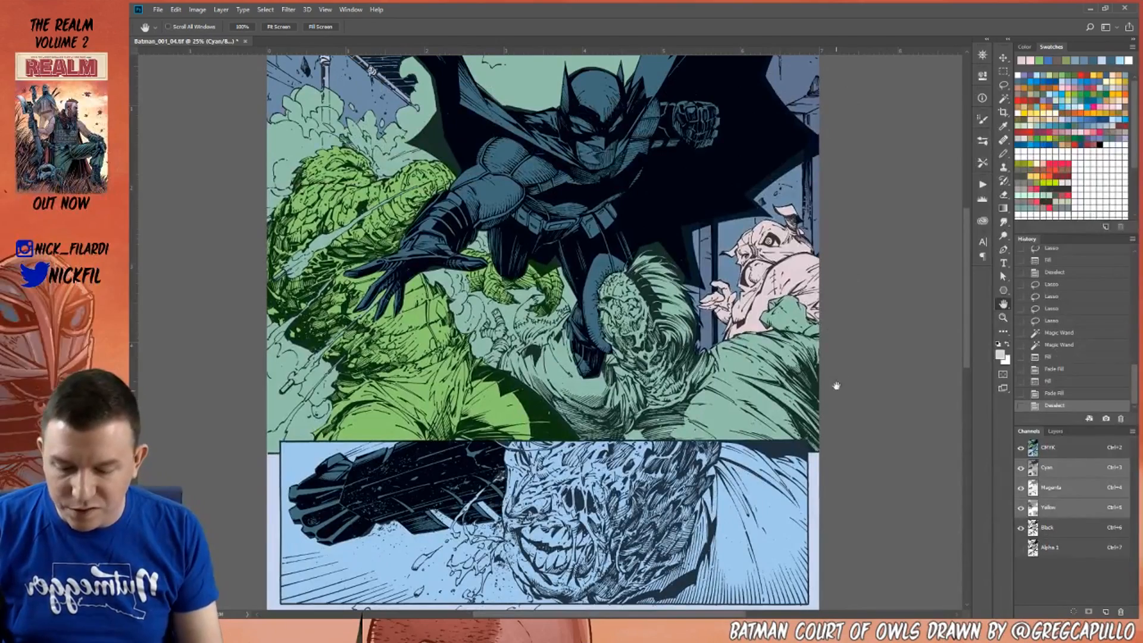
Outline the decayed-faced creature at Batman's foot in the top panel with the Lasso.
drag(667, 458, 739, 465)
click(1009, 85)
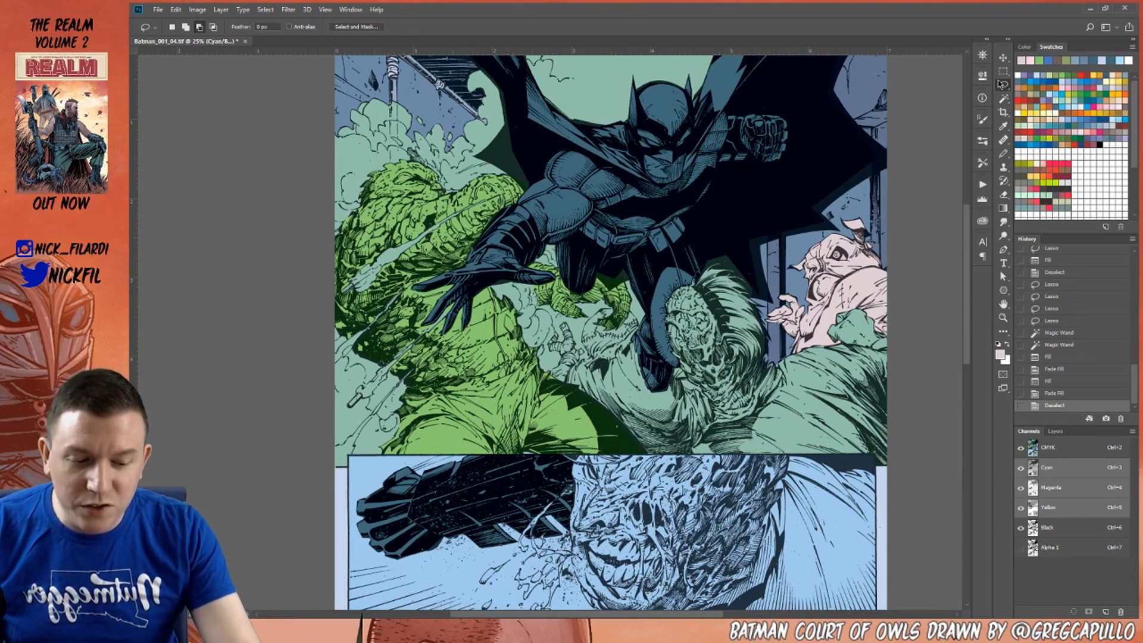
mouse_move(683, 260)
mouse_down()
mouse_move(657, 372)
mouse_move(745, 432)
mouse_move(717, 241)
mouse_move(732, 256)
mouse_up()
mouse_move(812, 385)
mouse_down()
mouse_move(747, 443)
mouse_move(727, 336)
mouse_move(806, 334)
mouse_move(918, 357)
mouse_move(900, 477)
mouse_move(693, 473)
mouse_move(753, 369)
mouse_up()
click(1003, 317)
click(749, 421)
Refine the Lasso selection around the decayed creature's chin, neck and chest folds in the top panel.
click(1006, 86)
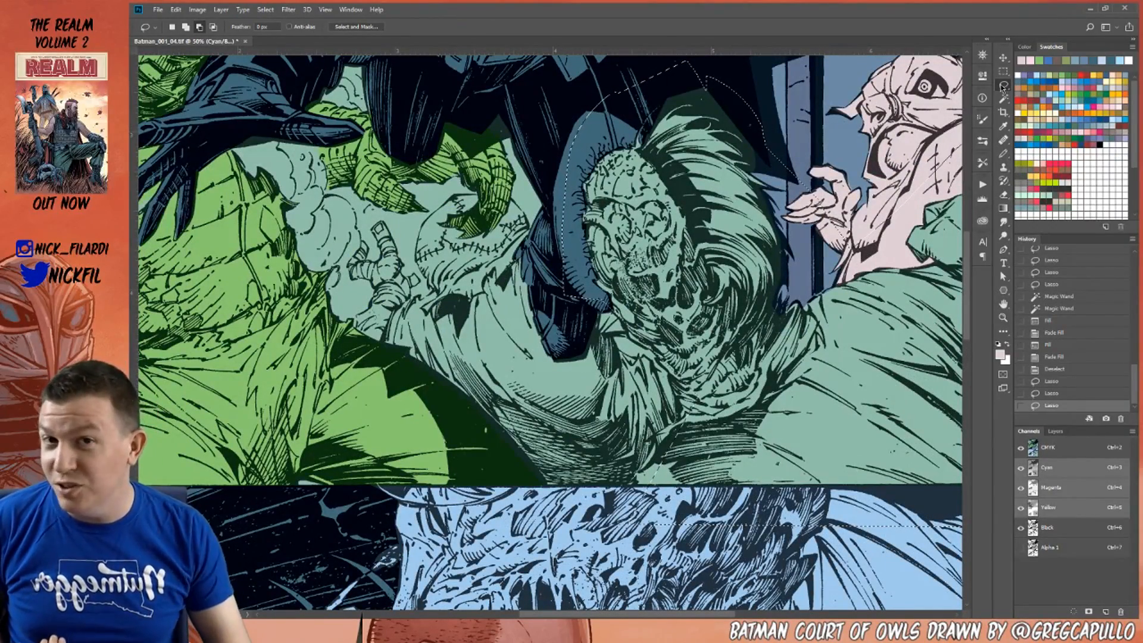
key(shift)
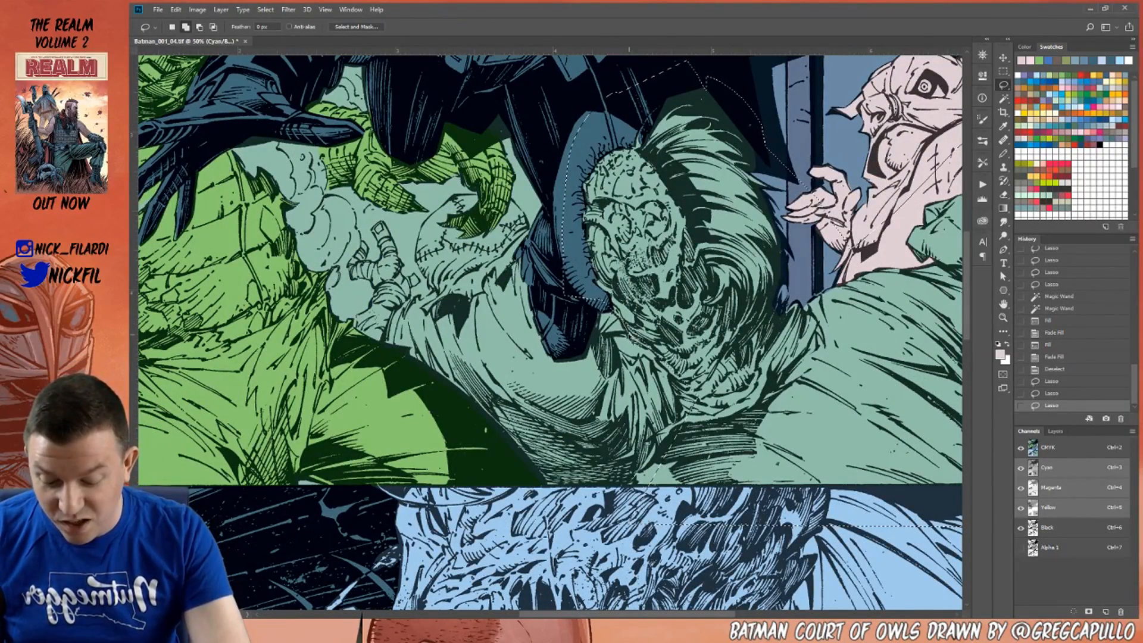
mouse_move(645, 347)
mouse_down()
mouse_move(621, 334)
mouse_move(629, 318)
mouse_move(679, 384)
mouse_up()
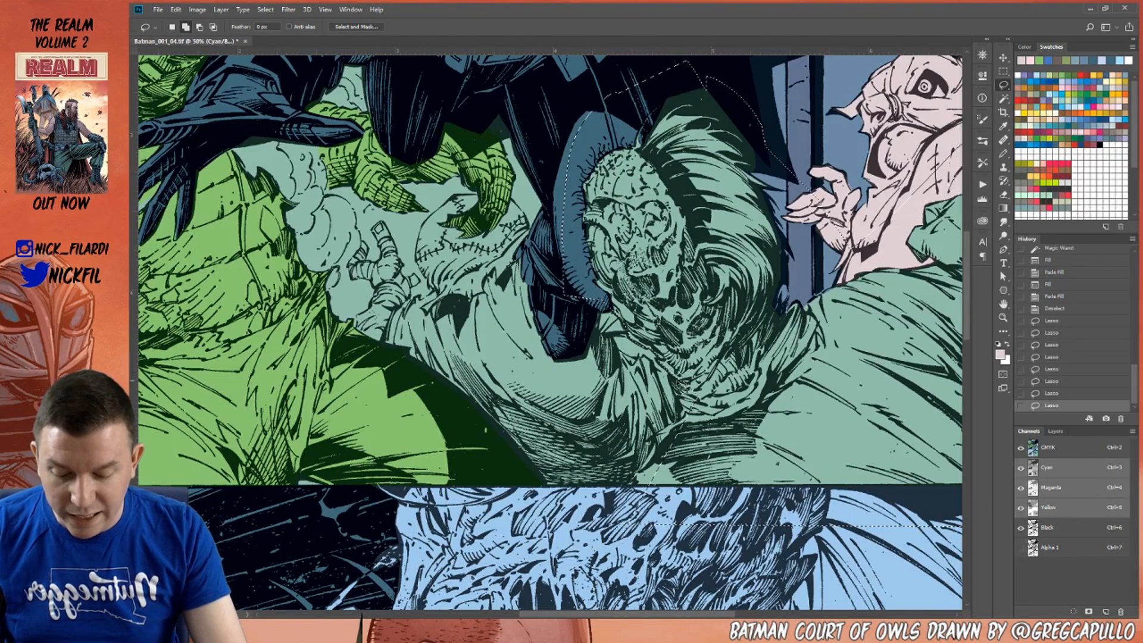
drag(729, 411, 682, 426)
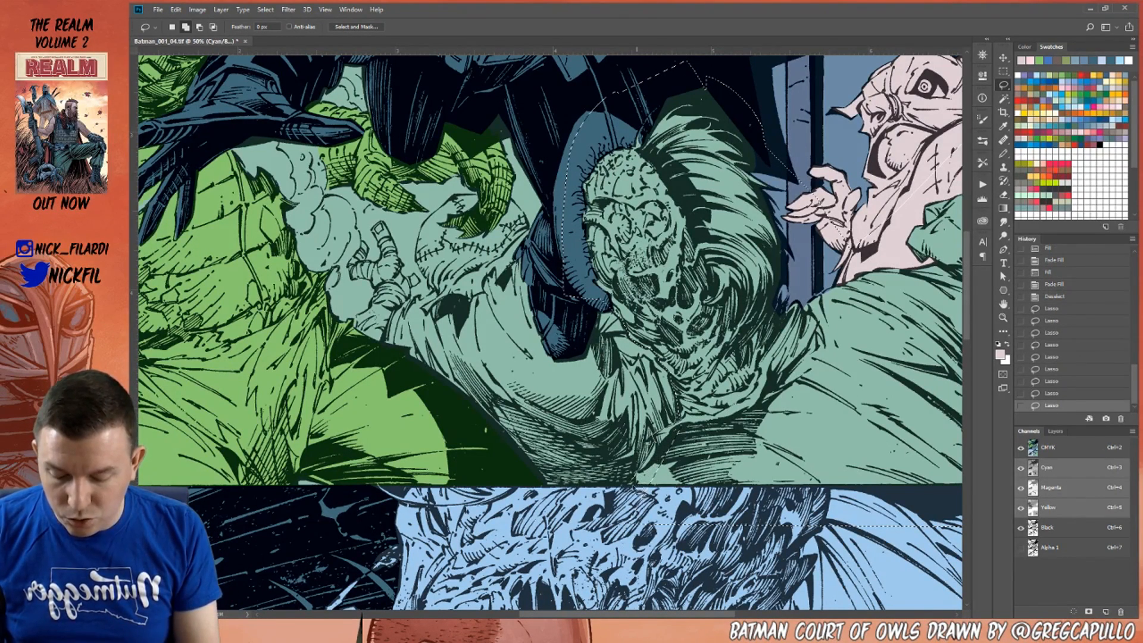
drag(717, 407, 701, 391)
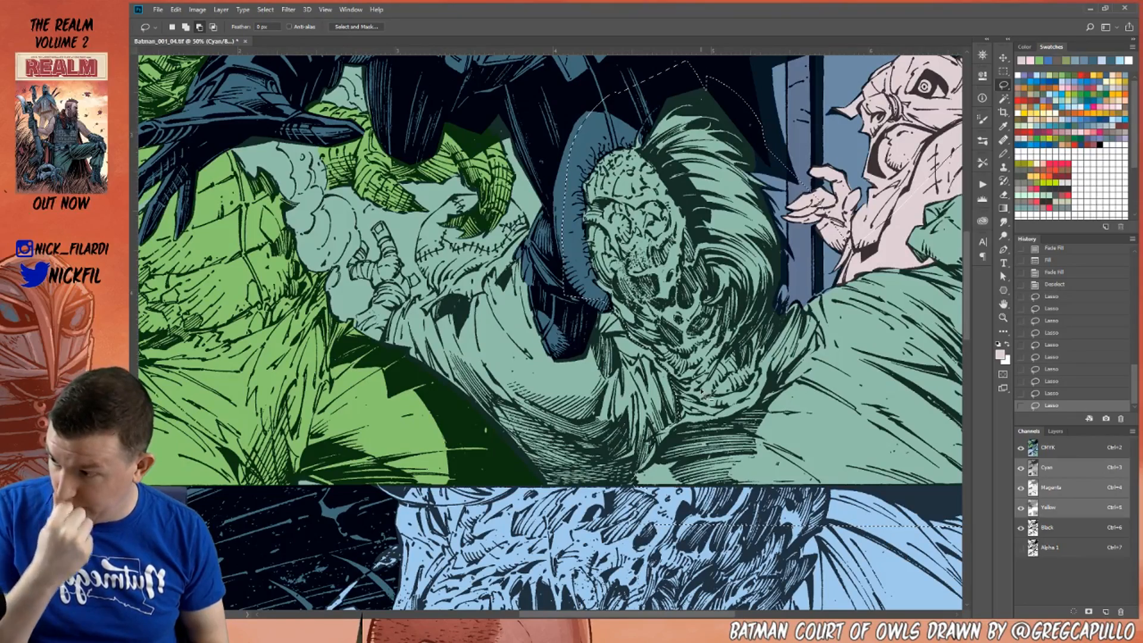
Add the creature's close-up face in the second panel to the selection and trim the overlap with the green creature above.
key(h)
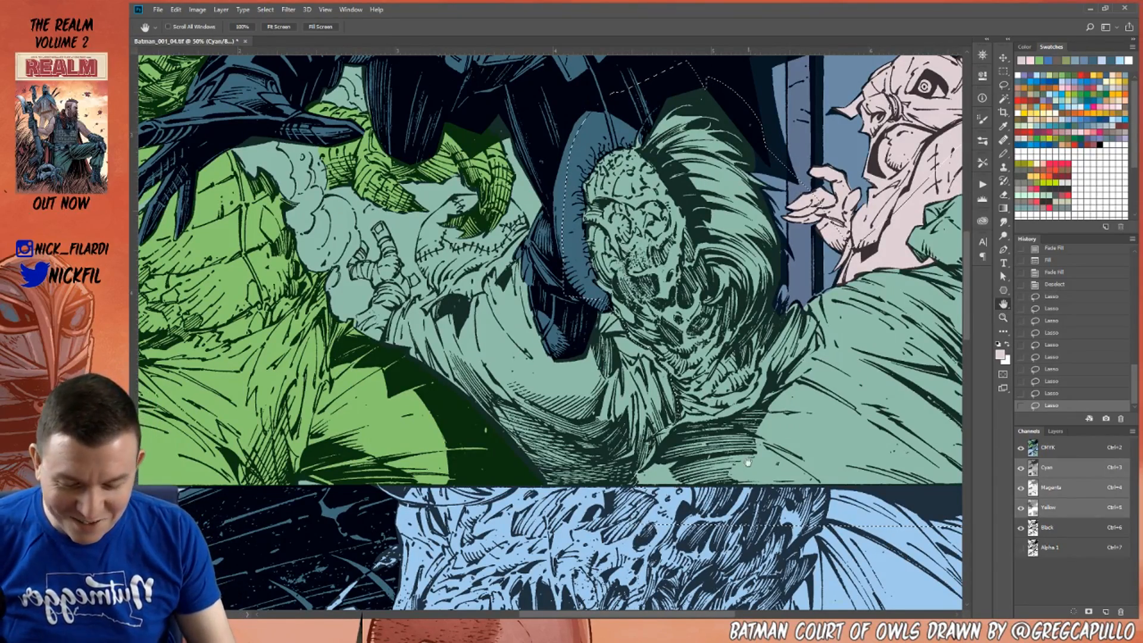
scroll(715, 482, down, 2)
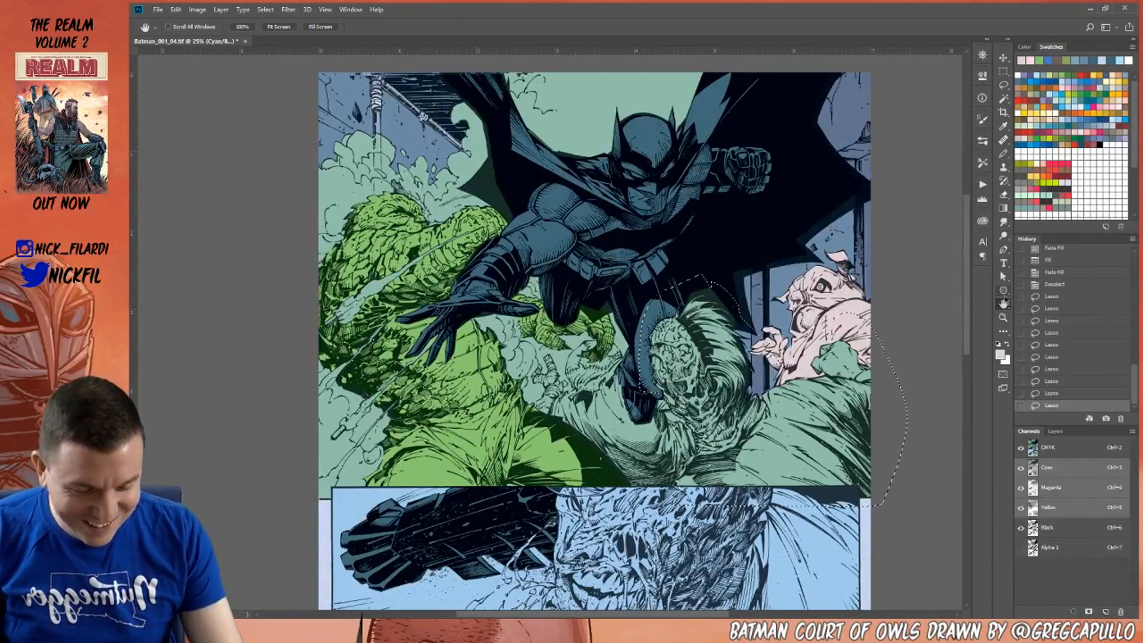
drag(884, 405, 884, 265)
key(l)
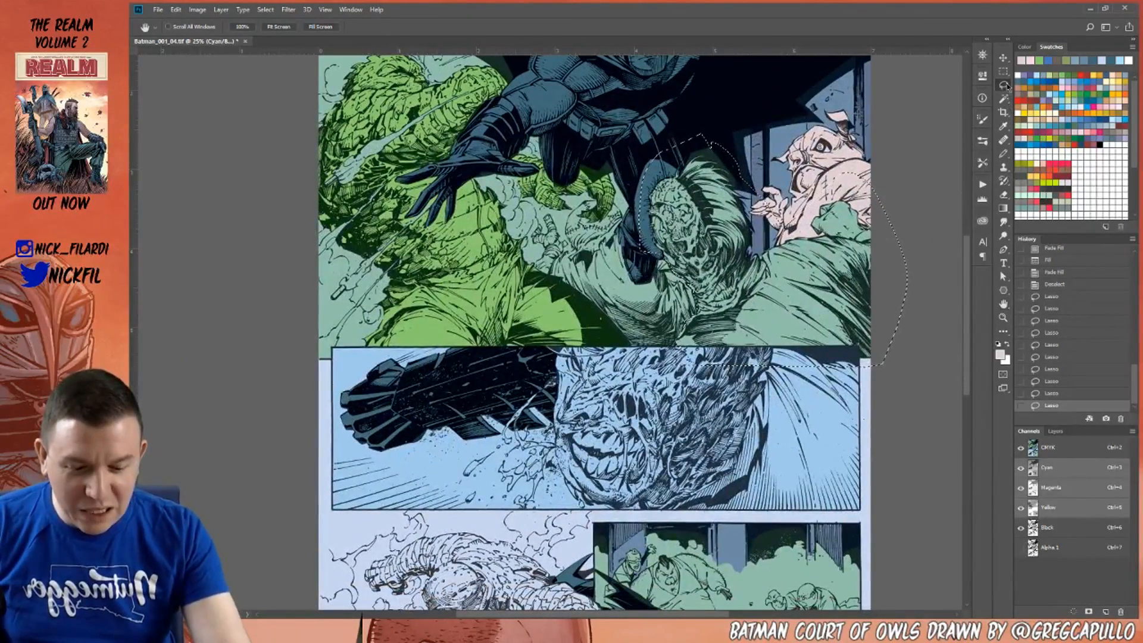
mouse_move(559, 348)
mouse_down()
mouse_move(542, 348)
mouse_move(533, 424)
mouse_up()
drag(555, 365, 569, 486)
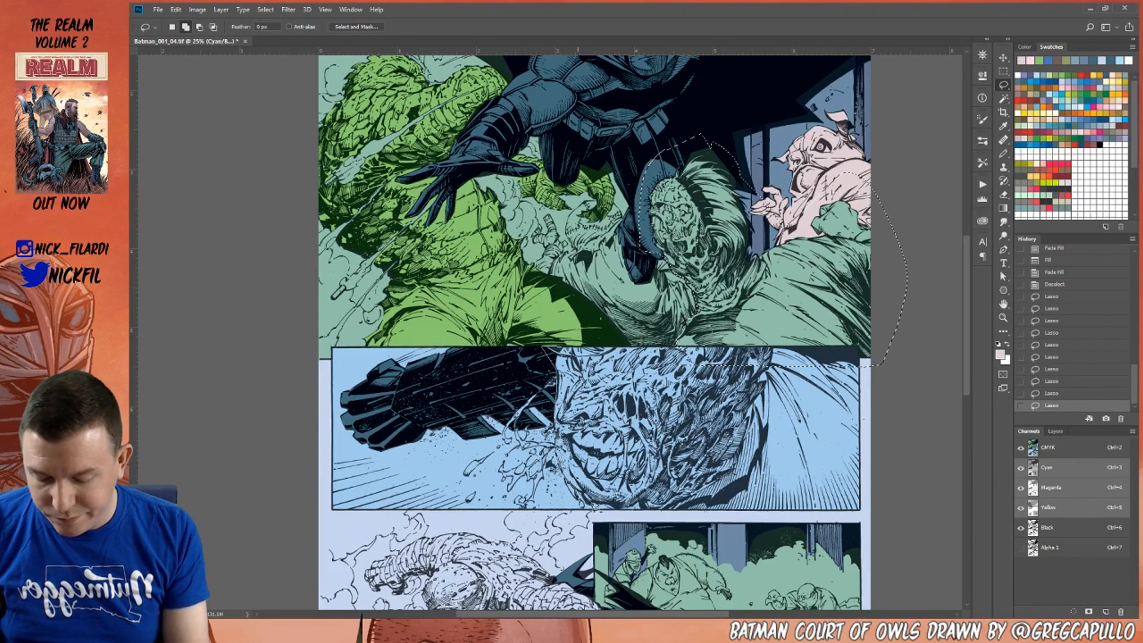
drag(795, 433, 775, 333)
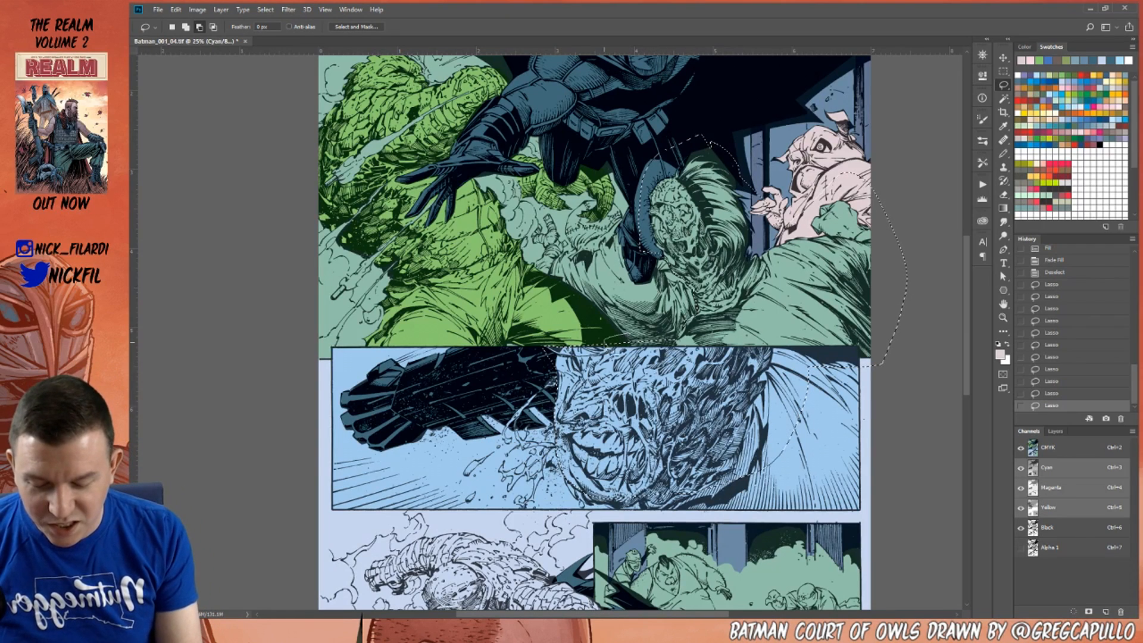
drag(673, 337, 679, 333)
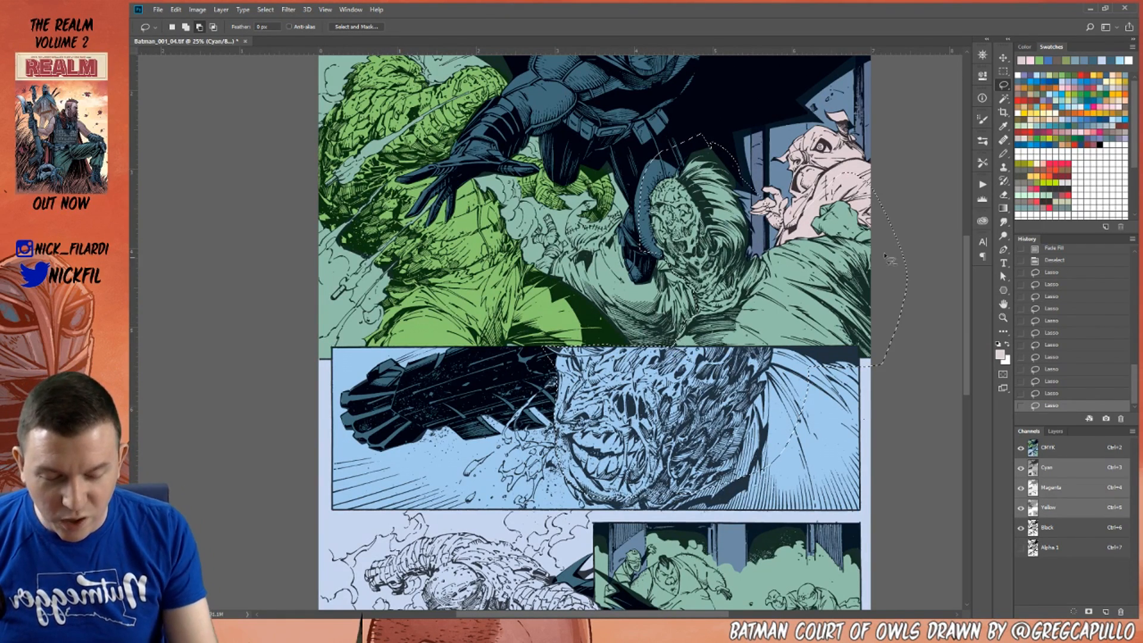
click(1003, 100)
alt+click(574, 325)
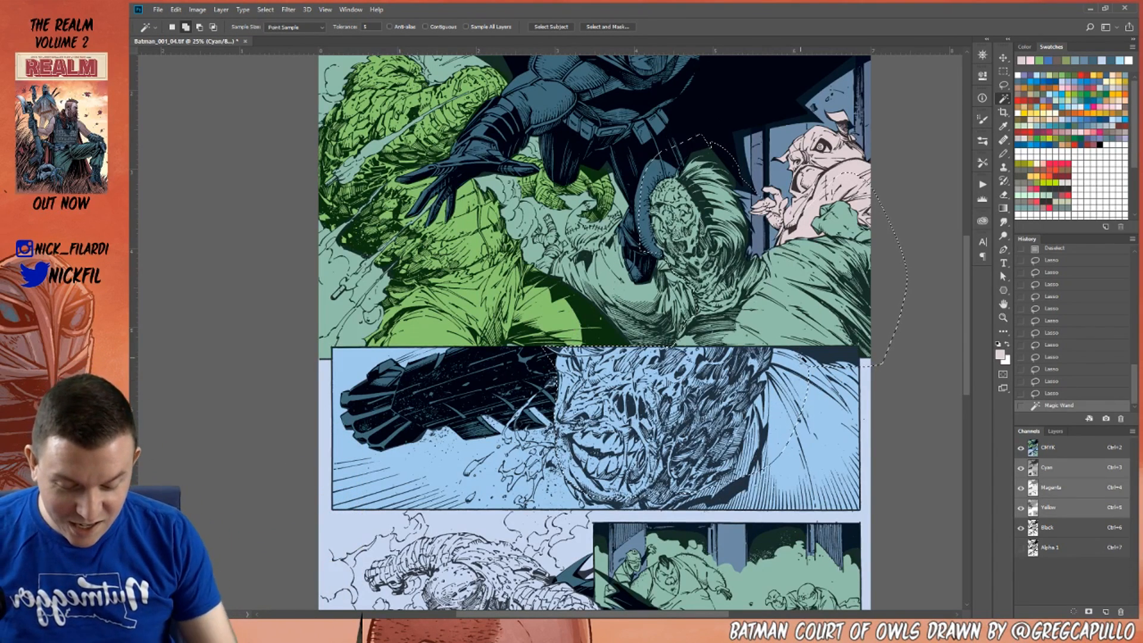
Extend the Lasso selection over the creature's shoulder to the second panel's right edge and tidy it beside the mouth.
click(1004, 85)
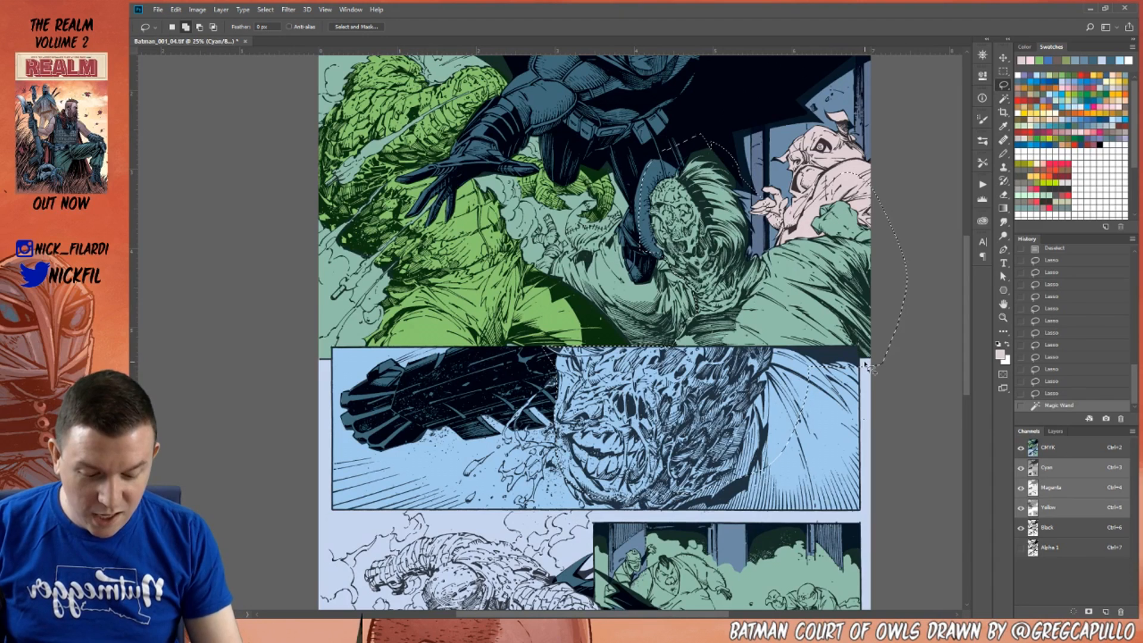
mouse_move(871, 522)
mouse_down()
mouse_move(610, 518)
mouse_move(619, 465)
mouse_move(648, 411)
mouse_move(637, 429)
mouse_up()
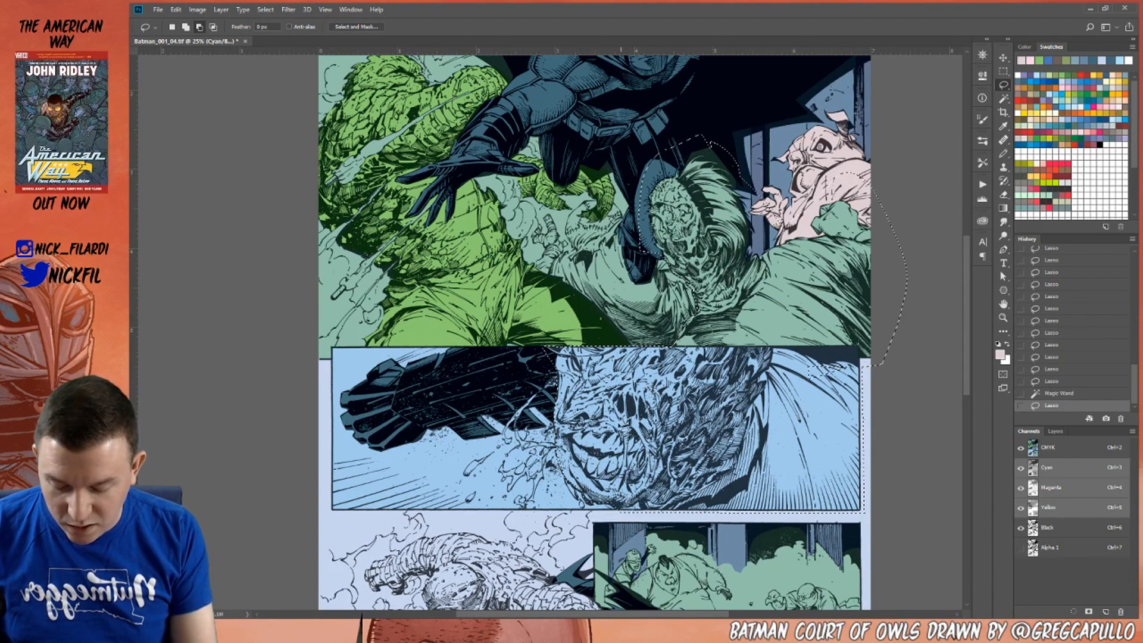
mouse_move(574, 480)
mouse_down()
mouse_move(564, 485)
mouse_move(588, 505)
mouse_up()
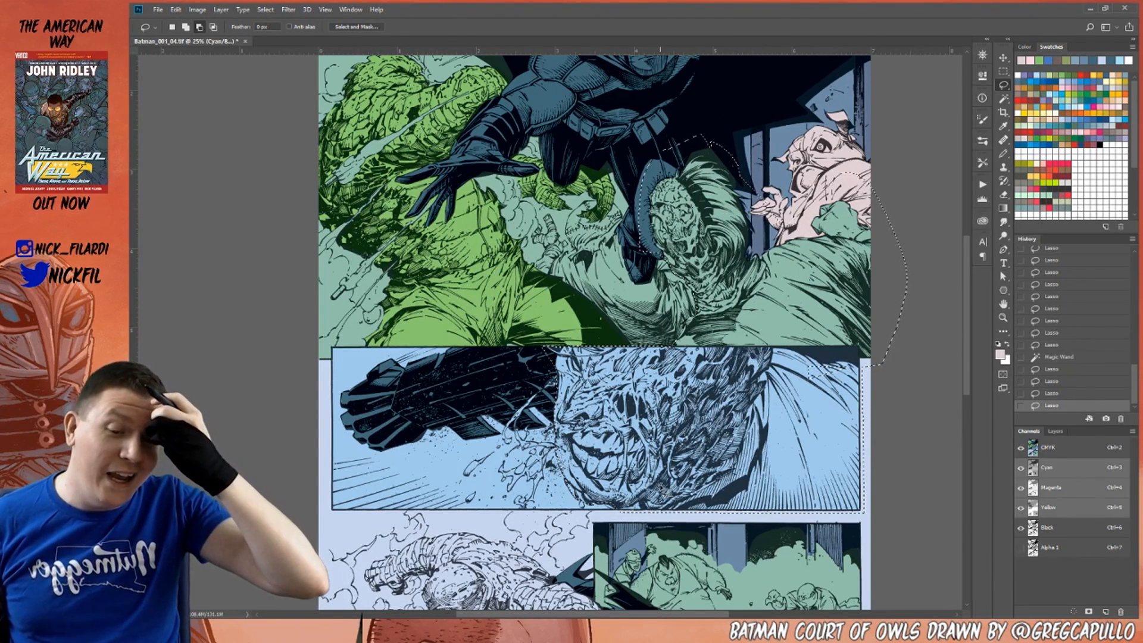
Subtract the cape and background areas around the decayed creature's head in the top panel with the Magic Wand.
click(1003, 99)
alt+click(735, 156)
alt+click(758, 212)
alt+click(758, 196)
alt+click(774, 217)
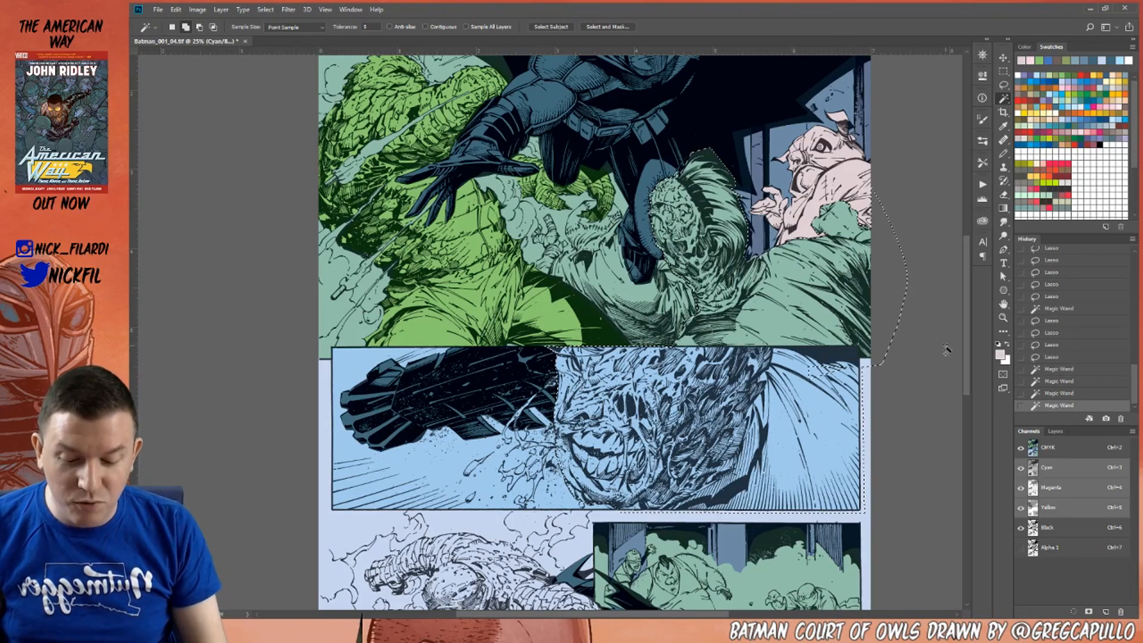
Correct the selection at the second panel's upper right corner with the Lasso and subtract the page gutter with the Magic Wand.
click(1003, 304)
drag(720, 557, 789, 453)
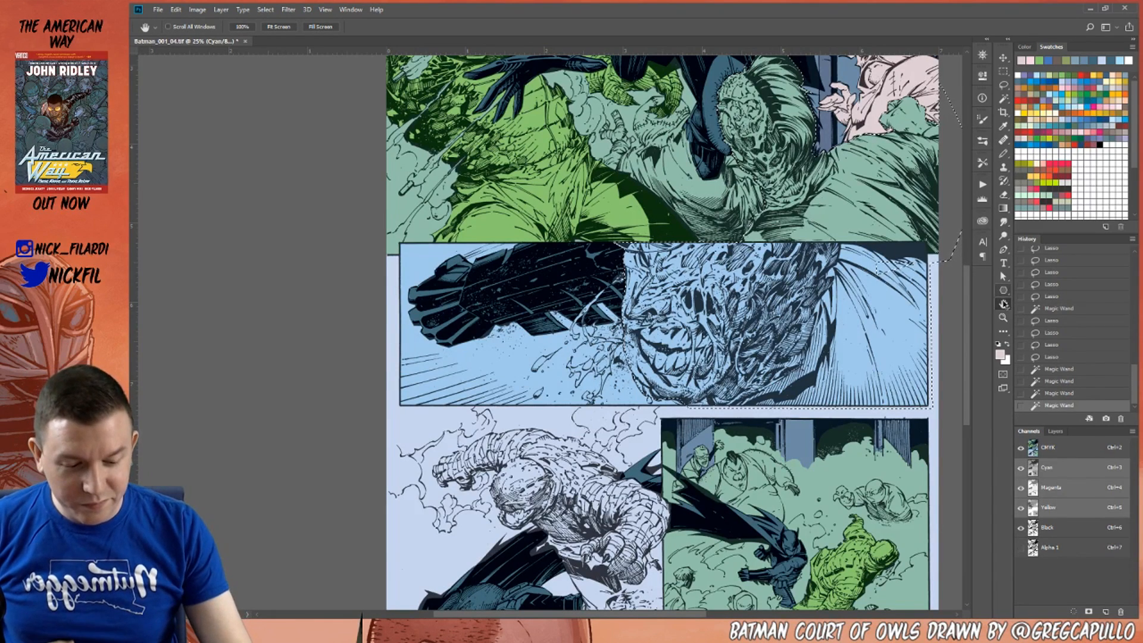
click(1003, 85)
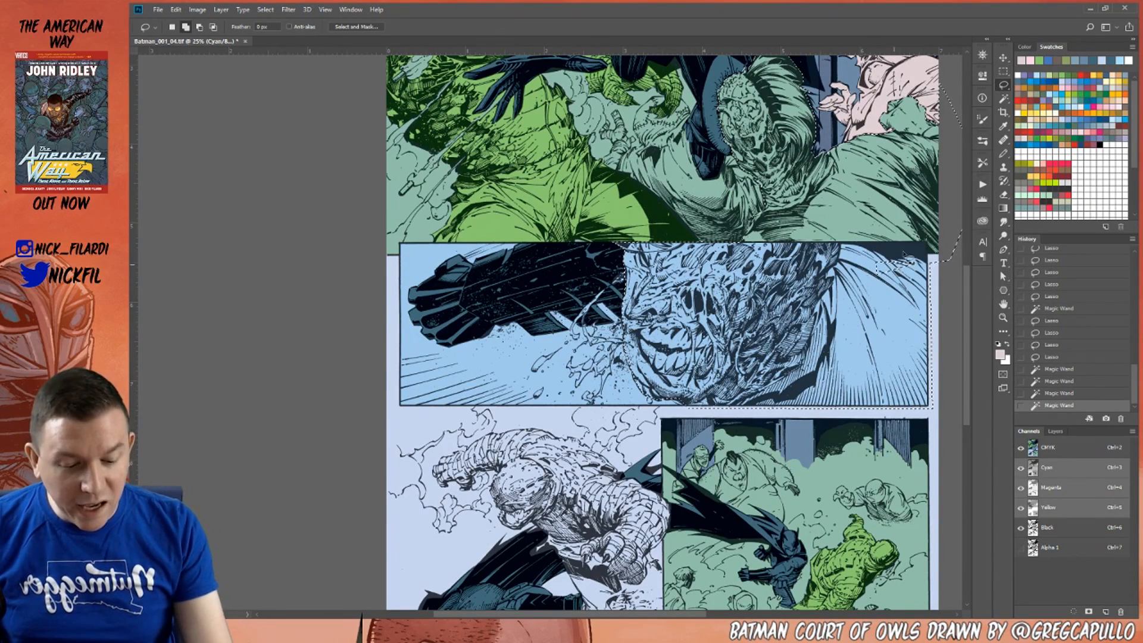
drag(901, 239, 943, 253)
click(1004, 98)
alt+click(933, 277)
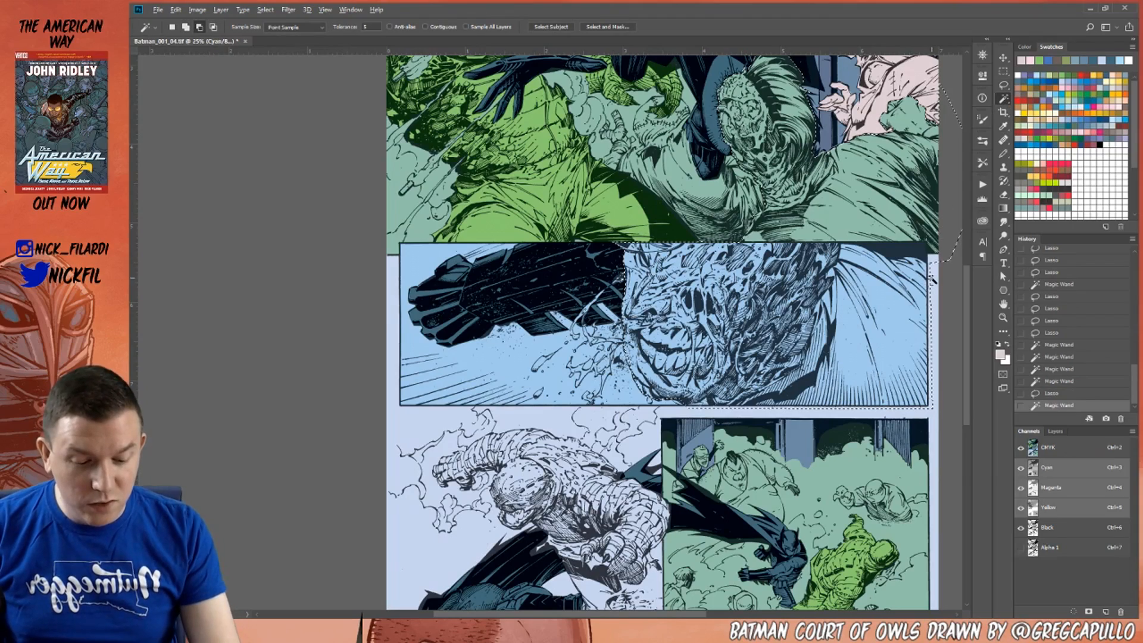
Choose a red swatch and fill the decayed creature in the top and second panels with a faded fill.
click(1003, 304)
drag(738, 604, 704, 530)
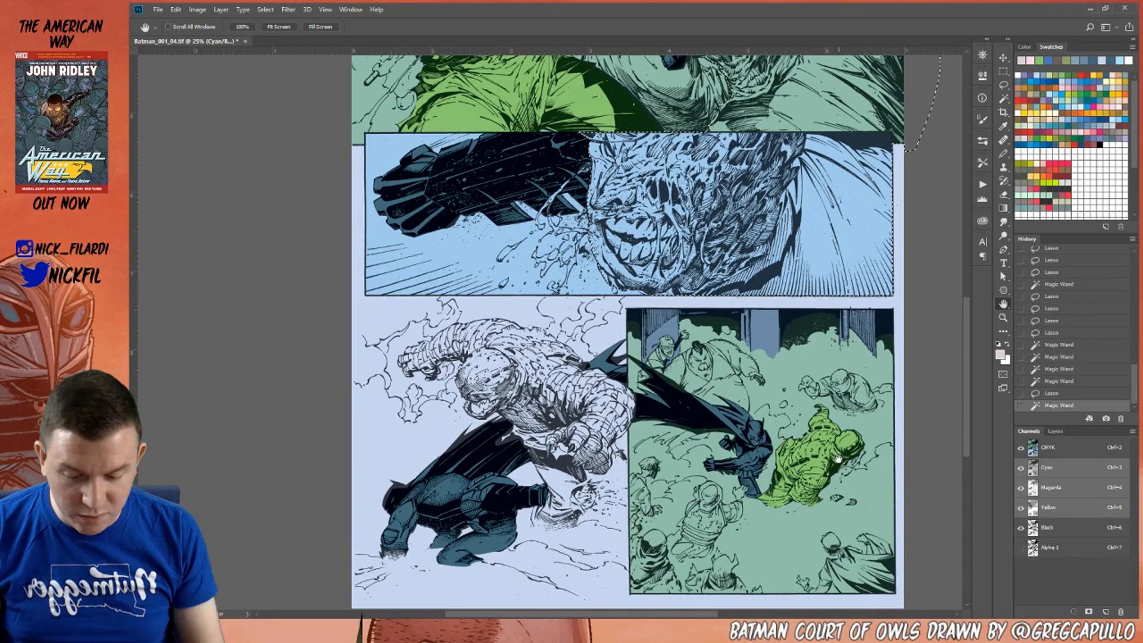
drag(838, 458, 763, 384)
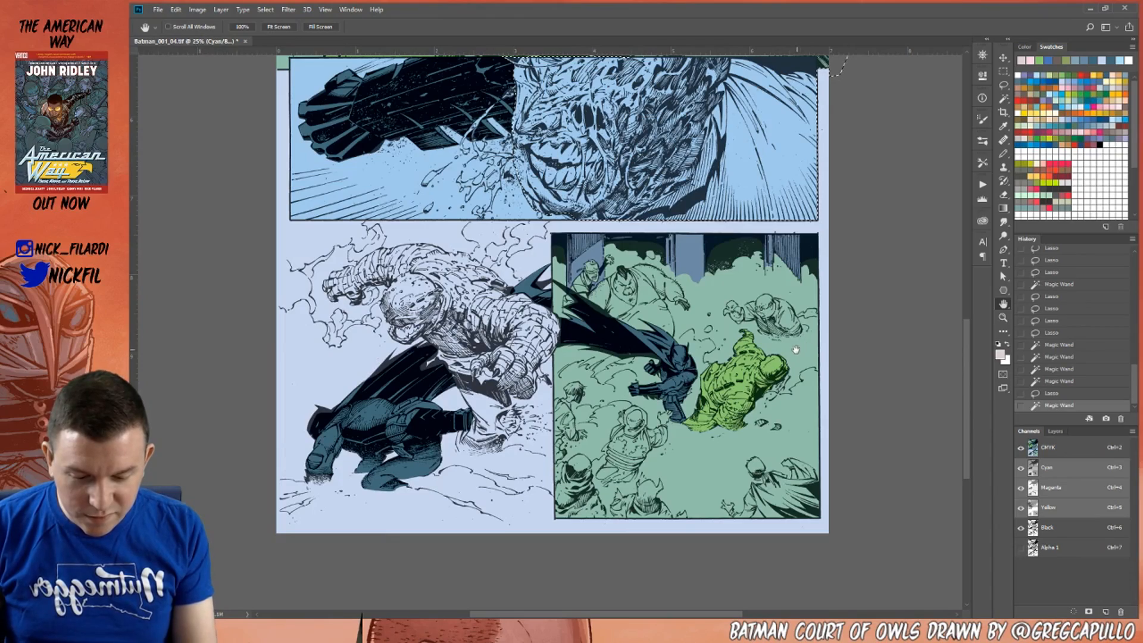
drag(833, 66, 832, 418)
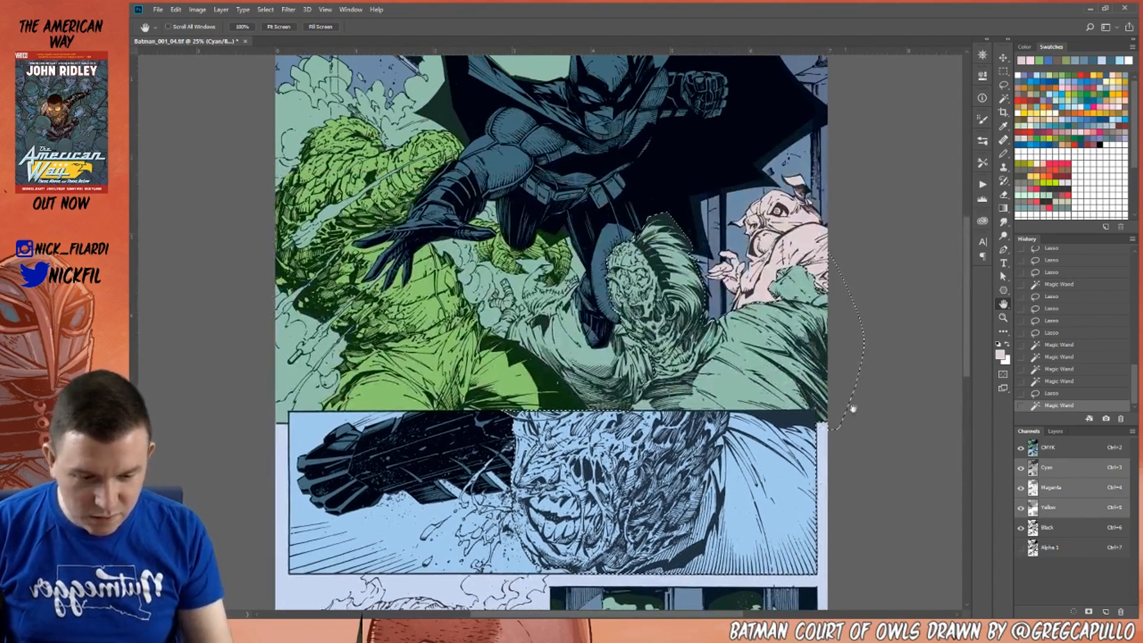
click(1090, 75)
key(alt+BackSpace)
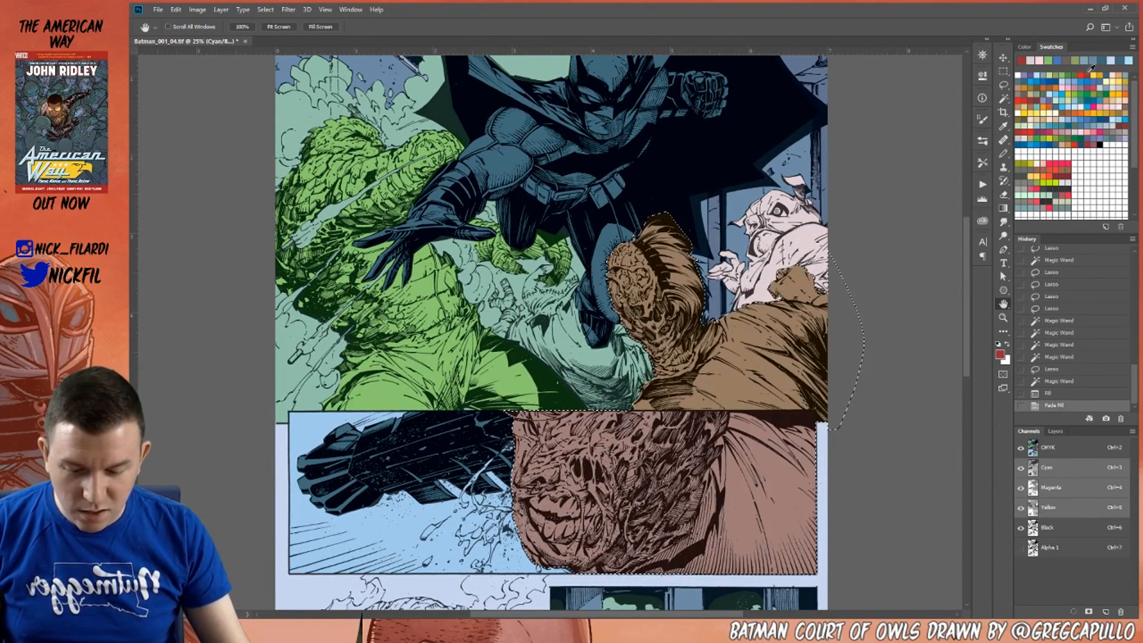
Sample the second panel's reddish brown, fill the selected decayed creature in both panels with it, and deselect.
click(1003, 153)
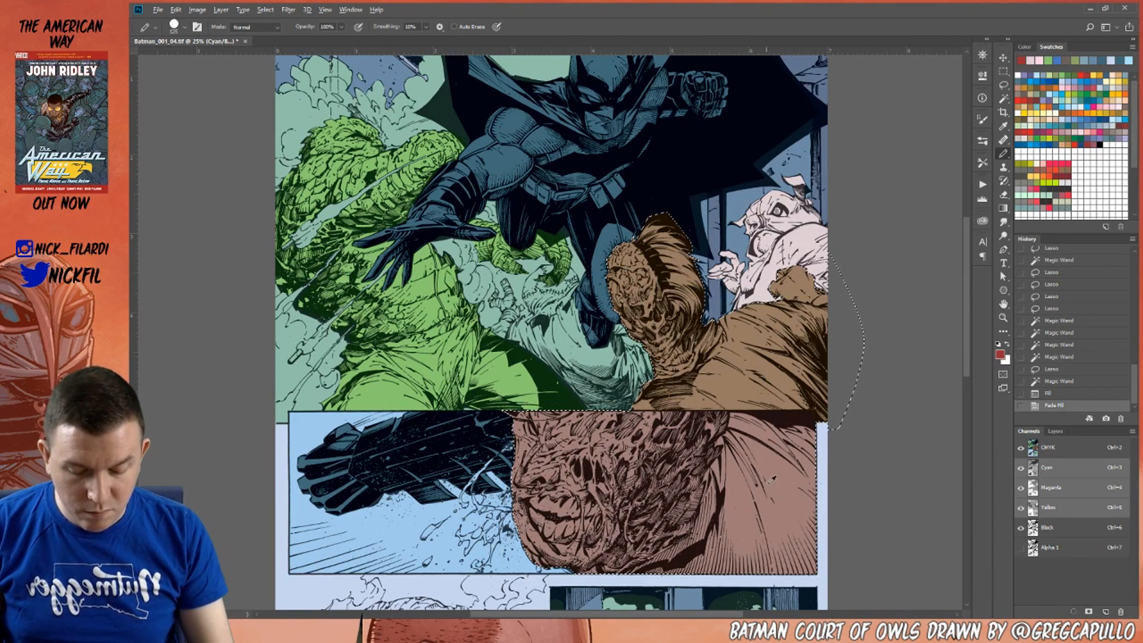
alt+click(771, 475)
key(alt+BackSpace)
key(ctrl+d)
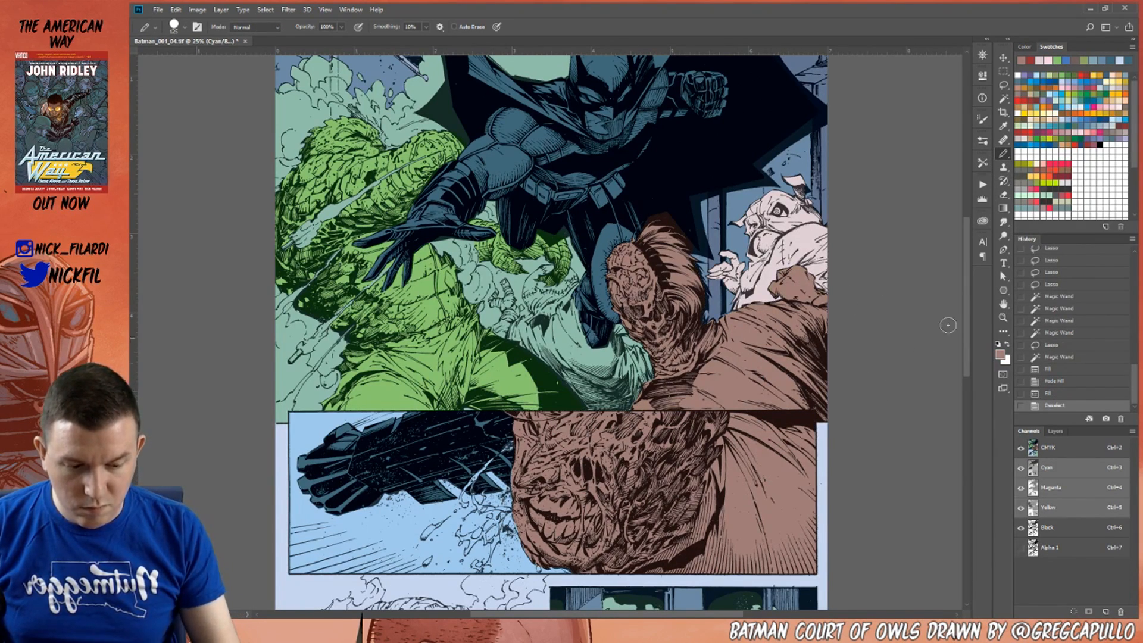
Sample the decayed creature's brown and touch up the edge of its face in the second panel with the Pencil.
alt+click(430, 290)
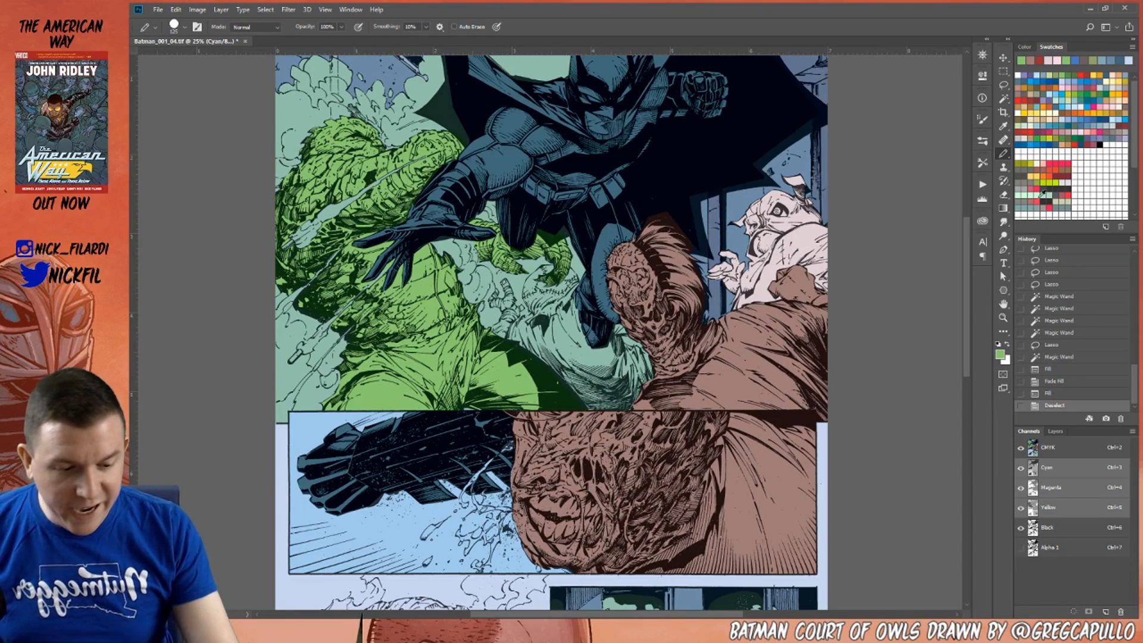
click(1003, 304)
drag(618, 471, 751, 398)
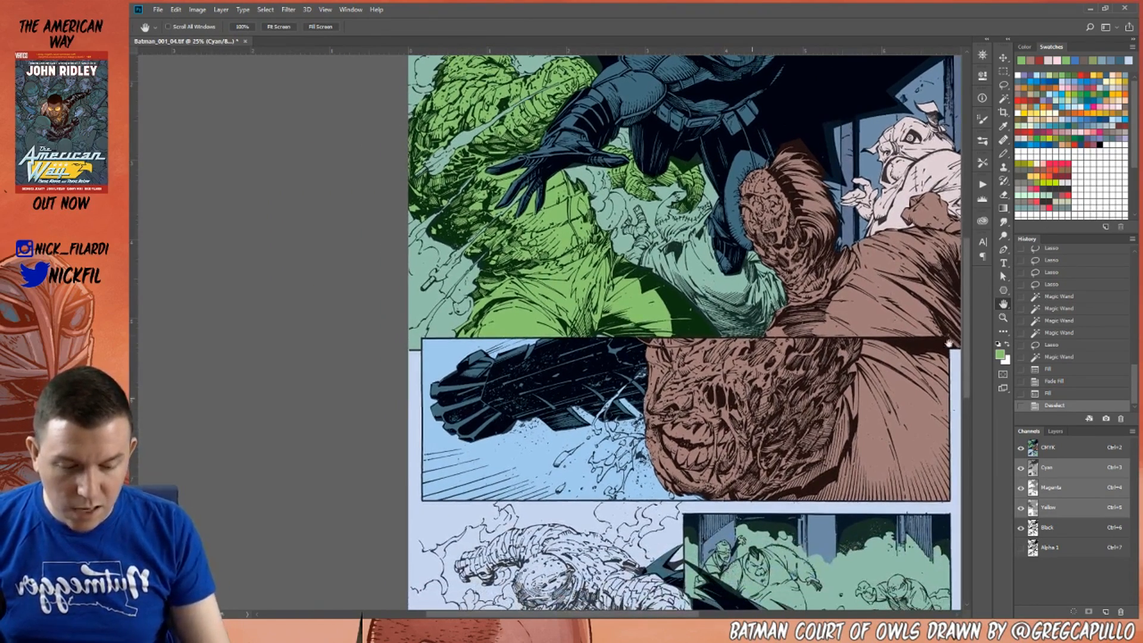
click(1003, 154)
alt+click(900, 393)
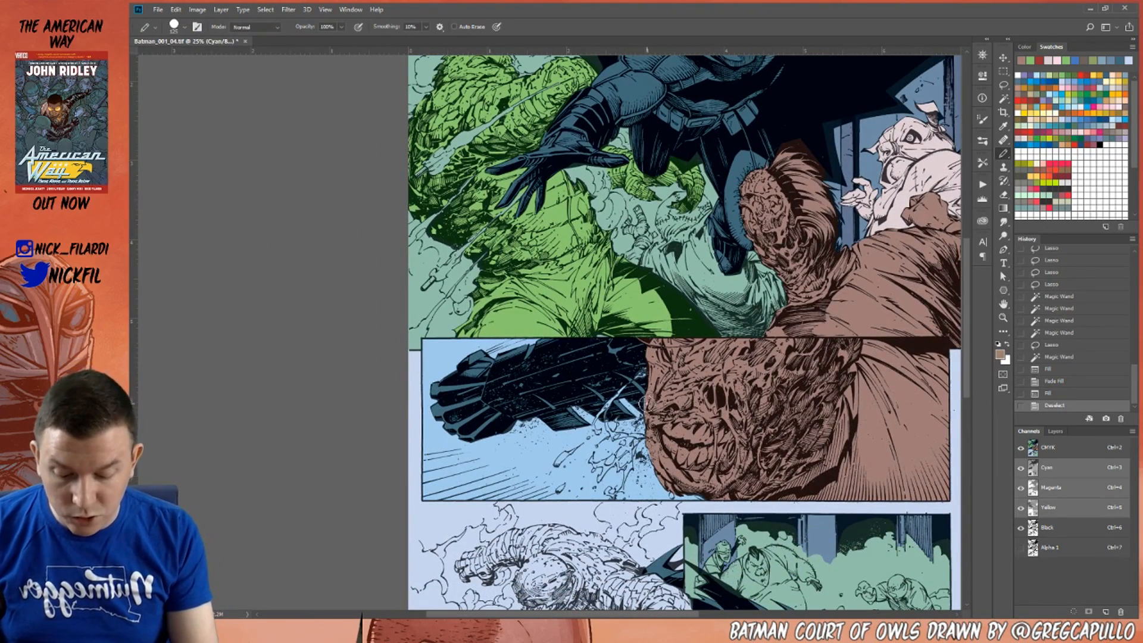
drag(647, 417, 653, 423)
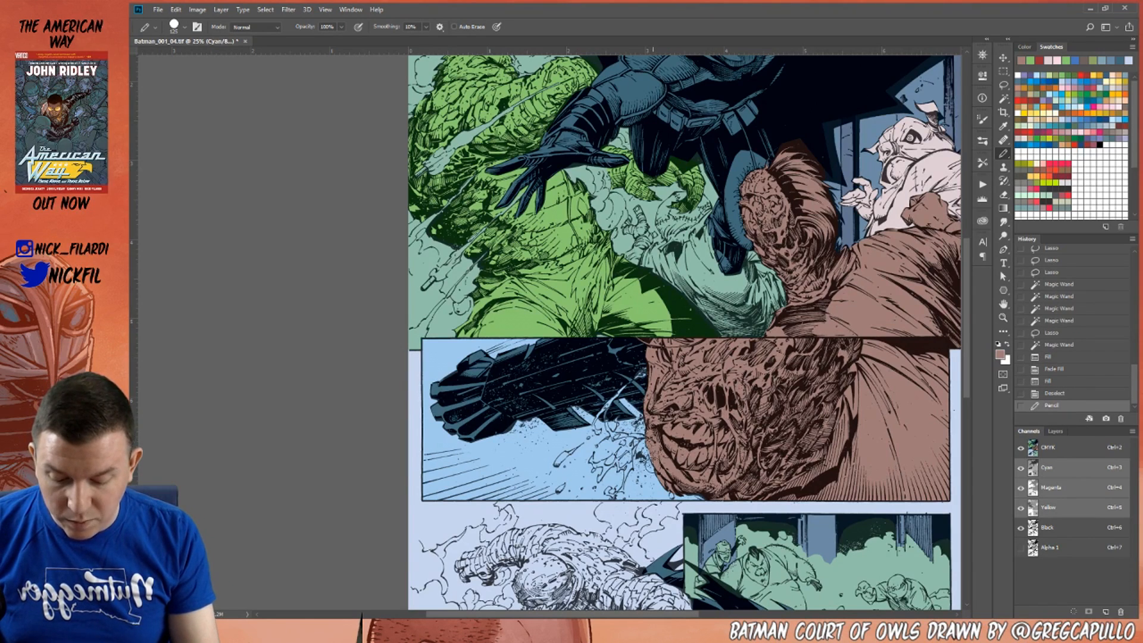
drag(650, 461, 652, 447)
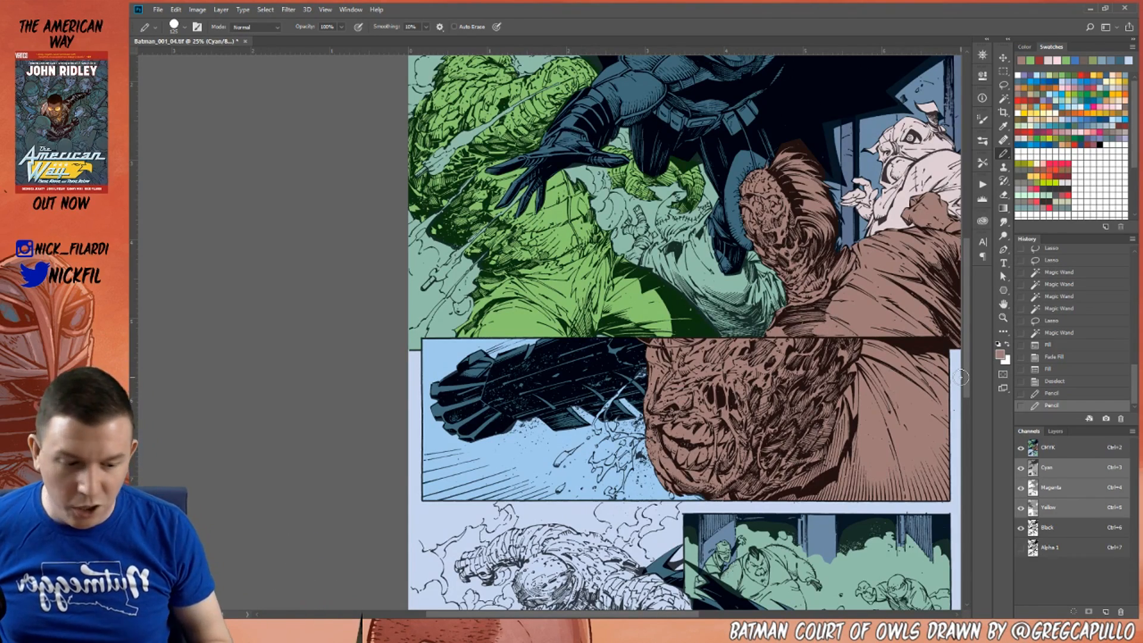
Choose a red swatch and pencil in the blood strand and splatter between Batman's gauntlet and the creature's face in the second panel.
click(1003, 318)
click(622, 444)
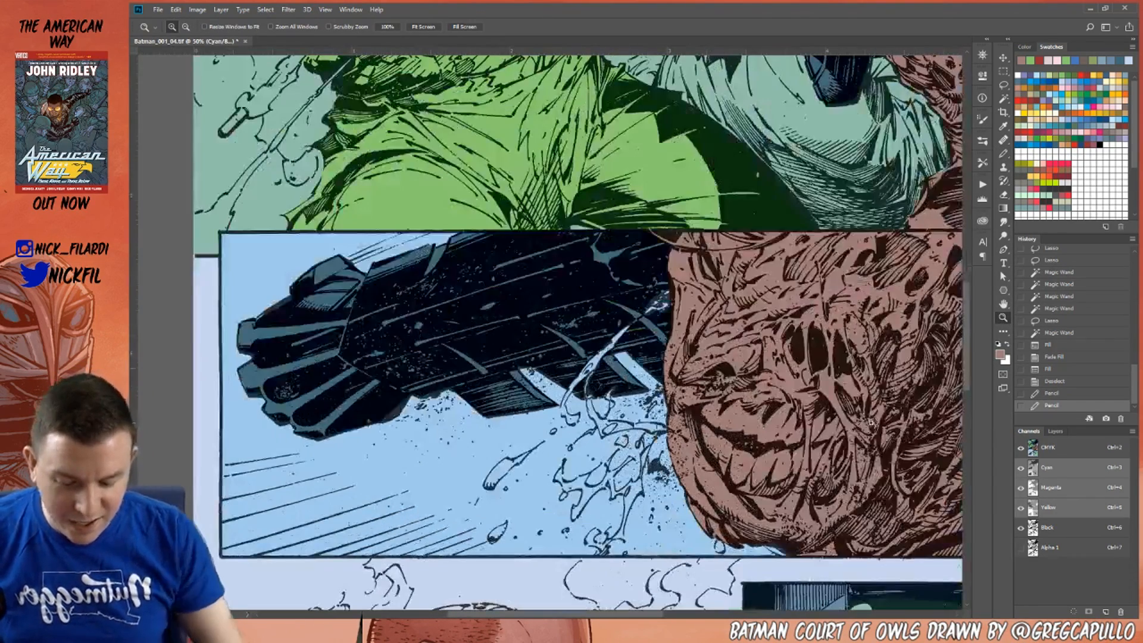
click(1099, 72)
click(1003, 153)
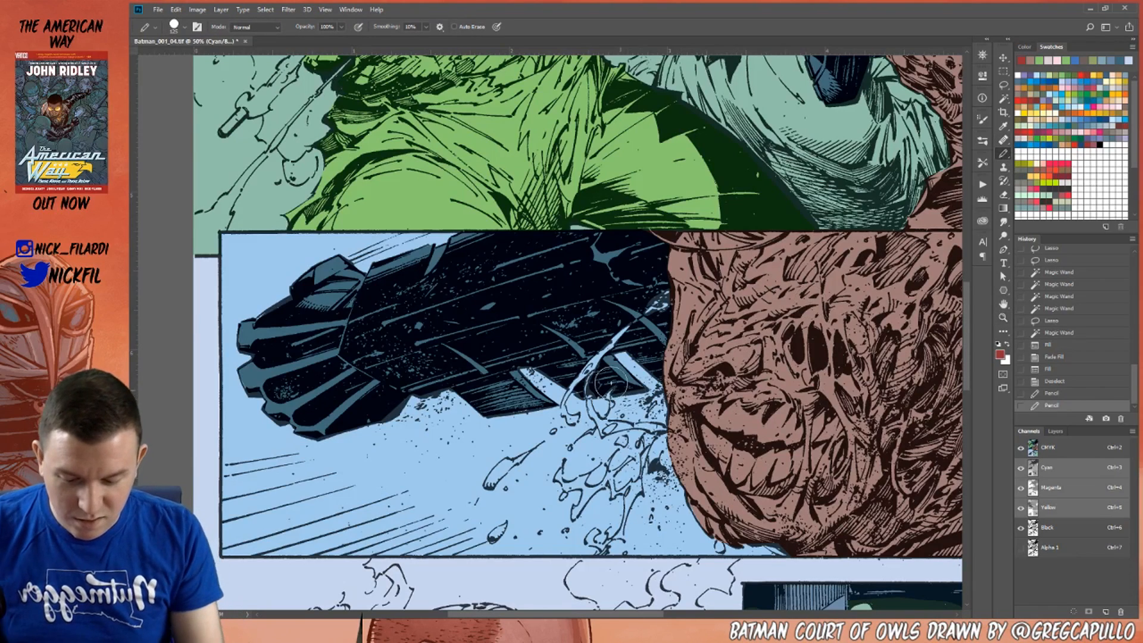
drag(621, 334, 579, 377)
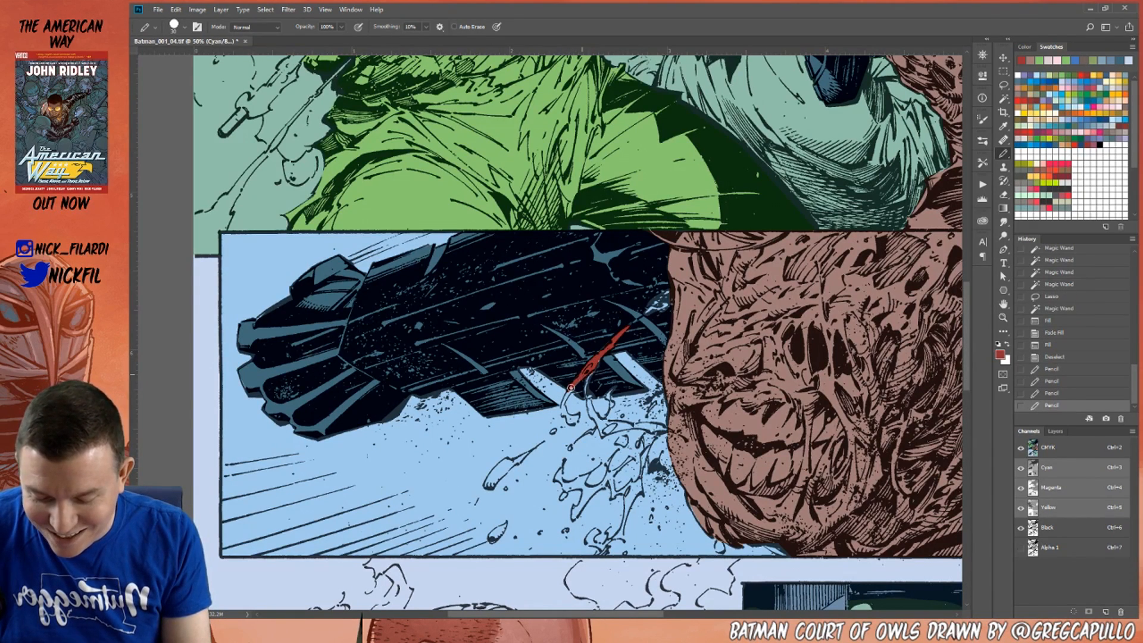
drag(650, 297, 655, 304)
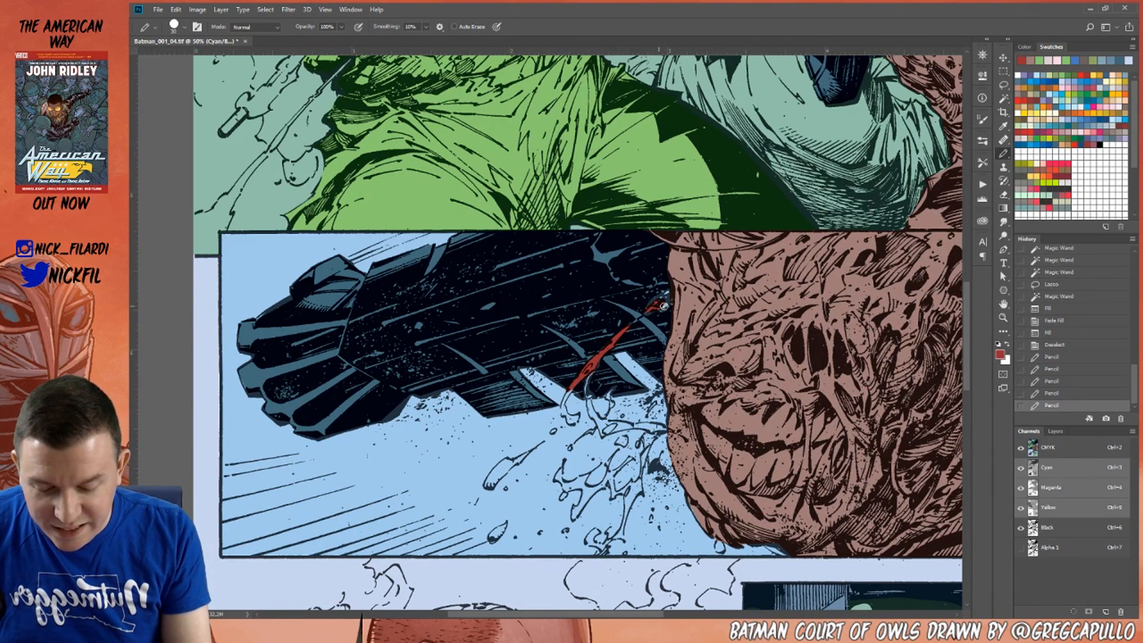
drag(644, 295, 656, 293)
click(638, 295)
click(608, 331)
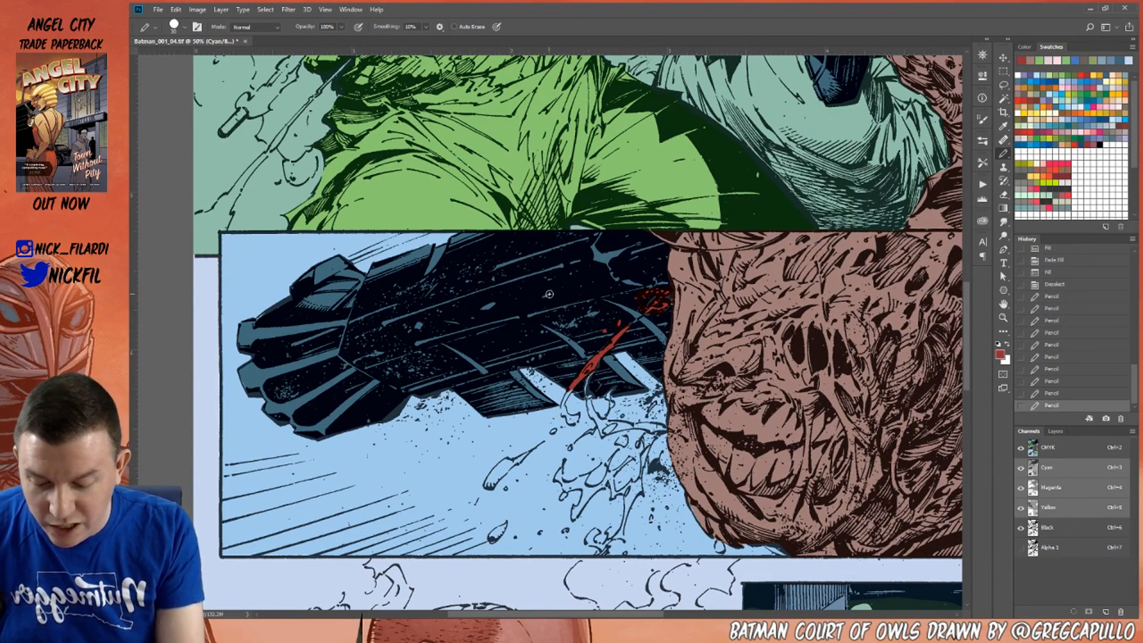
Pencil the blood specks on Batman's gauntlet and the drops and splashes below it in red.
click(489, 305)
click(547, 295)
click(419, 325)
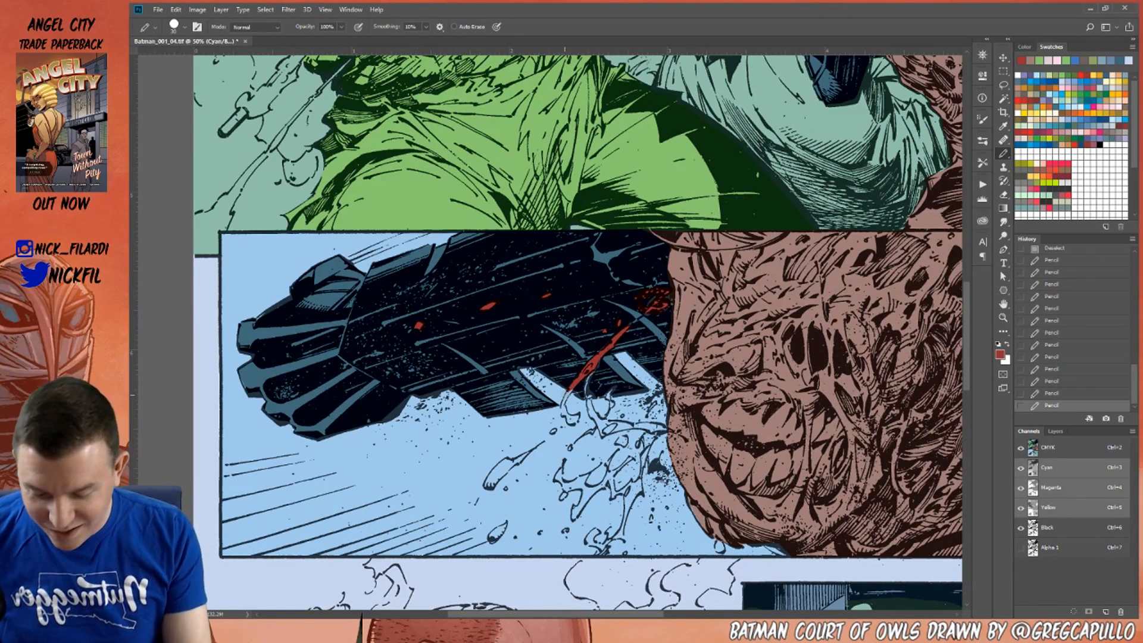
drag(567, 417, 575, 426)
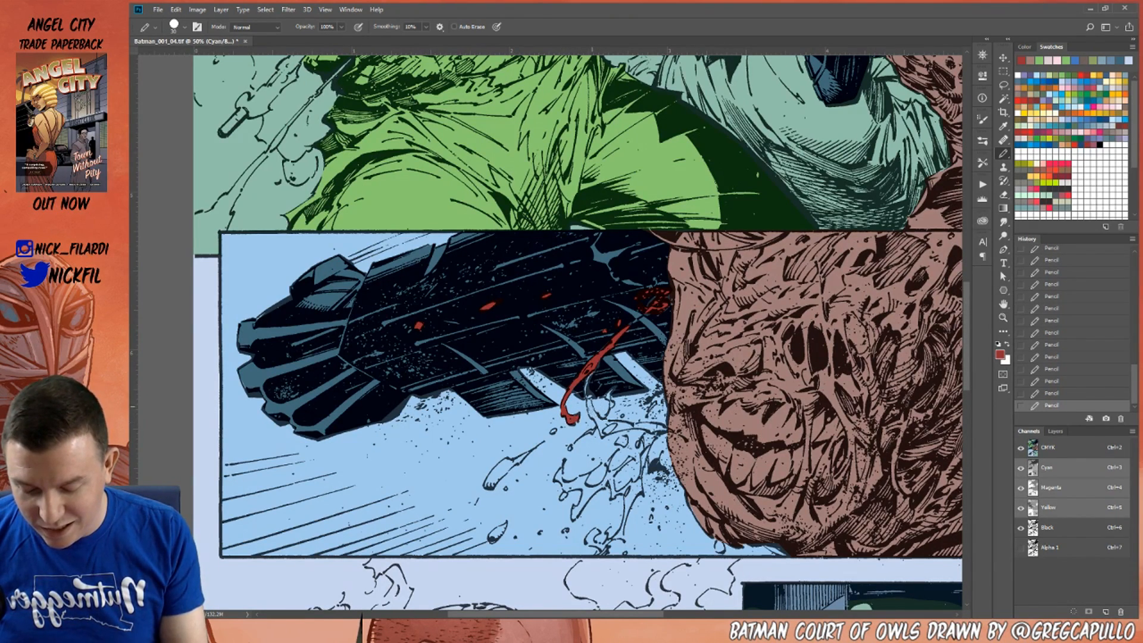
drag(504, 462, 498, 477)
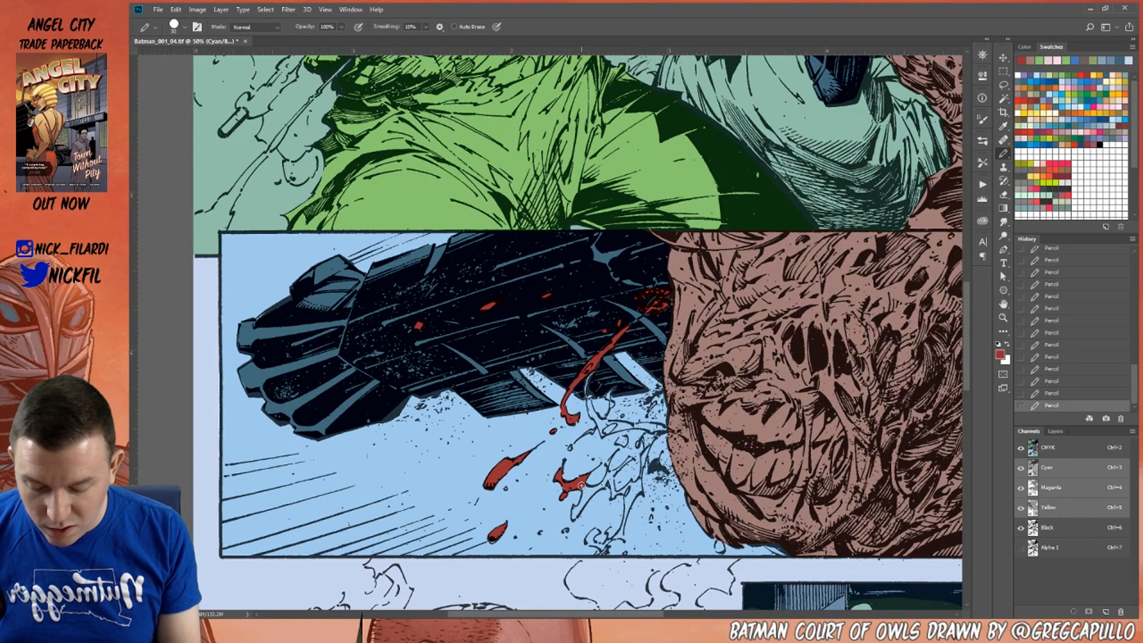
drag(576, 515, 585, 494)
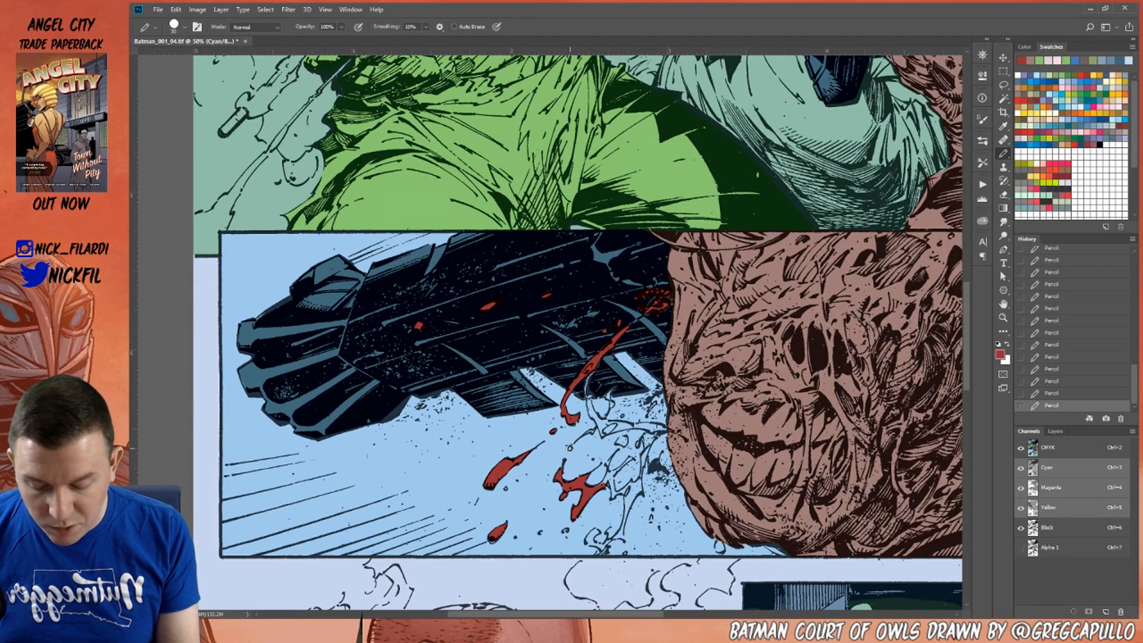
Pencil the looping blood strand from below the gauntlet to the creature's mouth in red.
drag(588, 399, 603, 427)
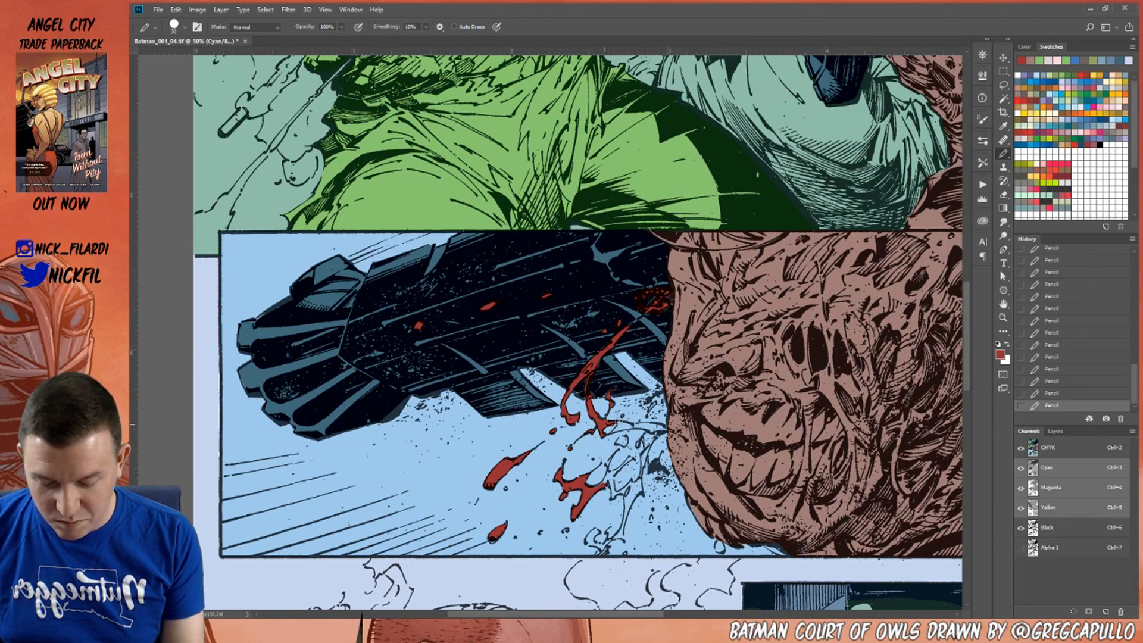
drag(619, 424, 632, 427)
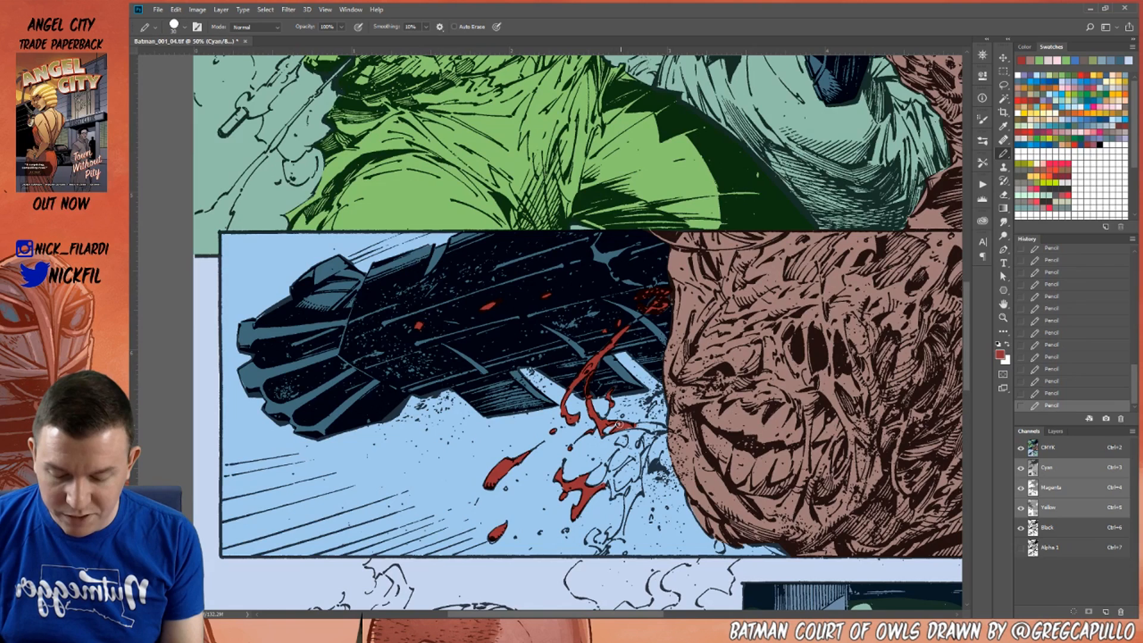
alt+click(610, 427)
alt+click(617, 426)
drag(622, 427, 671, 430)
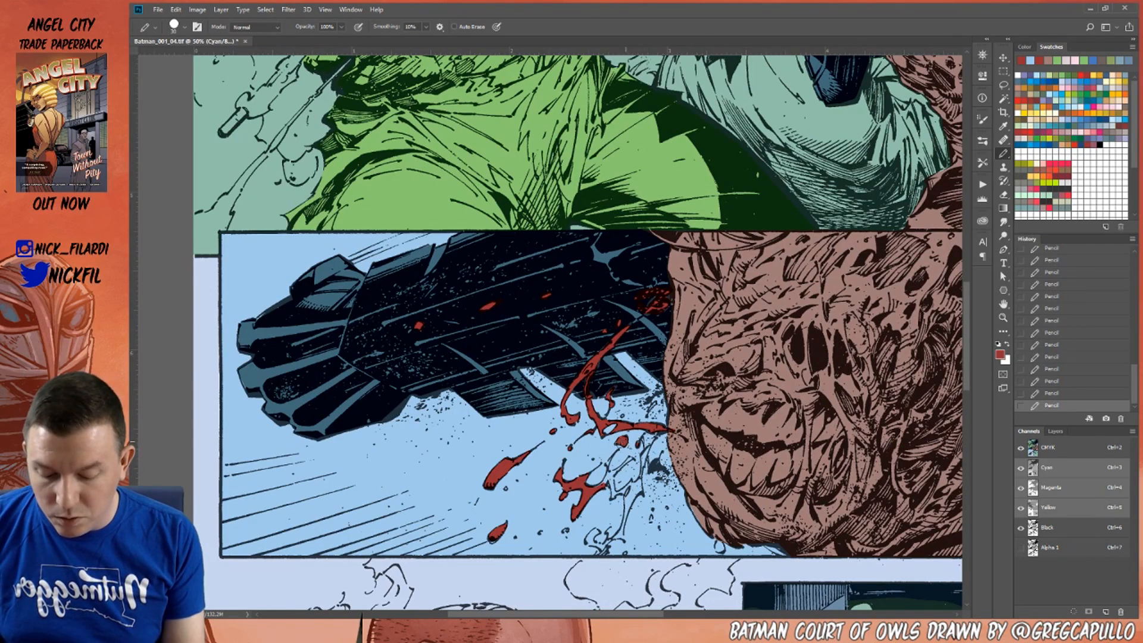
Paint the remaining branching blood splatter below the creature's mouth red, down to the second panel's bottom border.
drag(608, 459, 606, 478)
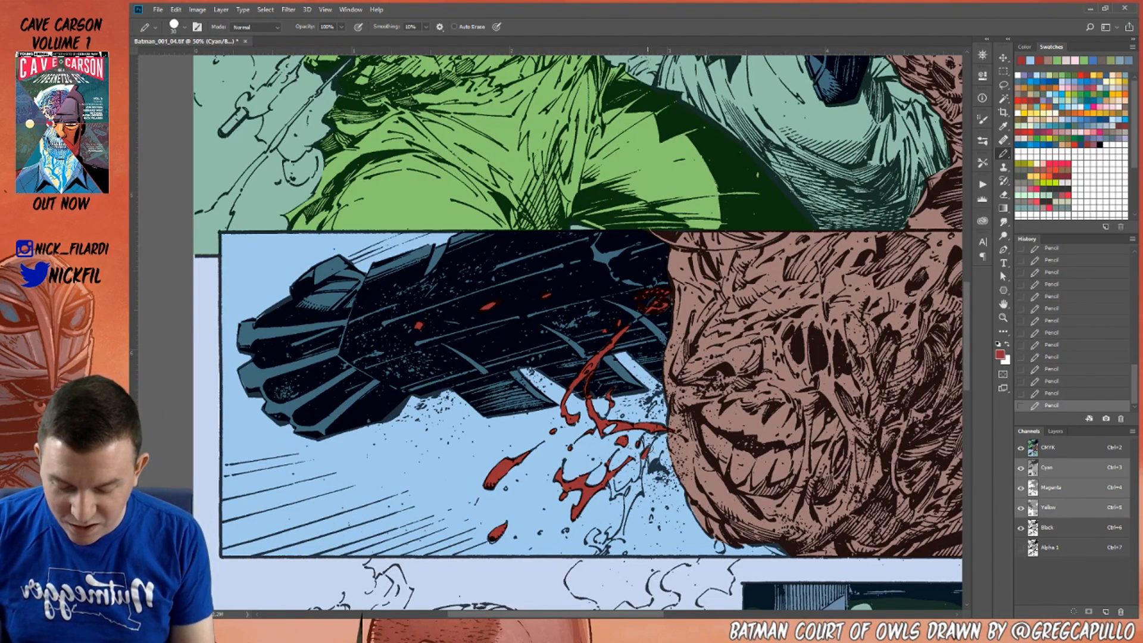
drag(635, 483, 626, 506)
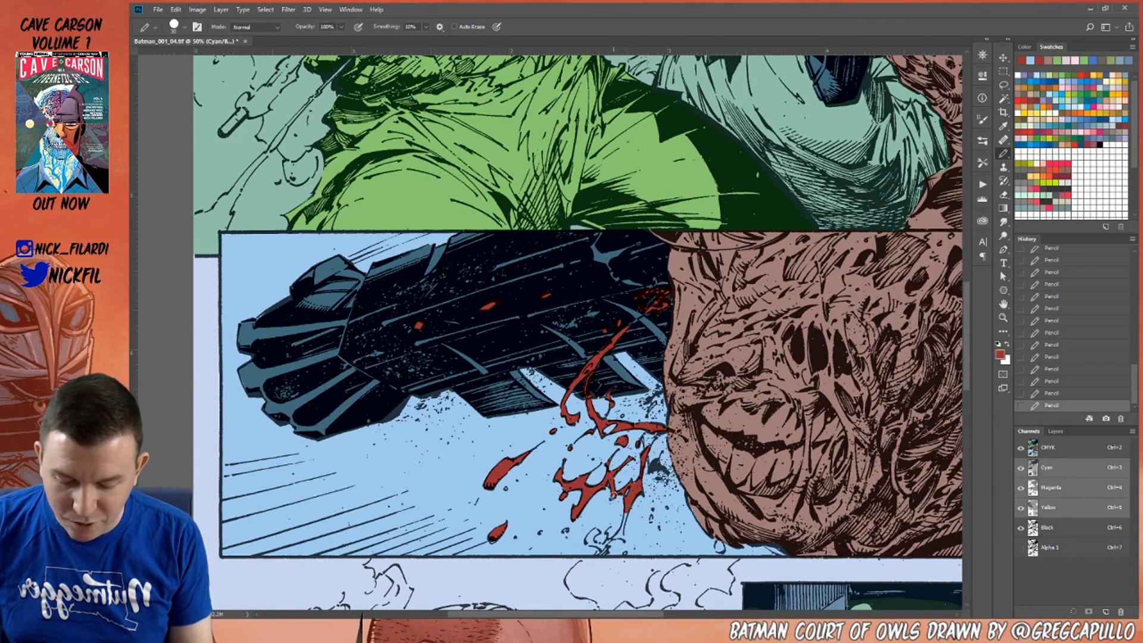
drag(627, 507, 621, 536)
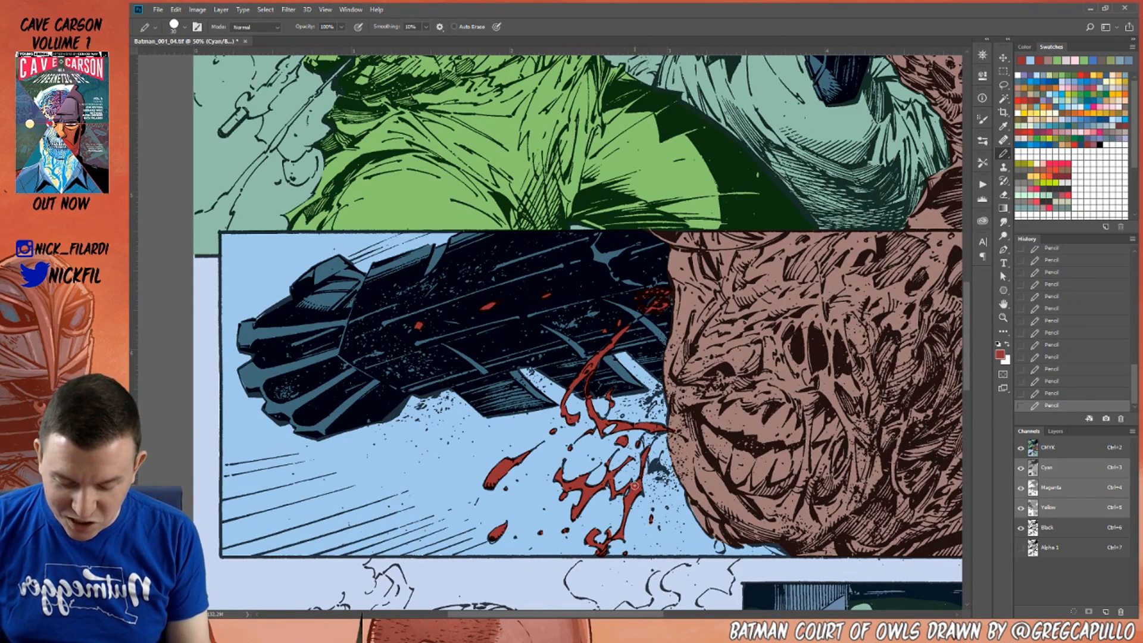
Draw a rough Lasso selection around the stitched figure's clothed body beneath Batman's boot in the top panel.
click(1003, 318)
alt+click(702, 485)
alt+click(701, 485)
click(1000, 303)
drag(716, 512, 620, 283)
drag(792, 527, 756, 518)
scroll(756, 522, up, 5)
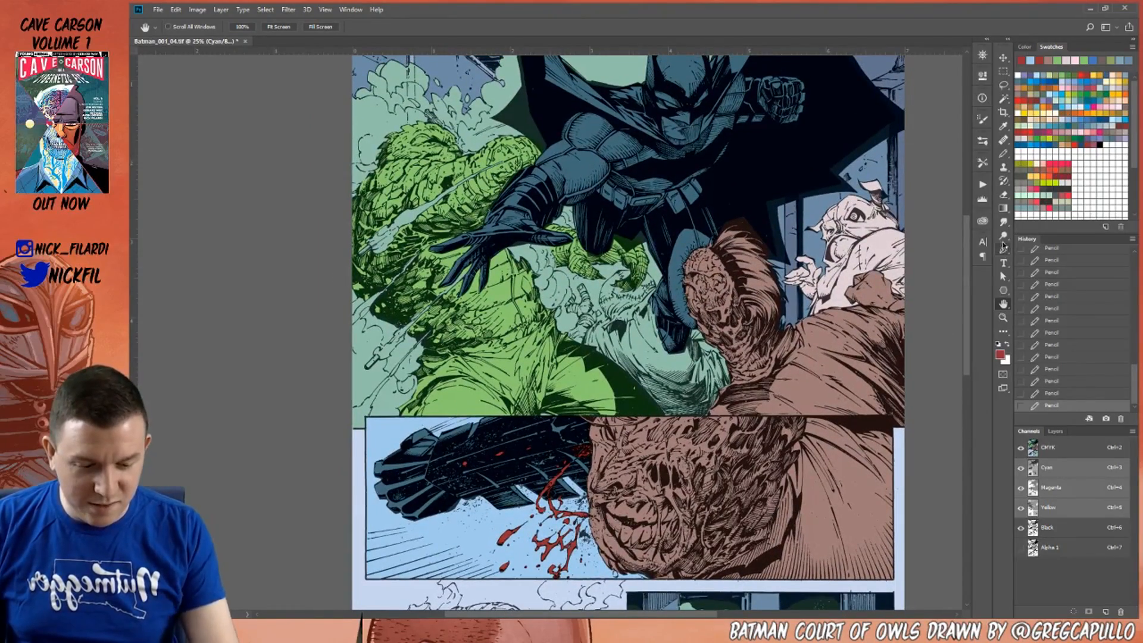
click(1003, 317)
click(656, 346)
key(l)
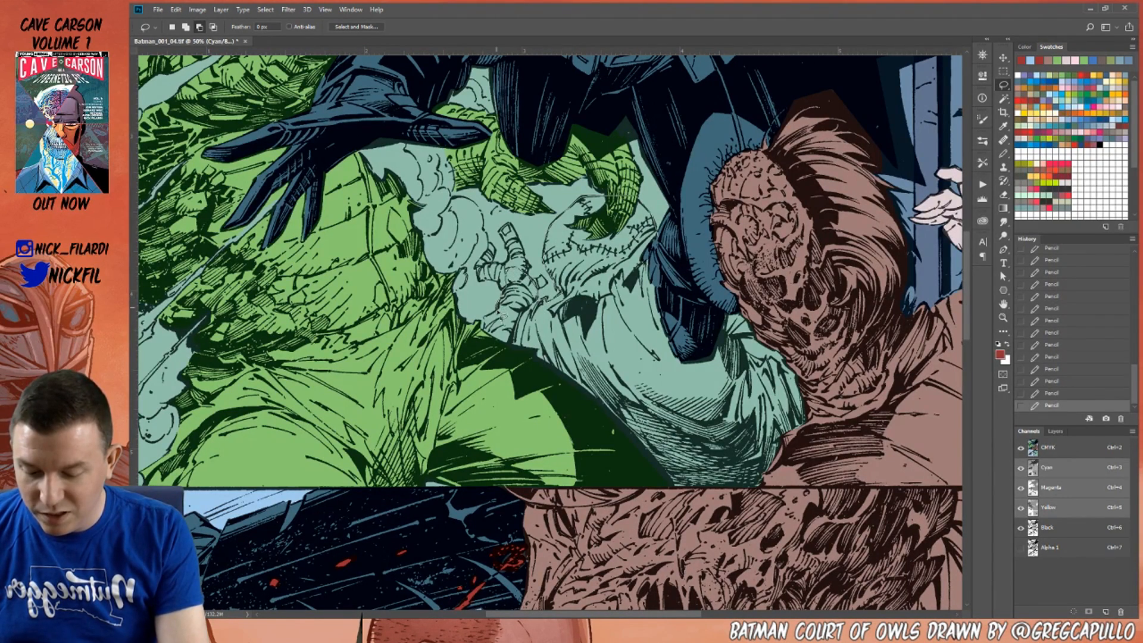
mouse_move(487, 329)
mouse_down()
mouse_move(495, 405)
mouse_move(613, 470)
mouse_move(714, 503)
mouse_move(798, 471)
mouse_up()
mouse_move(845, 441)
mouse_down()
mouse_move(744, 203)
mouse_move(664, 244)
mouse_up()
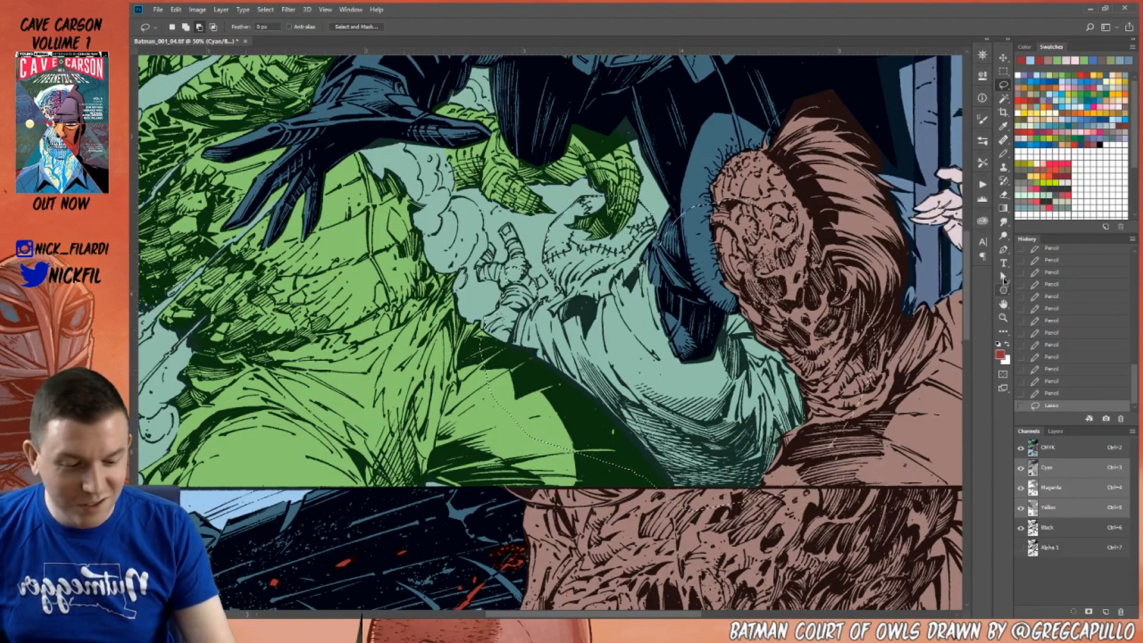
Refine the selection around the stitched figure's raised bandaged hand and fingers with the Lasso.
key(space)
drag(636, 331, 716, 461)
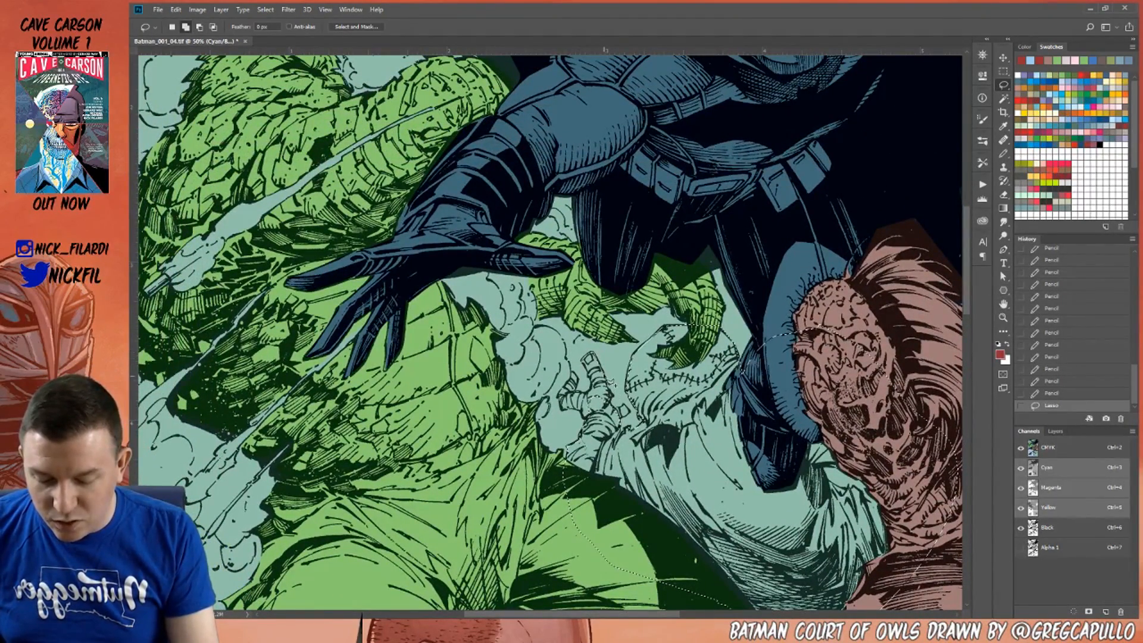
mouse_move(604, 415)
mouse_down()
mouse_move(583, 375)
mouse_move(591, 388)
mouse_up()
key(shift)
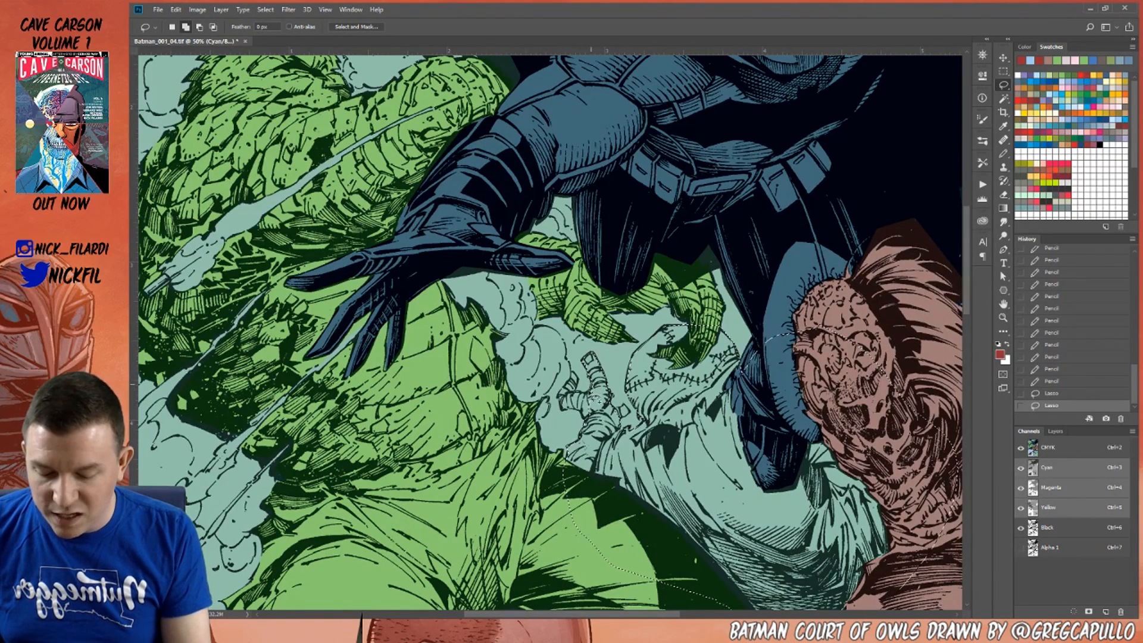
mouse_move(580, 390)
mouse_down()
mouse_move(569, 383)
mouse_move(561, 419)
mouse_move(588, 420)
mouse_move(603, 381)
mouse_move(589, 393)
mouse_up()
key(shift)
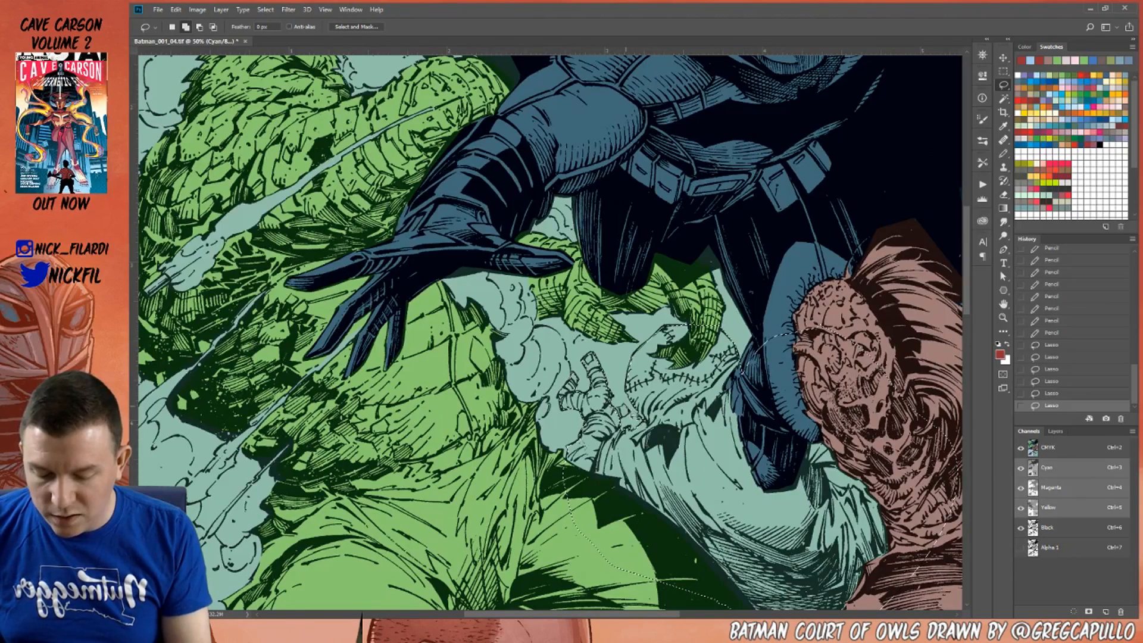
drag(621, 424, 626, 428)
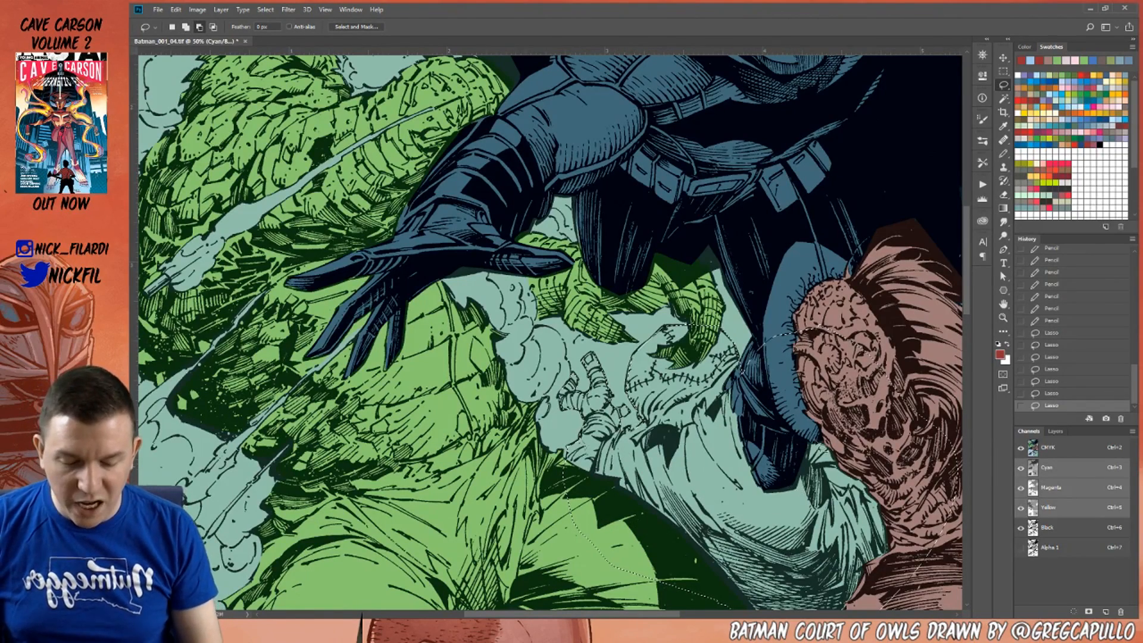
Subtract the brown creature, the green creature and Batman's leg from the stitched figure's selection with the Magic Wand.
click(1004, 318)
alt+click(717, 527)
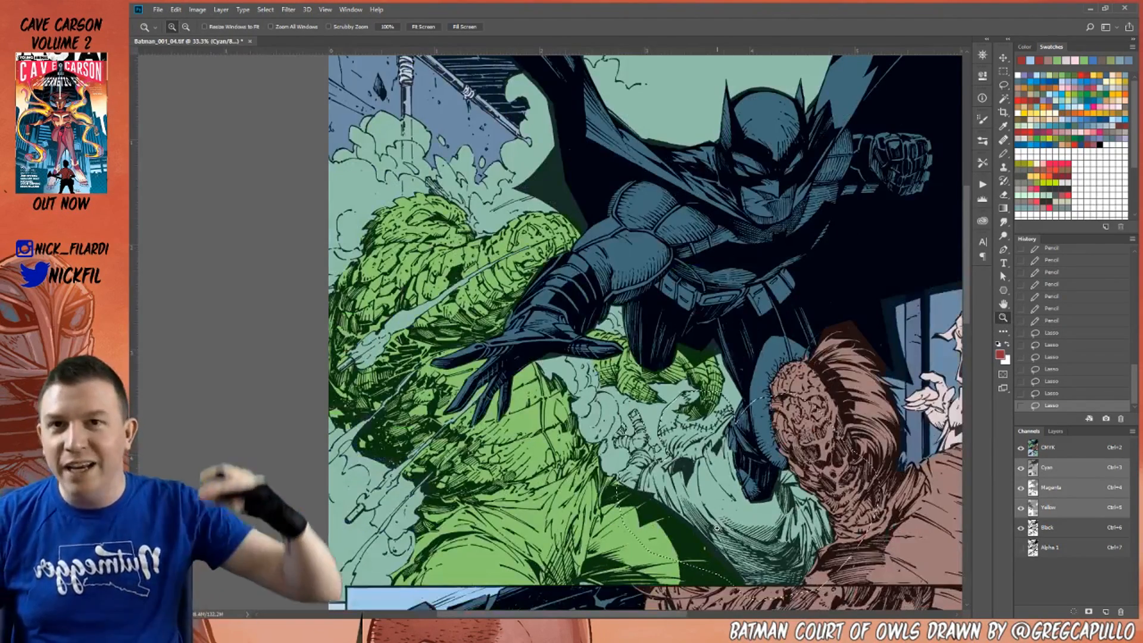
click(1003, 304)
click(1003, 99)
alt+click(824, 477)
alt+click(658, 518)
alt+click(762, 432)
key(space)
mouse_move(785, 506)
mouse_down()
mouse_move(666, 459)
mouse_move(709, 478)
mouse_up()
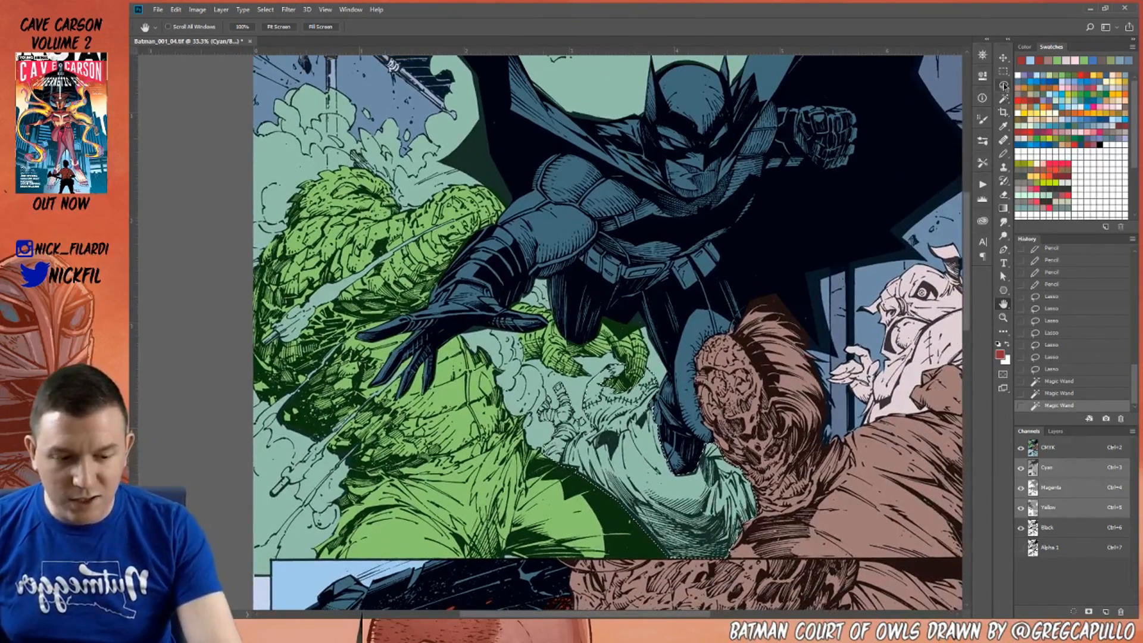
Correct the selection around the stitched figure's head with the Lasso.
click(1003, 85)
key(shift)
drag(582, 409, 612, 371)
key(ctrl+alt+z)
key(alt)
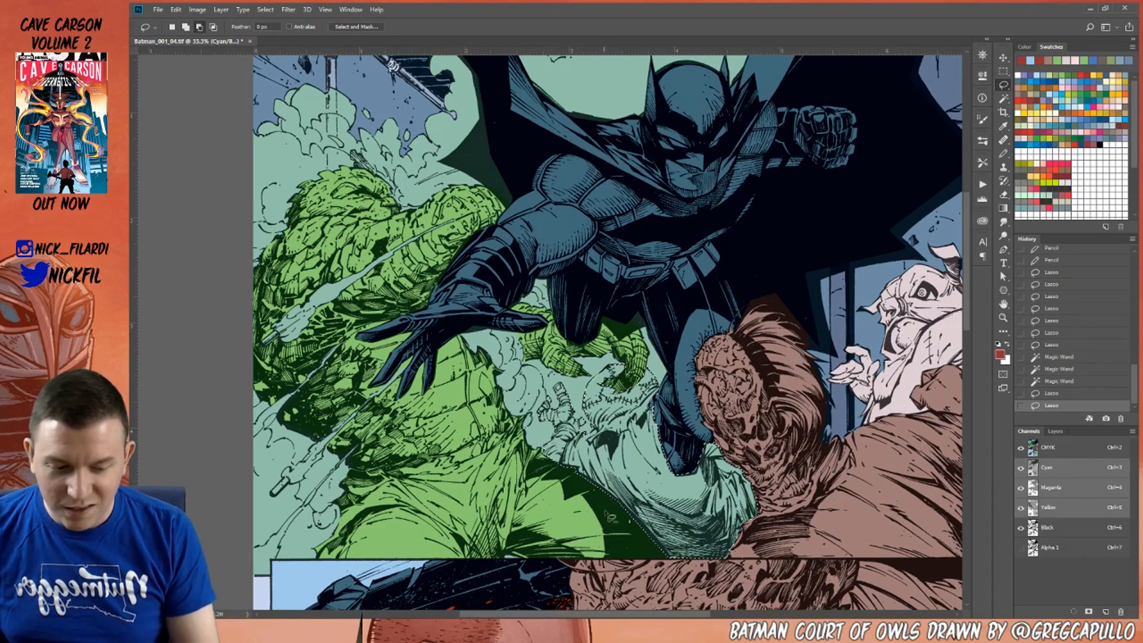
Choose a peach swatch and fill the stitched figure beneath Batman with a faded fill.
click(1061, 110)
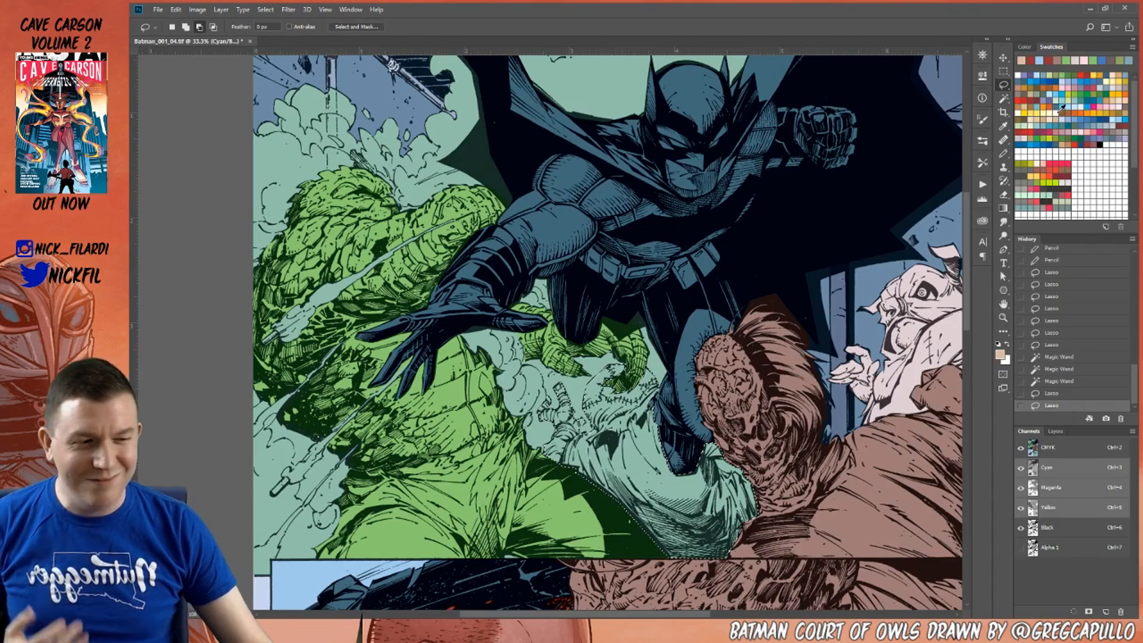
key(alt+BackSpace)
click(1003, 318)
alt+click(739, 500)
click(1004, 304)
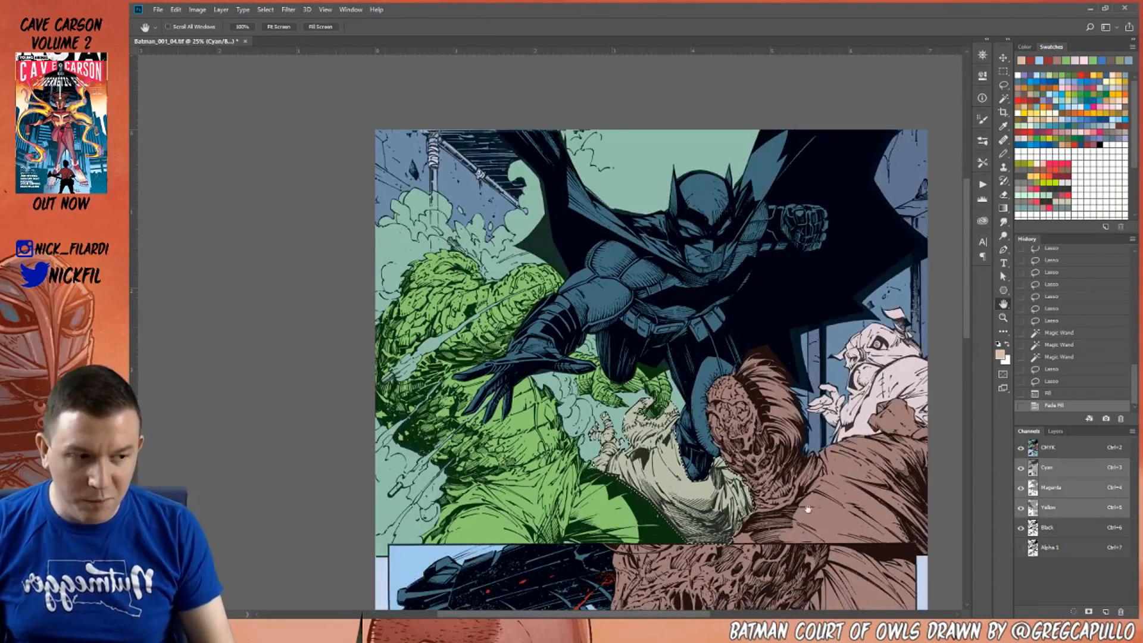
drag(808, 508, 765, 334)
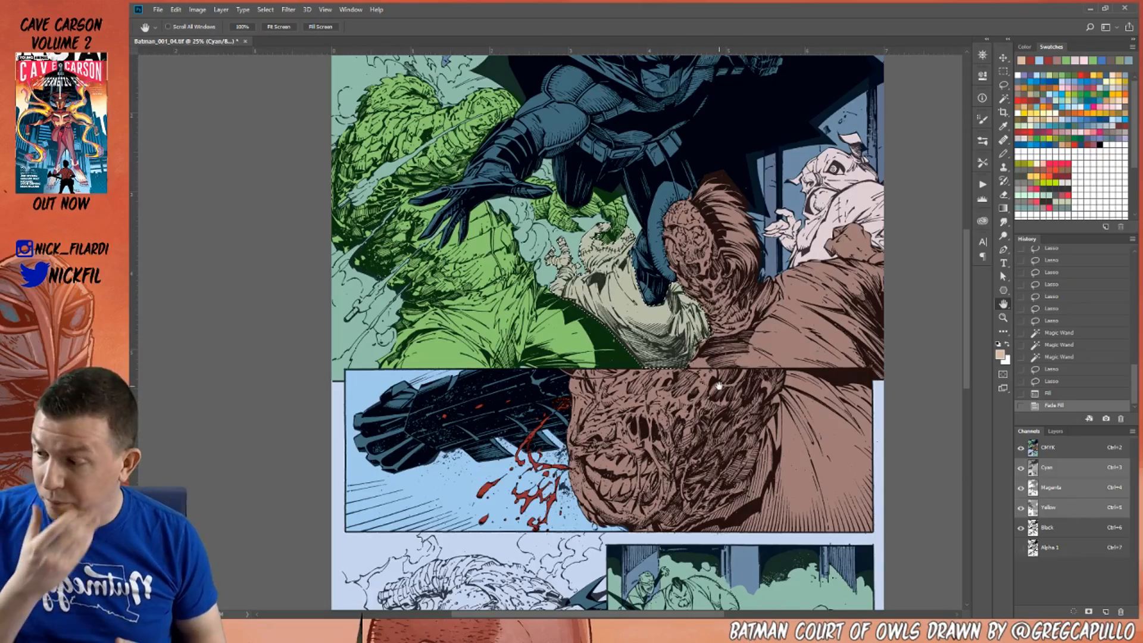
Deselect the stitched figure and set the foreground colour to the light green used on the scaly creature.
drag(783, 501, 757, 357)
drag(731, 490, 768, 417)
key(ctrl+d)
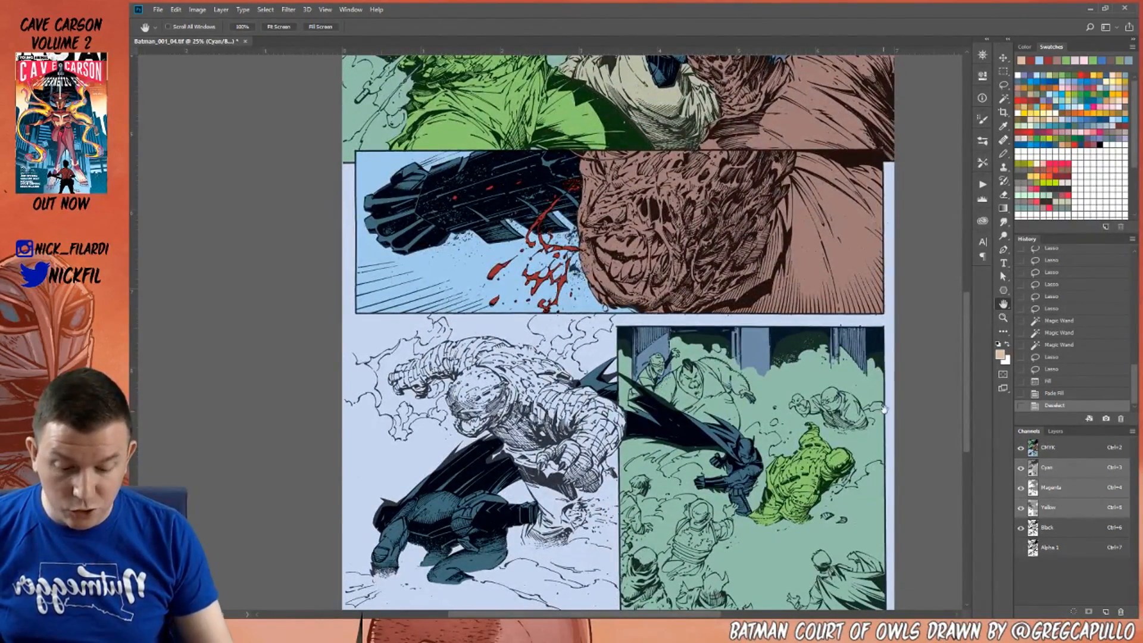
click(1003, 154)
alt+click(870, 438)
click(1003, 290)
drag(532, 493, 686, 460)
key(ctrl+z)
click(1004, 304)
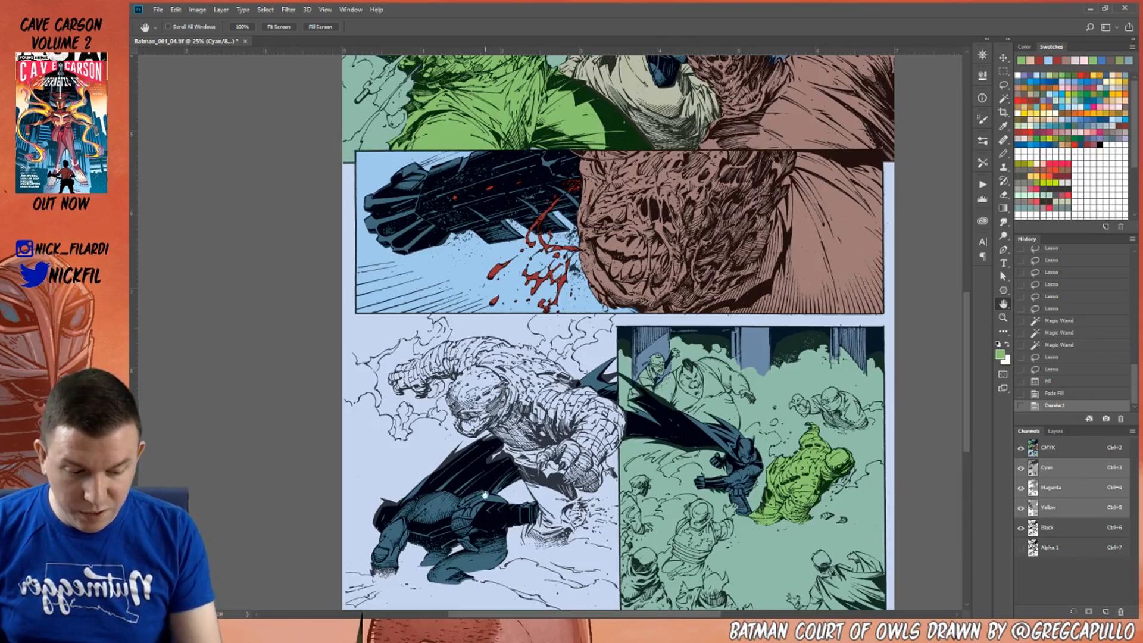
Select the lunging scaly creature above Batman in the lower-left panel with the Lasso, overlapping Batman's cape.
drag(485, 495, 640, 504)
click(1003, 318)
click(705, 470)
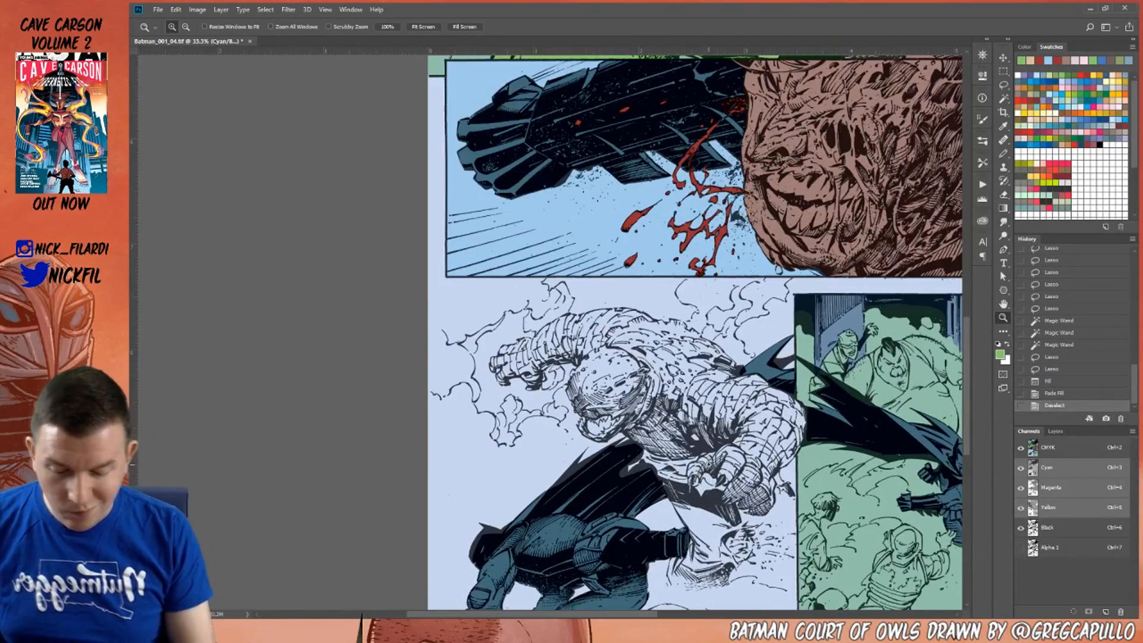
click(723, 438)
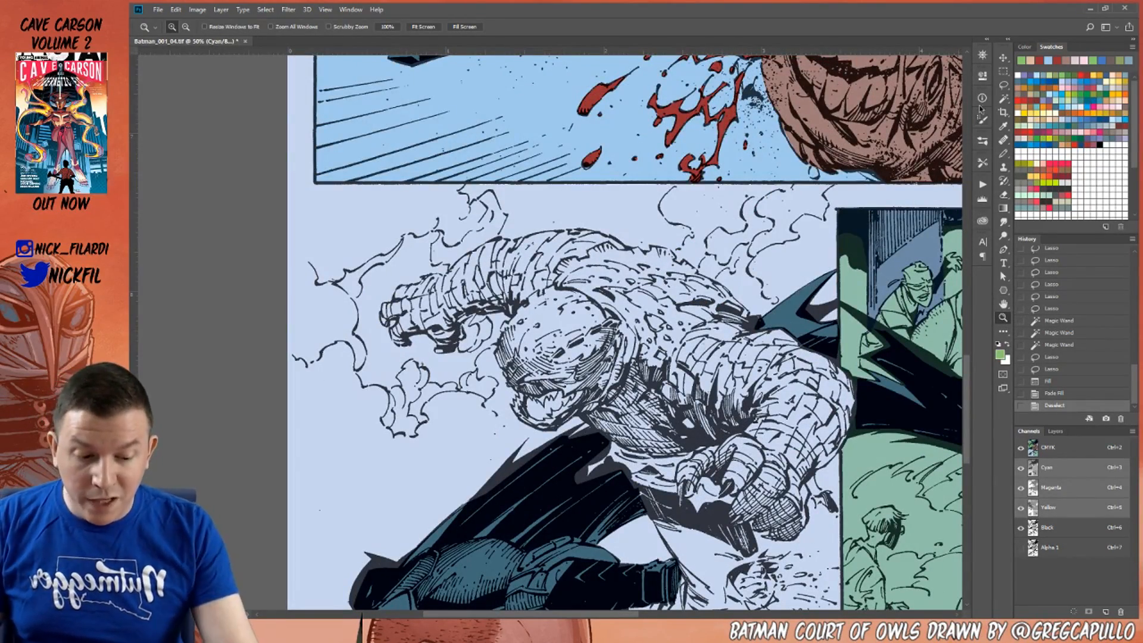
click(1004, 85)
mouse_move(751, 326)
mouse_down()
mouse_move(840, 345)
mouse_move(834, 359)
mouse_move(854, 375)
mouse_move(862, 406)
mouse_move(843, 459)
mouse_move(809, 488)
mouse_move(812, 531)
mouse_move(780, 547)
mouse_move(742, 524)
mouse_move(766, 573)
mouse_move(762, 451)
mouse_move(781, 499)
mouse_move(757, 506)
mouse_move(749, 537)
mouse_move(753, 515)
mouse_move(738, 542)
mouse_move(654, 563)
mouse_move(675, 557)
mouse_move(660, 547)
mouse_move(658, 485)
mouse_move(673, 453)
mouse_move(643, 397)
mouse_move(661, 429)
mouse_move(652, 409)
mouse_move(608, 386)
mouse_move(672, 230)
mouse_up()
drag(663, 454, 691, 498)
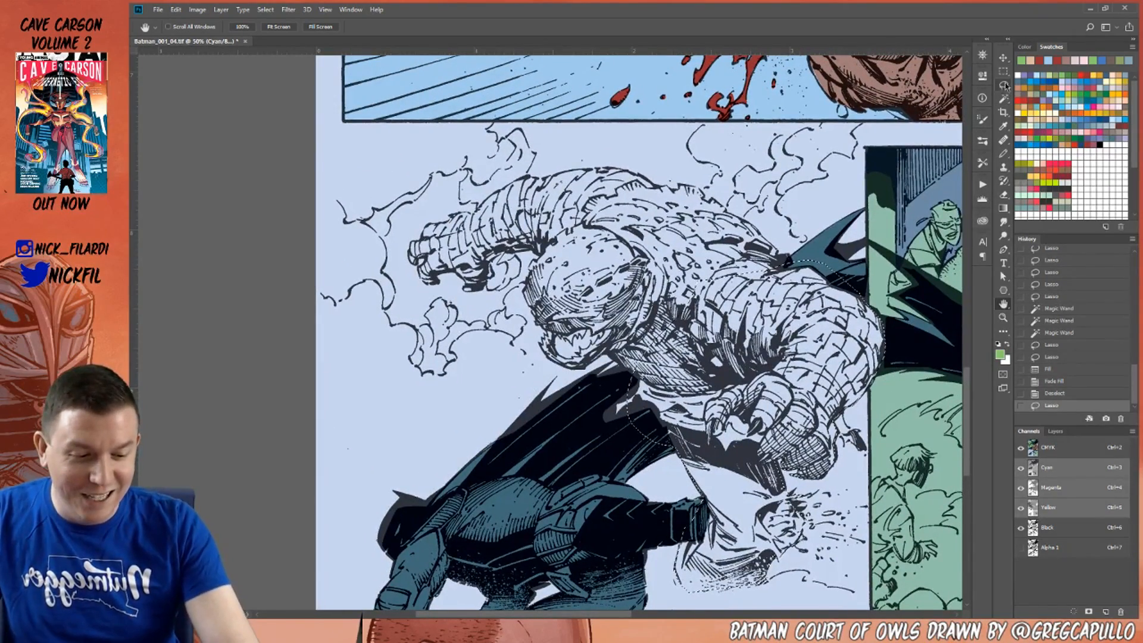
mouse_move(635, 393)
mouse_down()
mouse_move(724, 352)
mouse_move(654, 456)
mouse_up()
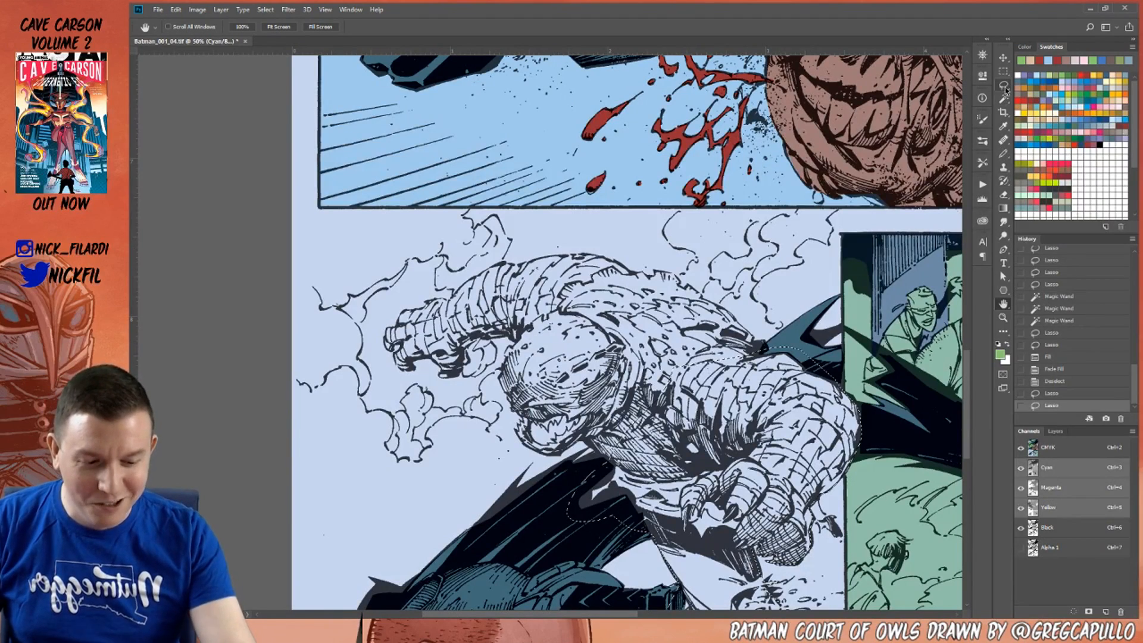
Refine the scaly creature's selection around its head, shoulder and back with the Lasso.
mouse_move(585, 436)
mouse_down()
mouse_move(609, 464)
mouse_move(643, 377)
mouse_up()
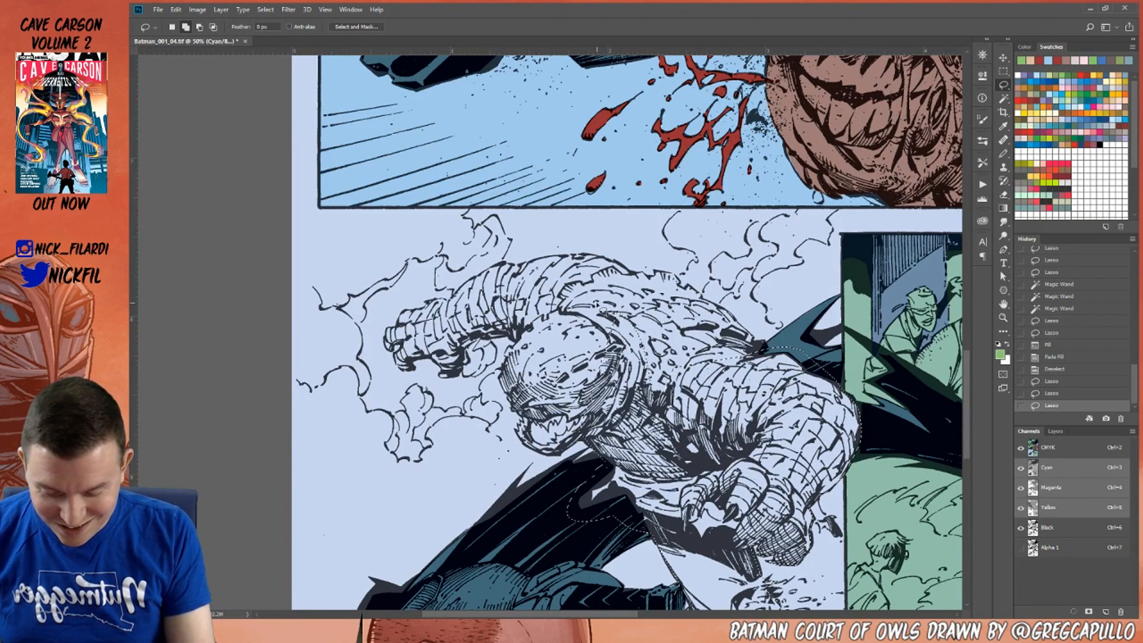
mouse_move(579, 349)
mouse_down()
mouse_move(713, 353)
mouse_move(587, 372)
mouse_up()
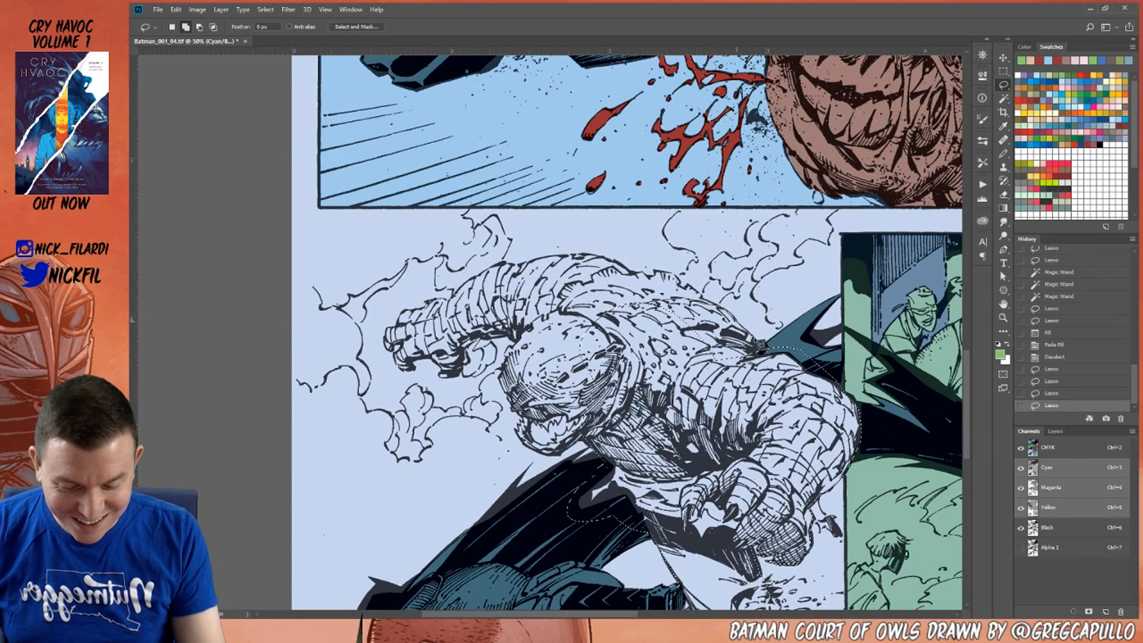
mouse_move(753, 336)
mouse_down()
mouse_move(642, 342)
mouse_move(695, 275)
mouse_move(722, 309)
mouse_move(688, 327)
mouse_move(699, 300)
mouse_up()
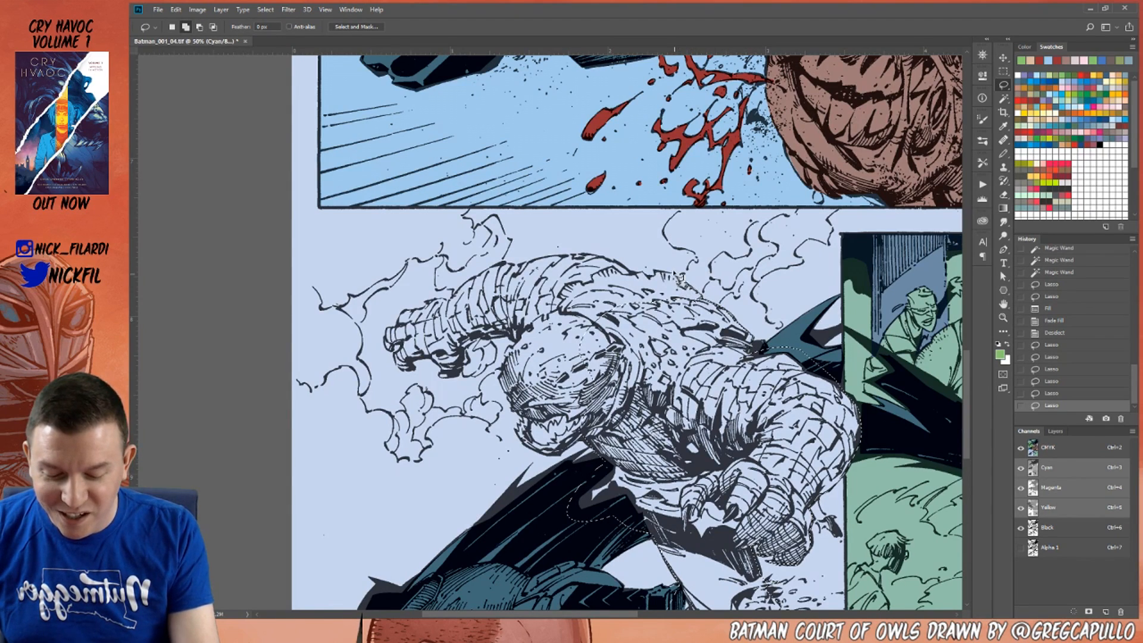
mouse_move(638, 282)
mouse_down()
mouse_move(600, 262)
mouse_move(626, 373)
mouse_up()
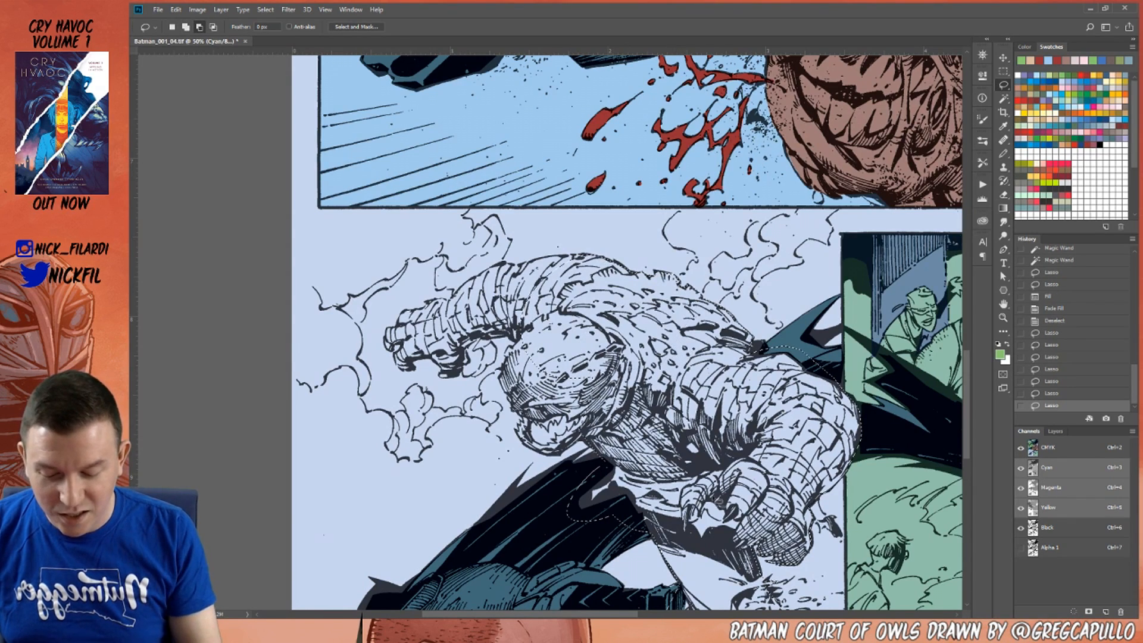
key(space)
drag(575, 469, 697, 450)
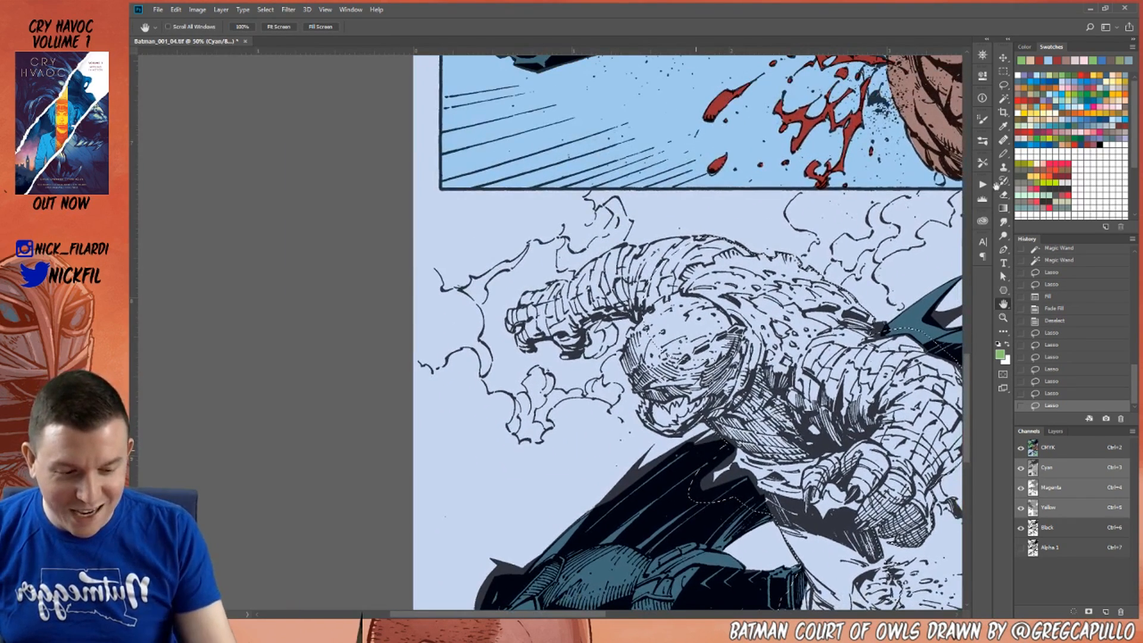
Refine the scaly creature's selection around its jaw, raised arm and clawed hand with the Lasso.
click(1004, 84)
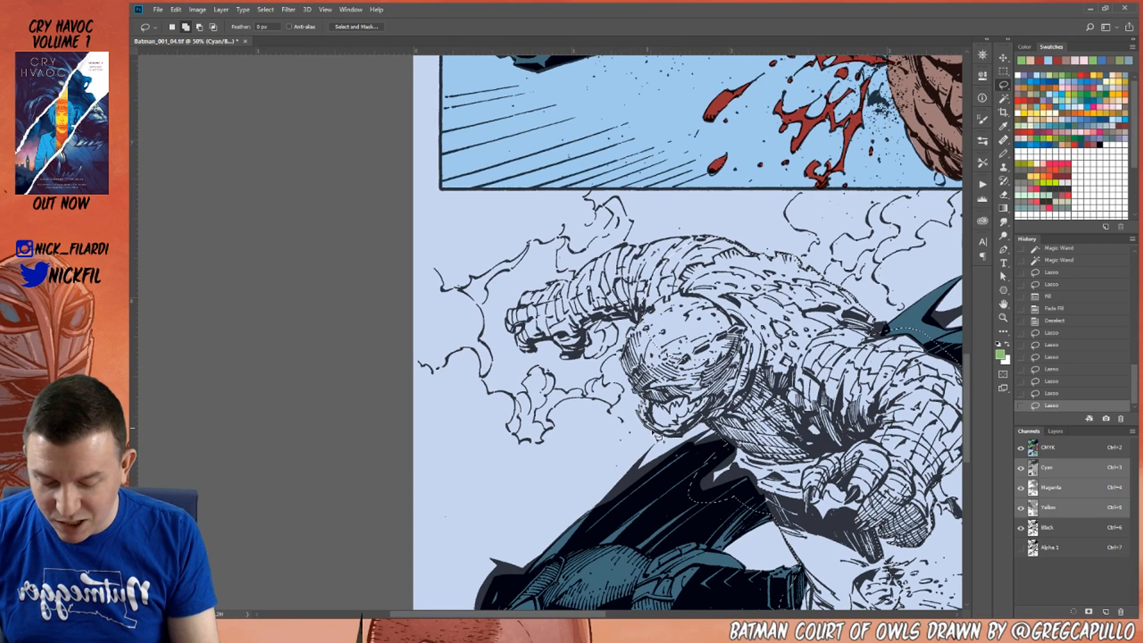
mouse_move(705, 420)
mouse_down()
mouse_move(745, 384)
mouse_move(696, 315)
mouse_up()
key(space)
drag(655, 418, 689, 506)
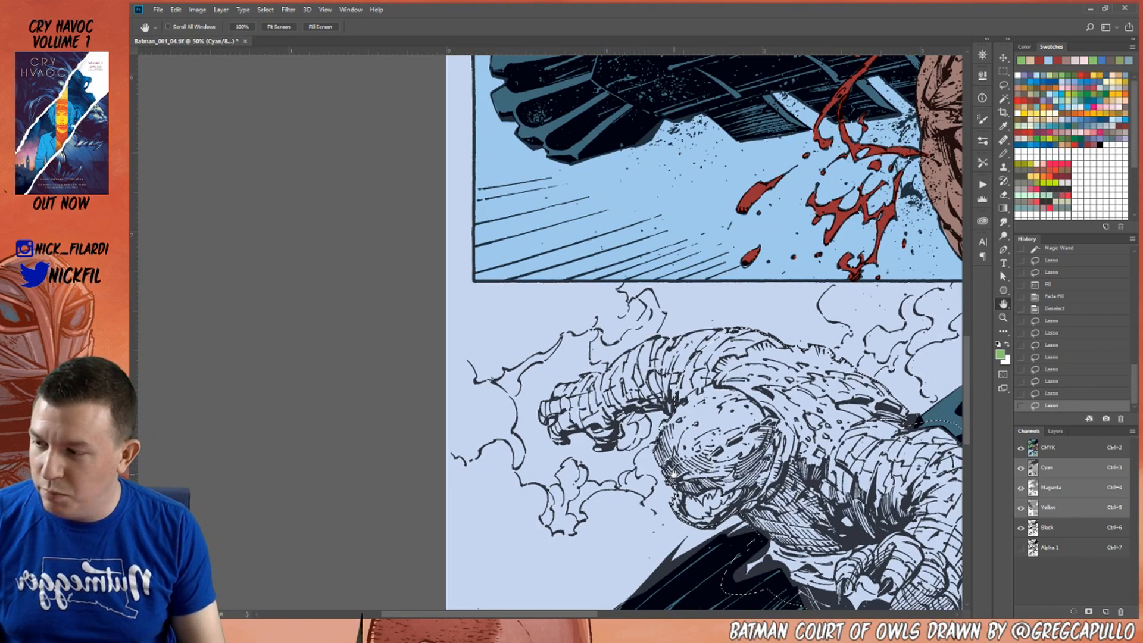
mouse_move(642, 381)
mouse_down()
mouse_move(698, 343)
mouse_move(709, 386)
mouse_up()
key(l)
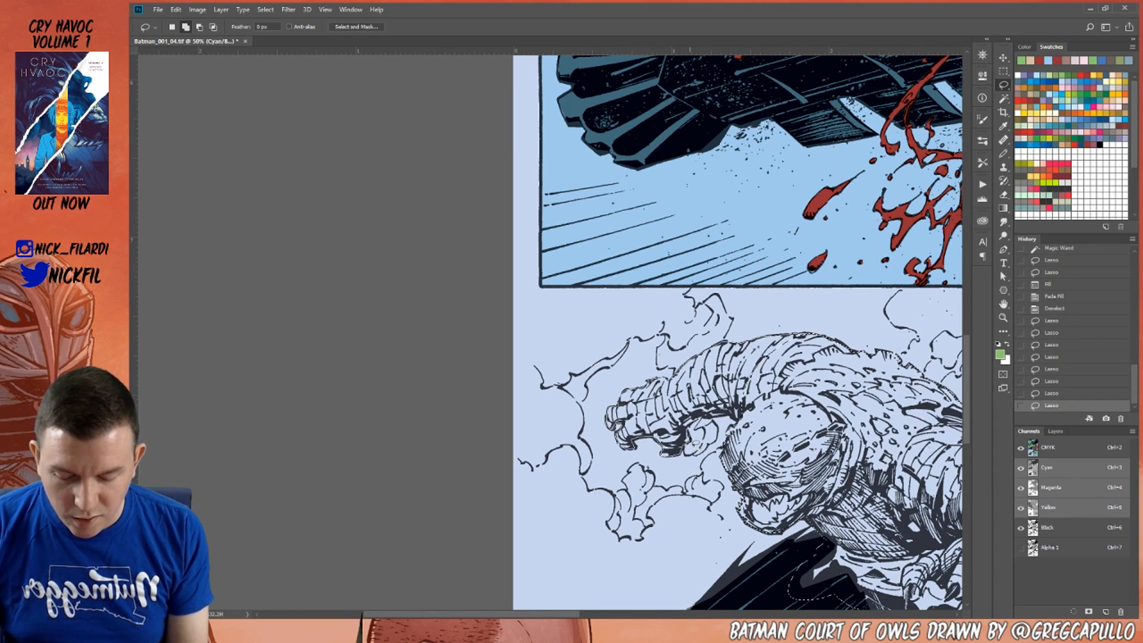
drag(740, 430, 781, 391)
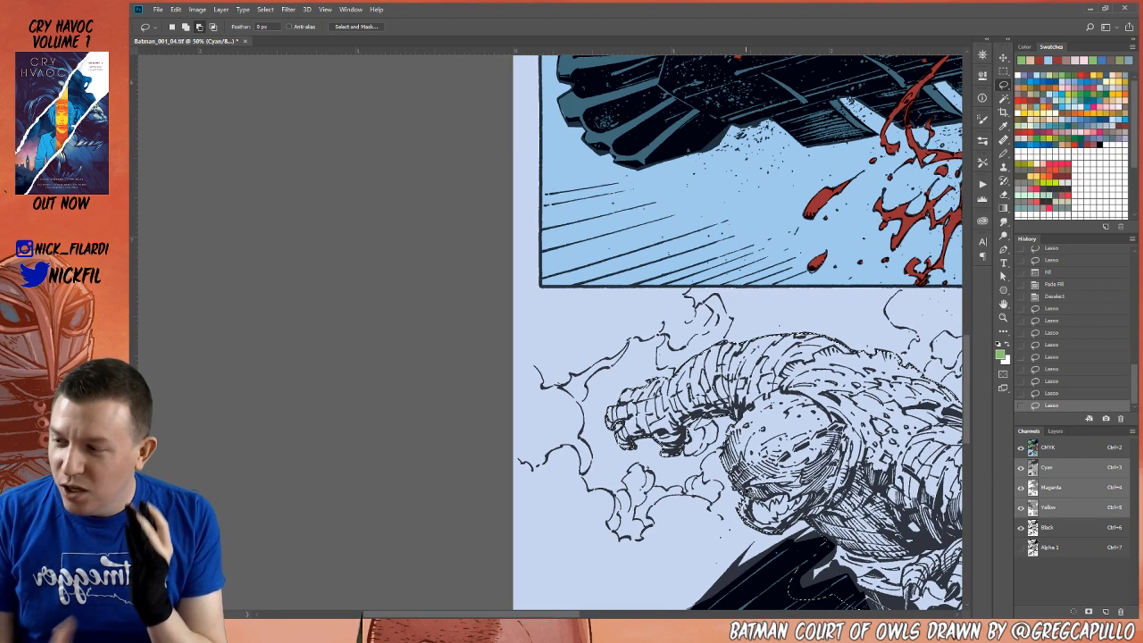
Subtract the parts of Batman's cape from the scaly creature's selection with the Magic Wand.
key(space)
drag(799, 474, 556, 322)
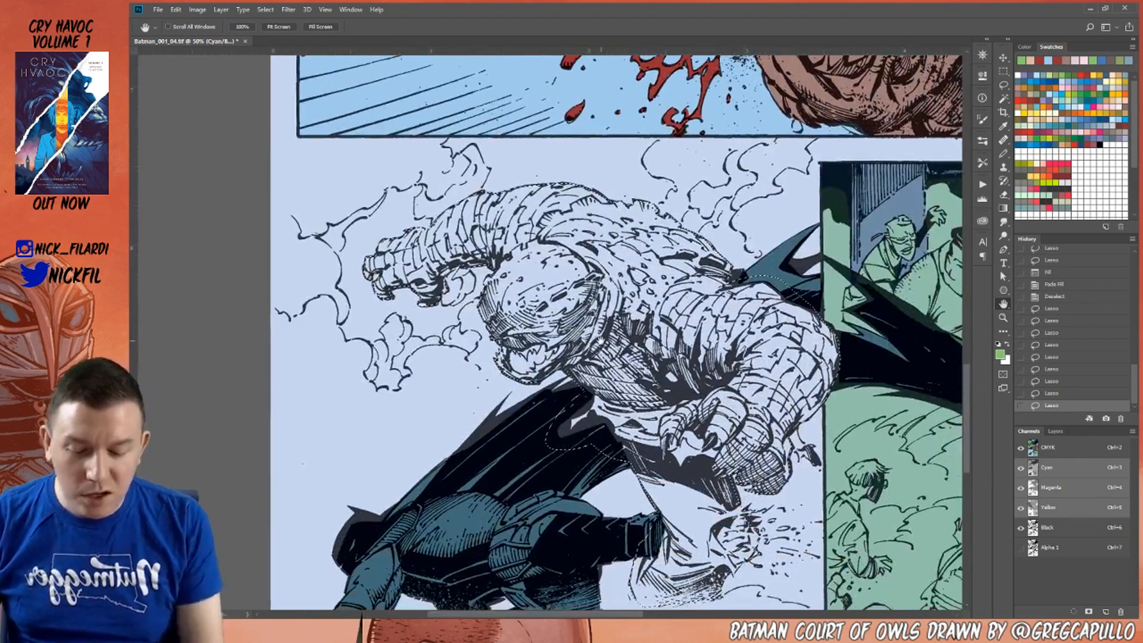
click(1003, 100)
alt+click(773, 280)
alt+click(564, 444)
Fill the lunging scaly creature with the light green foreground colour and deselect it.
click(1003, 317)
alt+click(702, 436)
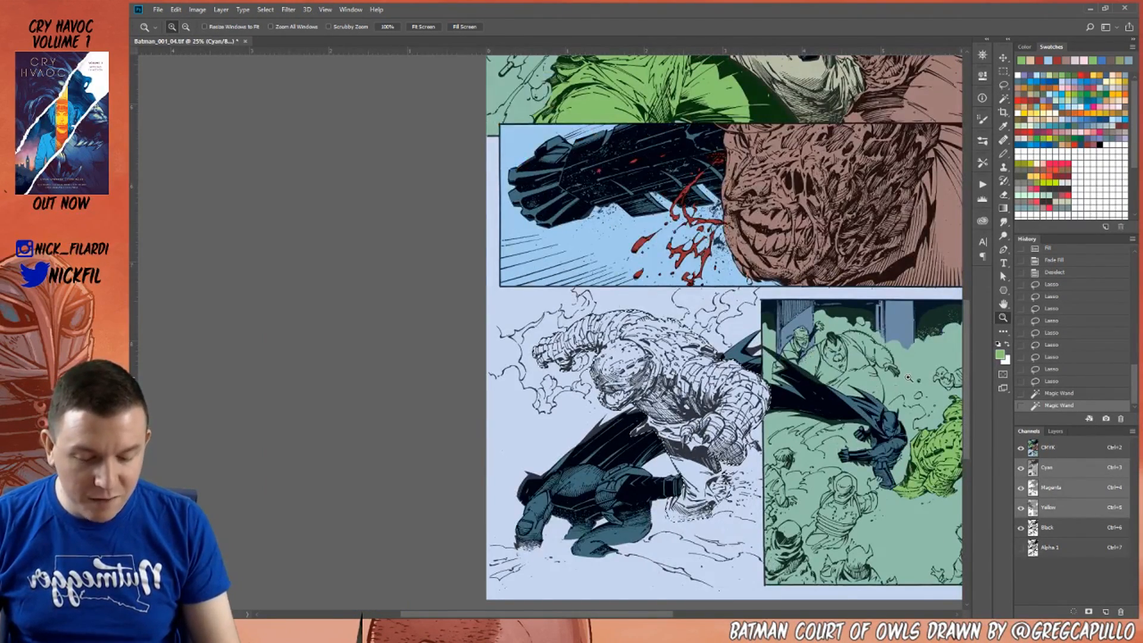
key(alt+BackSpace)
key(ctrl+d)
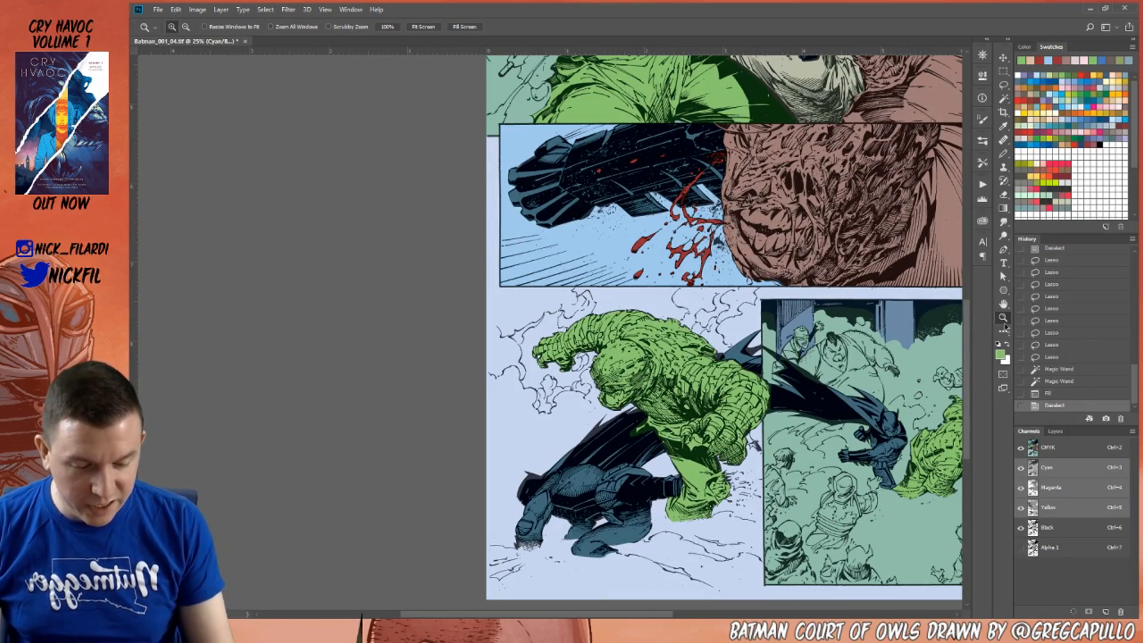
Lasso the blindfolded figure at the back of the lower-right panel and subtract Batman's cape with the Magic Wand.
click(1003, 304)
drag(869, 306, 697, 337)
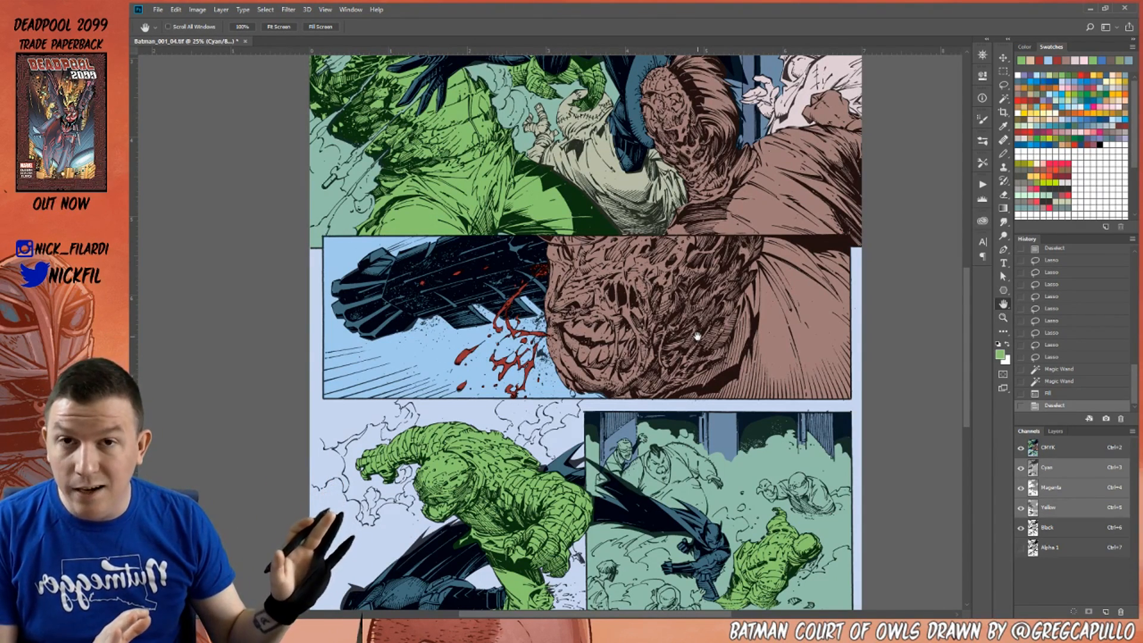
drag(774, 586, 757, 456)
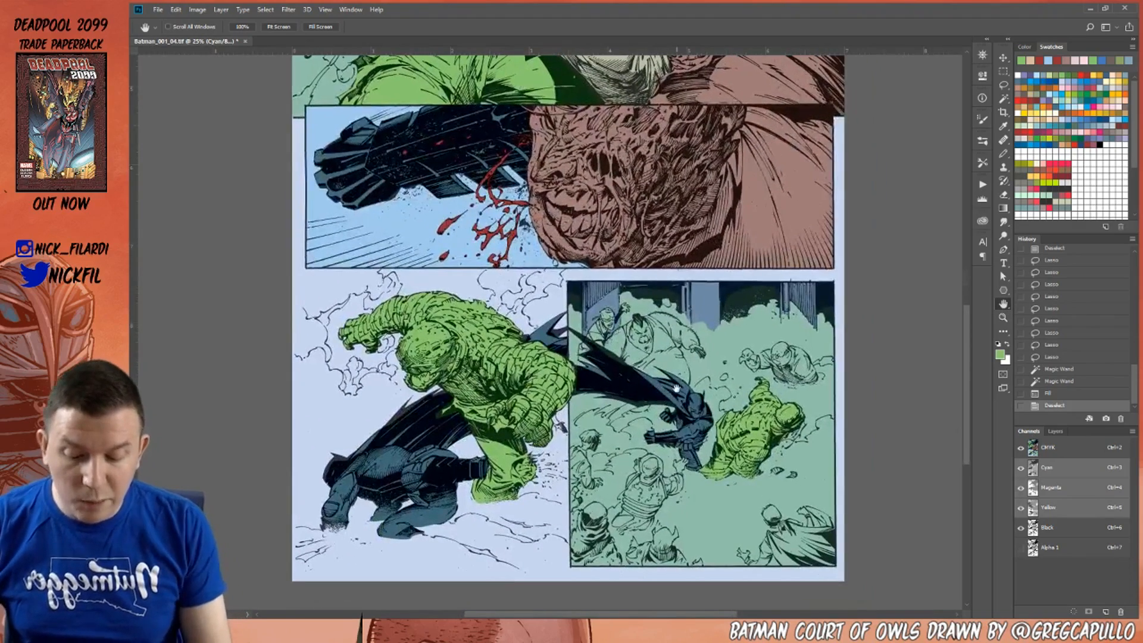
click(1005, 85)
mouse_move(602, 307)
mouse_down()
mouse_move(586, 363)
mouse_move(622, 316)
mouse_move(607, 287)
mouse_up()
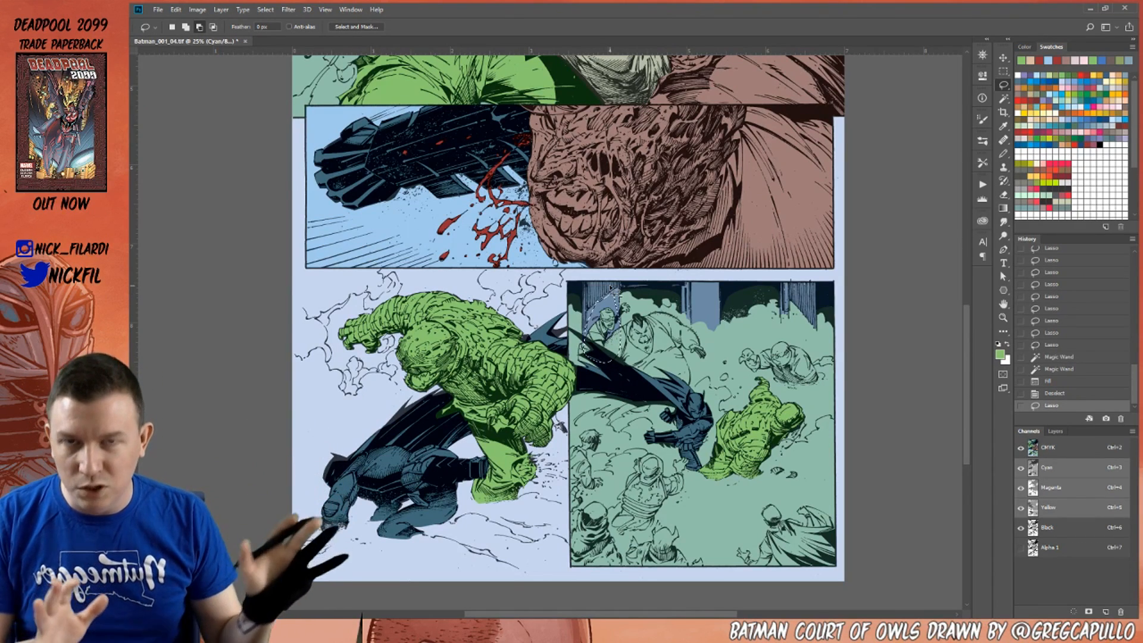
key(w)
alt+click(610, 357)
Add the large mohawked man behind Batman's cape to the selection with the Lasso.
key(z)
click(613, 366)
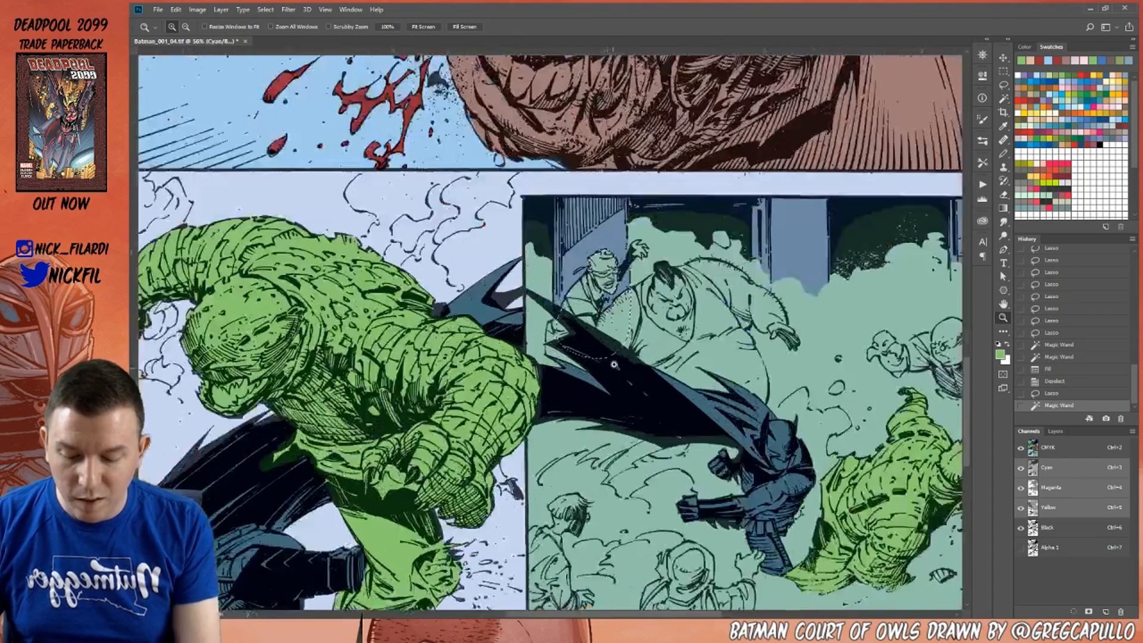
click(613, 364)
key(l)
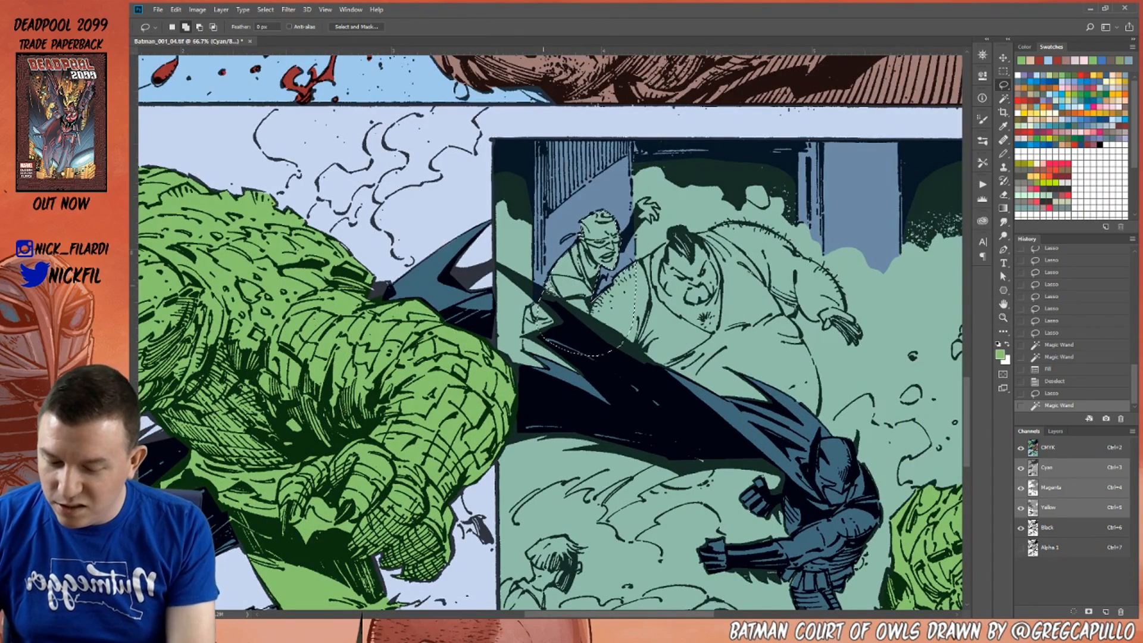
mouse_move(567, 275)
mouse_down()
mouse_move(530, 316)
mouse_move(528, 355)
mouse_move(576, 376)
mouse_move(603, 406)
mouse_move(637, 357)
mouse_move(643, 268)
mouse_move(713, 208)
mouse_move(716, 240)
mouse_move(759, 228)
mouse_move(810, 265)
mouse_move(774, 396)
mouse_move(616, 397)
mouse_up()
key(ctrl+alt+z)
key(space)
drag(811, 446, 699, 487)
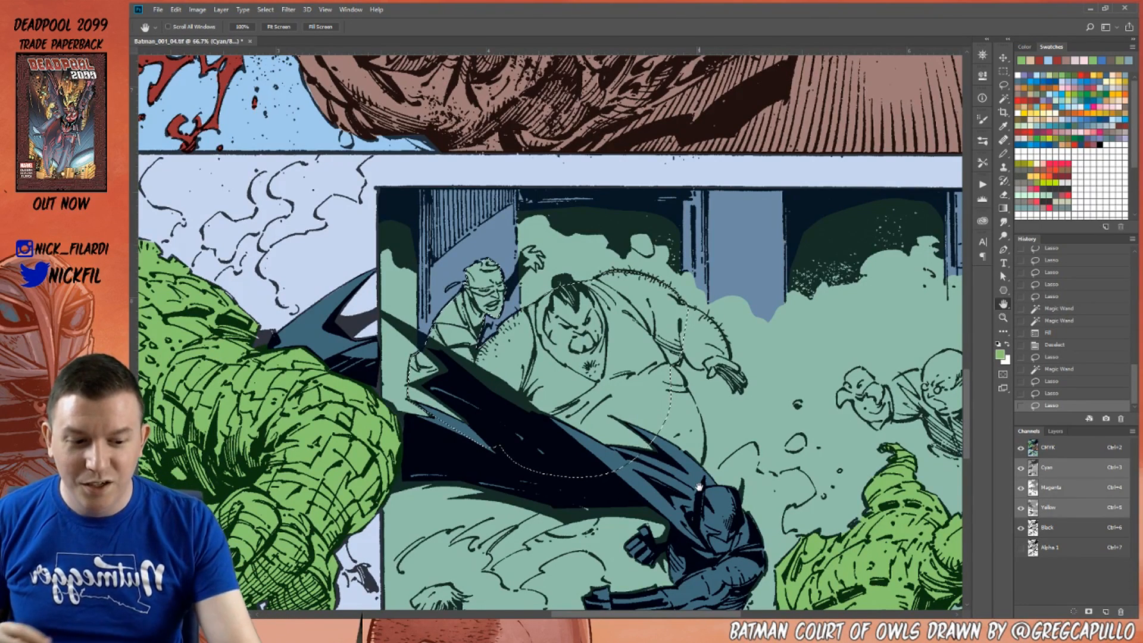
Refine the large man's selection around his belly and arm, and subtract Batman's cape with the Magic Wand.
key(l)
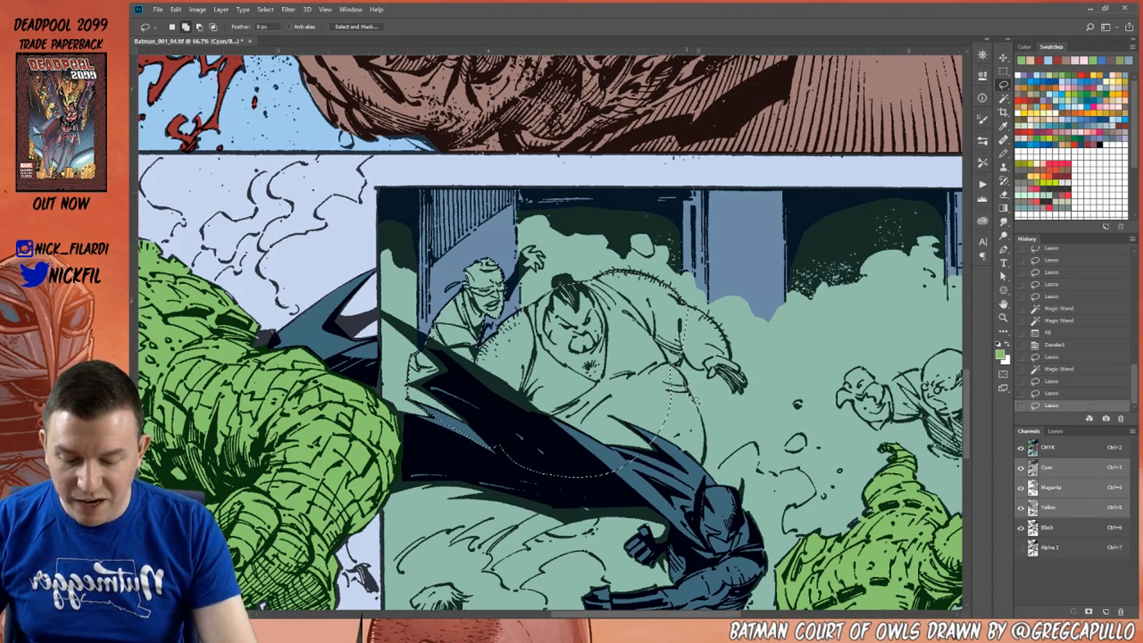
mouse_move(710, 436)
mouse_down()
mouse_move(706, 476)
mouse_move(629, 500)
mouse_up()
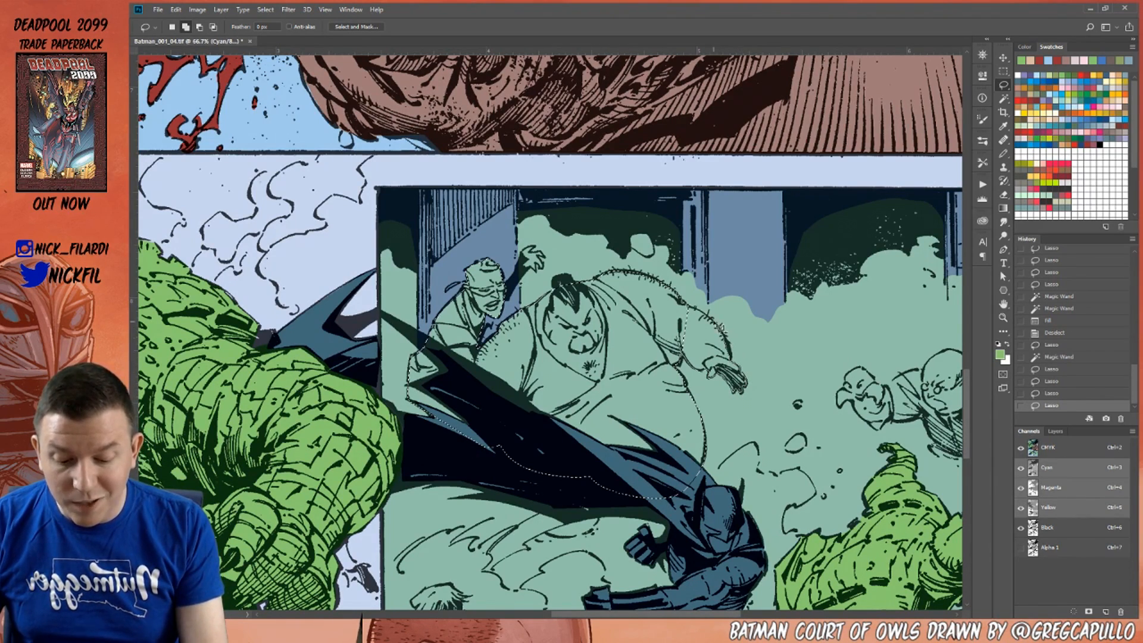
drag(706, 318, 684, 304)
key(space)
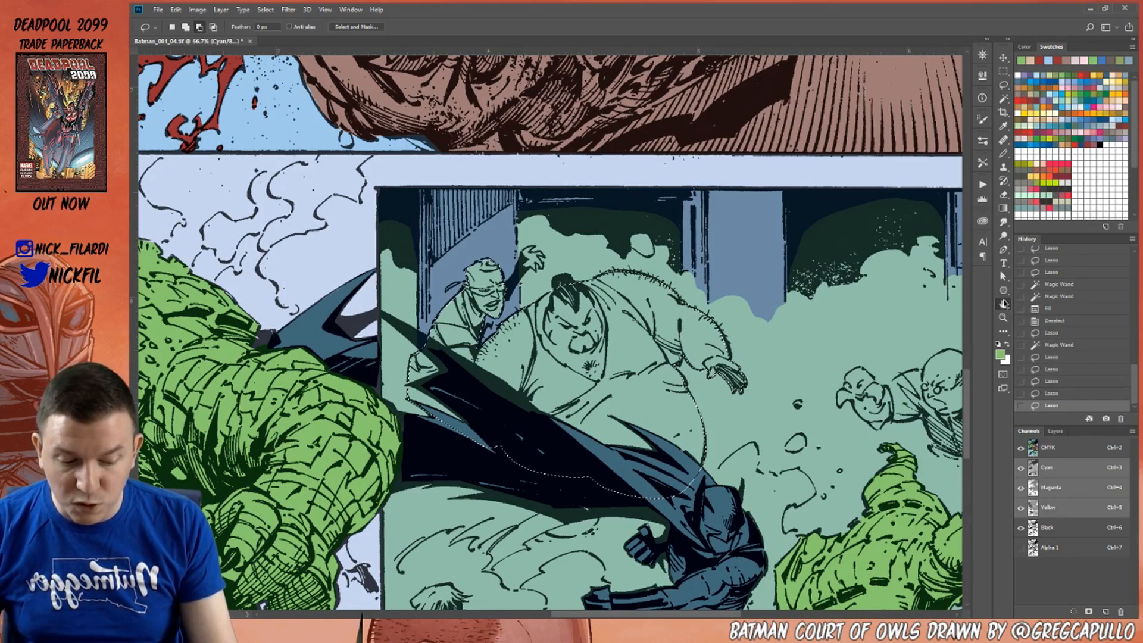
drag(812, 447, 819, 291)
key(w)
alt+click(664, 342)
Add the hooded figure with raised hands below Batman to the selection with the Lasso and adjust it with the Magic Wand.
key(space)
drag(591, 582, 669, 392)
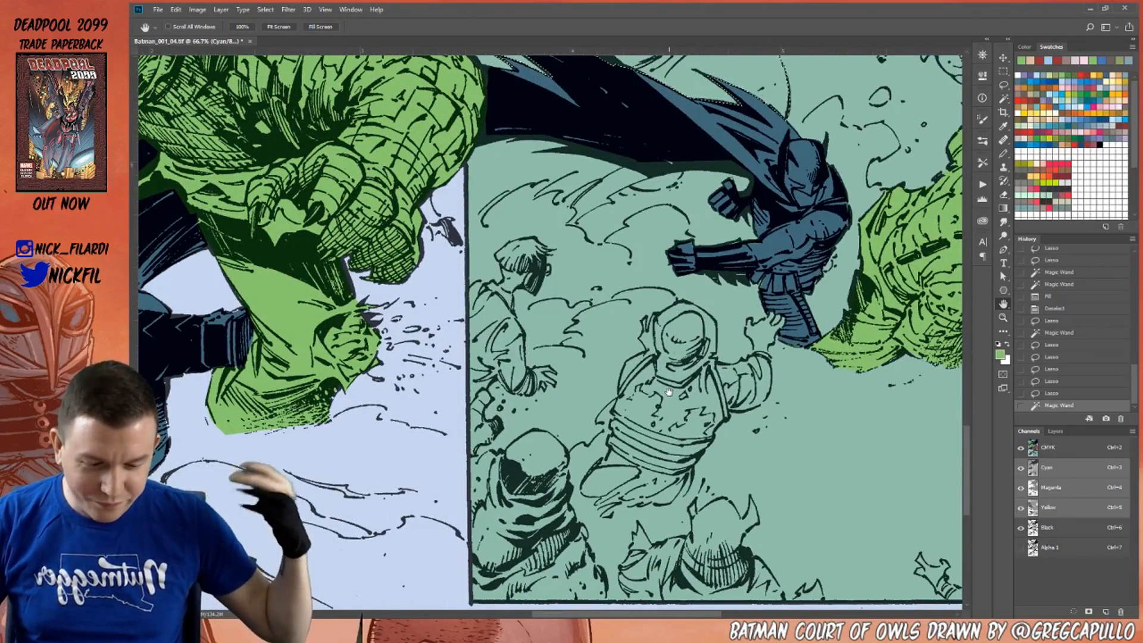
key(l)
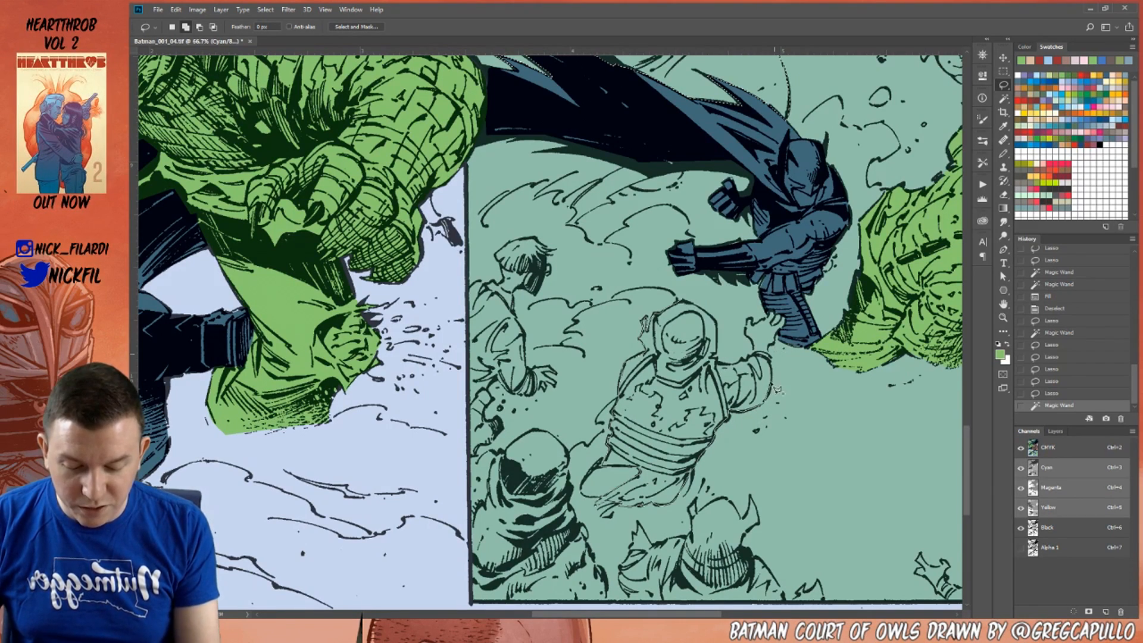
mouse_move(774, 344)
mouse_down()
mouse_move(791, 328)
mouse_move(769, 301)
mouse_move(750, 344)
mouse_up()
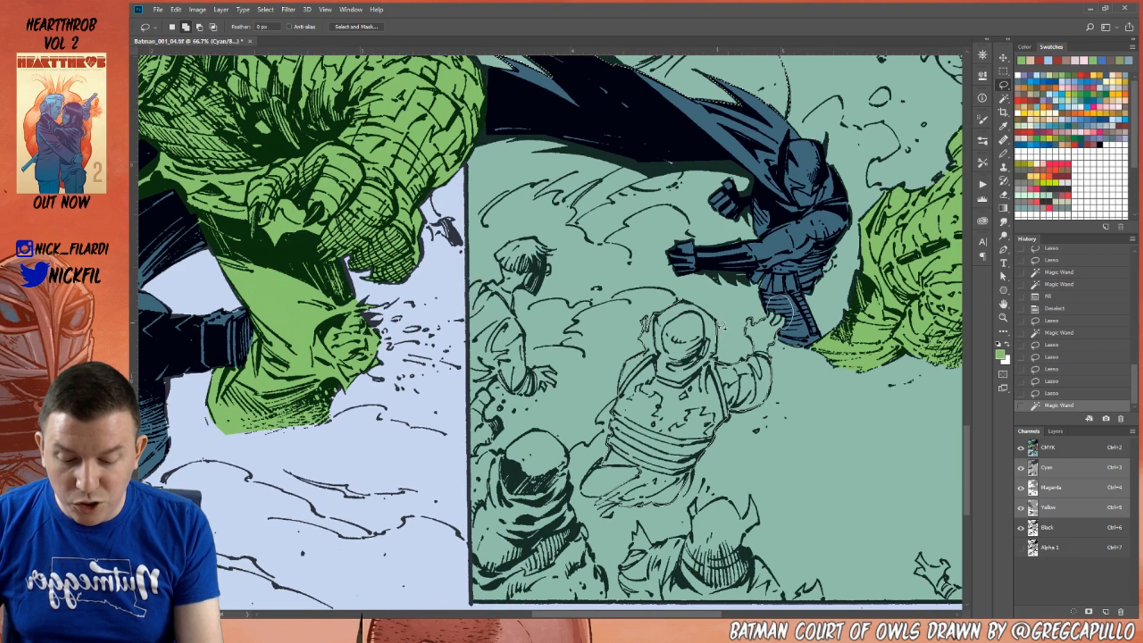
drag(683, 299, 684, 297)
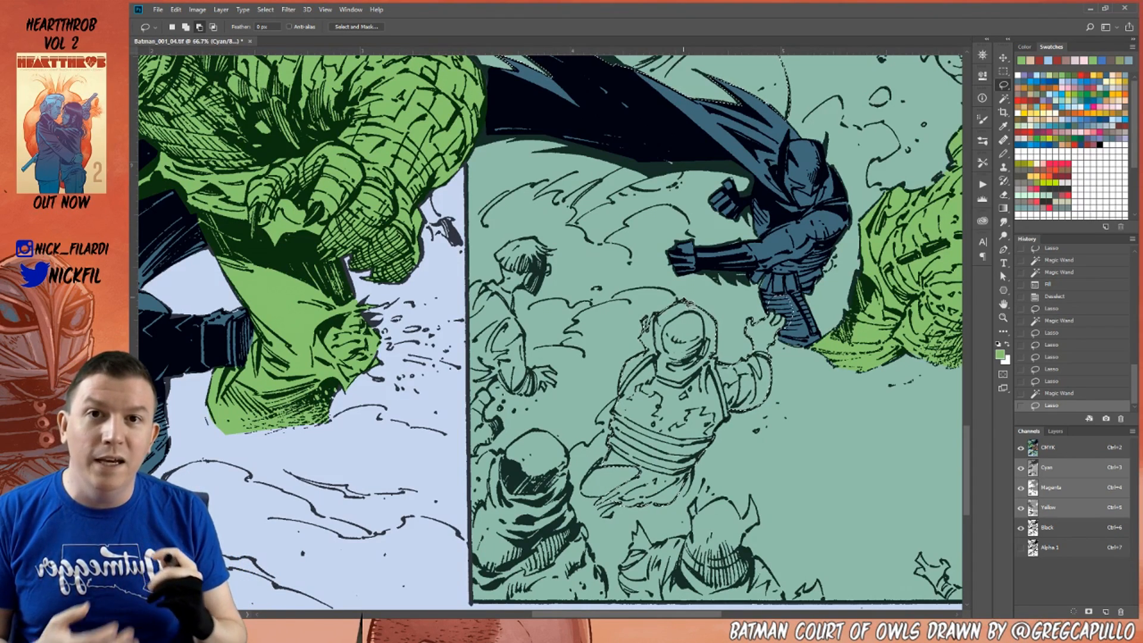
click(1004, 98)
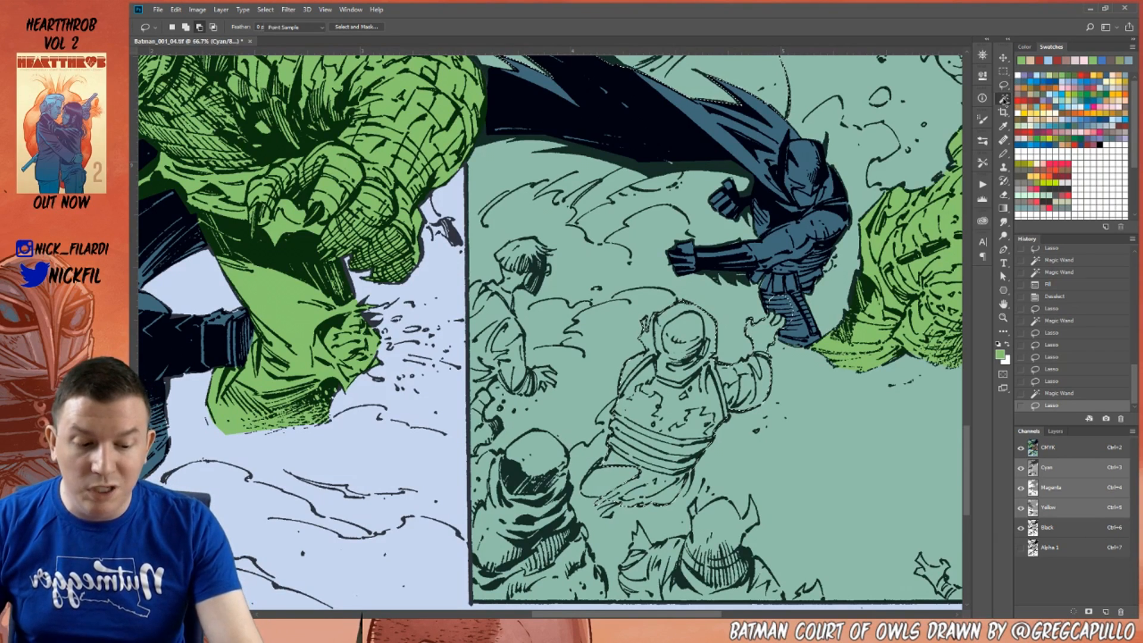
shift+click(922, 385)
Add the dark-haired figure at the lower-right panel's left border to the selection and correct its outline with the Lasso.
click(1004, 87)
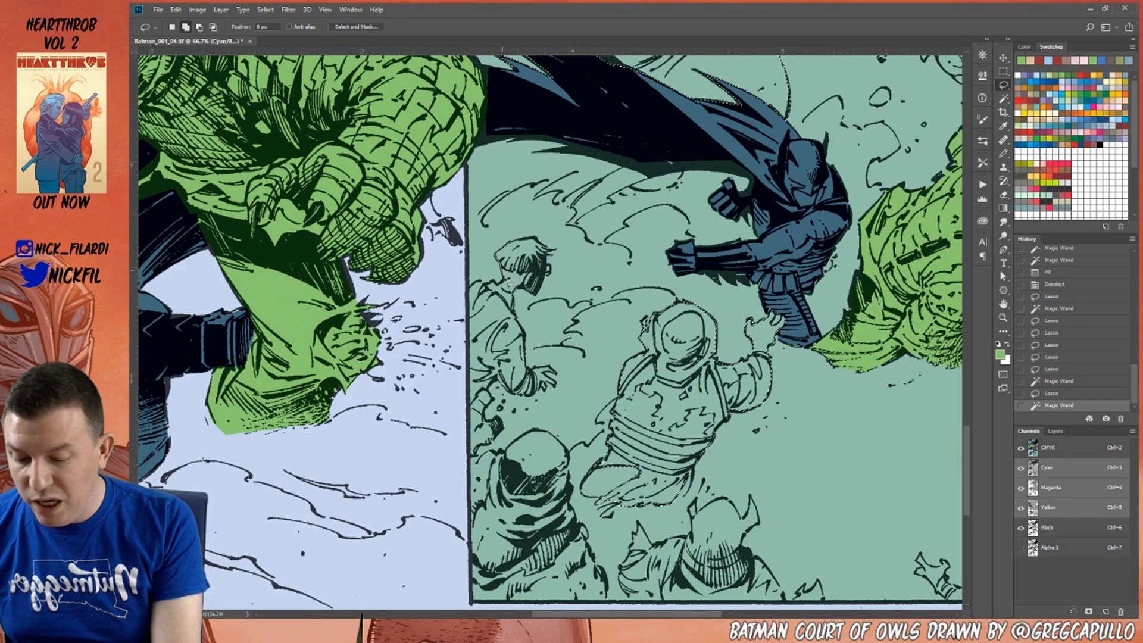
mouse_move(482, 289)
mouse_down()
mouse_move(477, 461)
mouse_move(510, 430)
mouse_move(492, 396)
mouse_move(506, 387)
mouse_move(525, 414)
mouse_move(515, 399)
mouse_move(538, 401)
mouse_move(531, 340)
mouse_up()
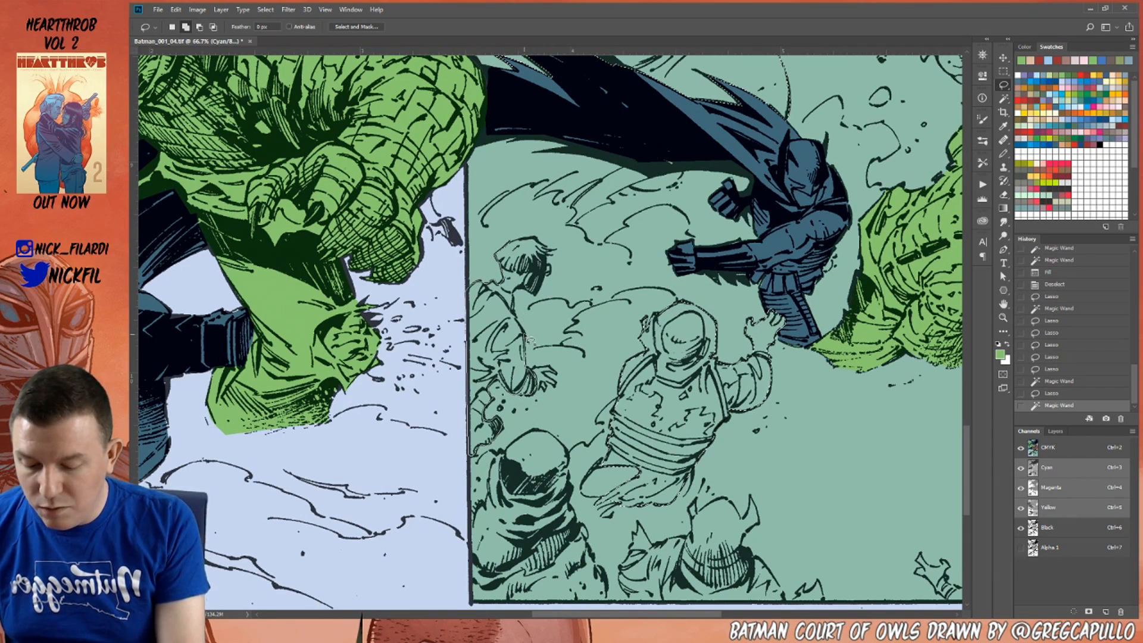
mouse_move(543, 303)
mouse_down()
mouse_move(553, 250)
mouse_move(505, 255)
mouse_up()
mouse_move(510, 253)
mouse_down()
mouse_move(525, 231)
mouse_move(491, 233)
mouse_move(559, 261)
mouse_move(544, 281)
mouse_up()
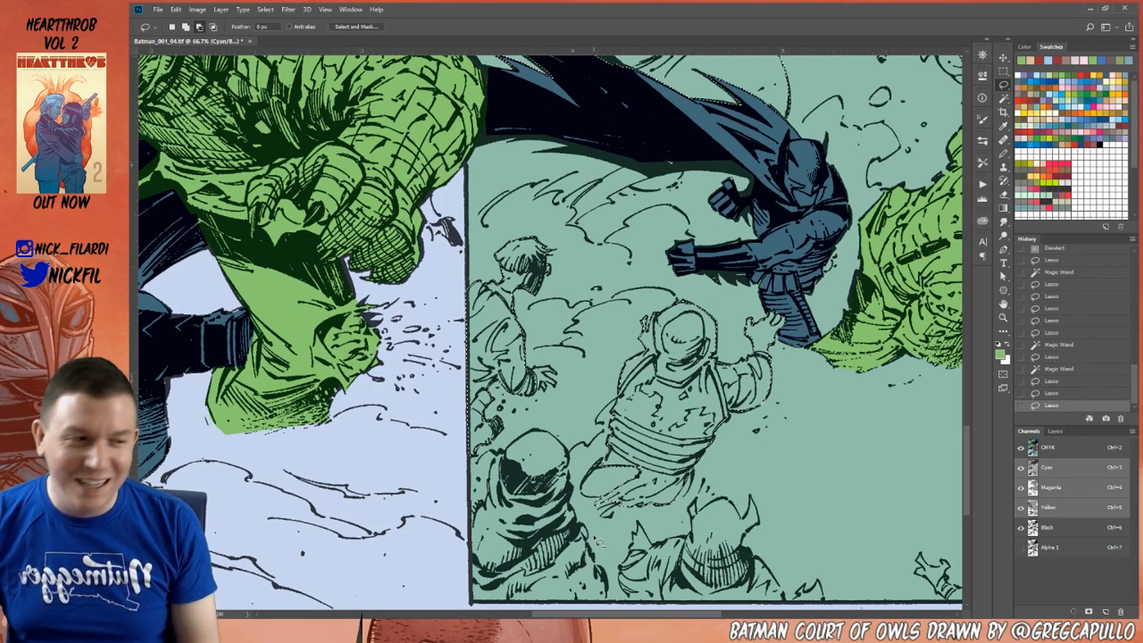
Correct the selection around the lowered hand of the dark-haired figure at the panel border with the Lasso.
key(h)
drag(673, 491, 747, 479)
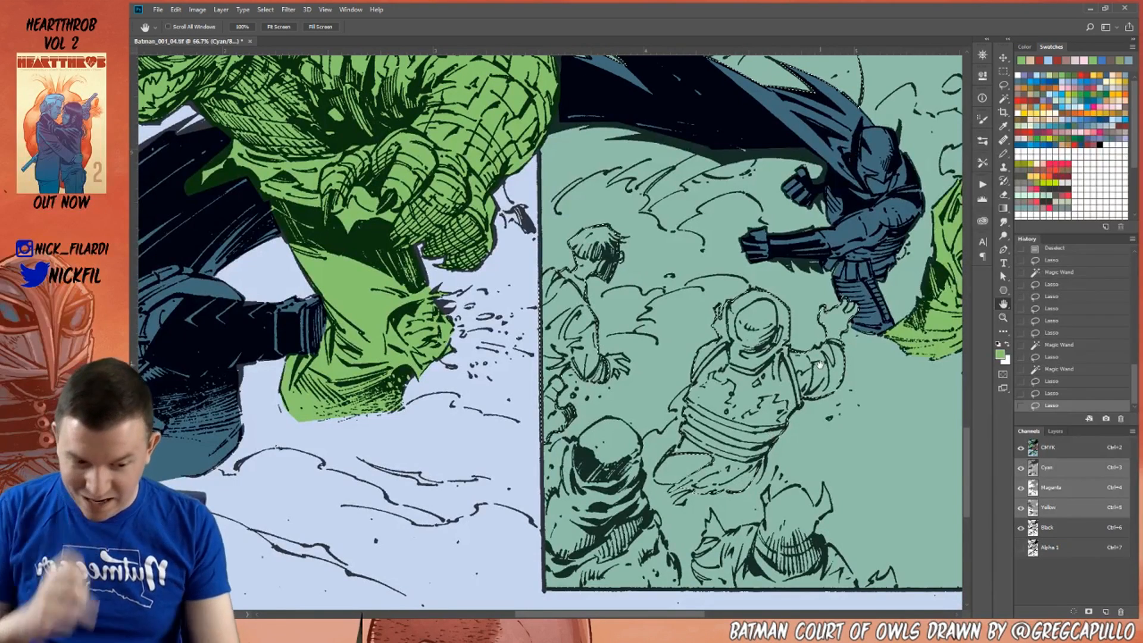
key(l)
key(shift)
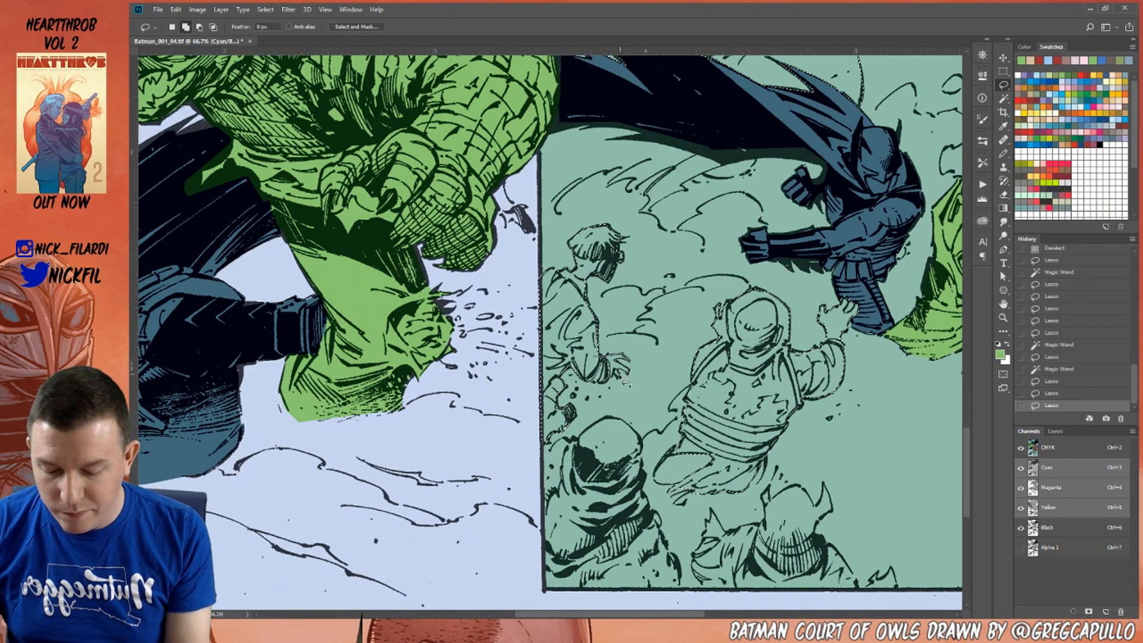
drag(615, 383, 598, 379)
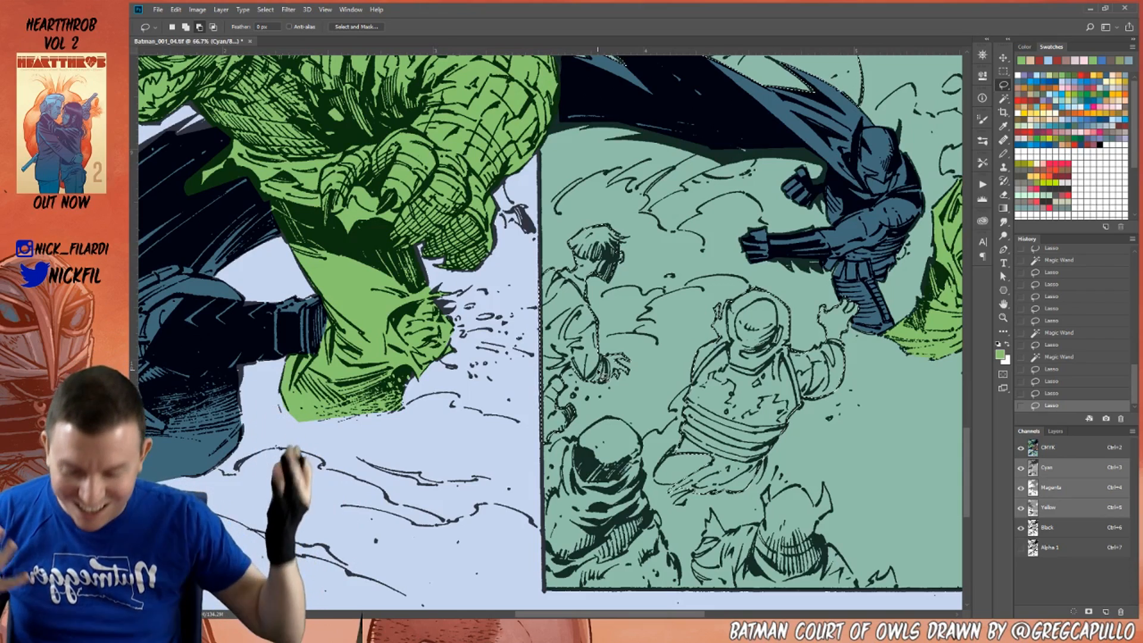
Add the hooded figure in the lower-right panel's bottom-left corner to the selection with the Lasso, including the robe down to the border.
key(shift)
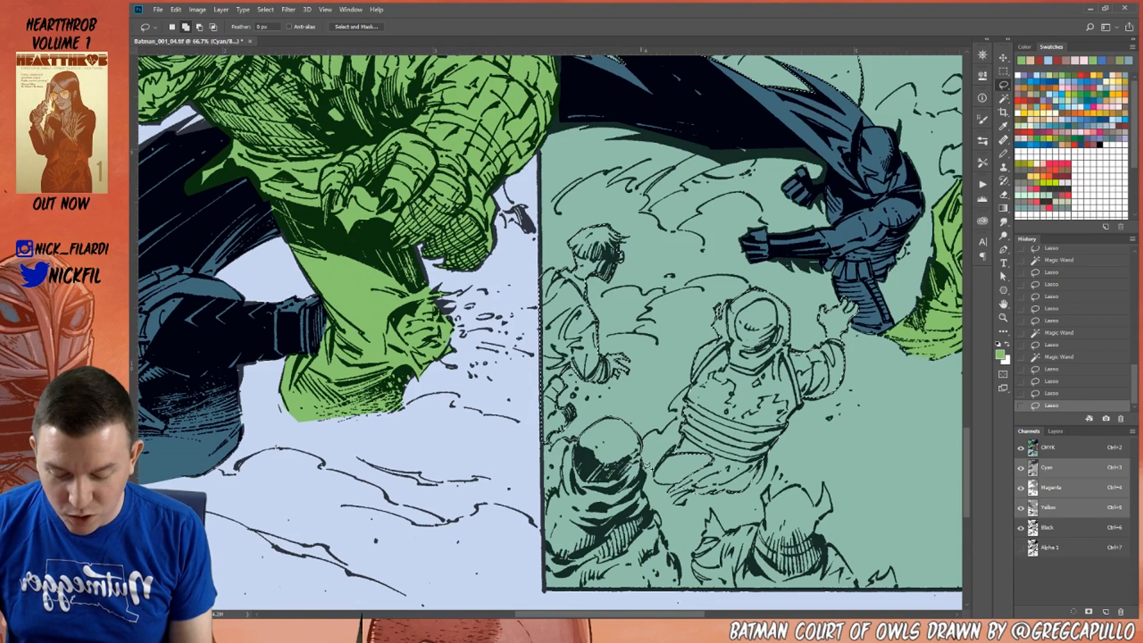
mouse_move(652, 522)
mouse_down()
mouse_move(581, 593)
mouse_move(549, 584)
mouse_move(554, 420)
mouse_up()
click(1003, 304)
mouse_move(764, 511)
mouse_down()
mouse_move(709, 429)
mouse_move(724, 443)
mouse_up()
click(1003, 84)
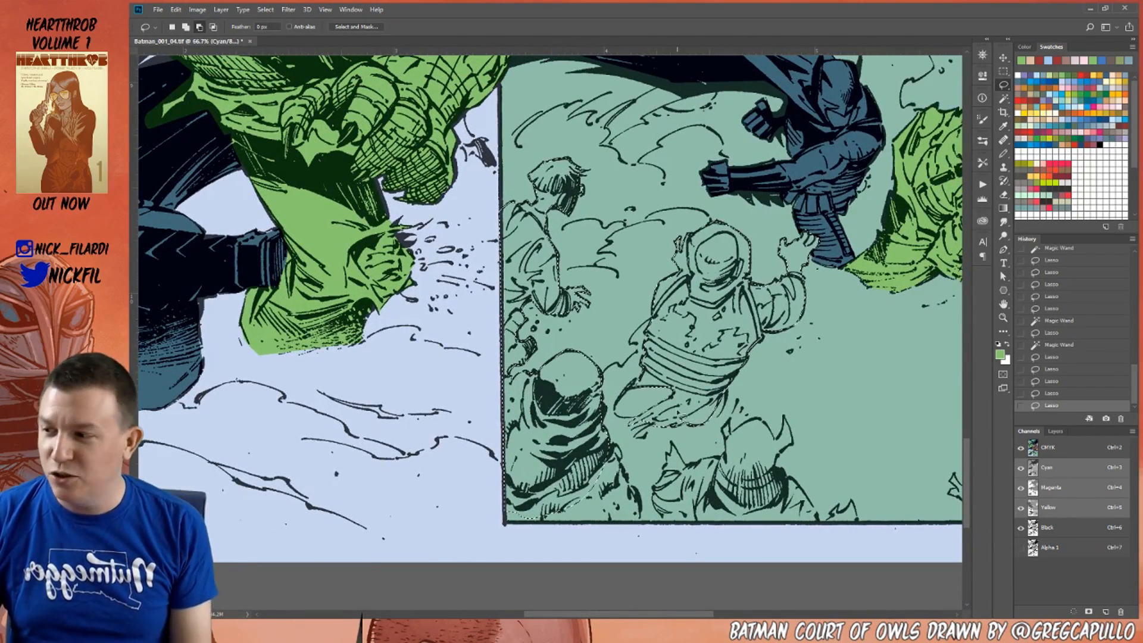
key(shift)
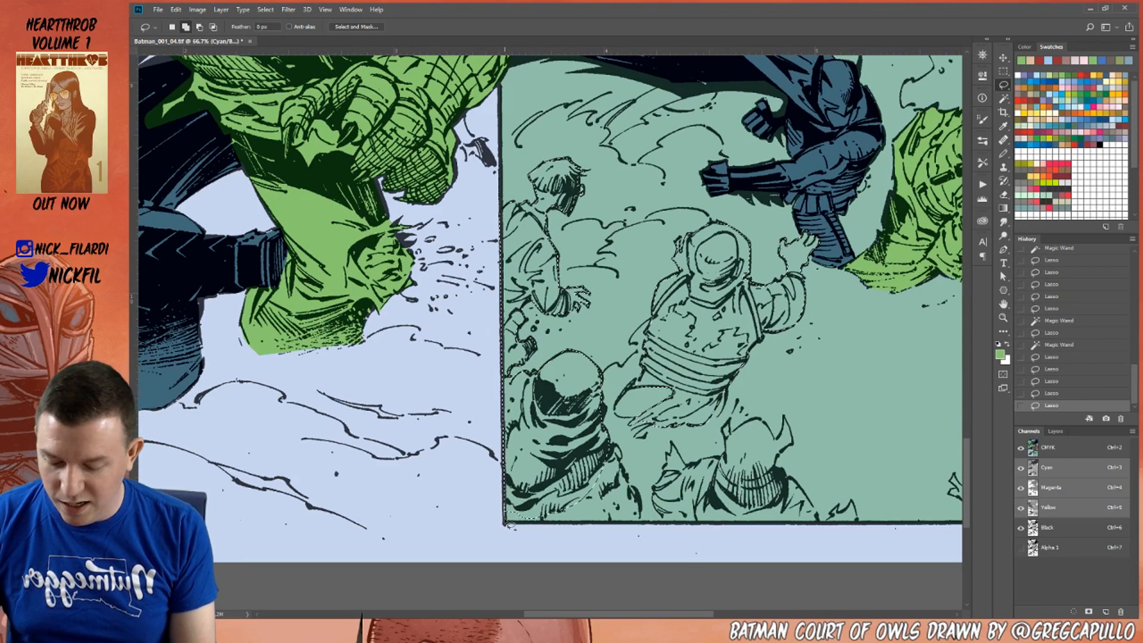
mouse_move(521, 523)
mouse_down()
mouse_move(648, 523)
mouse_move(644, 511)
mouse_up()
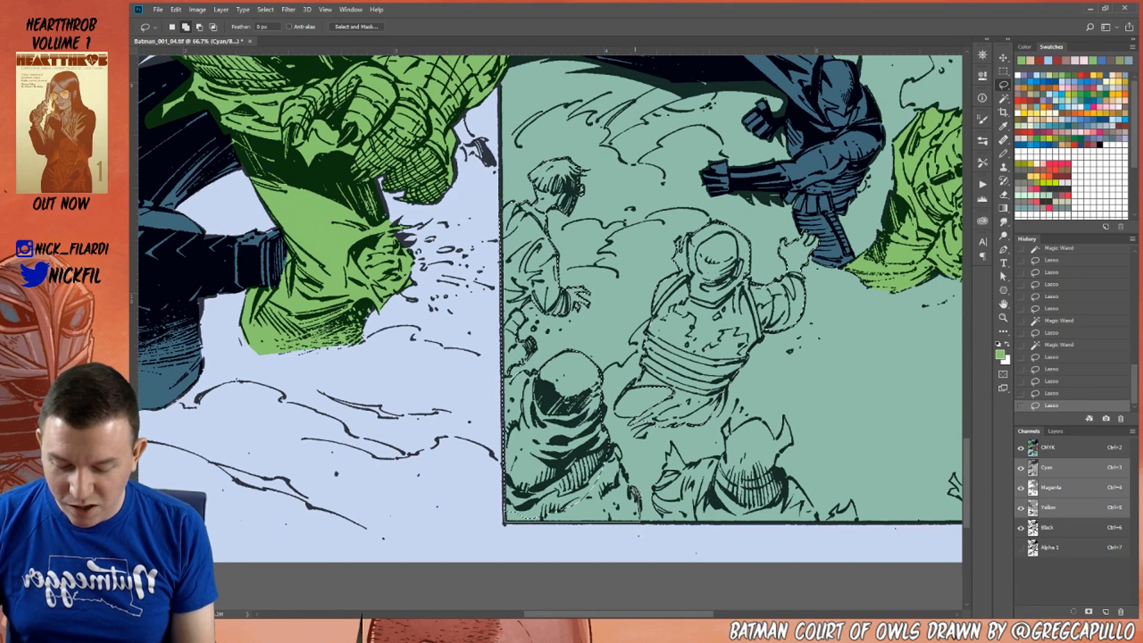
mouse_move(614, 451)
mouse_down()
mouse_move(583, 440)
mouse_move(614, 451)
mouse_move(595, 435)
mouse_up()
Add the horned, cowled figure at the panel's lower edge to the selection with the Lasso, redoing the outline around the head.
click(1003, 303)
drag(680, 246, 581, 198)
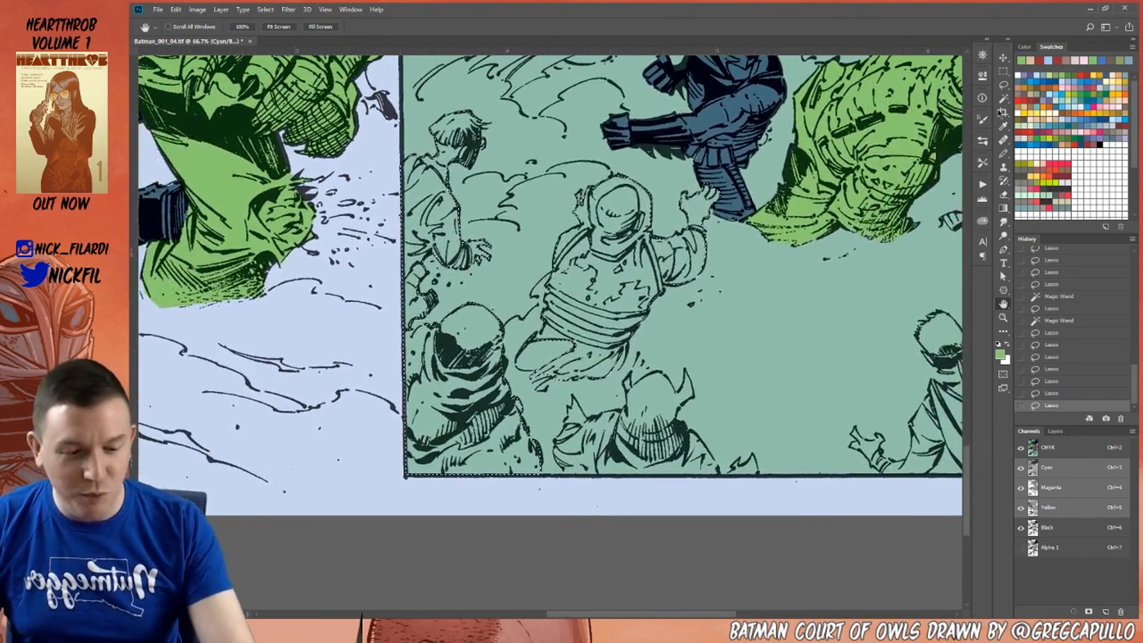
key(l)
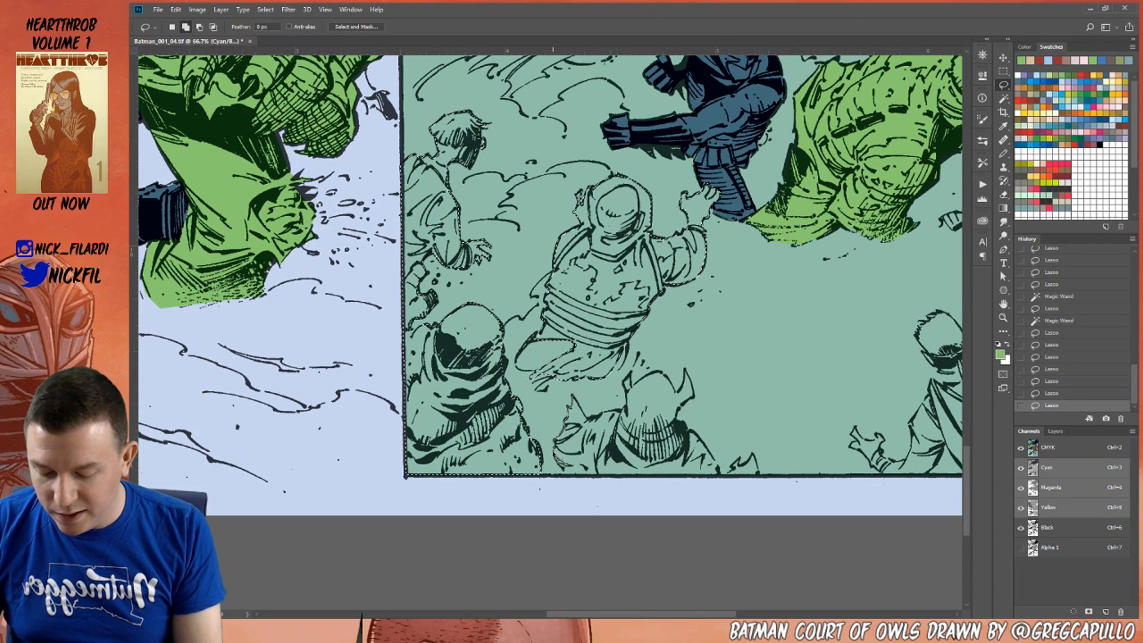
mouse_move(571, 481)
mouse_down()
mouse_move(733, 477)
mouse_move(668, 442)
mouse_move(583, 426)
mouse_move(579, 390)
mouse_move(586, 423)
mouse_move(633, 425)
mouse_up()
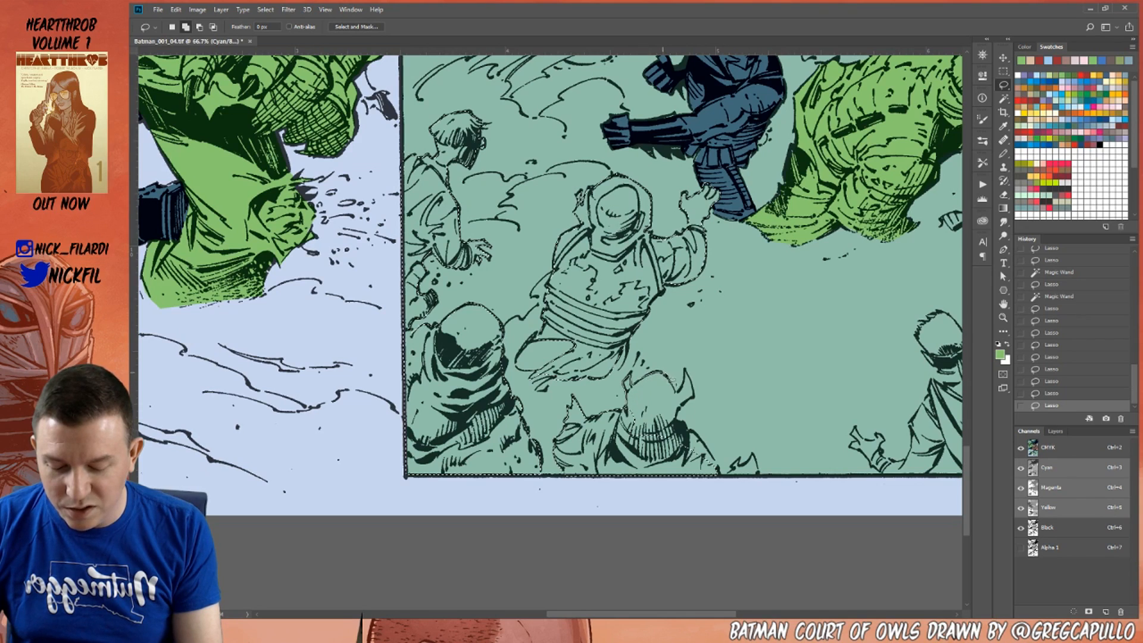
mouse_move(671, 379)
mouse_down()
mouse_move(653, 456)
mouse_move(634, 424)
mouse_move(666, 375)
mouse_up()
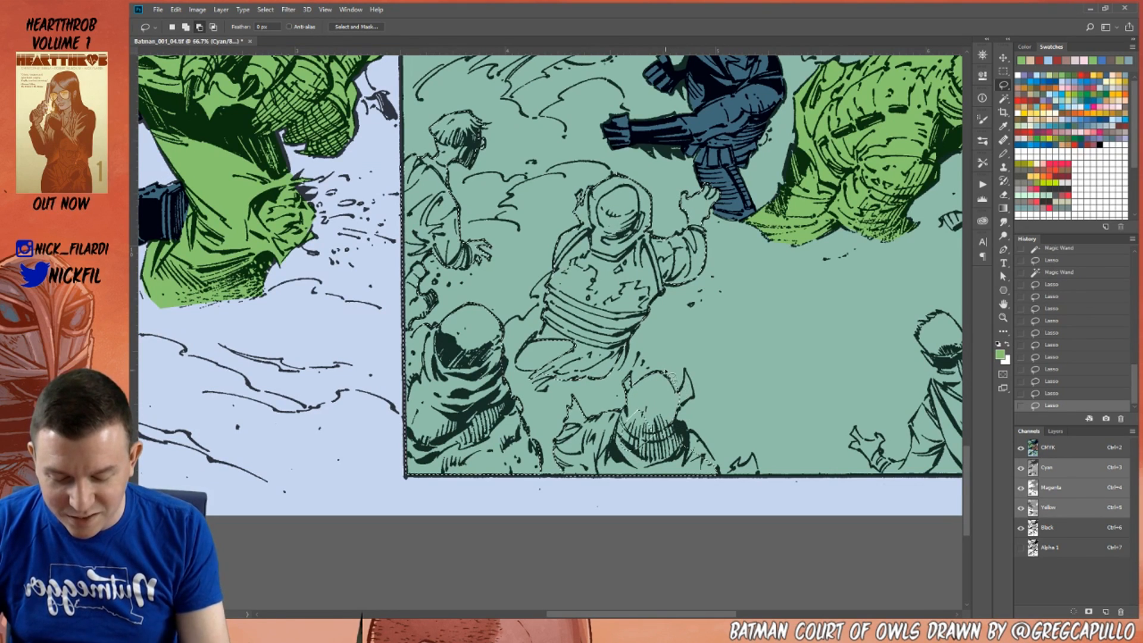
key(ctrl+alt+z)
mouse_move(633, 425)
mouse_down()
mouse_move(643, 435)
mouse_move(659, 424)
mouse_up()
drag(660, 366, 672, 381)
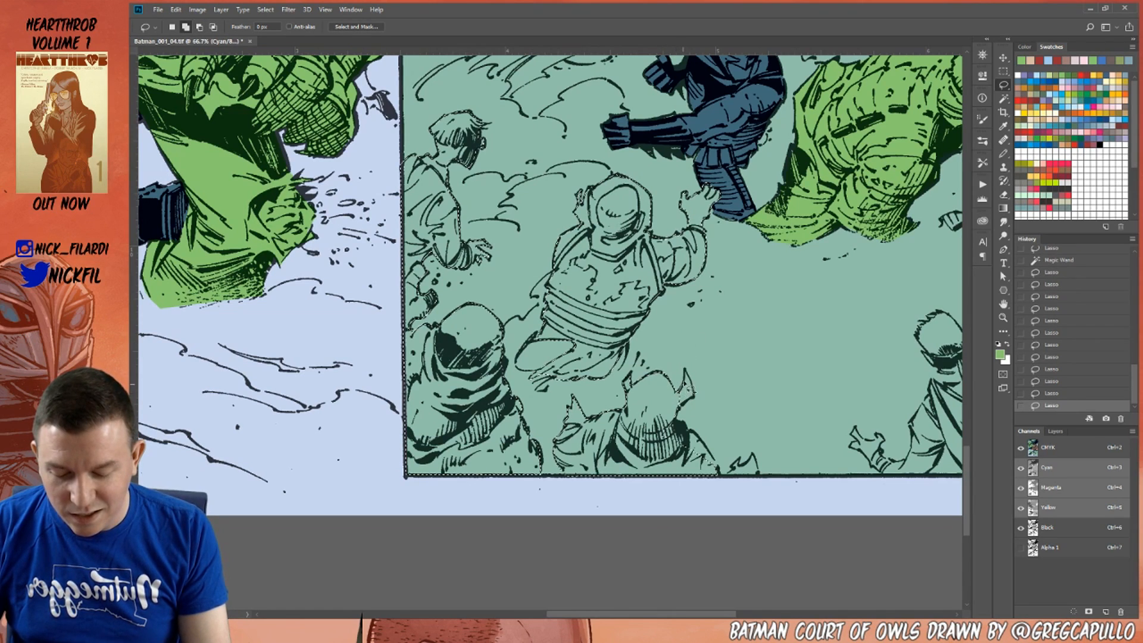
Extend the selection with the Lasso to the cowled figure's remaining horn and the small spikes beside it on the panel border.
mouse_move(700, 404)
mouse_down()
mouse_move(696, 383)
mouse_move(680, 427)
mouse_up()
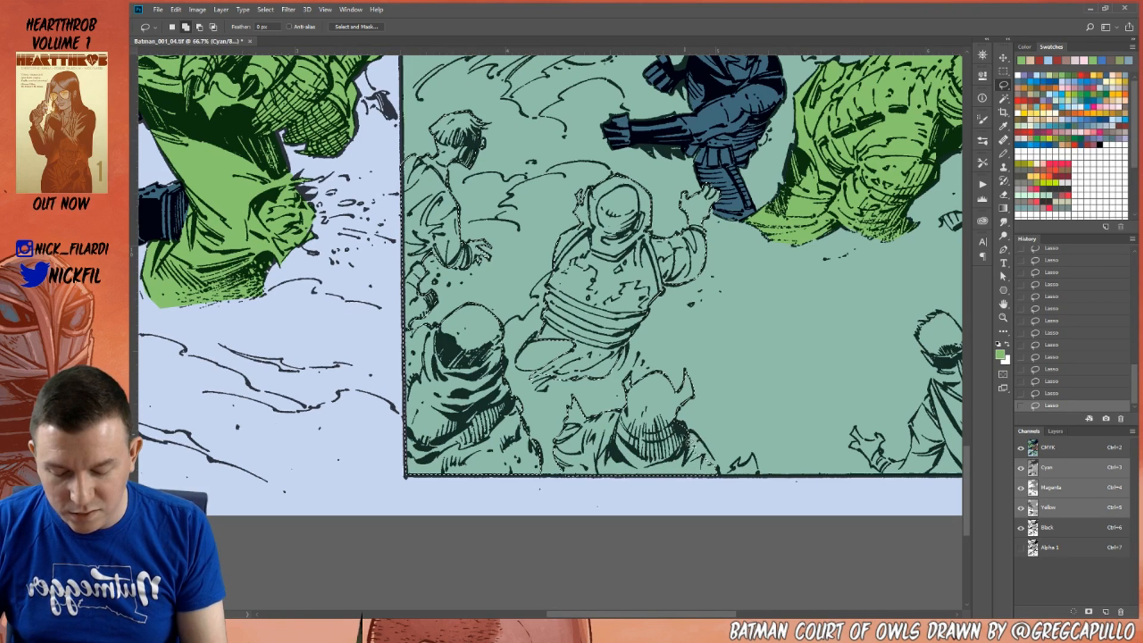
drag(722, 477, 714, 475)
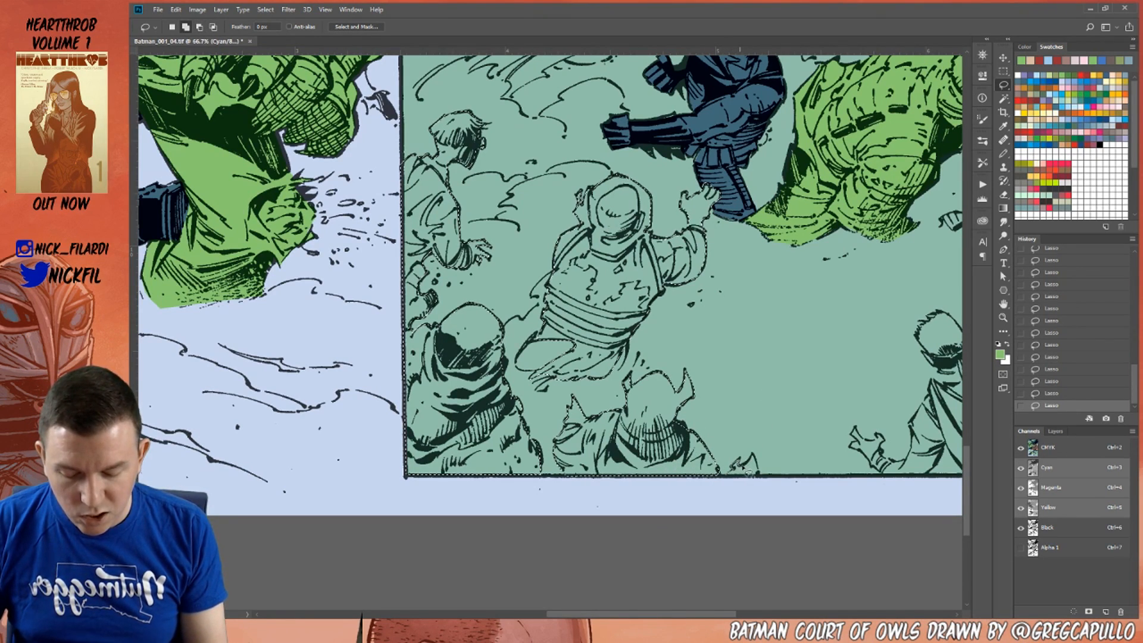
key(alt)
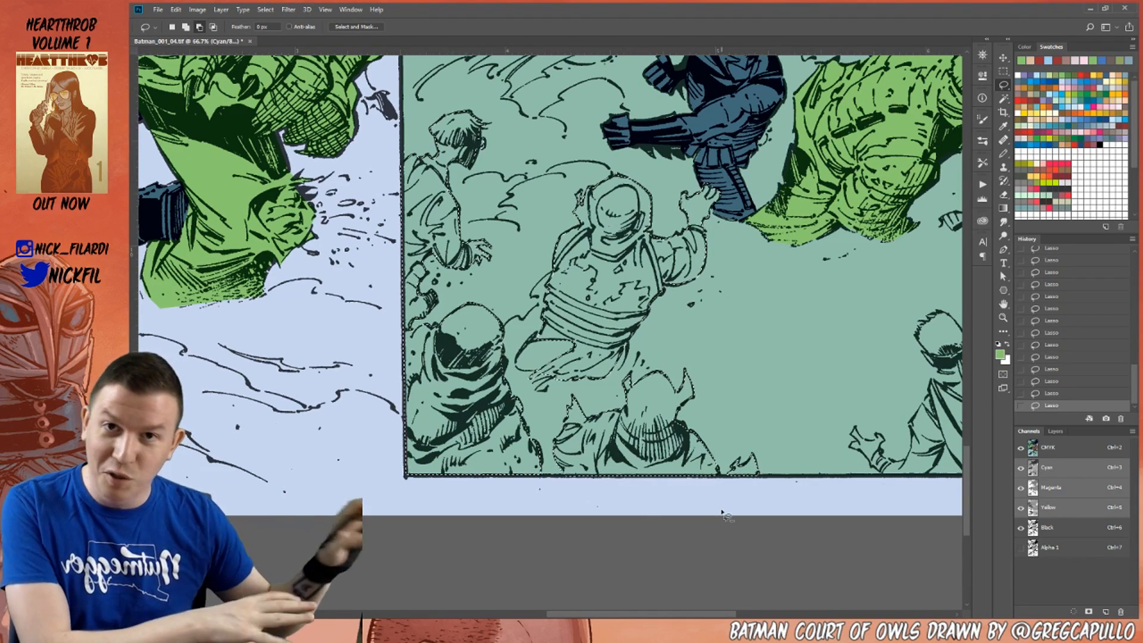
Outline the caped figure in the panel's bottom-right corner with the Lasso, following the panel border, and add it to the selection.
key(space)
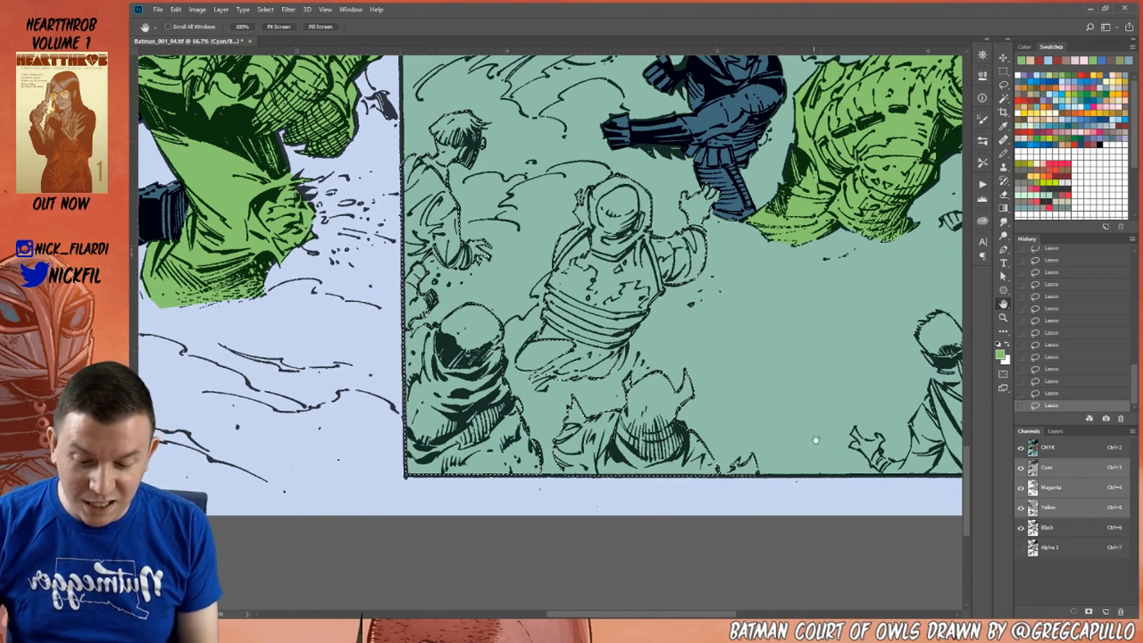
drag(894, 463, 669, 522)
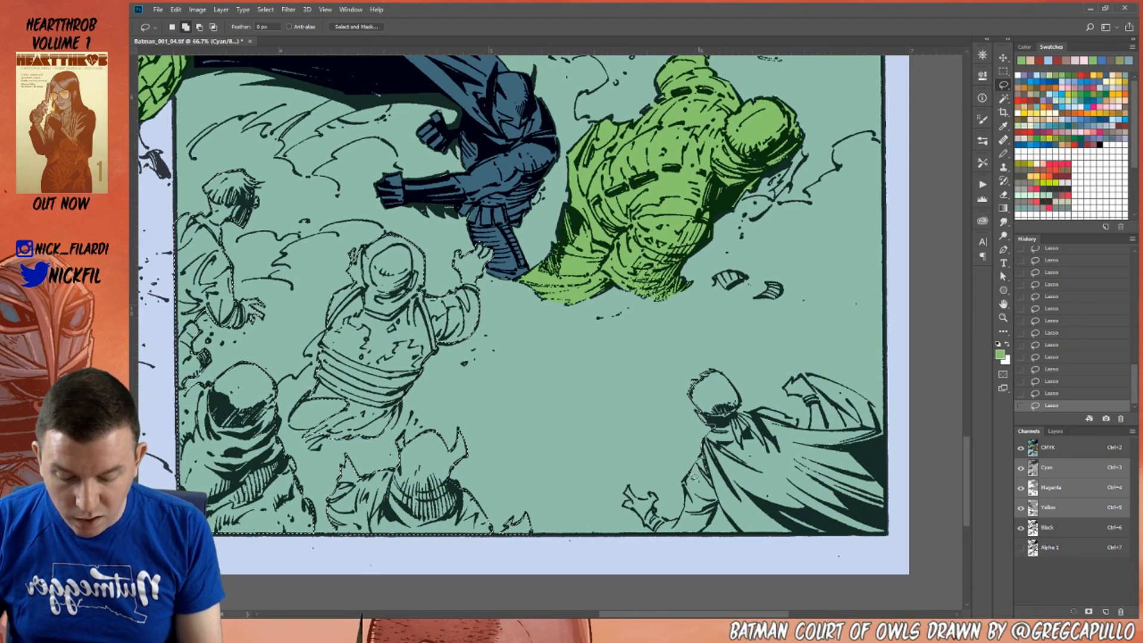
alt+click(676, 523)
alt+click(697, 532)
alt+click(718, 501)
alt+click(740, 532)
alt+click(884, 534)
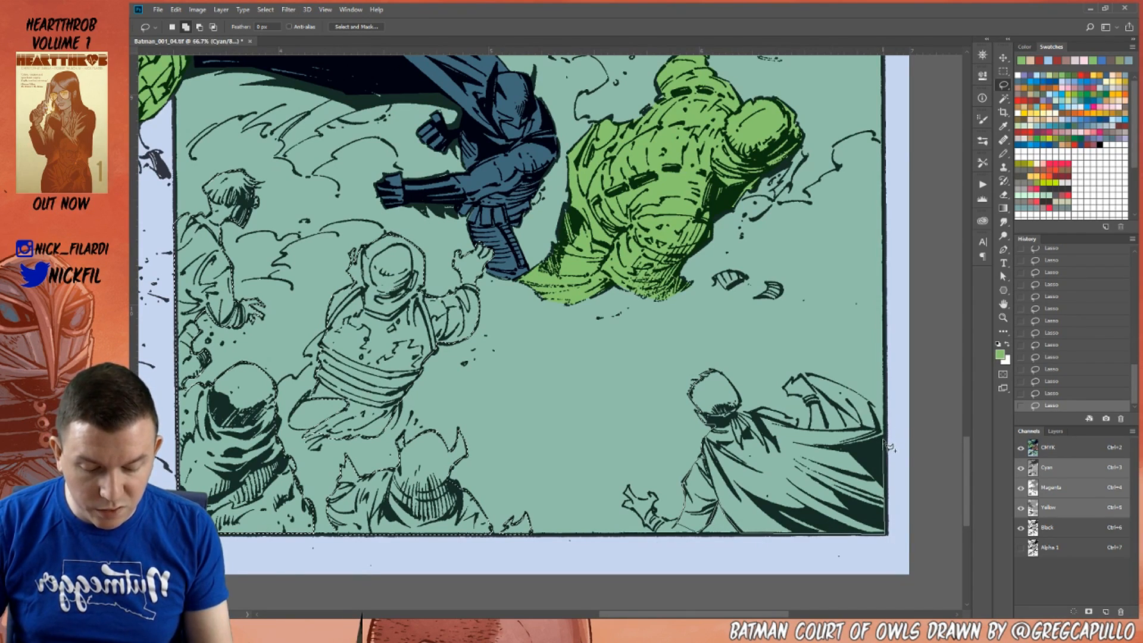
alt+click(878, 412)
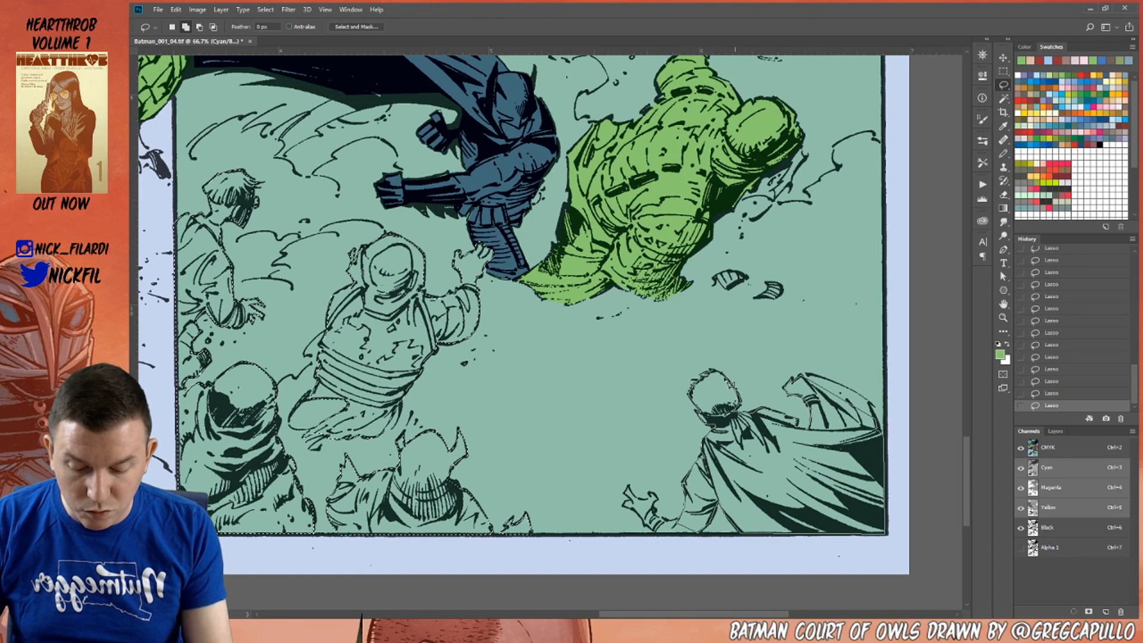
Refine the caped figure's selection around the head and the cape's upper edge, and include the outstretched hand.
drag(726, 378, 714, 370)
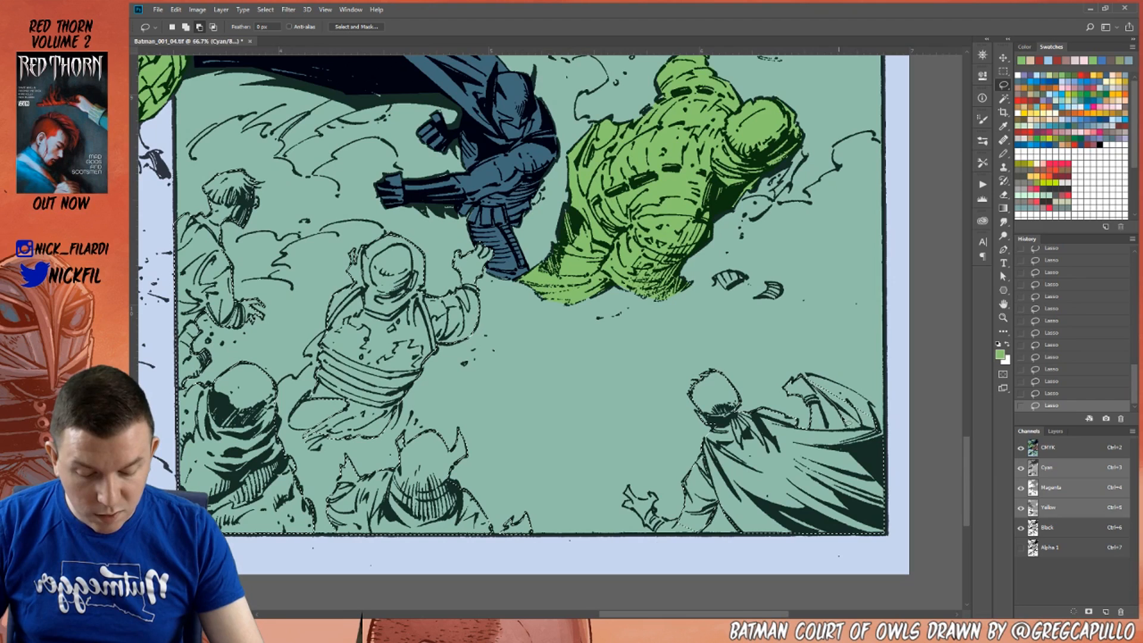
mouse_move(832, 438)
mouse_down()
mouse_move(817, 406)
mouse_move(824, 384)
mouse_move(877, 409)
mouse_move(882, 445)
mouse_up()
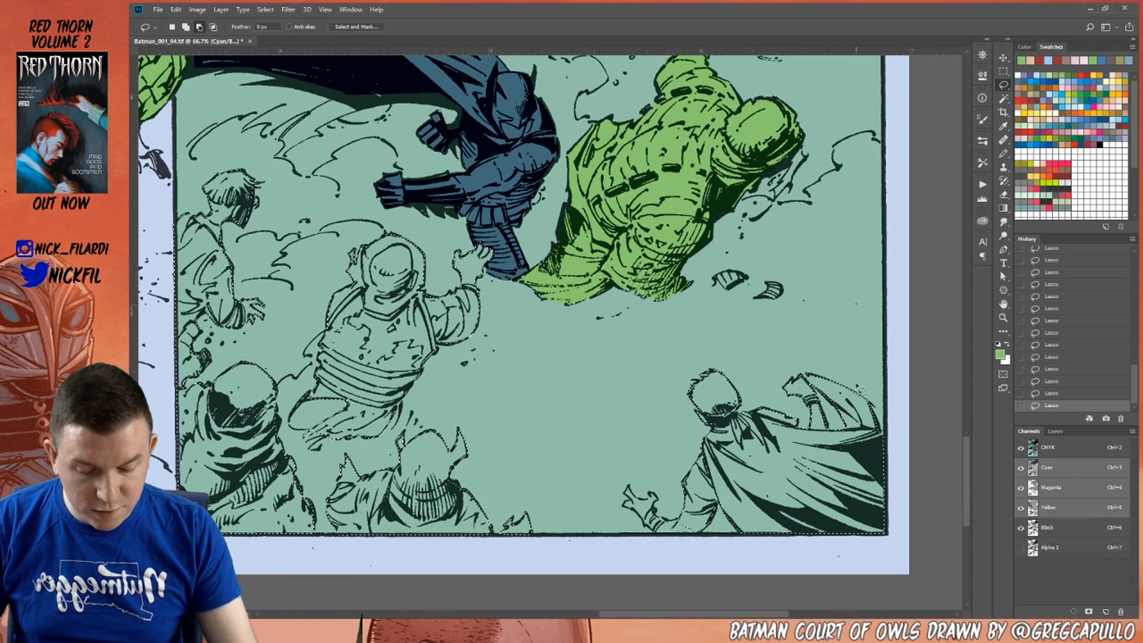
drag(628, 485, 630, 489)
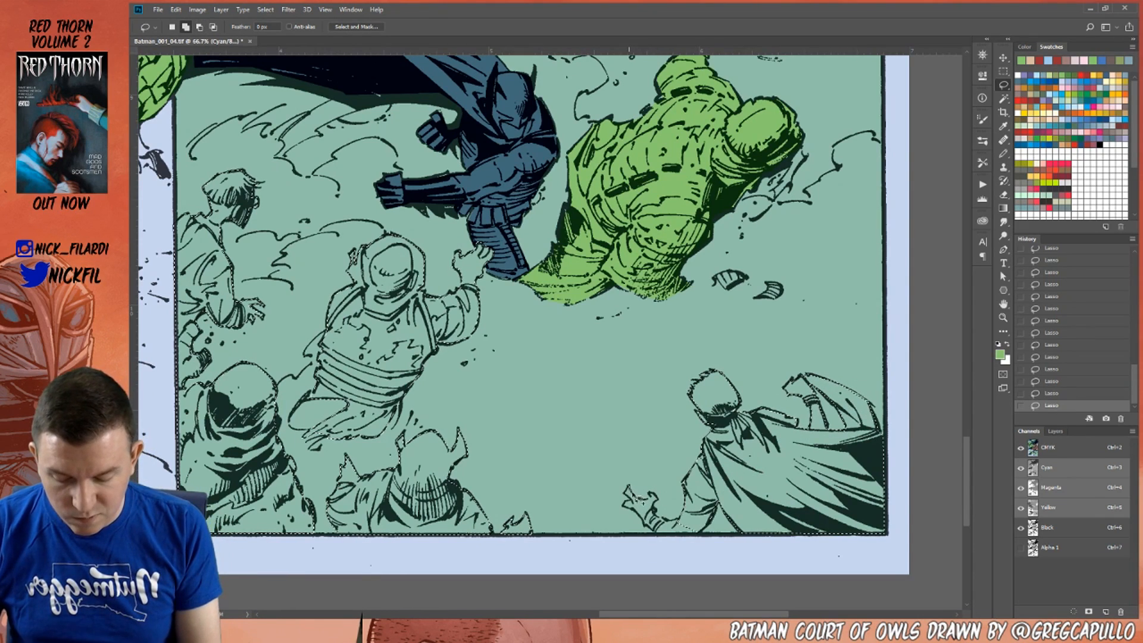
mouse_move(662, 517)
mouse_down()
mouse_move(689, 527)
mouse_move(646, 539)
mouse_move(665, 542)
mouse_move(637, 517)
mouse_up()
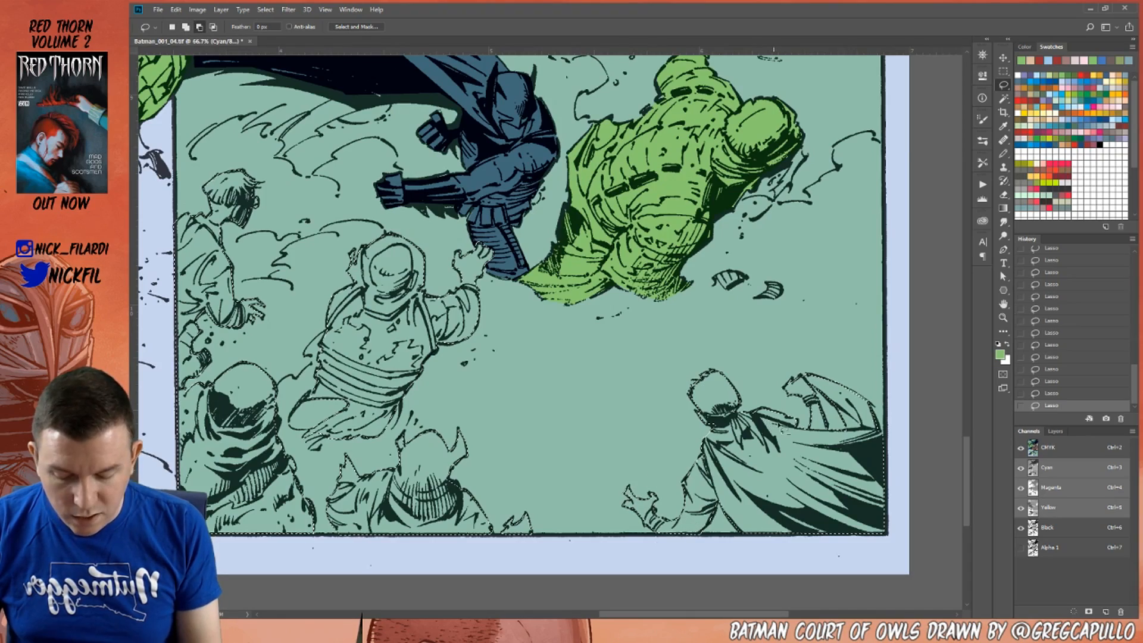
Add the raised hand of the bald man sunk in the smoke above the green creature to the selection with the Lasso.
key(z)
alt+click(721, 426)
alt+click(732, 425)
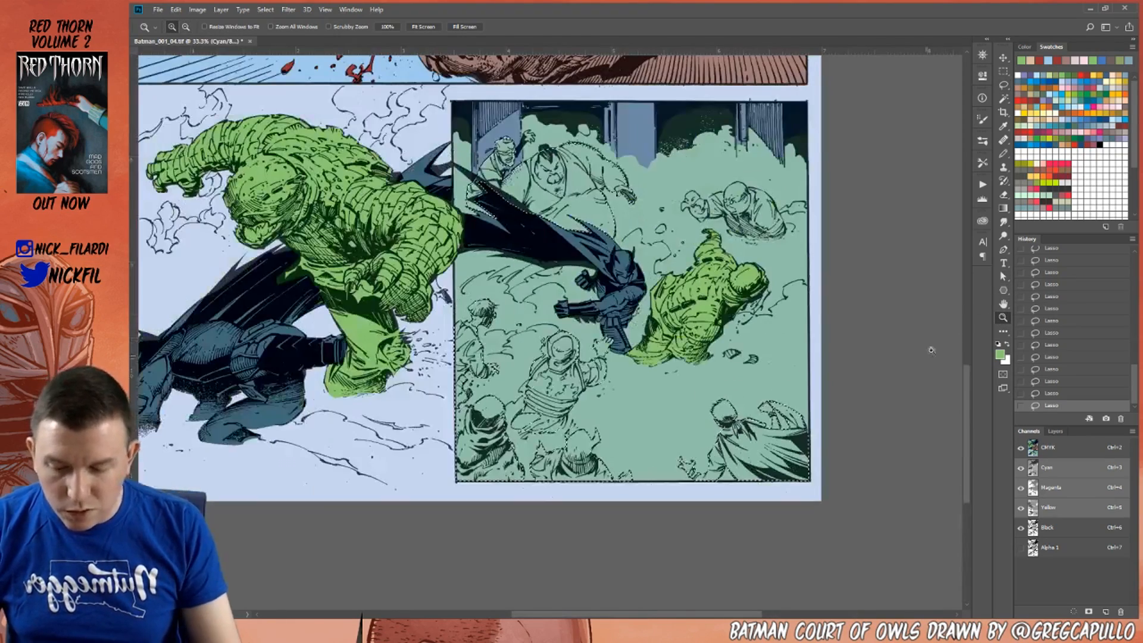
key(h)
drag(802, 331, 756, 465)
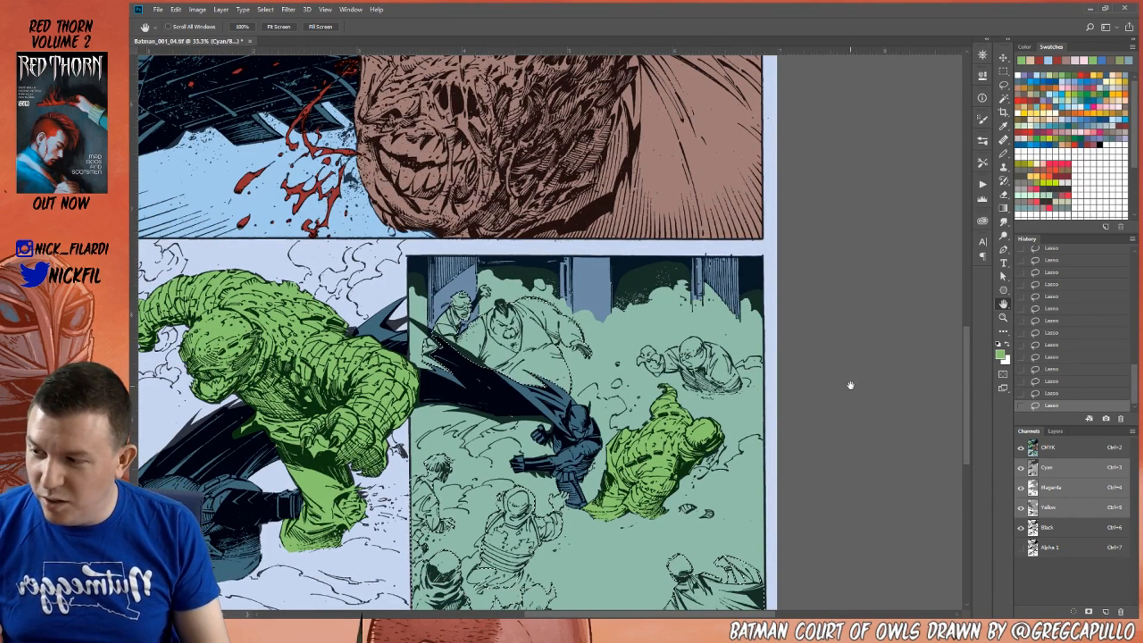
key(z)
click(684, 374)
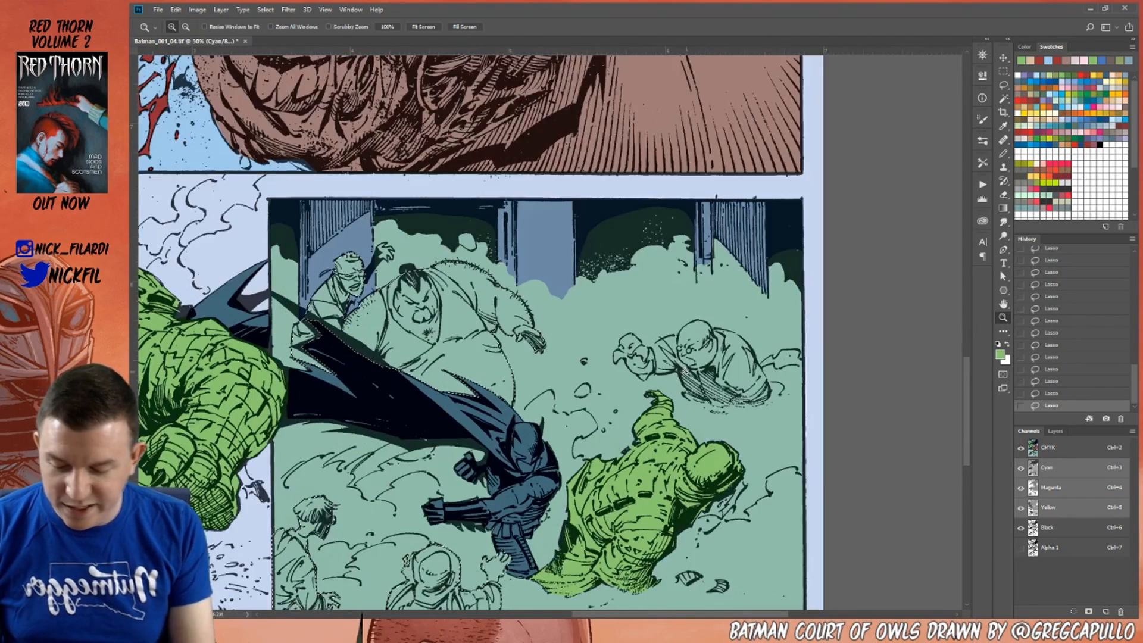
click(1004, 306)
mouse_move(558, 79)
mouse_down()
mouse_move(820, 198)
mouse_move(817, 207)
mouse_up()
key(l)
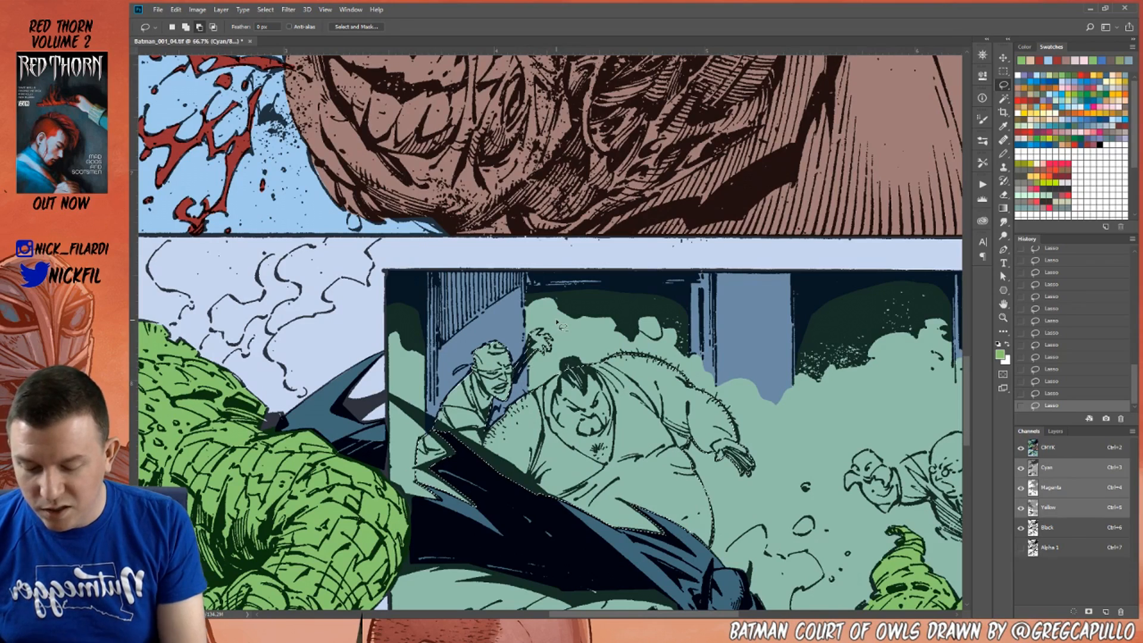
drag(827, 459, 607, 389)
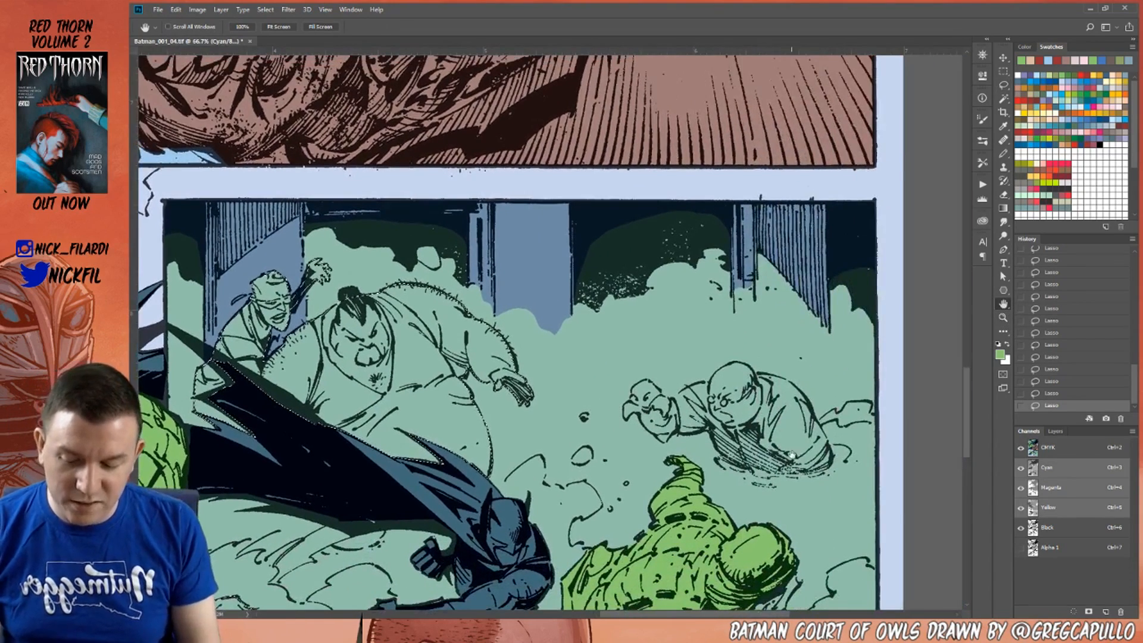
click(1004, 84)
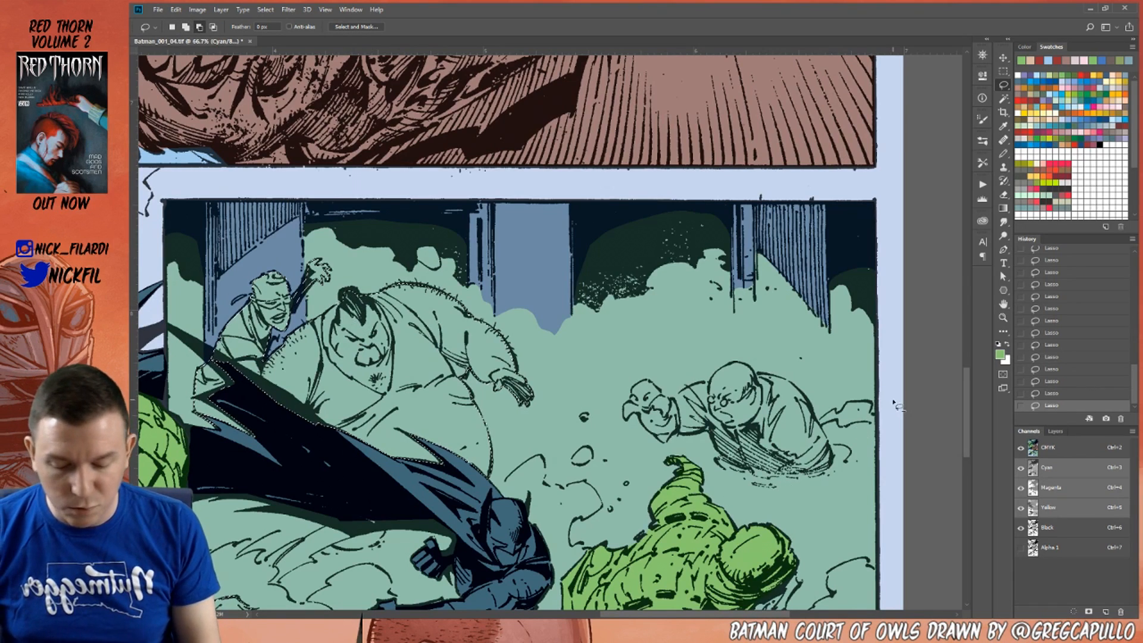
drag(648, 381, 635, 396)
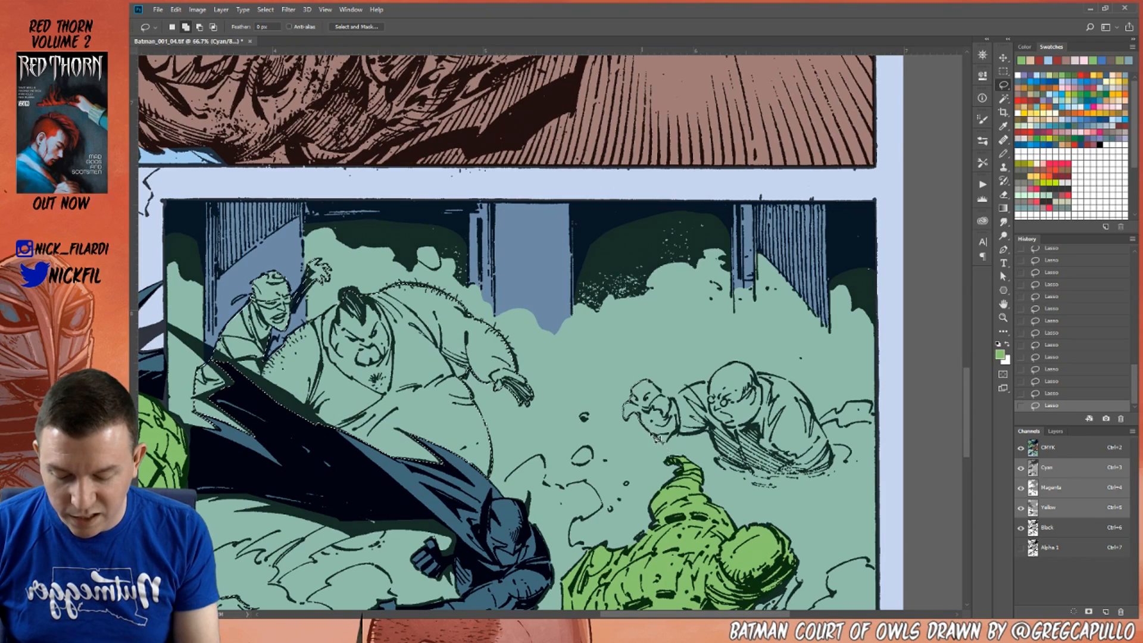
Add the bald man's arm, body and head to the selection with the Lasso.
mouse_move(701, 440)
mouse_down()
mouse_move(772, 482)
mouse_move(830, 481)
mouse_move(838, 471)
mouse_move(815, 412)
mouse_move(823, 425)
mouse_move(779, 384)
mouse_up()
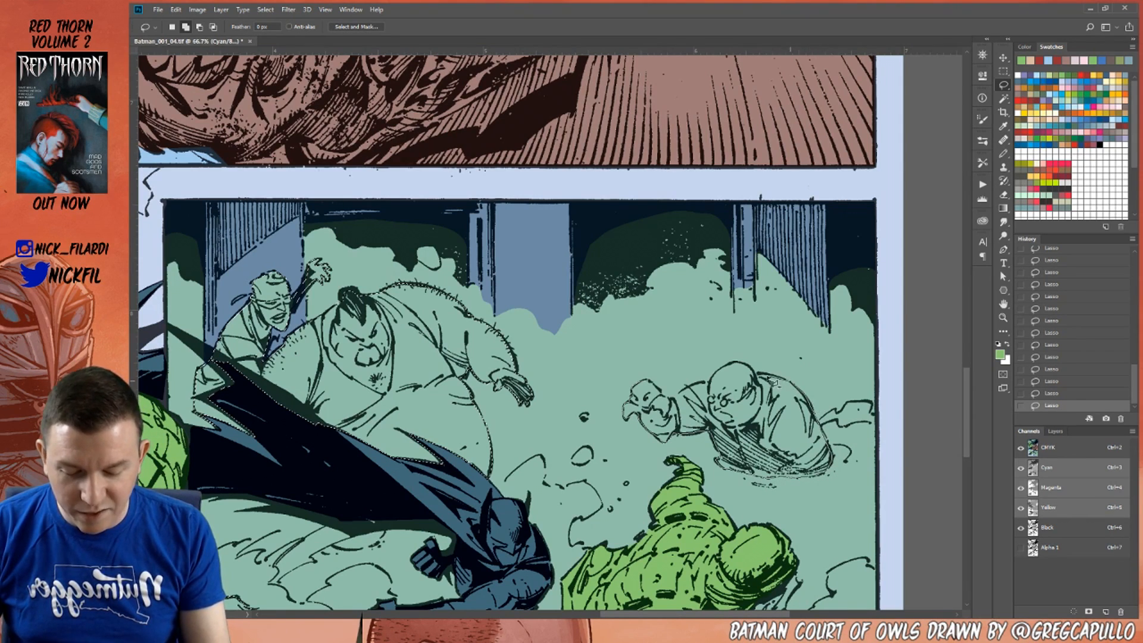
drag(721, 380, 715, 388)
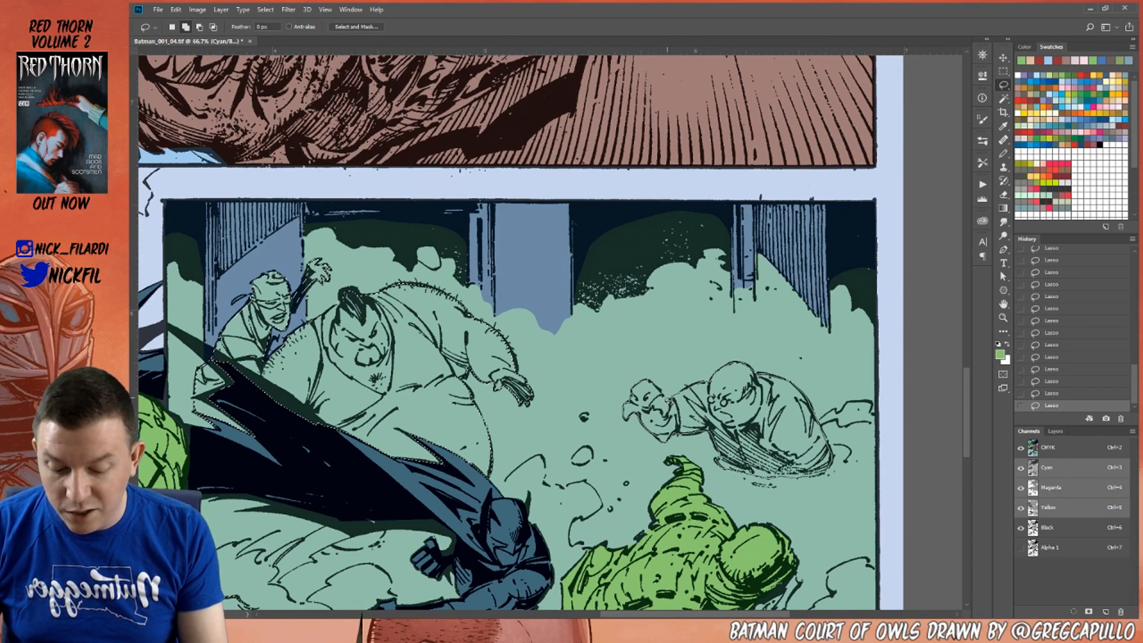
key(alt)
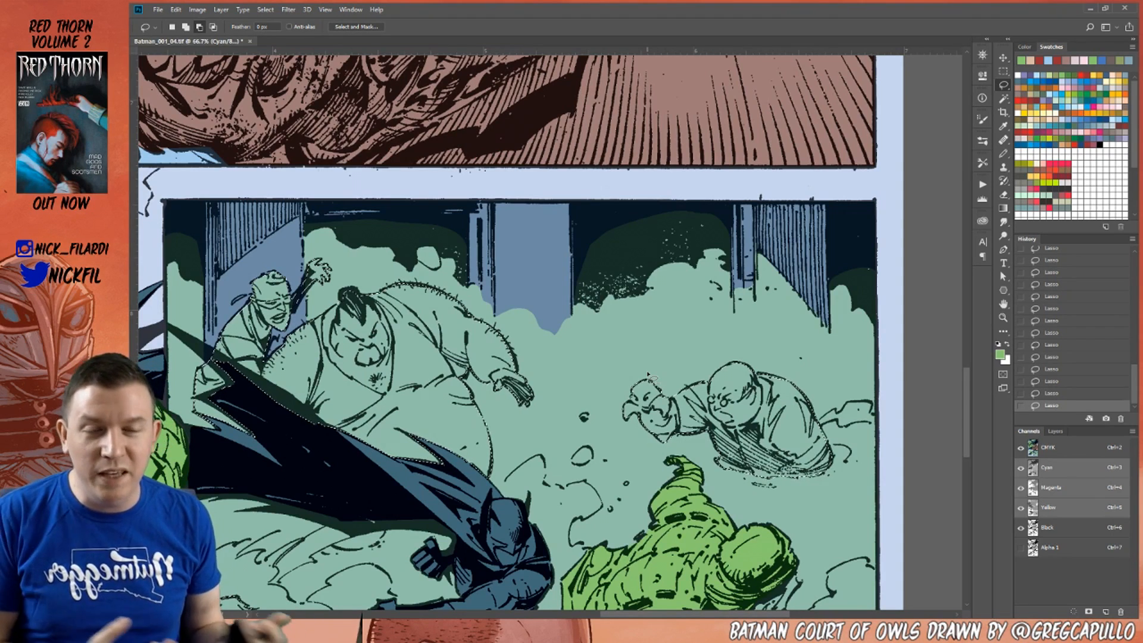
Adjust the combined selection with the Magic Wand and fill all selected background figures with the green foreground colour.
click(1003, 316)
alt+click(655, 485)
click(1003, 303)
drag(857, 316, 909, 167)
click(1003, 98)
click(538, 231)
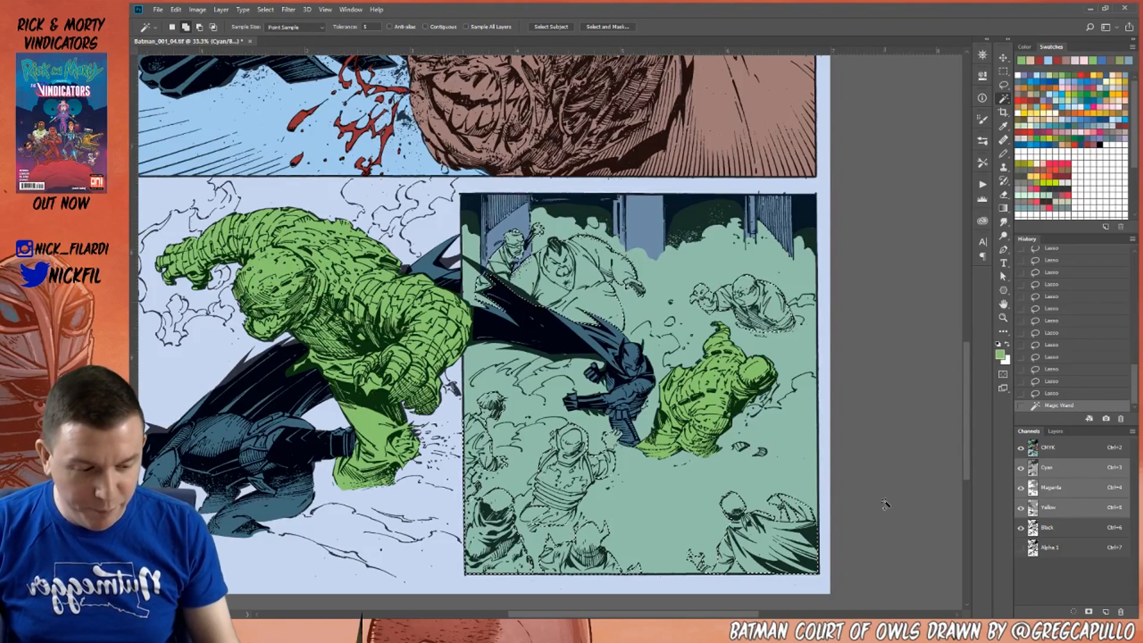
key(alt+BackSpace)
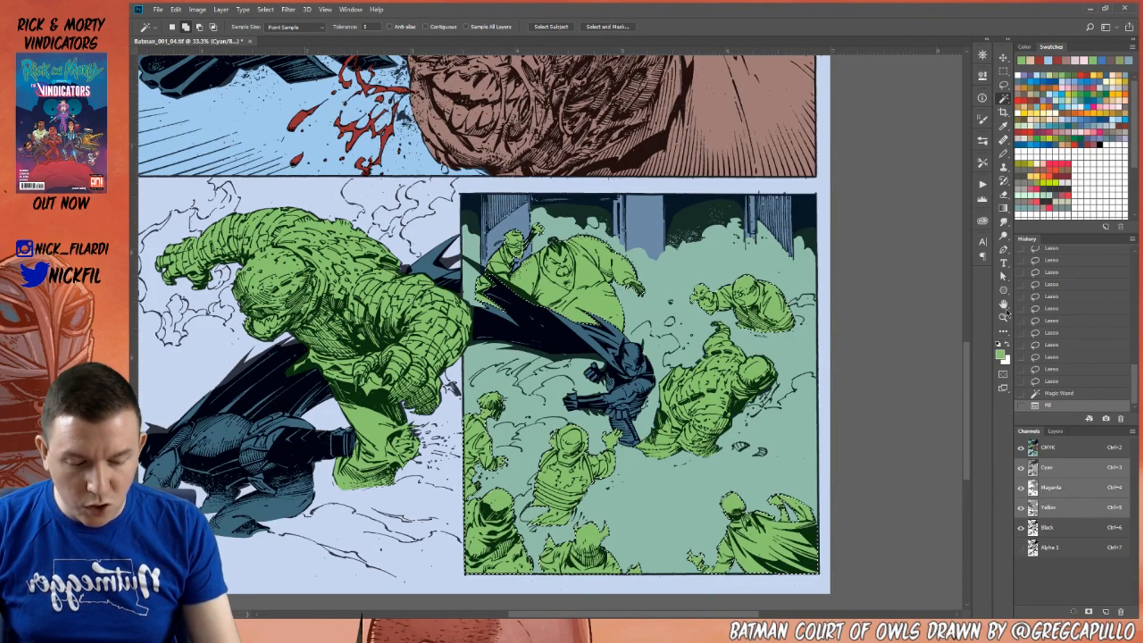
Fill the selected background figures in the last panel with a pale peach swatch, fade the fill, and deselect.
key(z)
alt+click(898, 355)
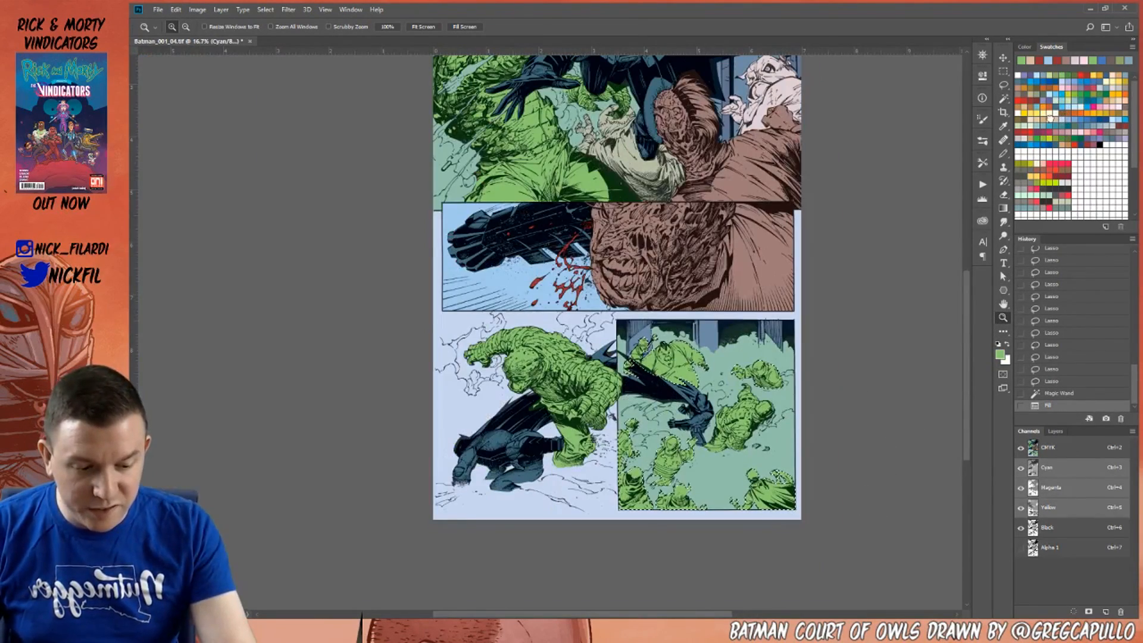
click(1054, 114)
key(alt+BackSpace)
key(ctrl+shift+f)
key(ctrl+d)
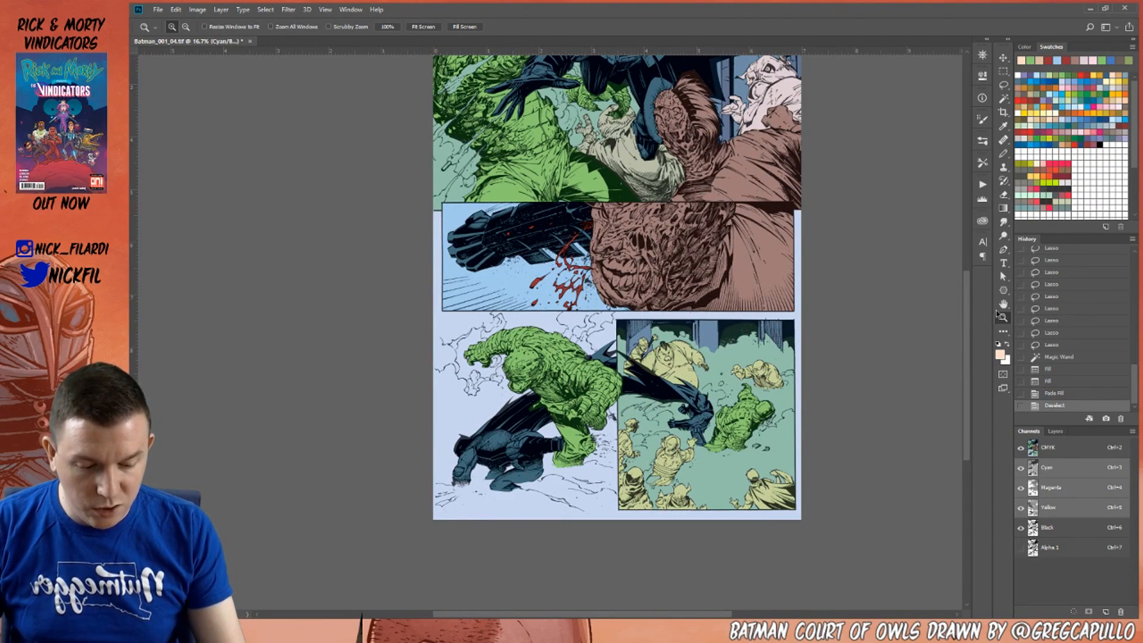
Select the brown areas of the disfigured creature in the upper two panels with the Magic Wand.
key(h)
drag(807, 201, 735, 413)
click(1003, 98)
click(691, 385)
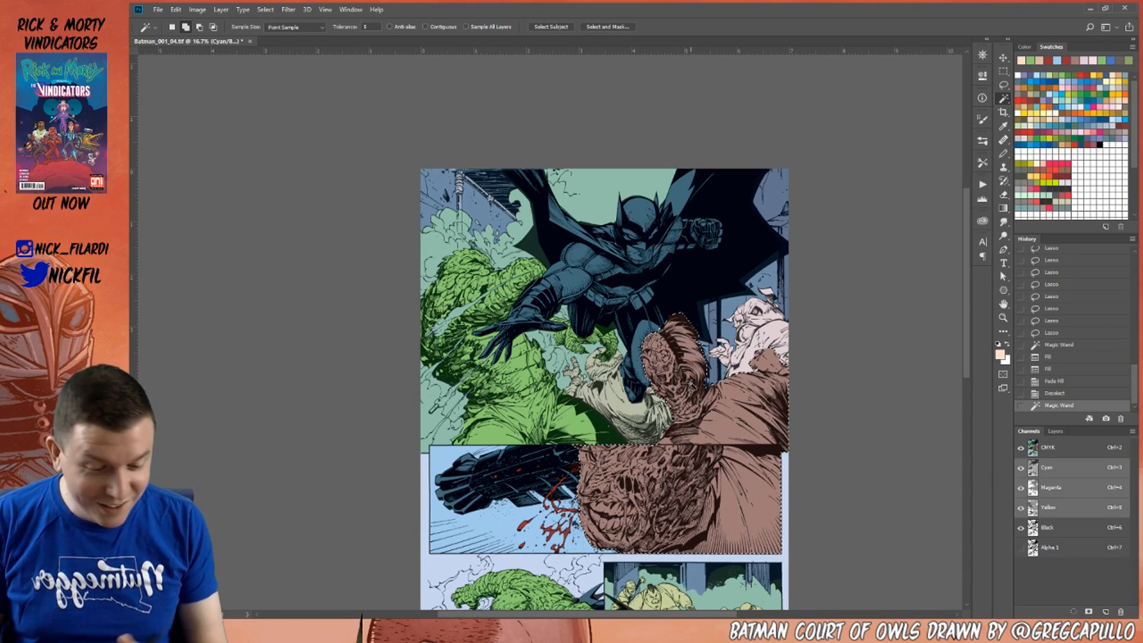
key(z)
click(686, 368)
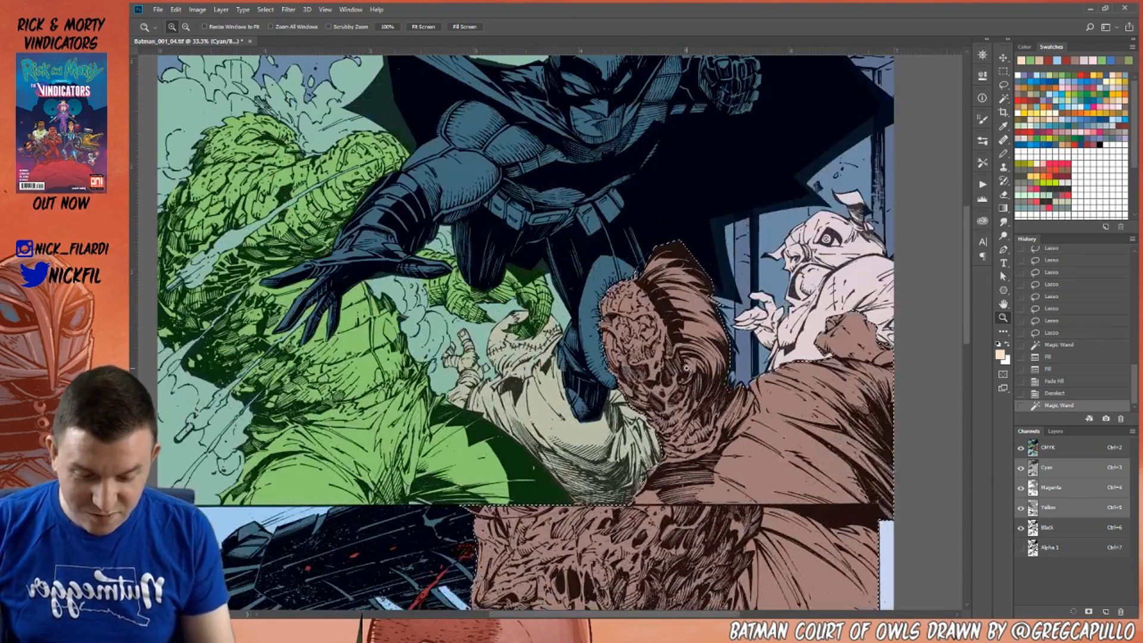
Try white and orange-brown Pencil strokes on the disfigured creature's hair in the top panel, undoing each attempt.
click(1095, 159)
click(1004, 154)
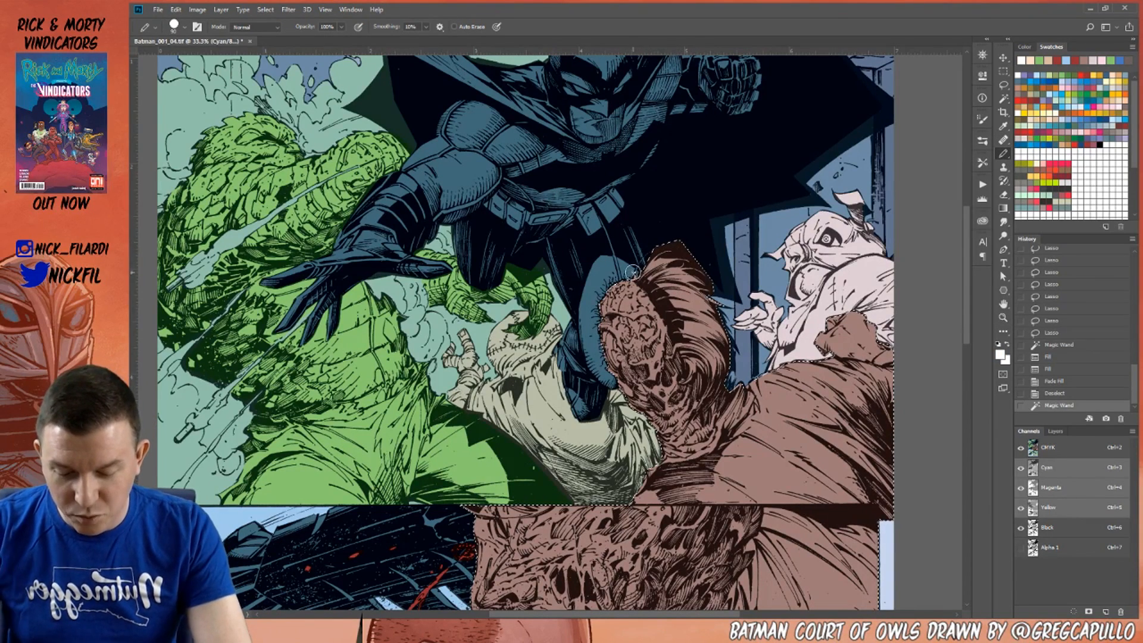
drag(699, 266, 702, 280)
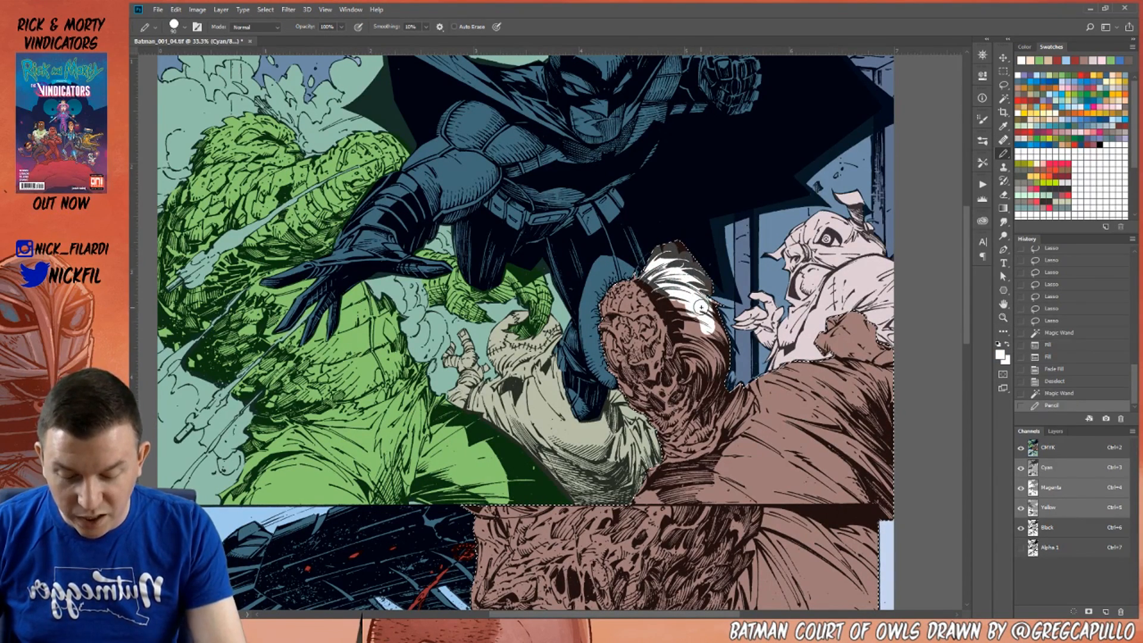
key(ctrl+z)
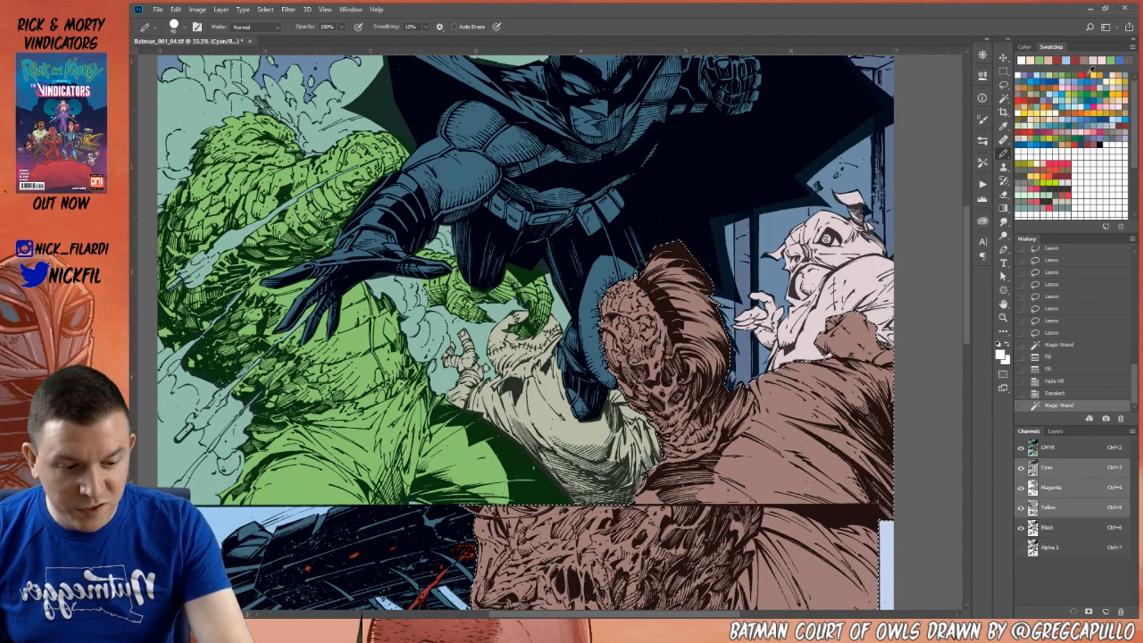
click(1051, 80)
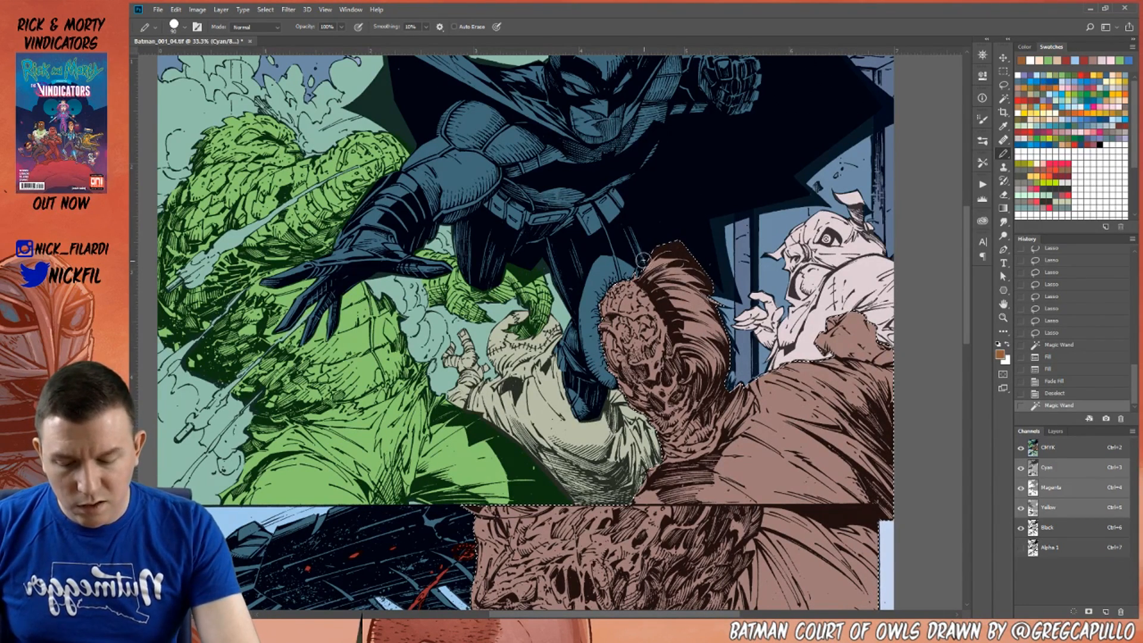
drag(721, 344, 715, 292)
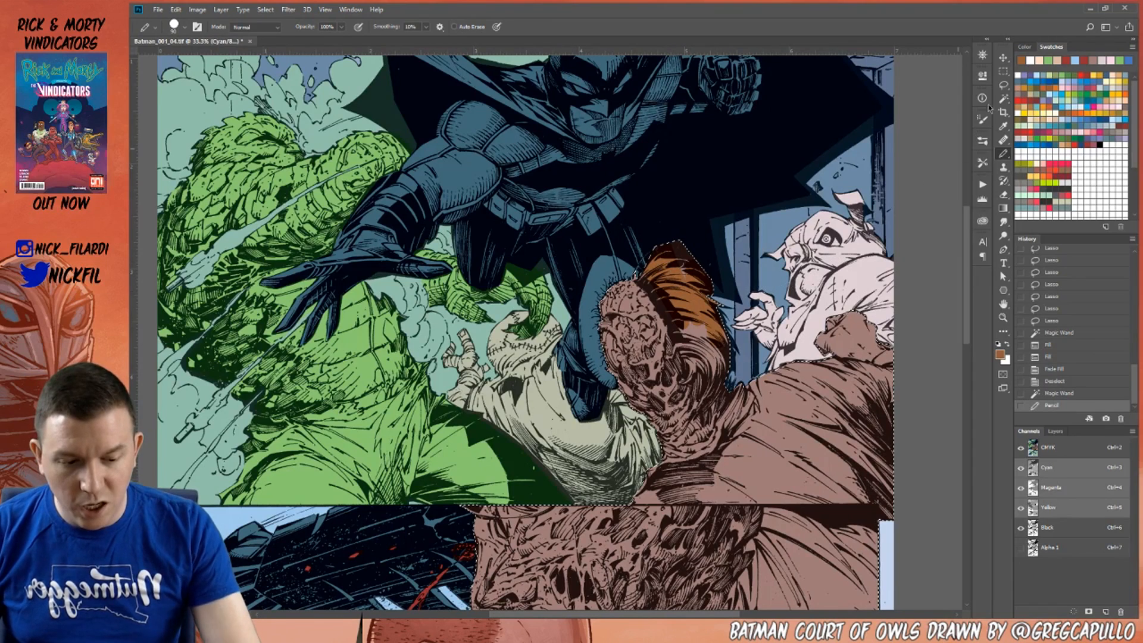
click(1003, 86)
key(ctrl+z)
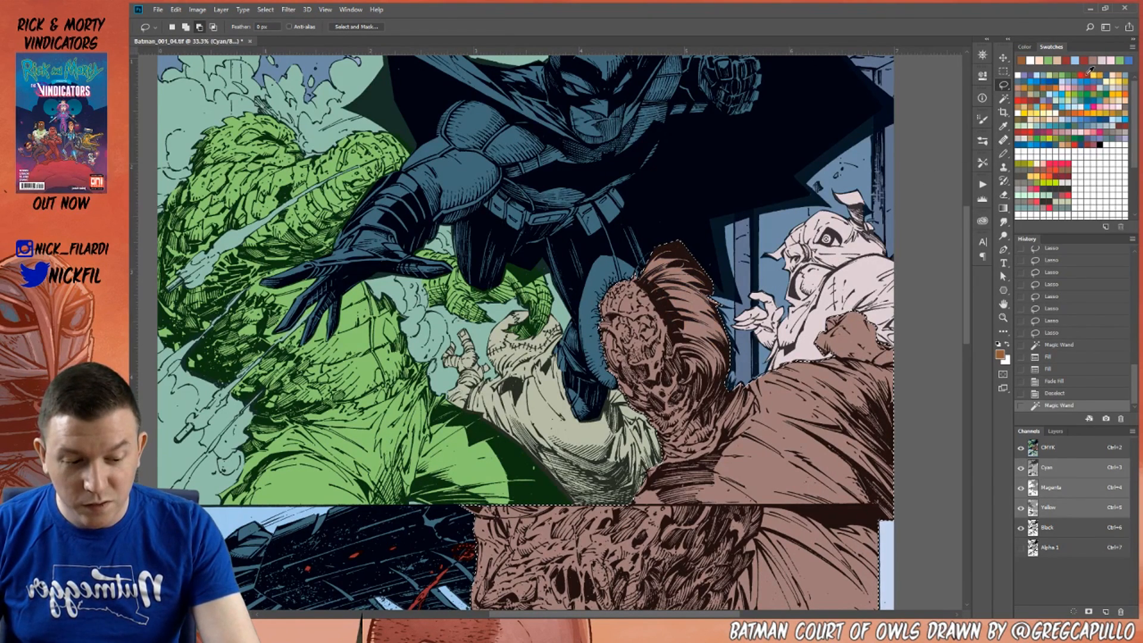
Paint the disfigured creature's face and neck bright red in the top panel with the Pencil, touching up the collar edge with sampled brown.
click(1076, 72)
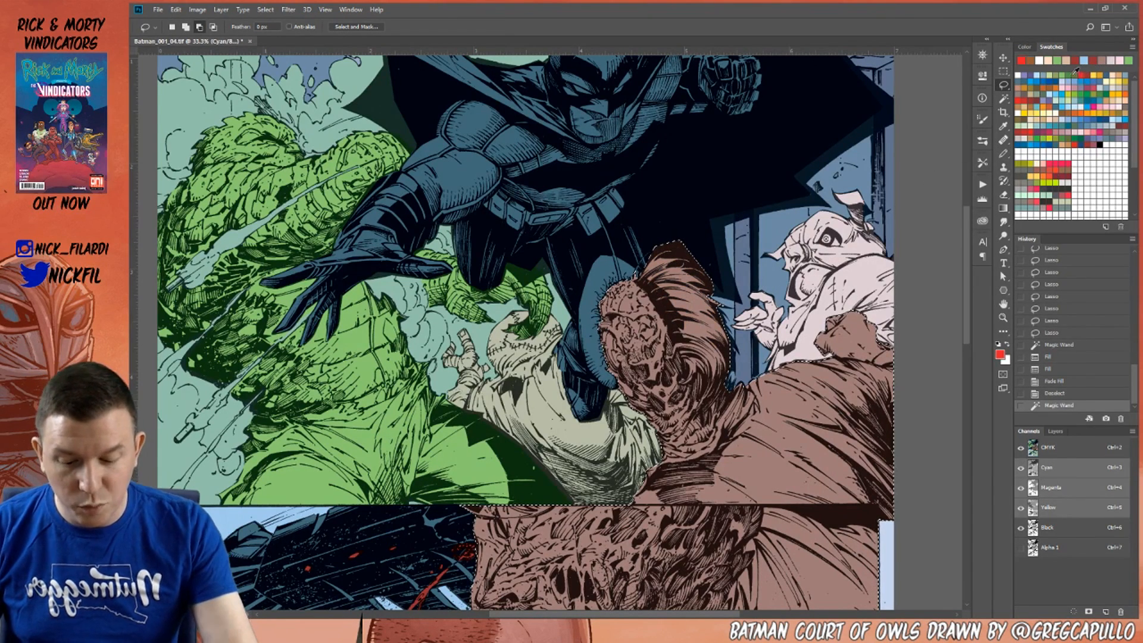
click(1004, 154)
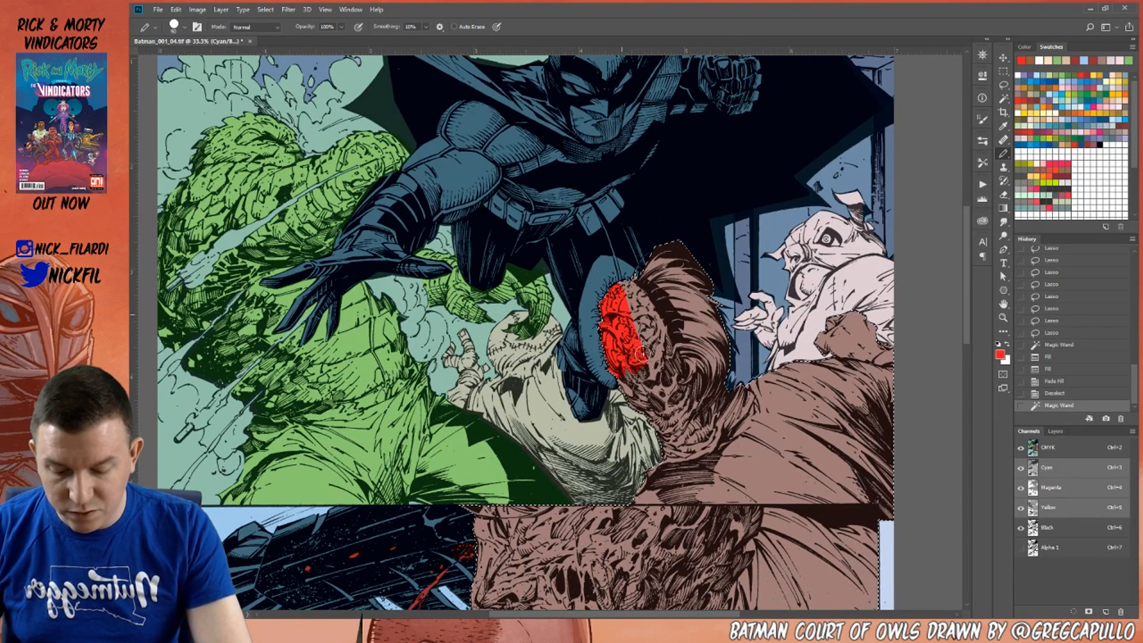
mouse_move(655, 317)
mouse_down()
mouse_move(668, 340)
mouse_move(651, 323)
mouse_up()
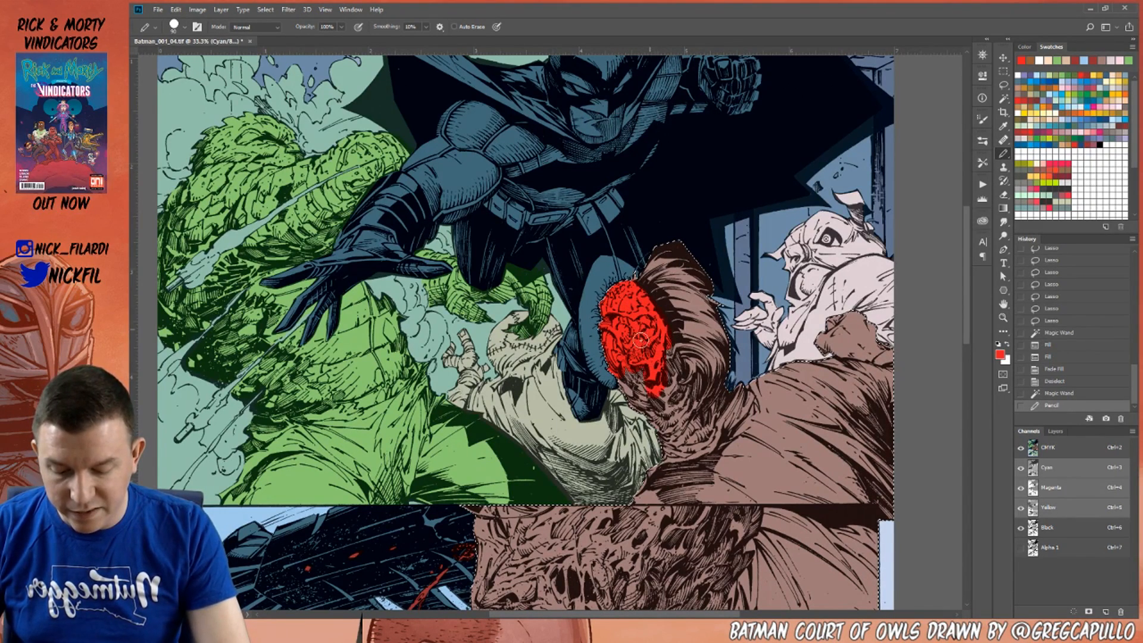
mouse_move(661, 353)
mouse_down()
mouse_move(666, 405)
mouse_move(683, 369)
mouse_move(671, 351)
mouse_move(676, 372)
mouse_move(682, 345)
mouse_move(684, 412)
mouse_move(684, 373)
mouse_move(671, 380)
mouse_move(688, 386)
mouse_move(660, 418)
mouse_up()
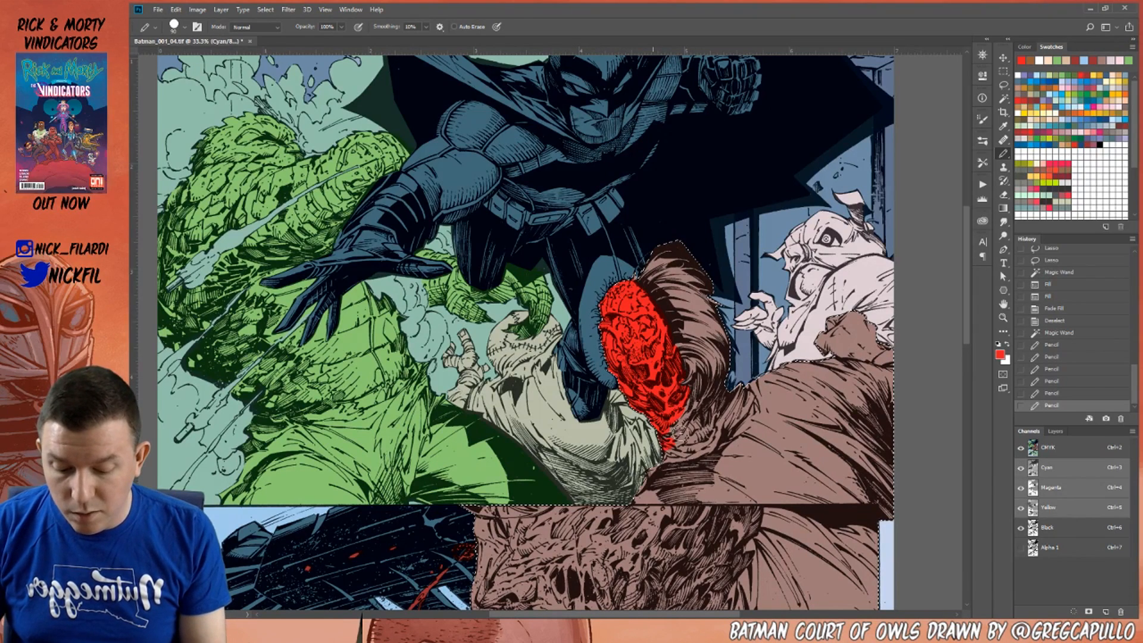
mouse_move(683, 407)
mouse_down()
mouse_move(701, 375)
mouse_move(679, 415)
mouse_move(696, 418)
mouse_move(696, 399)
mouse_move(678, 431)
mouse_move(712, 403)
mouse_move(689, 440)
mouse_move(716, 411)
mouse_move(707, 436)
mouse_move(679, 445)
mouse_up()
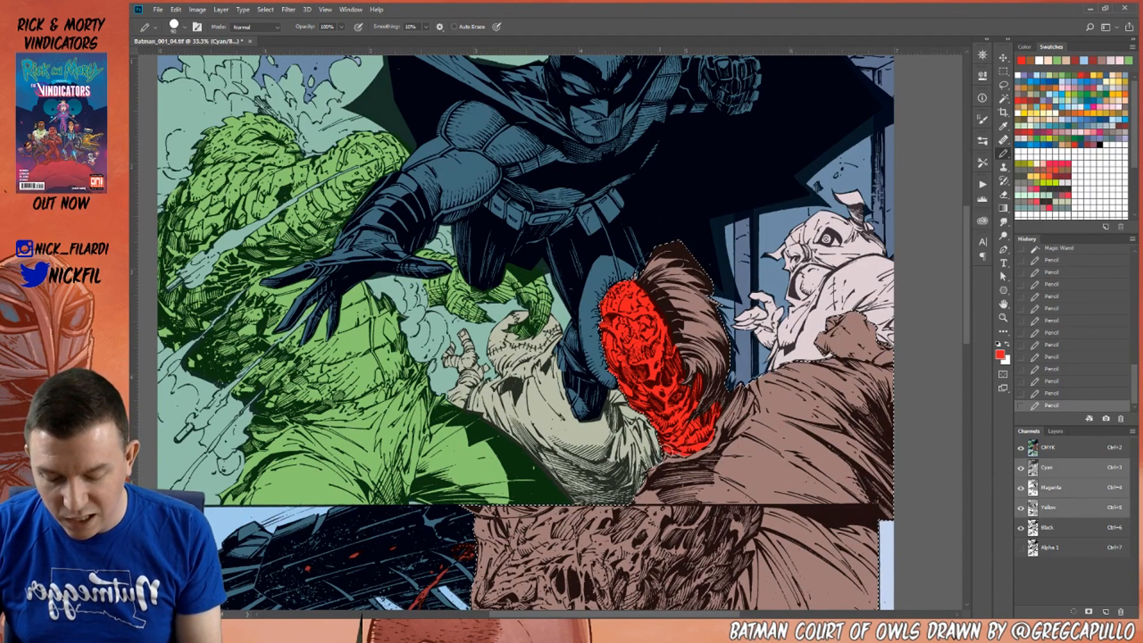
alt+click(669, 457)
alt+click(686, 454)
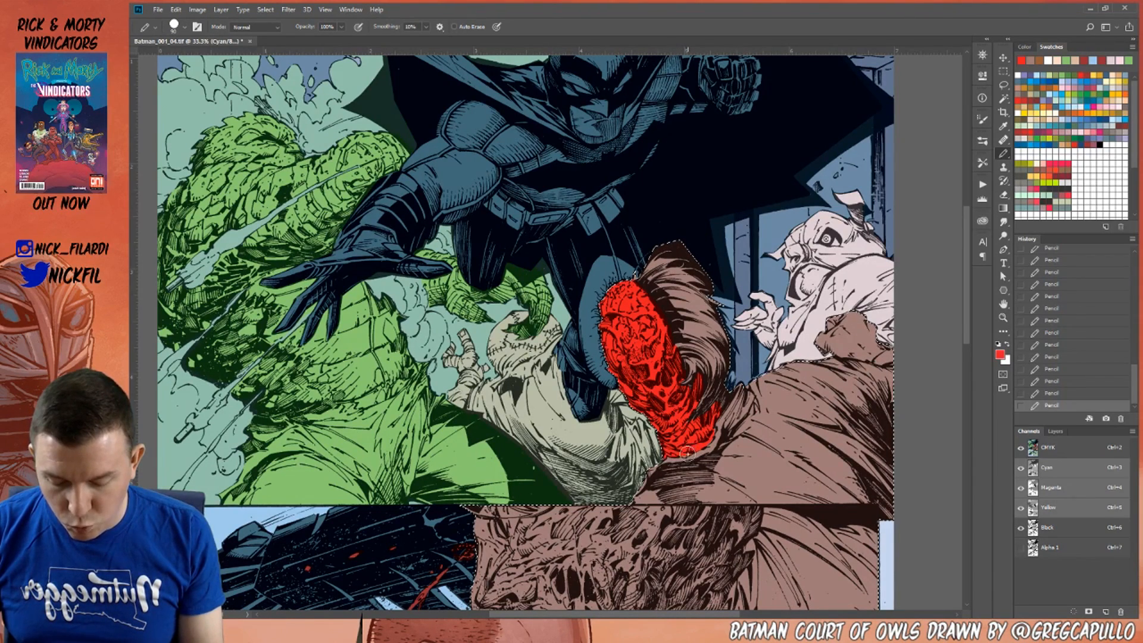
alt+click(678, 459)
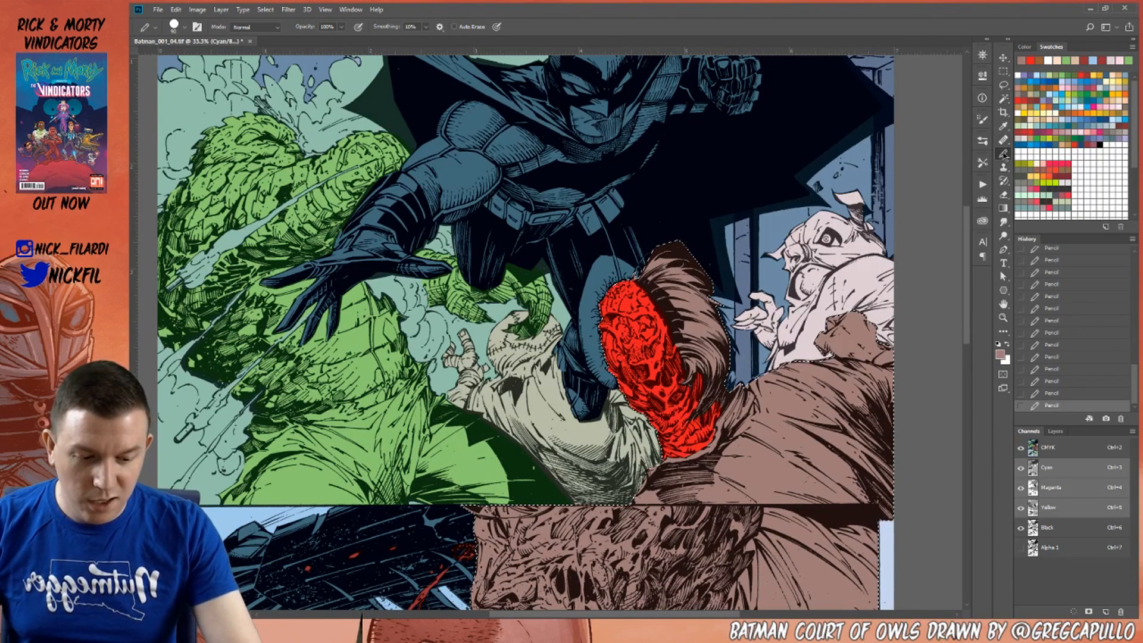
Subtract the mouth area of the creature's large face in the second panel from the selection with the Lasso.
click(1003, 304)
drag(673, 539, 668, 357)
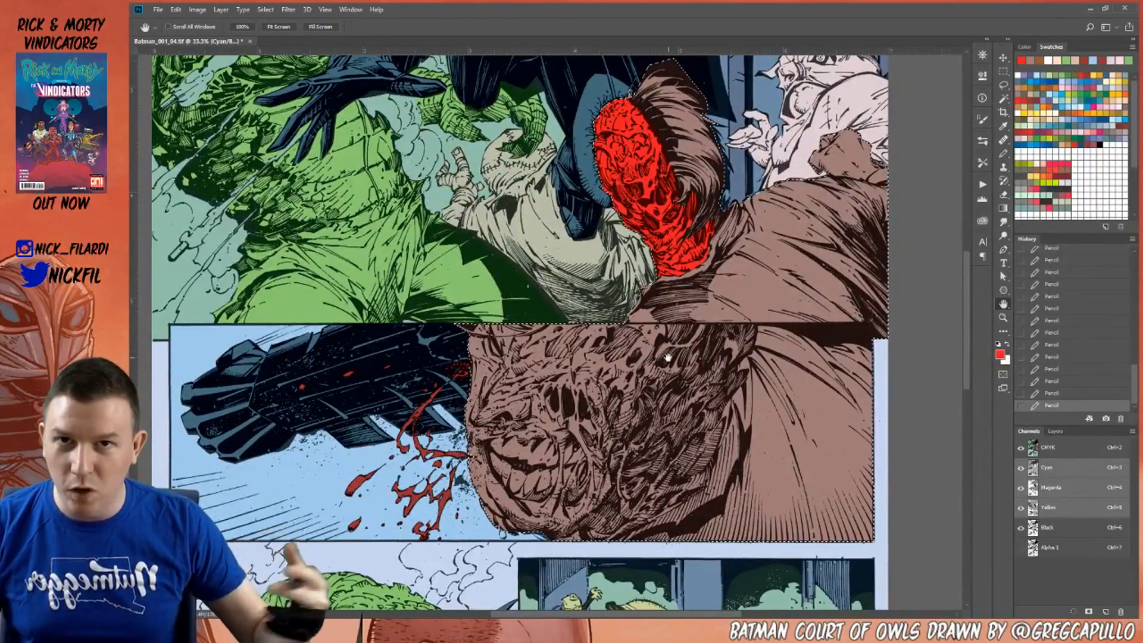
key(l)
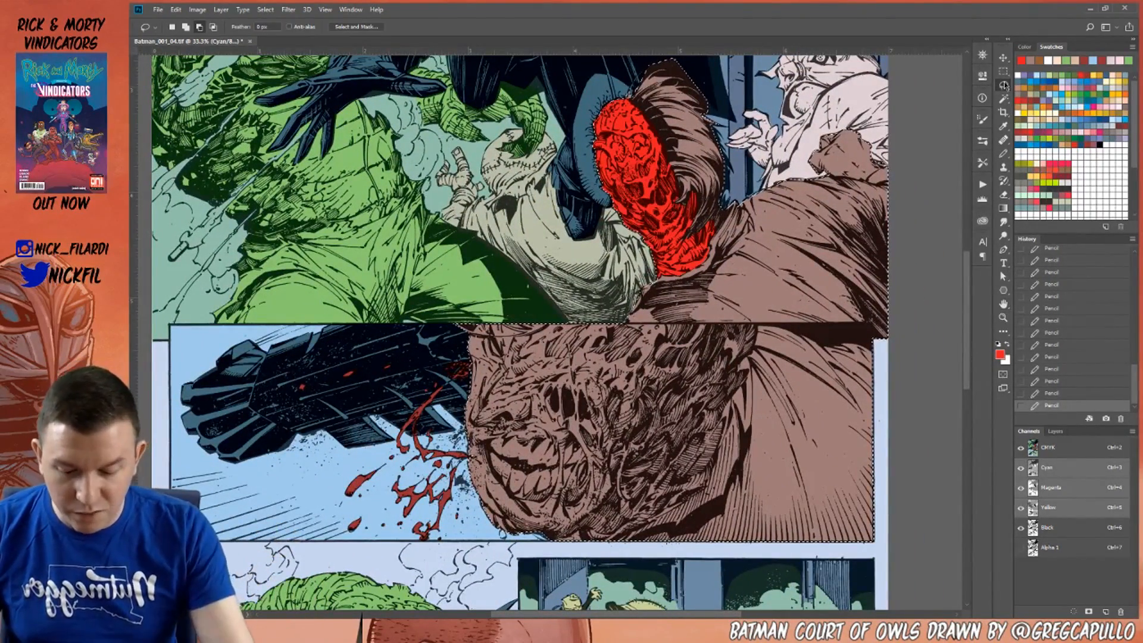
click(1003, 304)
drag(846, 262, 941, 265)
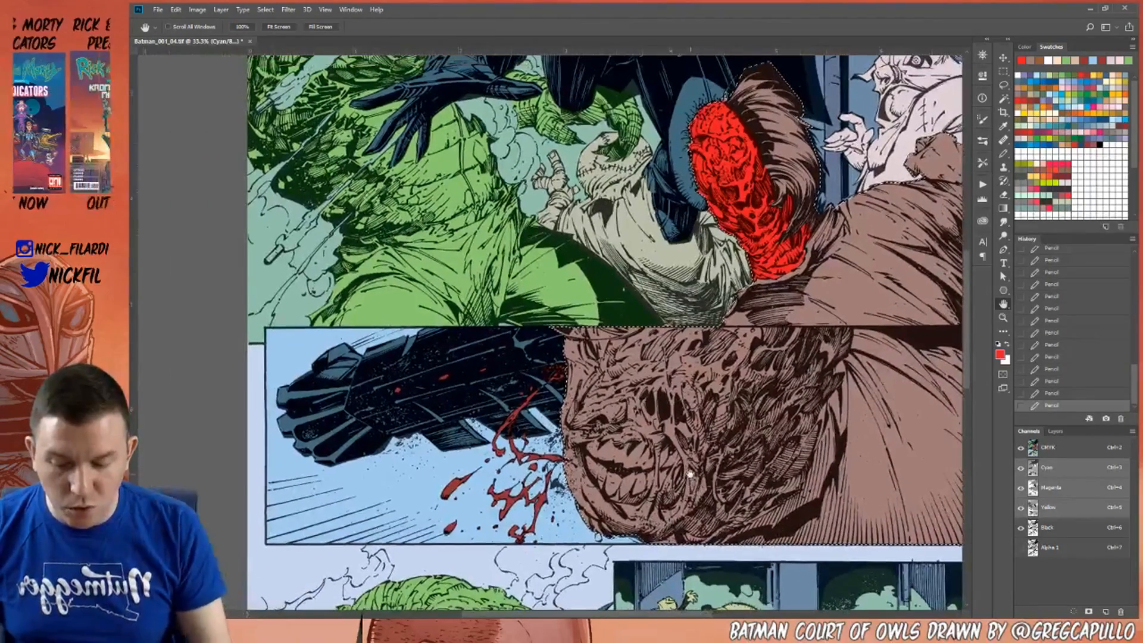
click(1003, 84)
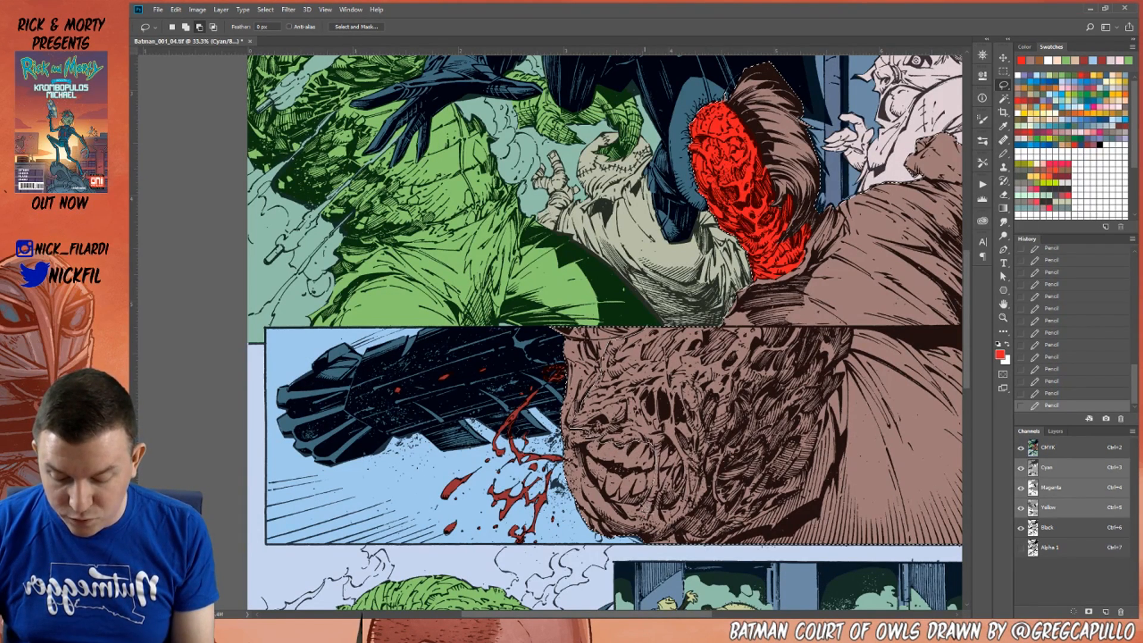
mouse_move(583, 503)
mouse_down()
mouse_move(522, 523)
mouse_move(570, 292)
mouse_move(564, 457)
mouse_move(586, 501)
mouse_up()
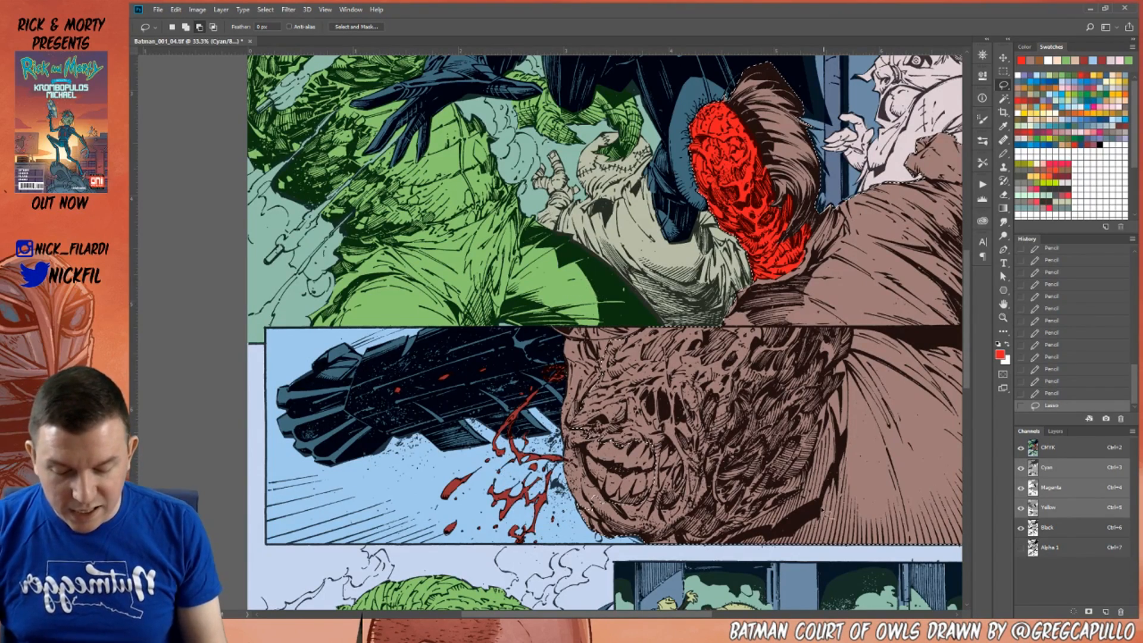
Subtract the clothing beside the creature's large face and the adjoining clothing above it from the selection with the Lasso.
click(1002, 305)
drag(839, 440, 698, 402)
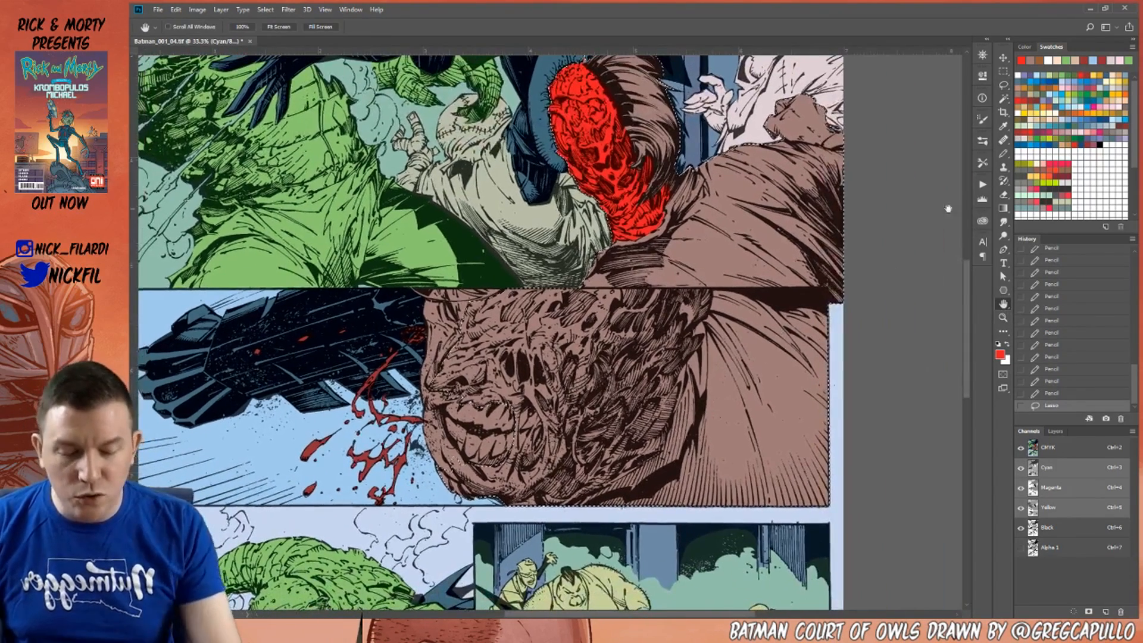
click(1003, 85)
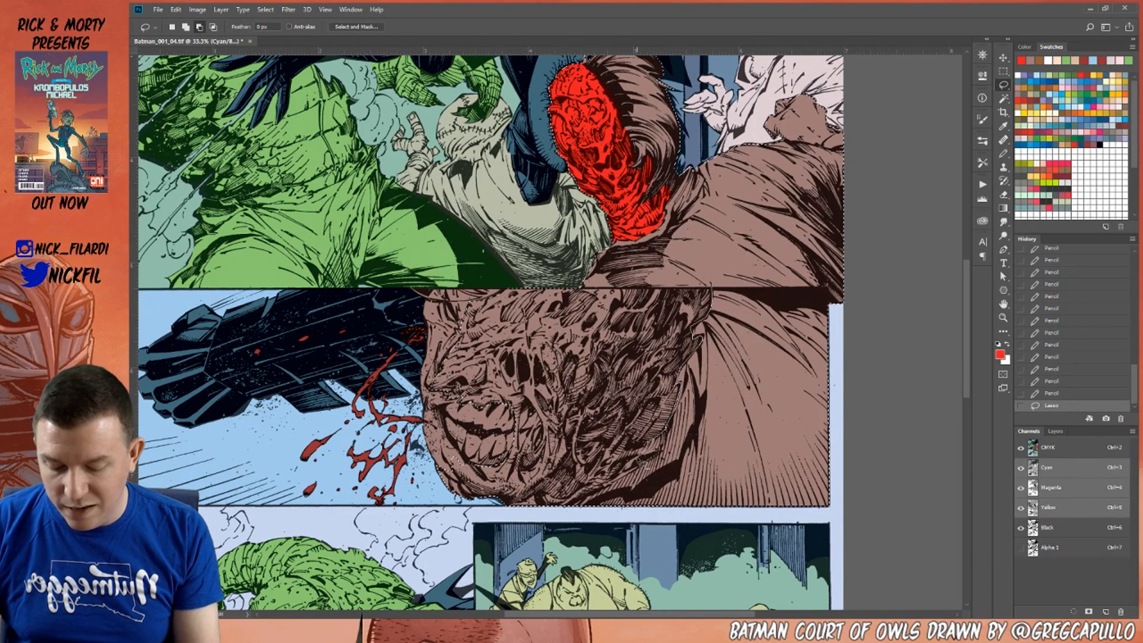
mouse_move(562, 509)
mouse_down()
mouse_move(719, 536)
mouse_move(906, 410)
mouse_move(846, 237)
mouse_move(744, 233)
mouse_move(709, 253)
mouse_up()
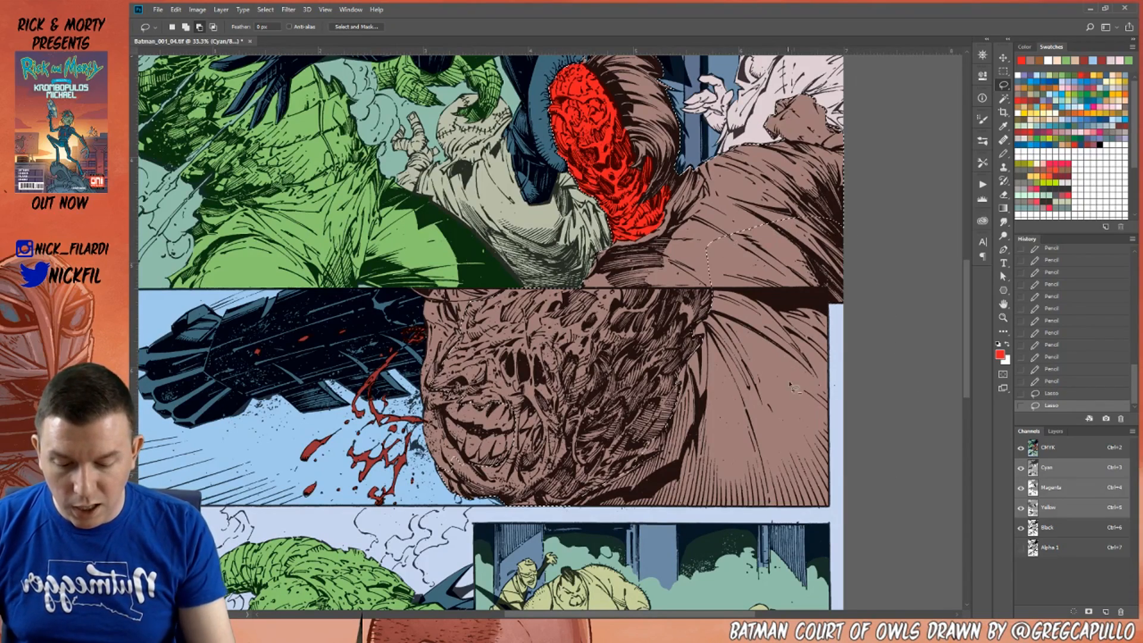
click(1003, 302)
drag(749, 320, 771, 377)
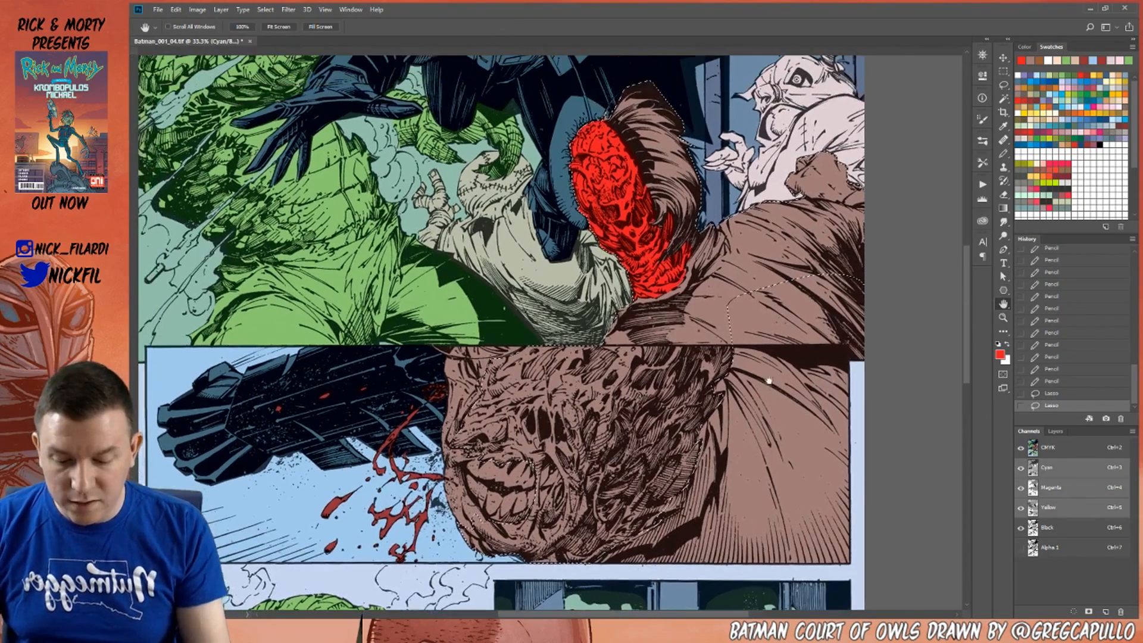
click(1005, 86)
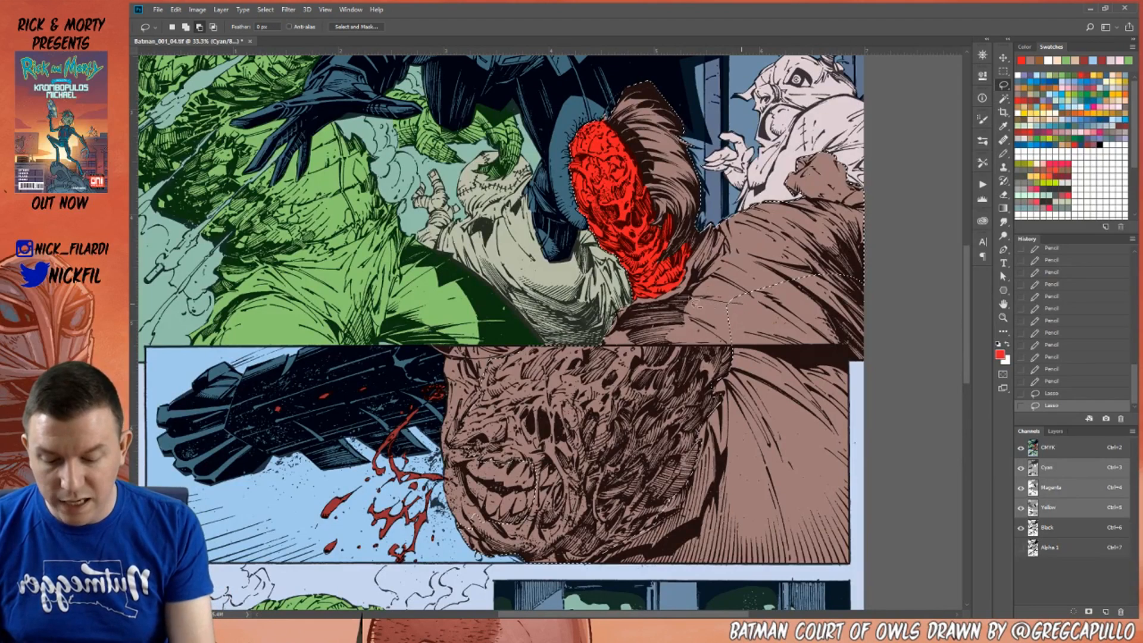
mouse_move(600, 346)
mouse_down()
mouse_move(768, 351)
mouse_move(807, 268)
mouse_up()
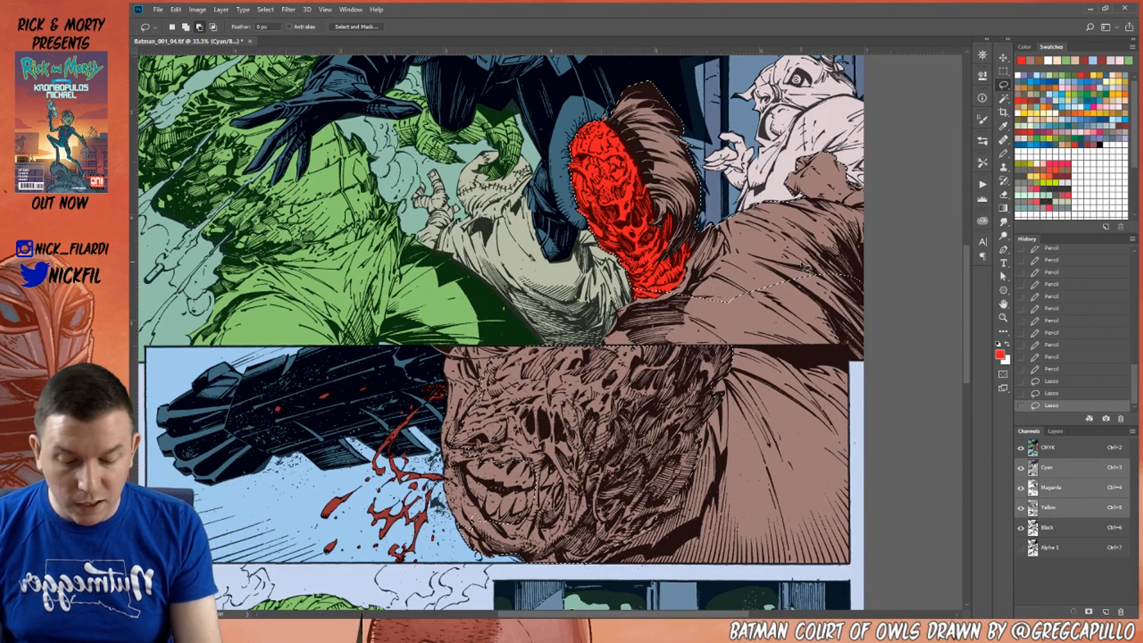
Paint the creature's large face in the second panel bright red with an enlarged Pencil brush, and deselect.
click(1004, 154)
key(bracketright)
key(bracketright)
key(bracketright)
key(bracketright)
key(bracketright)
key(bracketright)
key(bracketright)
key(bracketright)
key(bracketright)
key(bracketright)
key(bracketright)
drag(684, 418, 599, 514)
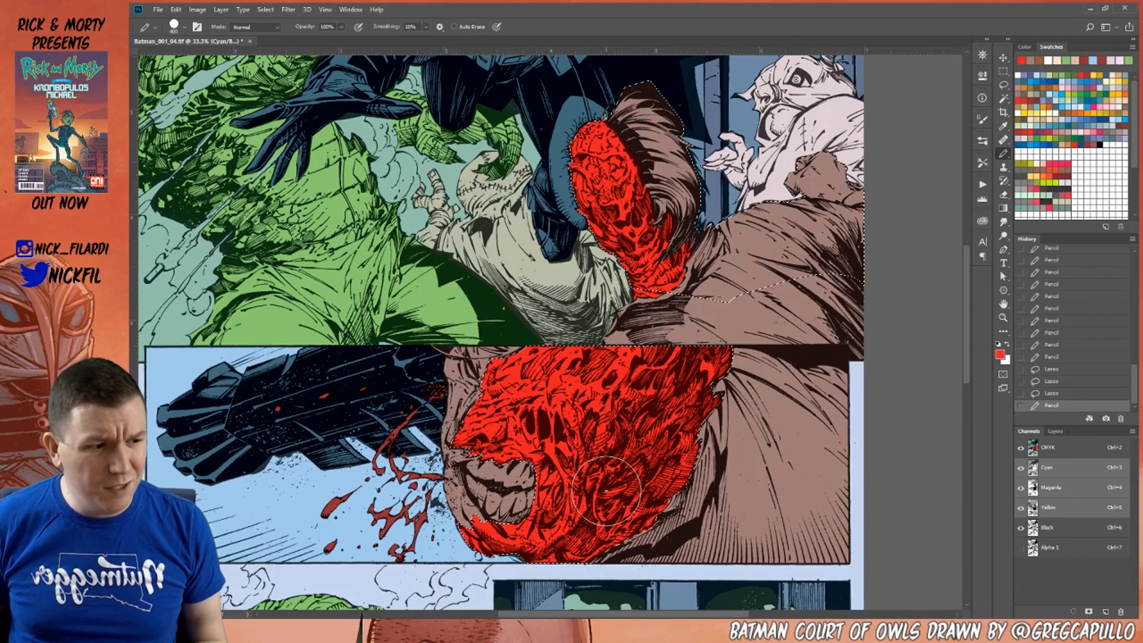
key(z)
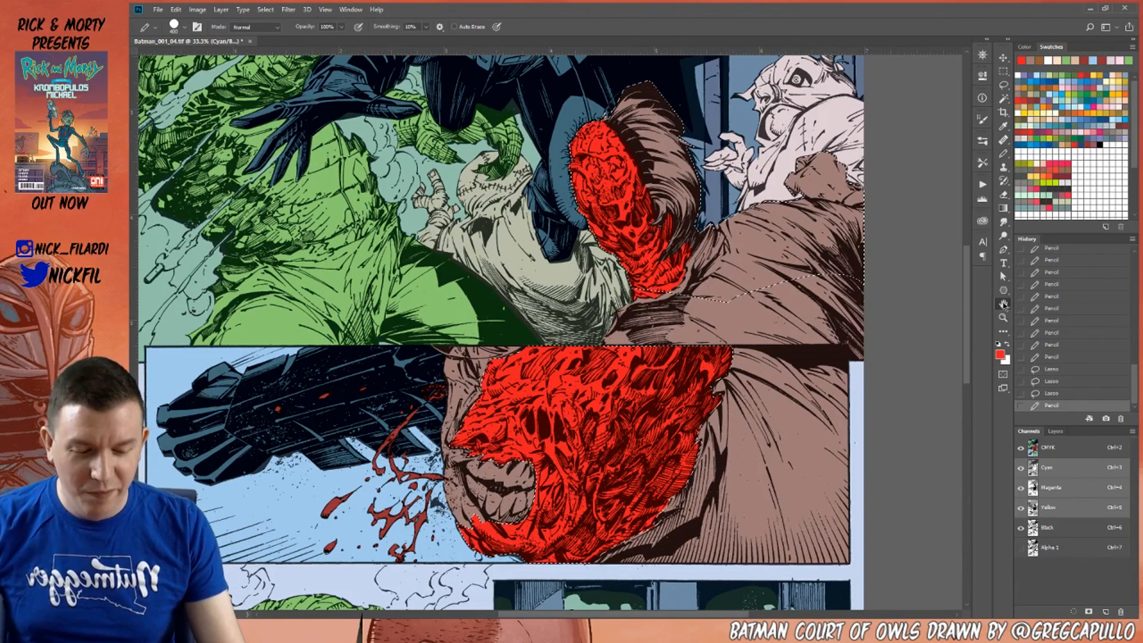
alt+click(869, 379)
key(ctrl+d)
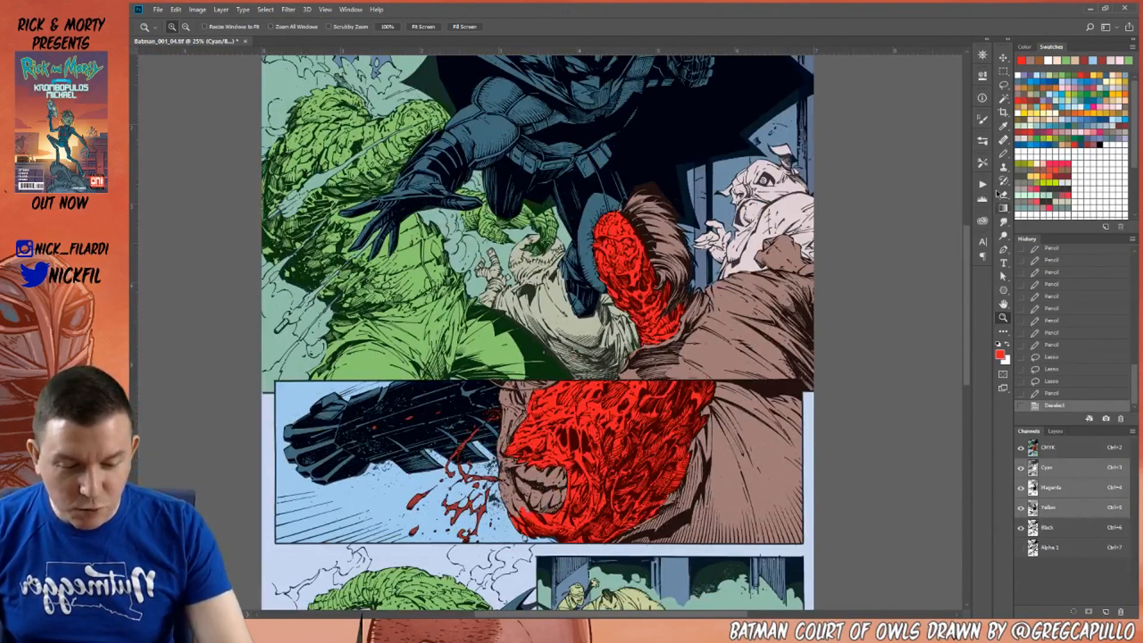
Select the remaining brown areas with the Magic Wand and paint the creature's hair in the top panel orange-brown with the Pencil at 50% opacity.
click(1003, 99)
click(763, 332)
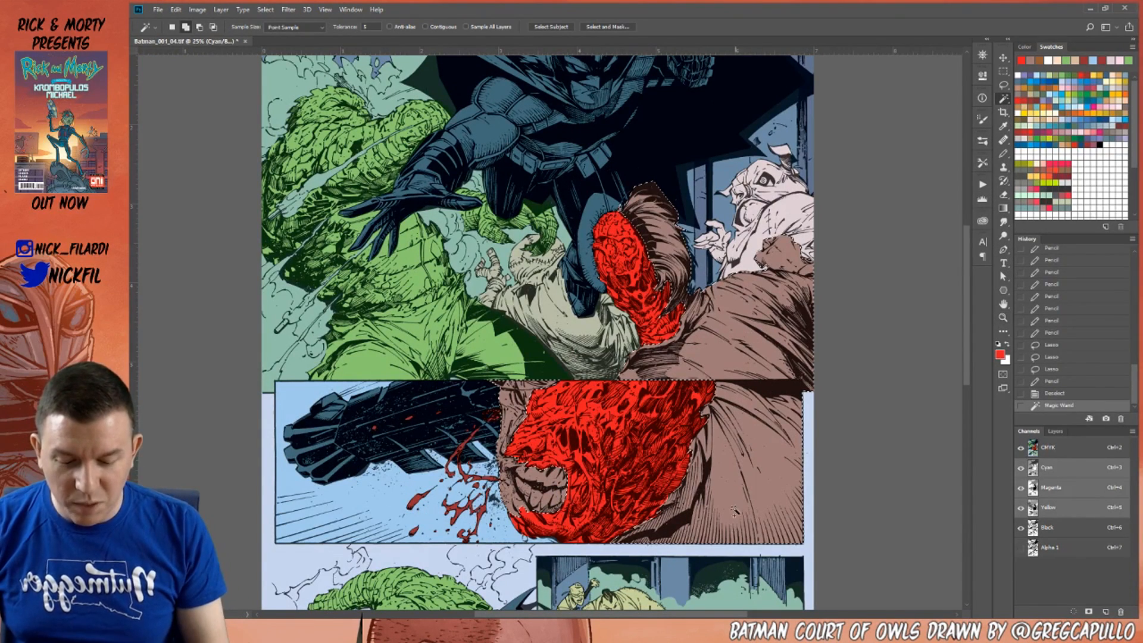
click(1047, 91)
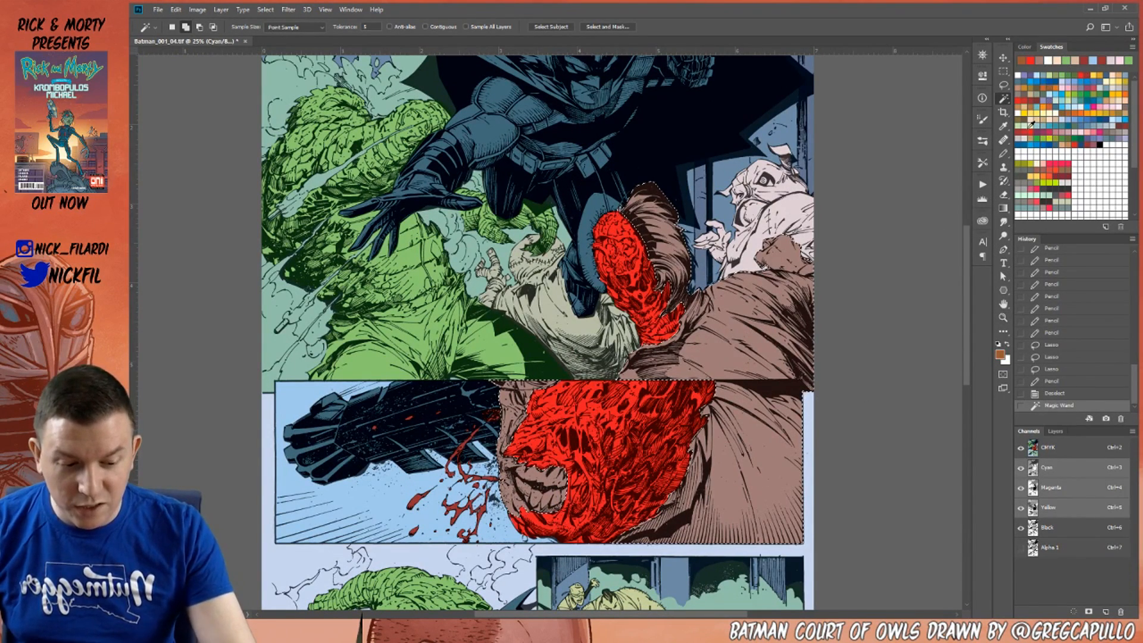
click(1003, 154)
key(5)
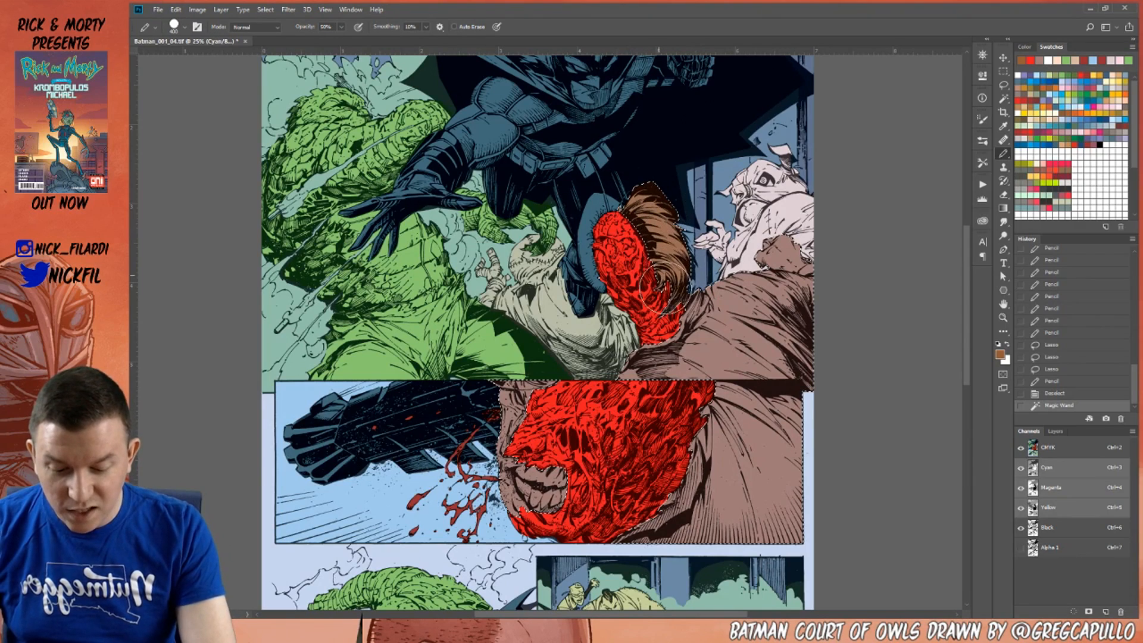
drag(660, 281, 608, 182)
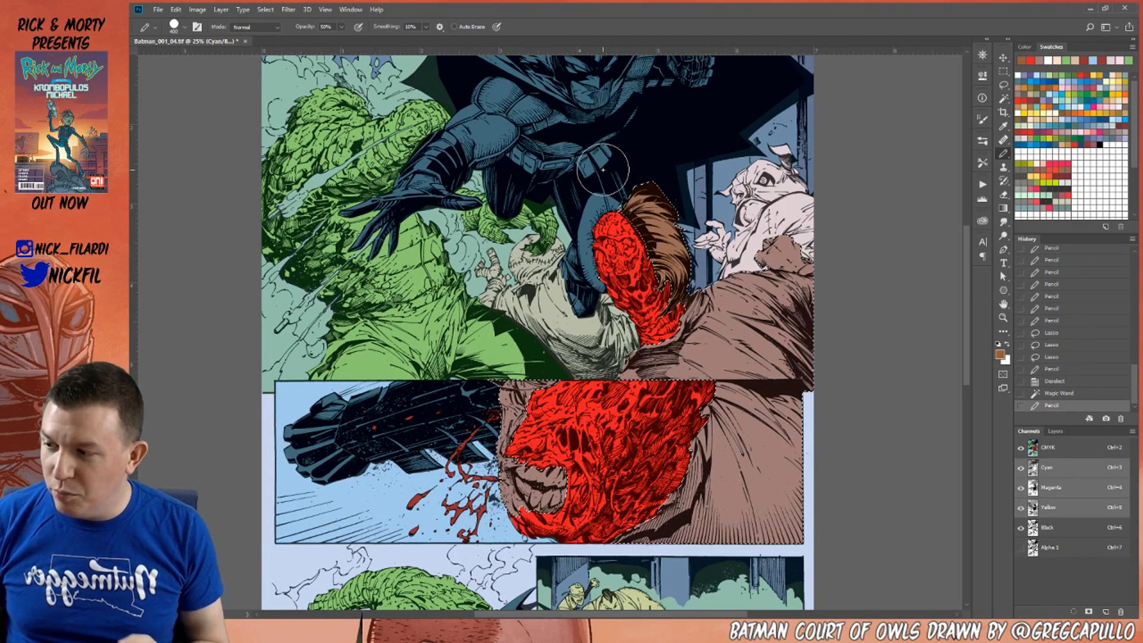
key(space)
drag(653, 447, 691, 424)
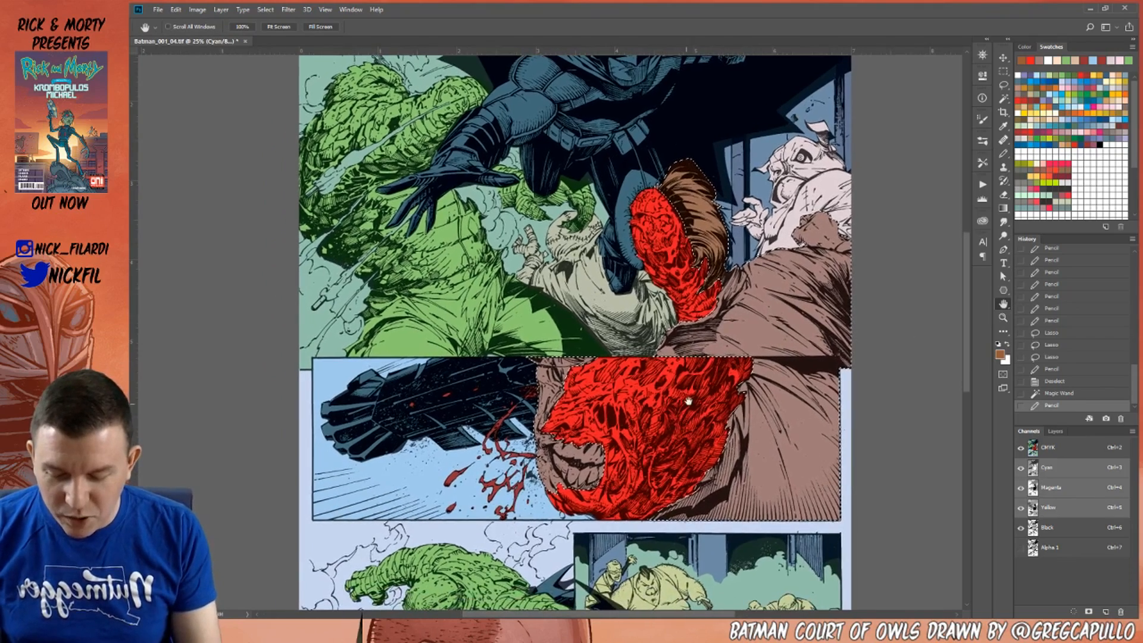
Dab sampled bright red onto the scarred villain's head in the upper panel and adjust the selection beside it with the Lasso.
click(1094, 70)
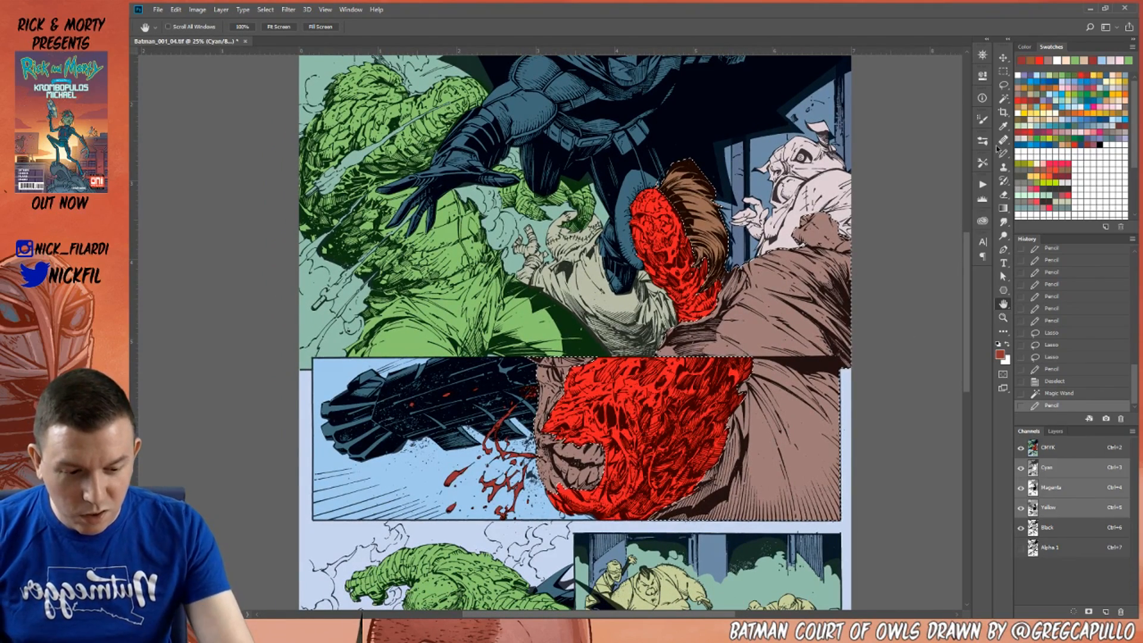
alt+click(653, 206)
click(661, 226)
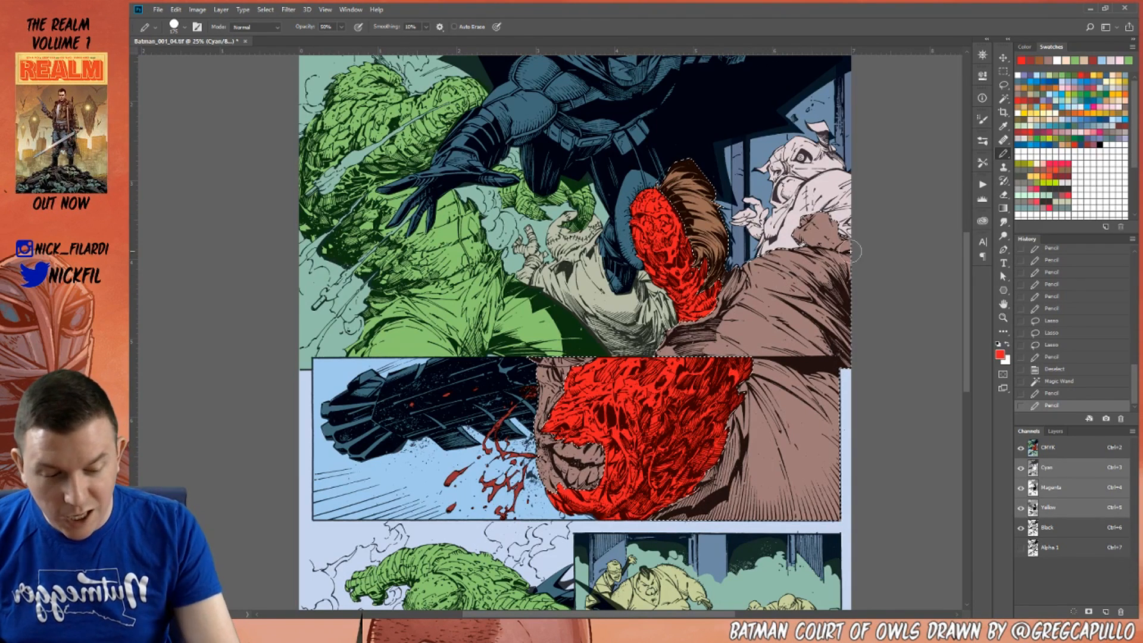
click(1004, 99)
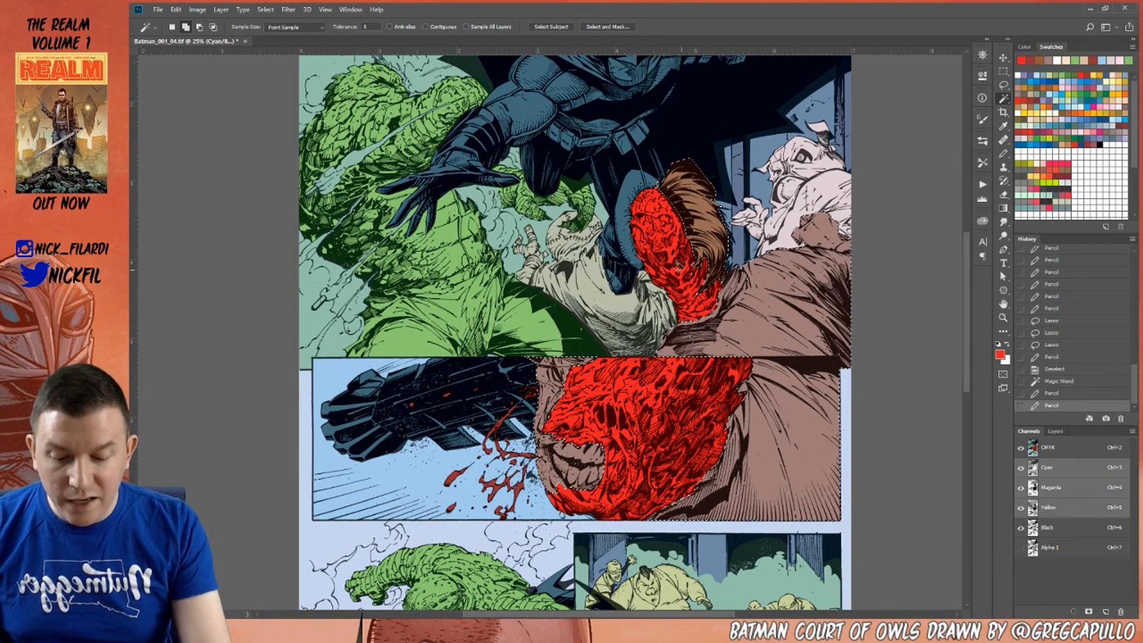
click(1003, 85)
drag(625, 203, 625, 200)
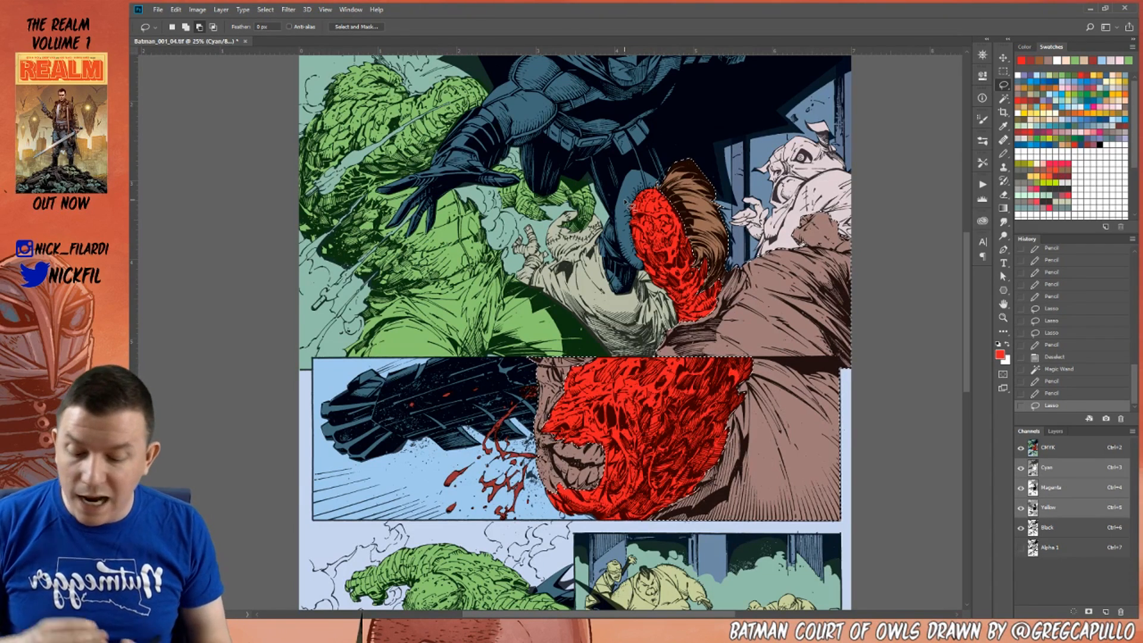
Paint the scarred villain's mouth in the close-up panel dark red with the Pencil at 100% opacity.
click(1003, 153)
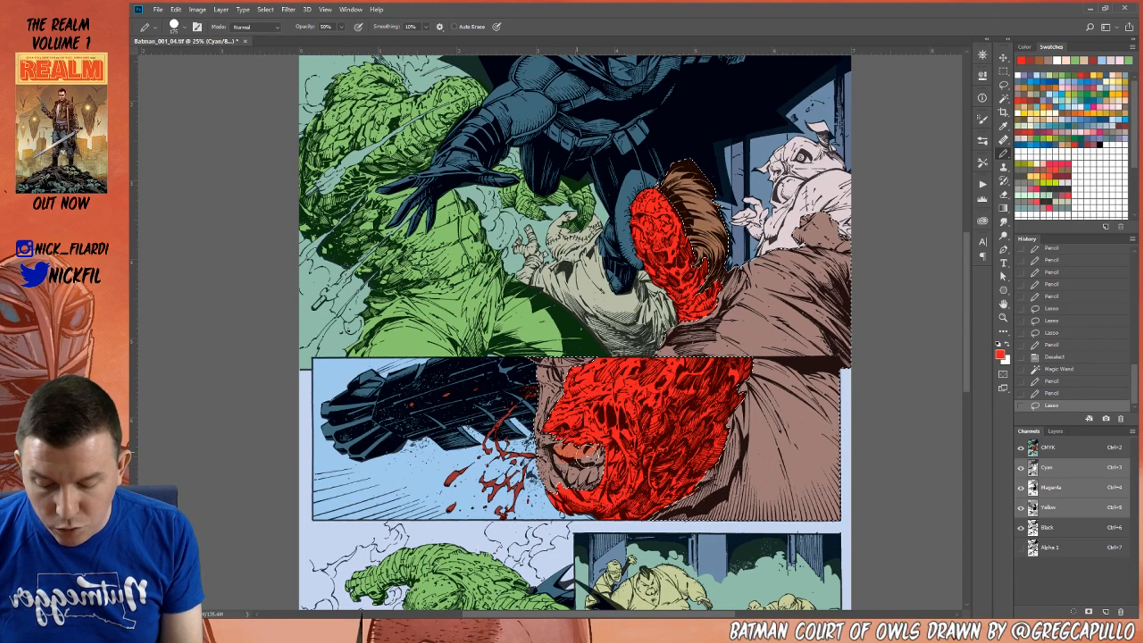
key(0)
drag(591, 454, 593, 448)
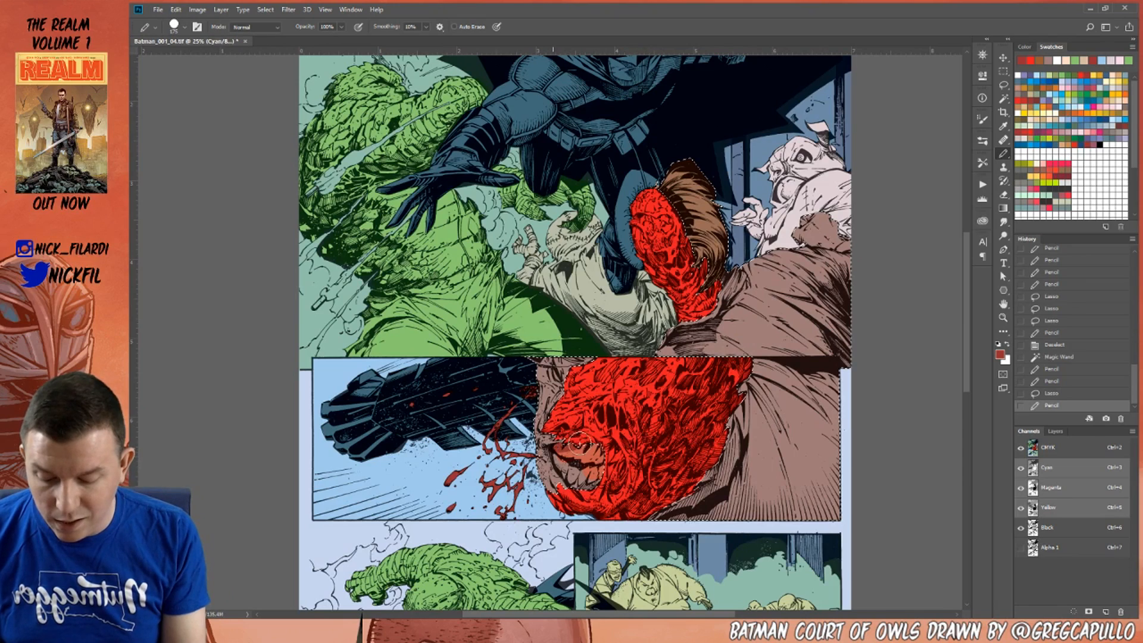
click(603, 468)
Paint the upper and lower teeth in the close-up mouth white with a smaller Pencil tip.
click(1078, 184)
click(1003, 317)
click(590, 464)
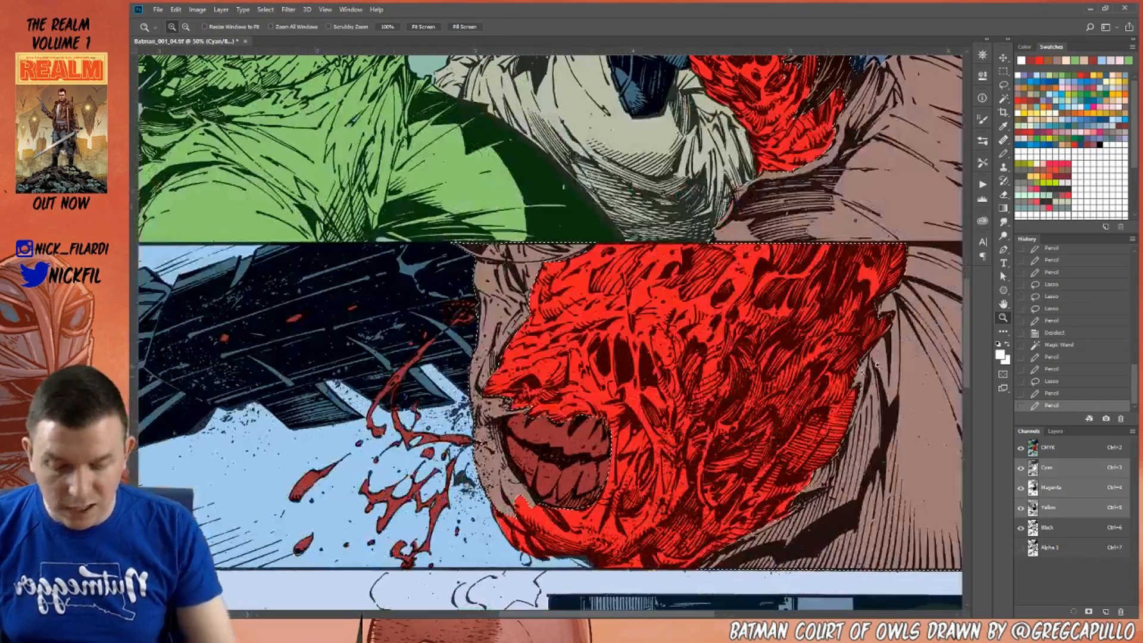
click(1003, 153)
key(bracketleft)
key(bracketleft)
key(bracketleft)
key(bracketleft)
key(bracketleft)
mouse_move(528, 421)
mouse_down()
mouse_move(573, 447)
mouse_move(600, 446)
mouse_up()
mouse_move(506, 458)
mouse_down()
mouse_move(530, 479)
mouse_move(536, 456)
mouse_move(551, 471)
mouse_up()
mouse_move(565, 471)
mouse_down()
mouse_move(568, 494)
mouse_move(562, 481)
mouse_move(585, 475)
mouse_move(586, 488)
mouse_move(569, 471)
mouse_move(603, 468)
mouse_move(589, 480)
mouse_move(600, 480)
mouse_move(613, 455)
mouse_up()
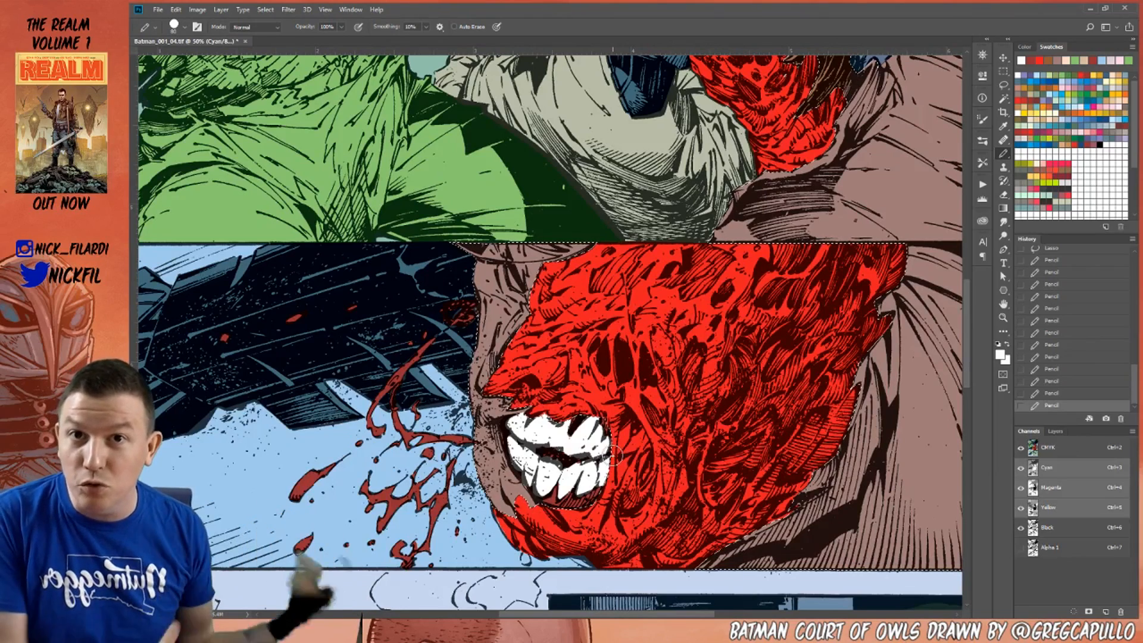
Clear the selection, extend the white teeth into the scarred cheek, and touch up the surrounding flesh with the sampled red.
key(ctrl+d)
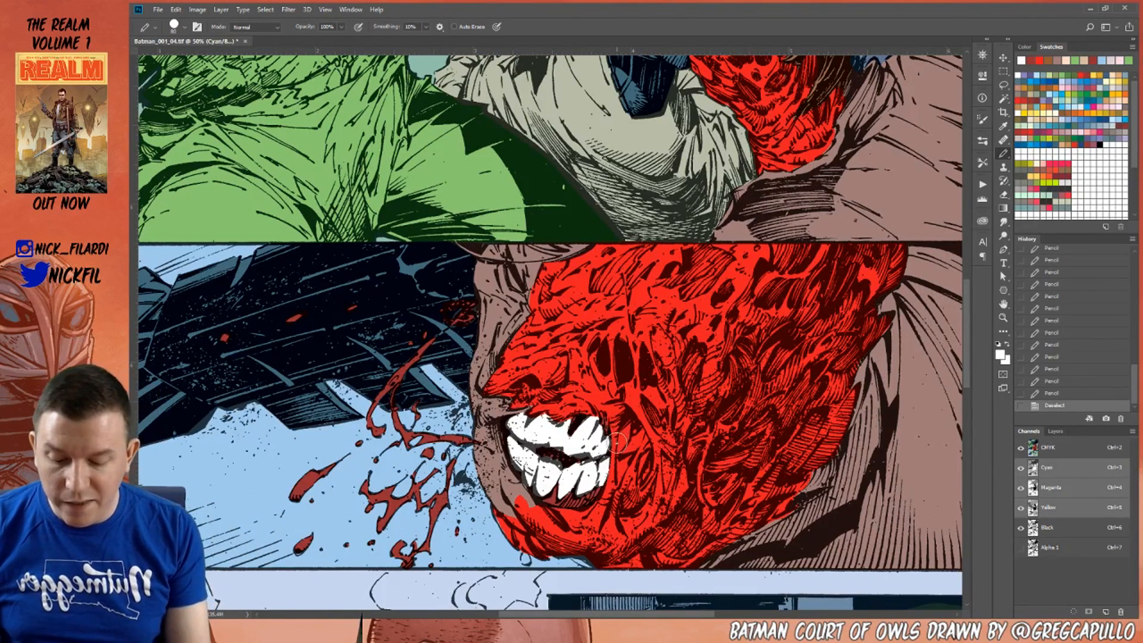
mouse_move(627, 425)
mouse_down()
mouse_move(630, 444)
mouse_move(645, 431)
mouse_up()
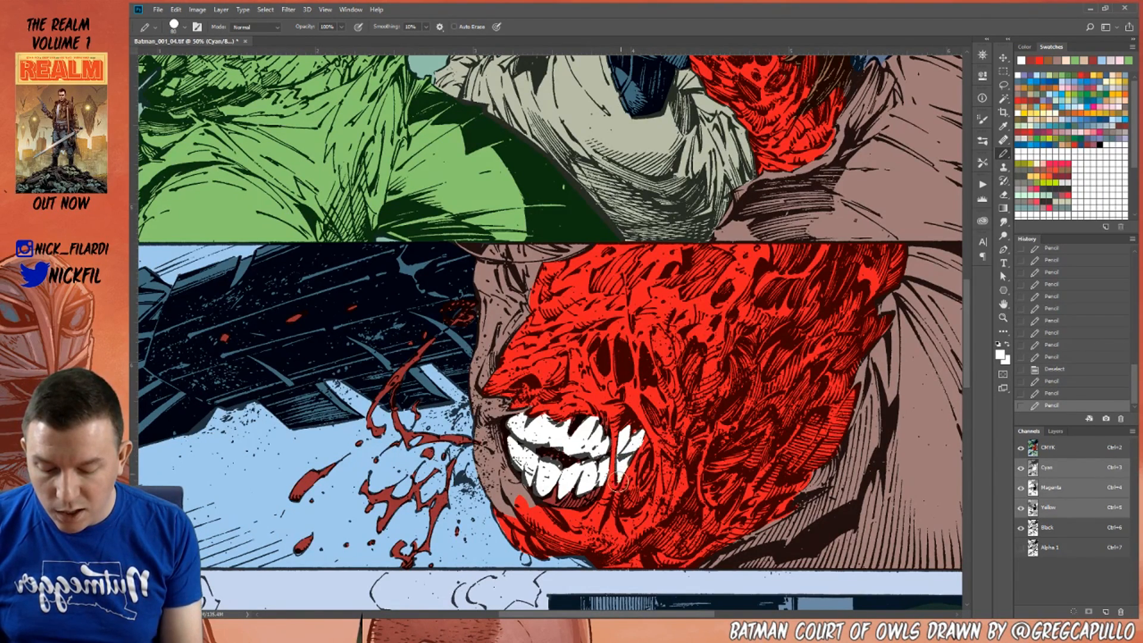
drag(646, 441, 652, 455)
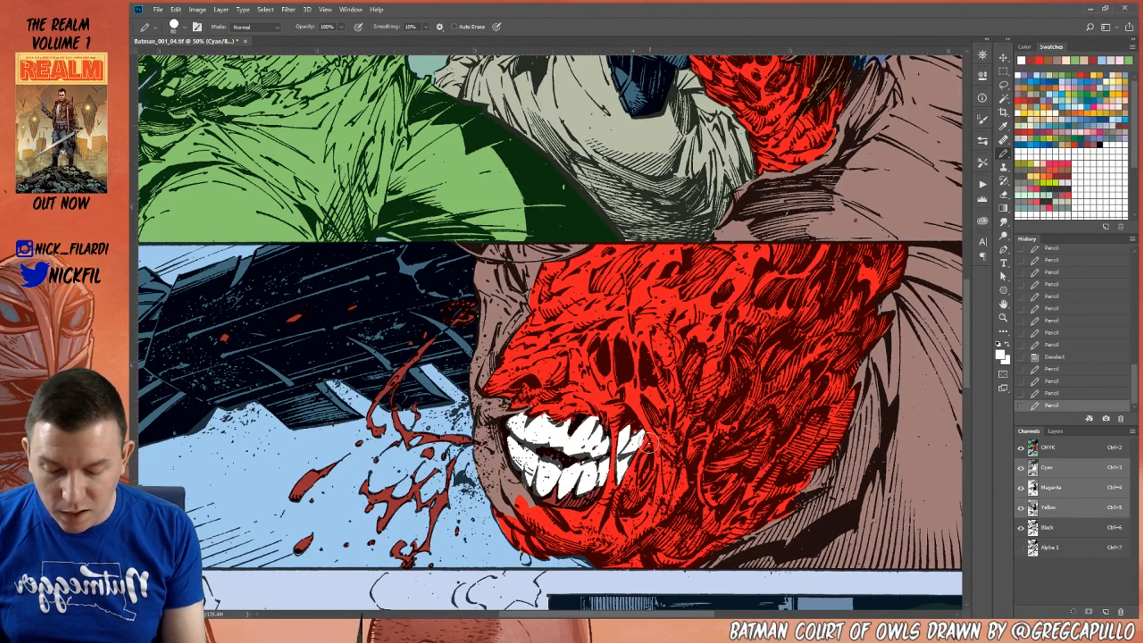
alt+click(644, 458)
mouse_move(644, 443)
mouse_down()
mouse_move(638, 458)
mouse_move(642, 409)
mouse_up()
Select the brown areas with the Magic Wand and paint the scarred villain's hand in the upper panel a light skin tone.
key(z)
alt+click(691, 477)
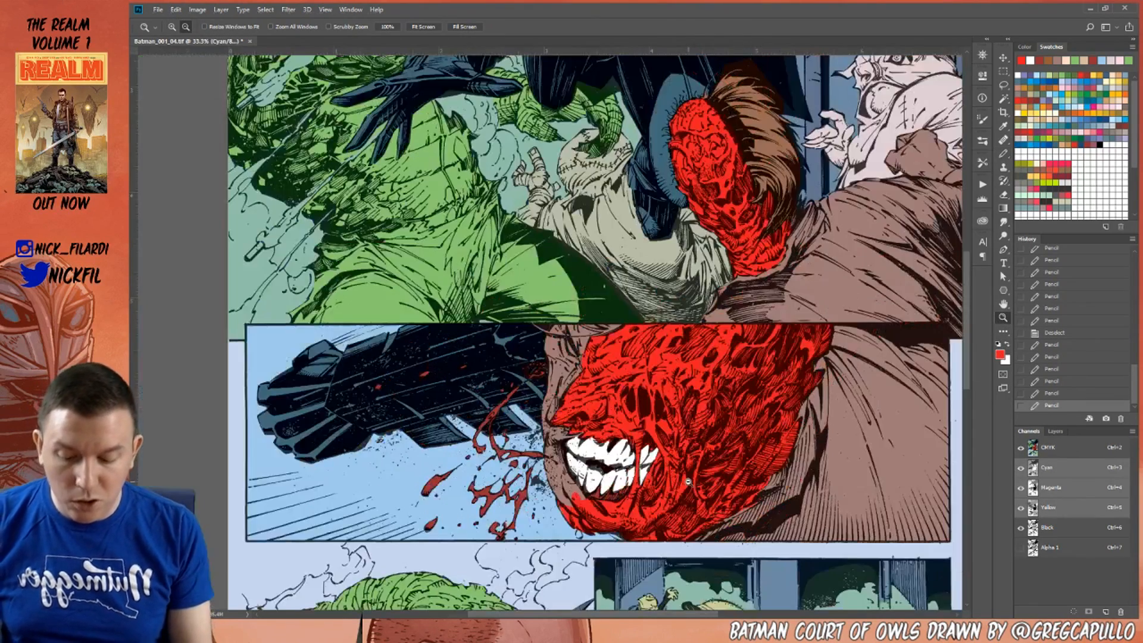
alt+click(691, 477)
click(1004, 99)
click(602, 384)
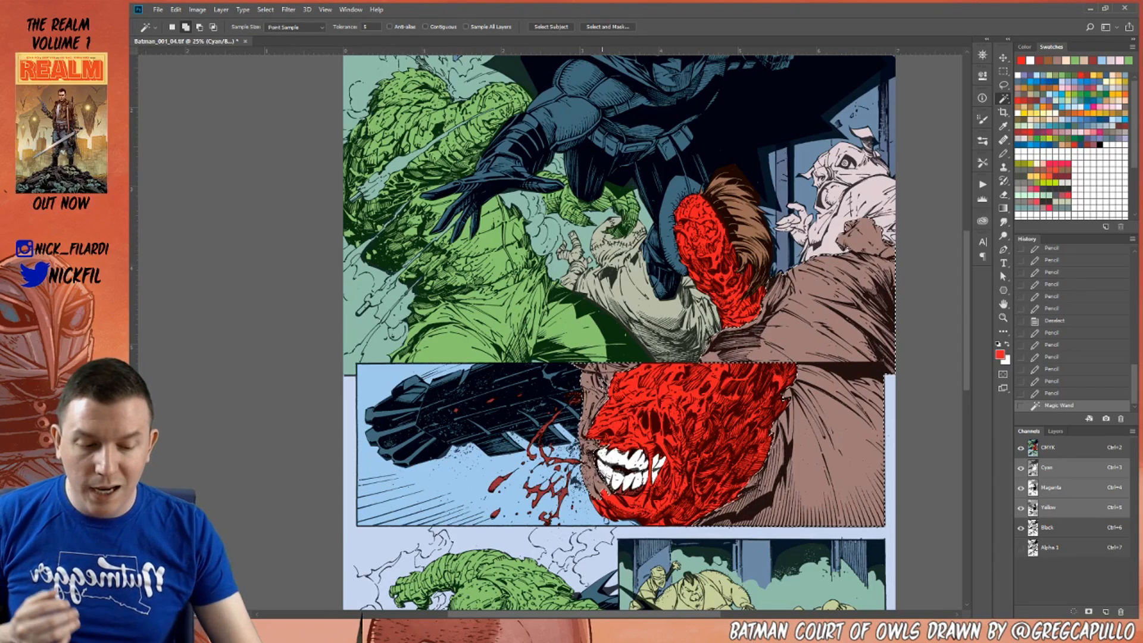
click(1053, 116)
click(1003, 153)
mouse_move(851, 237)
mouse_down()
mouse_move(871, 224)
mouse_move(854, 246)
mouse_move(892, 241)
mouse_move(873, 234)
mouse_move(866, 265)
mouse_up()
key(bracketright)
key(bracketright)
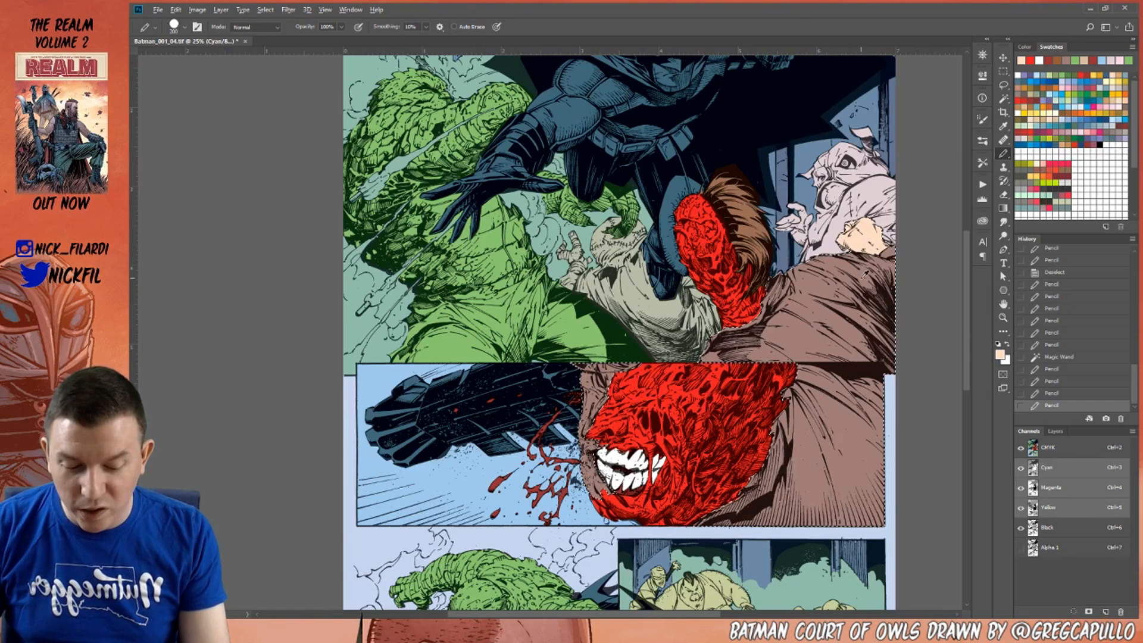
Touch up the sleeve below the hand with sampled brown and paint the close-up face's unscarred edge in the hand's skin tone.
alt+click(864, 262)
drag(863, 258, 874, 257)
alt+click(863, 238)
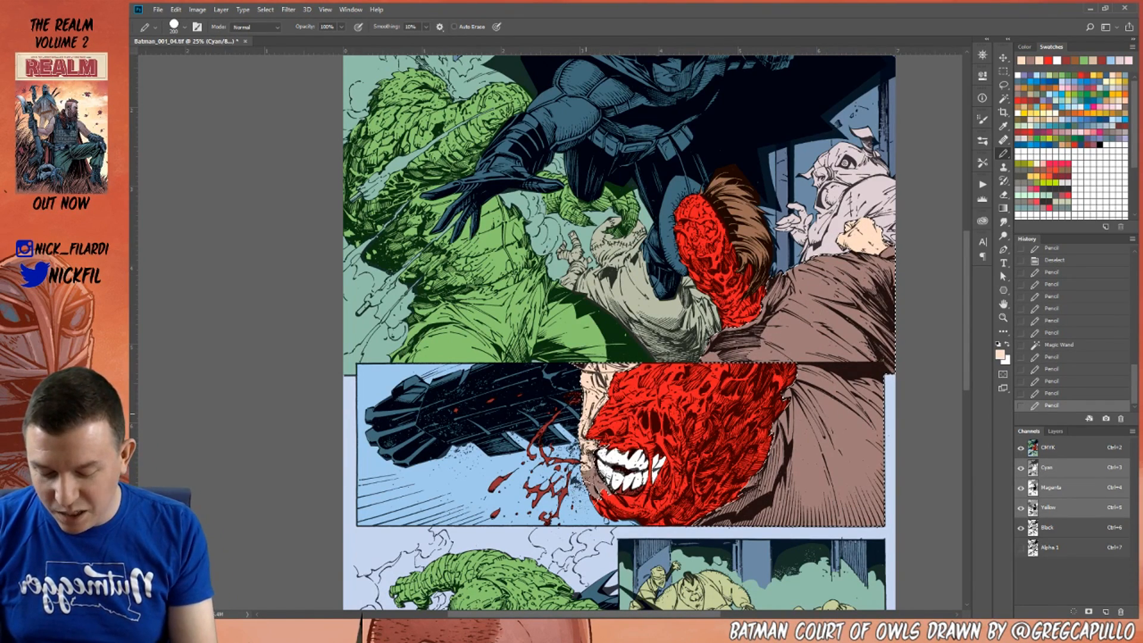
drag(600, 495, 597, 490)
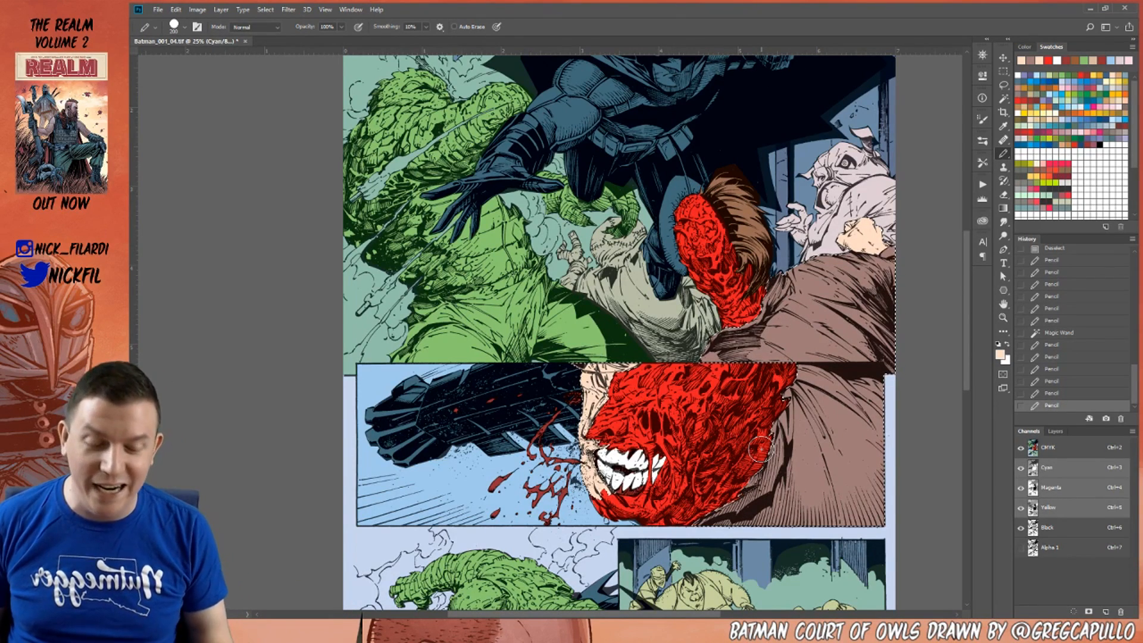
Select the villain's brown suit in both panels, lighten it to off-white with three faded white fills, and clear the selection.
key(h)
drag(759, 449, 665, 462)
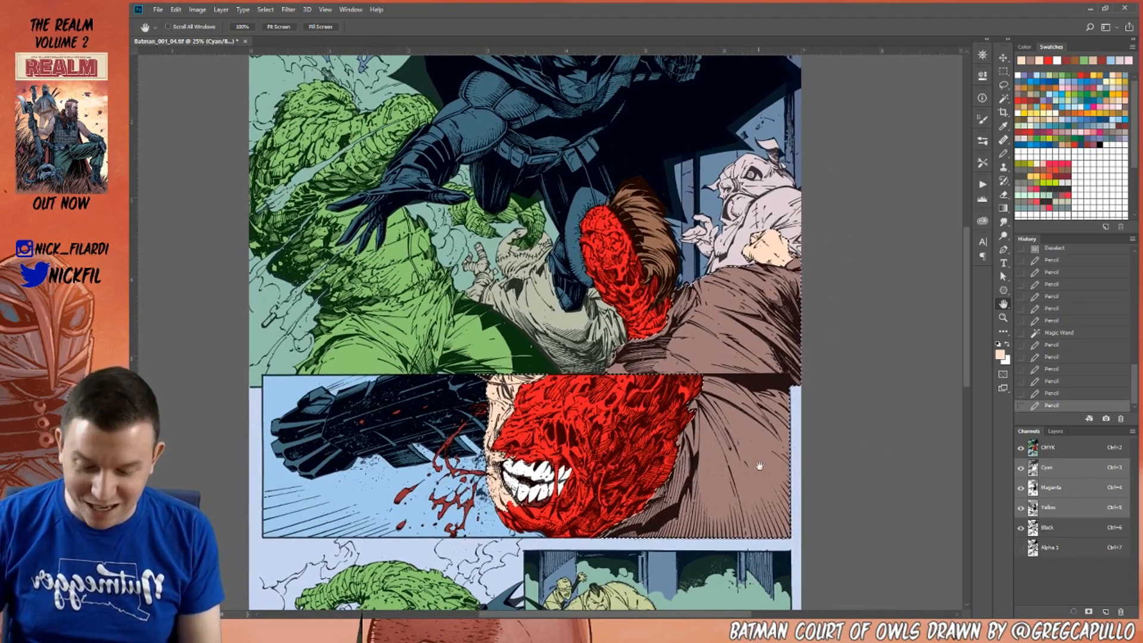
key(ctrl+d)
click(1005, 101)
click(744, 422)
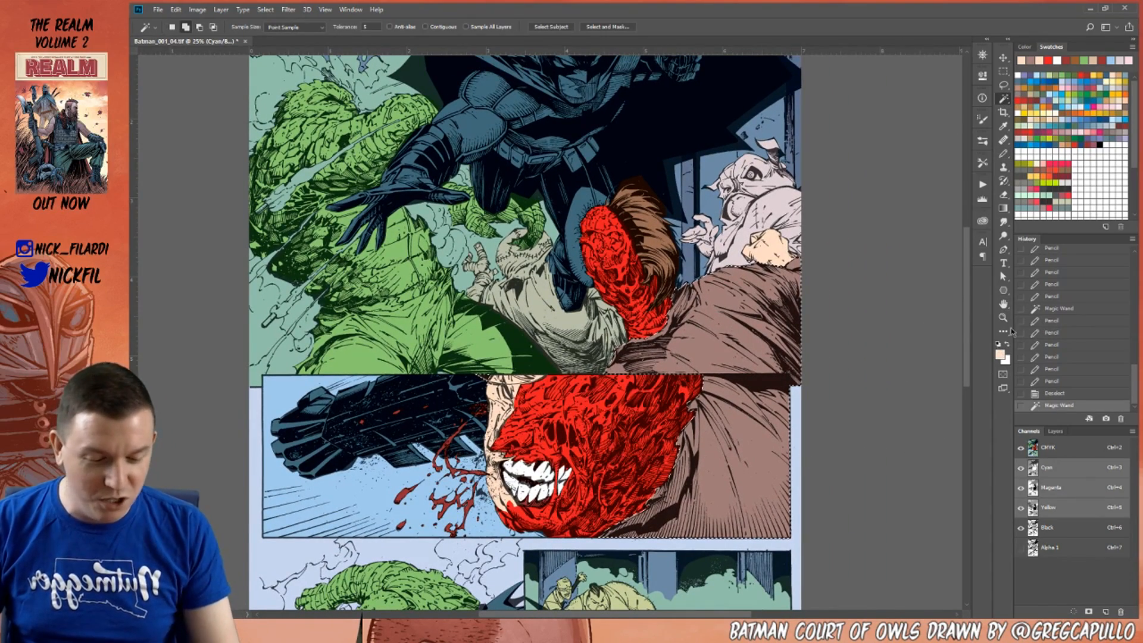
key(z)
alt+click(798, 417)
click(1083, 171)
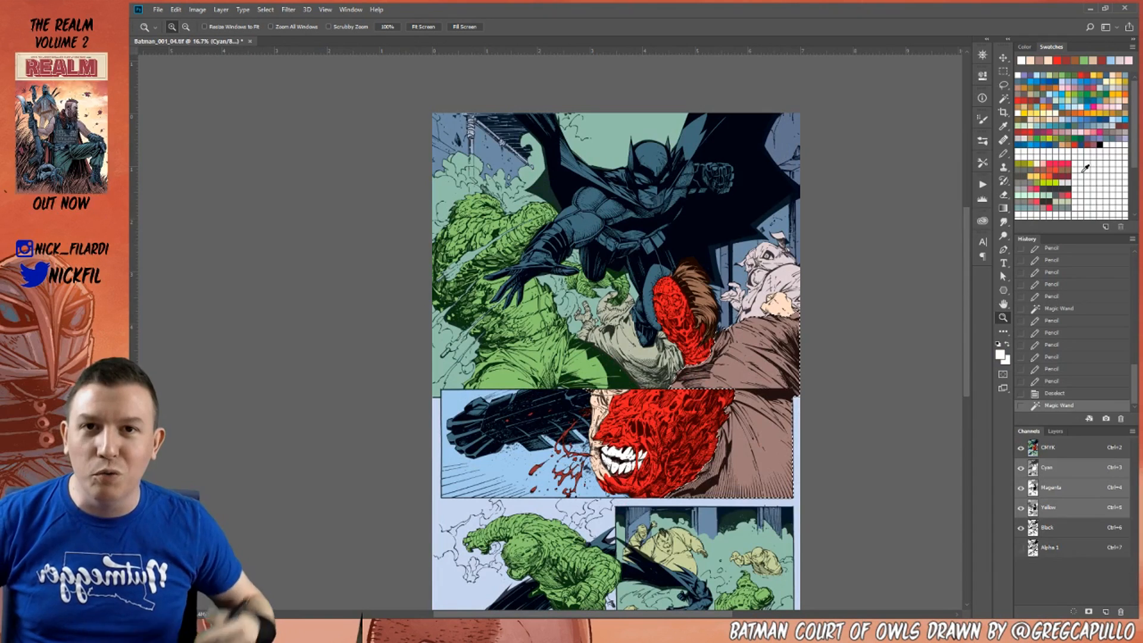
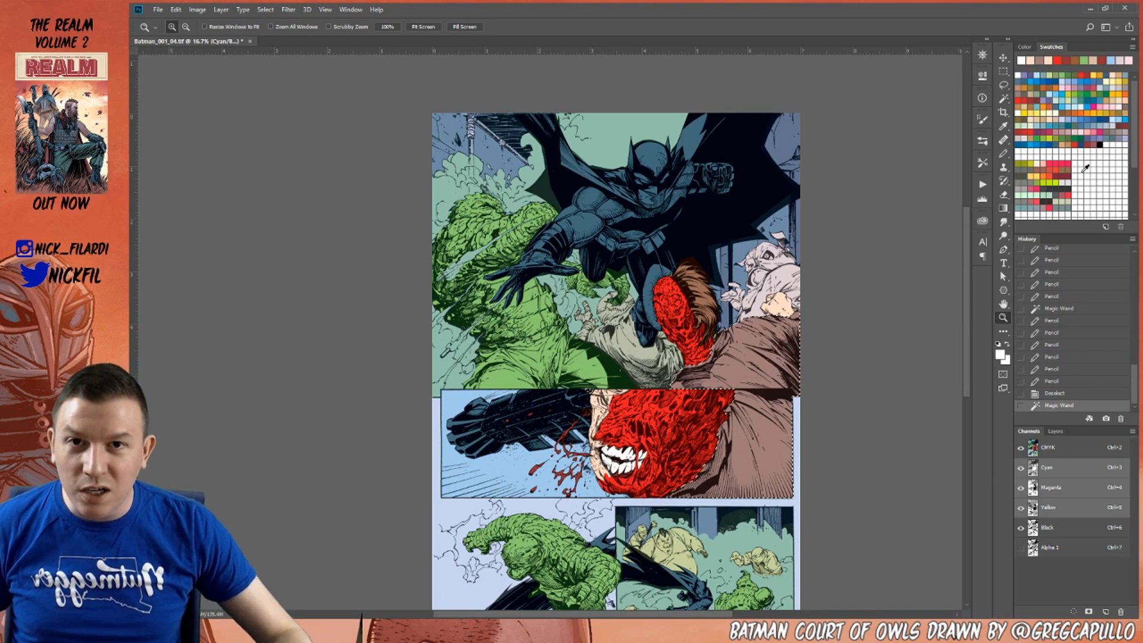
key(F2)
key(F2)
key(F2)
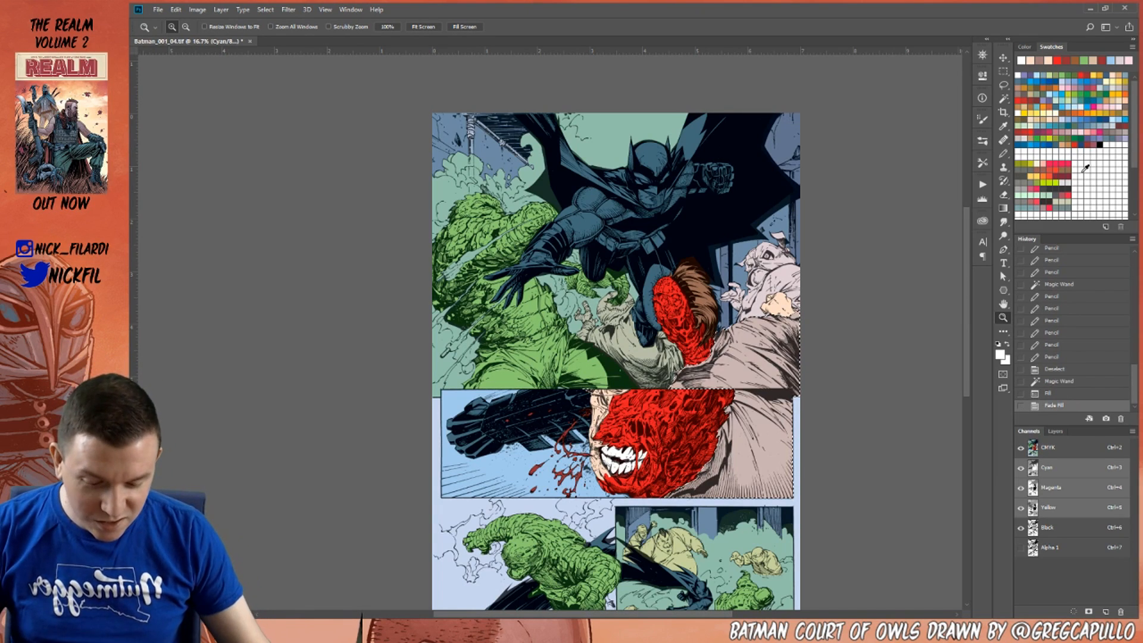
key(ctrl+d)
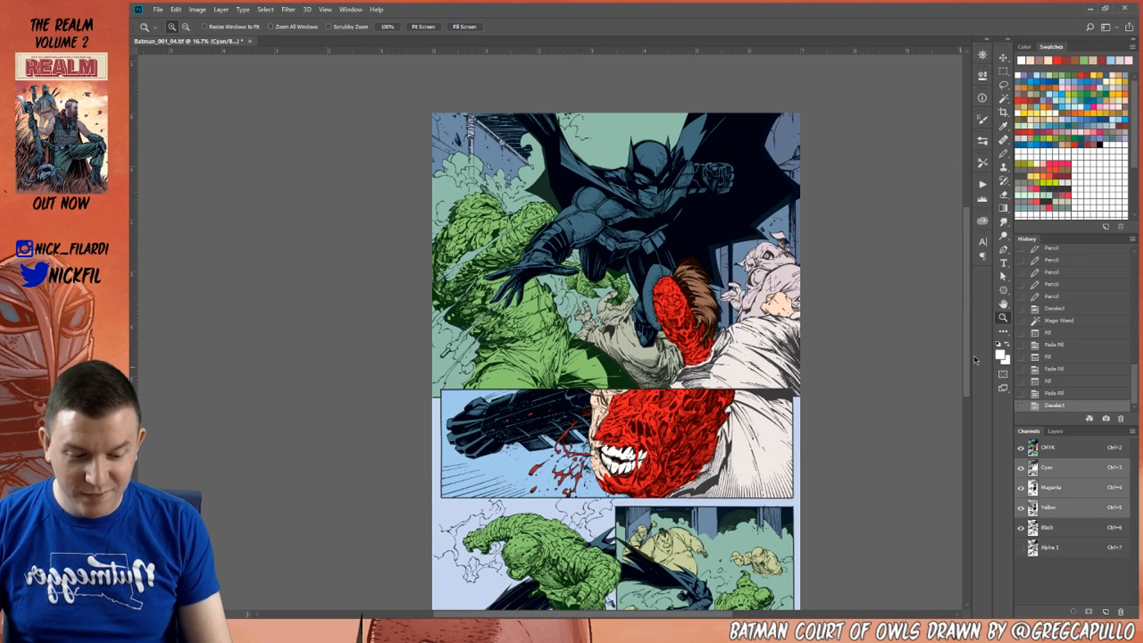
Select the pale mauve of the pig-masked figure and paint its raised hand with the skin tone sampled from the neighbouring hand.
click(1004, 304)
drag(807, 388, 759, 464)
click(1004, 99)
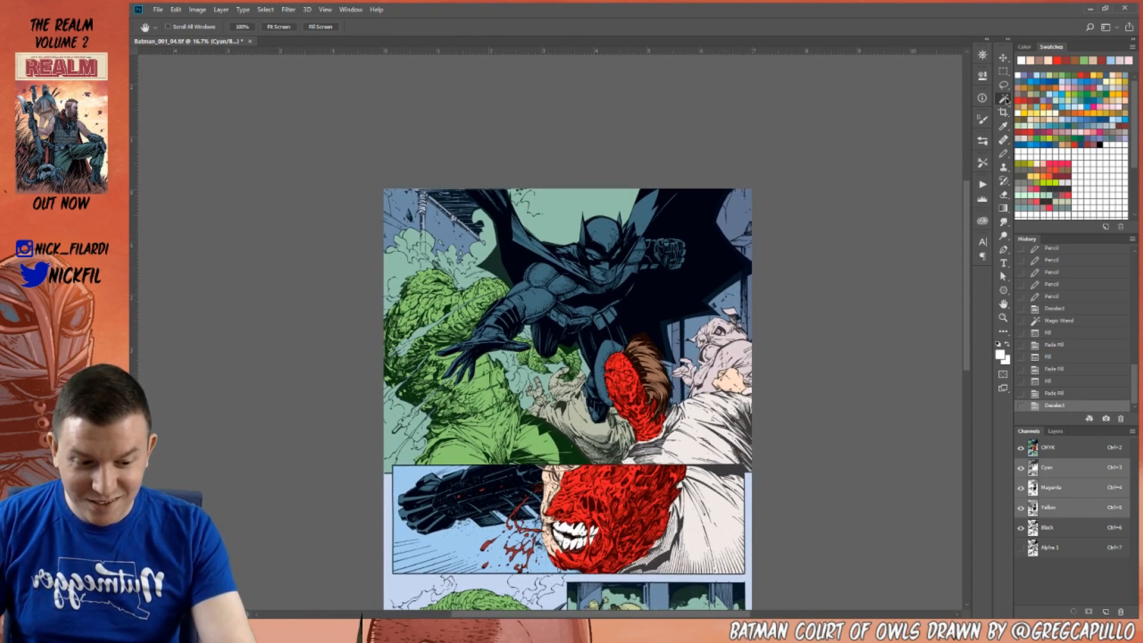
click(738, 348)
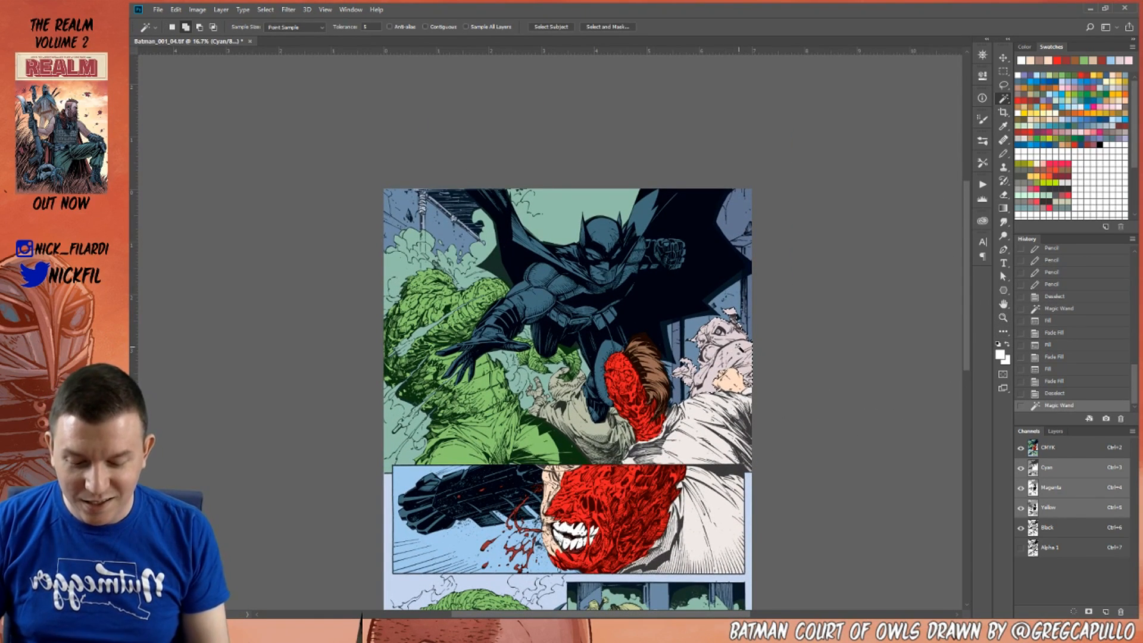
click(1003, 318)
click(791, 377)
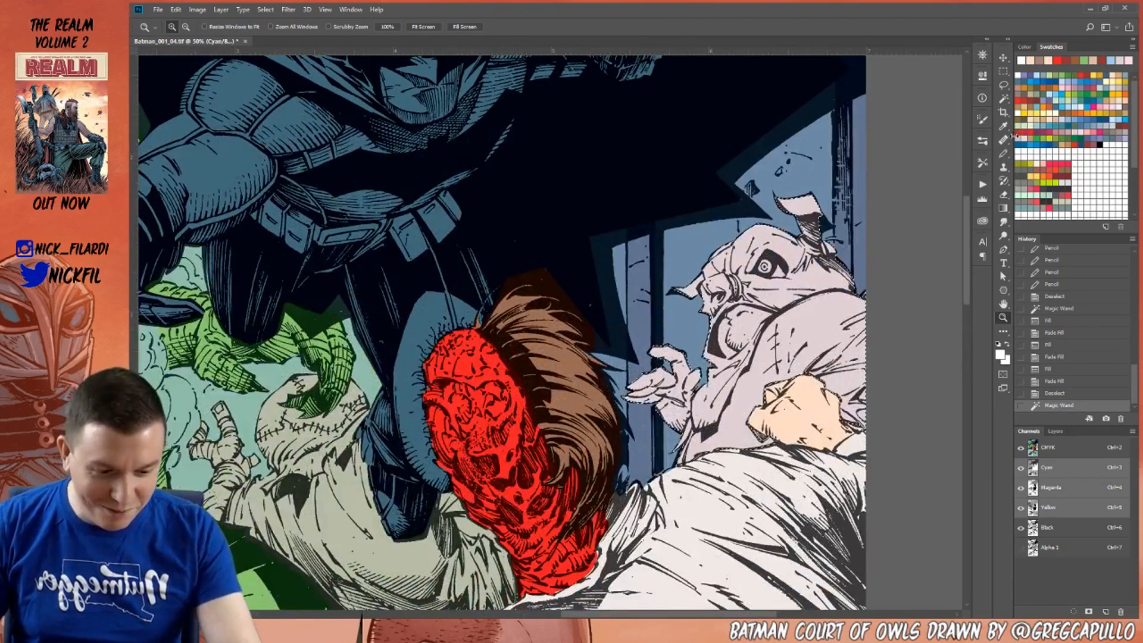
key(b)
alt+click(814, 400)
mouse_move(654, 334)
mouse_down()
mouse_move(657, 369)
mouse_move(673, 363)
mouse_up()
key(bracketleft)
key(bracketleft)
key(bracketleft)
key(bracketleft)
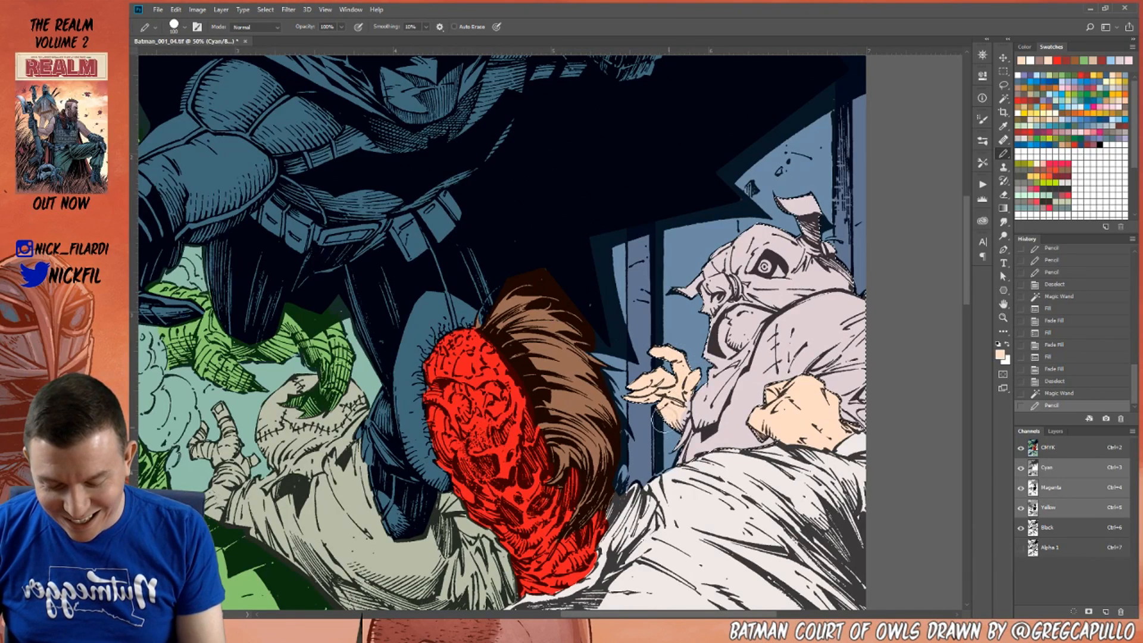
mouse_move(684, 411)
mouse_down()
mouse_move(650, 407)
mouse_move(684, 419)
mouse_up()
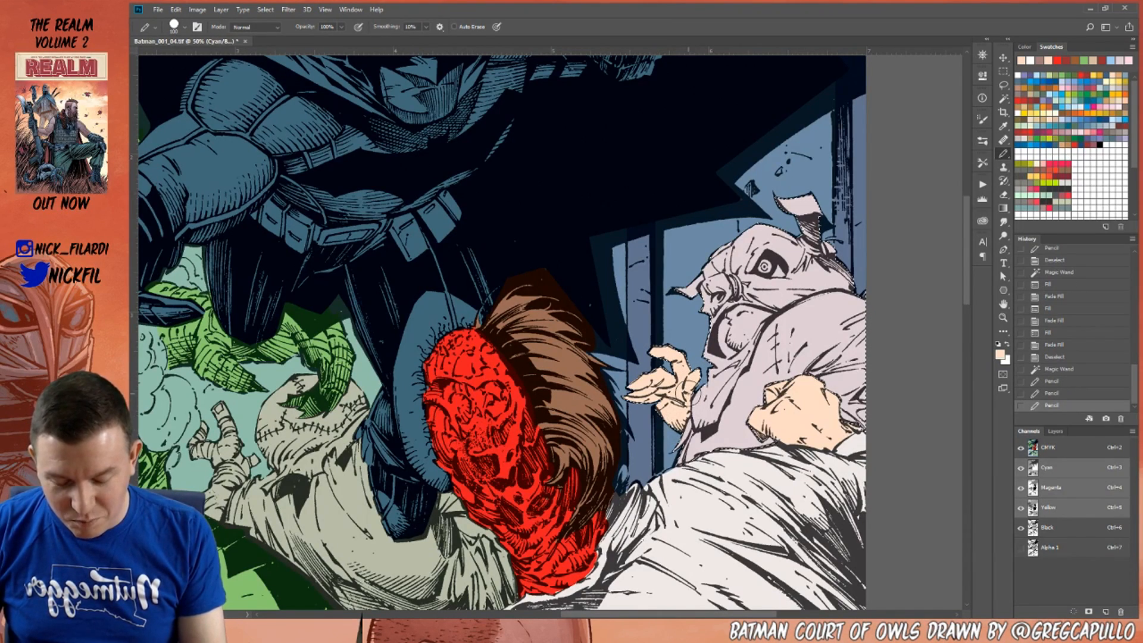
Paint the pig-masked figure's exposed skin at the eye and mouth in the same skin tone, then clear the selection.
drag(771, 266, 775, 268)
mouse_move(743, 321)
mouse_down()
mouse_move(725, 336)
mouse_move(733, 354)
mouse_move(744, 333)
mouse_move(735, 349)
mouse_up()
key(ctrl+d)
Select the figure's remaining pale mauve area and paint the pig mask, including its ear and lower flap, pink.
click(1003, 98)
click(764, 241)
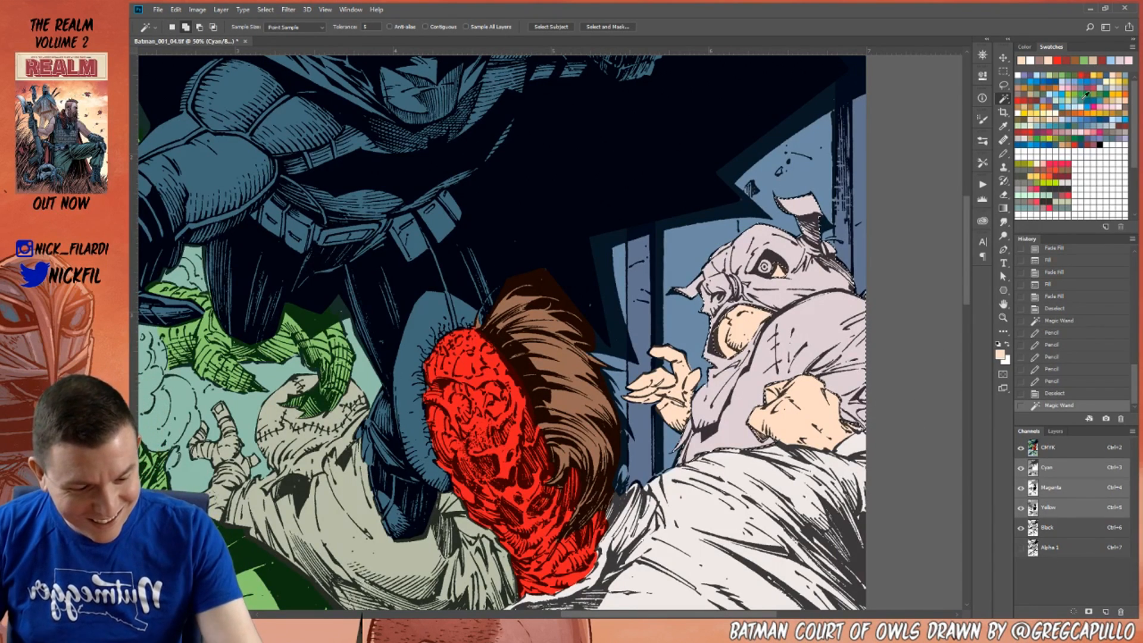
click(1086, 133)
click(1003, 154)
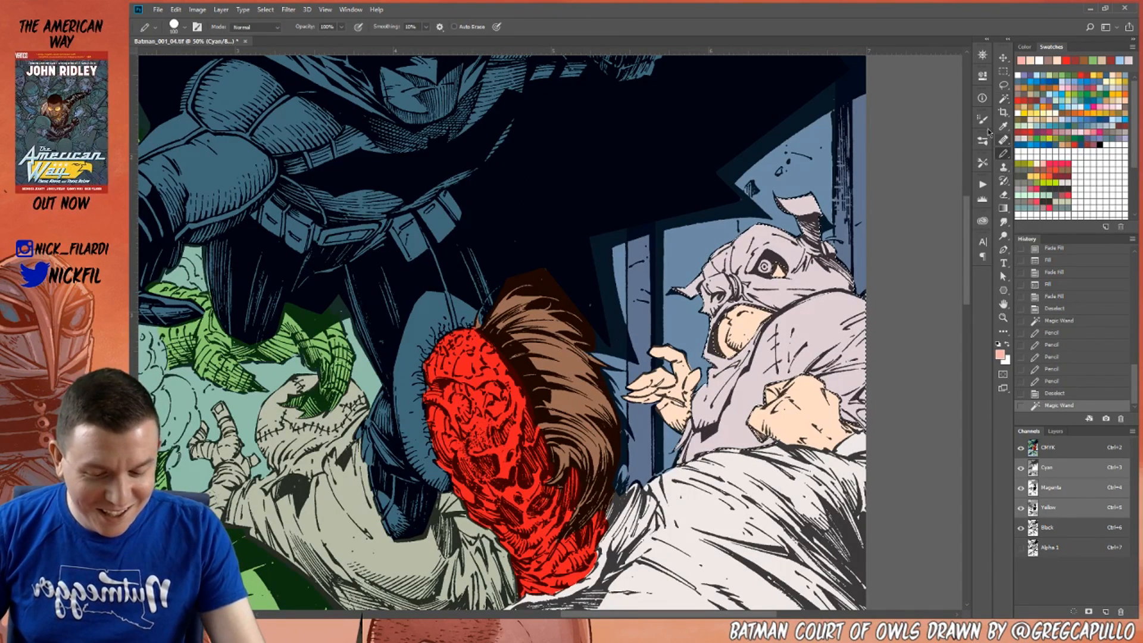
mouse_move(705, 274)
mouse_down()
mouse_move(782, 217)
mouse_move(723, 307)
mouse_move(763, 243)
mouse_move(814, 195)
mouse_move(805, 257)
mouse_move(774, 295)
mouse_move(841, 280)
mouse_move(822, 268)
mouse_up()
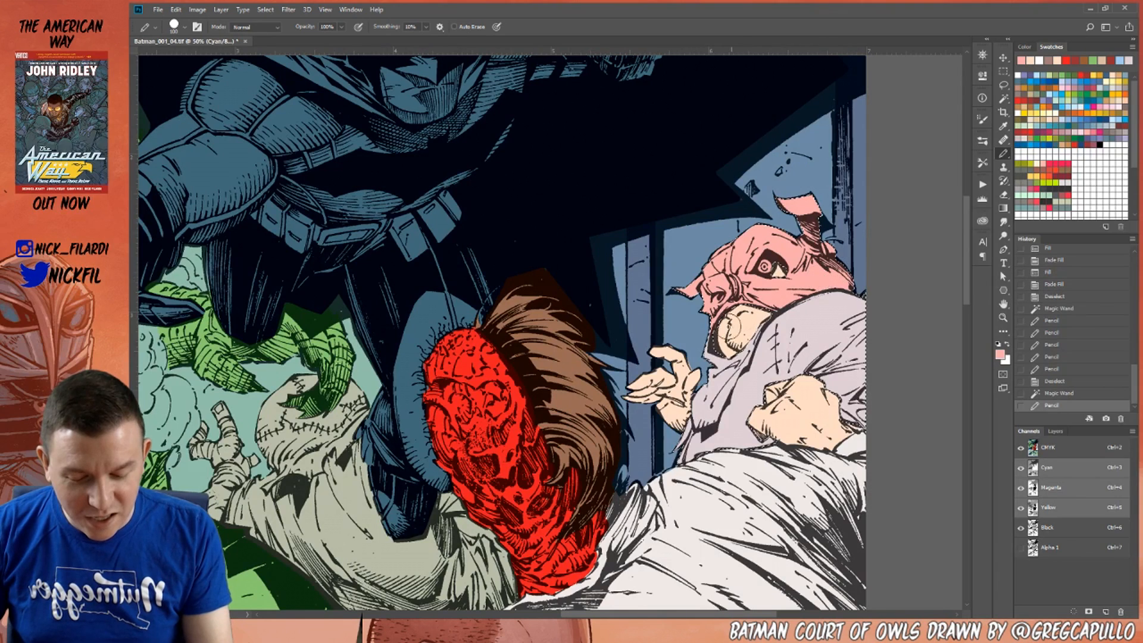
mouse_move(738, 326)
mouse_down()
mouse_move(720, 372)
mouse_move(749, 330)
mouse_up()
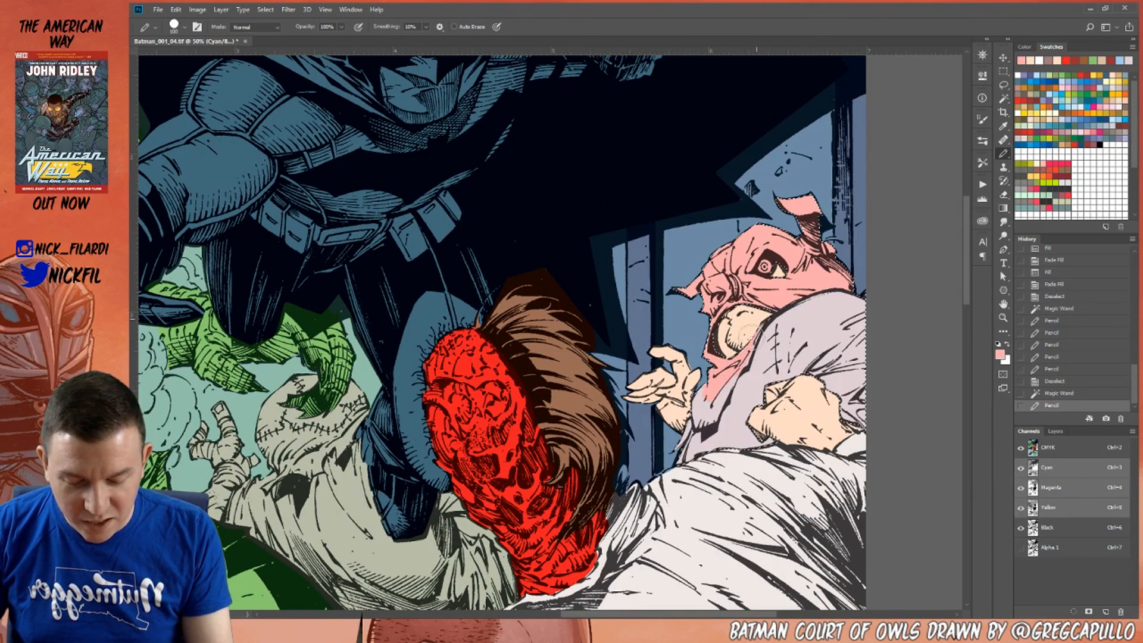
mouse_move(694, 406)
mouse_down()
mouse_move(702, 417)
mouse_move(716, 409)
mouse_move(709, 395)
mouse_move(687, 434)
mouse_move(708, 376)
mouse_up()
drag(759, 318, 713, 322)
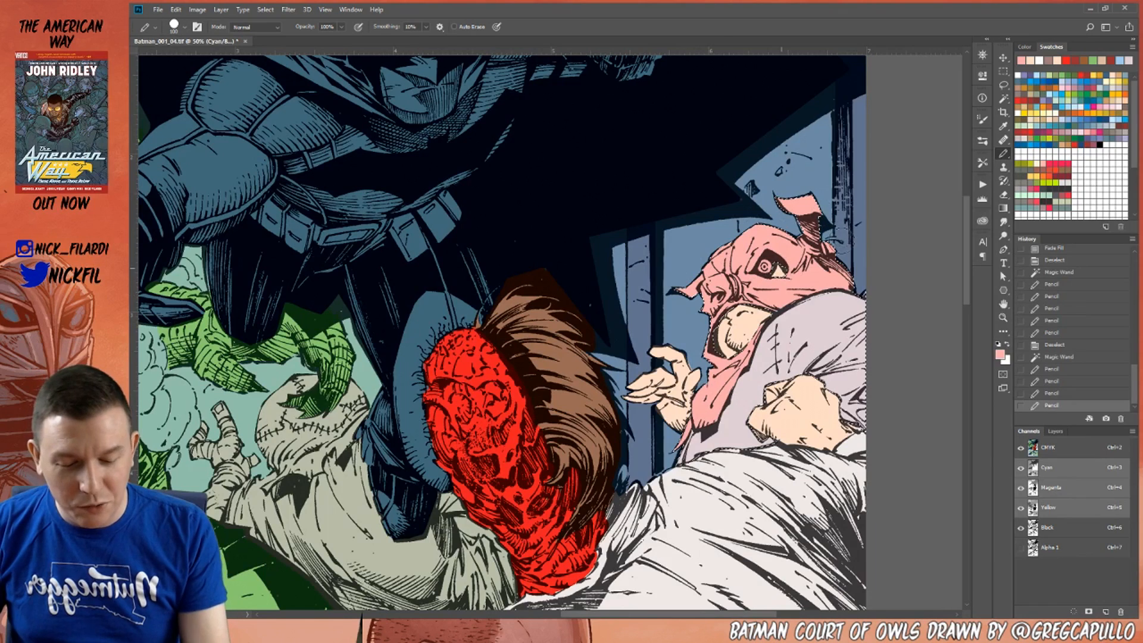
Select the pig-masked figure's pale mauve shirt and fill it with a faded light blue.
key(ctrl+d)
click(1004, 100)
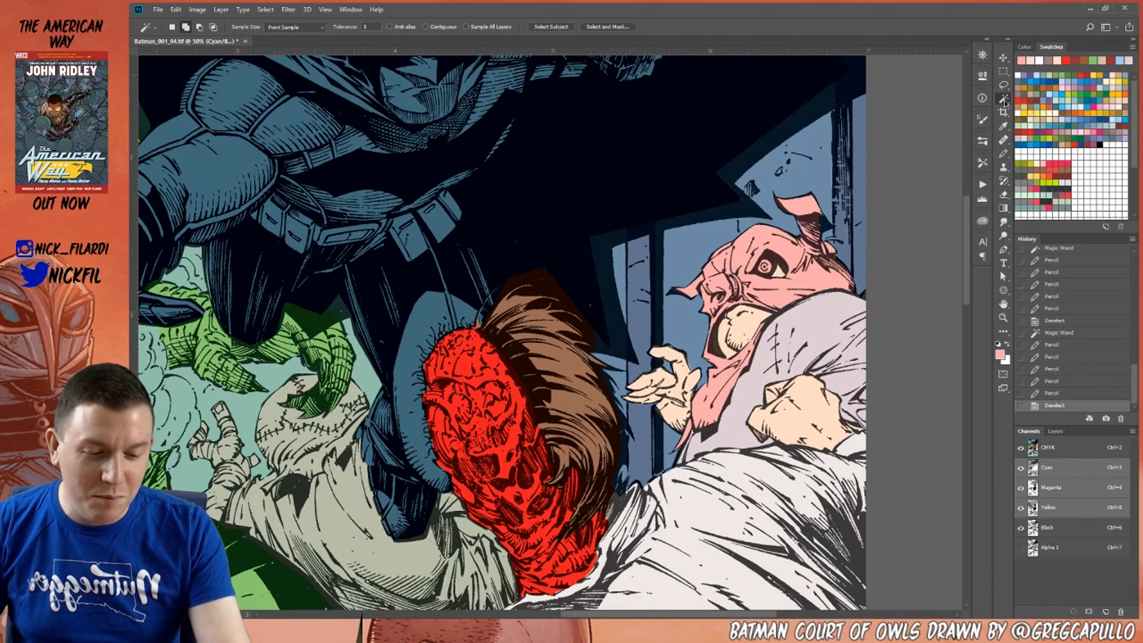
click(808, 338)
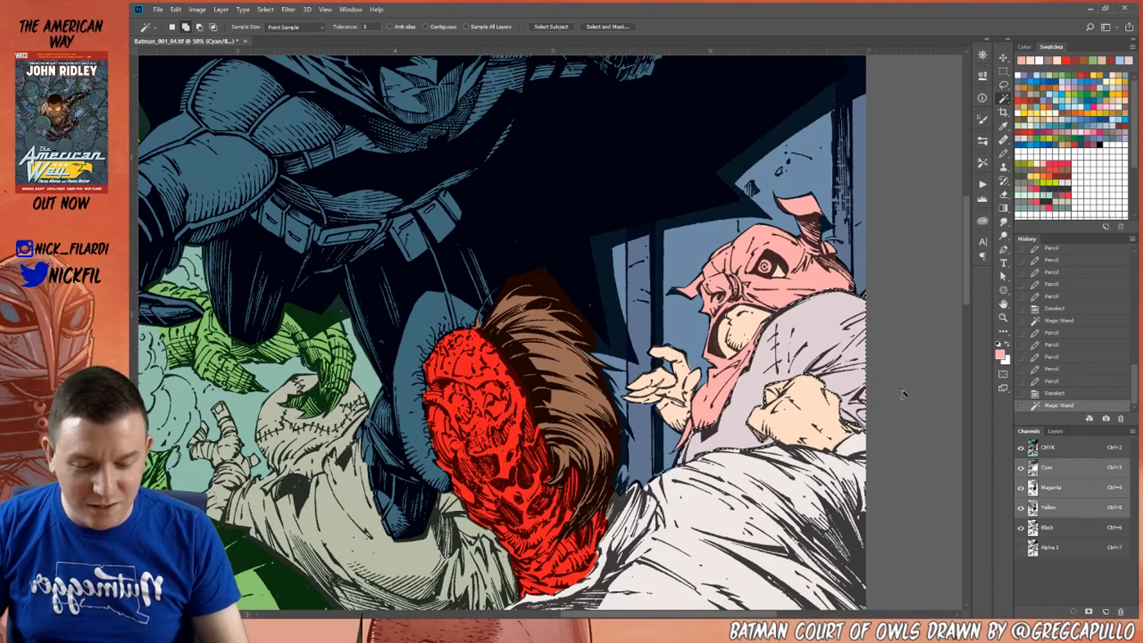
click(1073, 96)
key(alt+BackSpace)
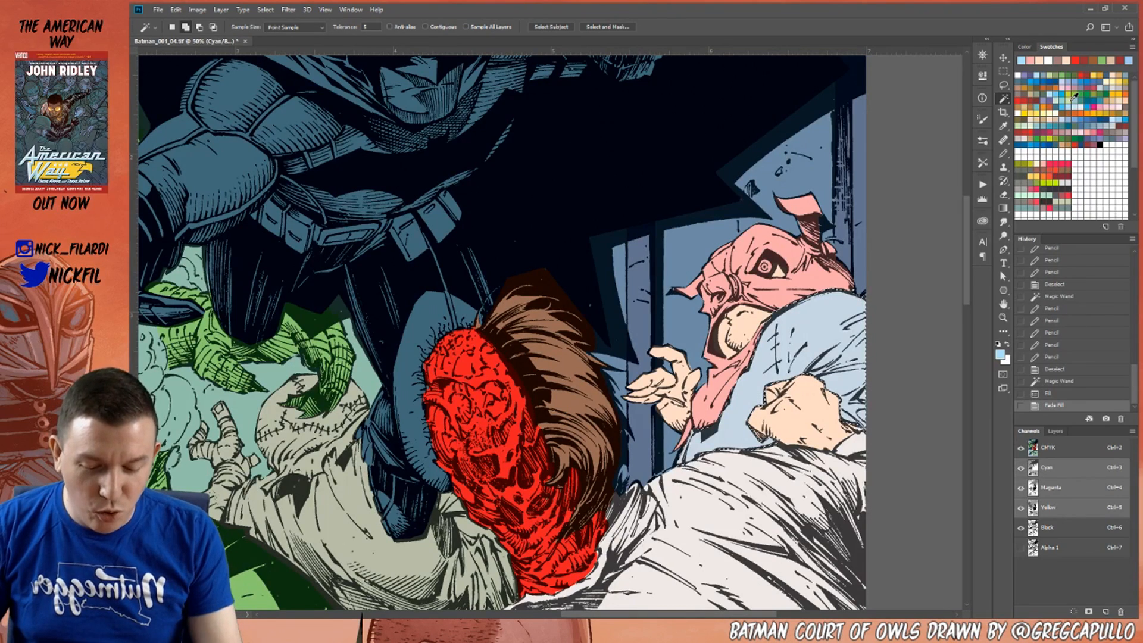
Clear the selection and paint the pig-masked figure's eyeball white with the Pencil.
key(ctrl+d)
click(1062, 149)
key(b)
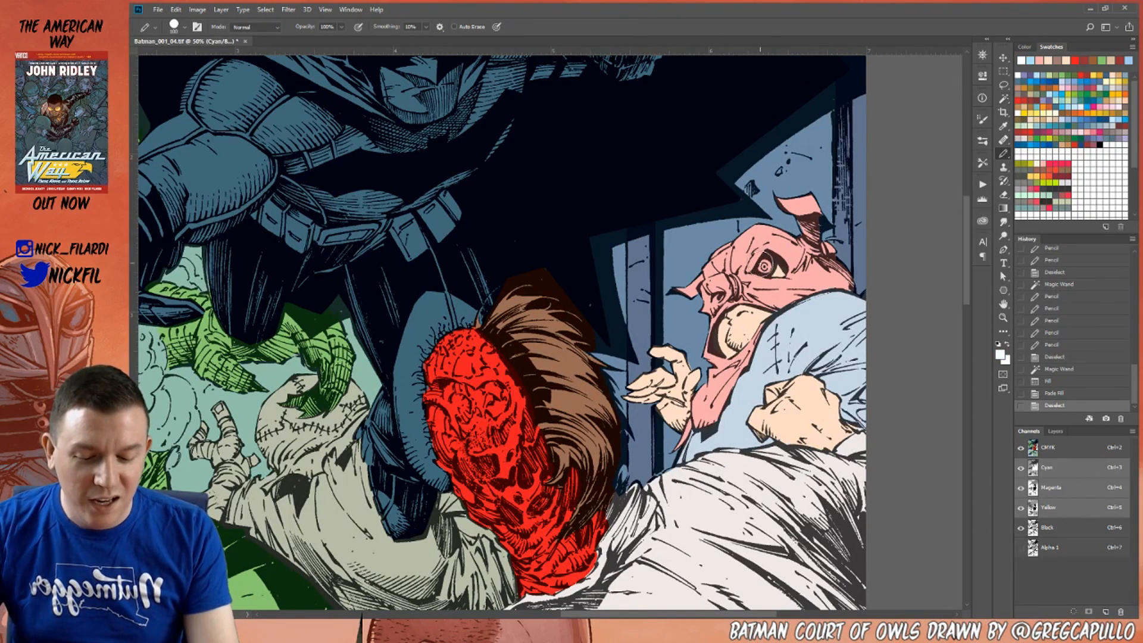
click(765, 266)
click(764, 268)
click(765, 264)
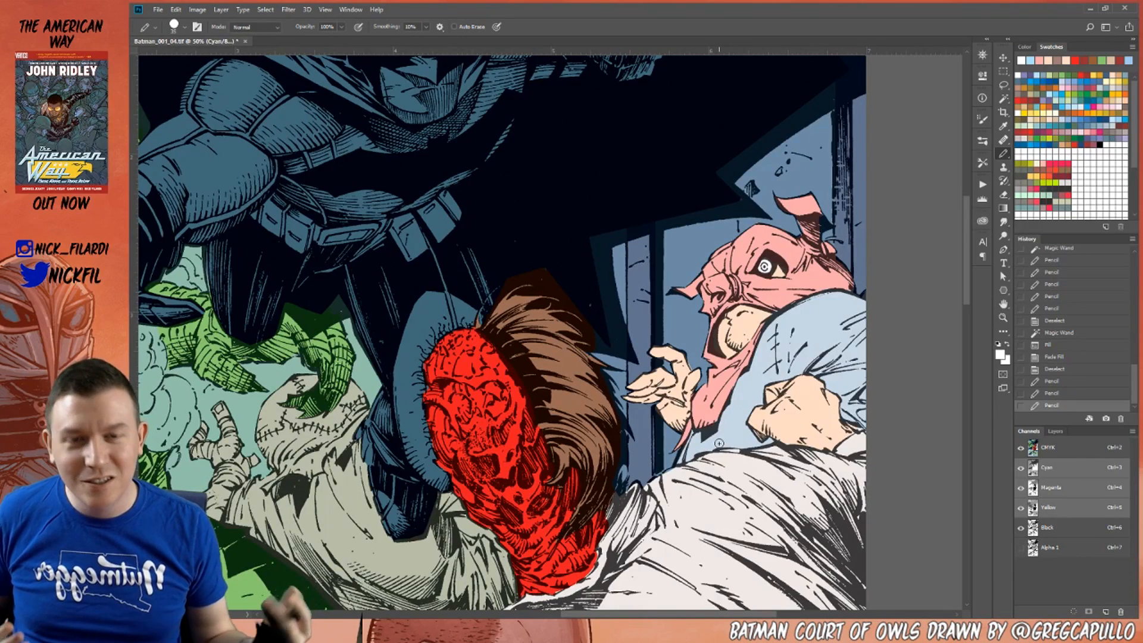
Paint the centre of the pig-masked figure's eye dark red and set the foreground colour back to white.
click(1092, 66)
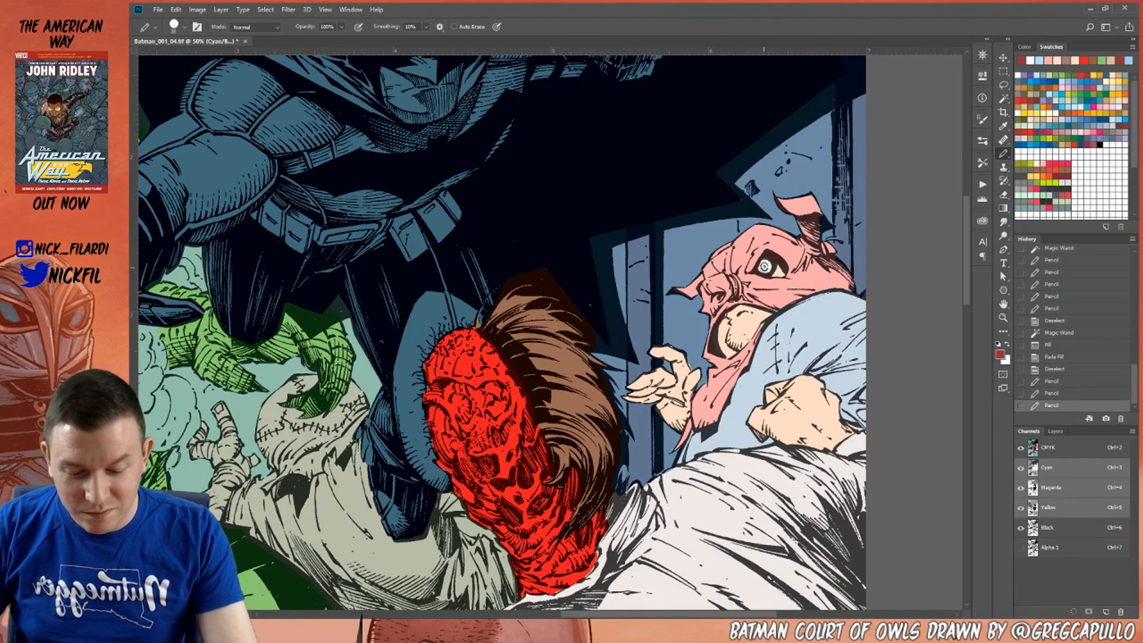
click(764, 266)
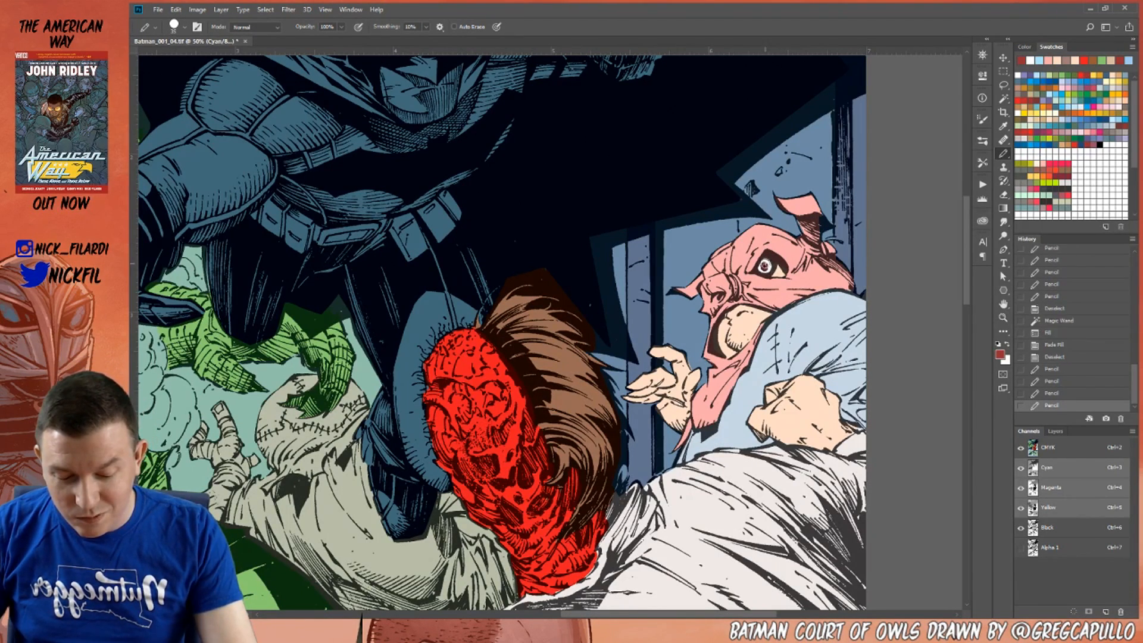
click(1093, 174)
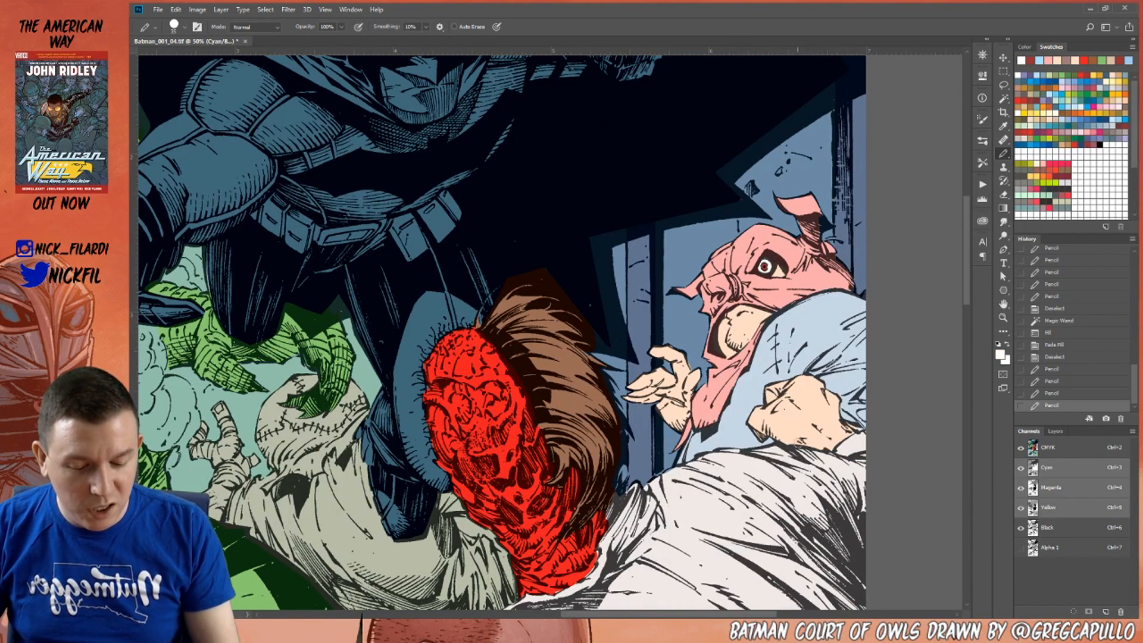
Select the grey-beige area of the stitched-mask figure beneath Batman's boot with the Magic Wand.
click(1003, 317)
alt+click(734, 494)
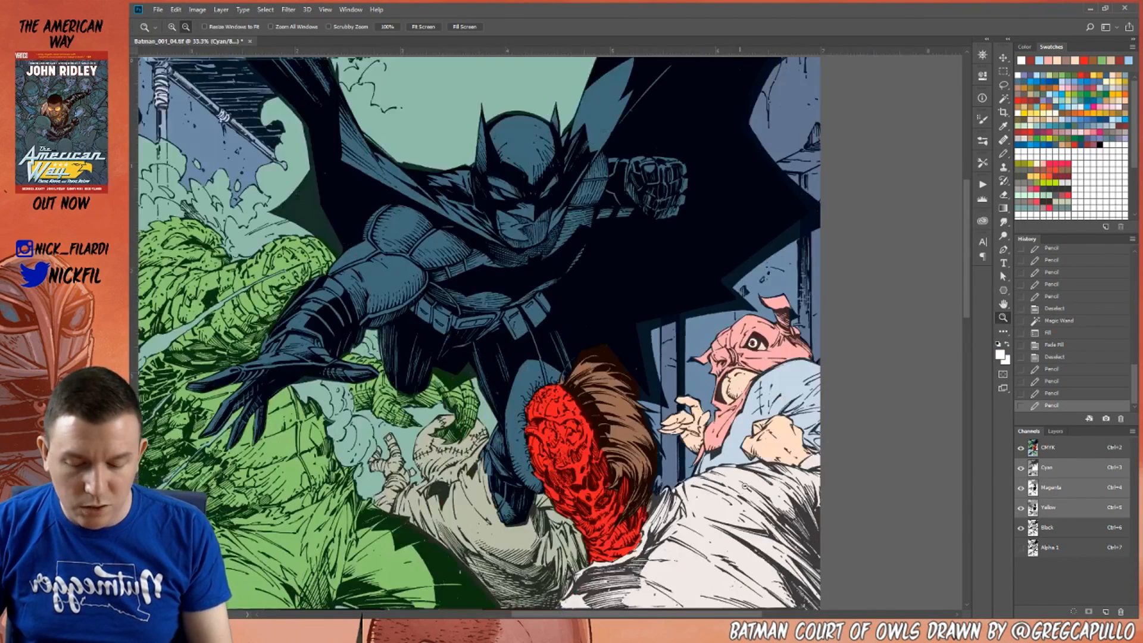
alt+click(734, 493)
click(1003, 304)
drag(695, 518, 749, 343)
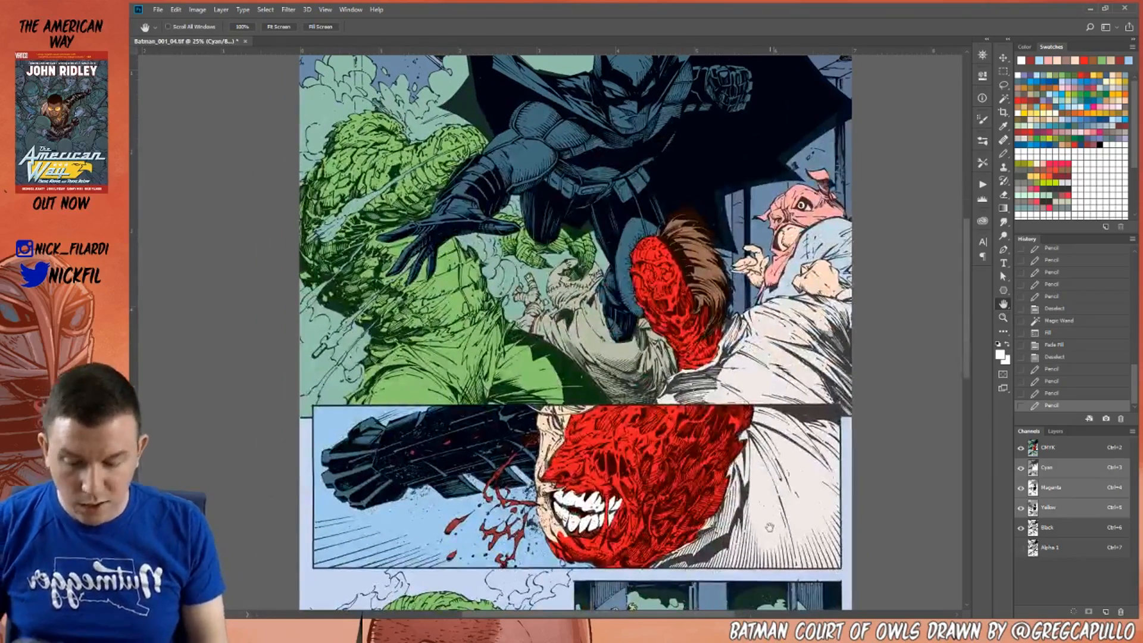
click(1004, 98)
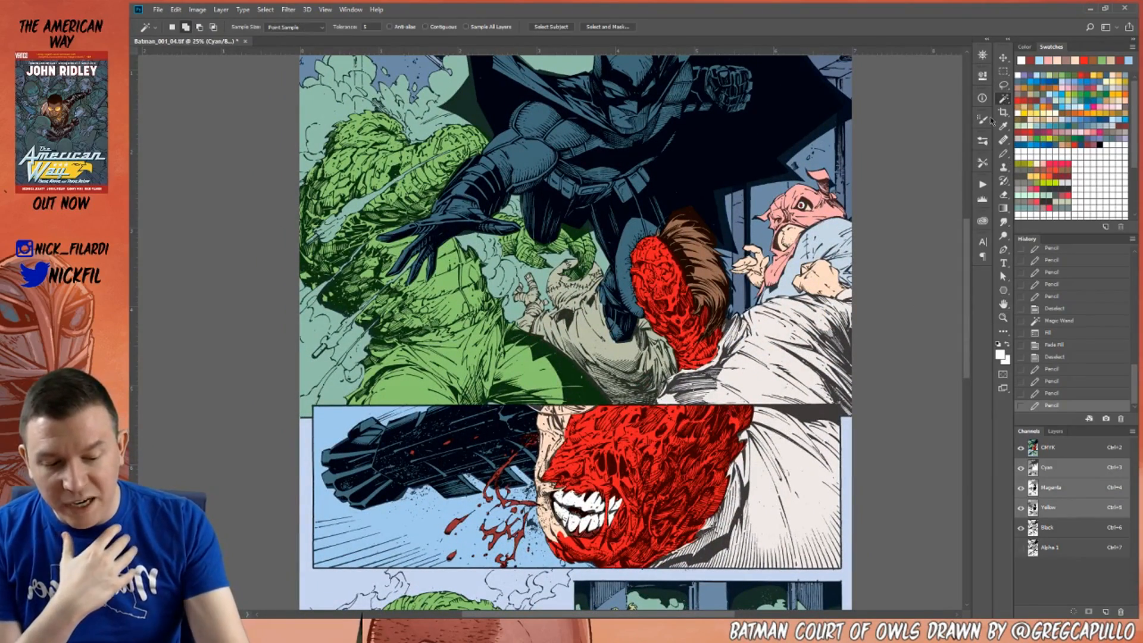
click(582, 338)
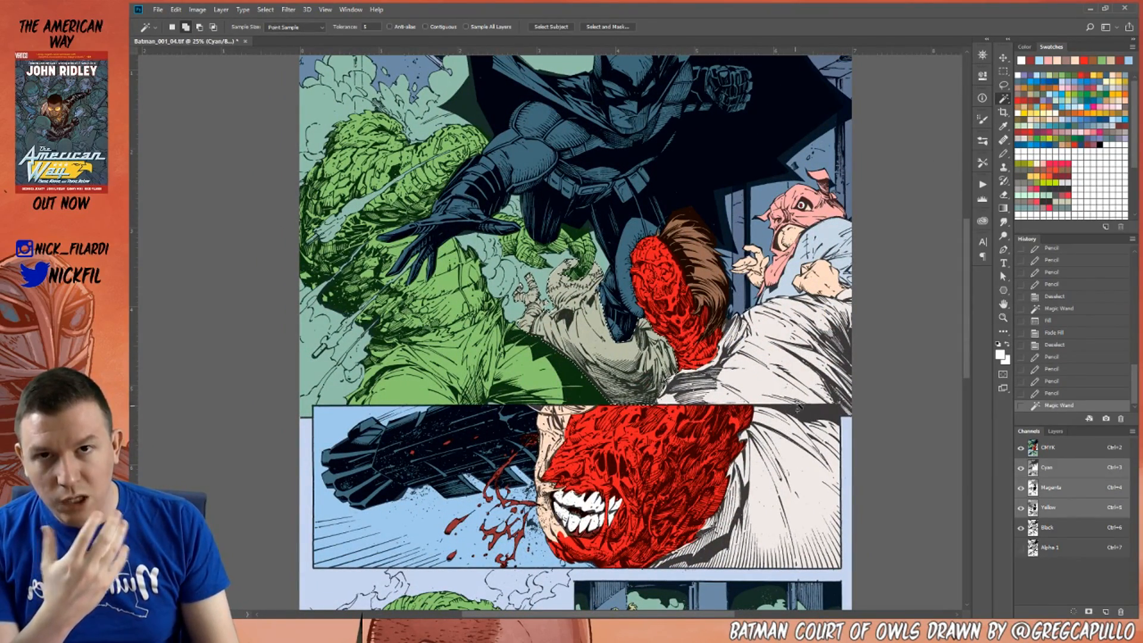
Paint the stitched-mask figure's raised hand and wrist a light tan skin tone, touching up the sleeve edge with the sampled grey-beige.
click(1004, 317)
click(586, 337)
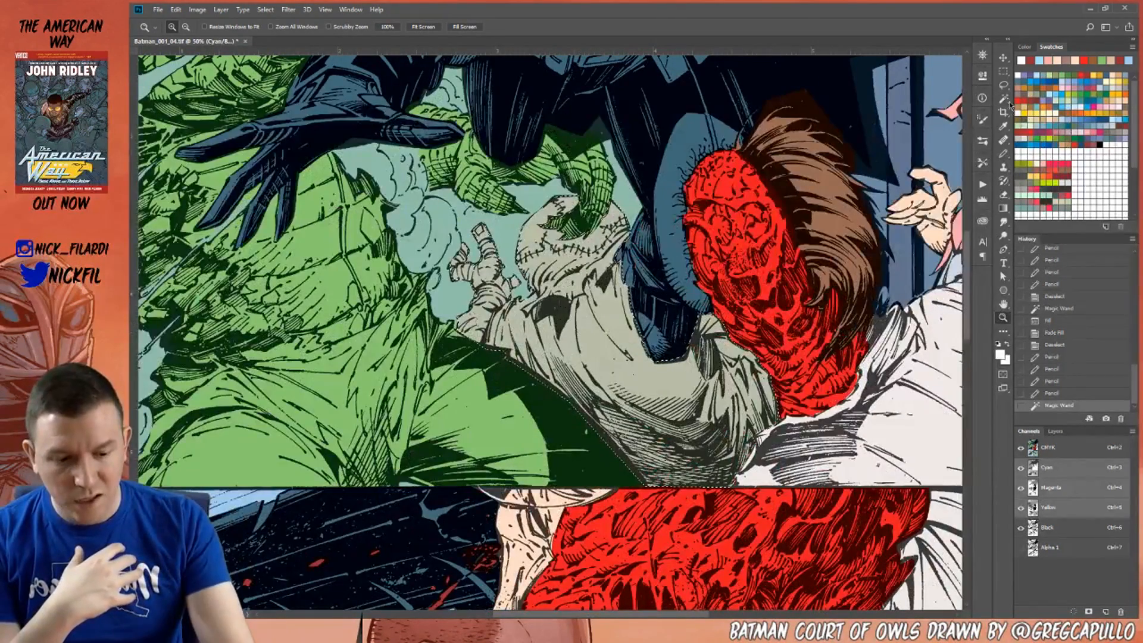
click(1004, 154)
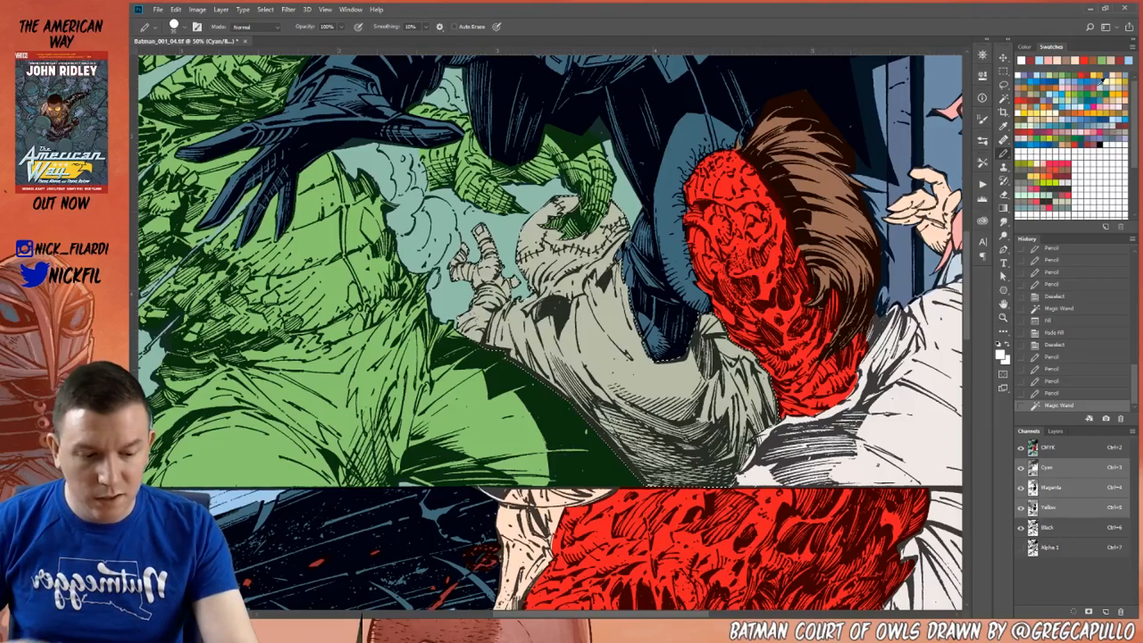
click(1039, 115)
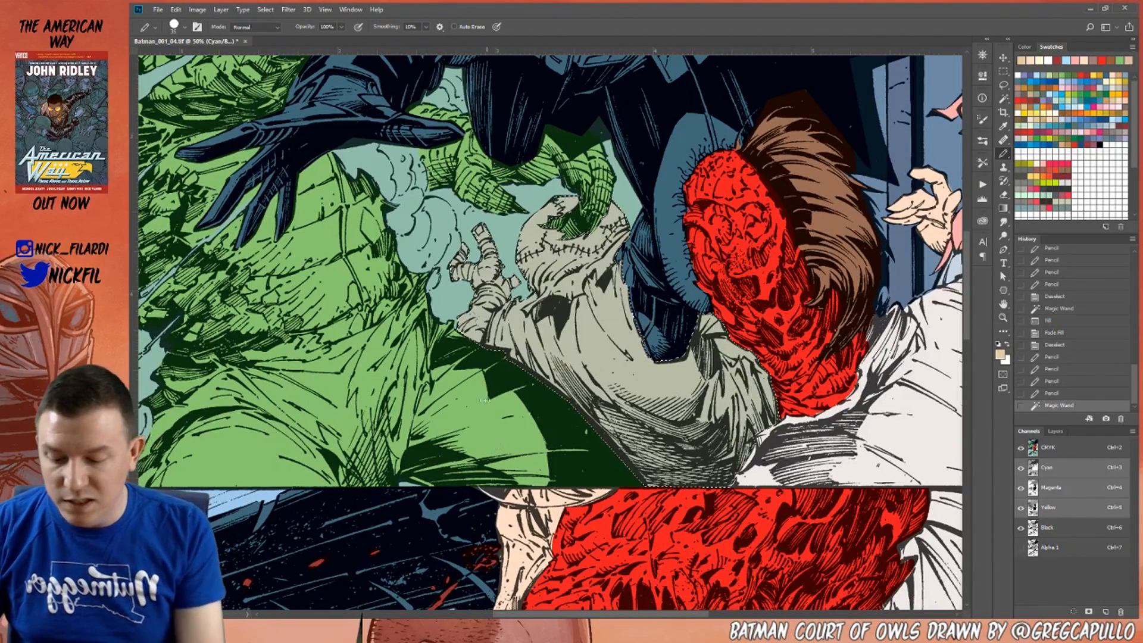
drag(470, 246, 476, 241)
key(ctrl+z)
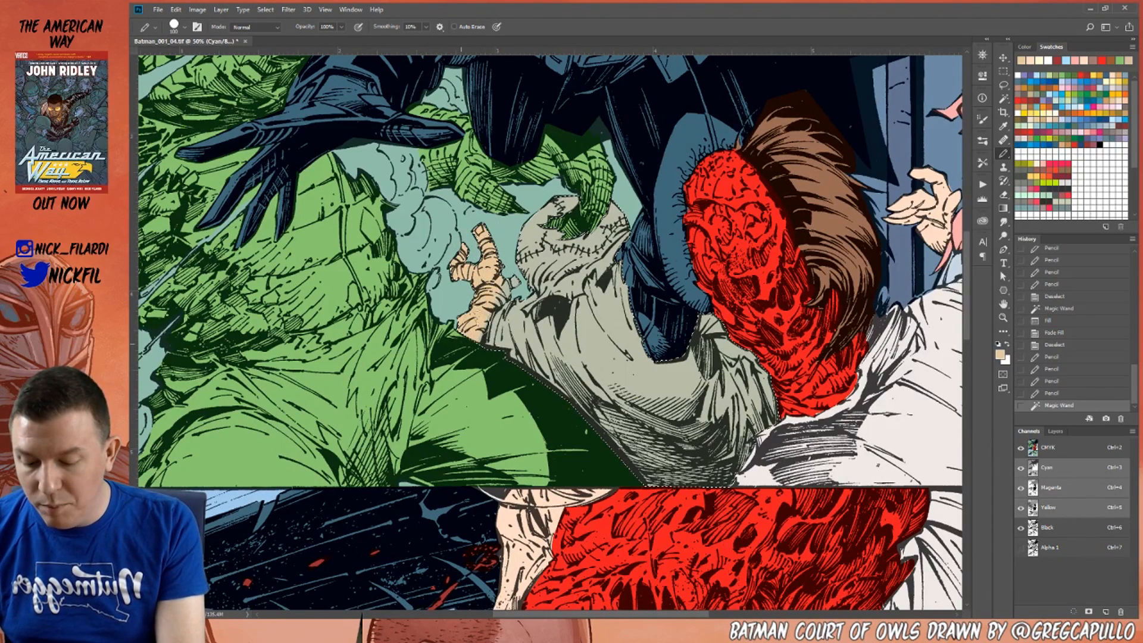
drag(496, 300, 489, 306)
alt+click(496, 321)
click(494, 327)
click(491, 332)
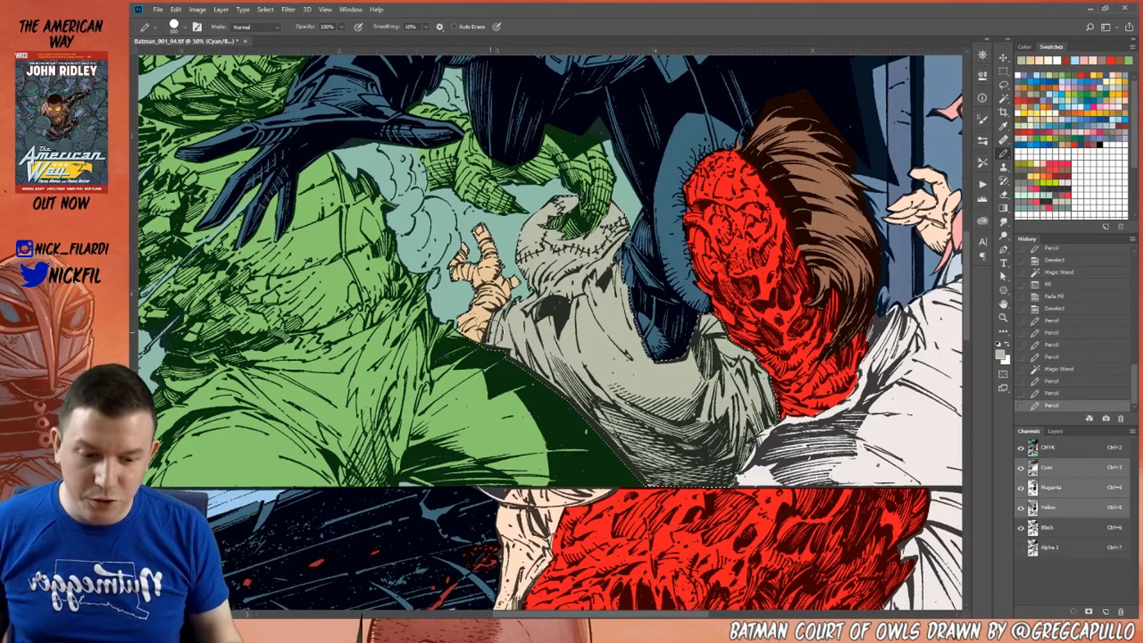
Choose a dark red and use the Lasso in subtract mode to separate the stitched mask from the figure's body and hand.
key(space)
drag(629, 386, 677, 473)
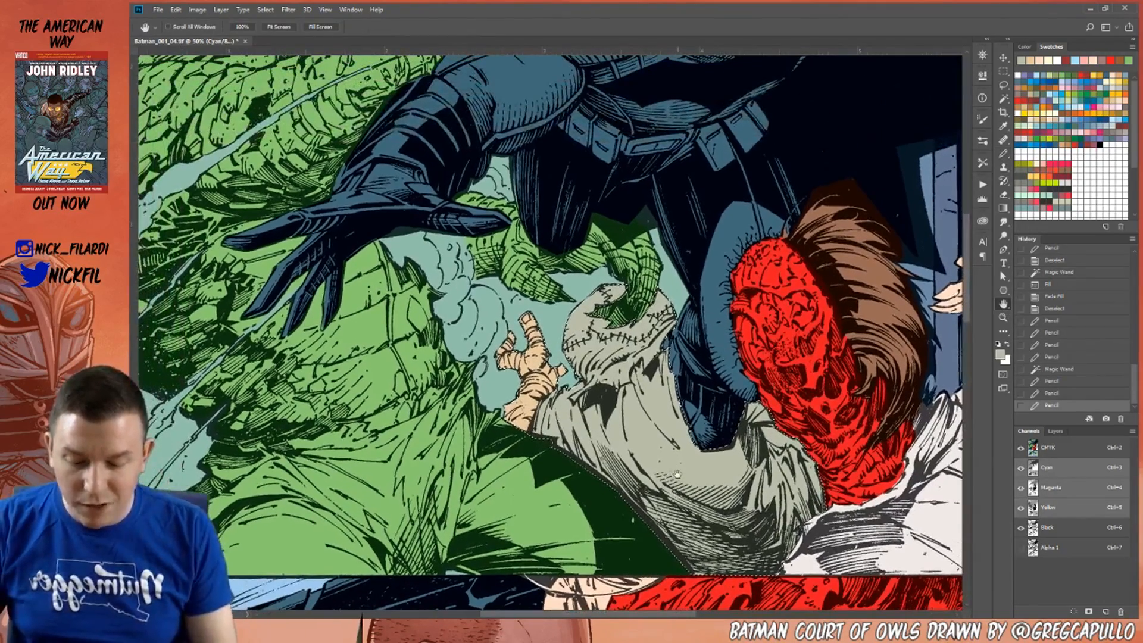
click(1089, 75)
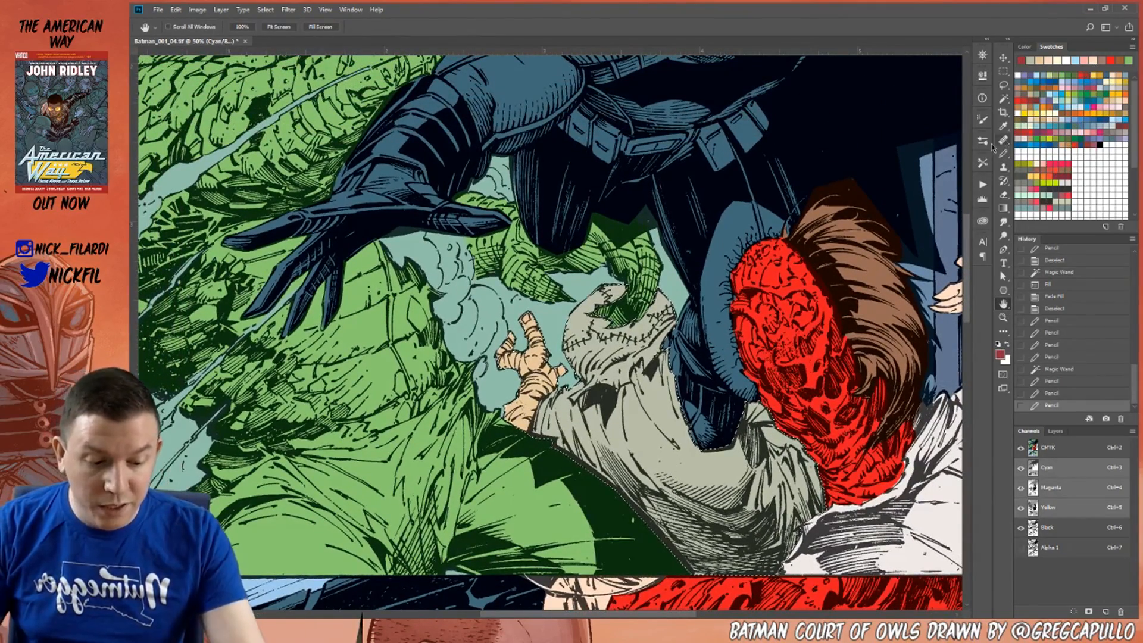
click(1004, 86)
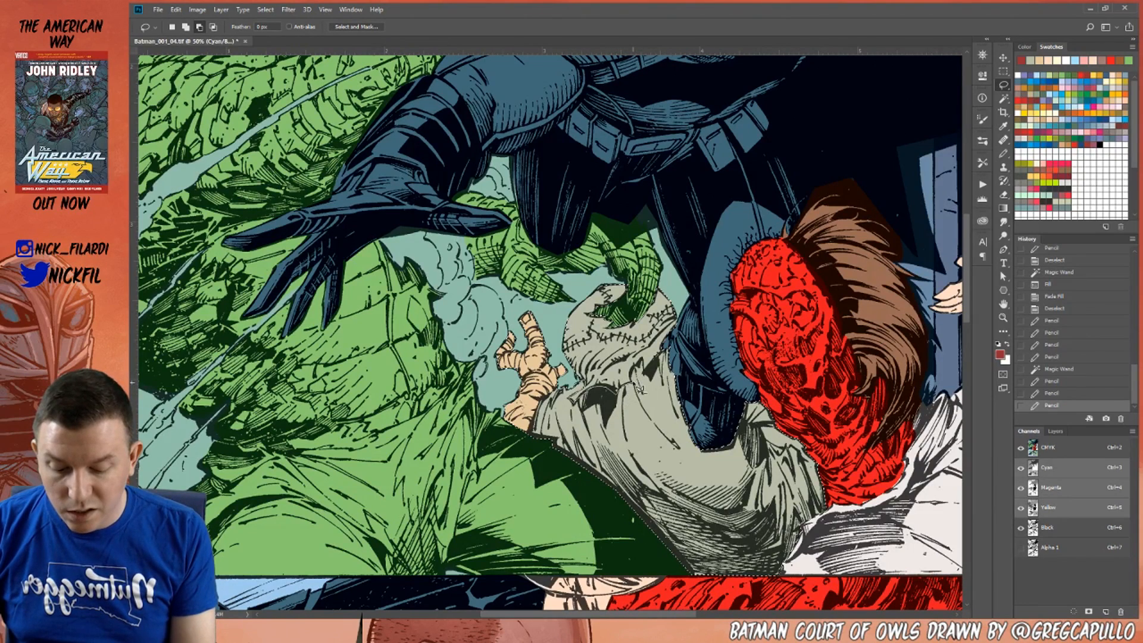
mouse_move(691, 338)
mouse_down()
mouse_move(741, 417)
mouse_move(500, 372)
mouse_up()
mouse_move(501, 351)
mouse_down()
mouse_move(504, 393)
mouse_move(551, 393)
mouse_move(530, 295)
mouse_up()
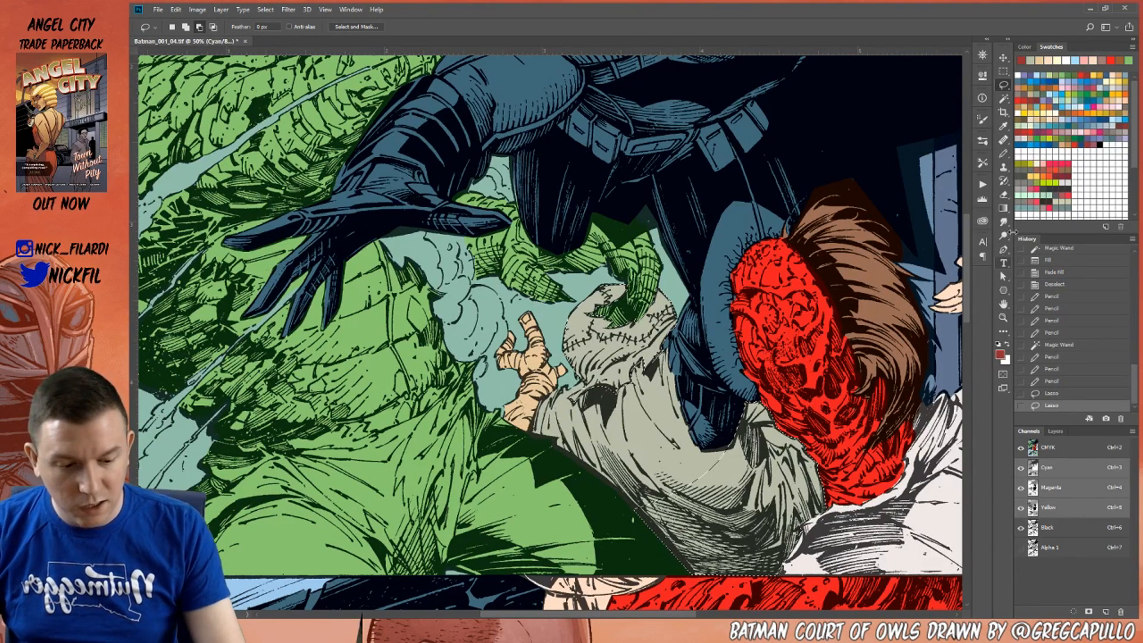
Paint the stitched mask reddish brown using a larger Pencil at 50% opacity, and clear the selection.
click(1003, 154)
key(bracketright)
key(bracketright)
key(bracketright)
key(bracketright)
key(bracketright)
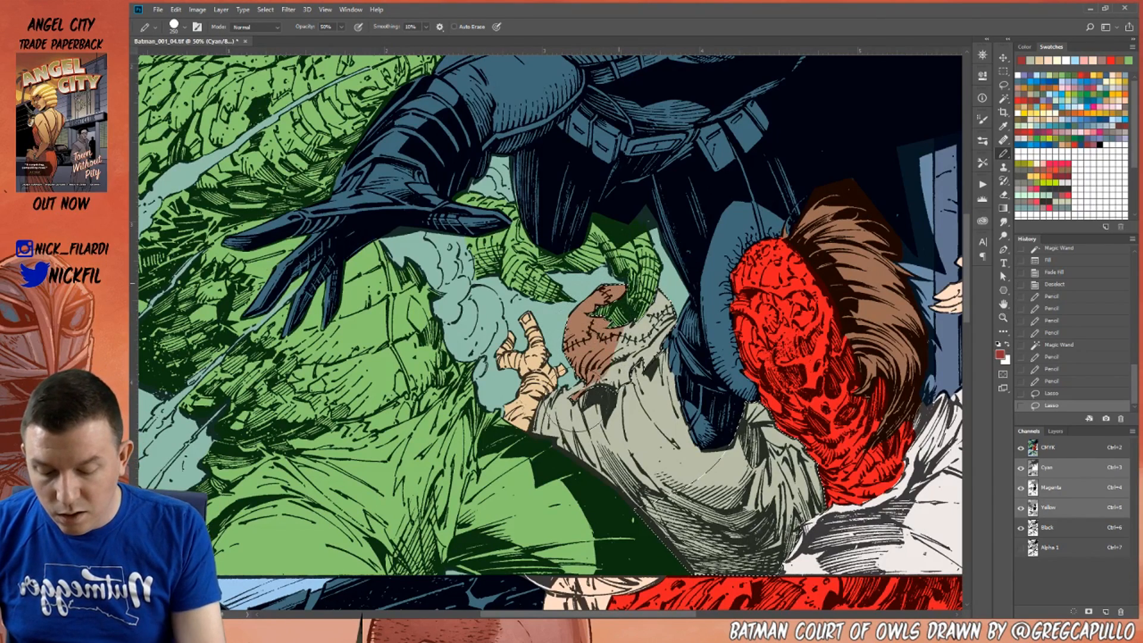
drag(662, 290, 634, 359)
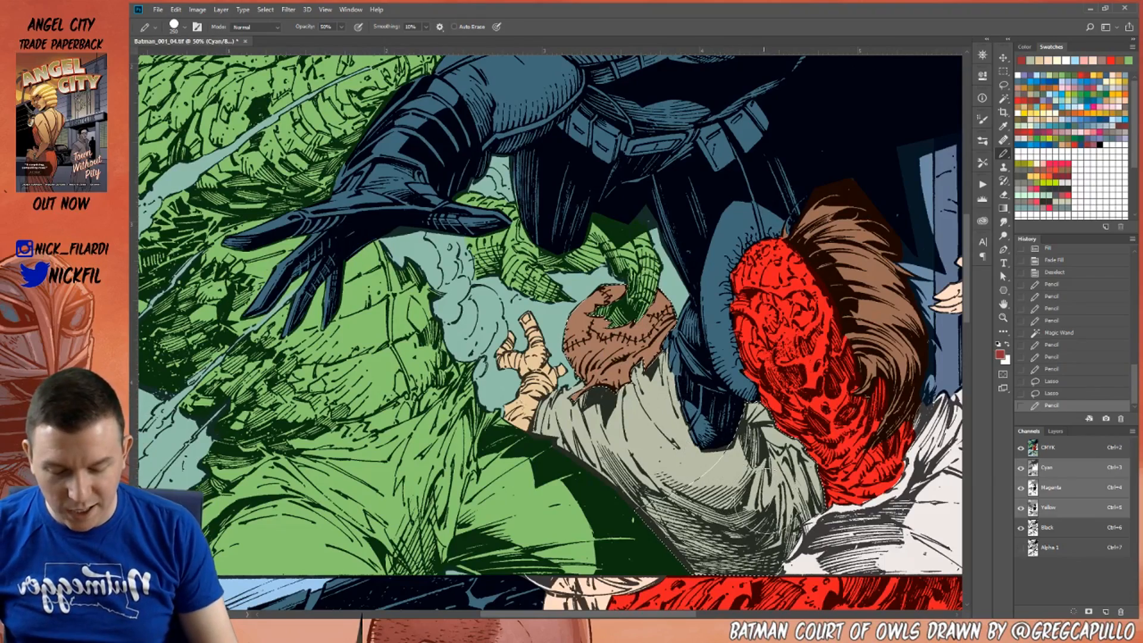
key(z)
alt+click(717, 465)
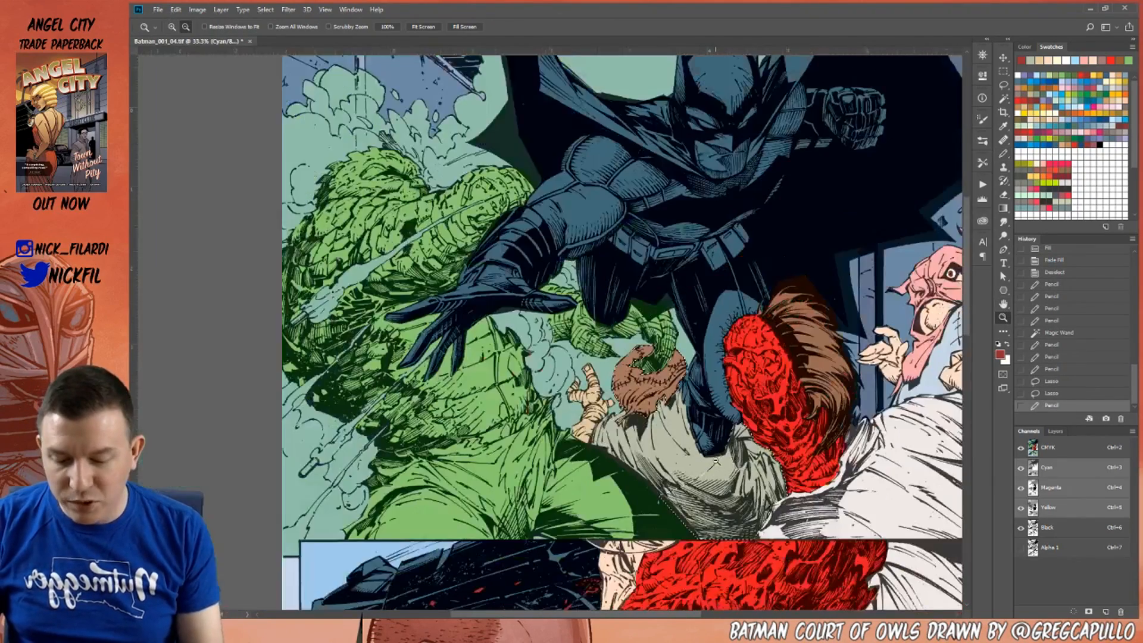
alt+click(717, 465)
key(ctrl+d)
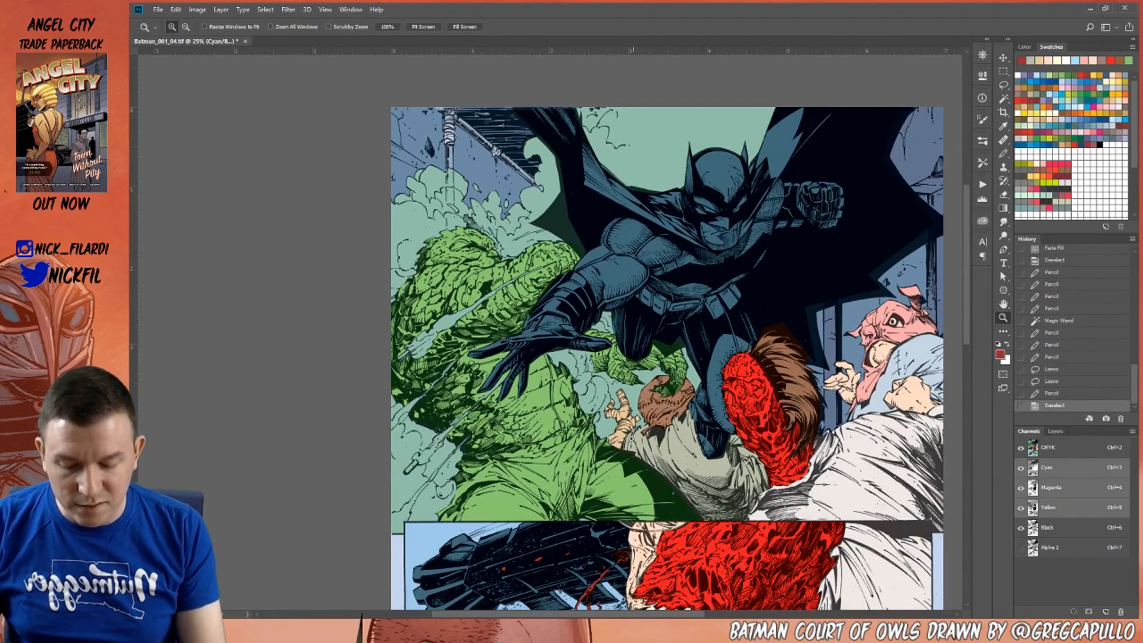
Select the tan of the stitched-mask figure's hand and paint the forearm below it off-white, restoring the Pencil to full opacity.
click(637, 447)
click(637, 448)
key(ctrl+z)
click(1003, 99)
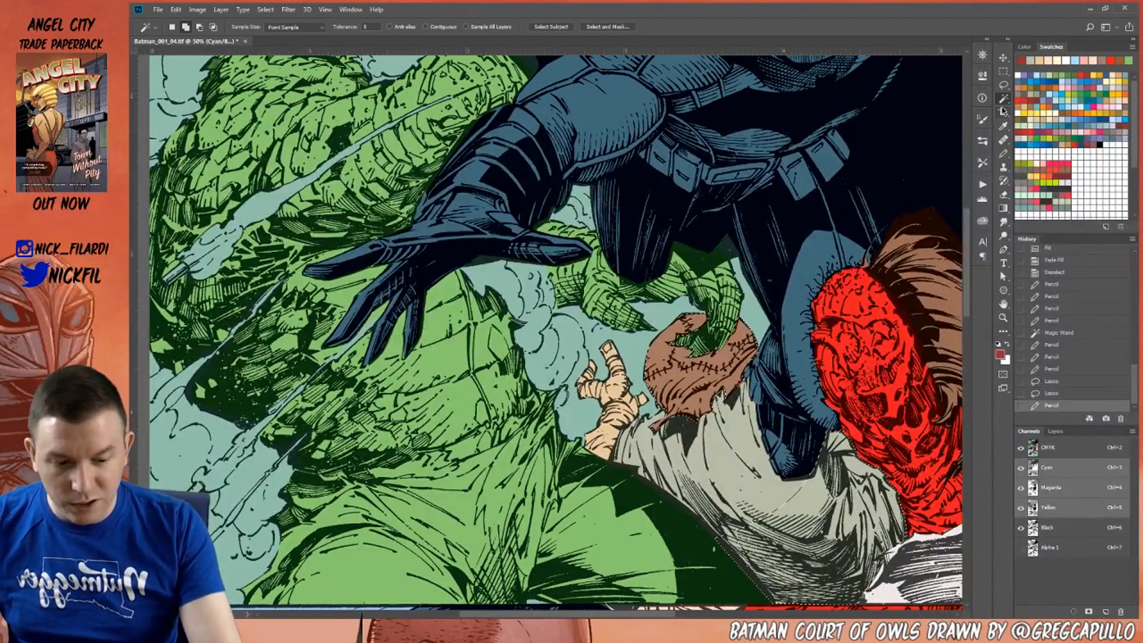
key(ctrl+d)
click(693, 469)
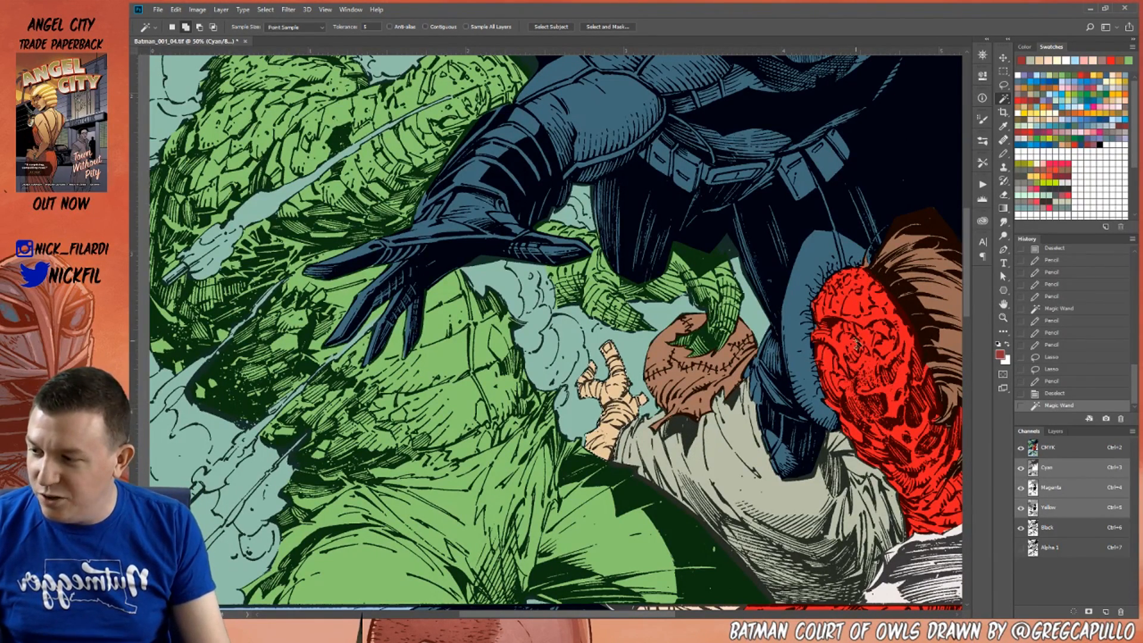
click(1050, 149)
click(1003, 153)
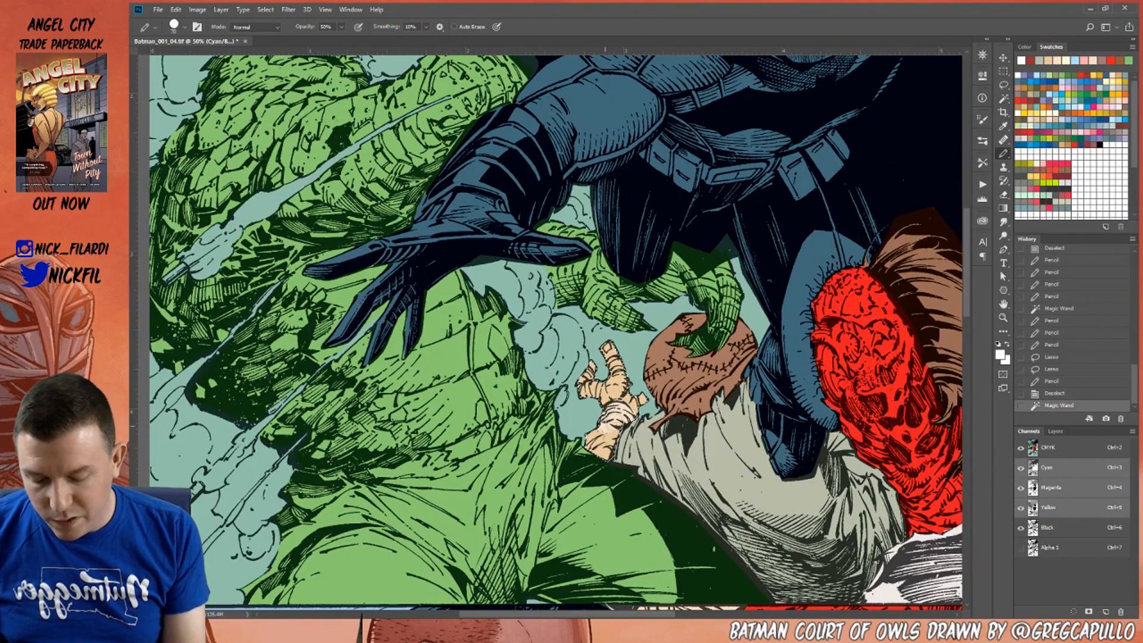
mouse_move(607, 463)
mouse_down()
mouse_move(598, 424)
mouse_move(598, 447)
mouse_up()
alt+click(602, 441)
key(0)
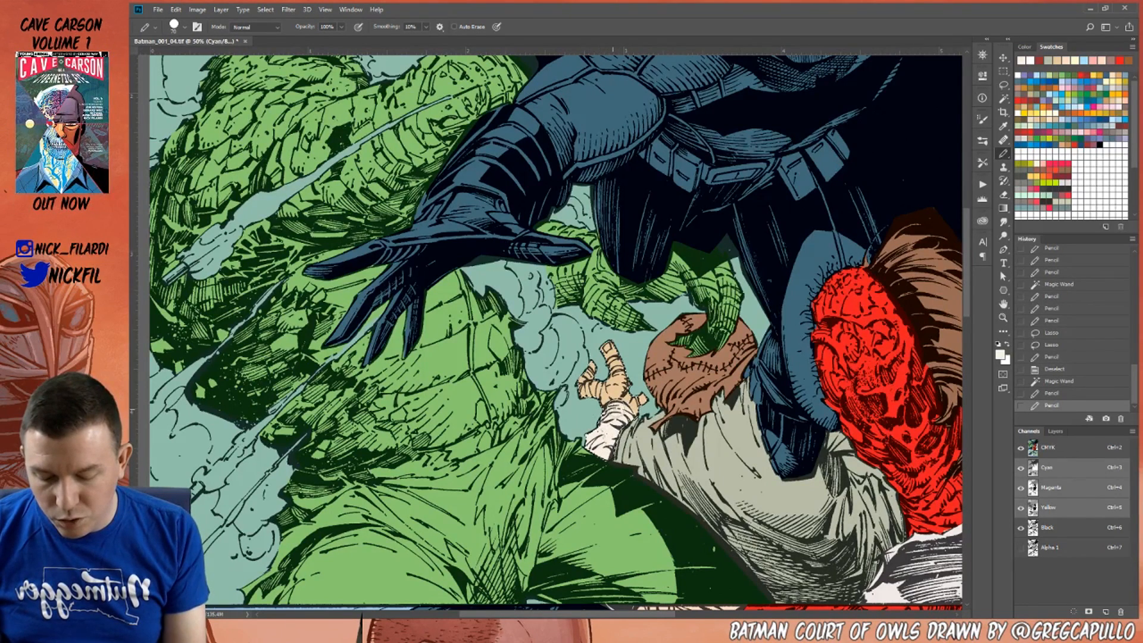
Clean up the edge between the off-white forearm and the hand using the sampled tan, and clear the selection.
click(620, 410)
alt+click(636, 405)
click(625, 402)
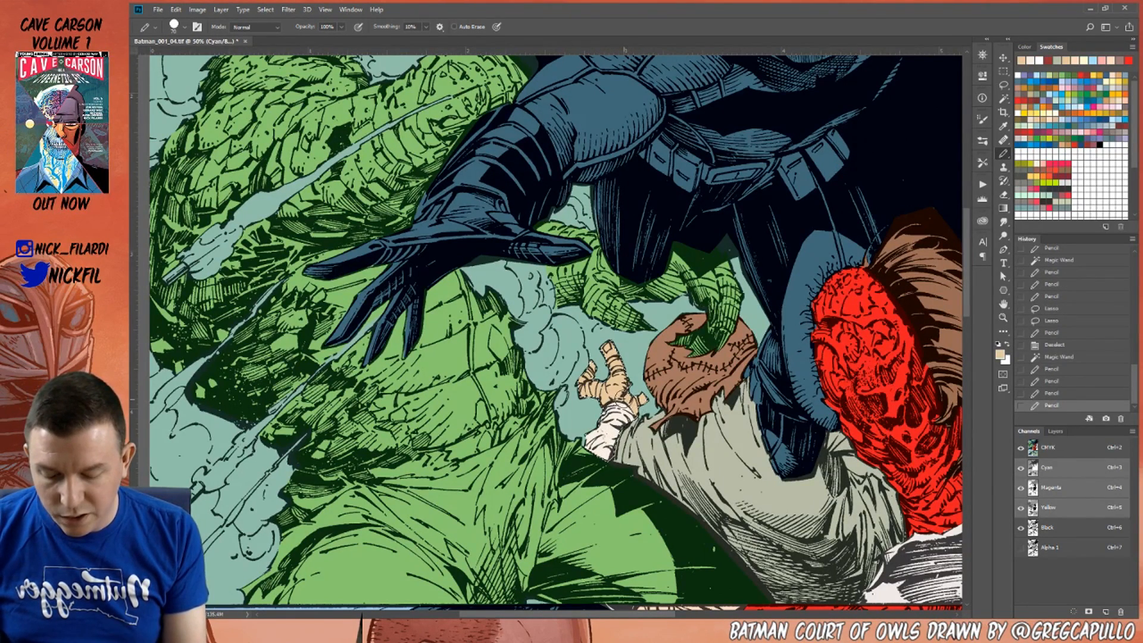
click(621, 399)
click(623, 402)
alt+click(613, 425)
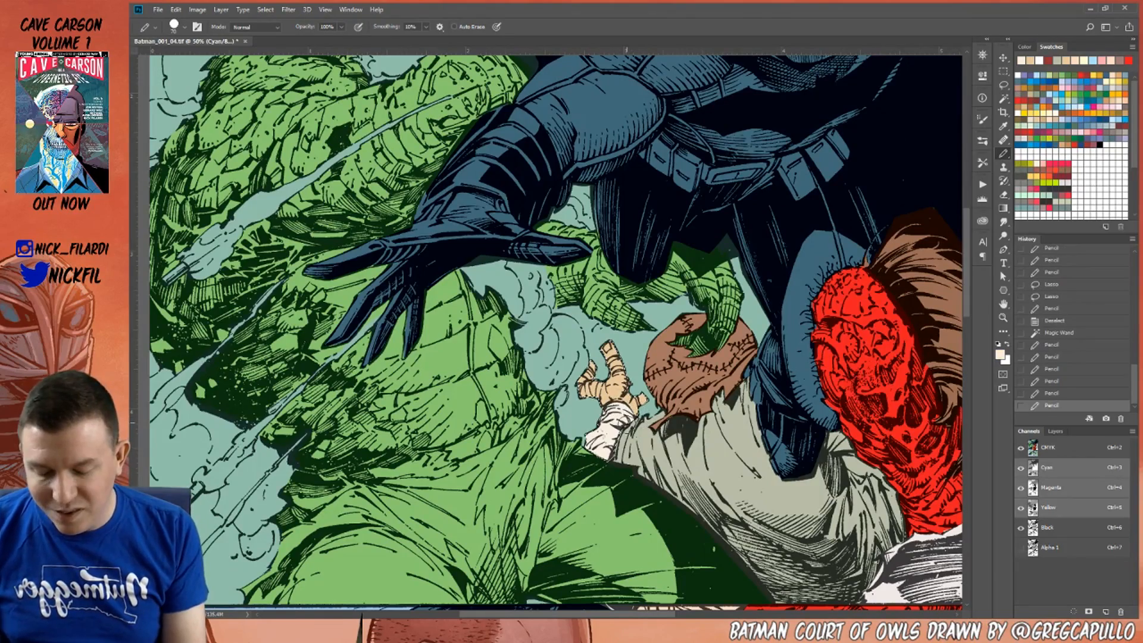
key(ctrl+d)
Review the coloured villains in the top panel and the colours of the panels below across the whole page.
click(1004, 318)
key(ctrl+minus)
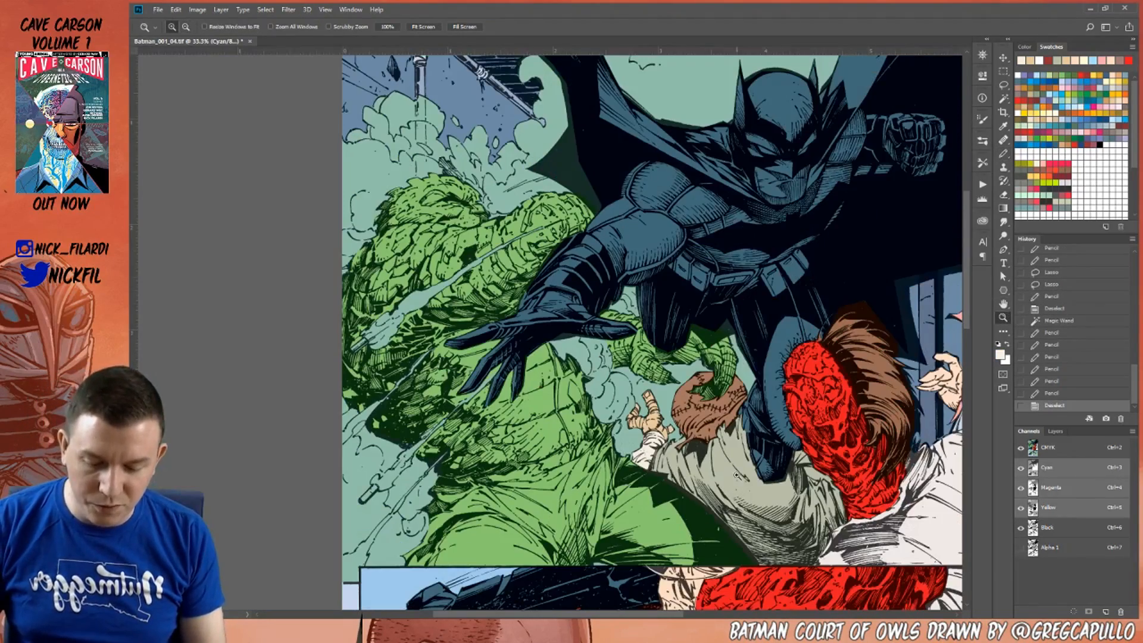
click(1004, 304)
drag(831, 481, 708, 416)
drag(791, 484, 780, 337)
drag(746, 500, 769, 464)
click(1004, 317)
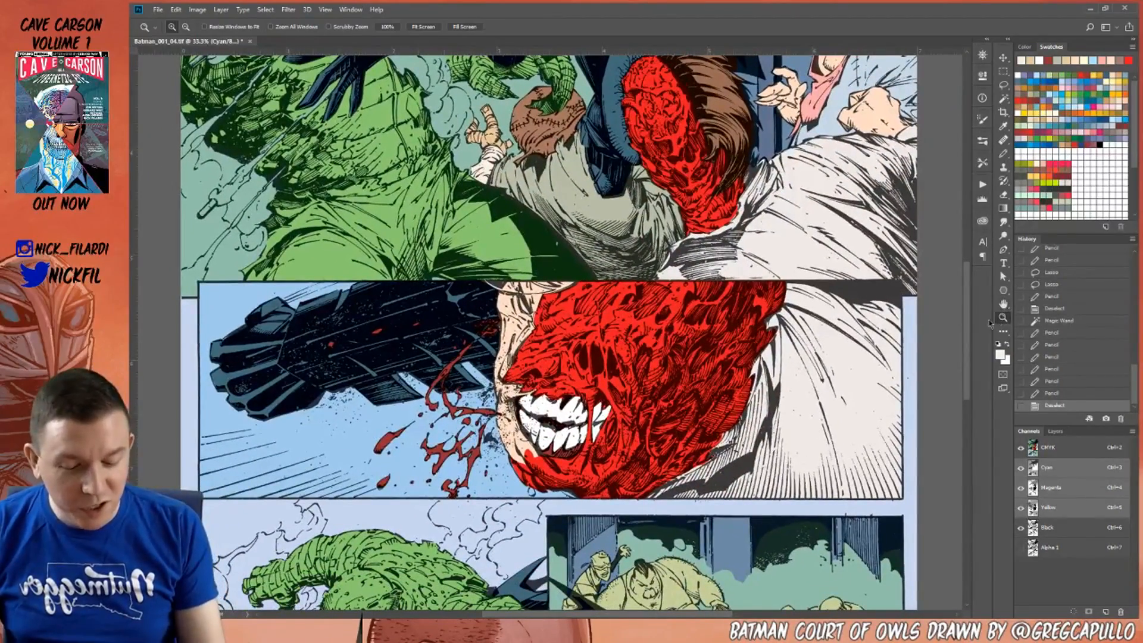
alt+click(723, 463)
click(623, 450)
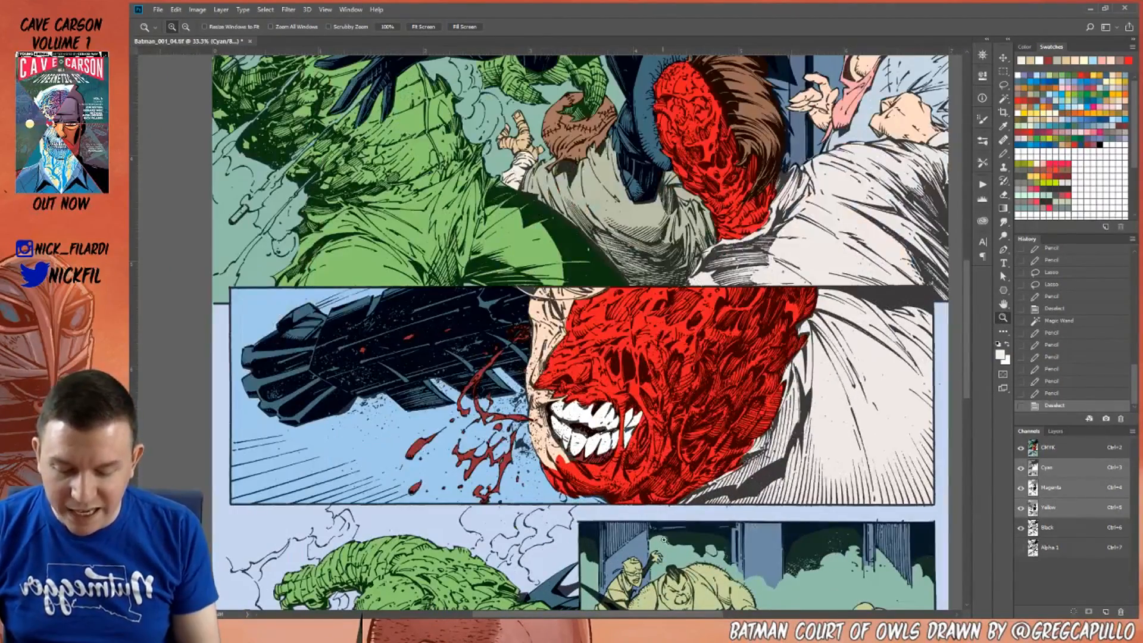
click(1004, 304)
drag(640, 463, 666, 451)
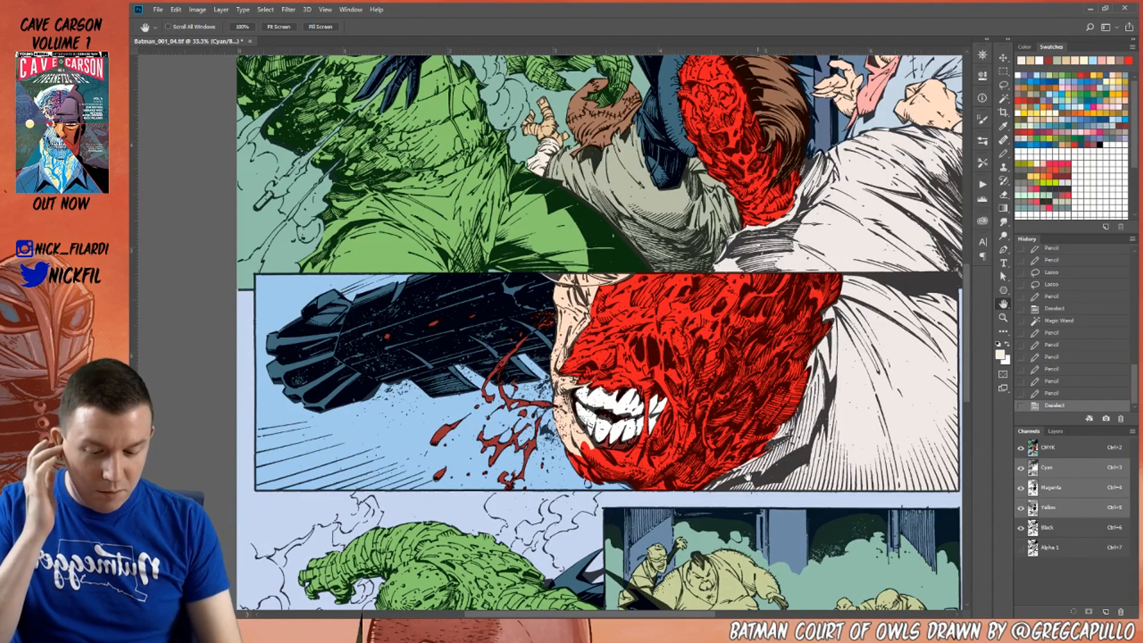
drag(710, 492, 744, 487)
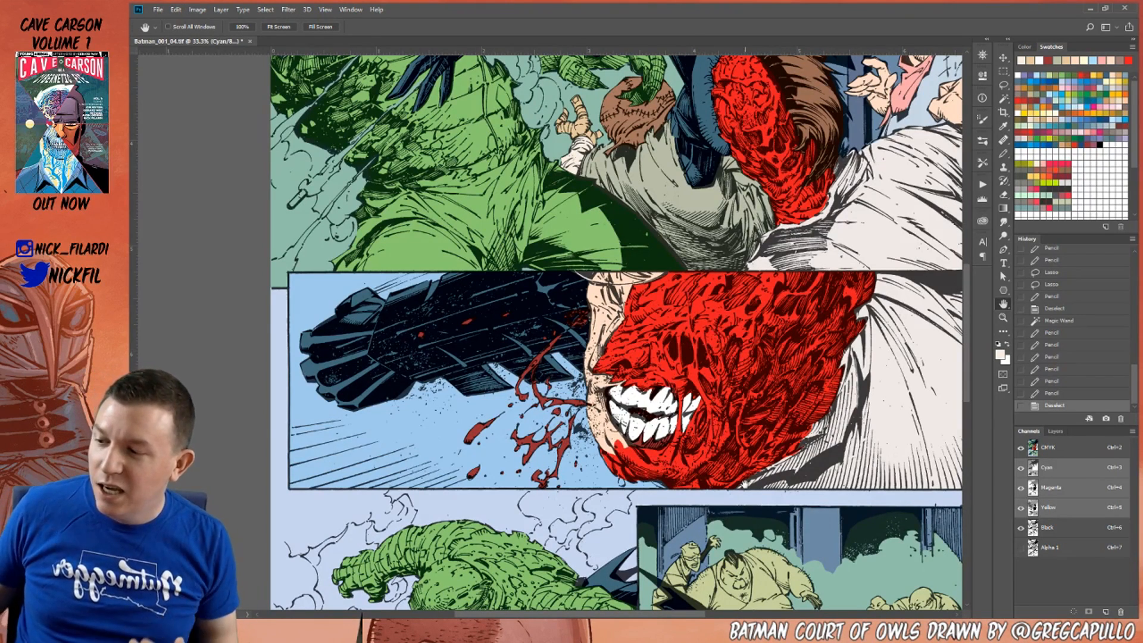
key(z)
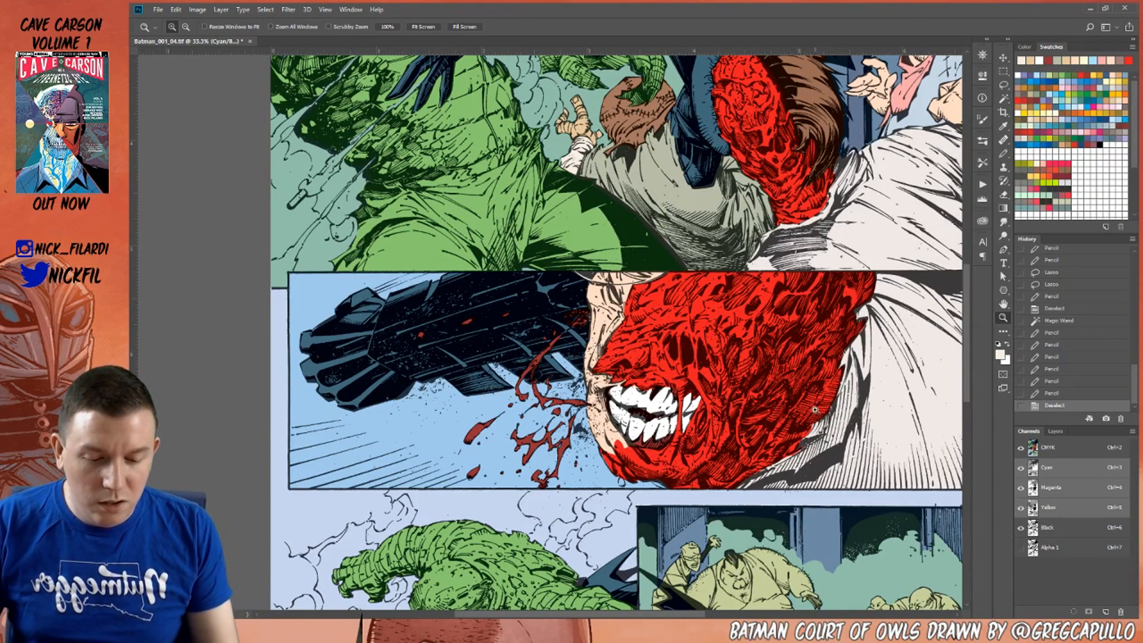
alt+click(814, 410)
key(h)
drag(814, 409, 764, 470)
key(ctrl+r)
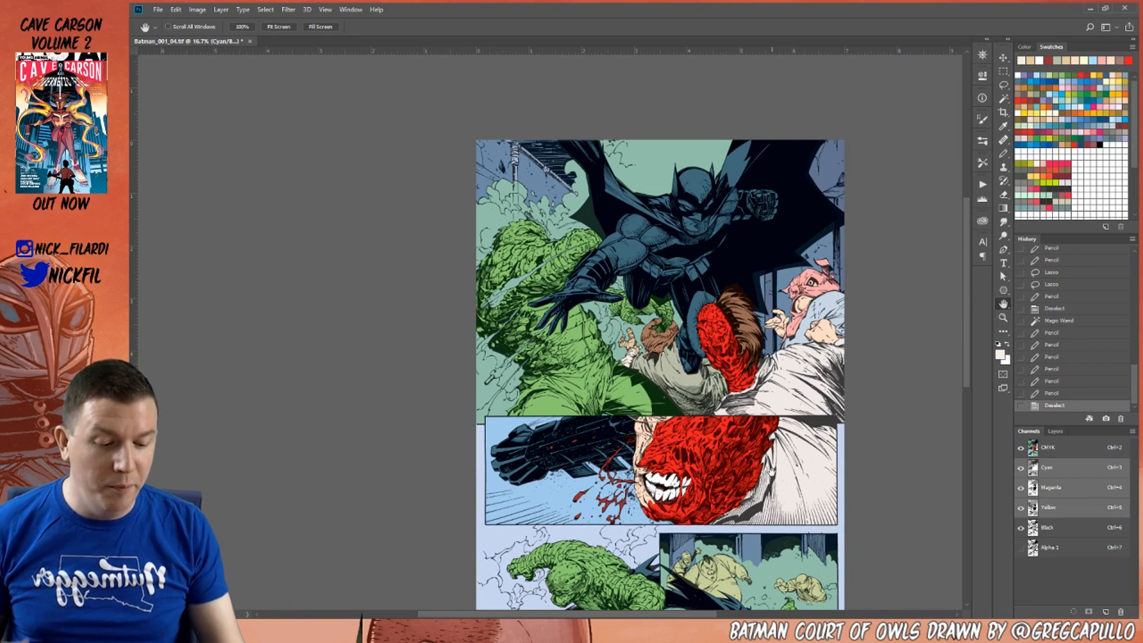
Select the flat green of the scaly reptile villain across the page's panels with the Magic Wand.
drag(751, 489, 742, 422)
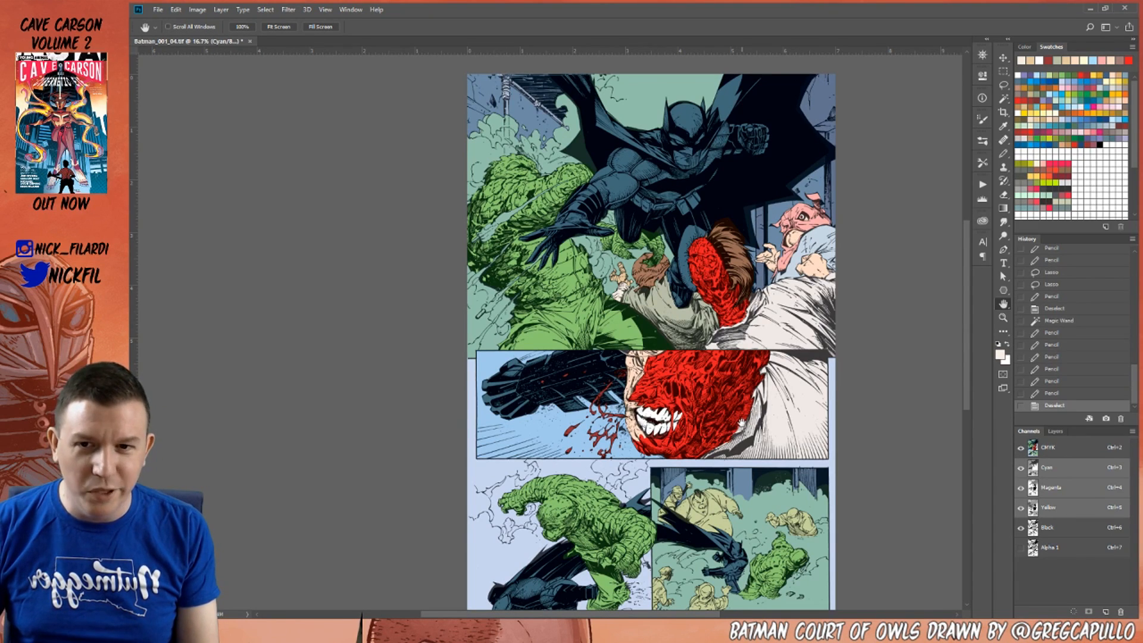
click(1003, 98)
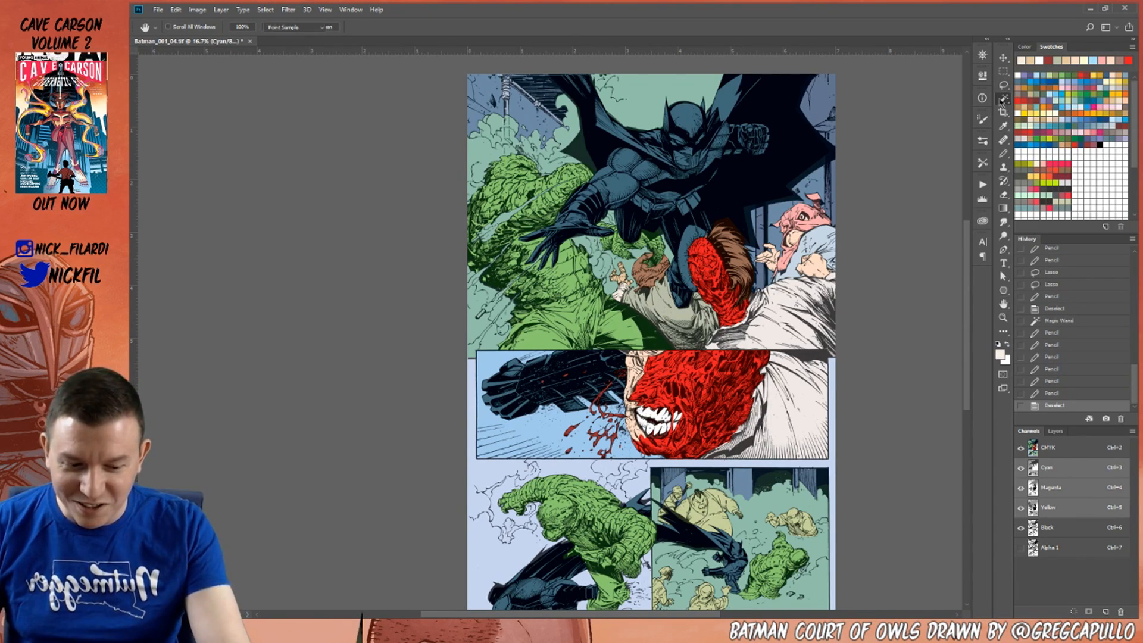
click(559, 299)
key(h)
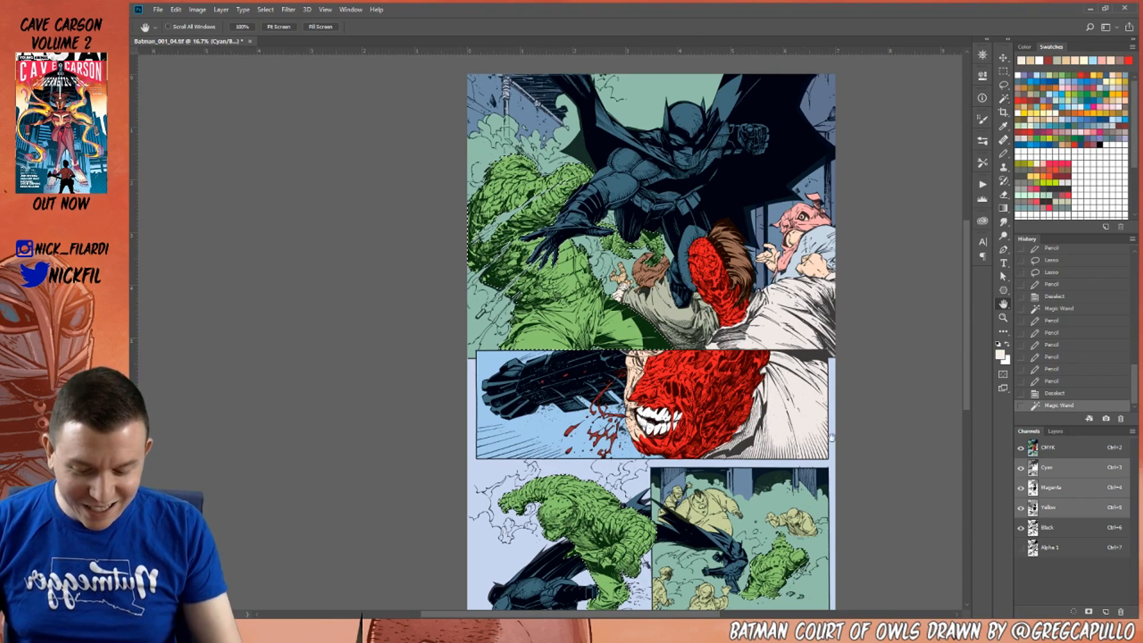
Subtract the green villain's head, torso and arms from the selection in the small crowd panel, leaving his trousers selected.
drag(720, 516, 726, 405)
key(z)
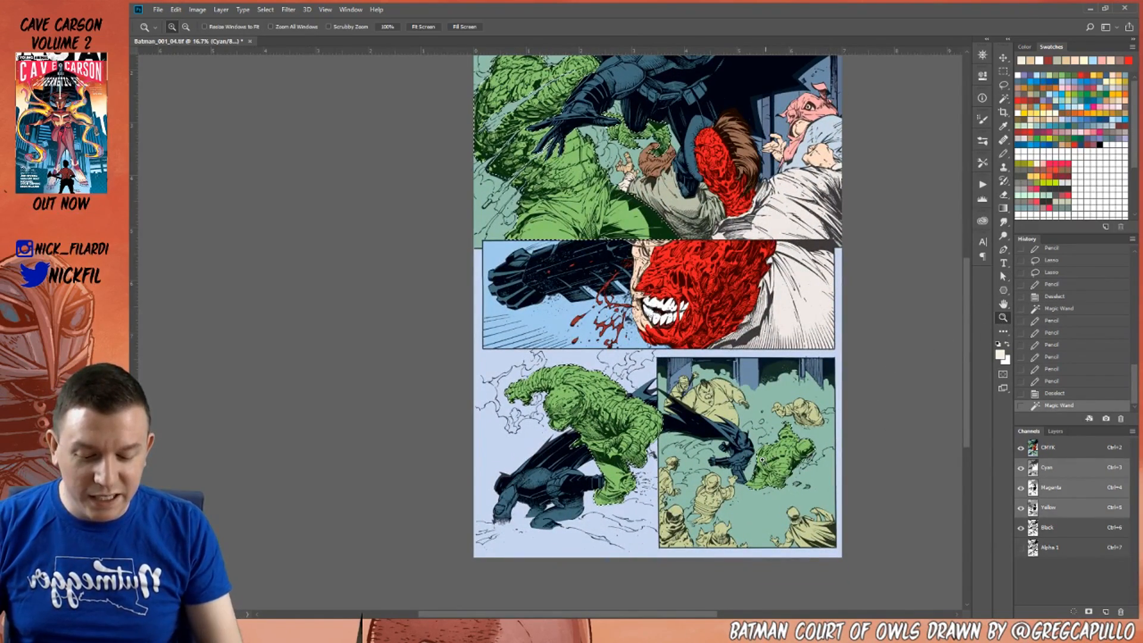
click(779, 441)
key(l)
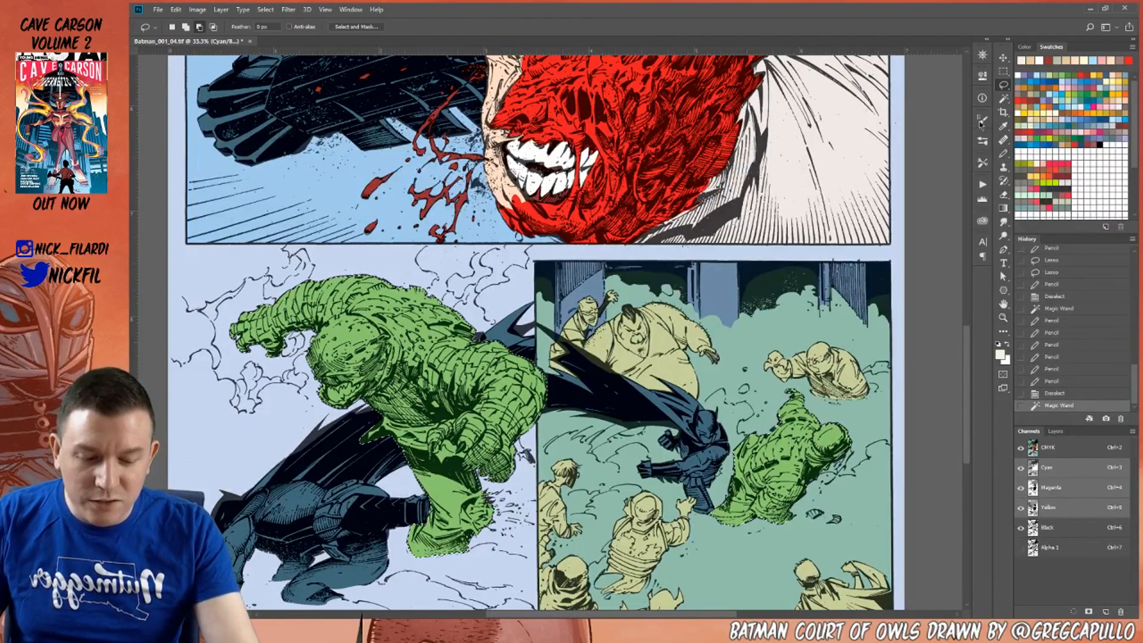
mouse_move(791, 384)
mouse_down()
mouse_move(855, 476)
mouse_move(839, 483)
mouse_up()
drag(830, 482, 795, 545)
mouse_move(791, 400)
mouse_down()
mouse_move(771, 436)
mouse_move(745, 479)
mouse_move(764, 530)
mouse_move(848, 518)
mouse_up()
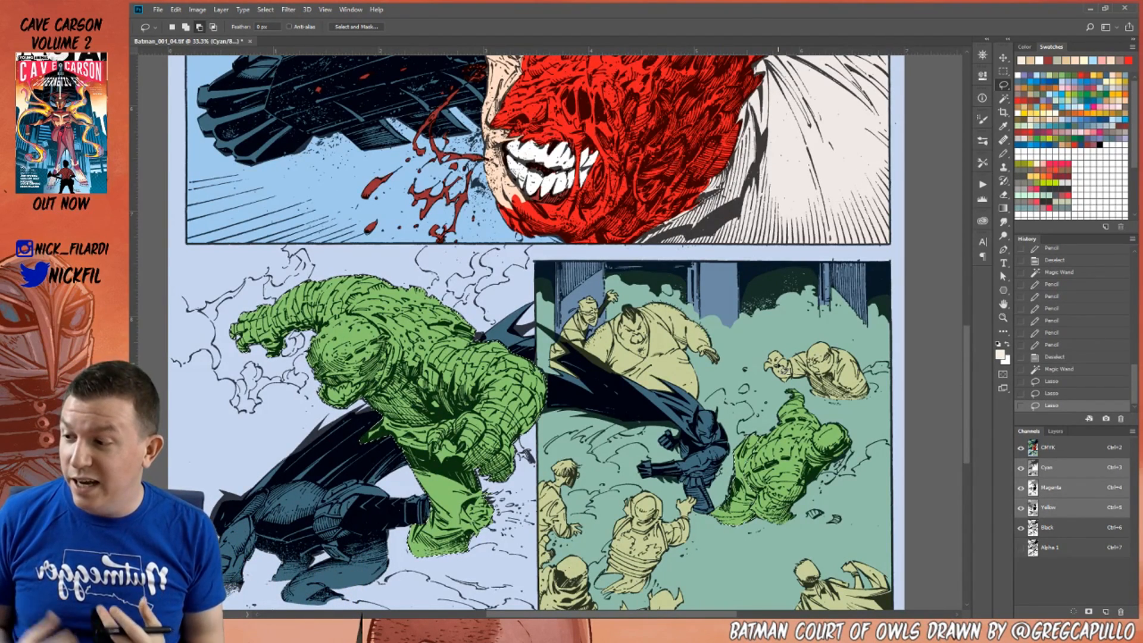
Subtract the large green villain's head, back and arms from the selection in the panel where he looms over Batman.
click(1003, 304)
drag(684, 334, 868, 369)
click(1004, 85)
mouse_move(524, 334)
mouse_down()
mouse_move(396, 352)
mouse_move(635, 330)
mouse_move(562, 270)
mouse_up()
mouse_move(620, 297)
mouse_down()
mouse_move(481, 468)
mouse_move(463, 438)
mouse_move(581, 298)
mouse_up()
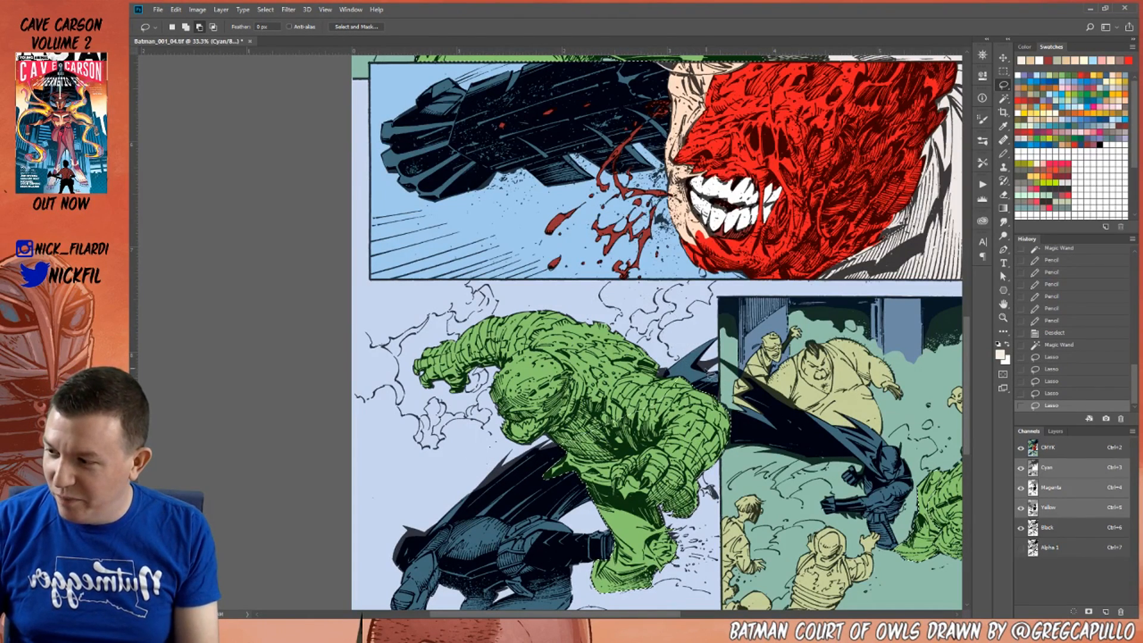
mouse_move(644, 320)
mouse_down()
mouse_move(736, 432)
mouse_move(725, 489)
mouse_up()
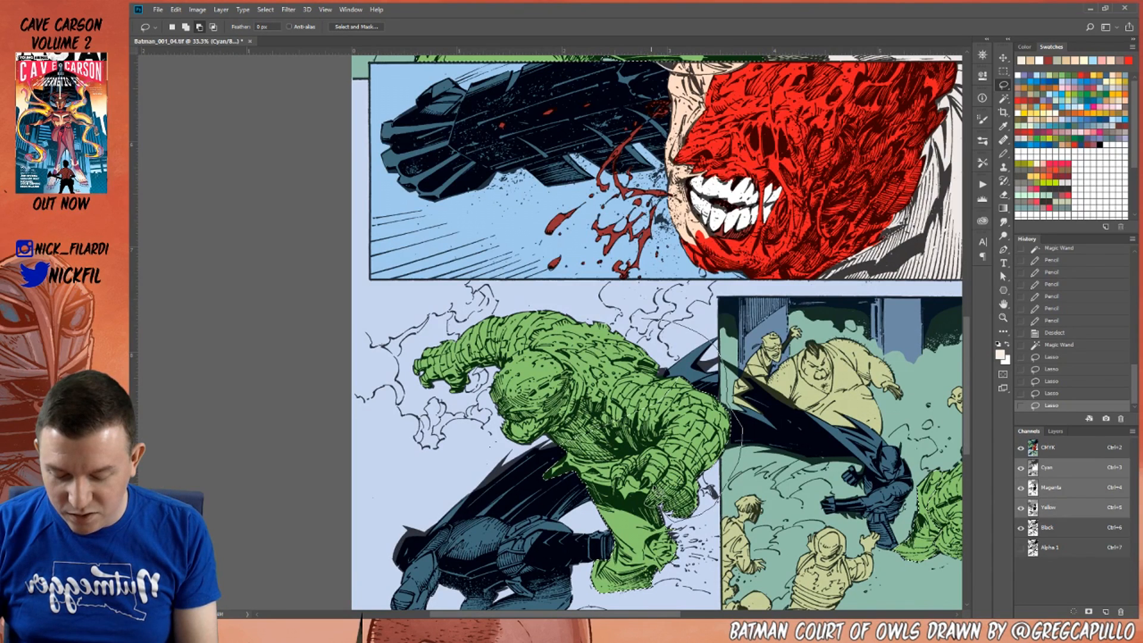
drag(710, 492, 668, 351)
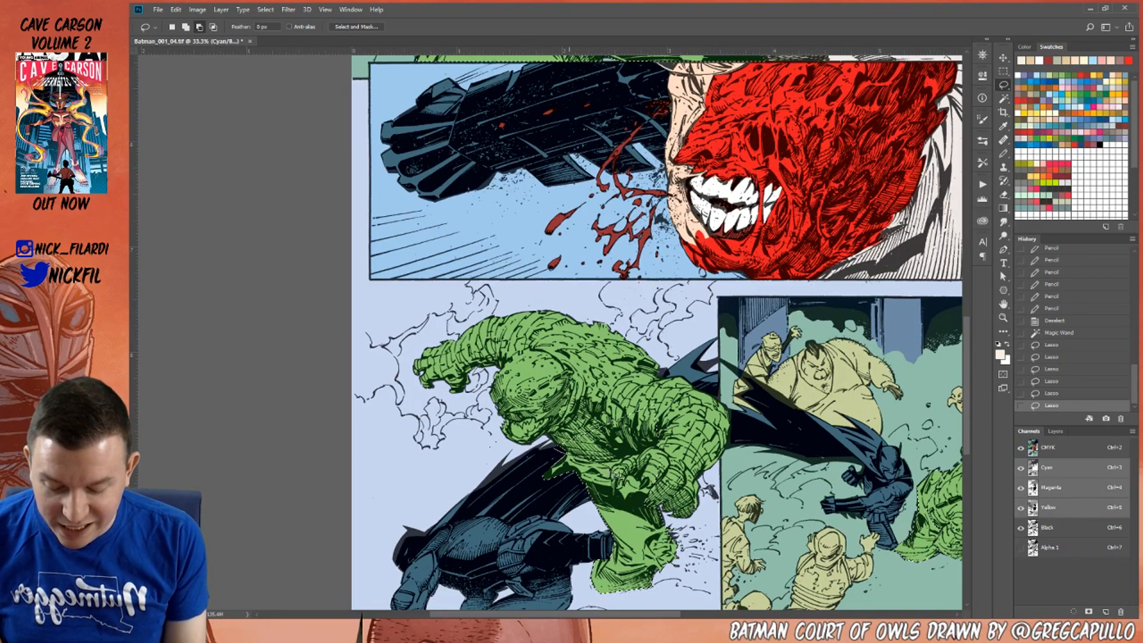
Refine the trouser selection around the large green villain's waistband, clawed hand and exposed foot with the Lasso.
mouse_move(652, 457)
mouse_down()
mouse_move(613, 376)
mouse_move(568, 417)
mouse_up()
drag(568, 458, 655, 454)
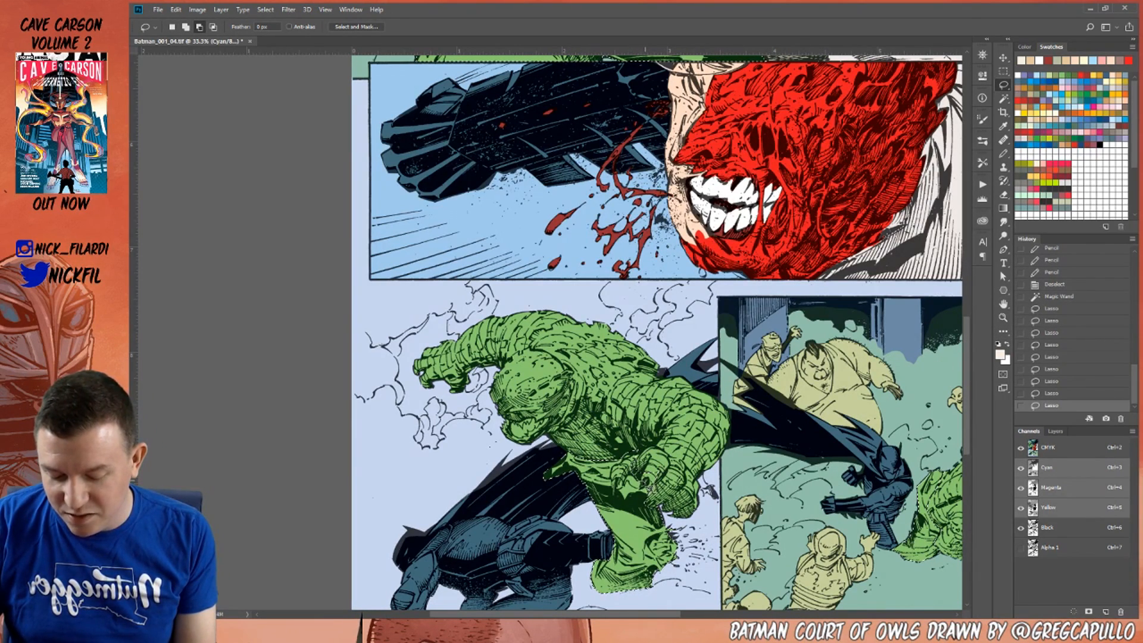
drag(646, 486, 655, 427)
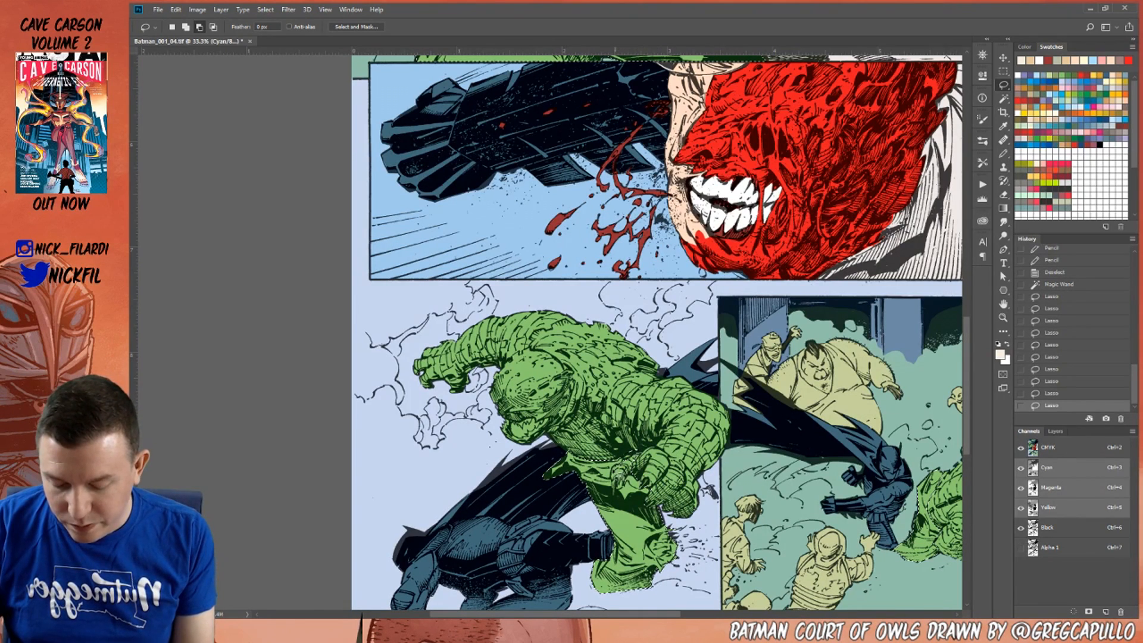
mouse_move(645, 462)
mouse_down()
mouse_move(617, 479)
mouse_move(640, 467)
mouse_up()
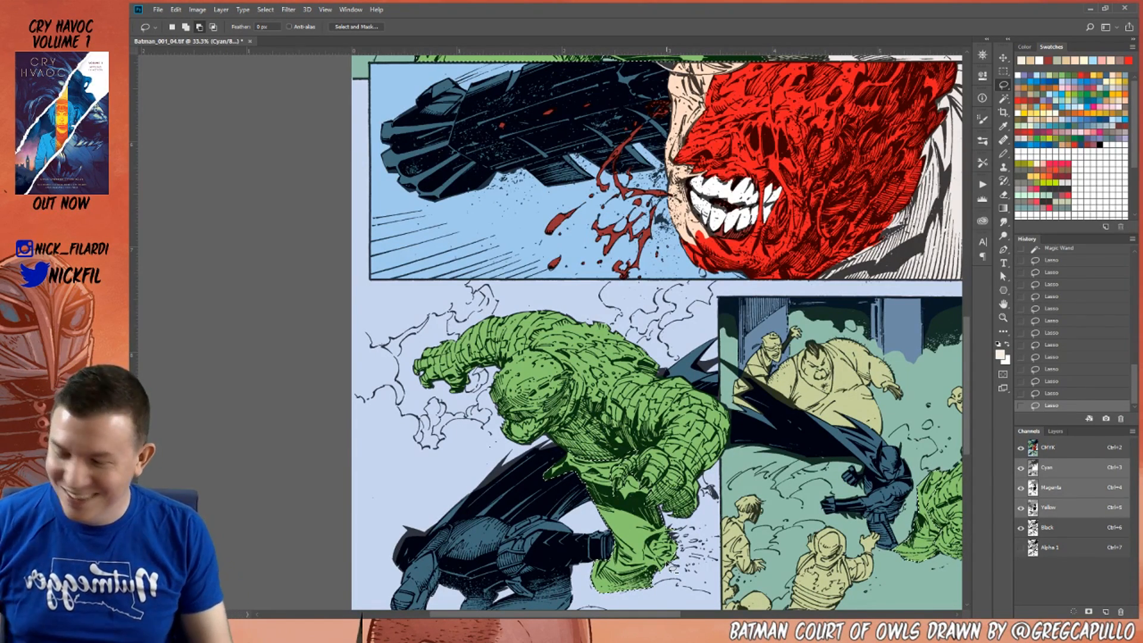
key(space)
mouse_move(902, 409)
mouse_down()
mouse_move(917, 317)
mouse_move(769, 349)
mouse_move(838, 347)
mouse_up()
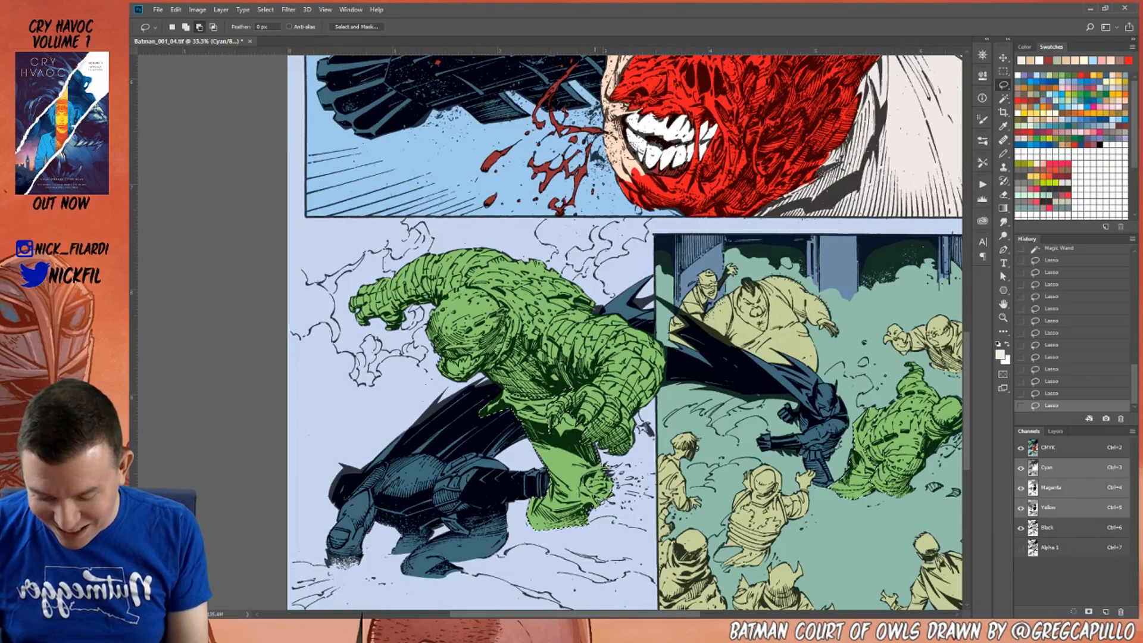
drag(605, 509, 595, 506)
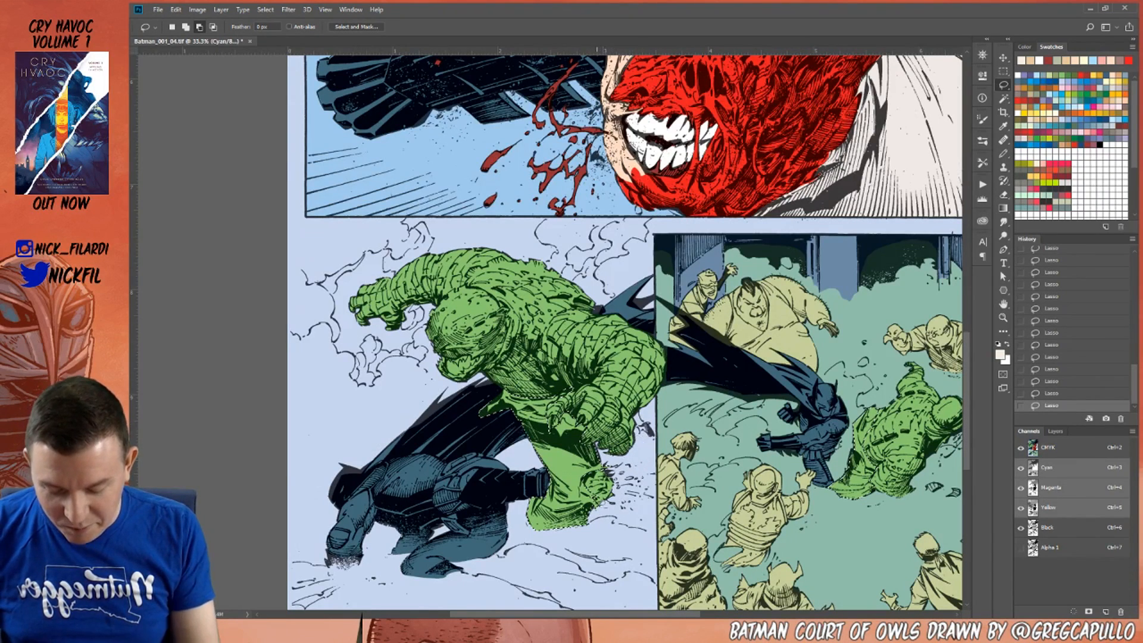
Subtract the green villain's scaly upper body from the selection in the top panel, leaving only his trousers selected.
key(alt+space)
alt+click(761, 416)
alt+click(762, 416)
mouse_move(742, 222)
mouse_down()
mouse_move(672, 412)
mouse_move(747, 506)
mouse_move(757, 539)
mouse_up()
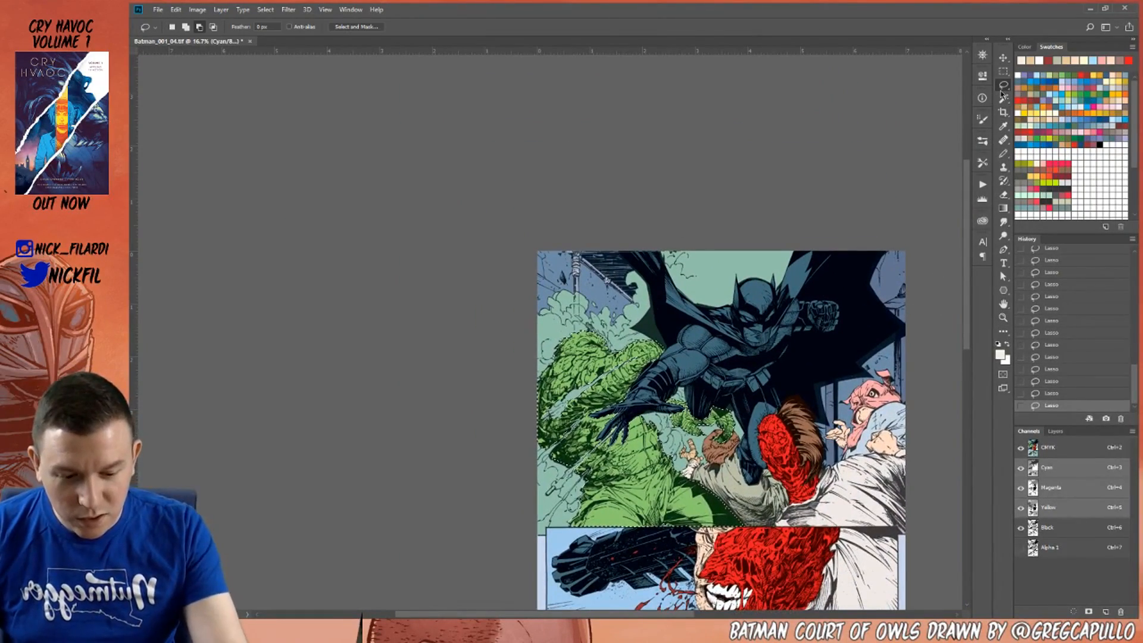
mouse_move(623, 294)
mouse_down()
mouse_move(553, 481)
mouse_move(643, 440)
mouse_move(666, 294)
mouse_up()
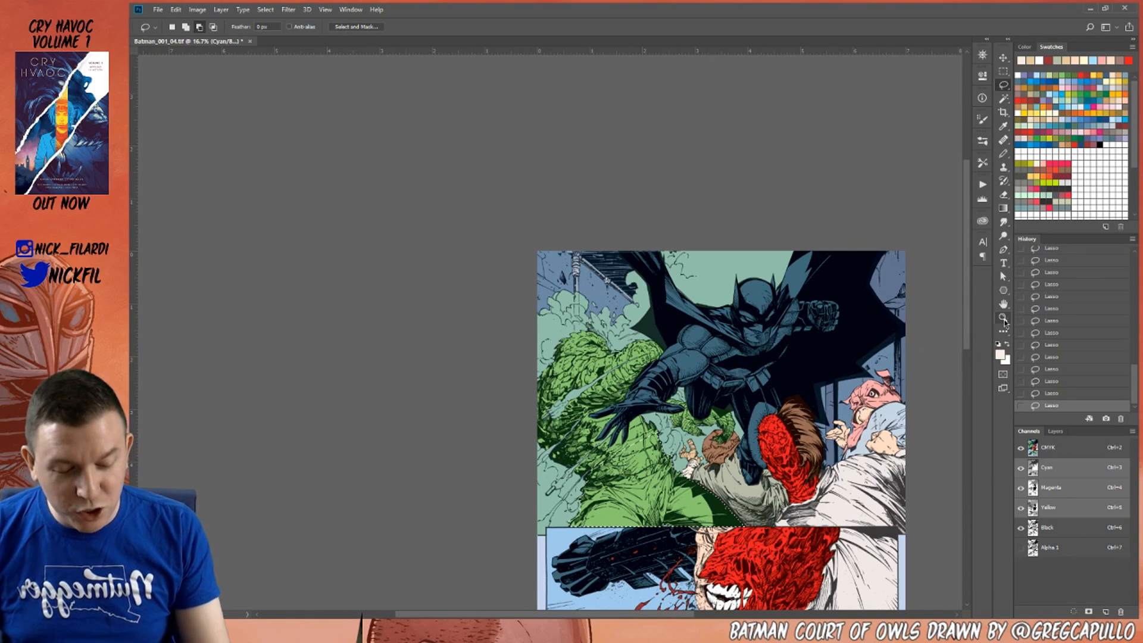
key(z)
click(617, 470)
key(l)
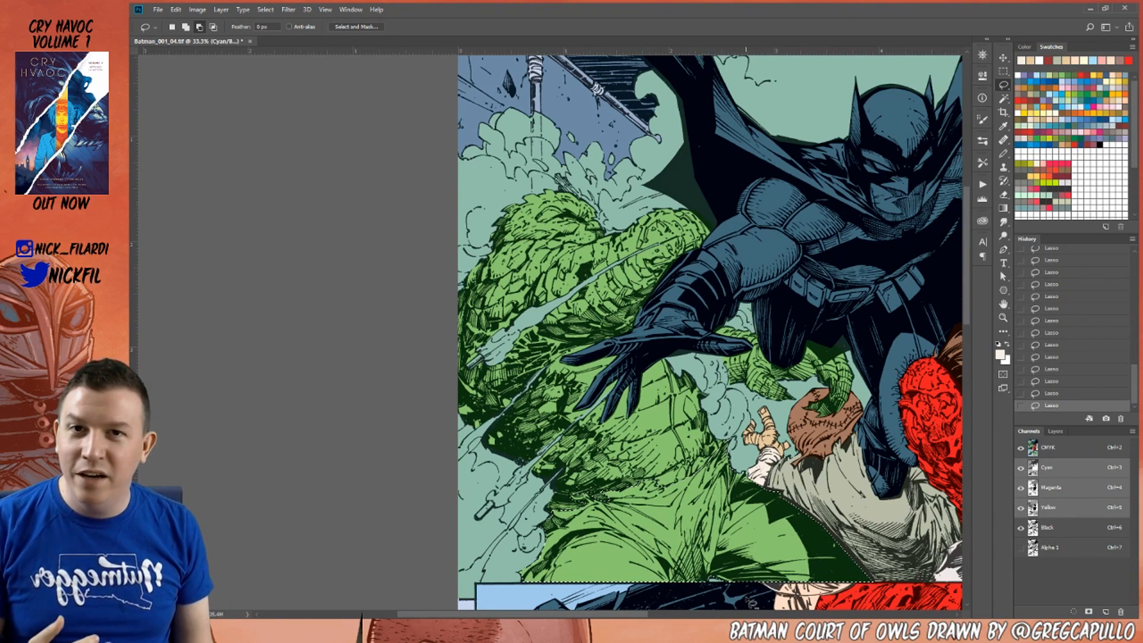
Fill the selected trousers in all panels with a tan swatch and fade the fill over the green.
click(1003, 303)
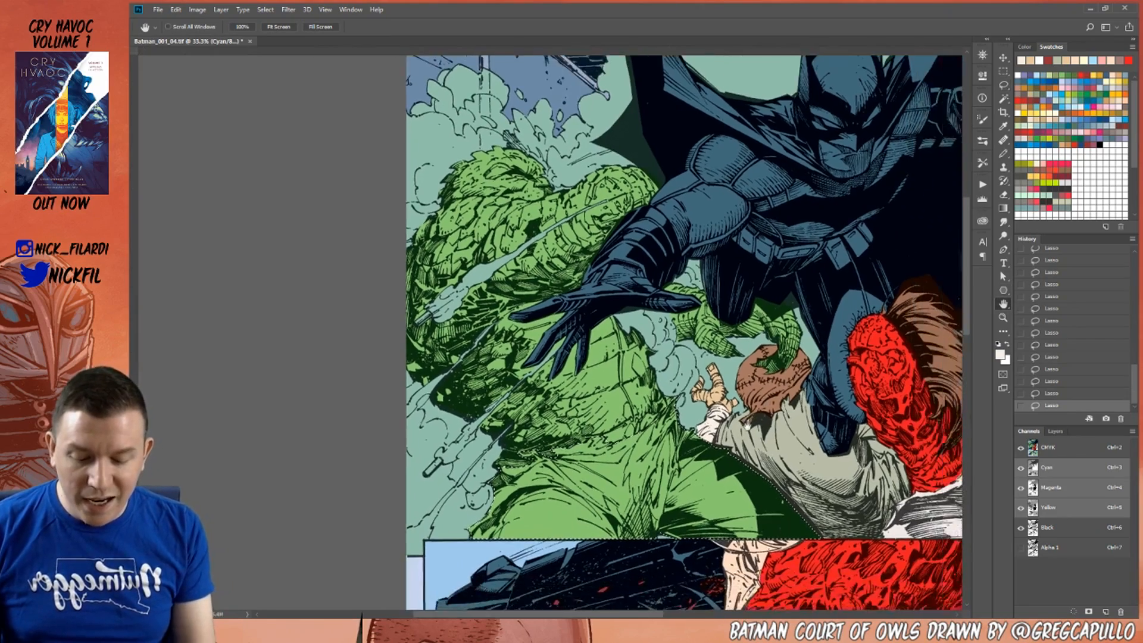
key(ctrl+minus)
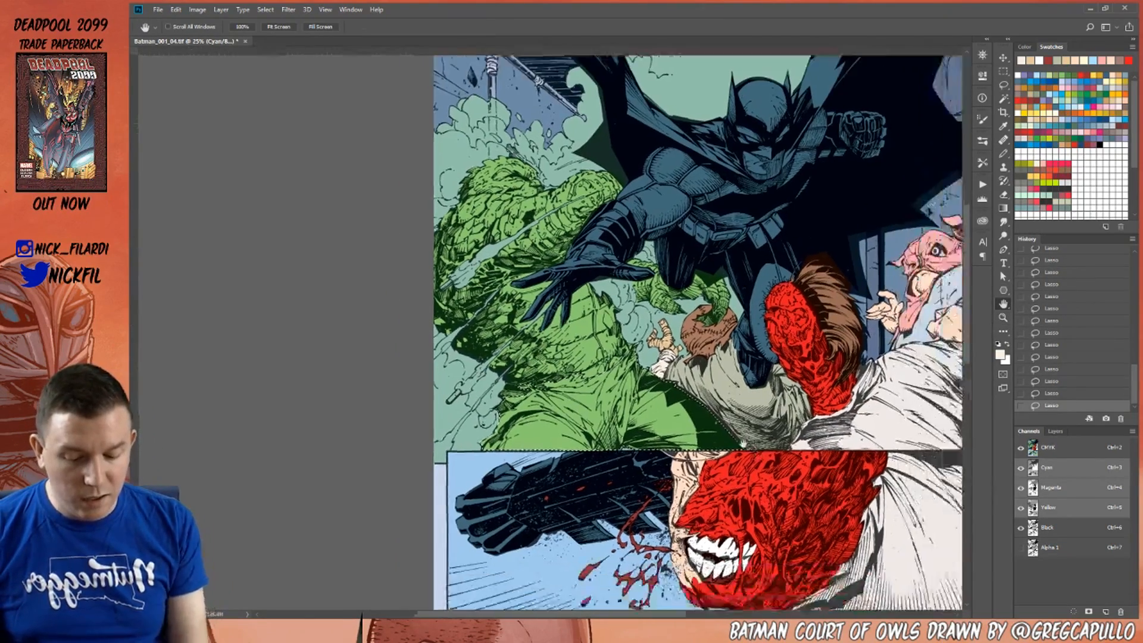
drag(756, 440, 682, 344)
drag(737, 534, 704, 346)
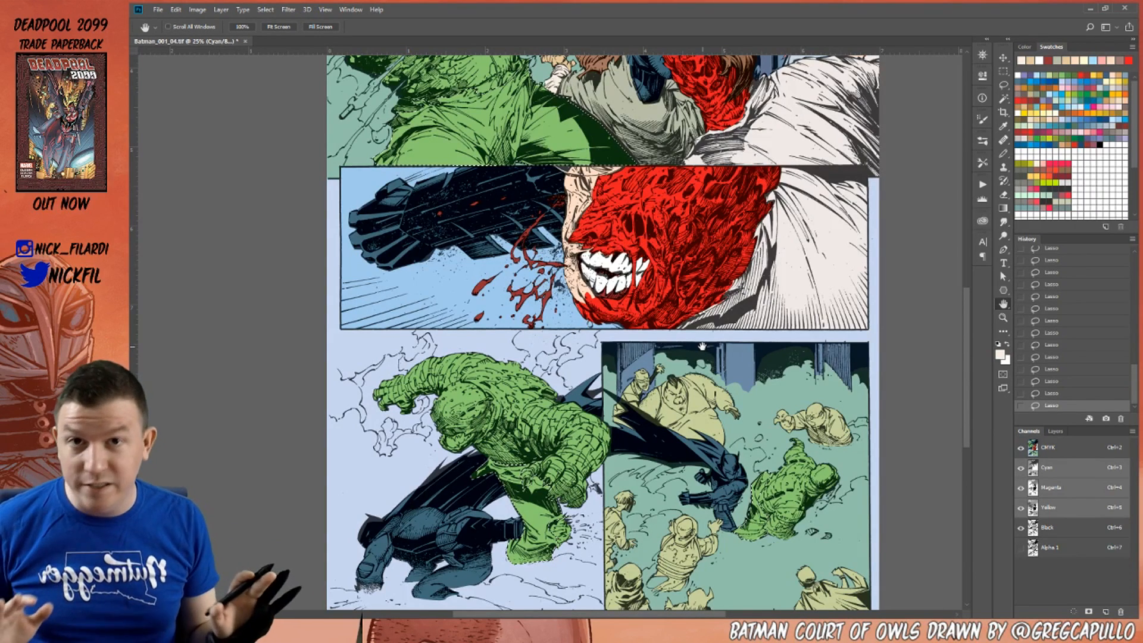
click(1036, 87)
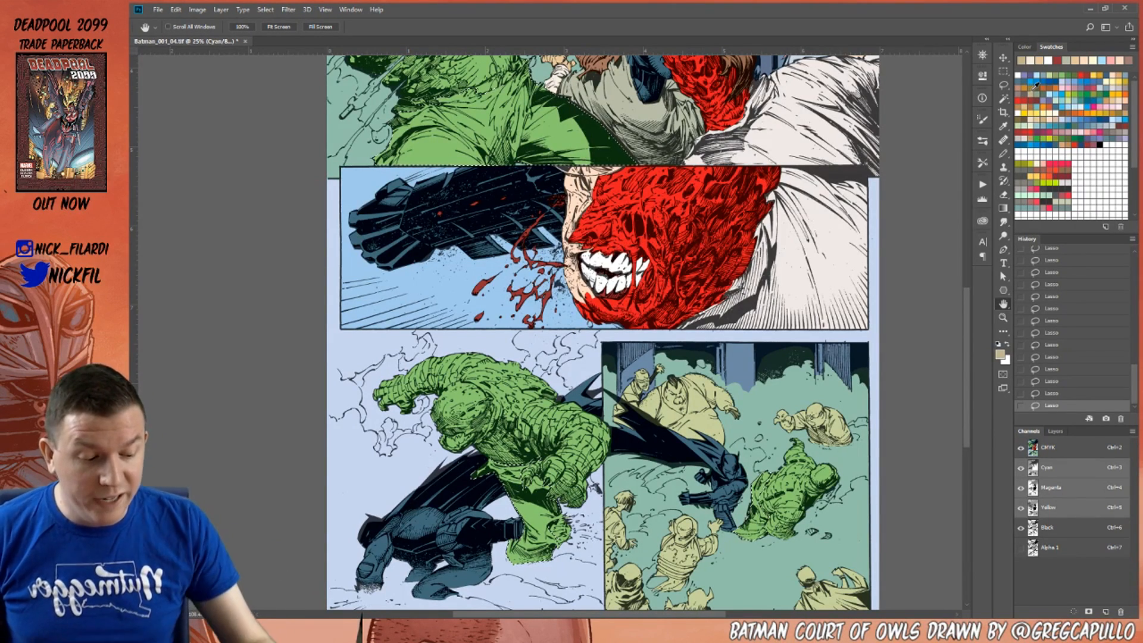
key(alt+BackSpace)
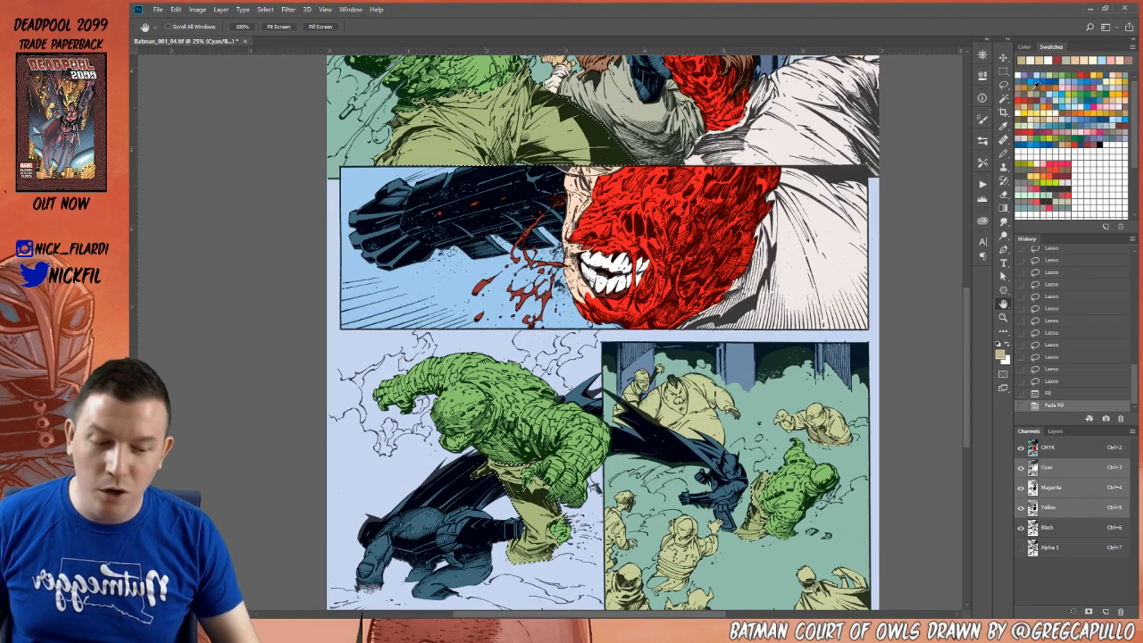
Fill the trousers with a red swatch, fade the fill to turn them brown, and clear the selection.
scroll(722, 502, down, 2)
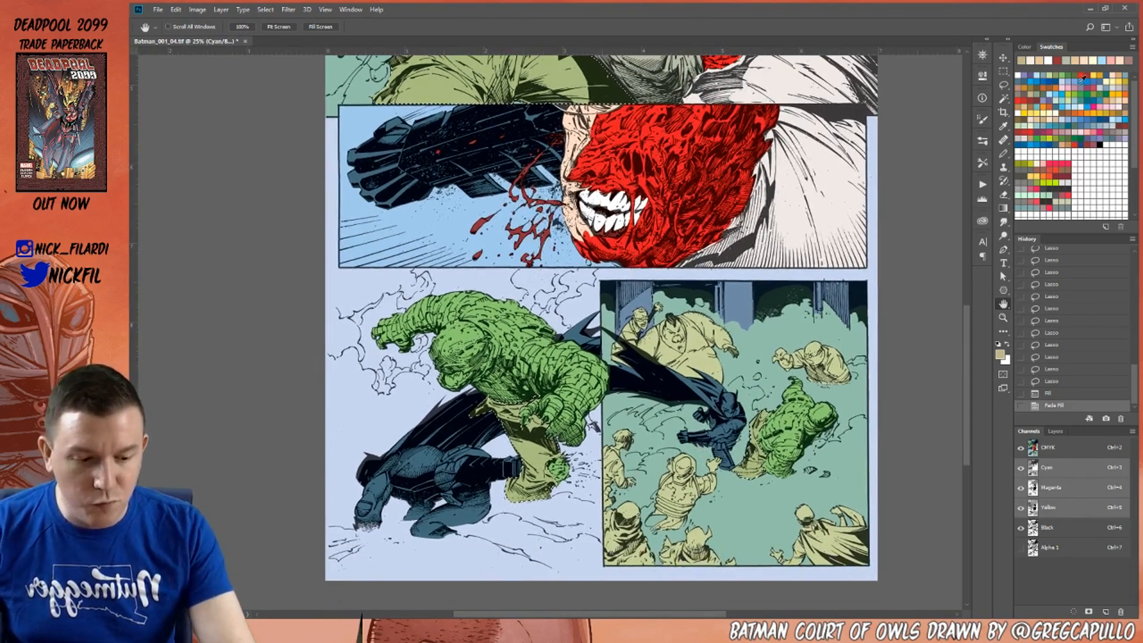
click(1093, 69)
key(alt+BackSpace)
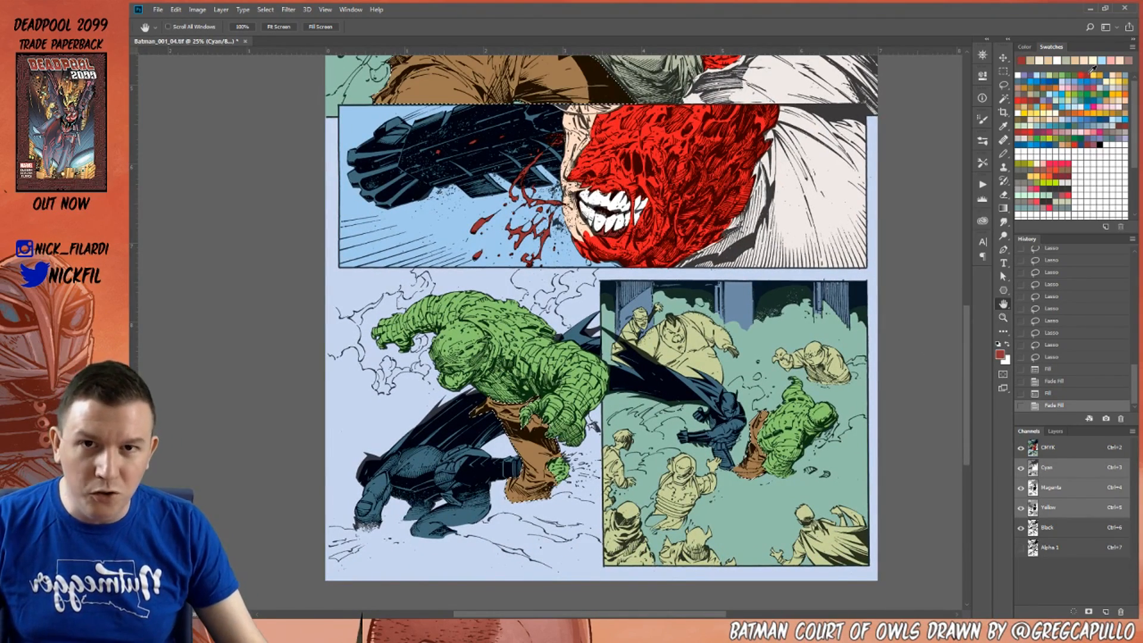
key(ctrl+d)
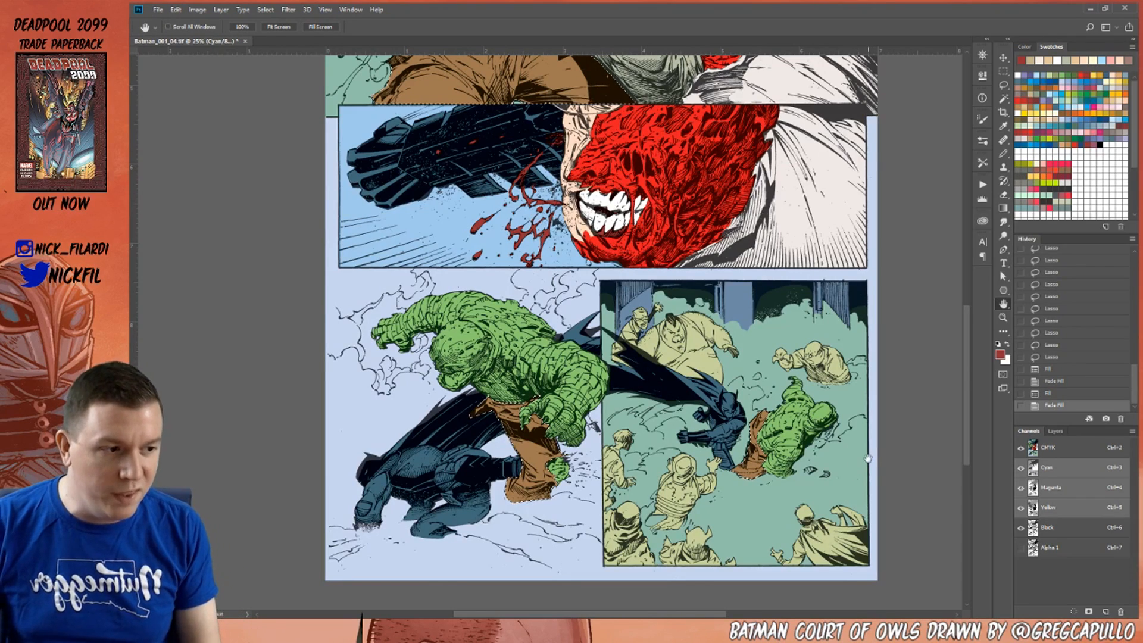
Select the dark navy of Batman's costume across the page and subtract his dark close-up in the second panel.
drag(812, 440, 781, 360)
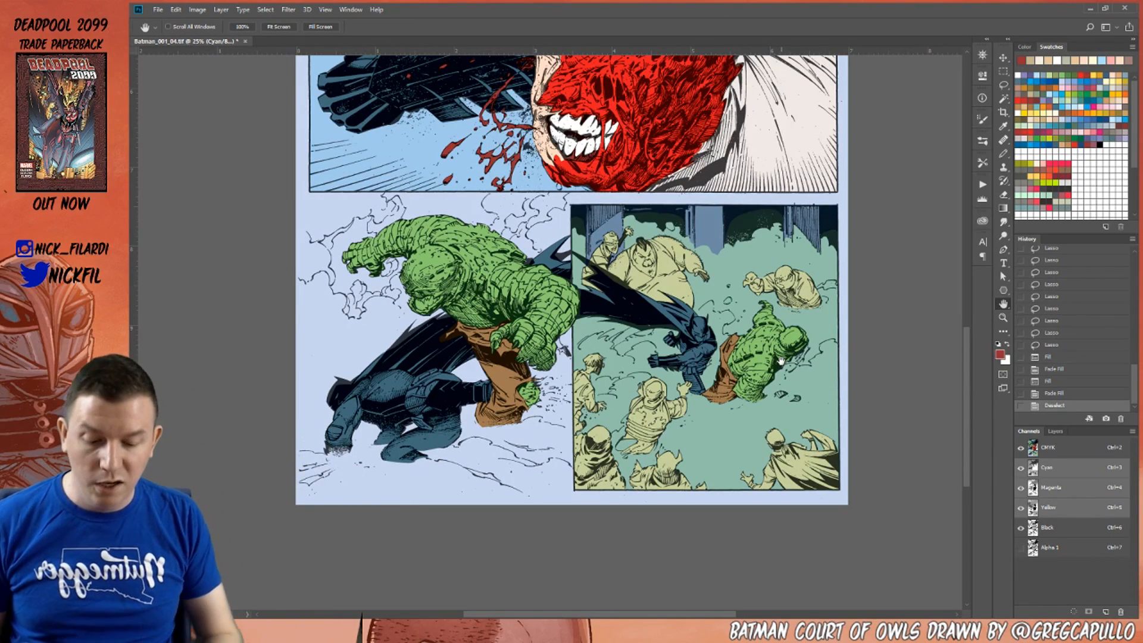
key(w)
click(687, 345)
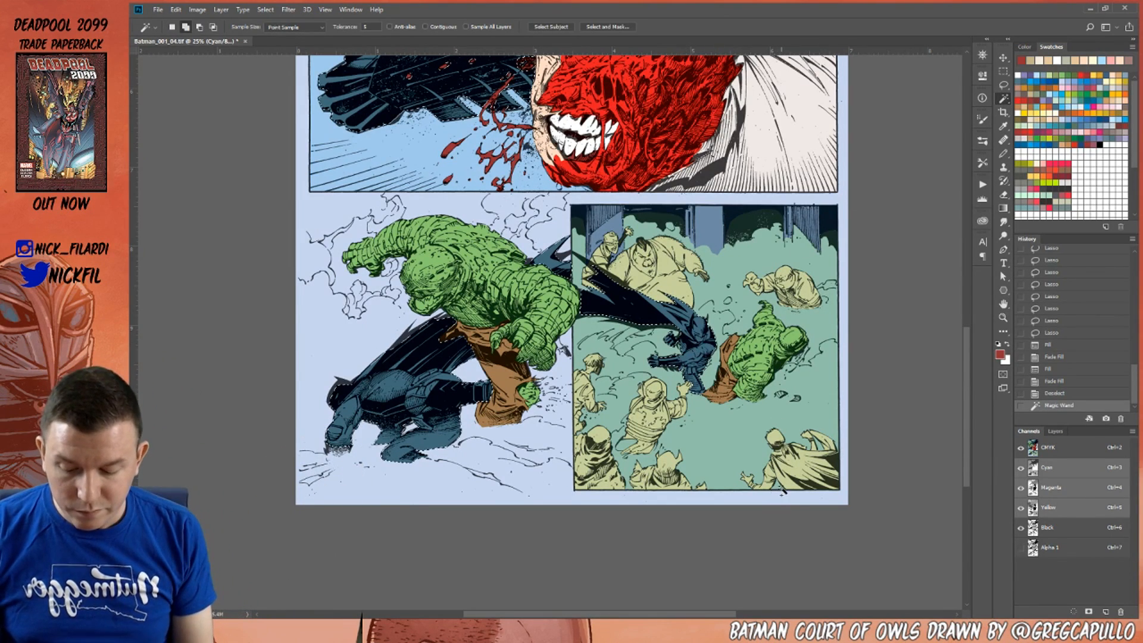
click(1003, 303)
mouse_move(645, 85)
mouse_down()
mouse_move(726, 350)
mouse_move(806, 431)
mouse_move(745, 559)
mouse_move(748, 592)
mouse_up()
key(l)
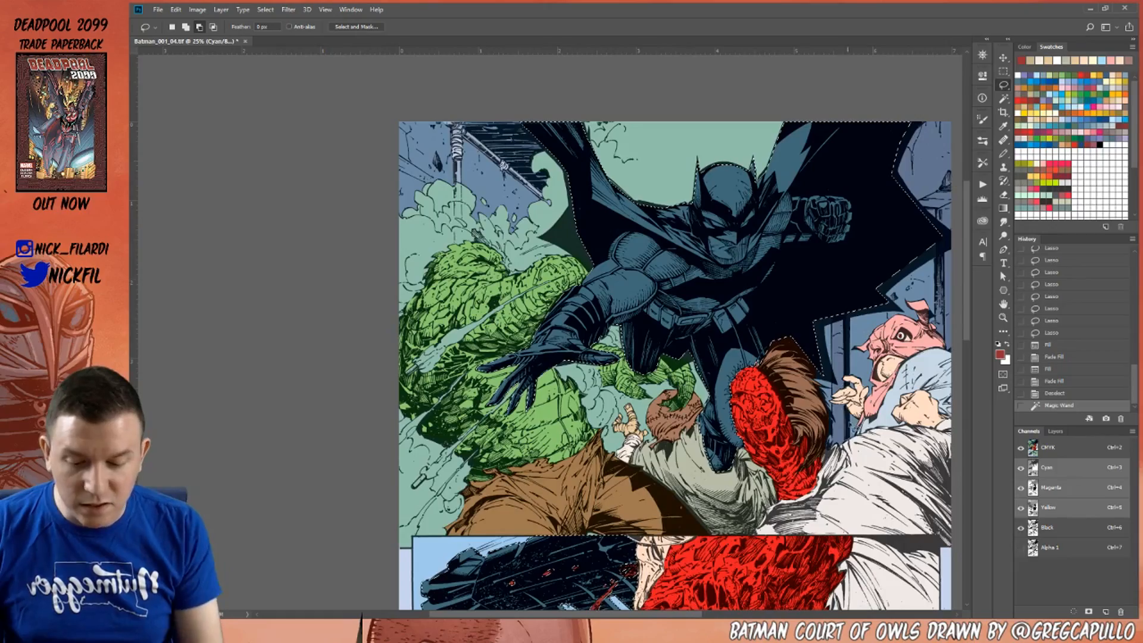
key(h)
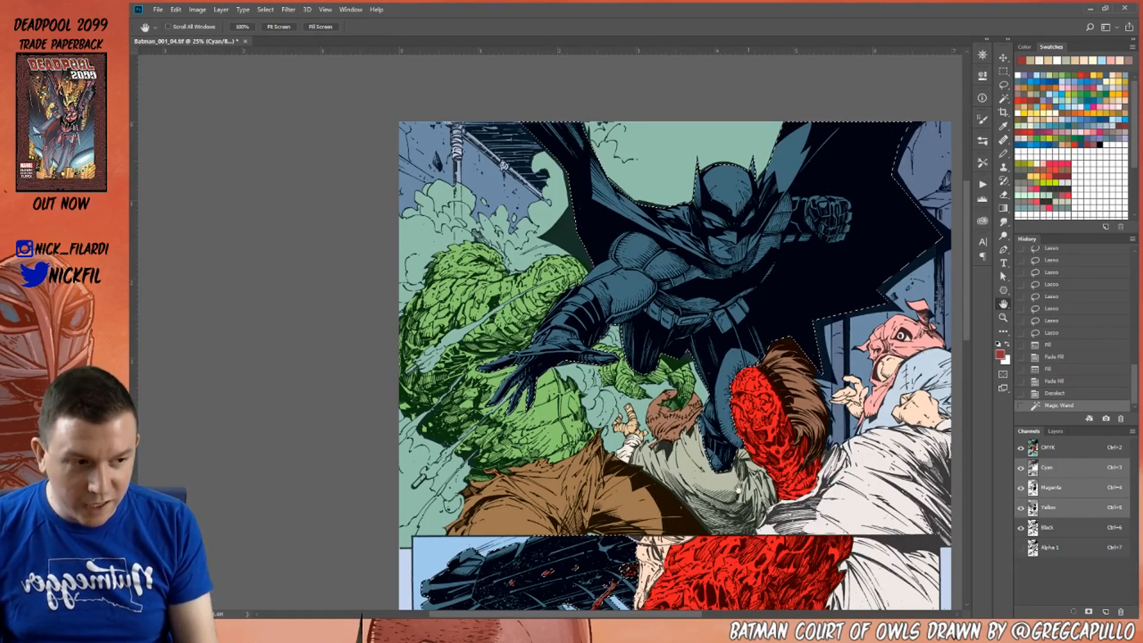
drag(738, 490, 732, 309)
key(l)
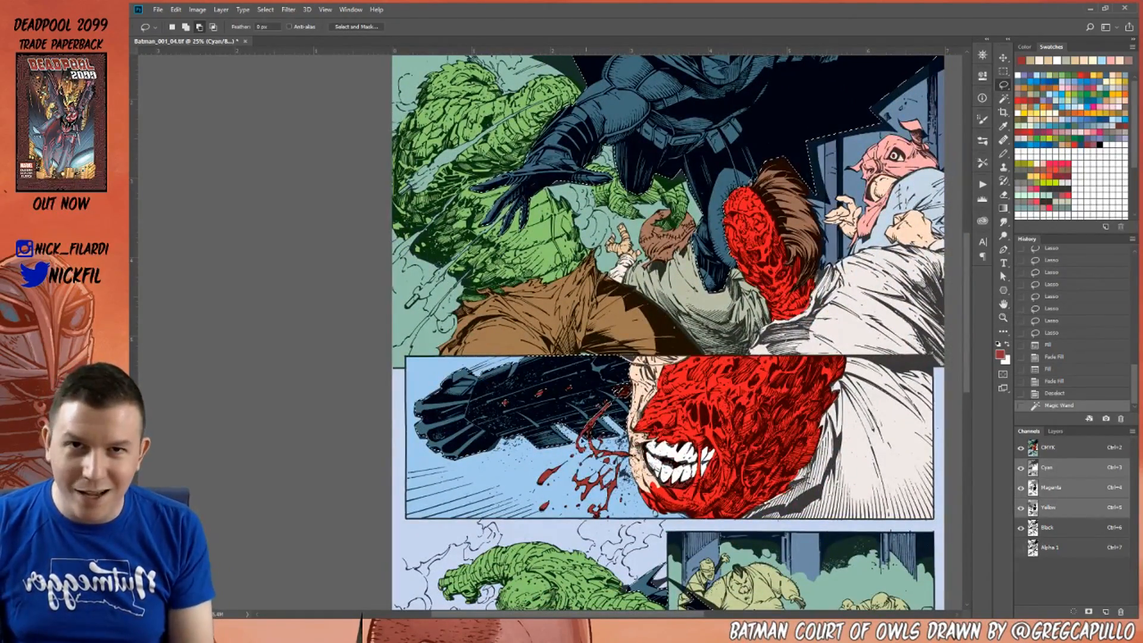
mouse_move(569, 311)
mouse_down()
mouse_move(475, 497)
mouse_move(411, 366)
mouse_up()
Subtract Batman's cape in the bottom-left panel from the costume selection.
key(space)
drag(776, 536, 805, 252)
key(z)
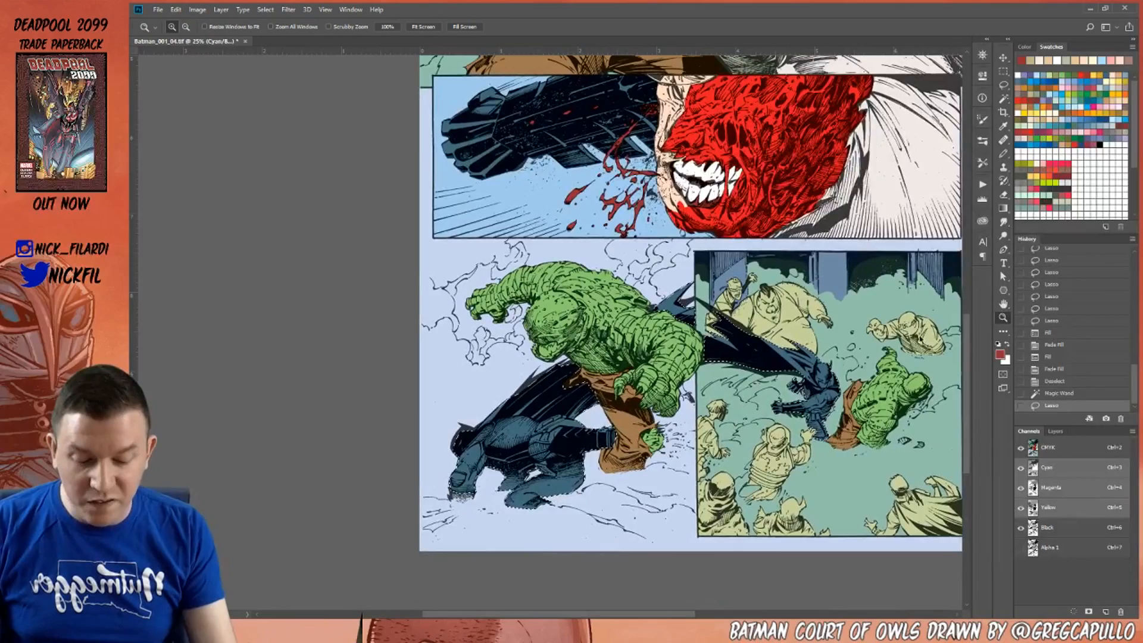
click(616, 463)
click(1005, 85)
mouse_move(560, 198)
mouse_down()
mouse_move(600, 156)
mouse_move(780, 324)
mouse_move(666, 312)
mouse_up()
mouse_move(586, 220)
mouse_down()
mouse_move(352, 304)
mouse_move(335, 395)
mouse_move(474, 369)
mouse_up()
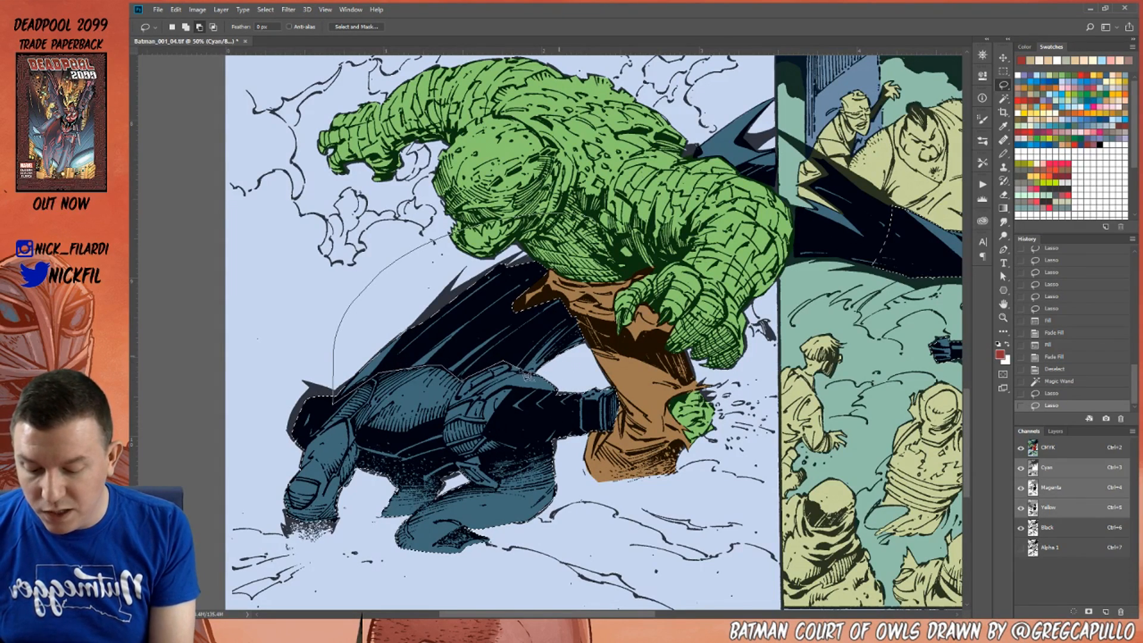
drag(559, 384, 559, 384)
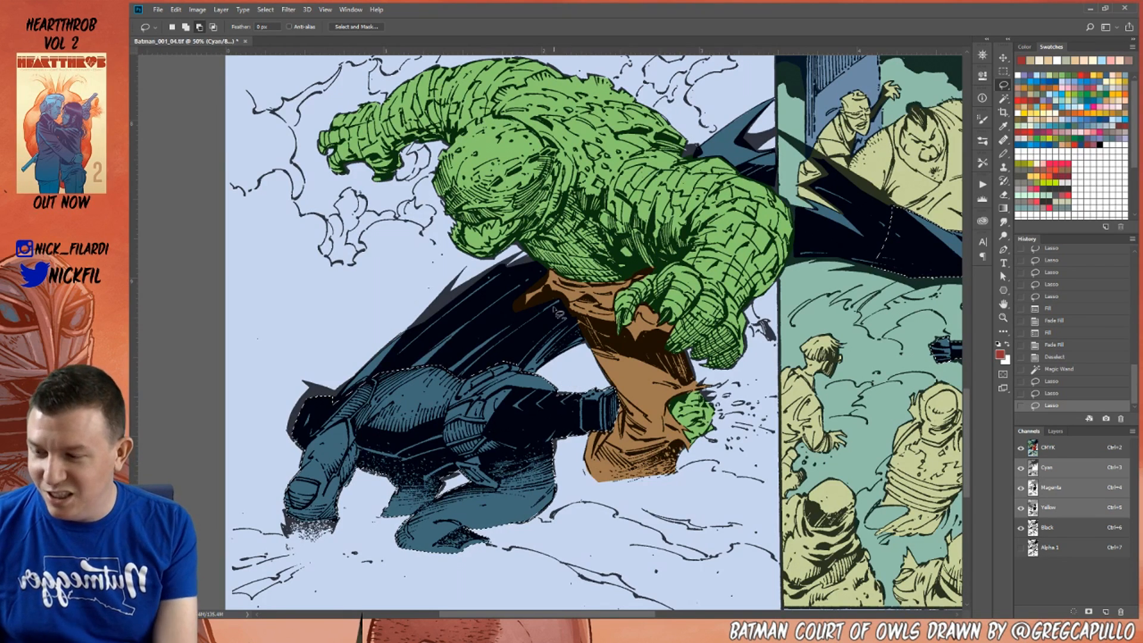
Subtract Batman's cowl, glove and boot in the bottom-left panel from the selection, leaving his bodysuit selected.
drag(291, 454, 372, 321)
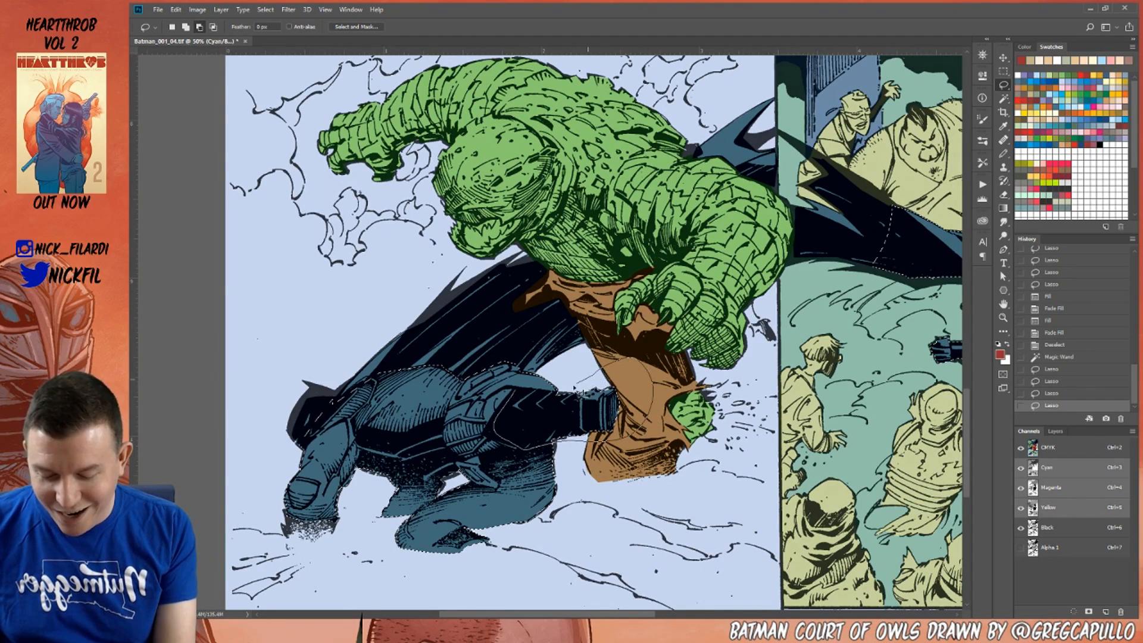
drag(523, 395, 519, 399)
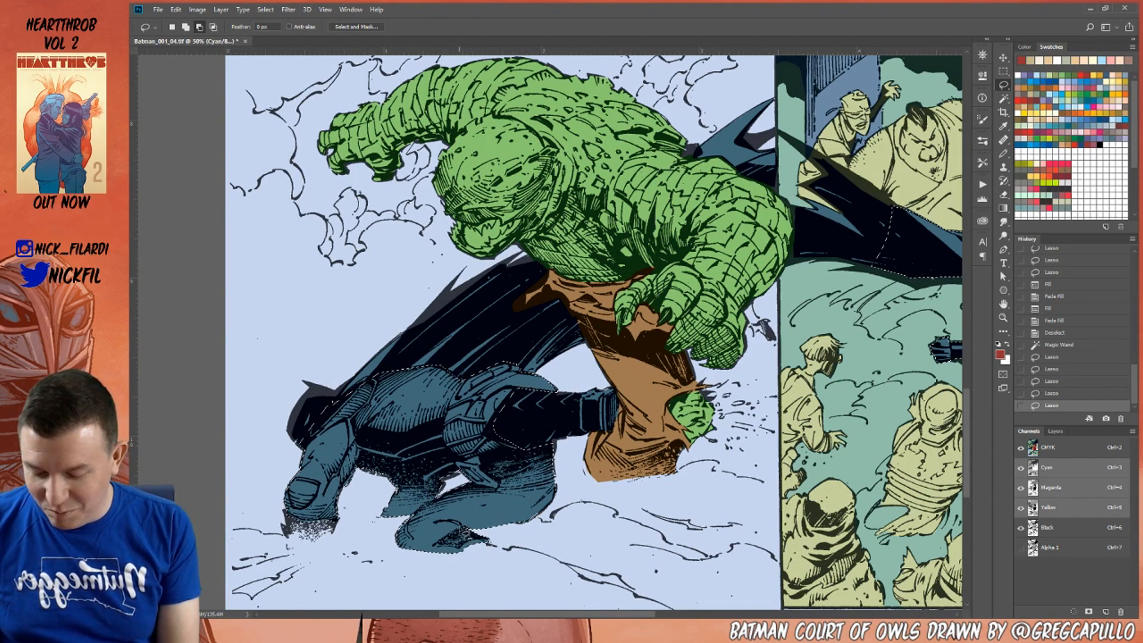
drag(453, 580, 497, 544)
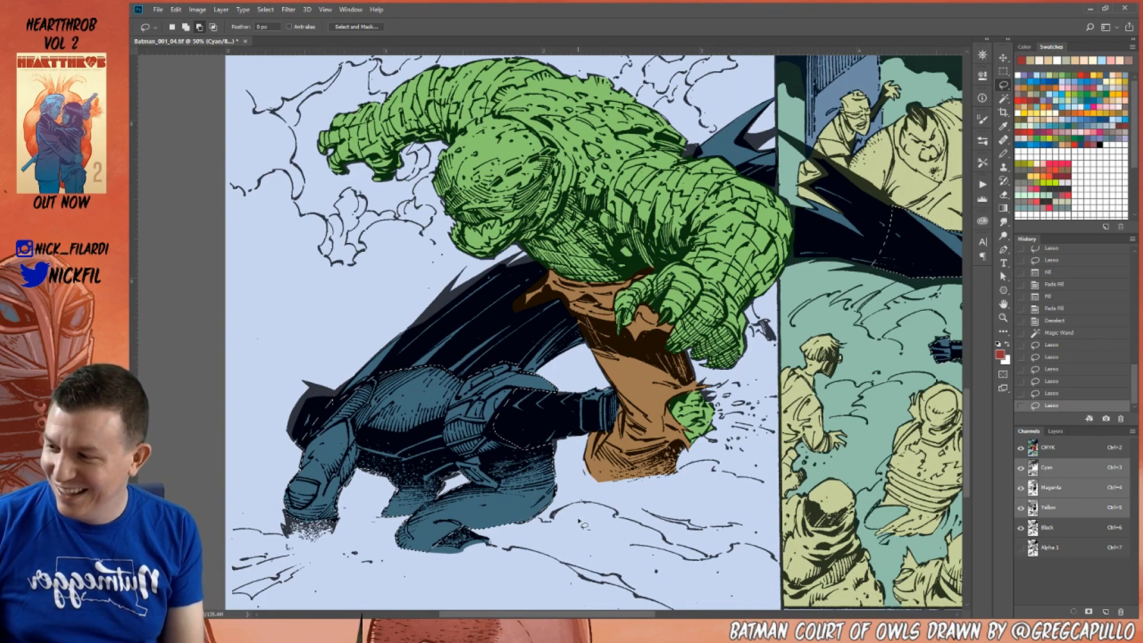
Subtract Batman's cape, cowl and gloves in the bottom-right panel from the selection.
key(space)
mouse_move(766, 436)
mouse_down()
mouse_move(474, 522)
mouse_move(409, 522)
mouse_up()
mouse_move(592, 243)
mouse_down()
mouse_move(482, 317)
mouse_move(584, 390)
mouse_move(631, 366)
mouse_move(655, 420)
mouse_move(714, 387)
mouse_move(700, 389)
mouse_up()
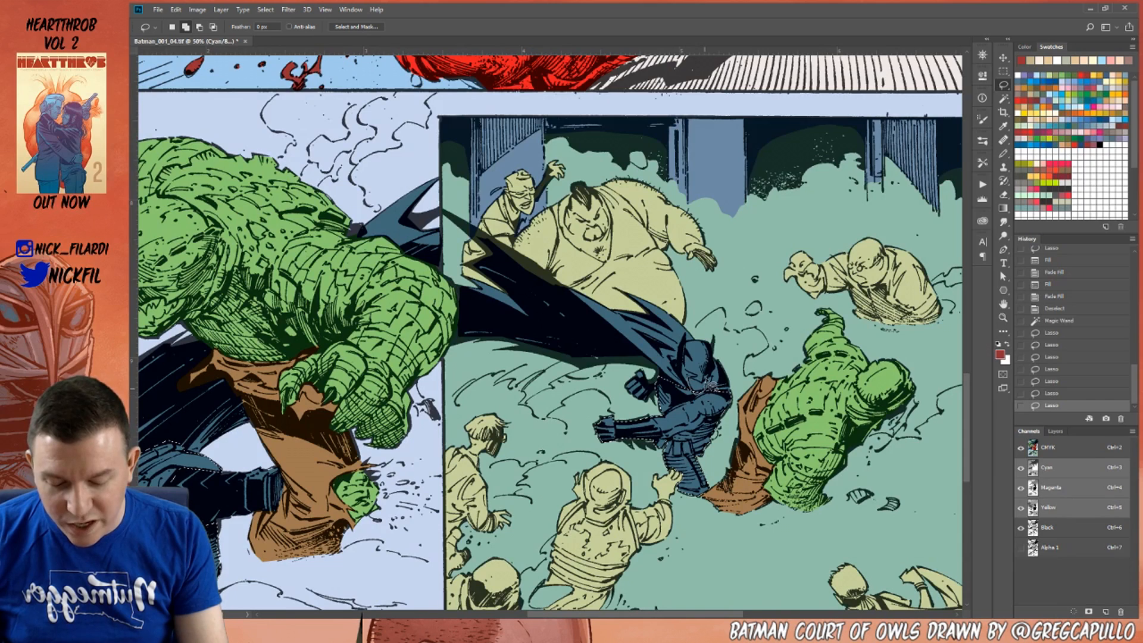
drag(703, 383, 709, 388)
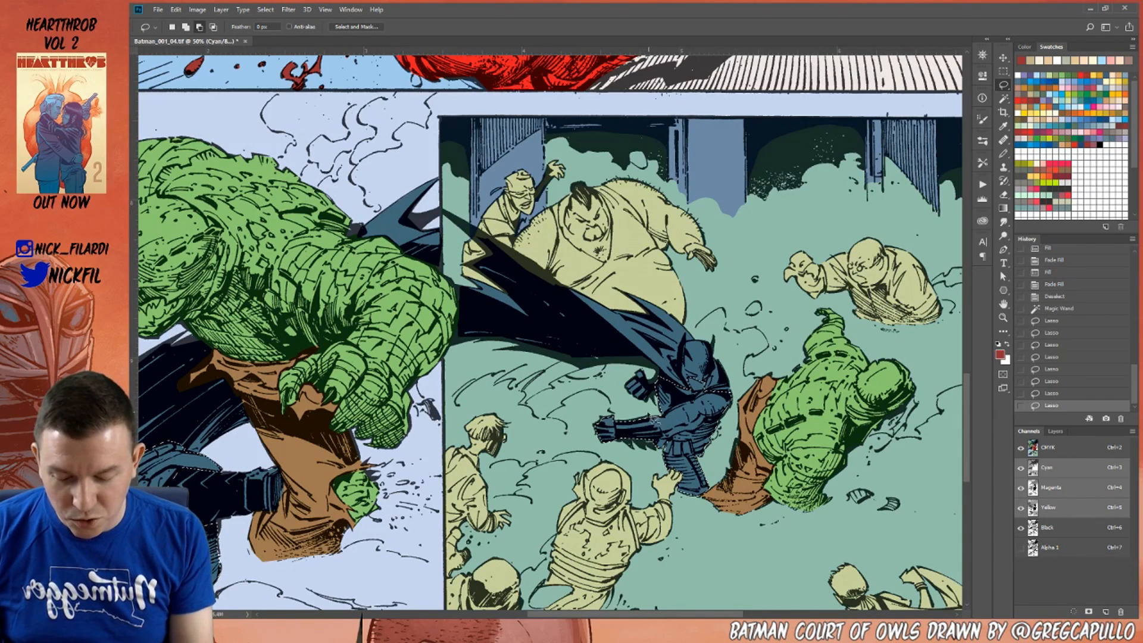
mouse_move(668, 444)
mouse_down()
mouse_move(646, 473)
mouse_move(608, 379)
mouse_up()
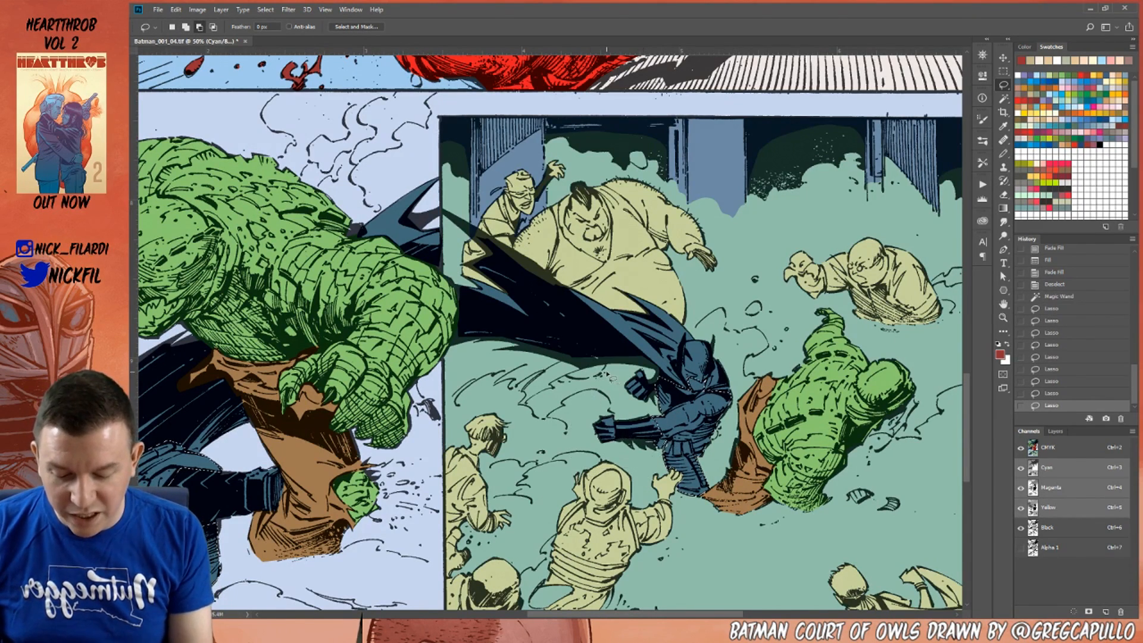
Subtract Batman's cowl and the raised cape folds beside his head in the top panel from the selection.
click(1001, 317)
alt+click(733, 422)
alt+click(734, 422)
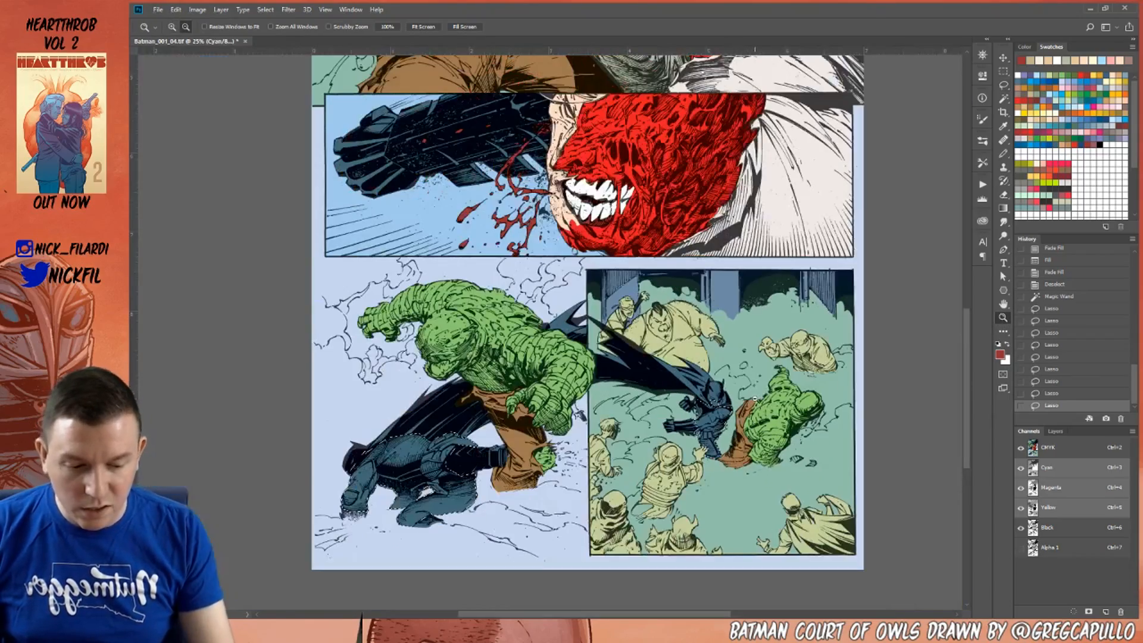
click(1004, 304)
drag(846, 155, 899, 393)
click(1003, 317)
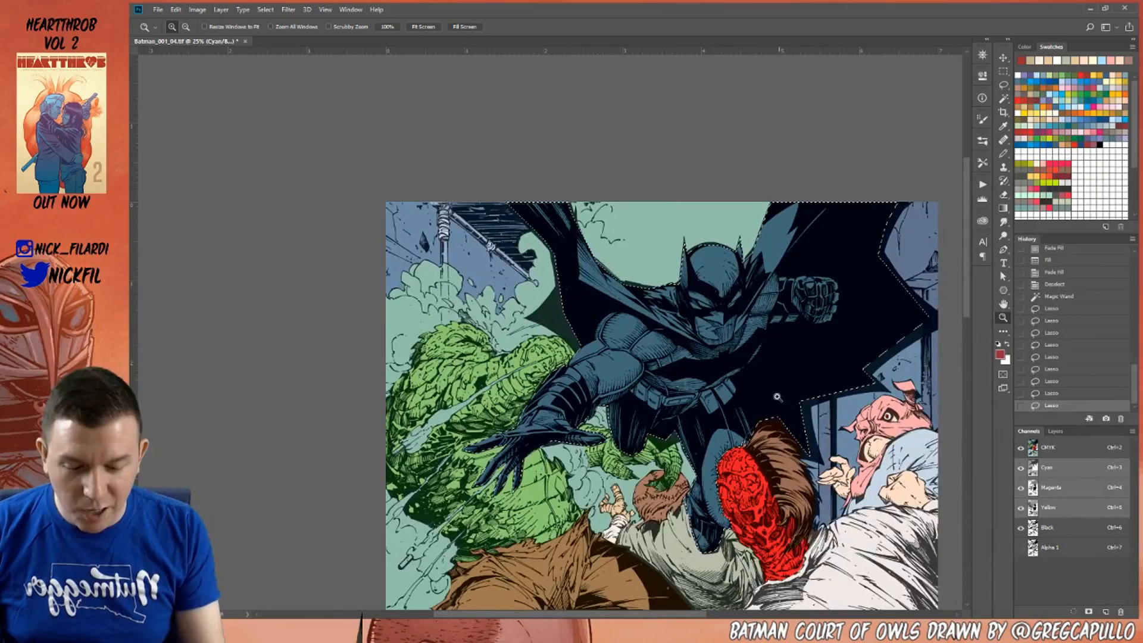
click(786, 399)
click(1004, 303)
drag(771, 370, 745, 511)
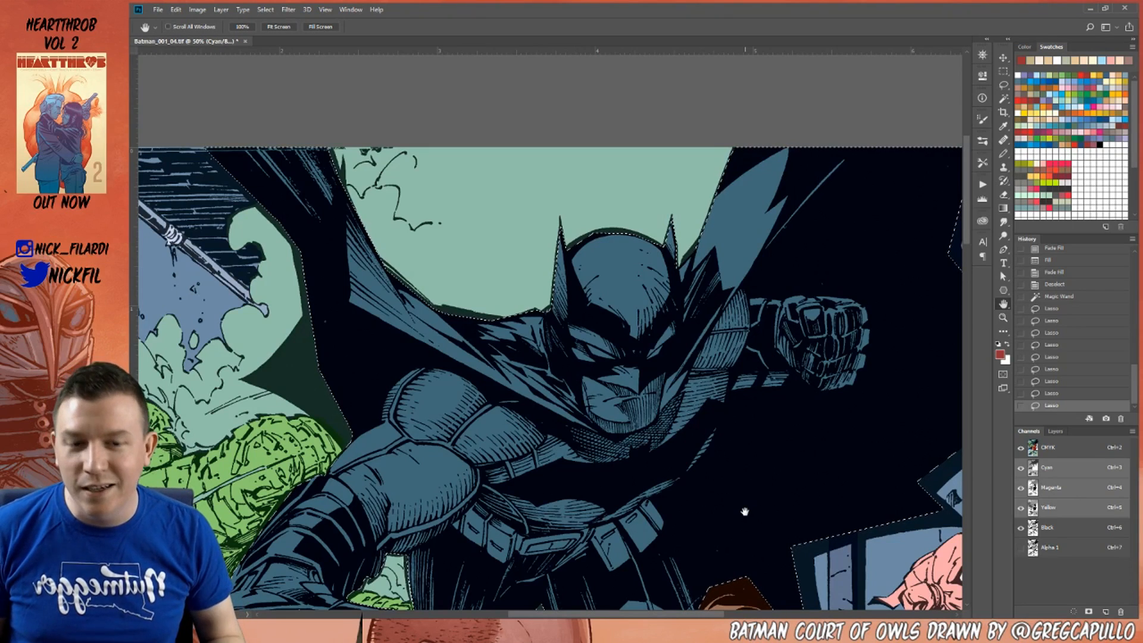
click(1004, 83)
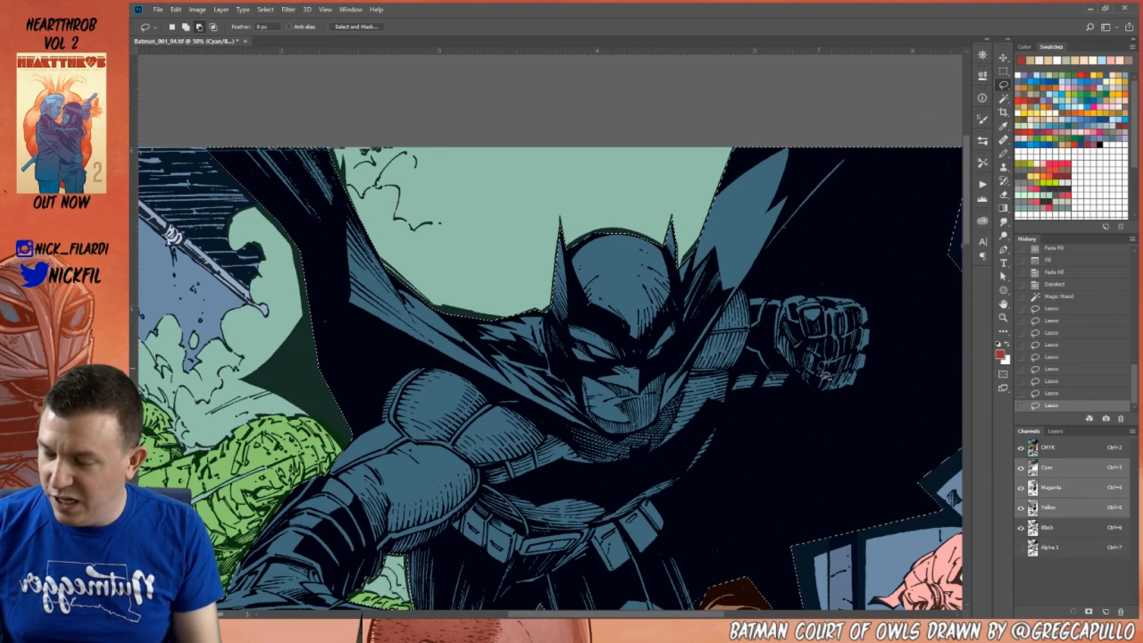
mouse_move(685, 179)
mouse_down()
mouse_move(830, 111)
mouse_move(878, 143)
mouse_move(745, 304)
mouse_move(740, 290)
mouse_move(691, 353)
mouse_move(664, 420)
mouse_move(672, 371)
mouse_move(644, 389)
mouse_up()
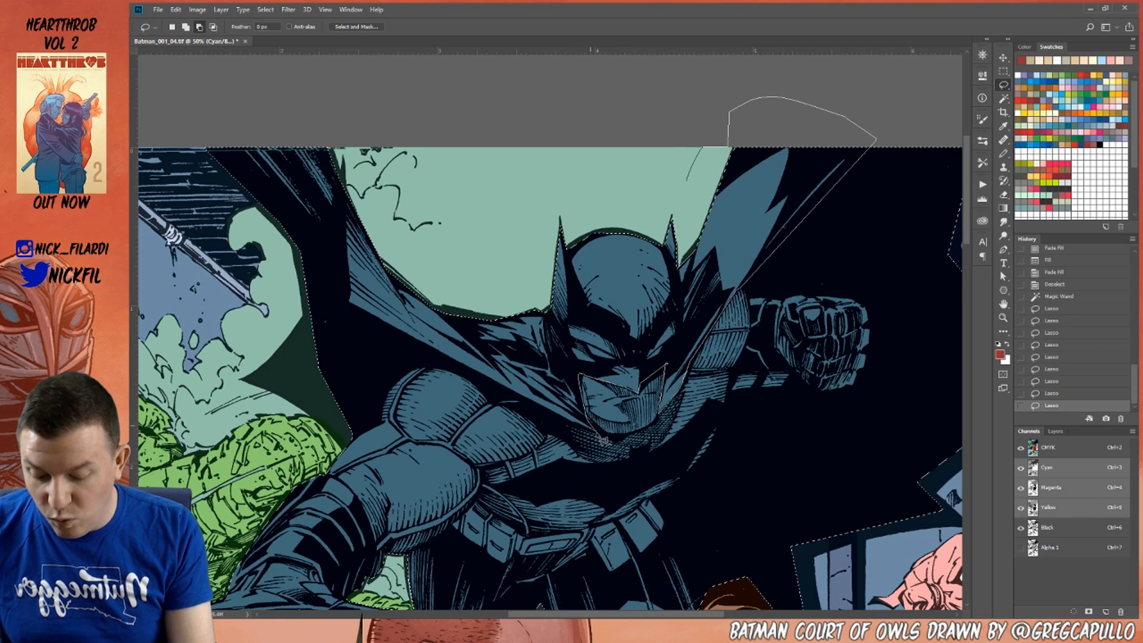
mouse_move(602, 441)
mouse_down()
mouse_move(479, 378)
mouse_move(416, 296)
mouse_up()
Subtract the remaining cape section above Batman's outstretched arm in the top panel from the selection.
click(1003, 303)
mouse_move(547, 426)
mouse_down()
mouse_move(651, 480)
mouse_move(652, 500)
mouse_up()
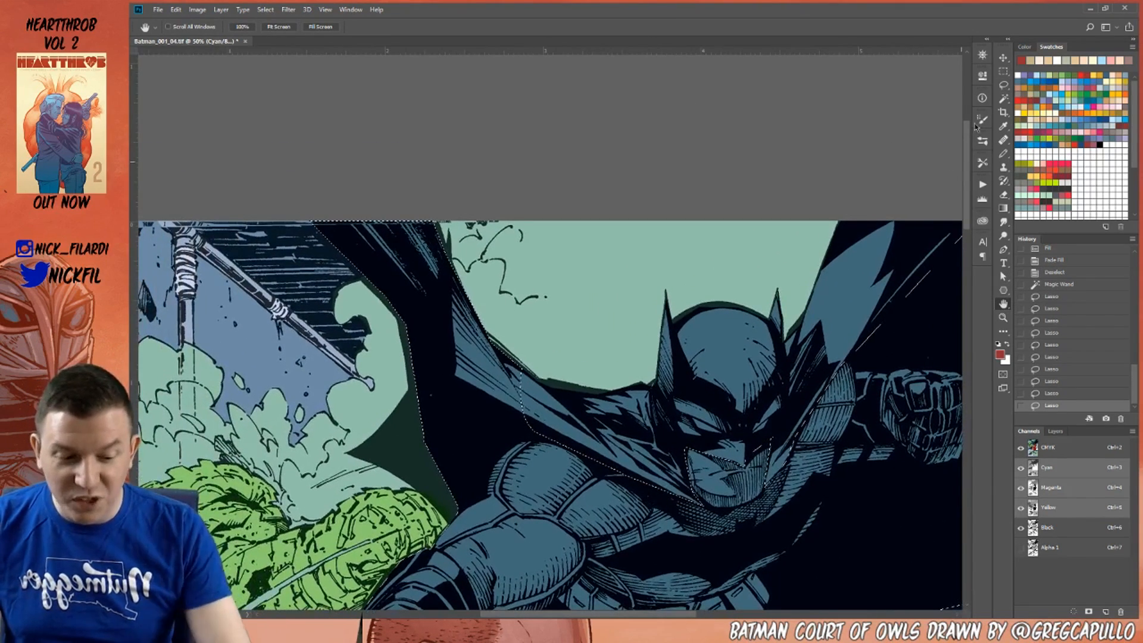
click(1004, 86)
mouse_move(552, 415)
mouse_down()
mouse_move(392, 497)
mouse_move(567, 215)
mouse_move(552, 248)
mouse_up()
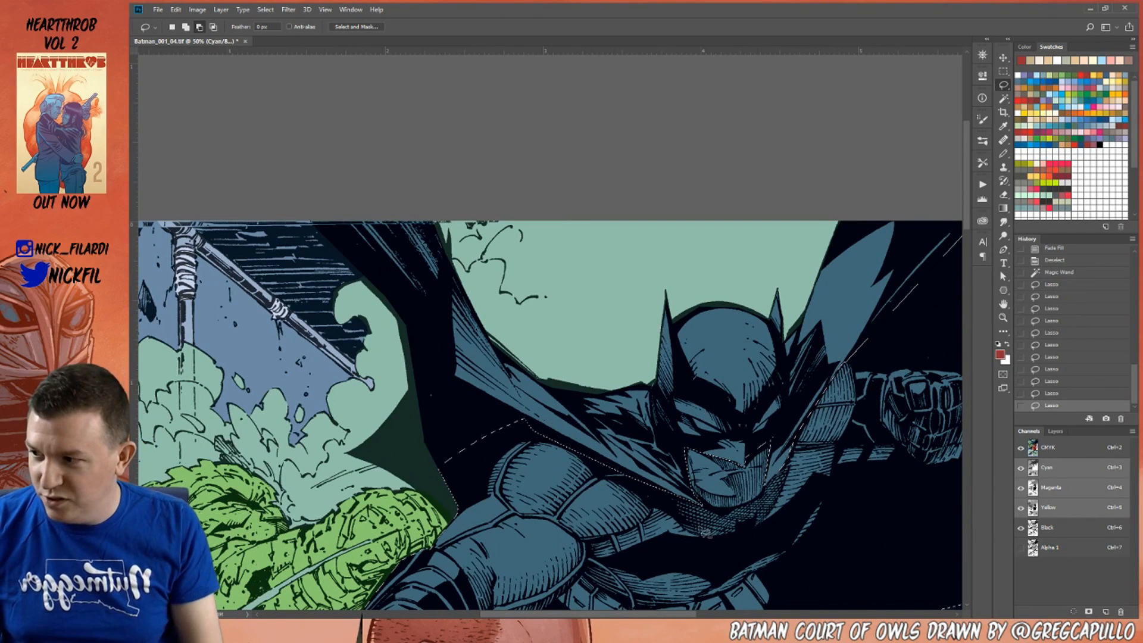
Subtract Batman's clenched fist and its glove in the top panel with a loose outline around them.
click(1004, 303)
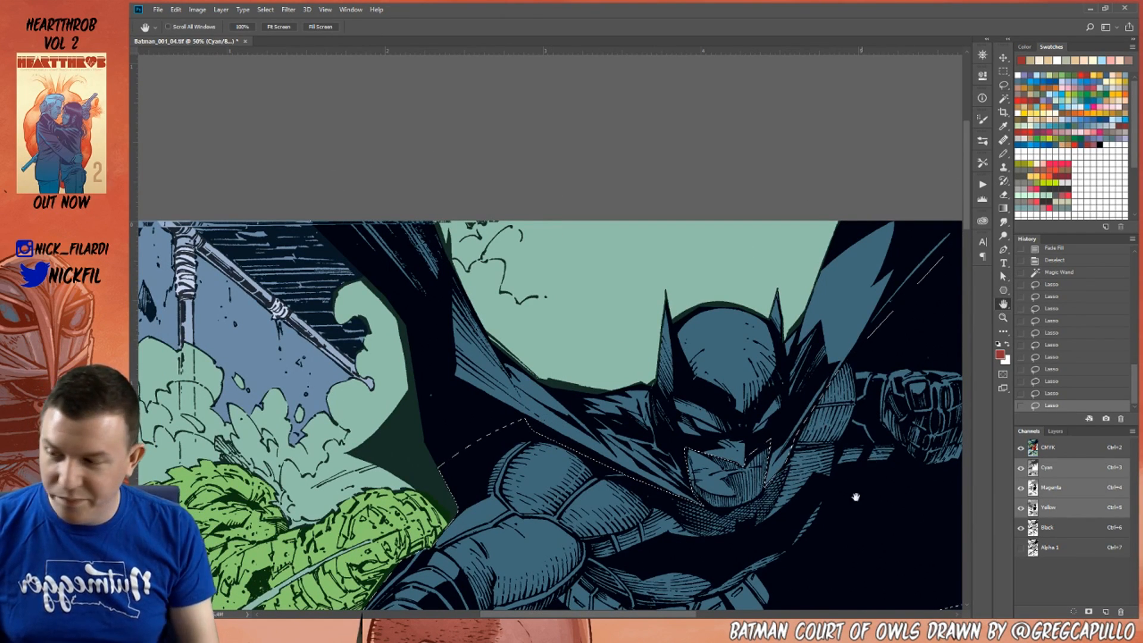
drag(856, 496, 536, 477)
drag(760, 449, 804, 401)
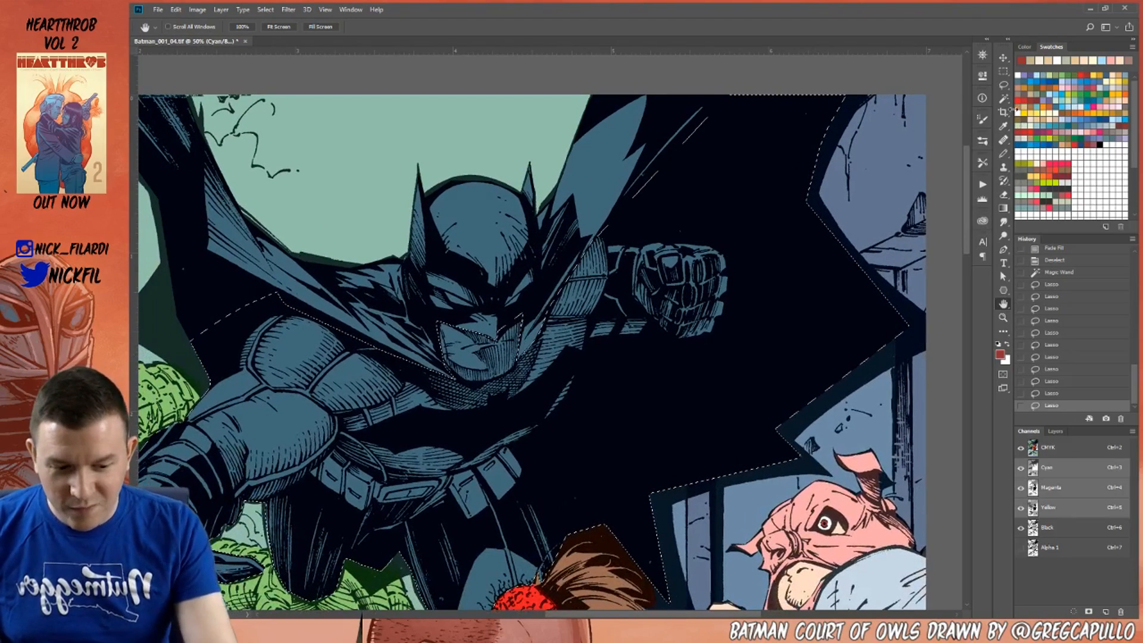
click(1004, 85)
mouse_move(611, 294)
mouse_down()
mouse_move(595, 333)
mouse_move(702, 348)
mouse_move(622, 216)
mouse_move(613, 222)
mouse_up()
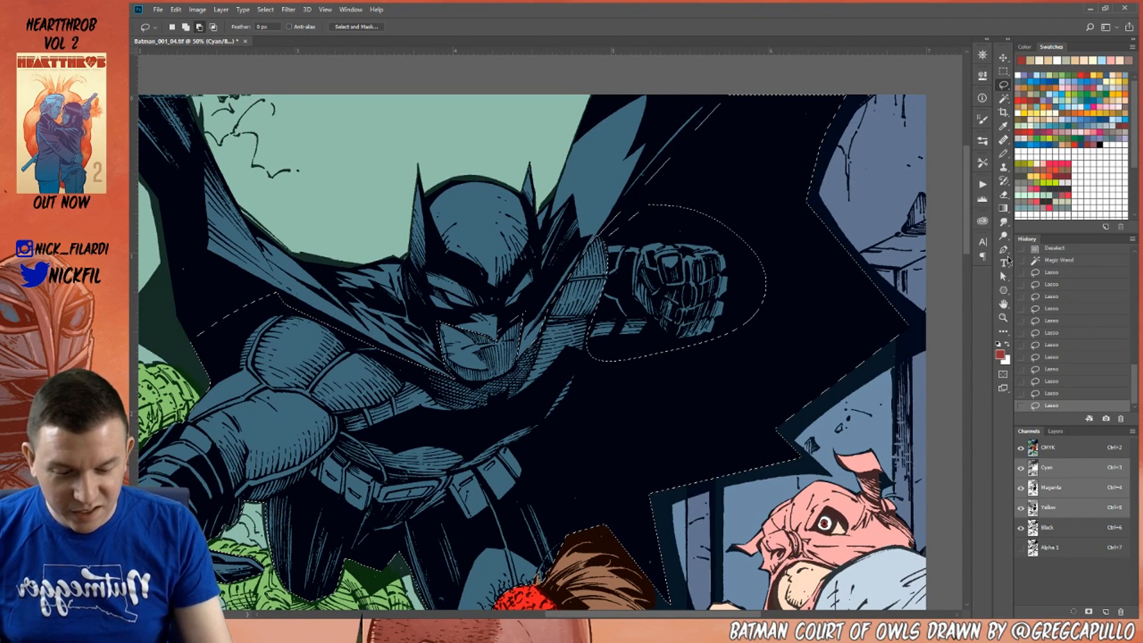
Subtract Batman's open-handed glove and his boot in the top panel from the selection.
click(1004, 304)
drag(630, 372, 951, 182)
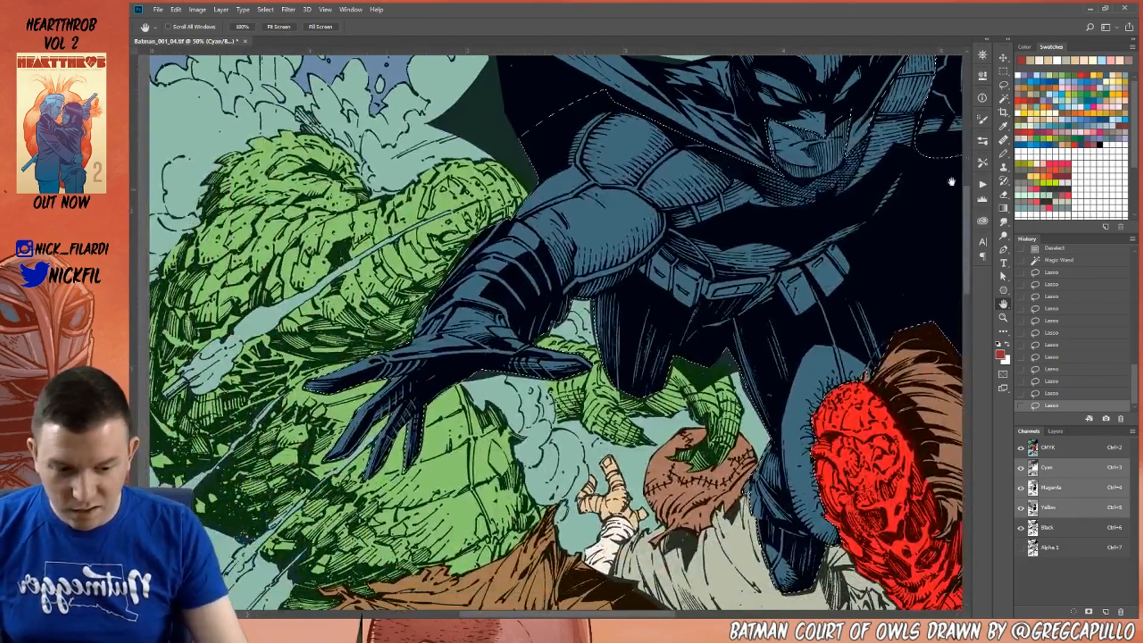
click(1003, 85)
mouse_move(458, 524)
mouse_down()
mouse_move(601, 379)
mouse_move(583, 308)
mouse_move(543, 240)
mouse_move(452, 190)
mouse_move(430, 196)
mouse_up()
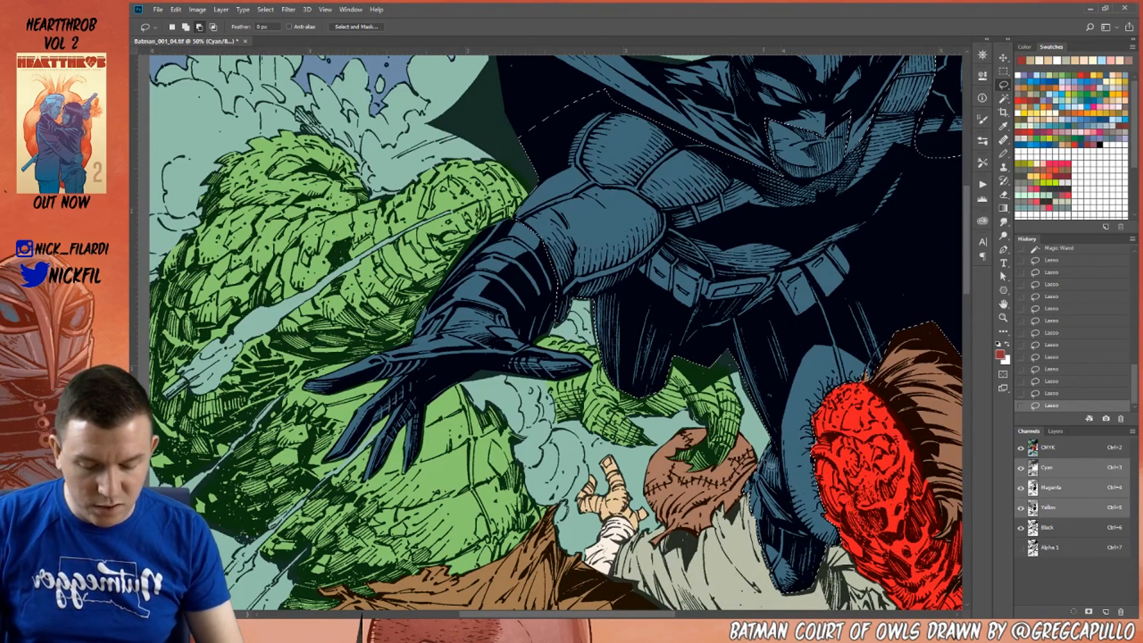
mouse_move(766, 443)
mouse_down()
mouse_move(786, 464)
mouse_move(808, 539)
mouse_up()
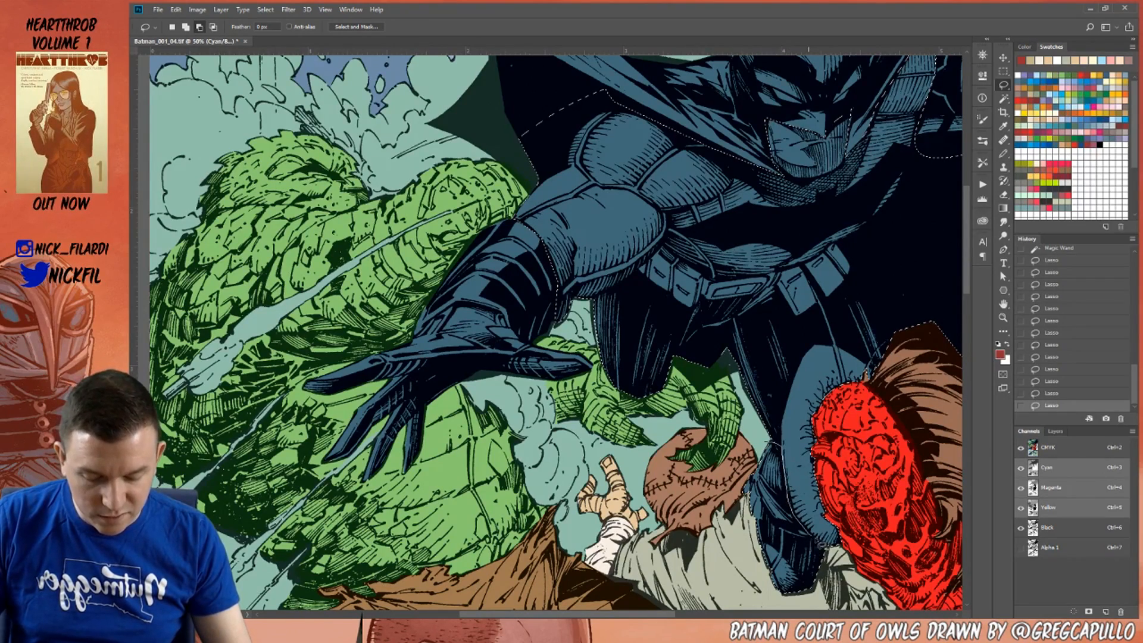
drag(728, 594, 772, 421)
Fill the selected bodysuit areas across the page with a light blue swatch and fade the fill.
key(space)
mouse_move(767, 465)
mouse_down()
mouse_move(529, 501)
mouse_move(544, 540)
mouse_up()
scroll(694, 478, down, 3)
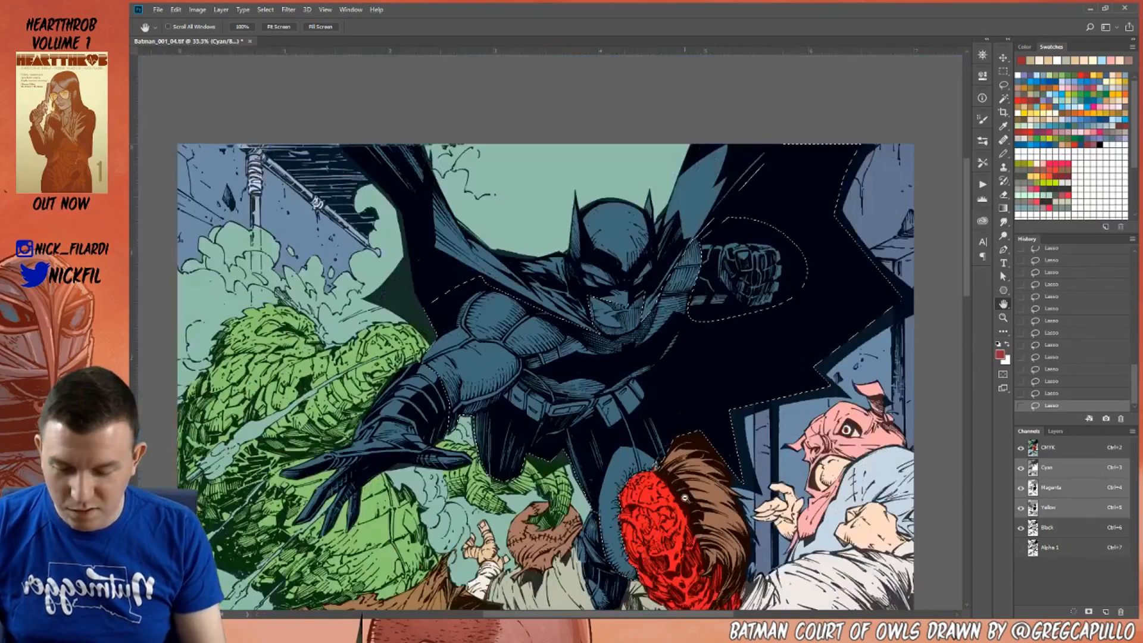
scroll(694, 478, down, 5)
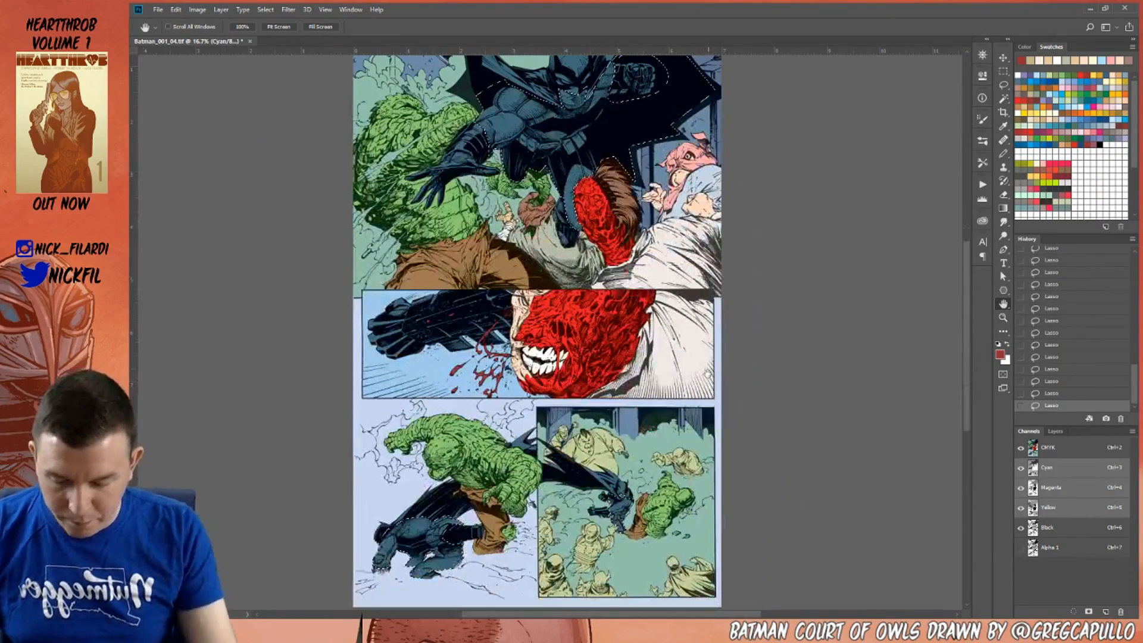
click(1038, 74)
key(alt+BackSpace)
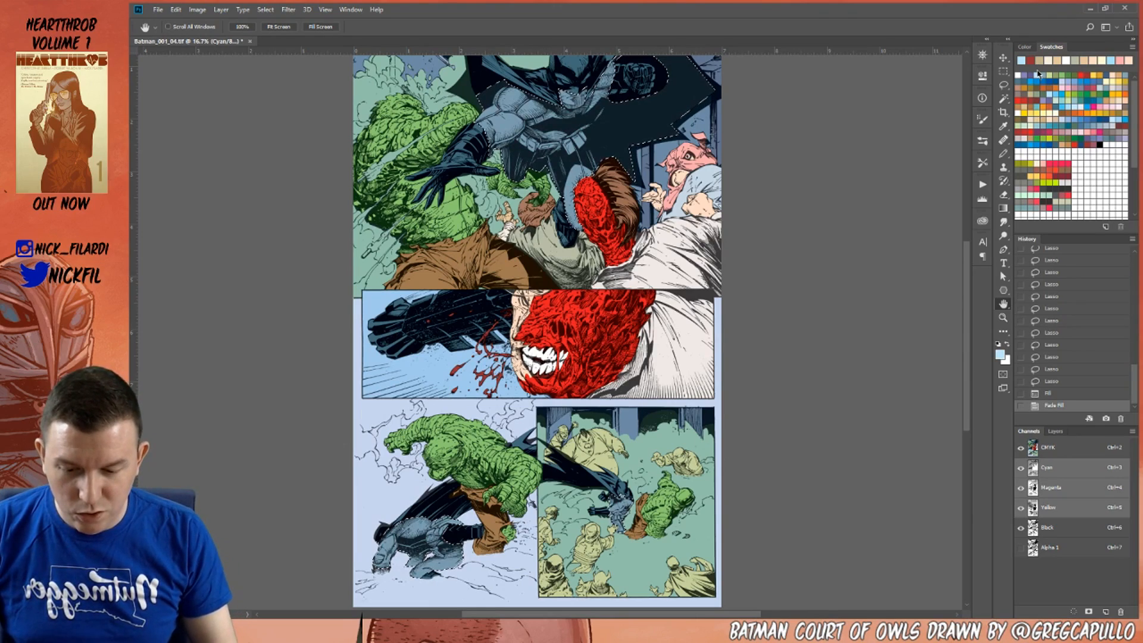
Fill the bodysuit selection with a mid-blue swatch and a grey swatch, fading each fill, the grey one to 23% opacity.
drag(783, 196, 844, 353)
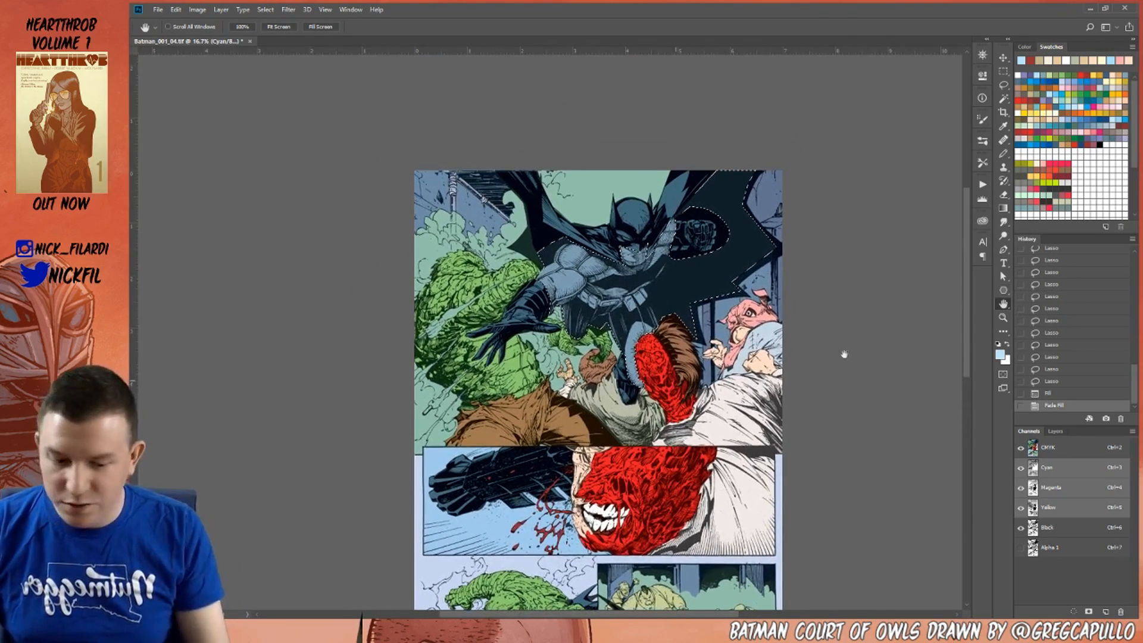
click(1005, 320)
click(661, 280)
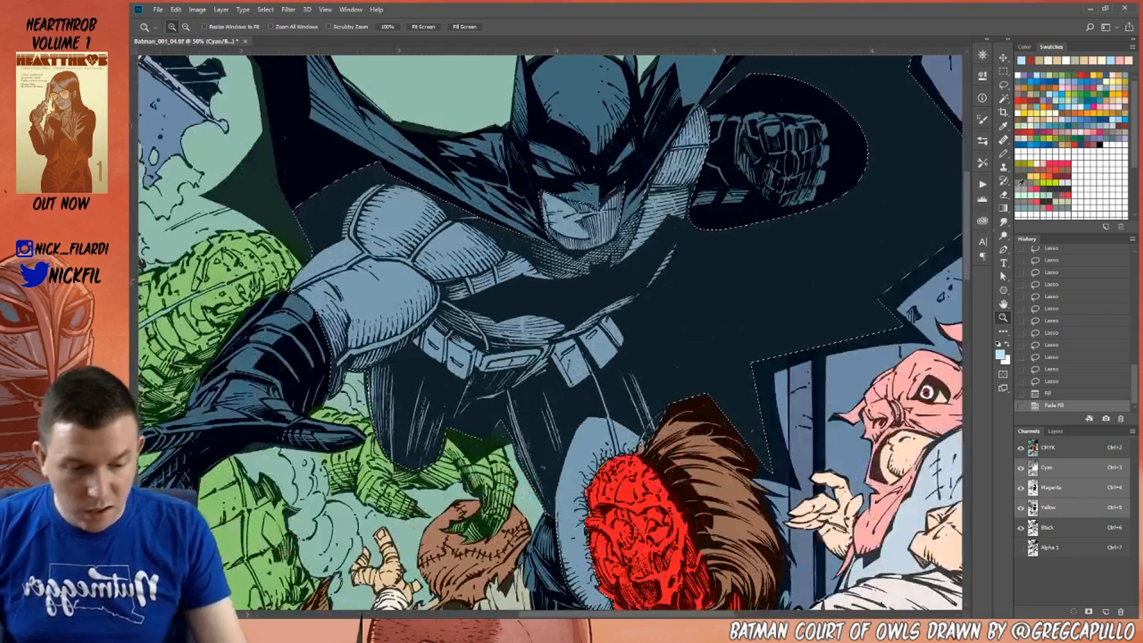
click(1048, 73)
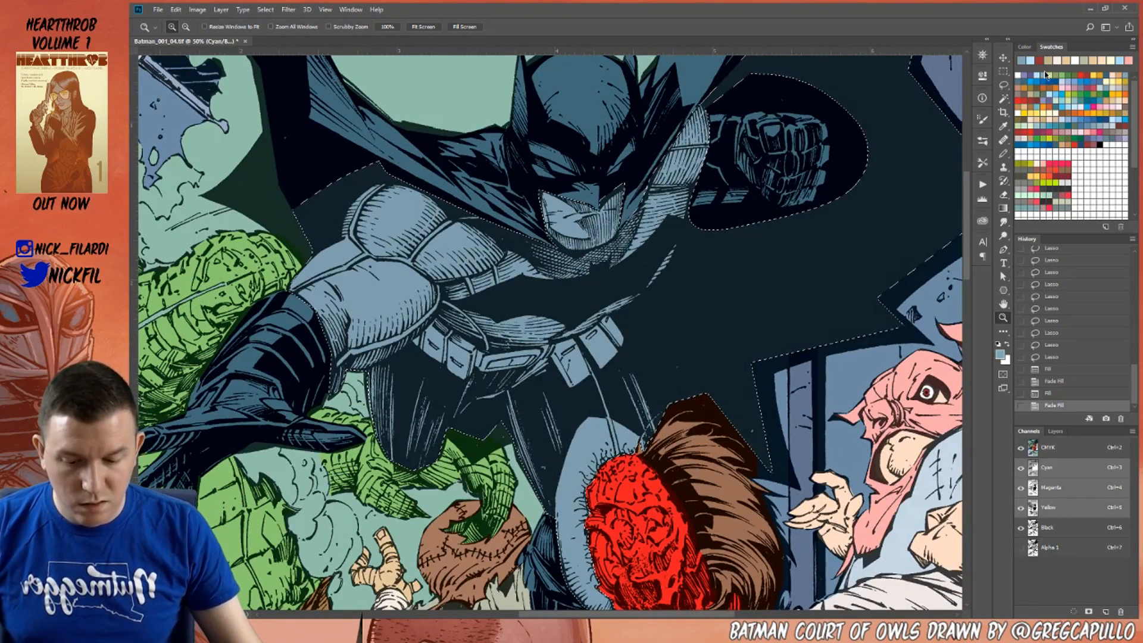
click(1022, 87)
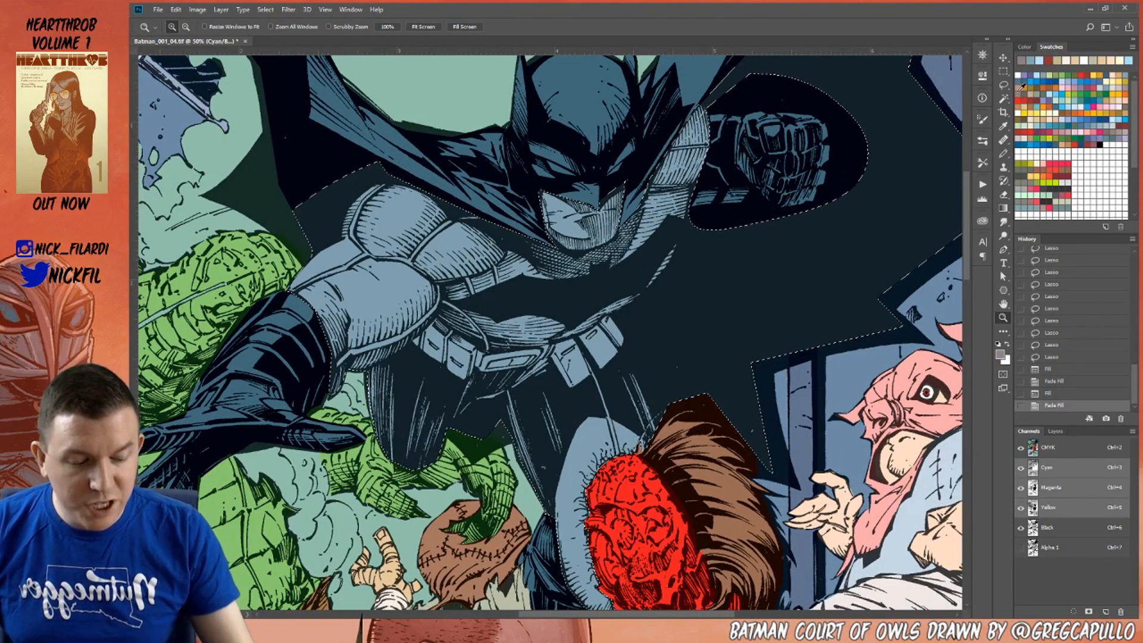
key(alt+BackSpace)
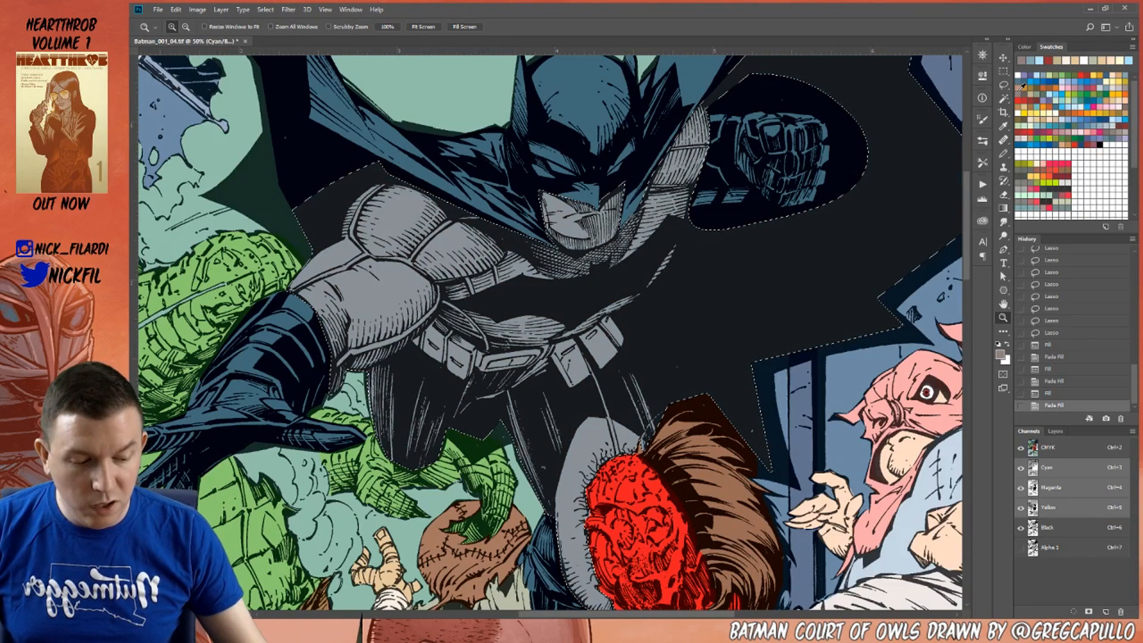
key(ctrl+shift+f)
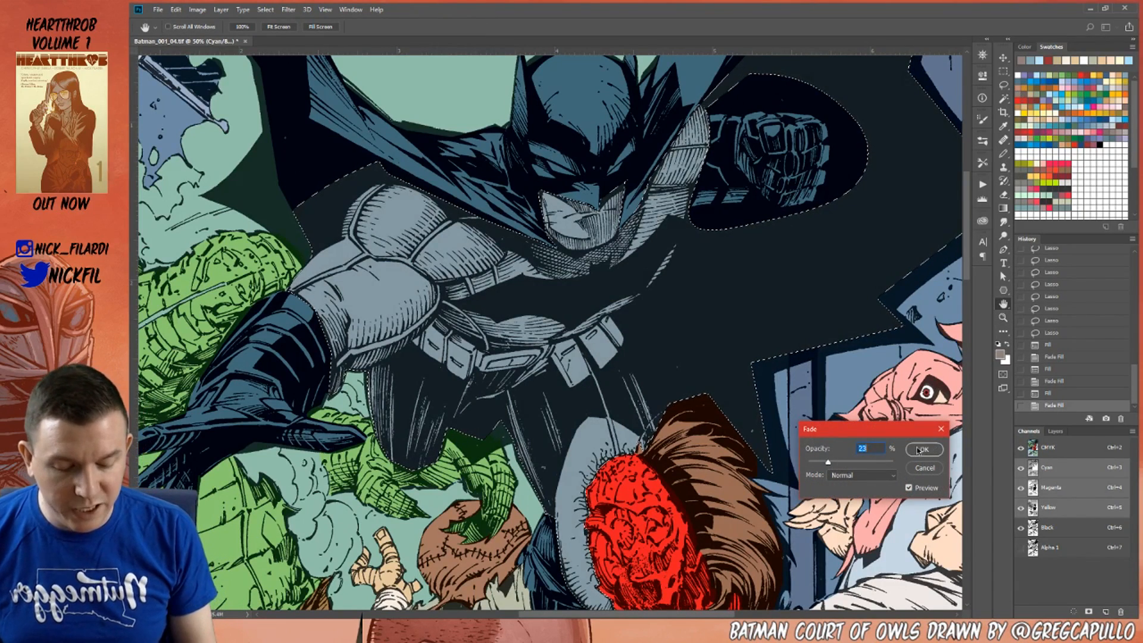
click(920, 450)
Subtract Batman's torso, arms and legs in the top panel from the selection with loose outlines, keeping the belt and lower face.
drag(703, 442, 697, 466)
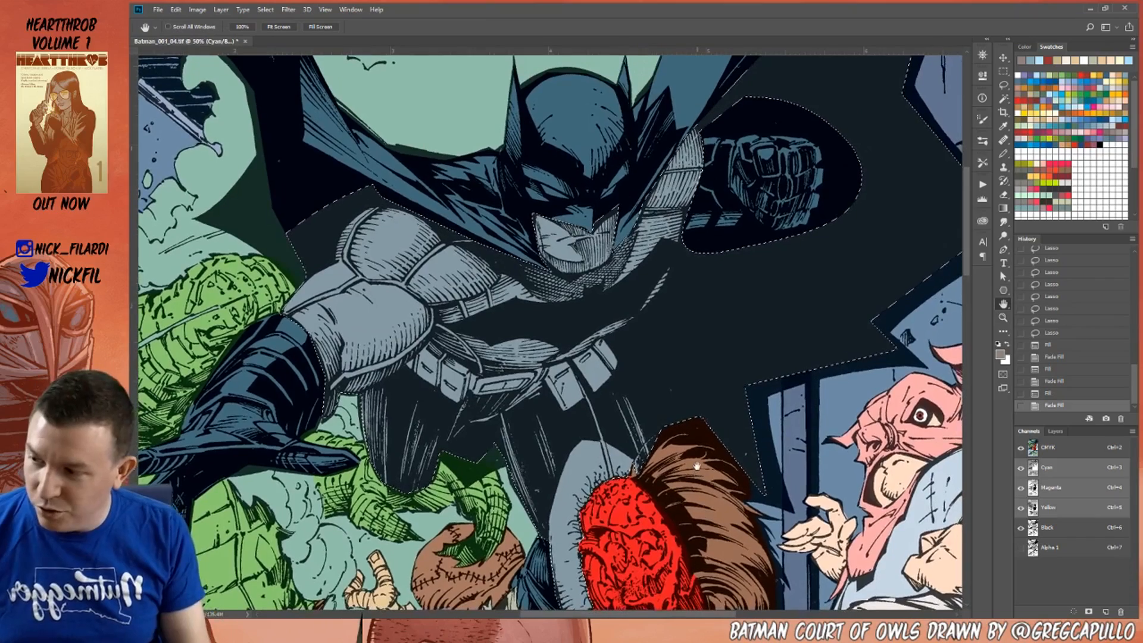
key(z)
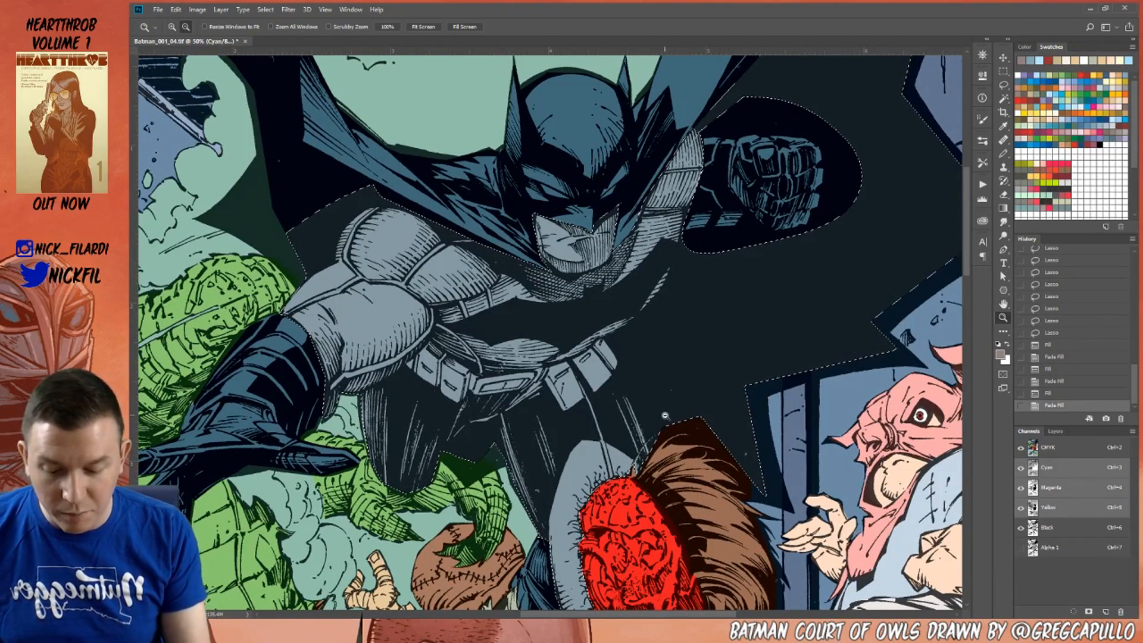
alt+click(665, 416)
key(l)
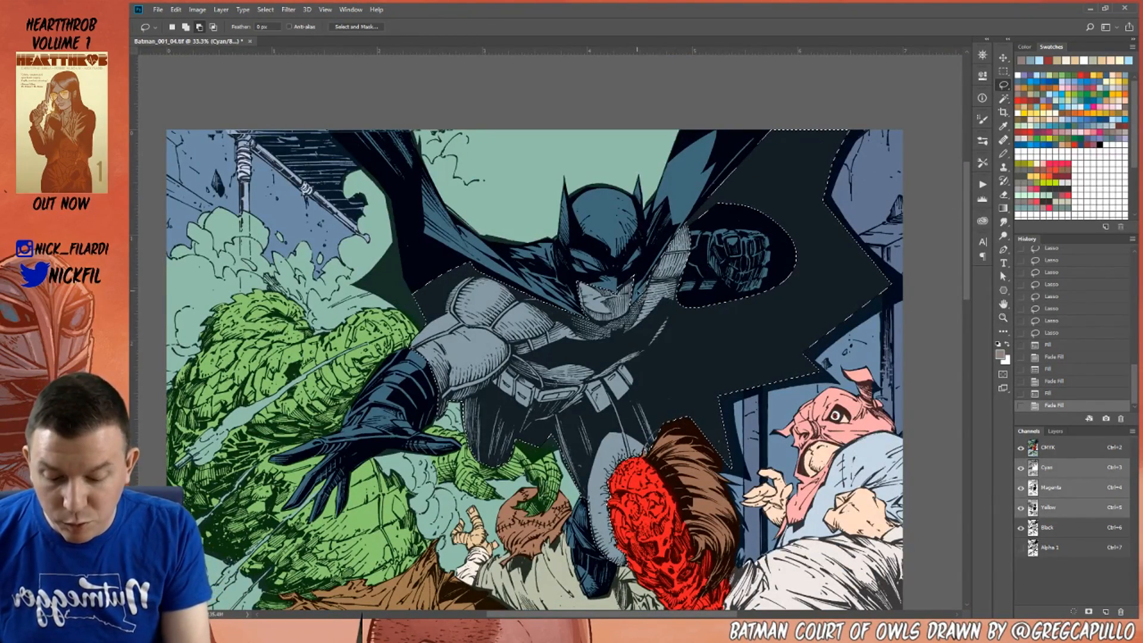
mouse_move(583, 316)
mouse_down()
mouse_move(514, 248)
mouse_move(358, 417)
mouse_move(438, 494)
mouse_move(545, 453)
mouse_move(527, 445)
mouse_up()
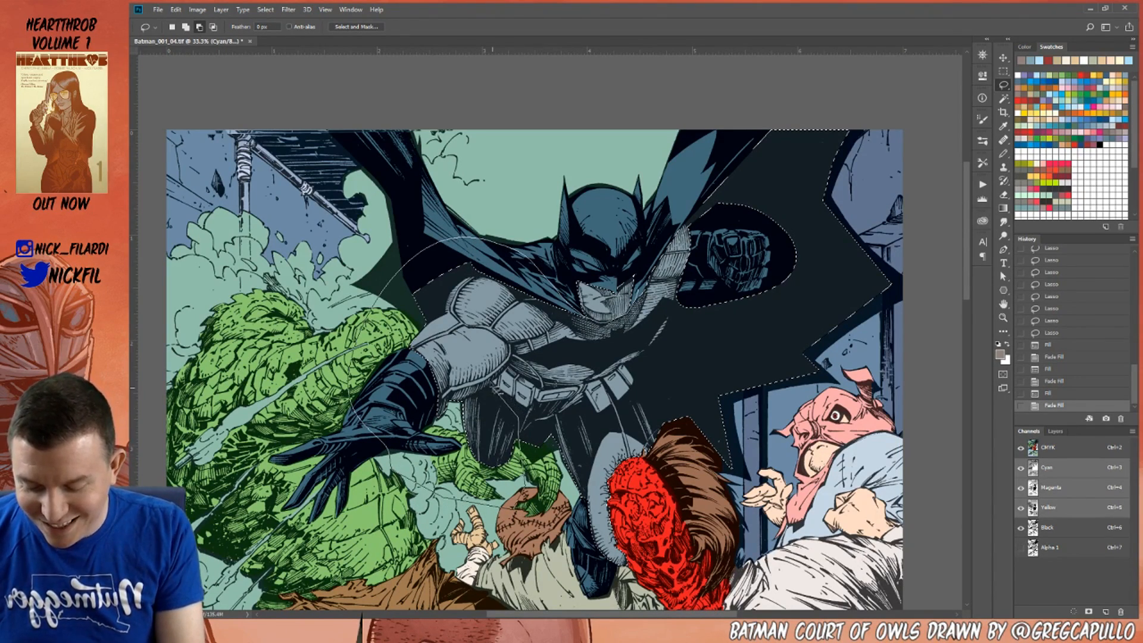
mouse_move(506, 368)
mouse_down()
mouse_move(558, 400)
mouse_move(509, 367)
mouse_up()
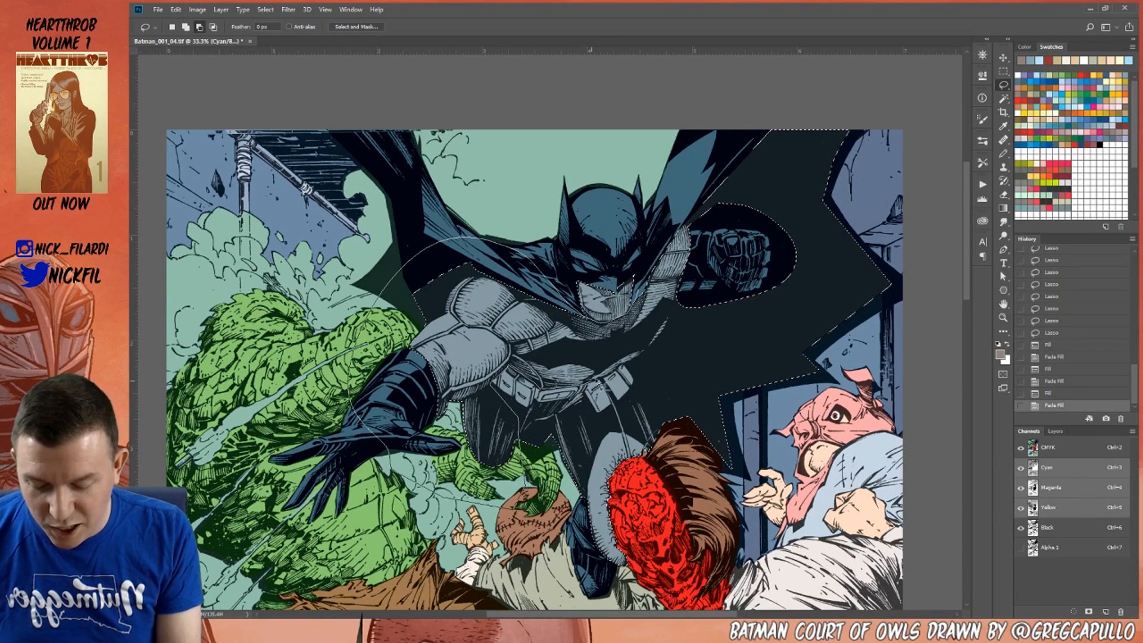
mouse_move(622, 378)
mouse_down()
mouse_move(706, 307)
mouse_move(685, 316)
mouse_move(700, 269)
mouse_move(672, 188)
mouse_move(631, 235)
mouse_up()
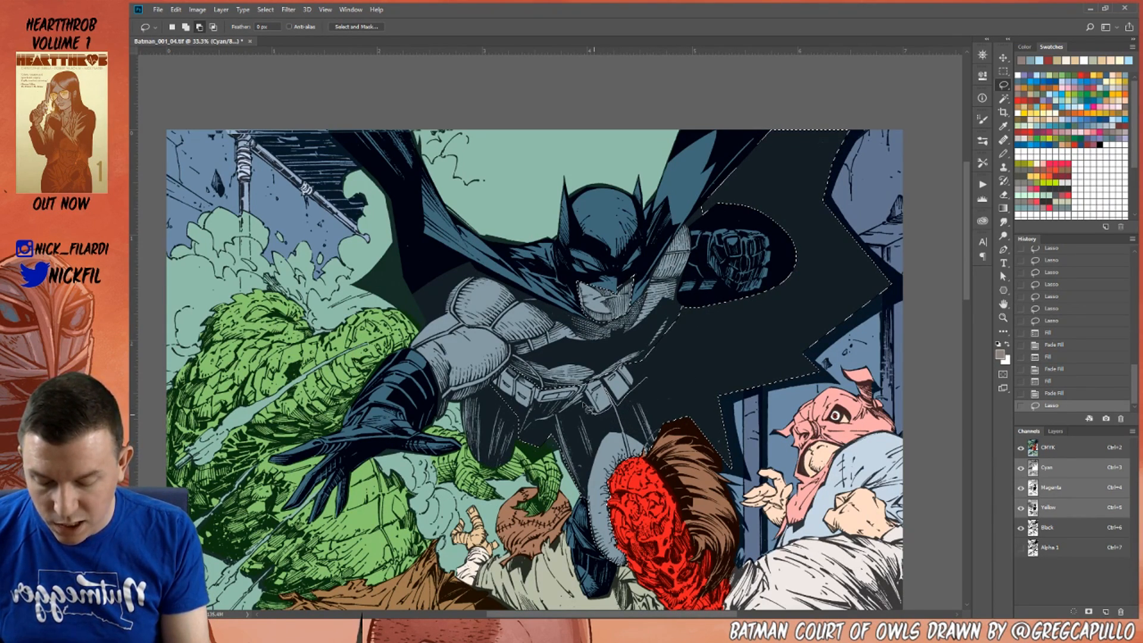
mouse_move(562, 420)
mouse_down()
mouse_move(503, 456)
mouse_move(542, 550)
mouse_move(576, 582)
mouse_move(682, 400)
mouse_up()
click(1003, 317)
key(ctrl+minus)
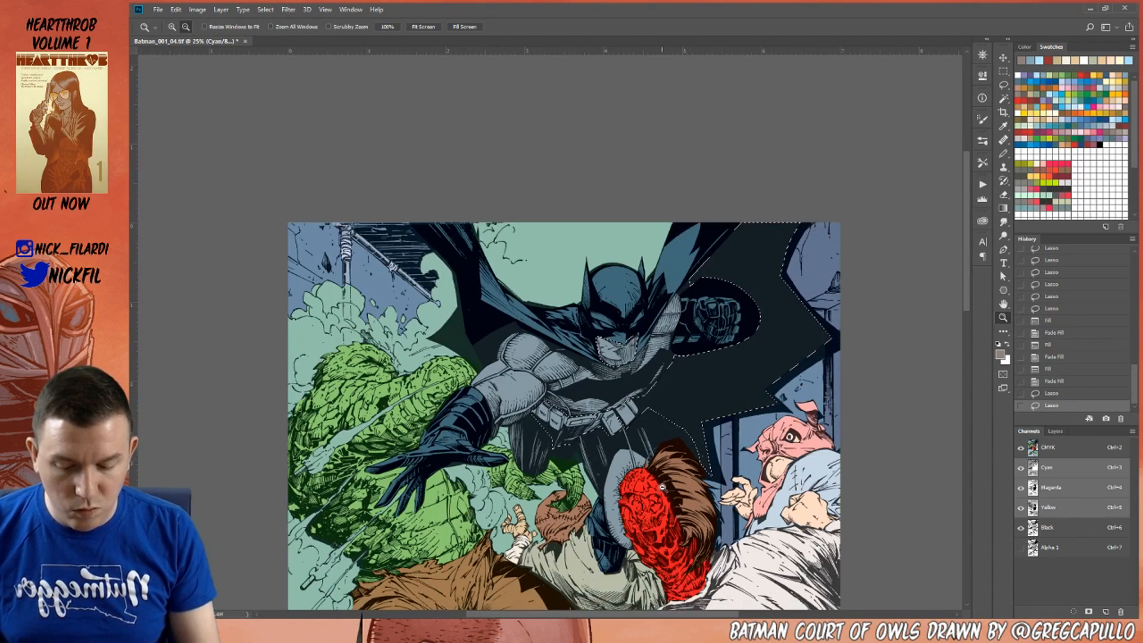
Subtract the crouching Batman's body in the bottom-left panel from the selection with loose outlines, keeping only the utility belt selected.
click(1003, 304)
drag(655, 536, 720, 289)
drag(715, 472, 803, 363)
key(z)
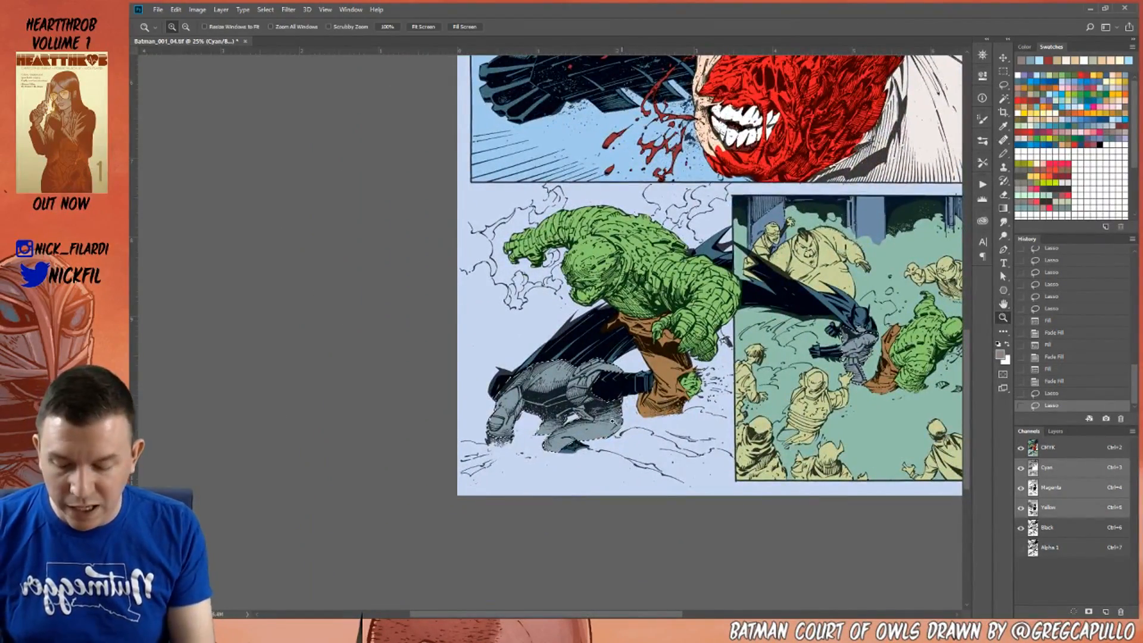
click(541, 418)
click(541, 418)
key(l)
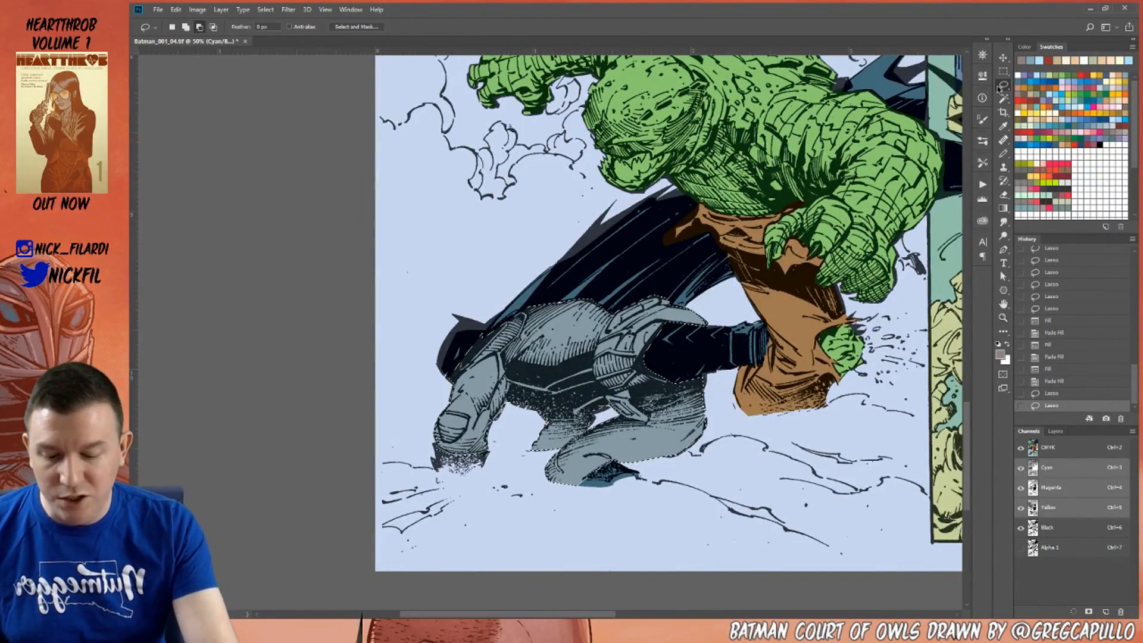
mouse_move(485, 296)
mouse_down()
mouse_move(471, 526)
mouse_move(607, 537)
mouse_move(669, 515)
mouse_move(690, 370)
mouse_up()
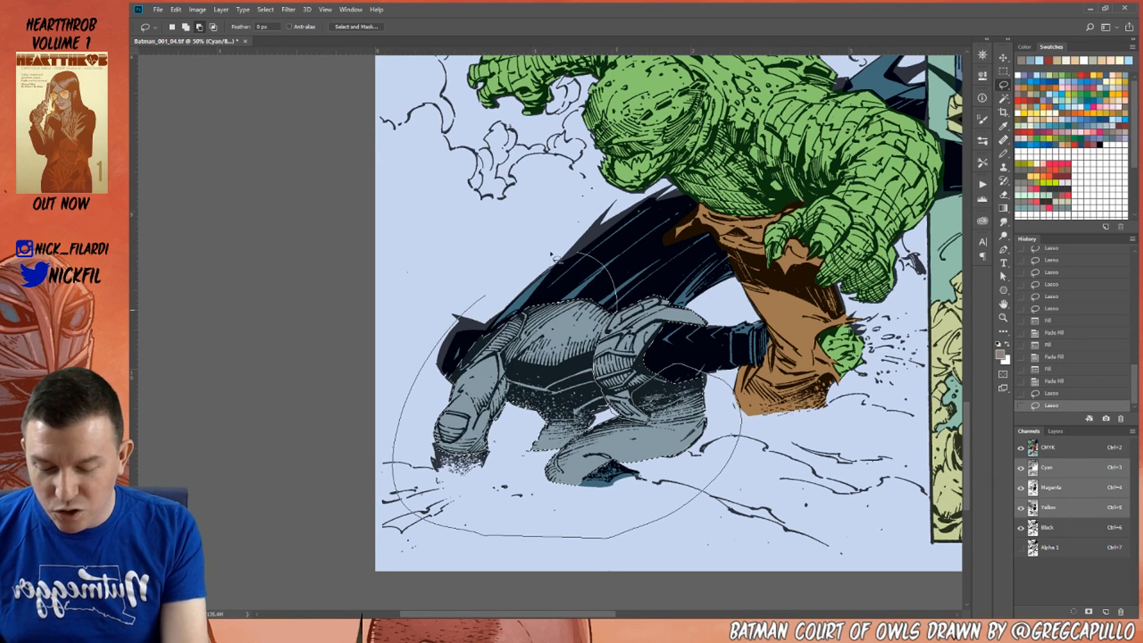
drag(553, 257, 552, 258)
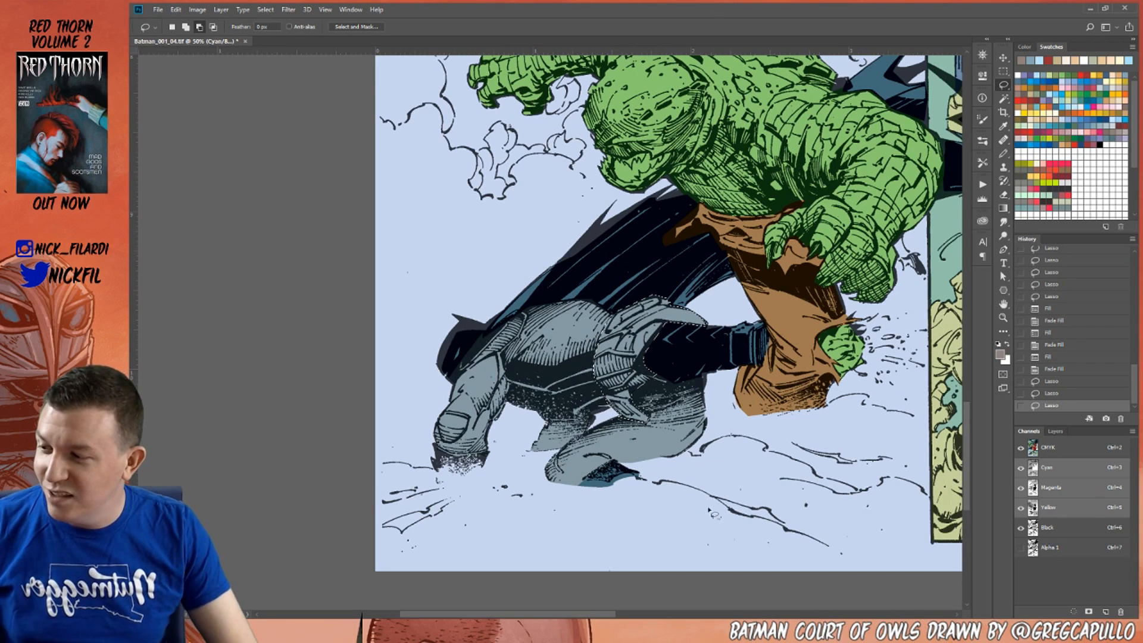
click(1004, 305)
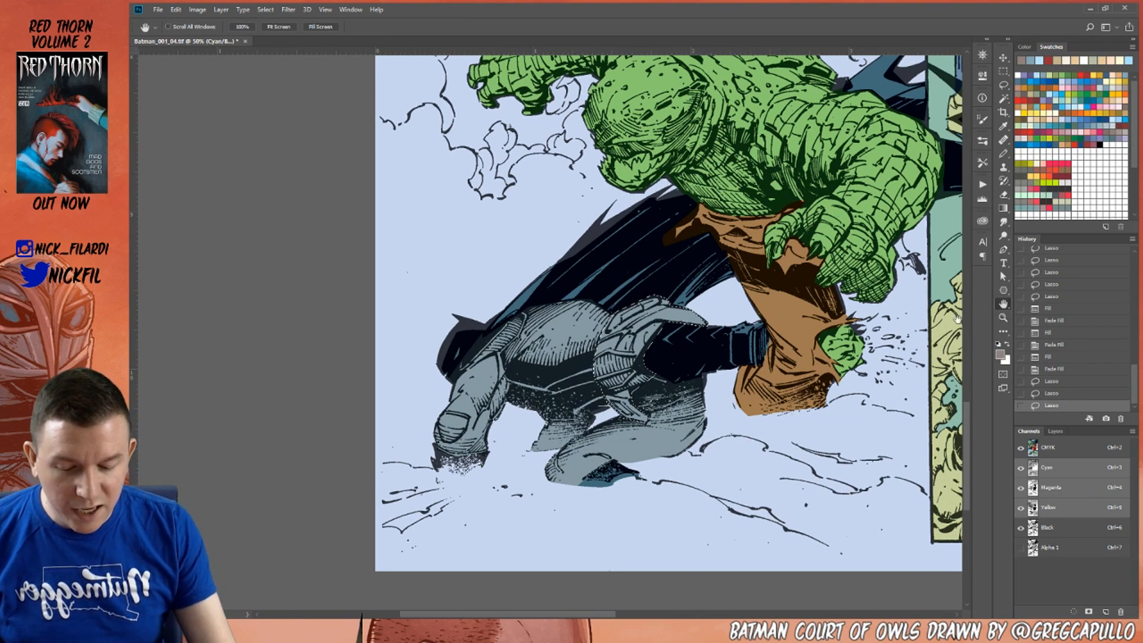
scroll(667, 327, up, 2)
click(1004, 87)
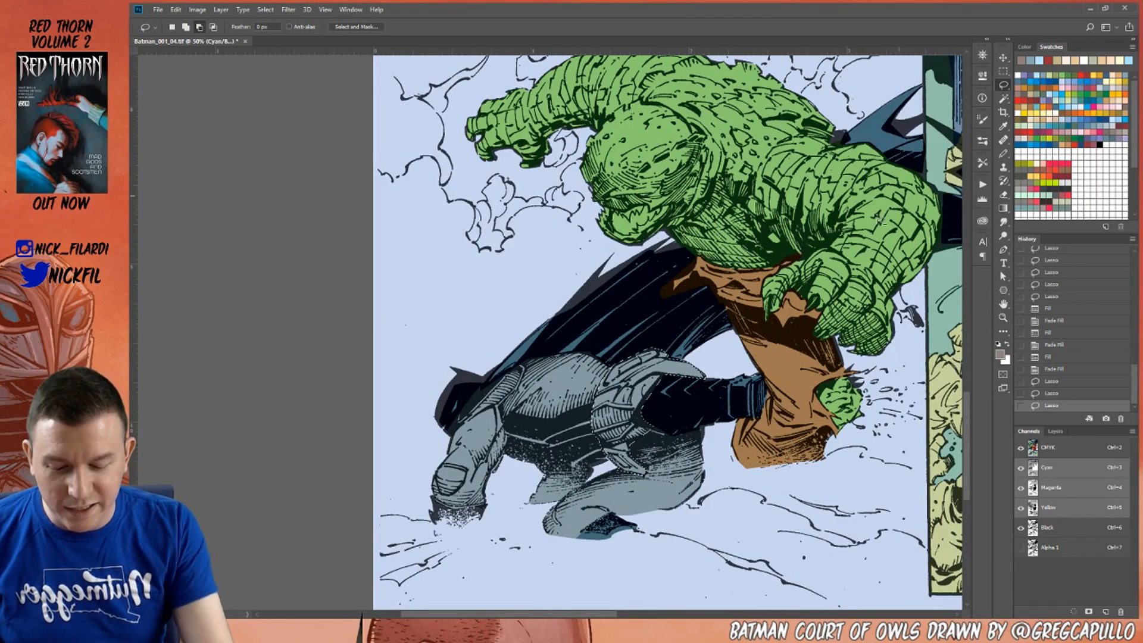
mouse_move(643, 372)
mouse_down()
mouse_move(578, 445)
mouse_move(596, 491)
mouse_move(610, 491)
mouse_move(596, 476)
mouse_move(631, 447)
mouse_move(746, 405)
mouse_move(689, 329)
mouse_up()
Subtract the small Batman's torso and legs in the bottom-right panel from the selection, keeping the belt and lower face.
click(1003, 317)
alt+click(756, 485)
alt+click(770, 463)
click(1004, 304)
drag(784, 447, 566, 512)
key(z)
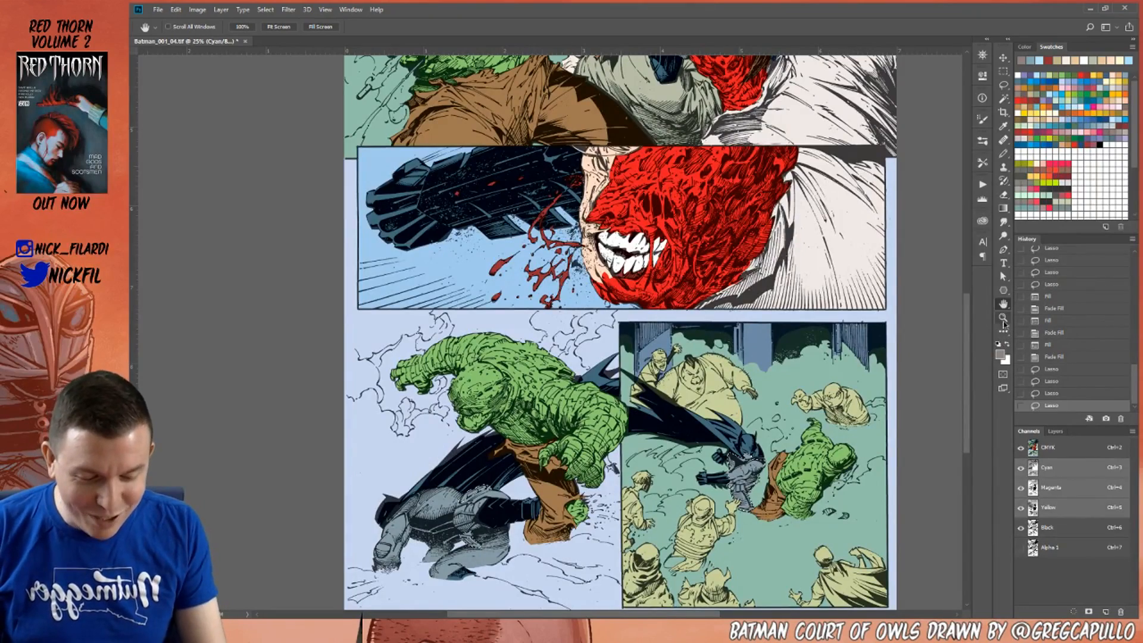
click(732, 483)
click(1003, 85)
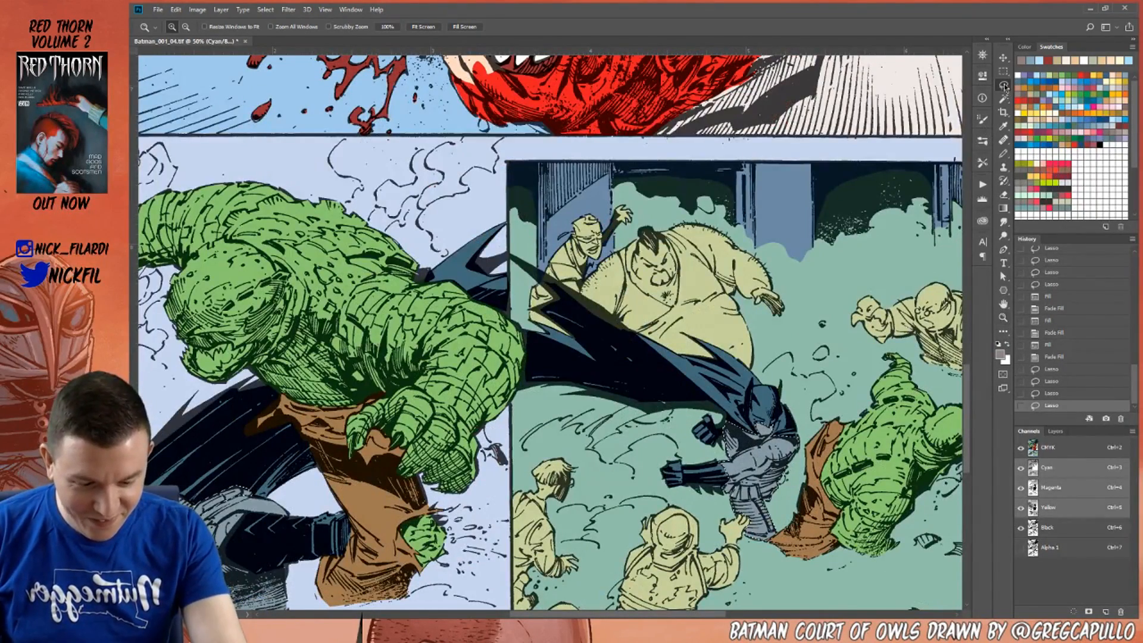
mouse_move(771, 430)
mouse_down()
mouse_move(818, 428)
mouse_move(801, 536)
mouse_move(717, 513)
mouse_up()
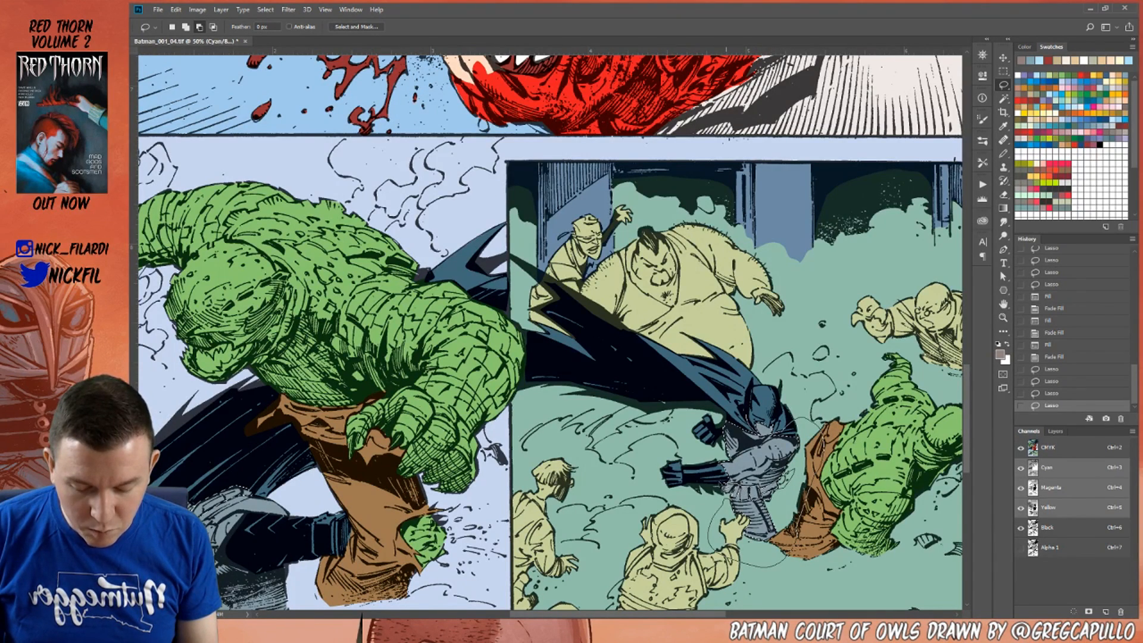
drag(685, 438, 727, 369)
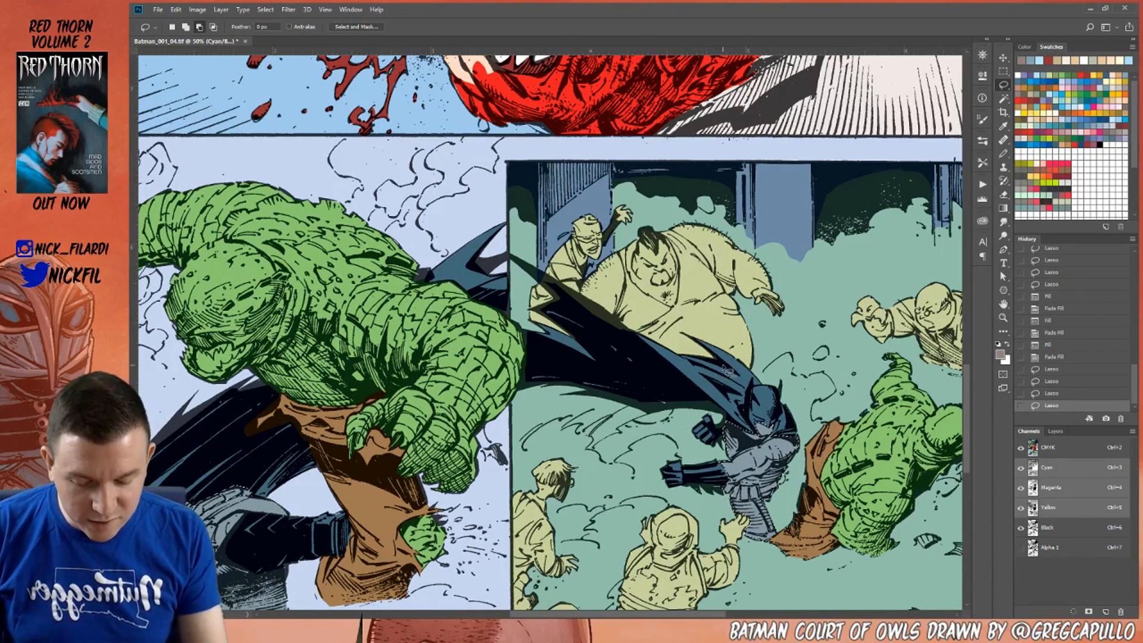
Fill the selected belts and faces with a yellow swatch, and paint the small Batman's lower face with a skin-tone swatch.
click(1043, 106)
key(alt+BackSpace)
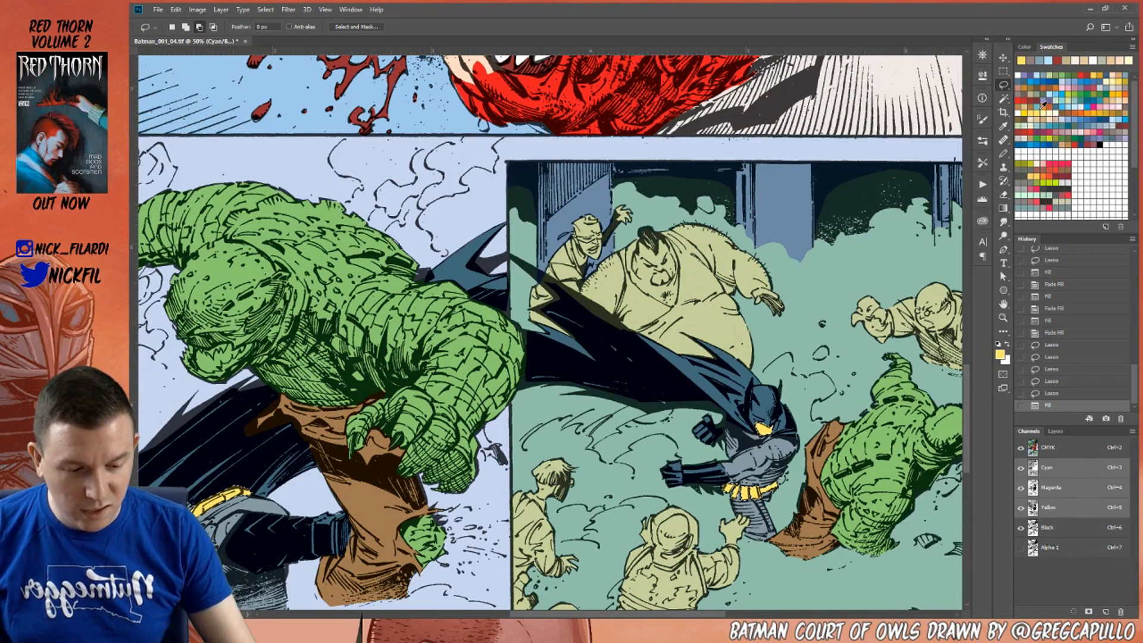
click(1057, 115)
click(1003, 153)
drag(754, 438, 768, 427)
Paint Batman's lower face in the top panel with the skin tone using the Pencil tool, and clear the selection.
click(1004, 317)
alt+click(665, 461)
alt+click(665, 461)
key(space)
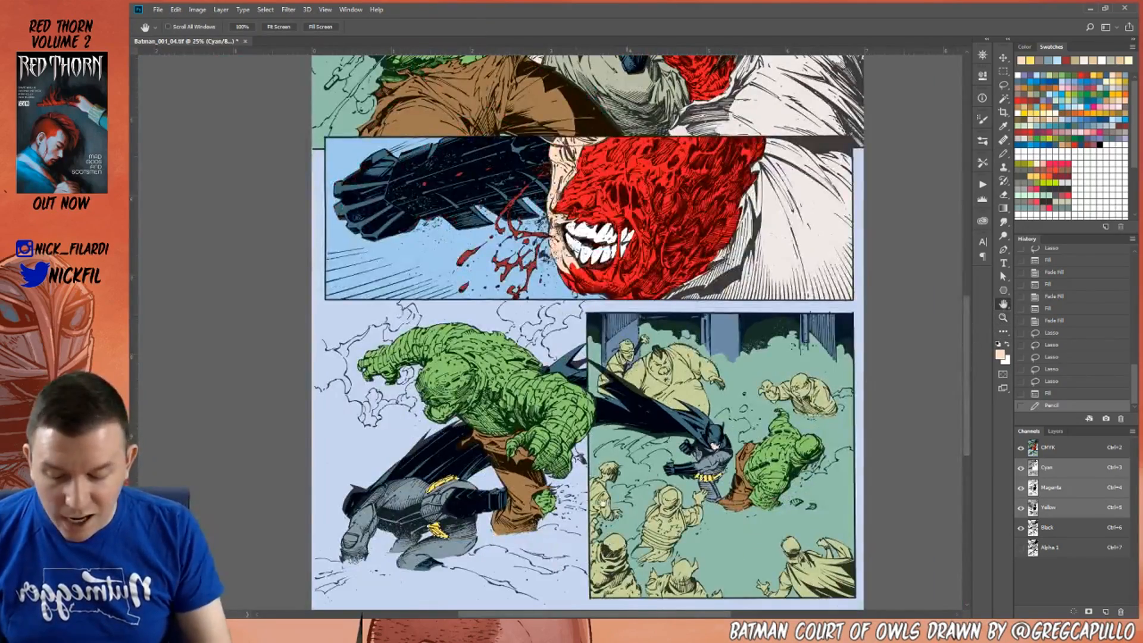
drag(538, 519, 714, 449)
mouse_move(792, 149)
mouse_down()
mouse_move(642, 339)
mouse_move(625, 556)
mouse_up()
drag(716, 392, 727, 507)
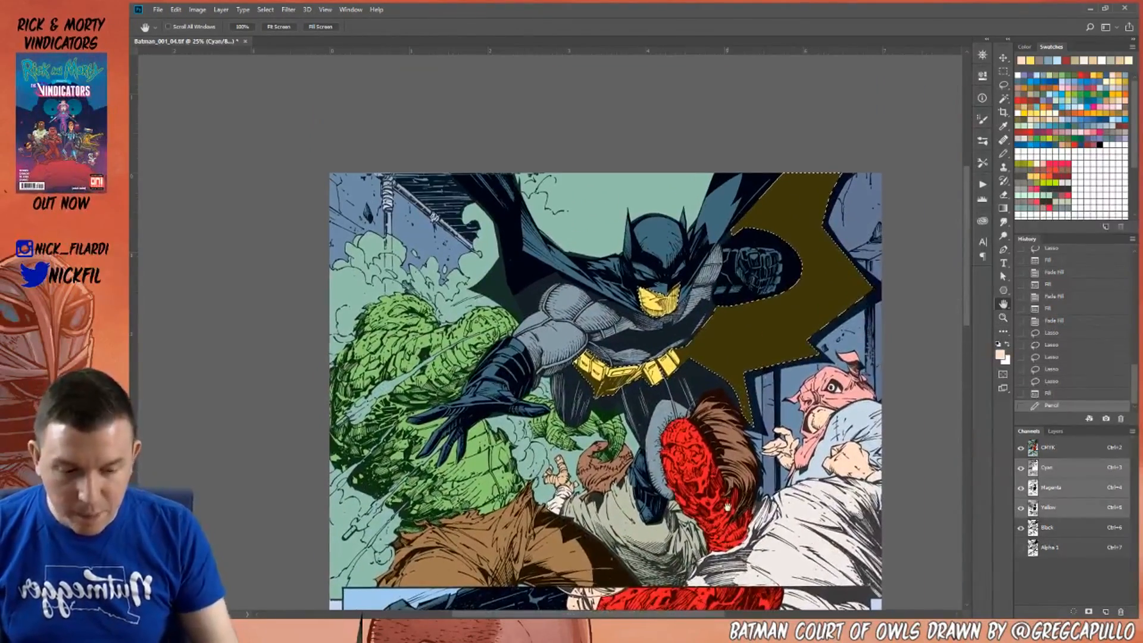
click(1004, 154)
mouse_move(647, 283)
mouse_down()
mouse_move(685, 288)
mouse_move(682, 299)
mouse_move(650, 281)
mouse_up()
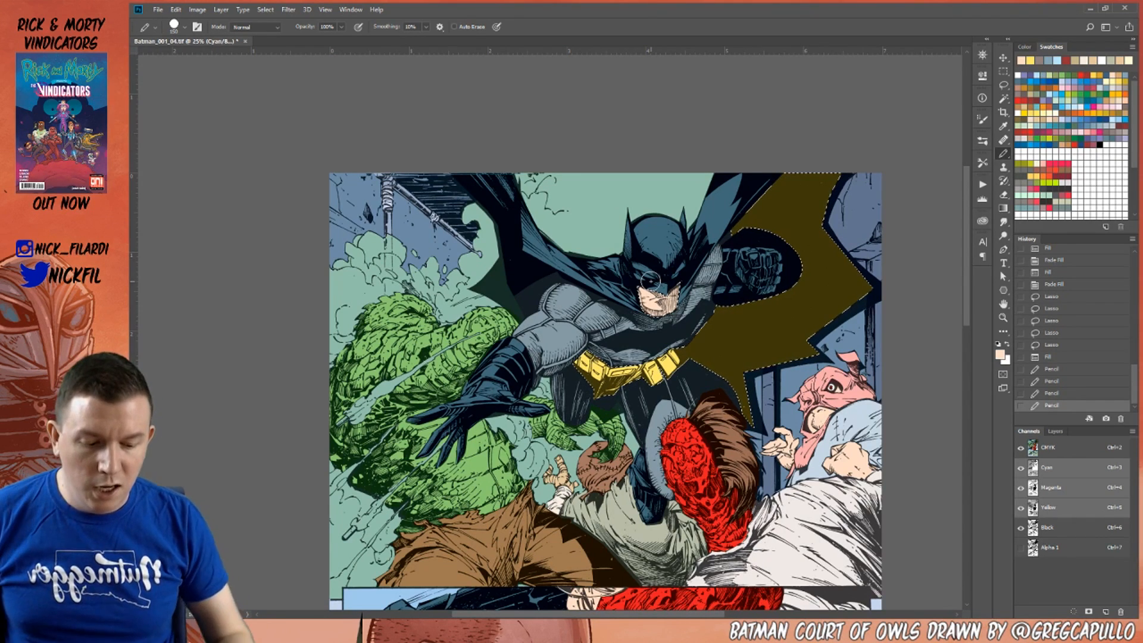
click(1003, 304)
drag(700, 387, 678, 435)
key(ctrl+d)
Paint both of Batman's eyes in the top panel with a white swatch using the Pencil tool.
click(1003, 318)
click(658, 321)
click(658, 321)
click(658, 321)
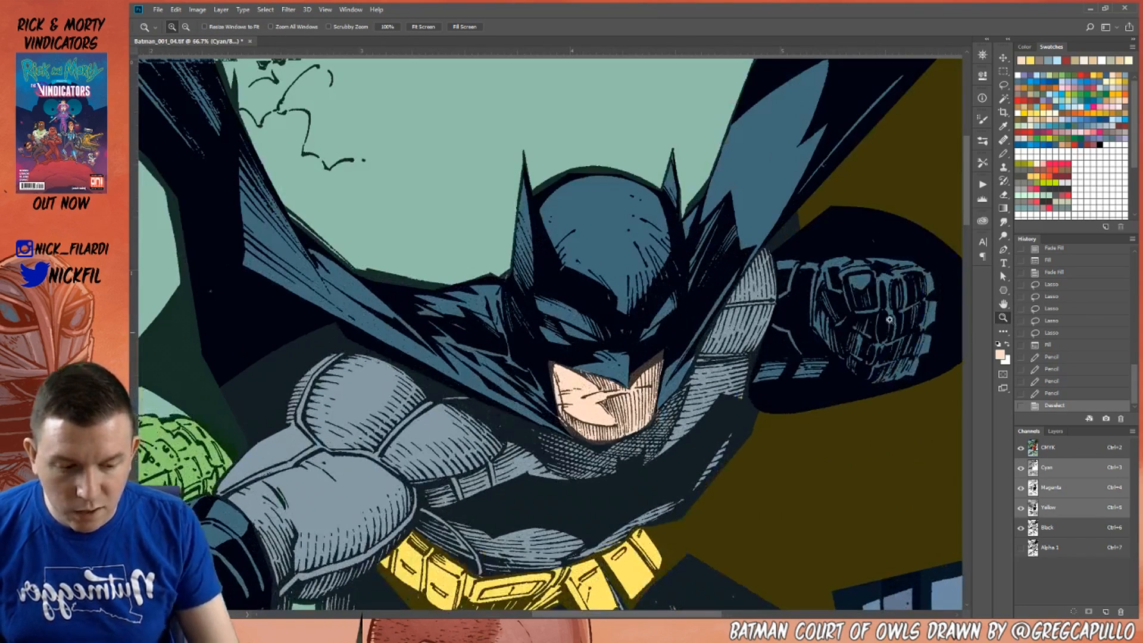
click(1025, 72)
click(1003, 153)
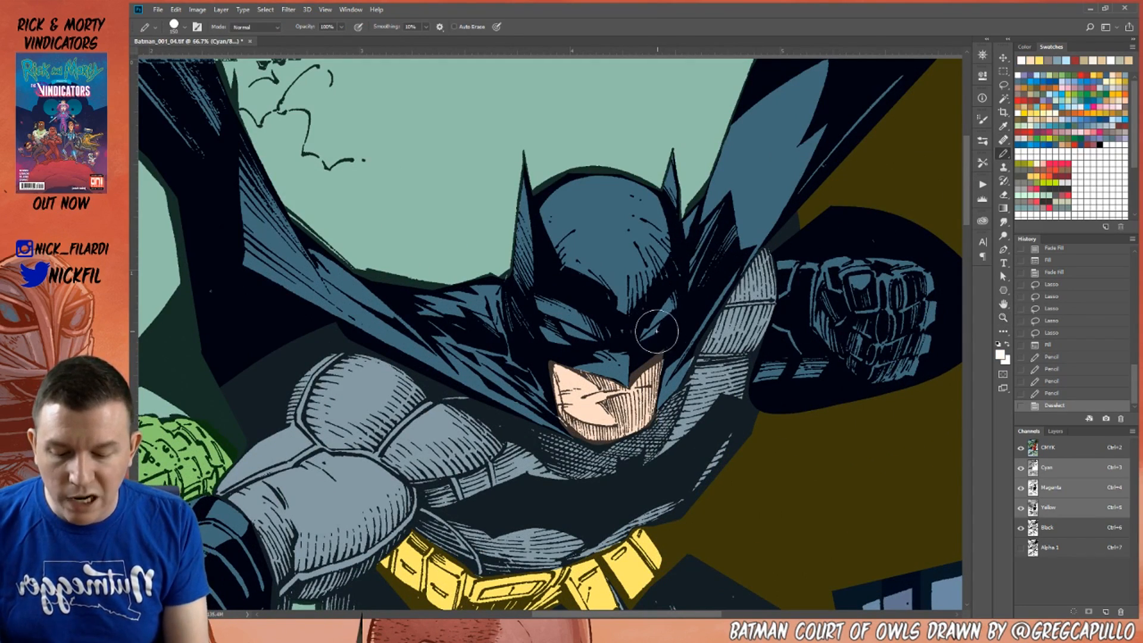
drag(642, 342, 667, 322)
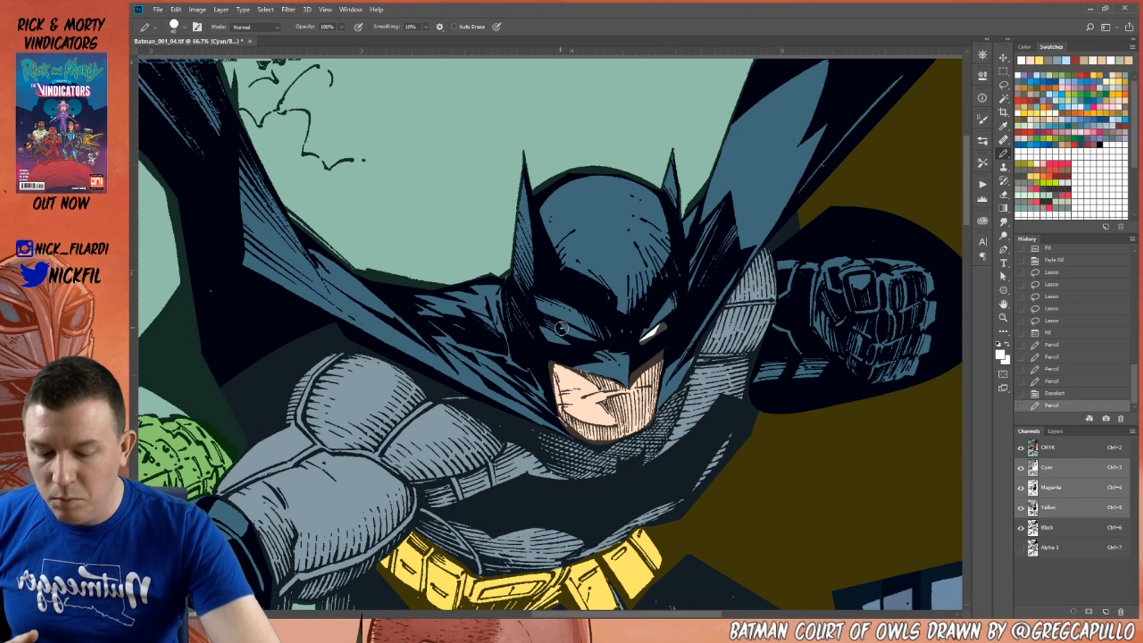
mouse_move(557, 325)
mouse_down()
mouse_move(591, 338)
mouse_move(584, 331)
mouse_move(617, 379)
mouse_up()
Select the stray yellow patch beneath Batman's belt in the top panel, fill it with blue sampled from his mask, and deselect.
alt+click(603, 377)
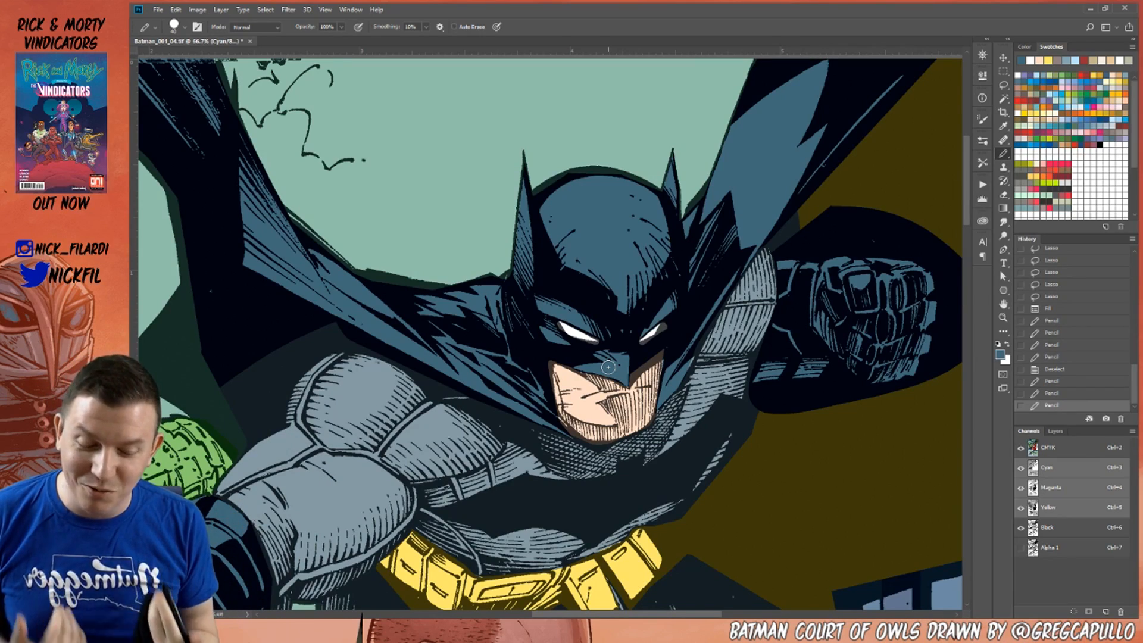
key(z)
alt+click(727, 484)
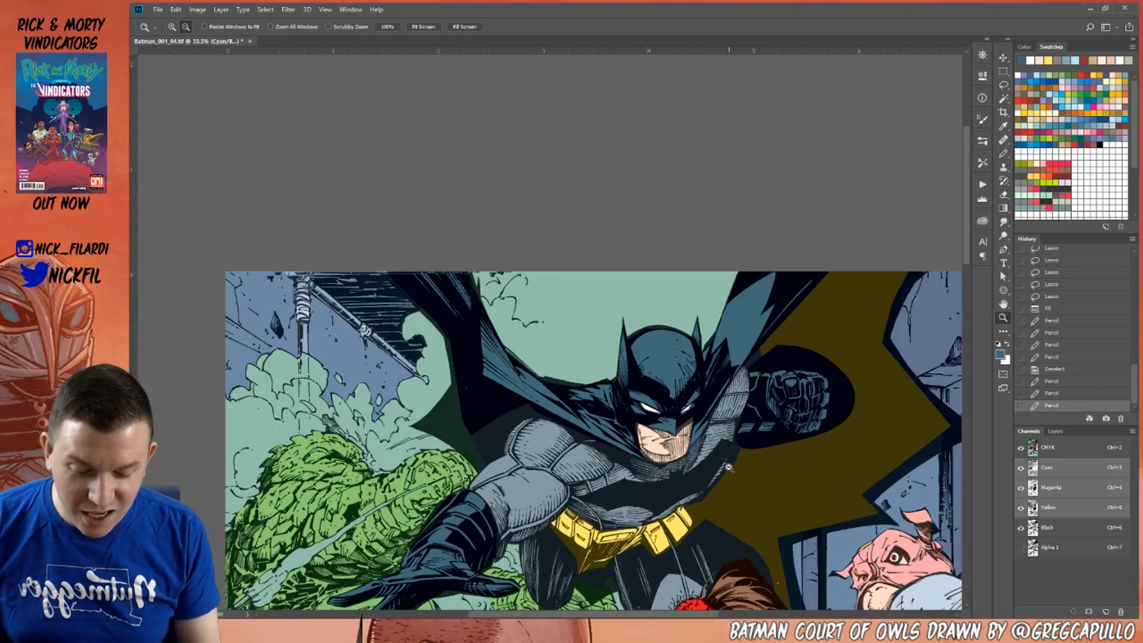
click(1004, 304)
drag(727, 523, 725, 418)
drag(657, 351, 649, 557)
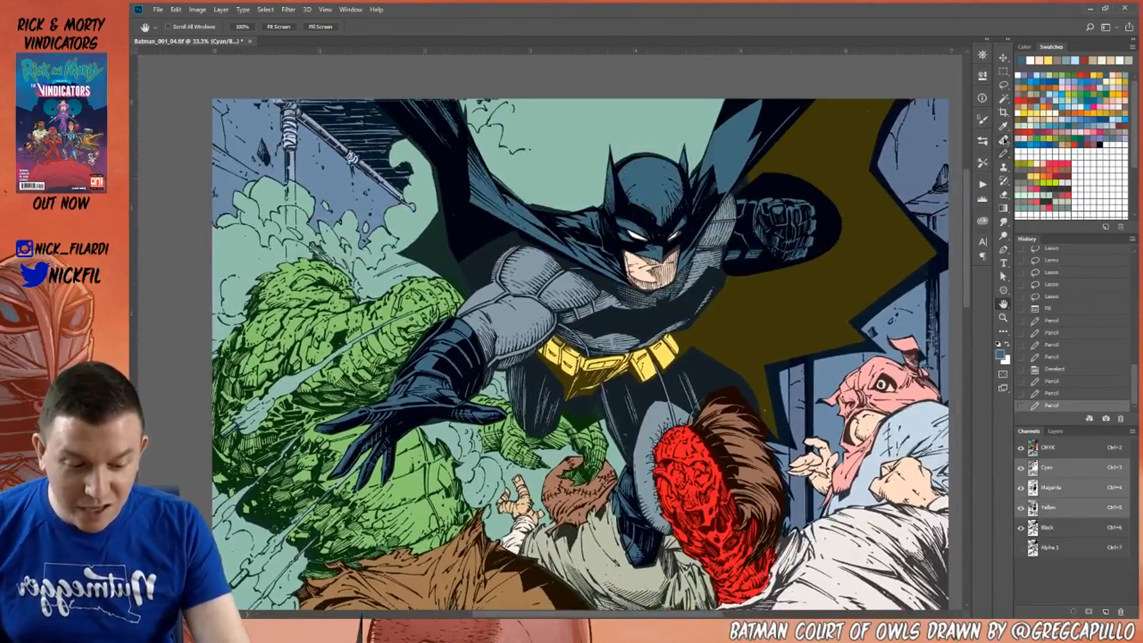
click(1004, 98)
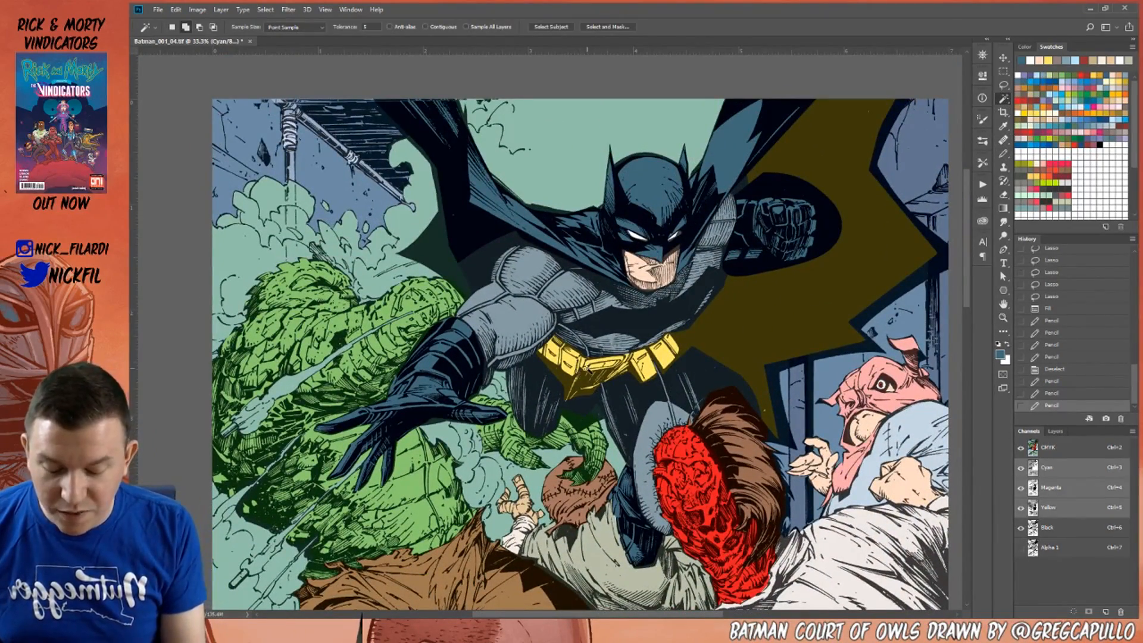
click(1003, 154)
click(1003, 85)
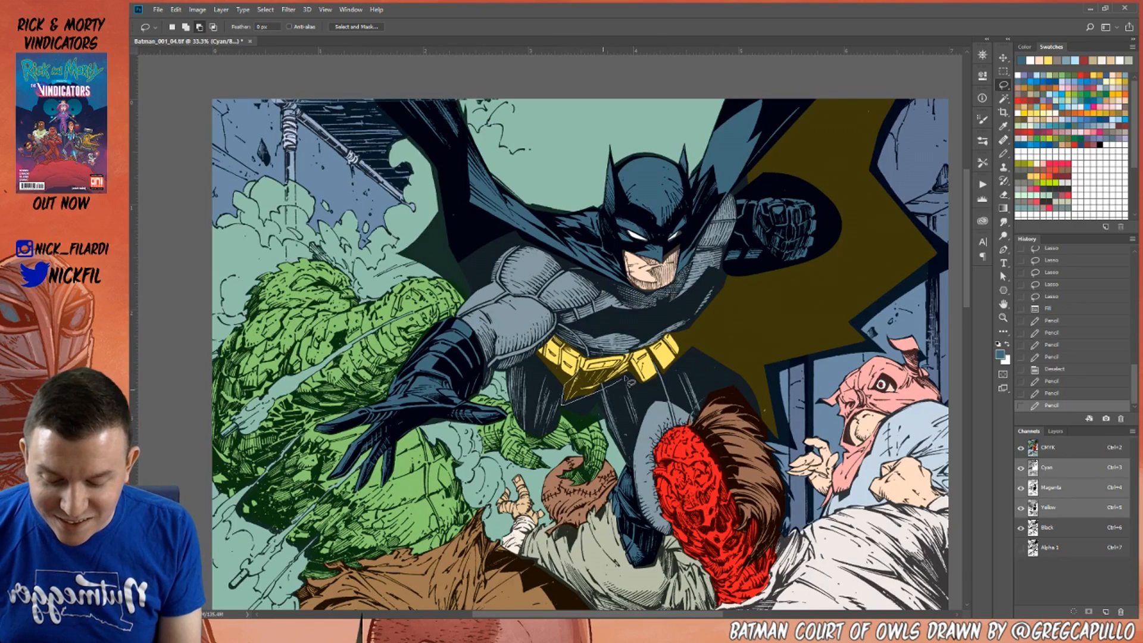
mouse_move(617, 369)
mouse_down()
mouse_move(586, 361)
mouse_move(567, 386)
mouse_move(617, 368)
mouse_up()
click(1004, 99)
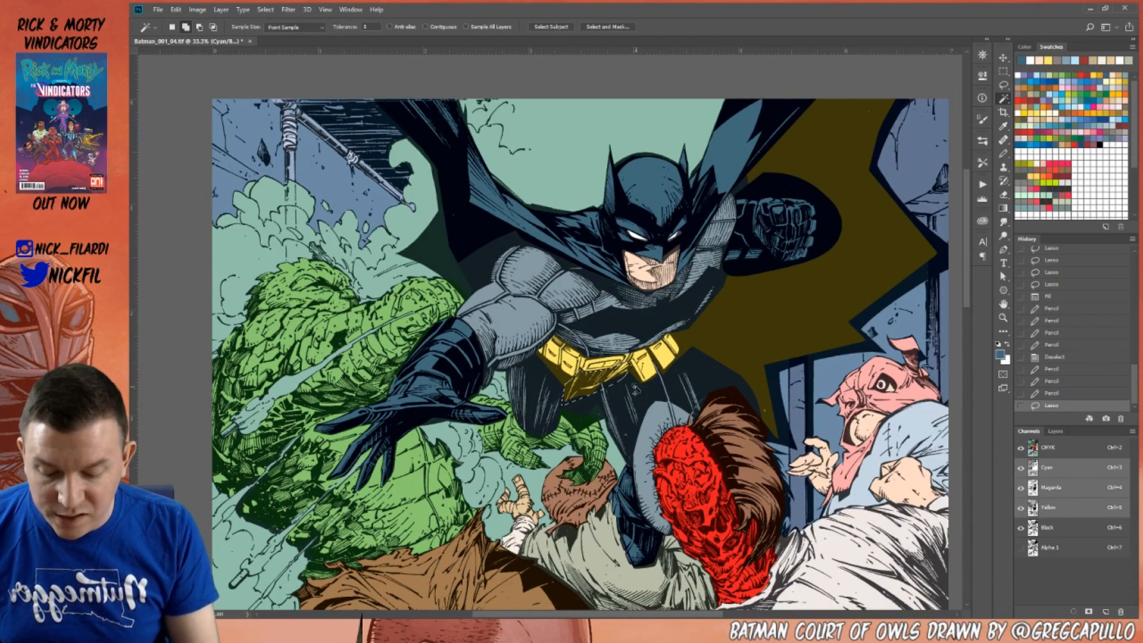
click(618, 390)
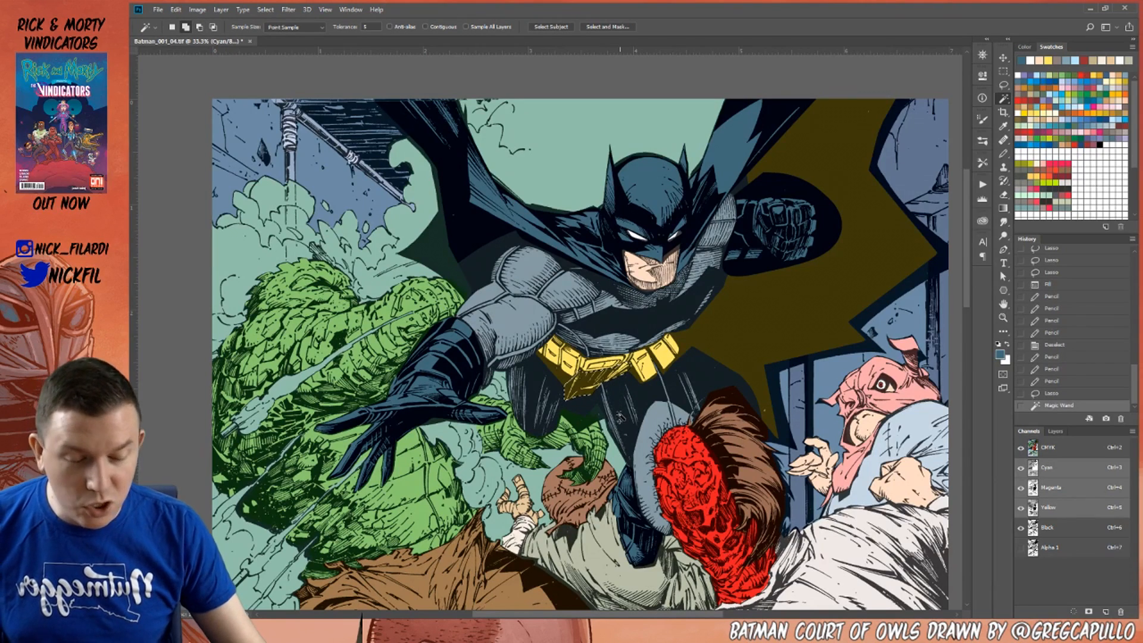
key(alt+BackSpace)
key(ctrl+d)
click(1003, 317)
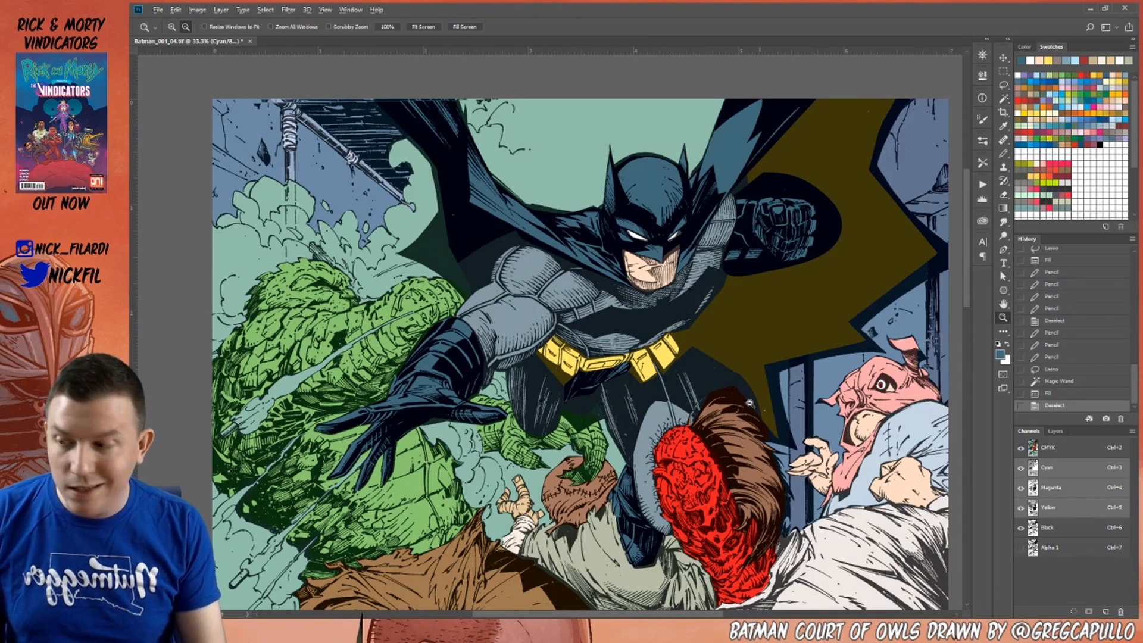
alt+click(659, 422)
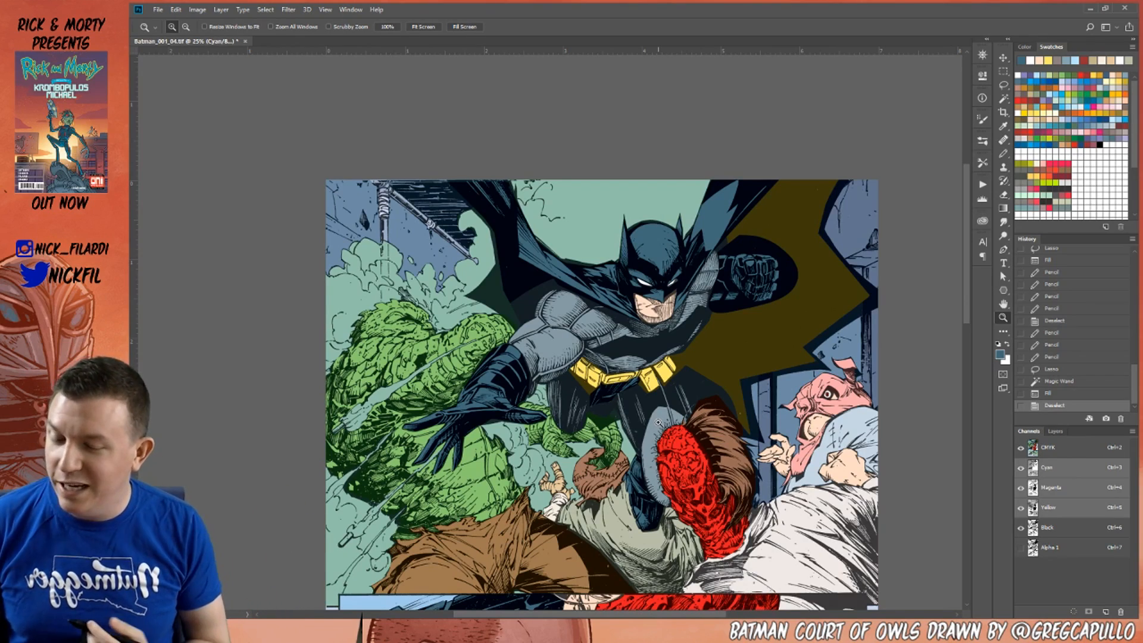
click(1005, 304)
drag(720, 487, 714, 356)
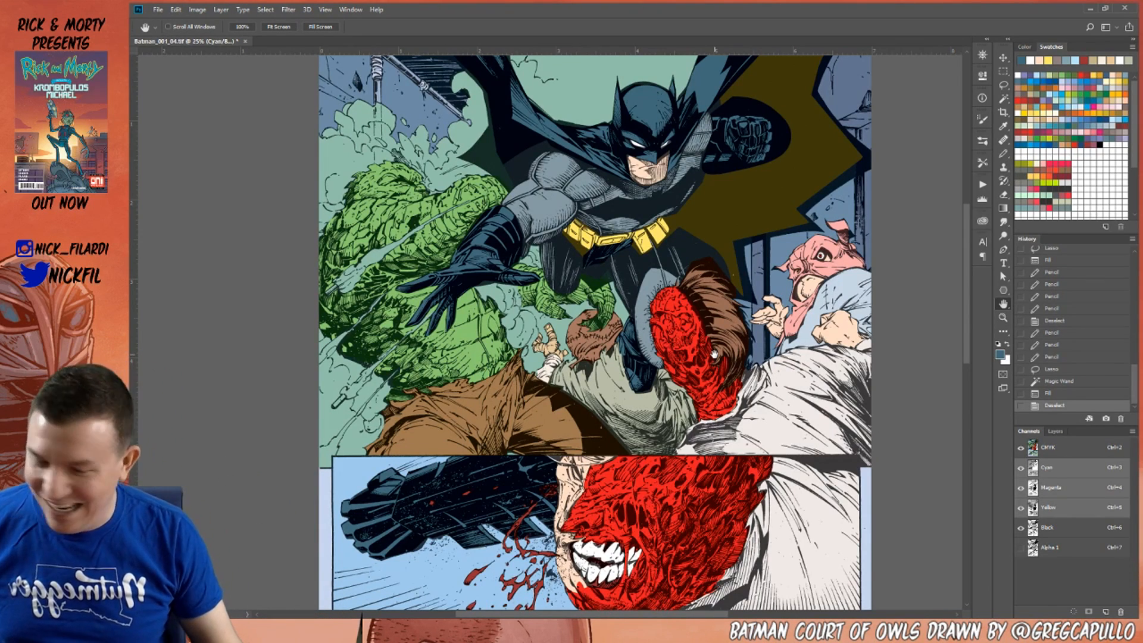
mouse_move(736, 500)
mouse_down()
mouse_move(698, 400)
mouse_move(725, 508)
mouse_up()
drag(672, 425, 667, 457)
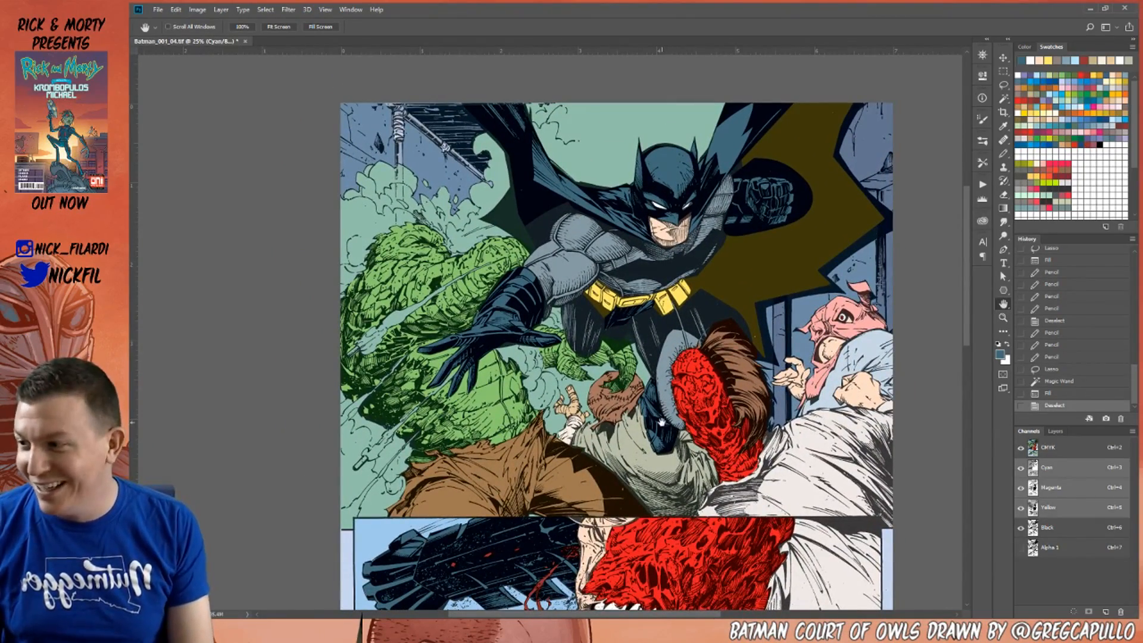
Paint the small debris pieces near the left edge of the top panel with grey sampled from Batman's costume using the Pencil tool.
mouse_move(636, 448)
mouse_down()
mouse_move(684, 460)
mouse_move(722, 506)
mouse_up()
click(1004, 154)
alt+click(664, 319)
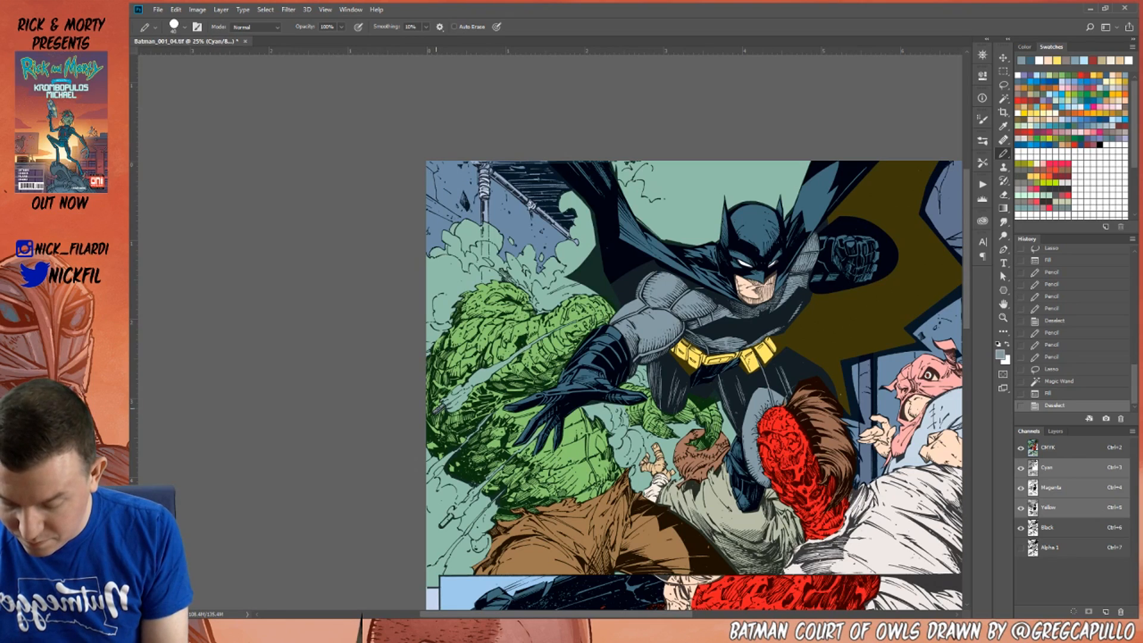
click(438, 409)
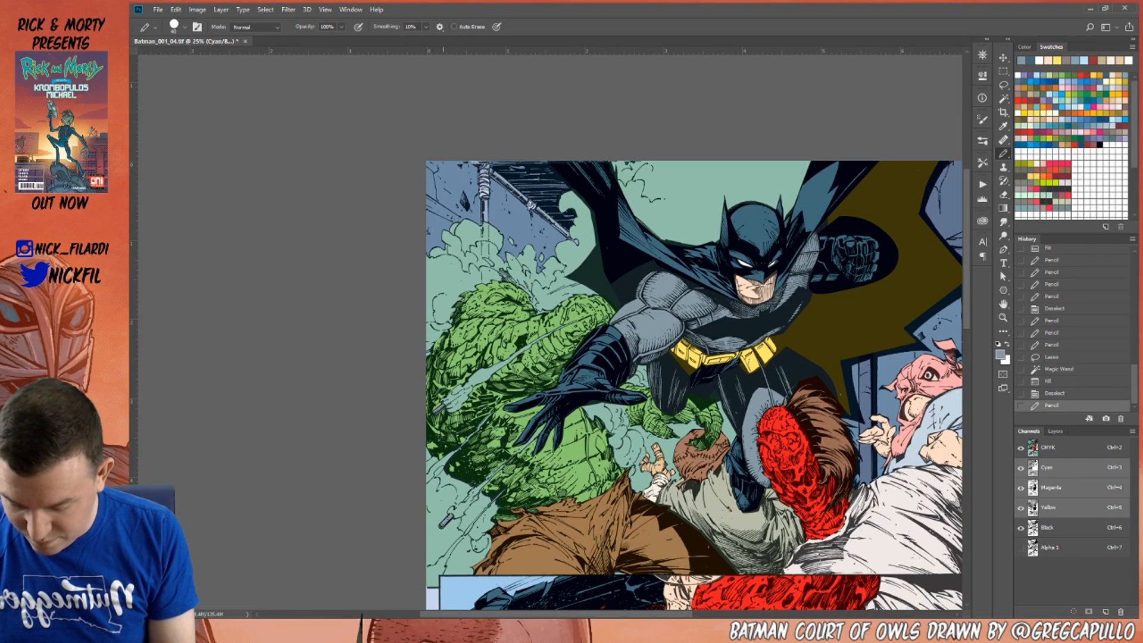
click(445, 516)
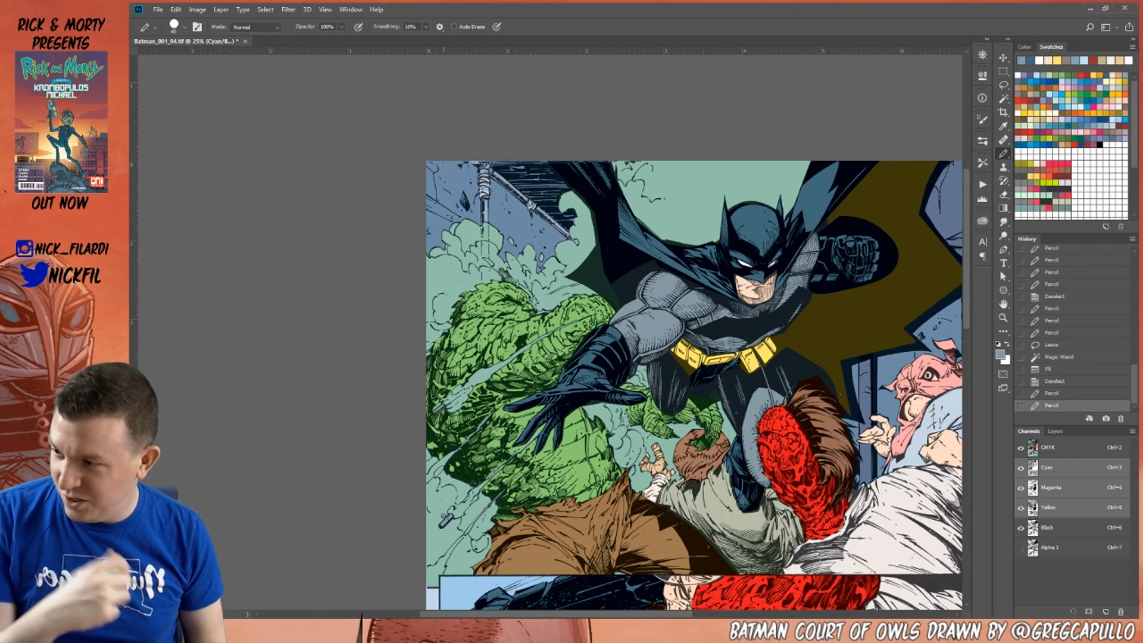
Paint the inside of the green monster's mouth in the lower-left panel with a red swatch using the Pencil tool.
key(space)
drag(857, 581, 742, 455)
drag(769, 604, 802, 492)
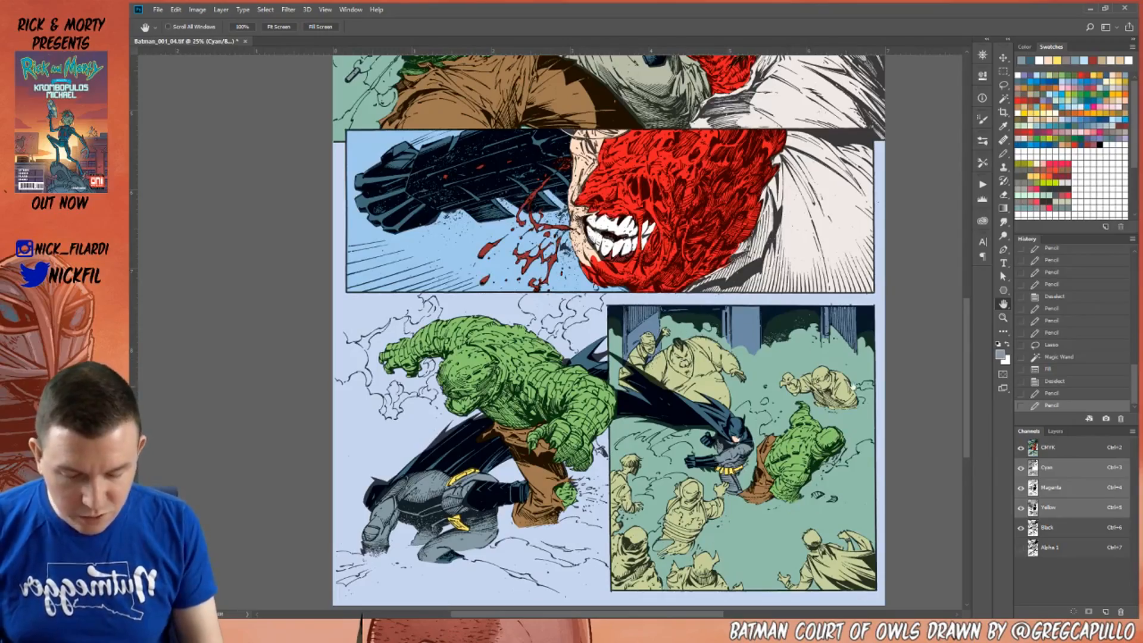
drag(793, 120, 828, 78)
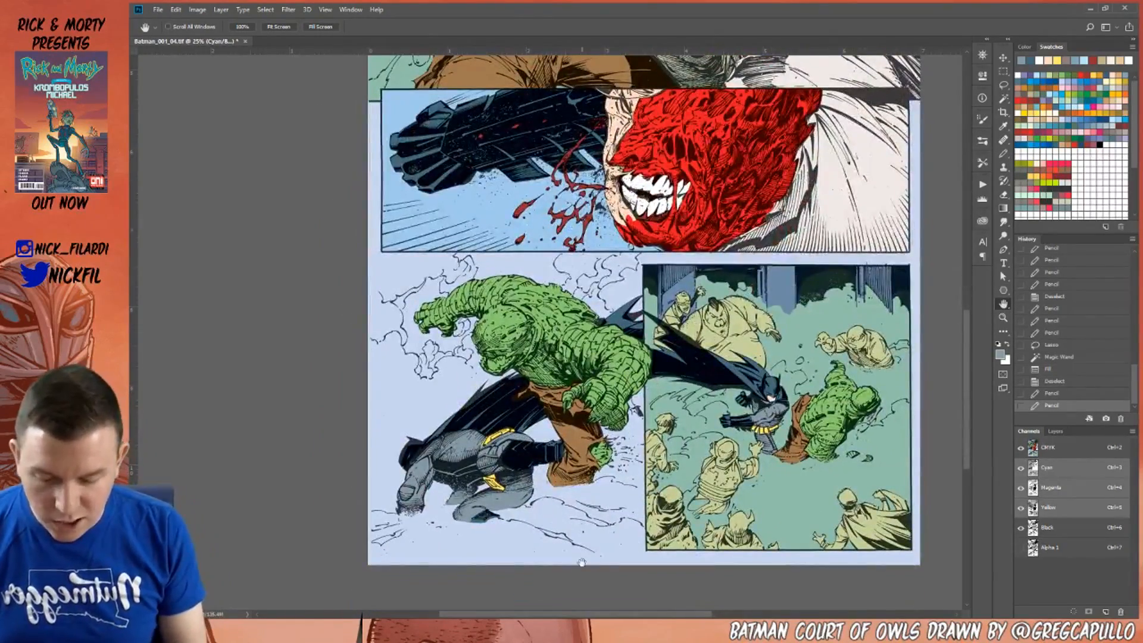
click(1092, 73)
key(b)
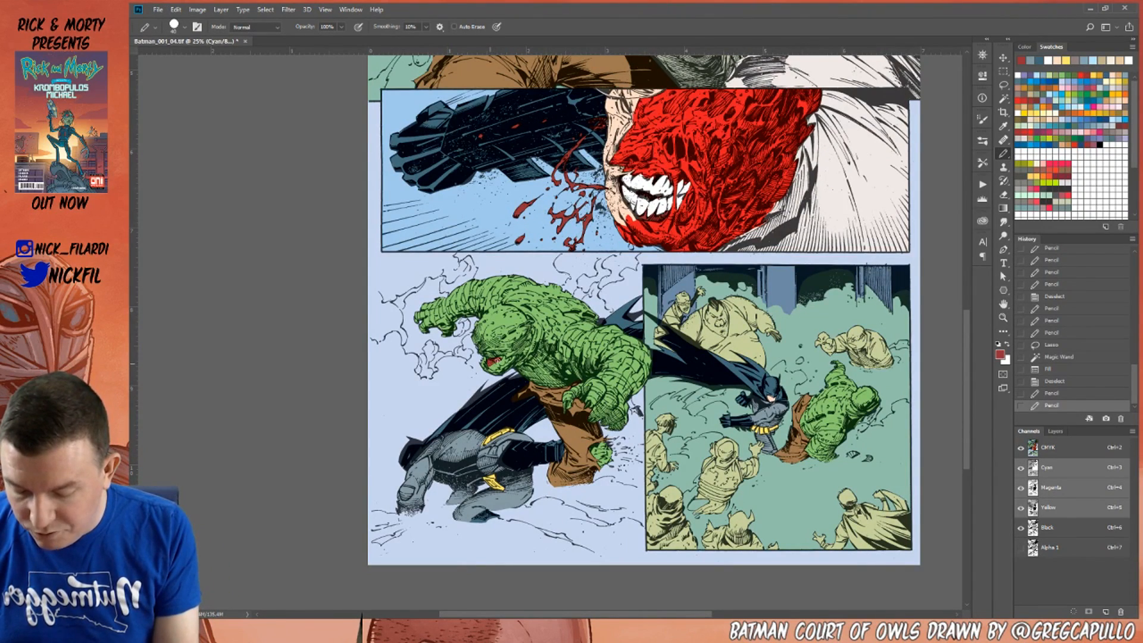
click(502, 359)
click(503, 361)
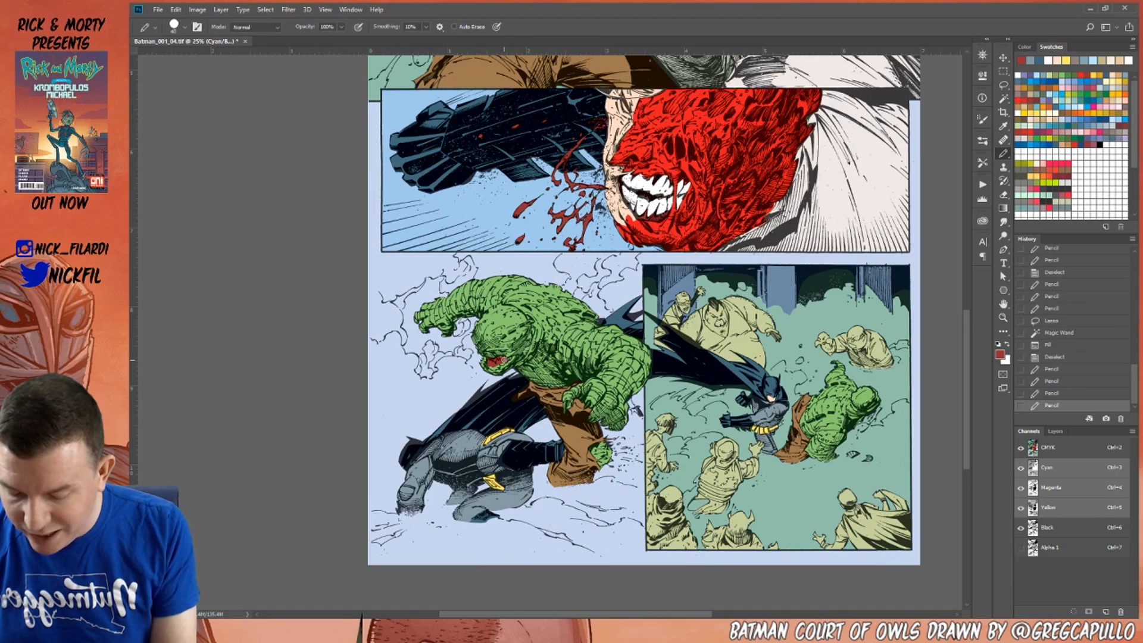
click(503, 360)
click(494, 366)
click(502, 361)
click(502, 361)
click(502, 359)
click(503, 358)
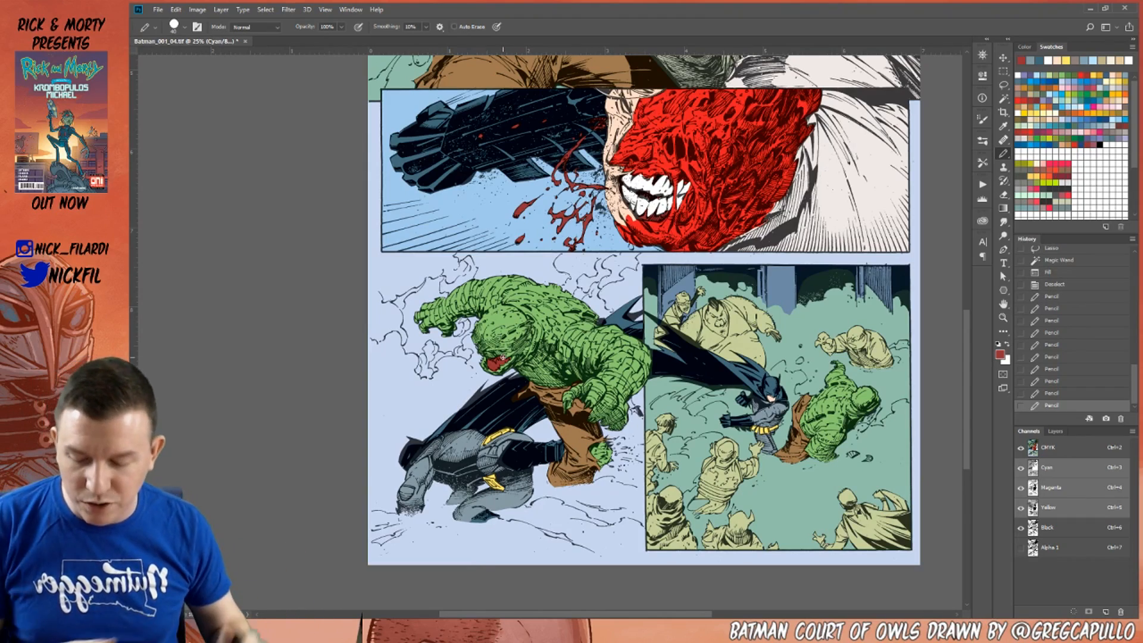
Refine the edges of the green monster's mouth and teeth with the Pencil tool, alternating between the sampled red and skin green.
key(z)
click(493, 363)
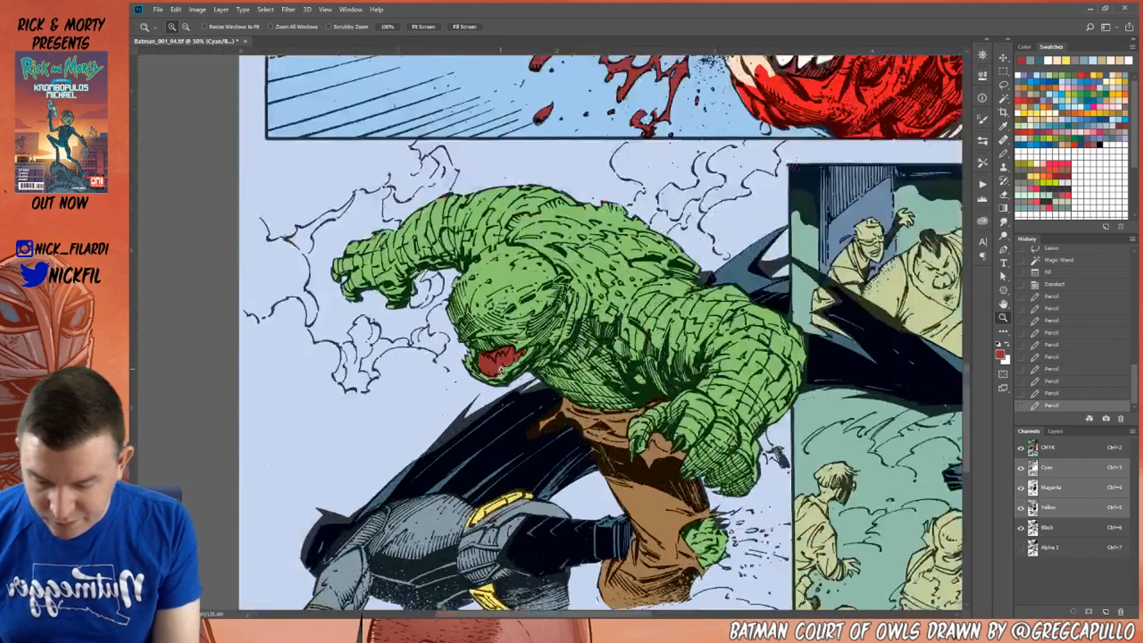
key(b)
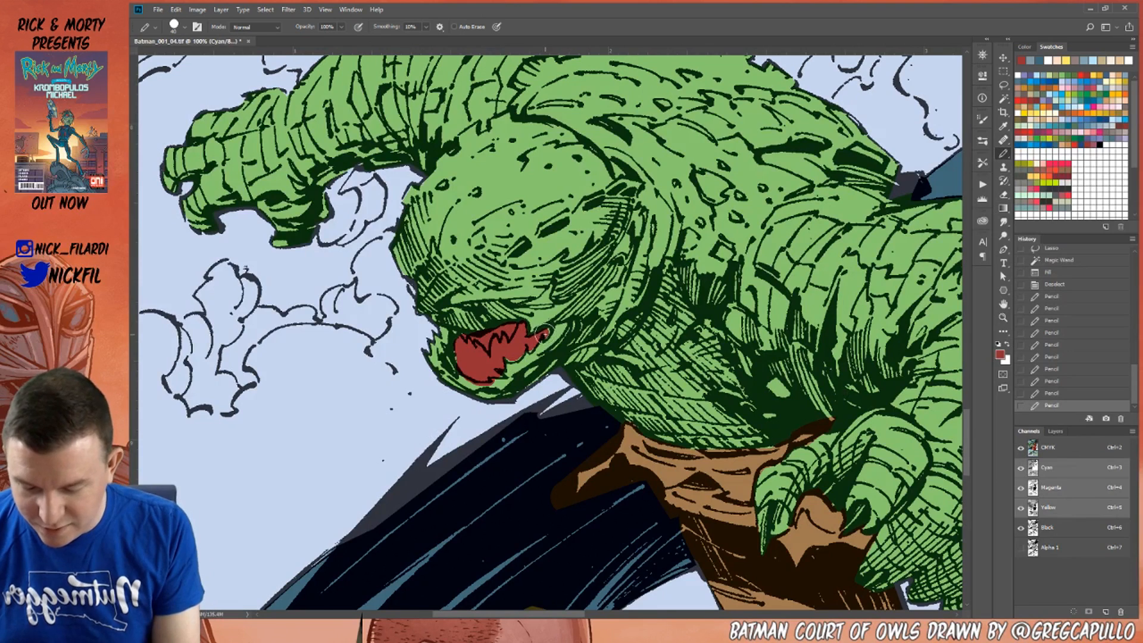
click(545, 332)
click(527, 345)
click(520, 352)
click(516, 358)
alt+click(518, 368)
alt+click(487, 368)
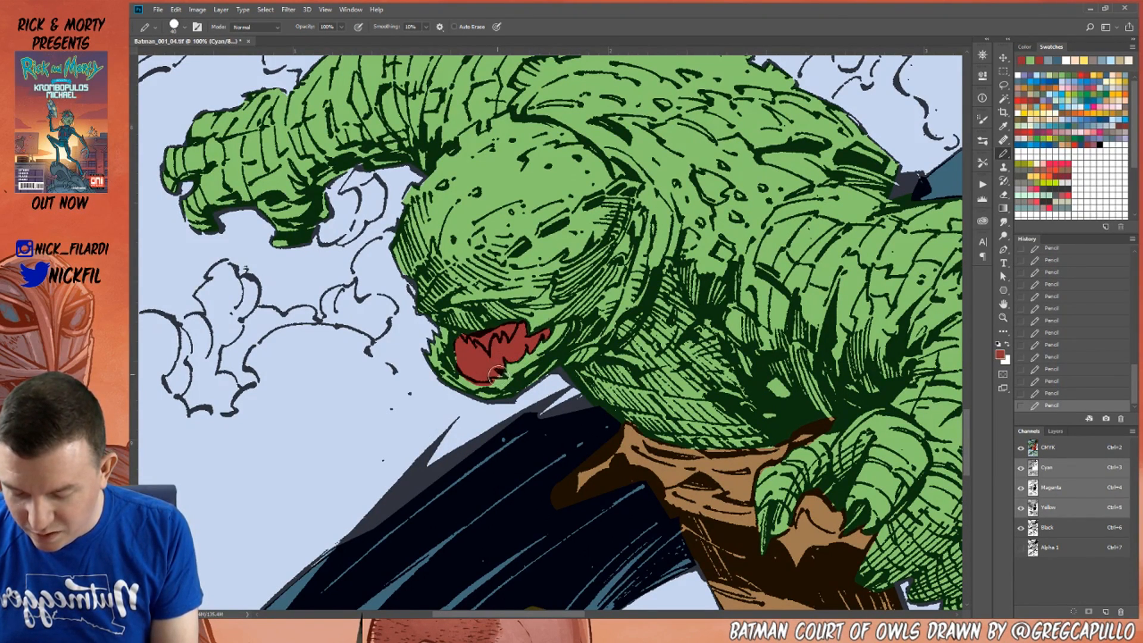
alt+click(506, 382)
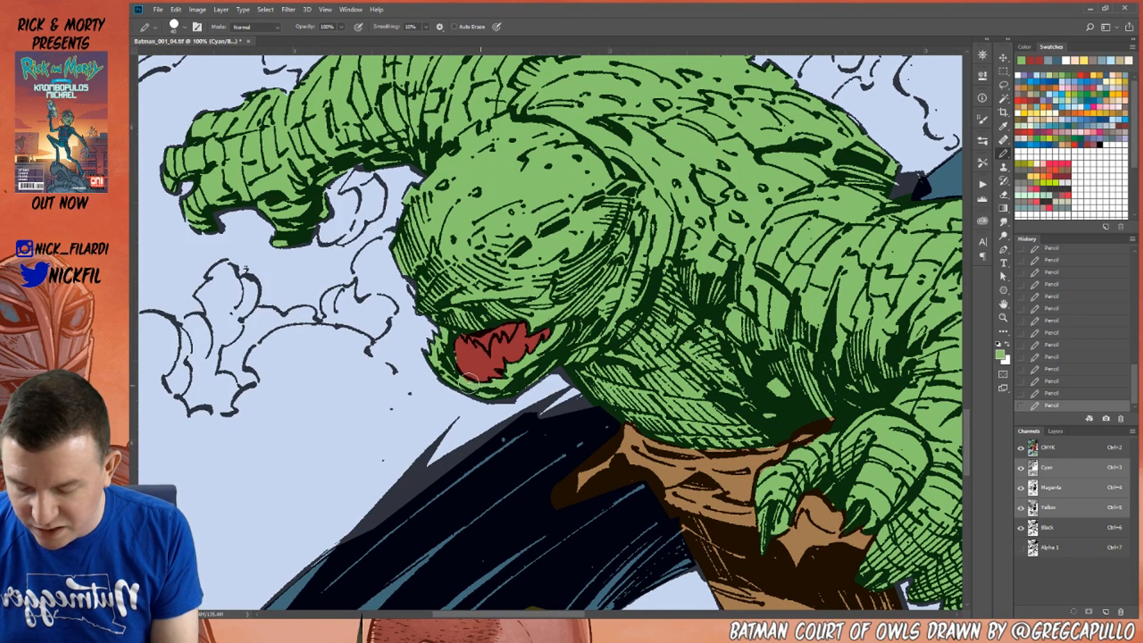
alt+click(457, 351)
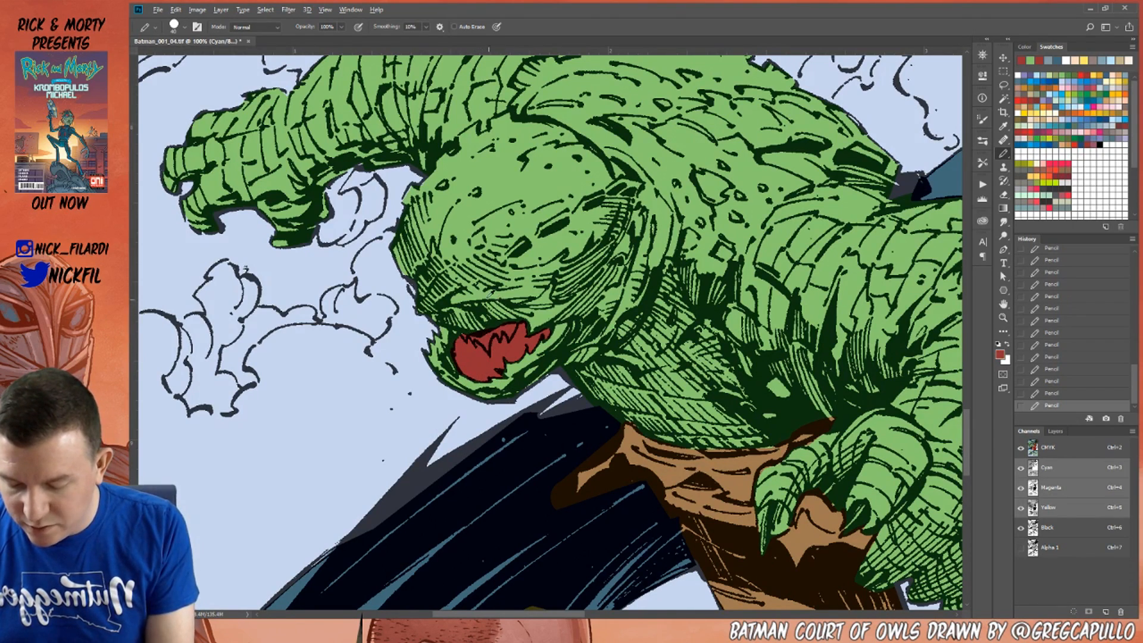
alt+click(466, 235)
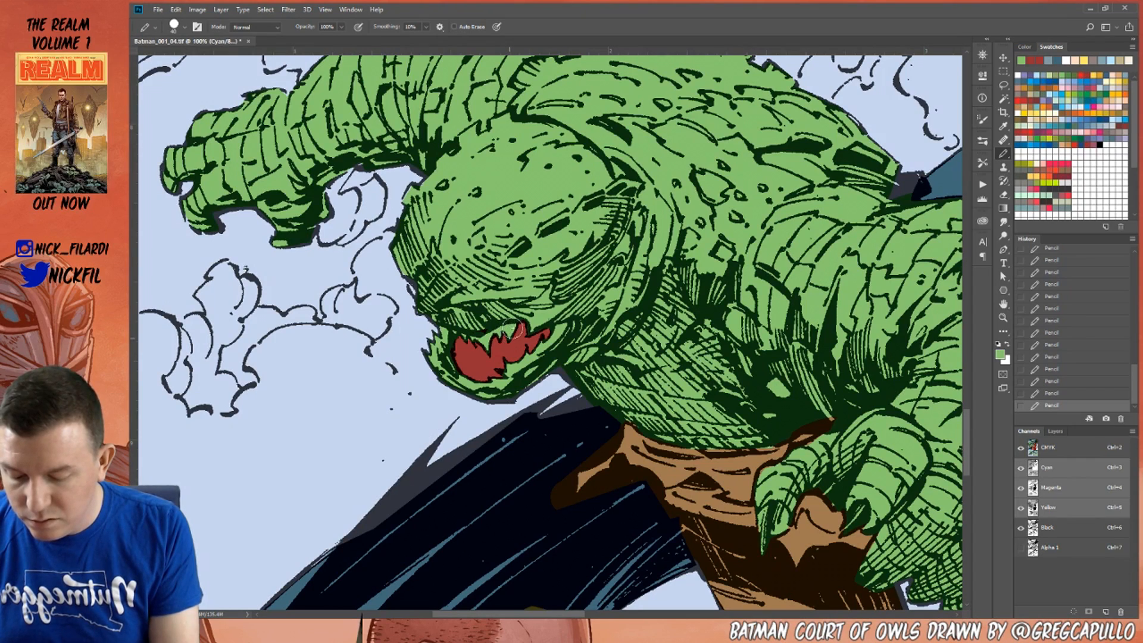
Clean up the border between the green monster's belly and trousers using brown and green sampled from the artwork.
key(z)
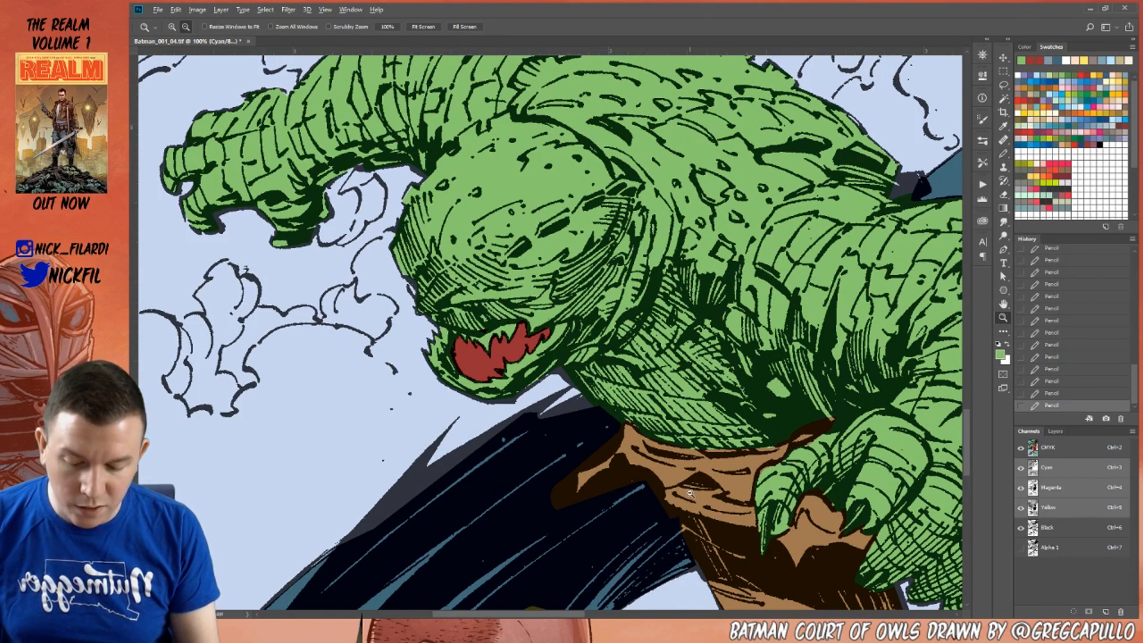
key(b)
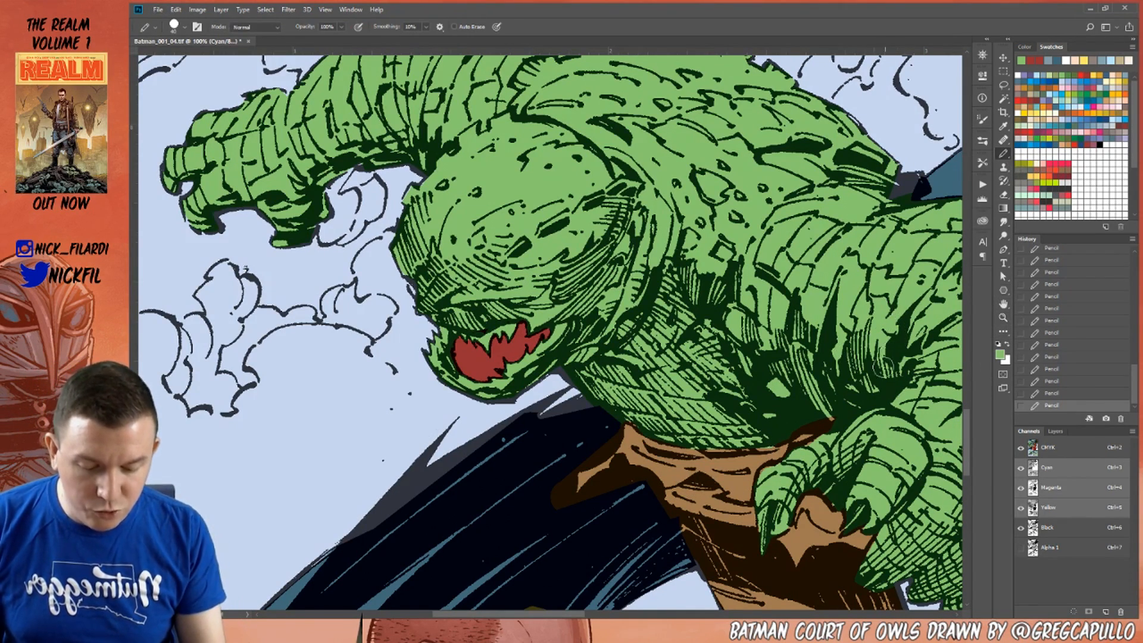
alt+click(750, 451)
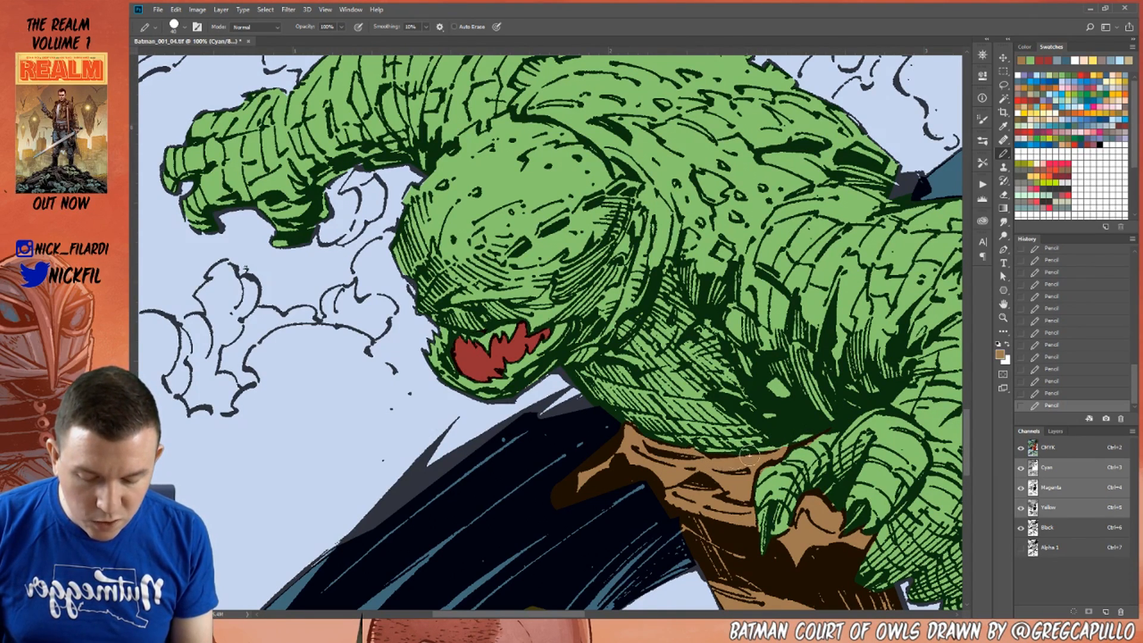
alt+click(806, 448)
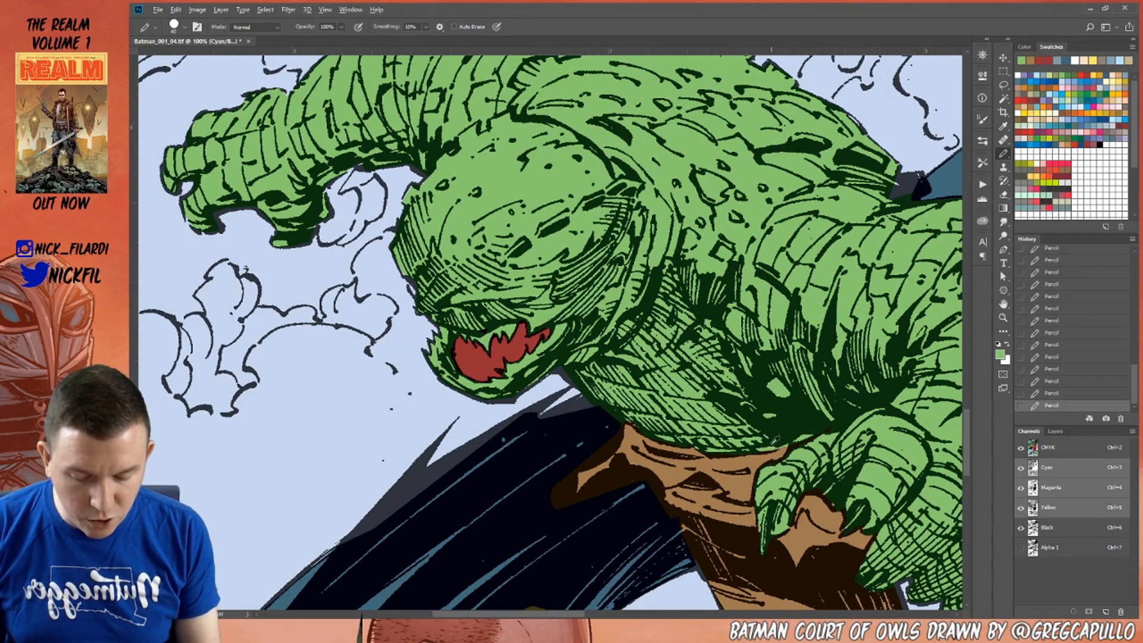
Choose a white swatch and select the khaki villains in the lower-right panel with the Magic Wand.
click(1003, 317)
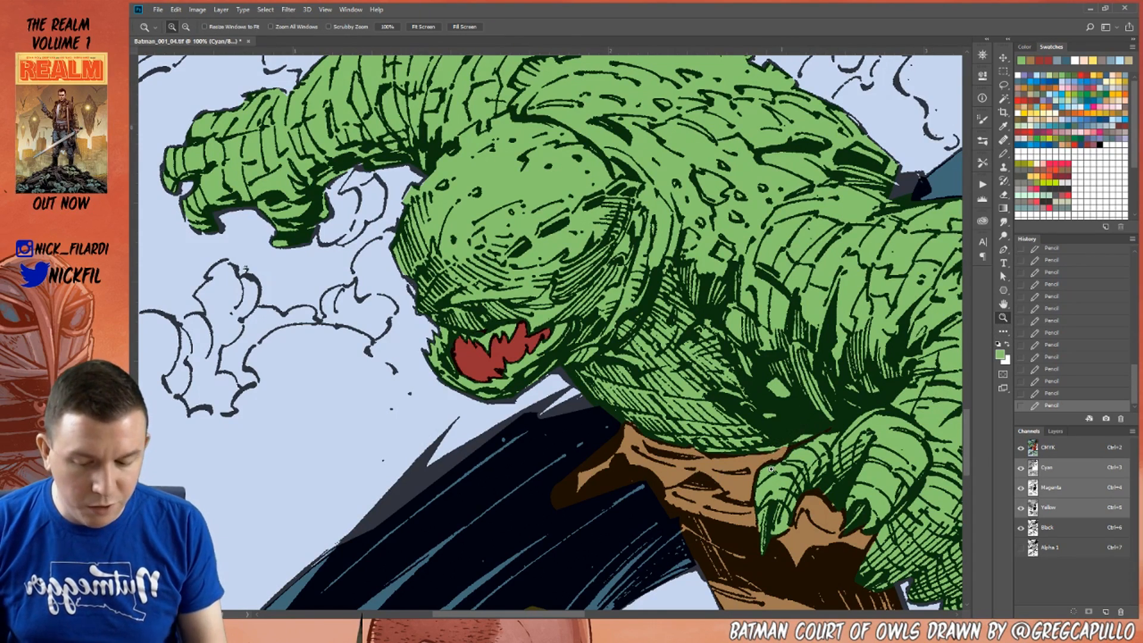
alt+click(703, 493)
alt+click(703, 494)
click(1078, 155)
click(1003, 154)
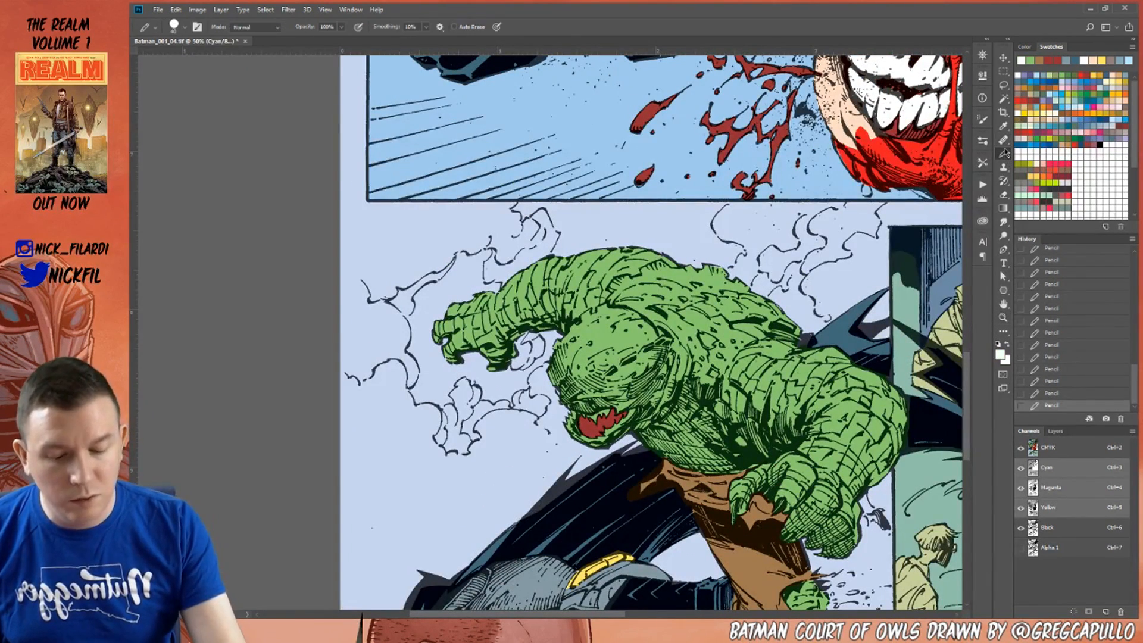
click(1003, 304)
drag(759, 468, 582, 476)
drag(835, 432, 594, 404)
click(1003, 98)
click(709, 316)
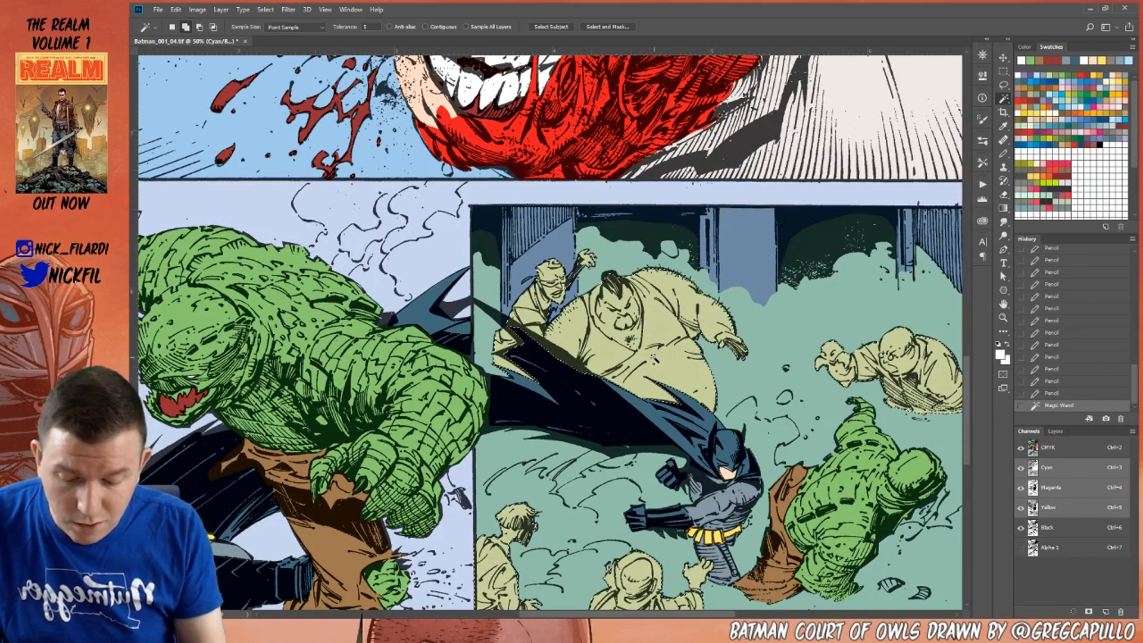
Subtract areas around the large villain and the man behind him from the selection with the Lasso.
click(1003, 85)
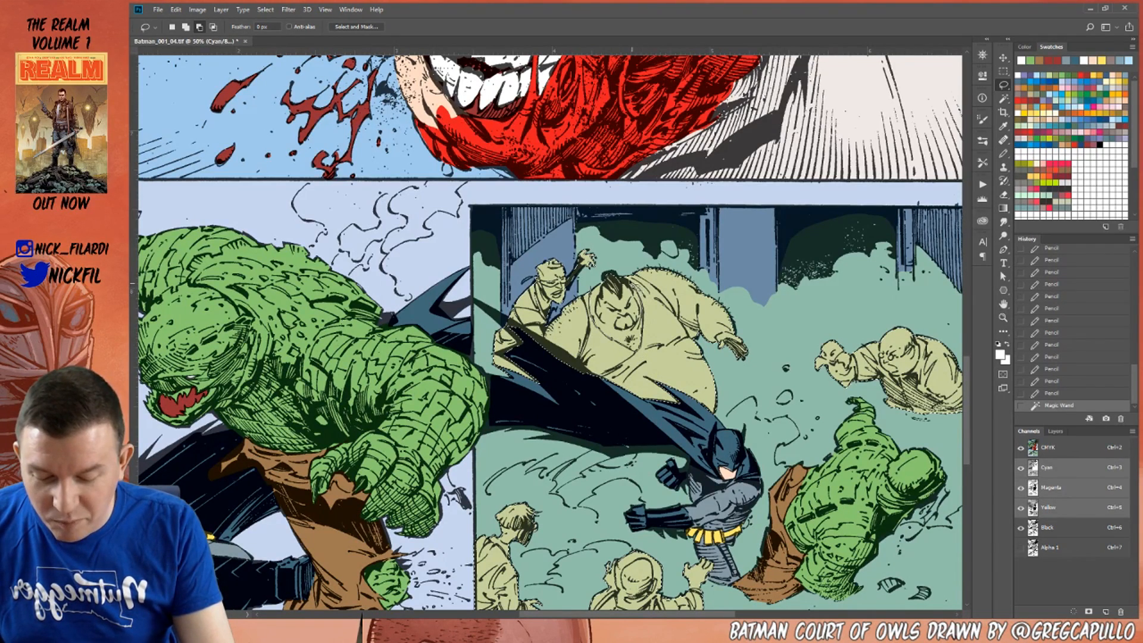
mouse_move(617, 260)
mouse_down()
mouse_move(600, 256)
mouse_move(636, 275)
mouse_move(688, 333)
mouse_move(731, 427)
mouse_move(561, 398)
mouse_move(593, 337)
mouse_up()
mouse_move(613, 265)
mouse_down()
mouse_move(640, 427)
mouse_move(694, 451)
mouse_move(543, 351)
mouse_up()
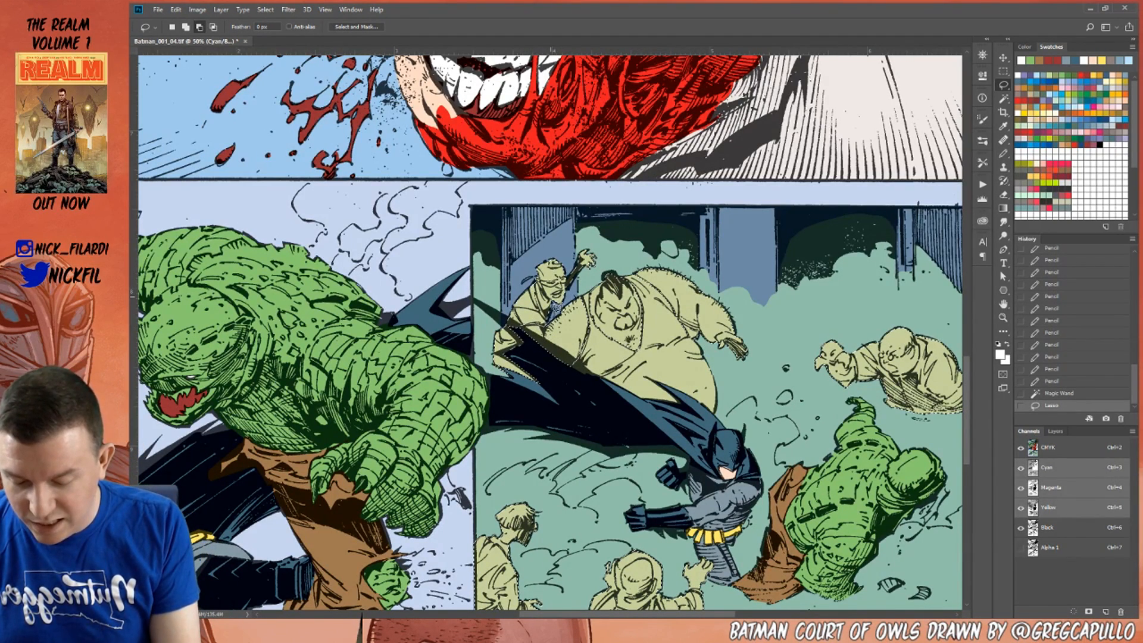
mouse_move(536, 276)
mouse_down()
mouse_move(494, 313)
mouse_move(514, 407)
mouse_move(535, 310)
mouse_up()
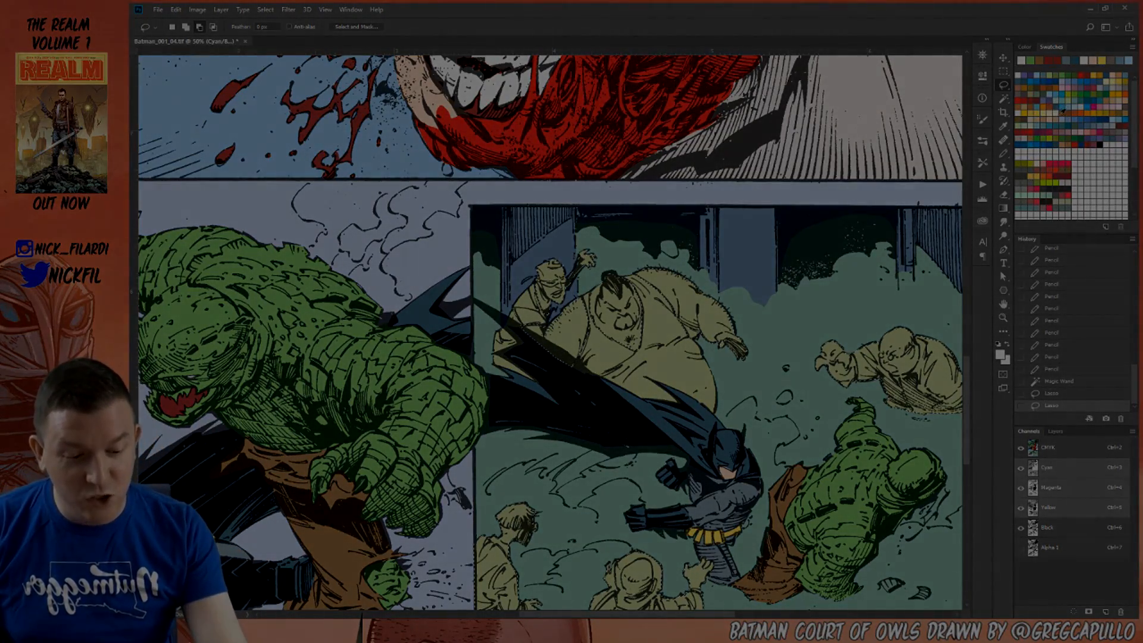
Subtract the blue-headed villain's arms from the selection, then fill the remaining khaki areas with a blue swatch and fade the fill to grey.
key(b)
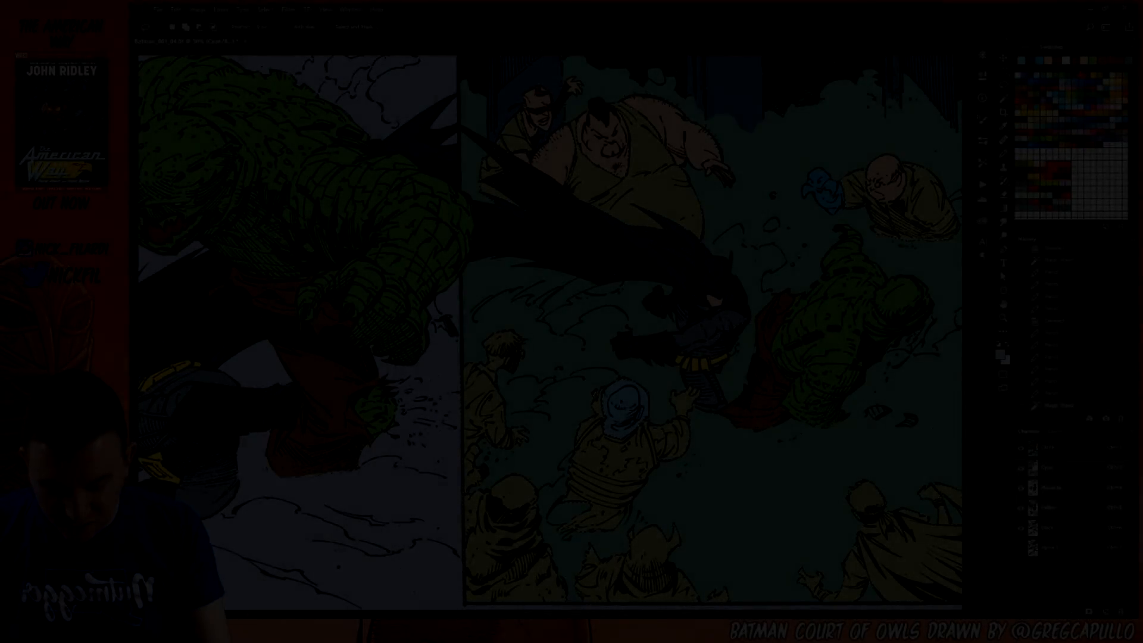
mouse_move(600, 410)
mouse_down()
mouse_move(616, 381)
mouse_move(649, 400)
mouse_move(685, 473)
mouse_move(693, 417)
mouse_up()
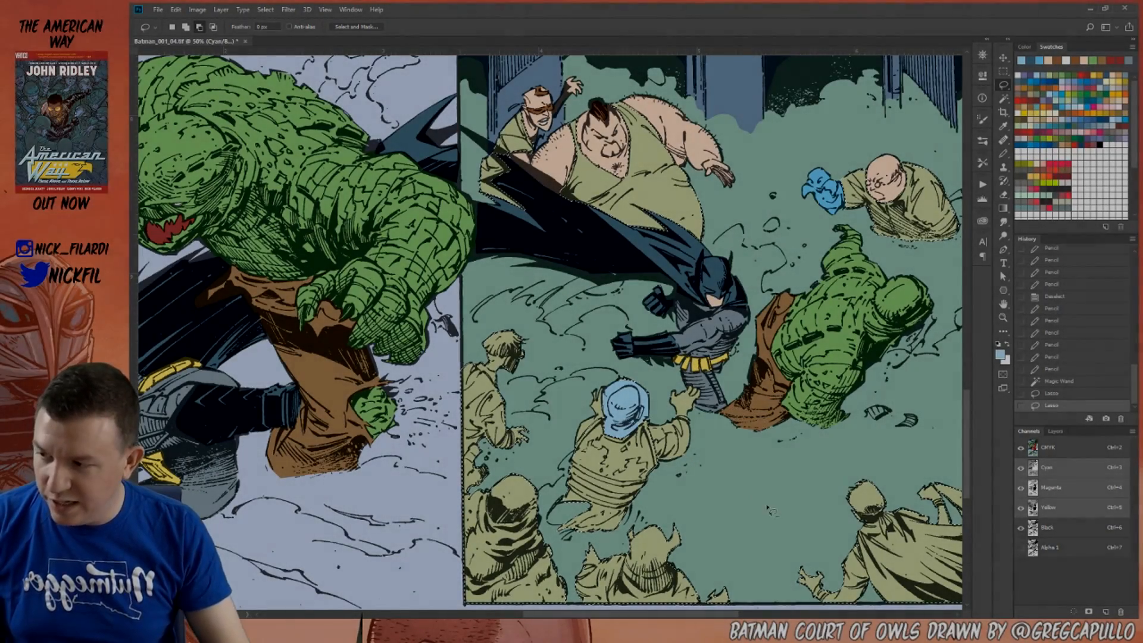
click(1065, 82)
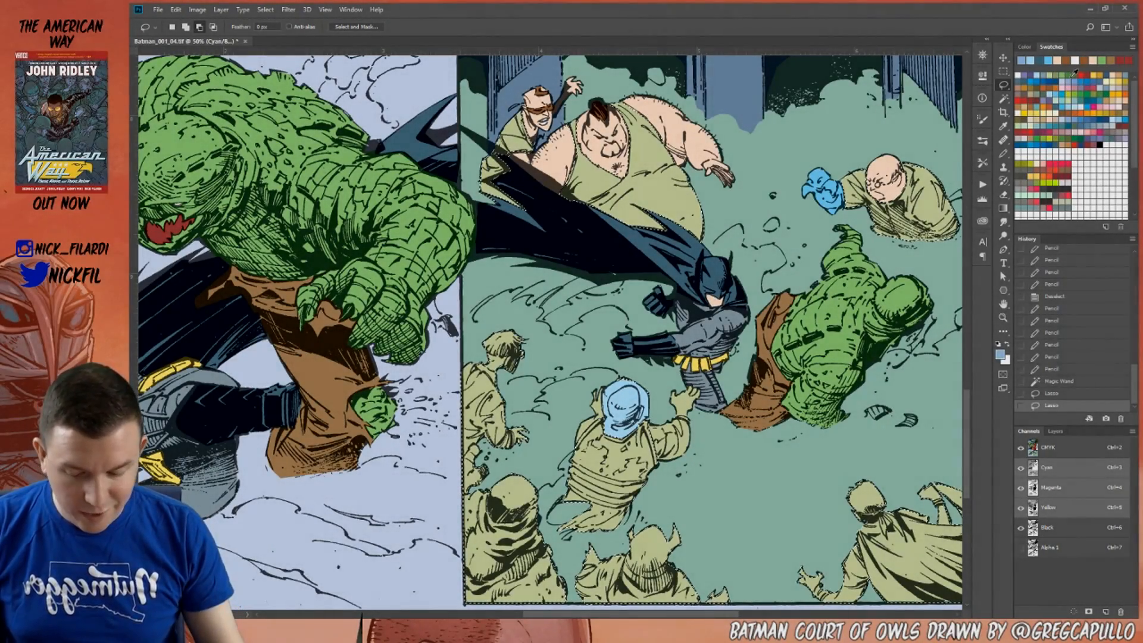
key(alt+BackSpace)
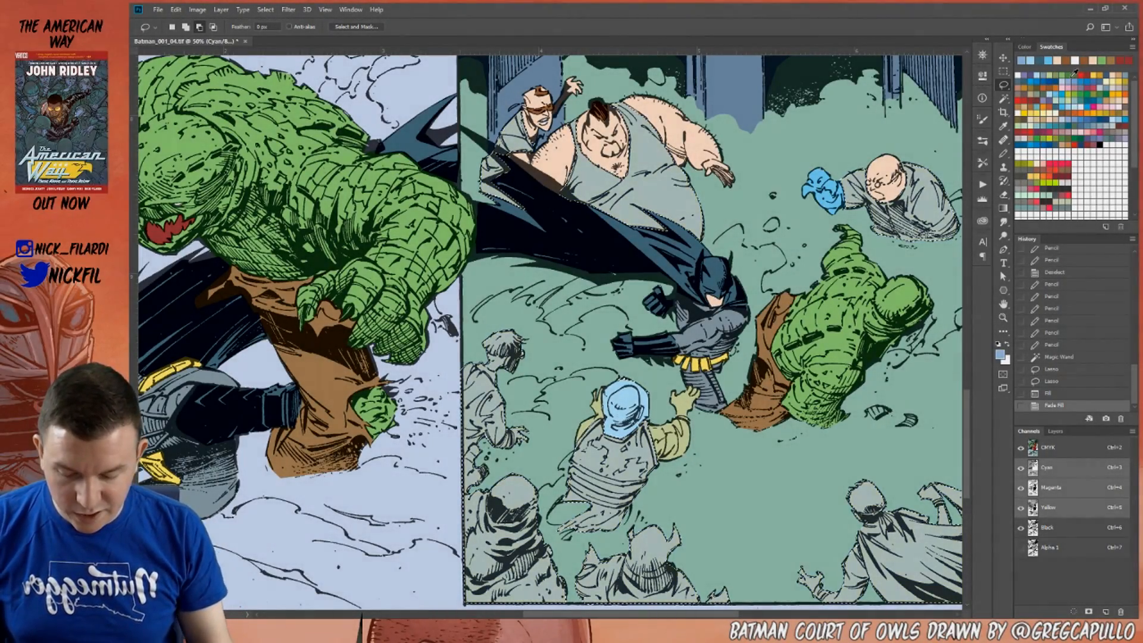
Subtract areas around the blue-headed villain's torso from the selection with the Lasso.
click(1003, 318)
alt+click(816, 384)
alt+click(793, 429)
alt+click(792, 429)
alt+click(793, 429)
alt+click(793, 428)
click(805, 430)
click(804, 430)
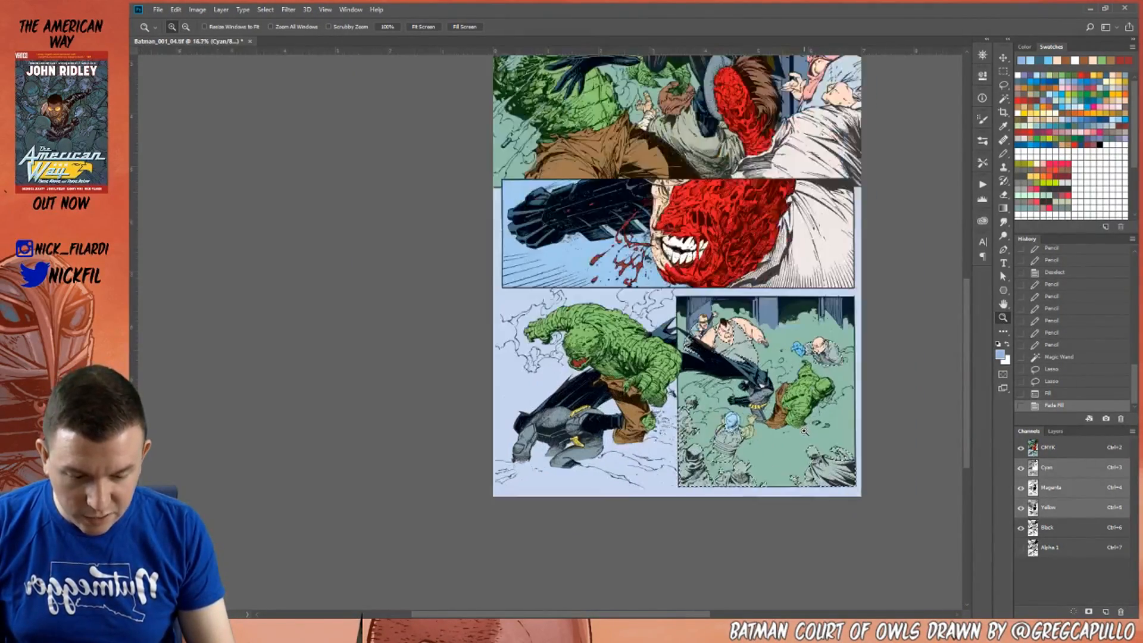
click(804, 429)
click(805, 430)
key(h)
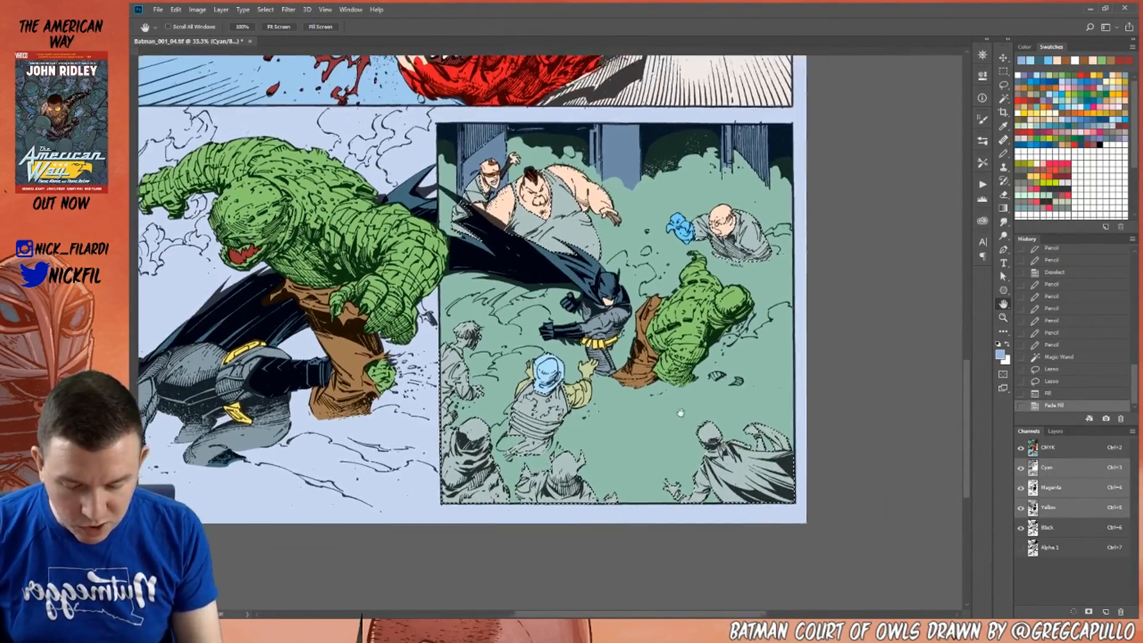
drag(680, 413, 709, 418)
key(z)
click(584, 414)
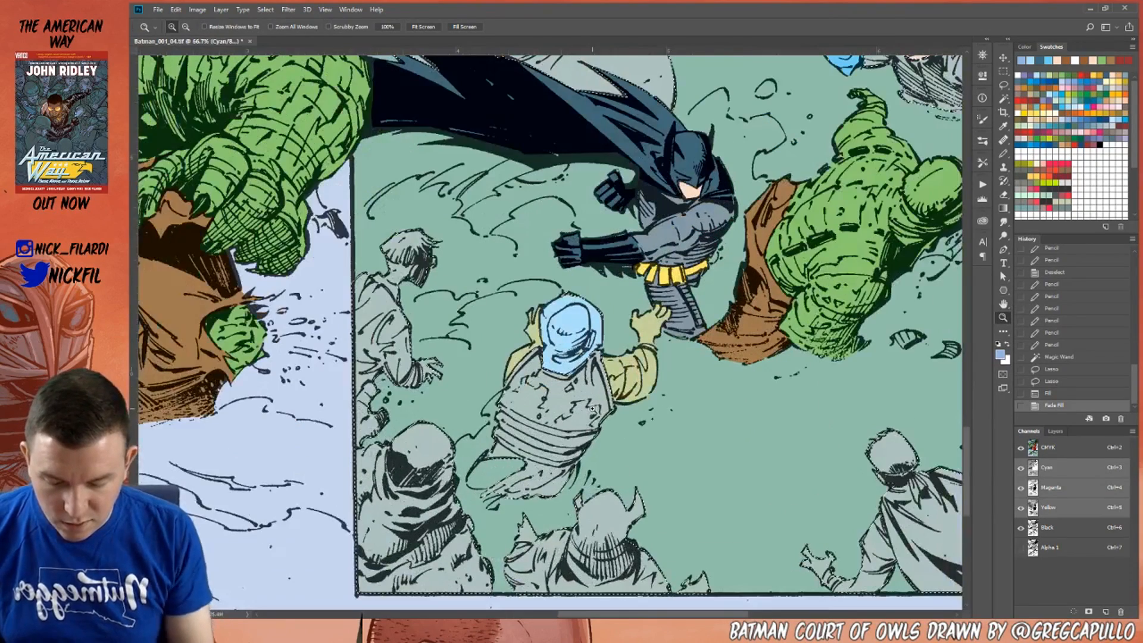
click(1003, 84)
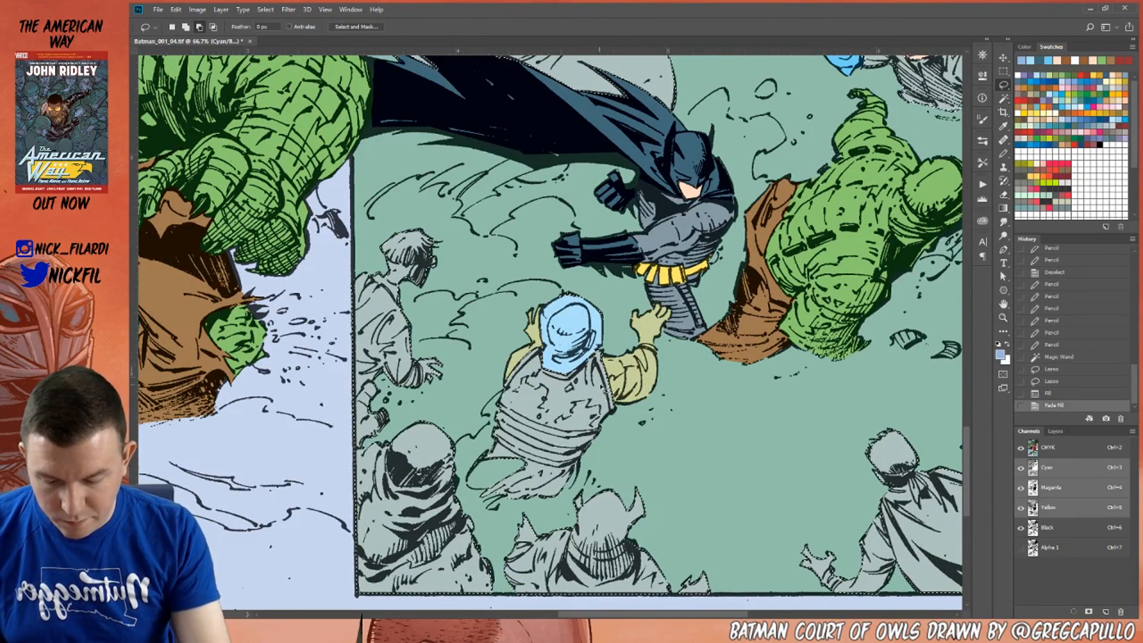
mouse_move(599, 384)
mouse_down()
mouse_move(517, 372)
mouse_move(523, 415)
mouse_up()
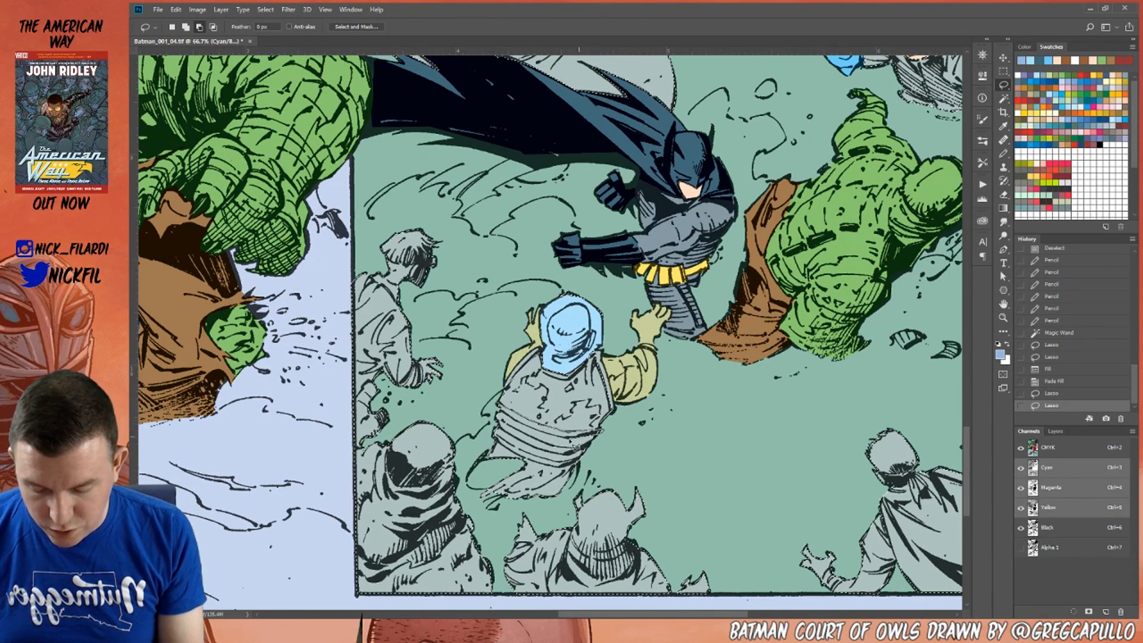
drag(507, 414, 499, 410)
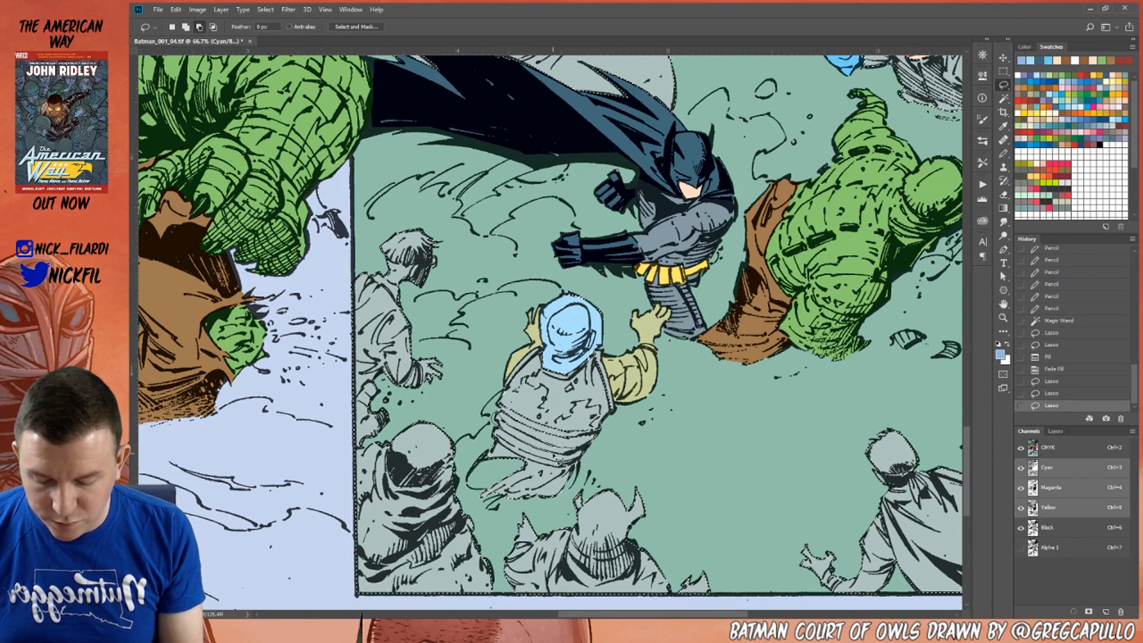
drag(581, 457, 576, 460)
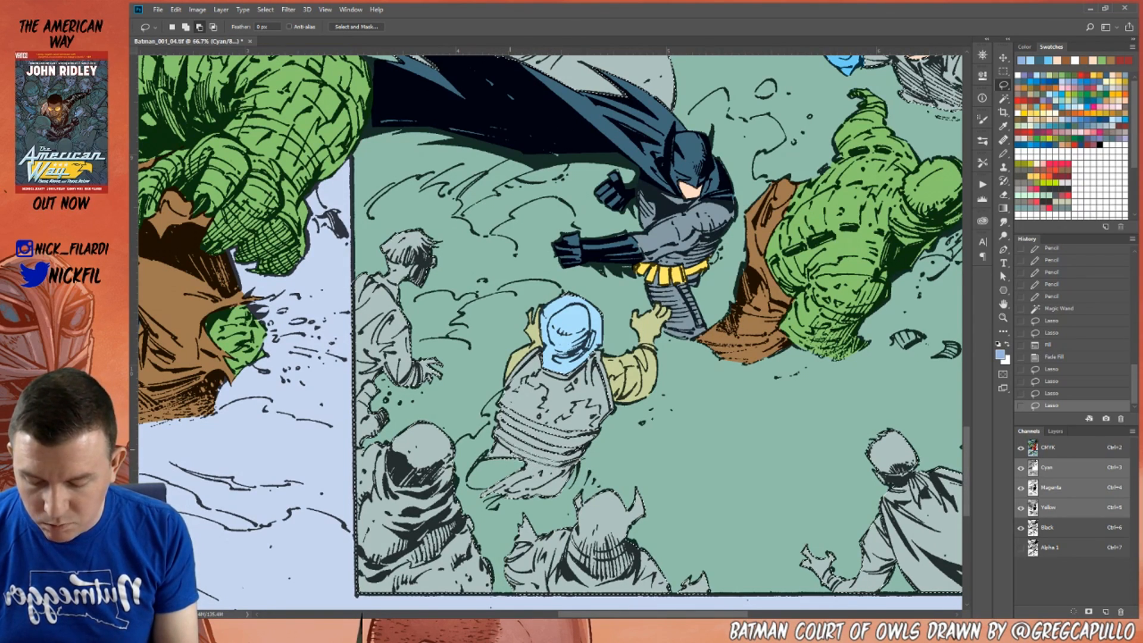
Subtract the large villain and the bald villain in the background from the selection with the Lasso.
key(z)
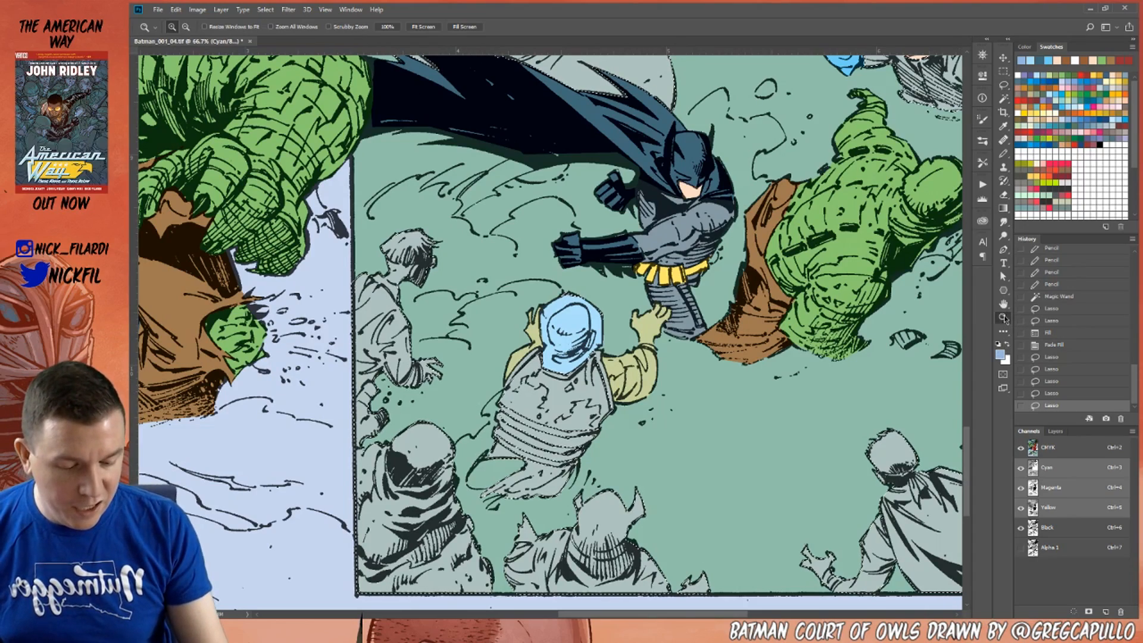
alt+click(691, 461)
key(l)
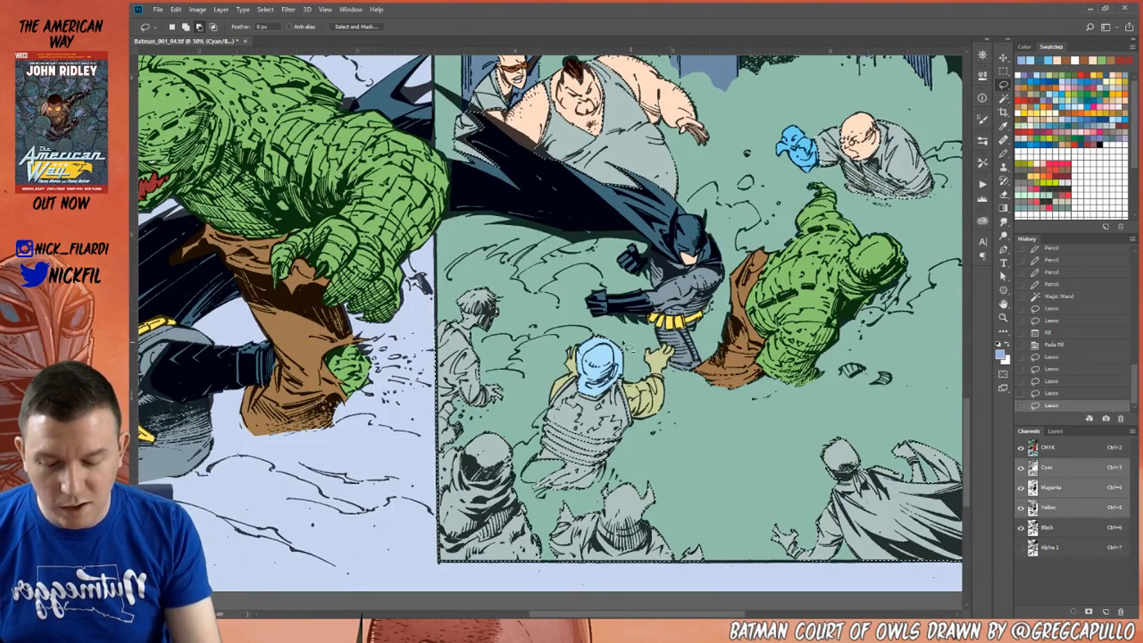
drag(624, 306, 631, 311)
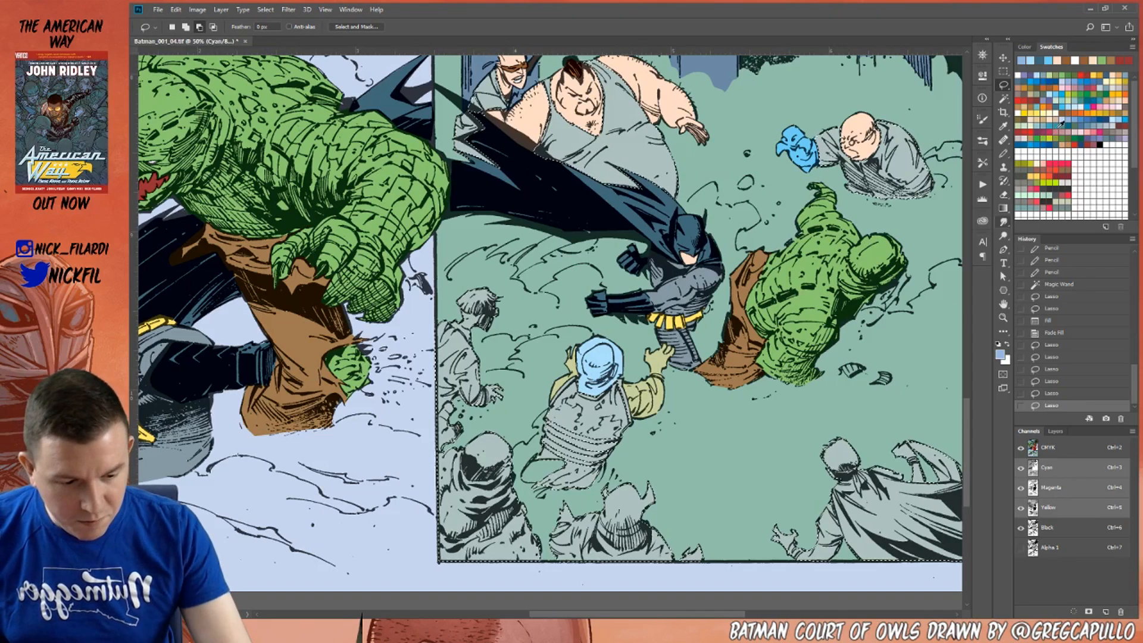
click(1038, 74)
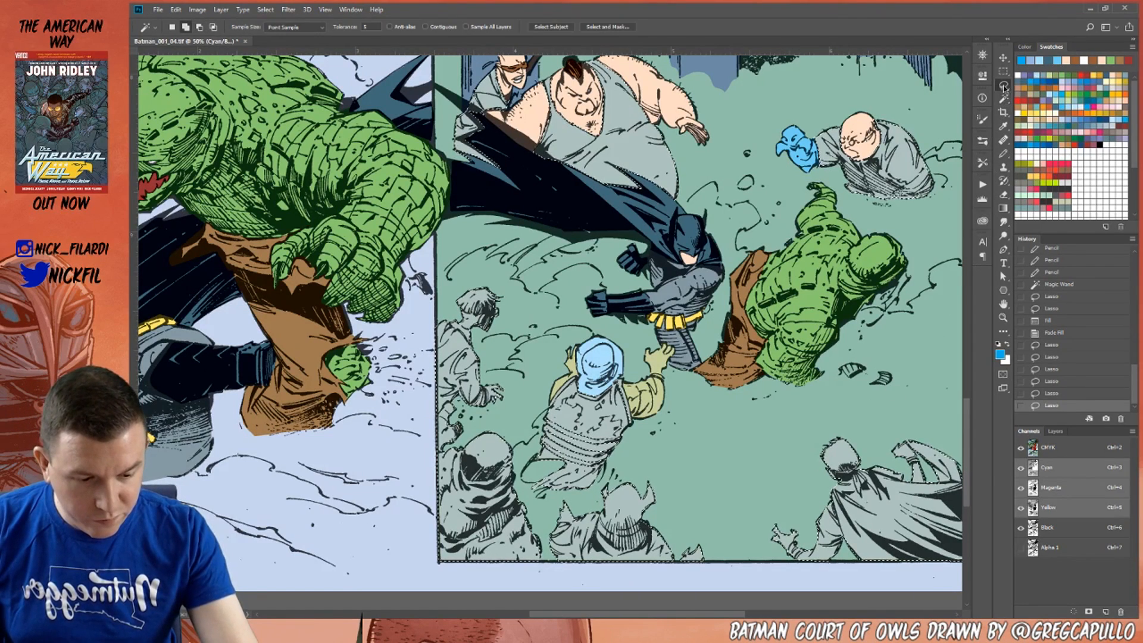
mouse_move(913, 83)
mouse_down()
mouse_move(946, 149)
mouse_move(914, 89)
mouse_up()
mouse_move(714, 175)
mouse_down()
mouse_move(448, 190)
mouse_move(716, 177)
mouse_up()
Fill the remaining selected villains with a white swatch and fade the fill to pale grey.
key(space)
mouse_move(730, 323)
mouse_down()
mouse_move(742, 305)
mouse_move(722, 287)
mouse_up()
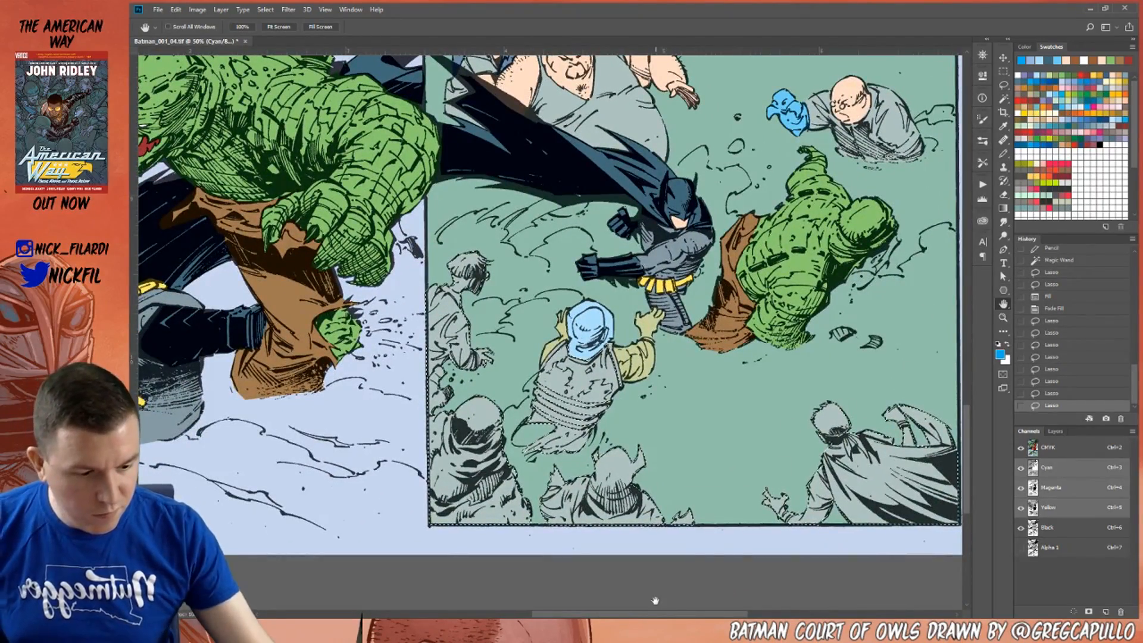
click(1093, 170)
key(alt+BackSpace)
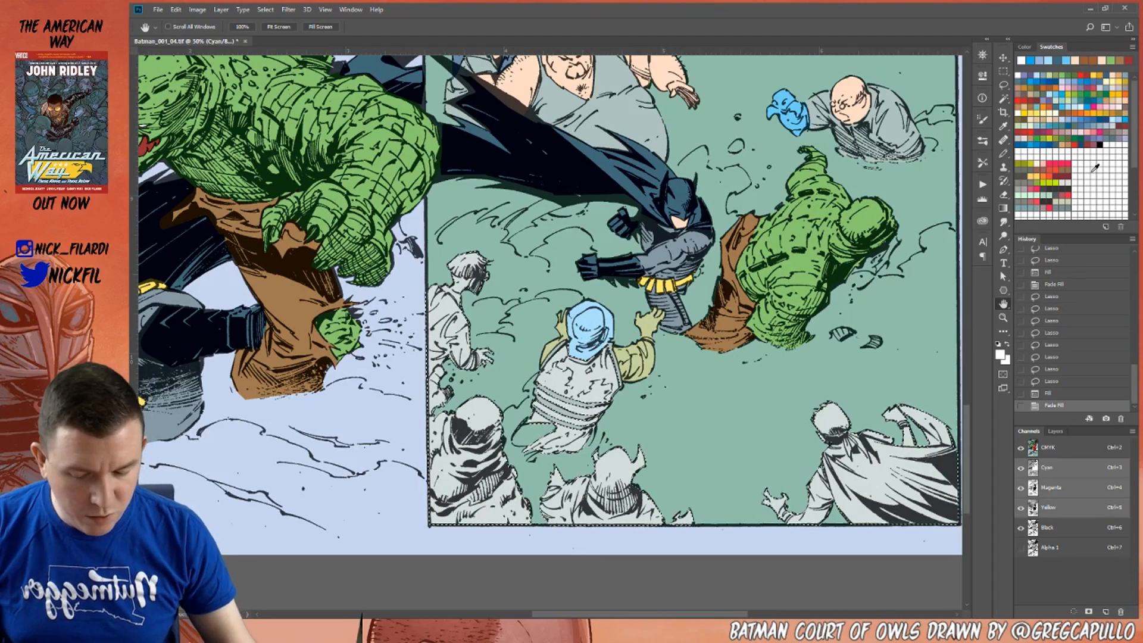
Subtract the blue-headed villain's body from the selection with the Lasso.
key(l)
drag(572, 320, 519, 416)
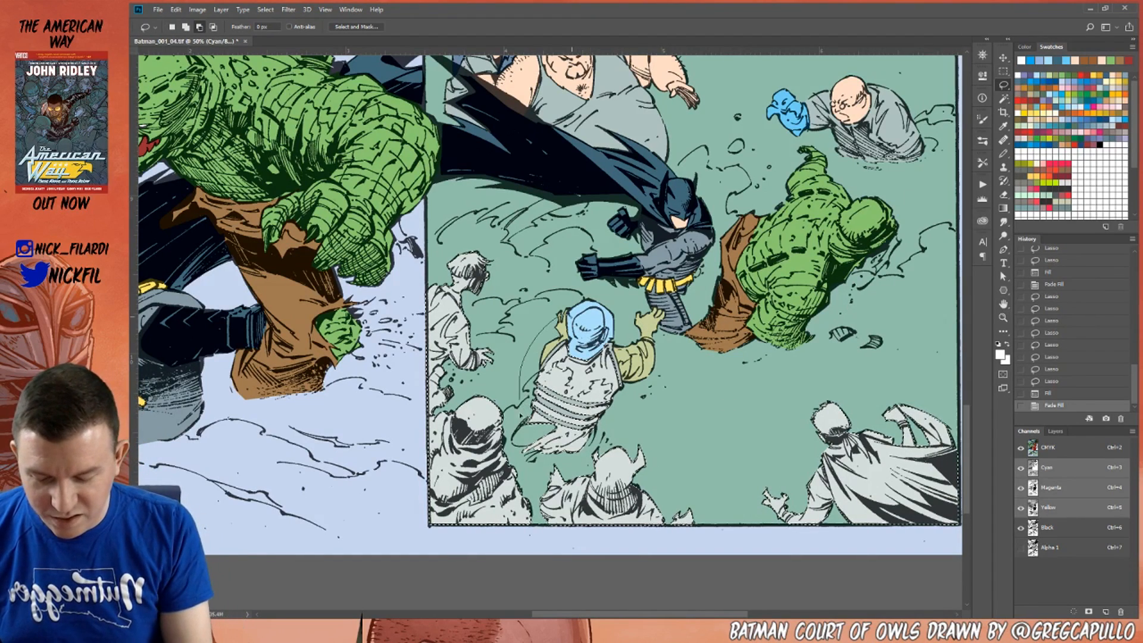
drag(659, 371, 655, 357)
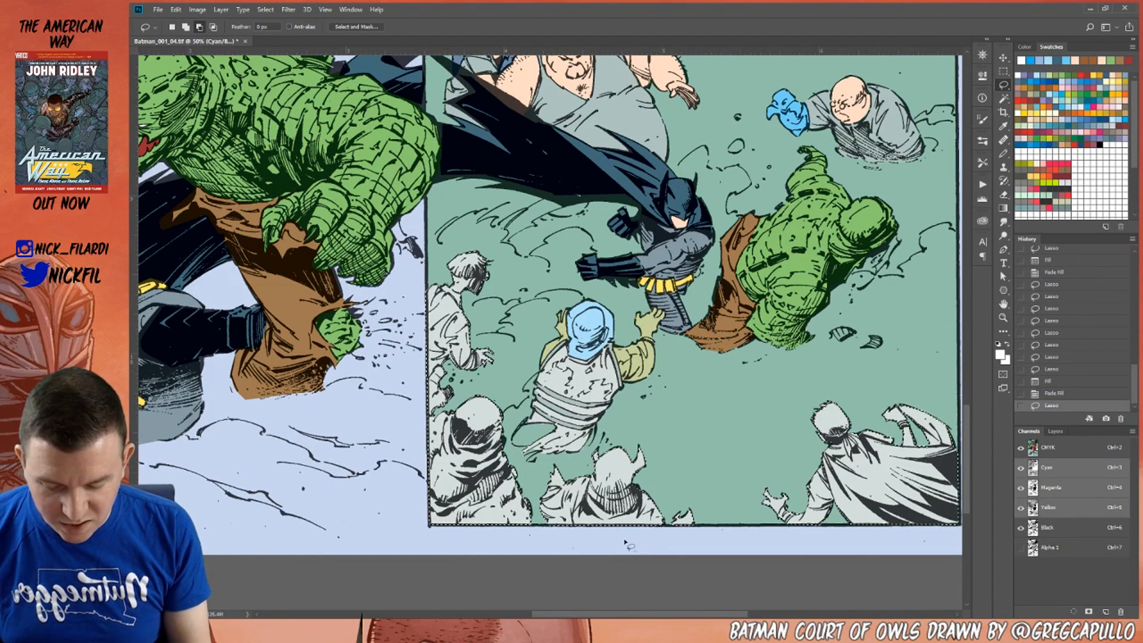
Sample the pig-masked villain's pink from the upper panel and fill the remaining selected foreground villains with it.
click(1002, 331)
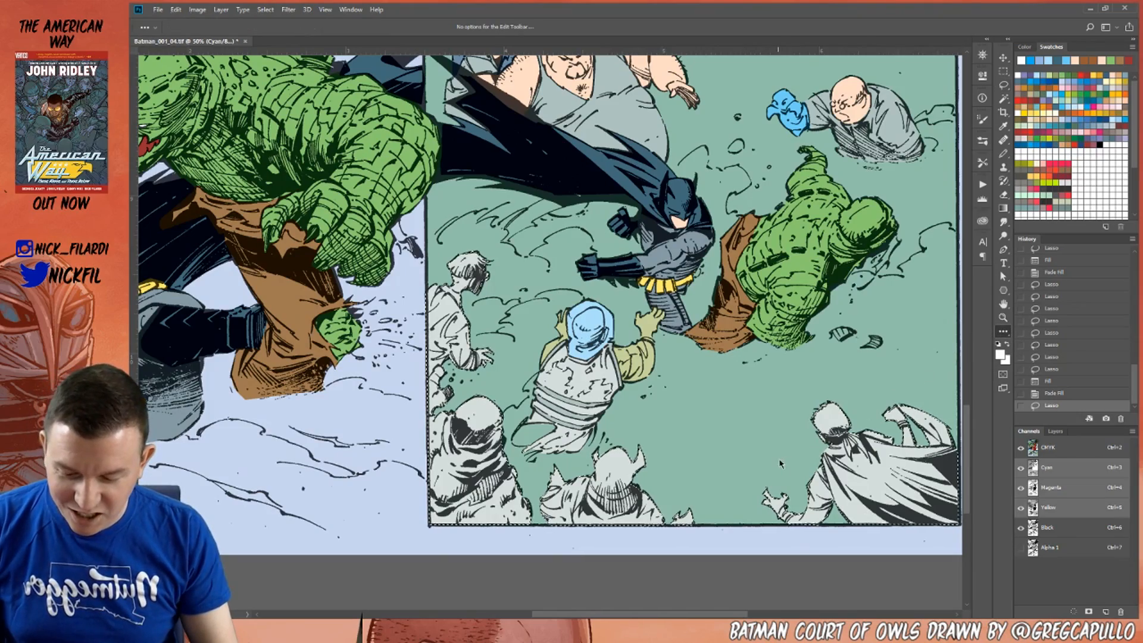
click(1003, 318)
key(ctrl+minus)
key(ctrl+minus)
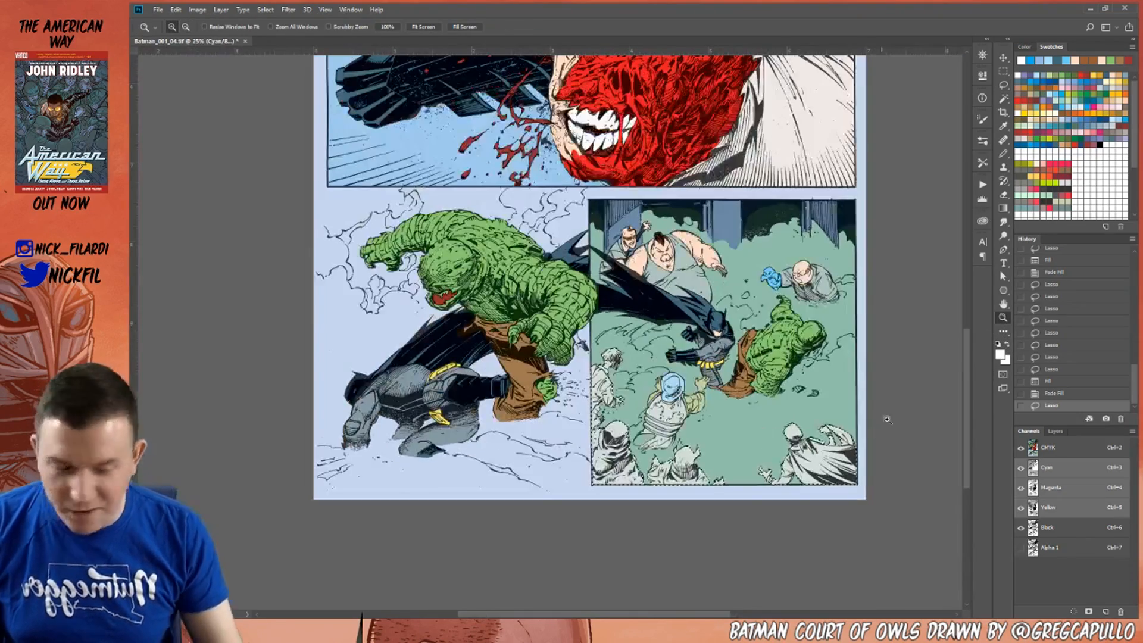
click(1003, 304)
drag(596, 149, 536, 571)
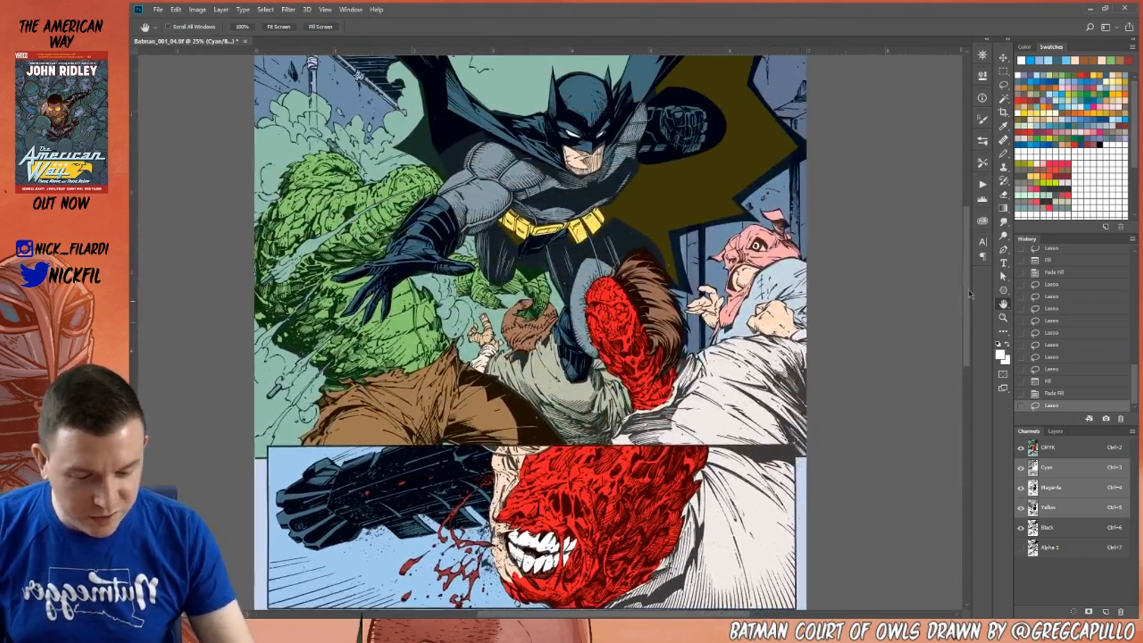
click(1003, 153)
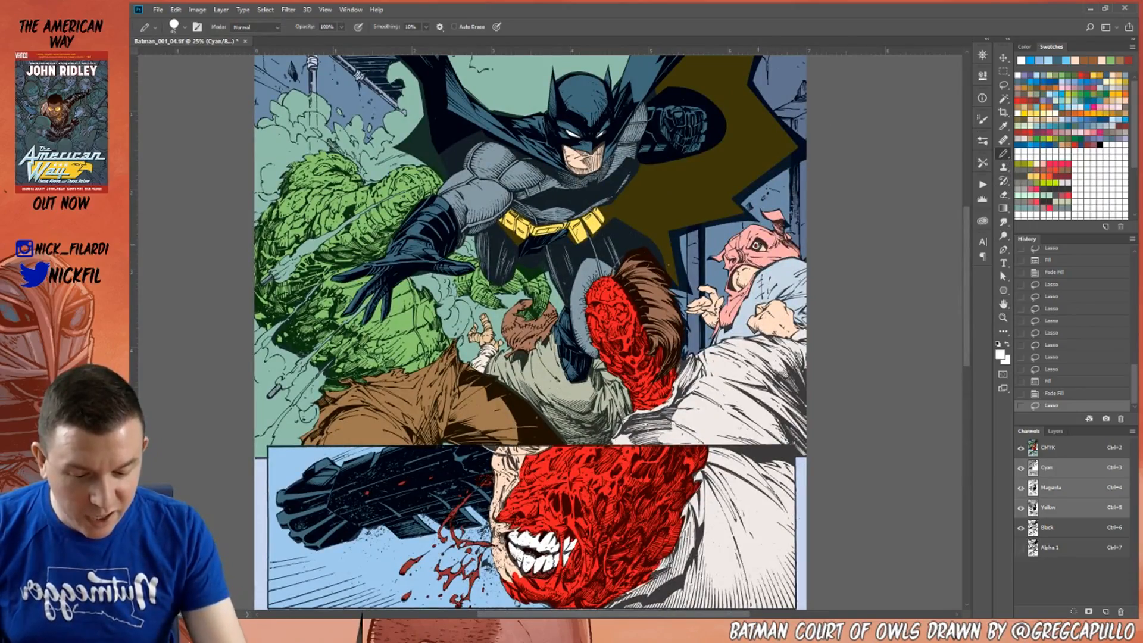
click(1004, 305)
drag(649, 440, 654, 106)
drag(762, 482, 773, 390)
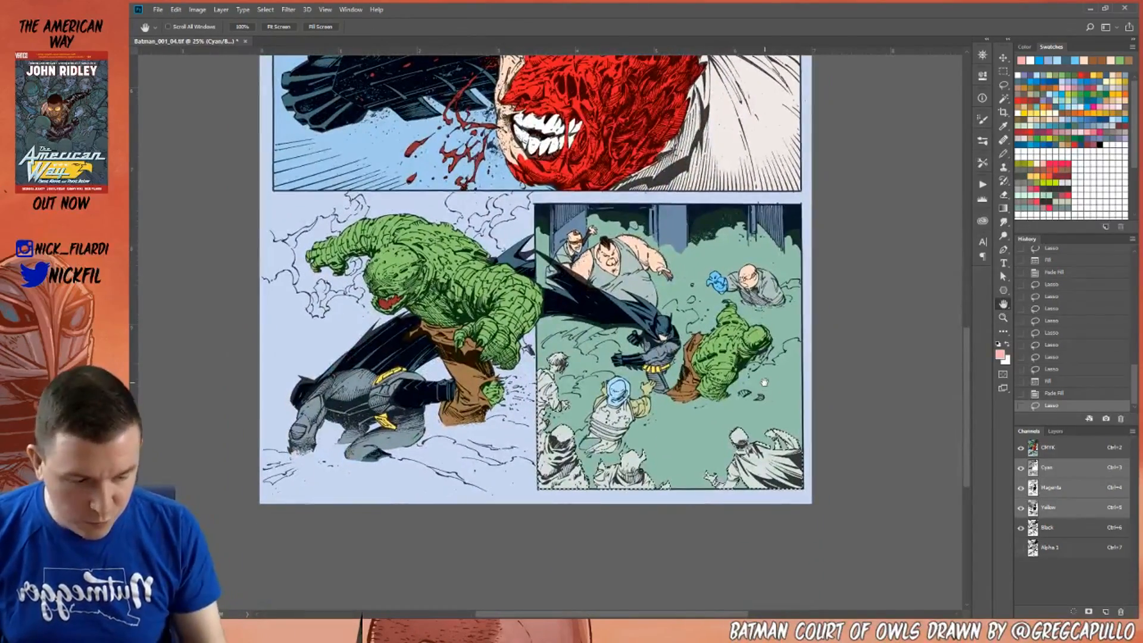
key(alt+BackSpace)
Subtract the horned villain's head from the selection, then paint his hands light peach with the Pencil.
key(l)
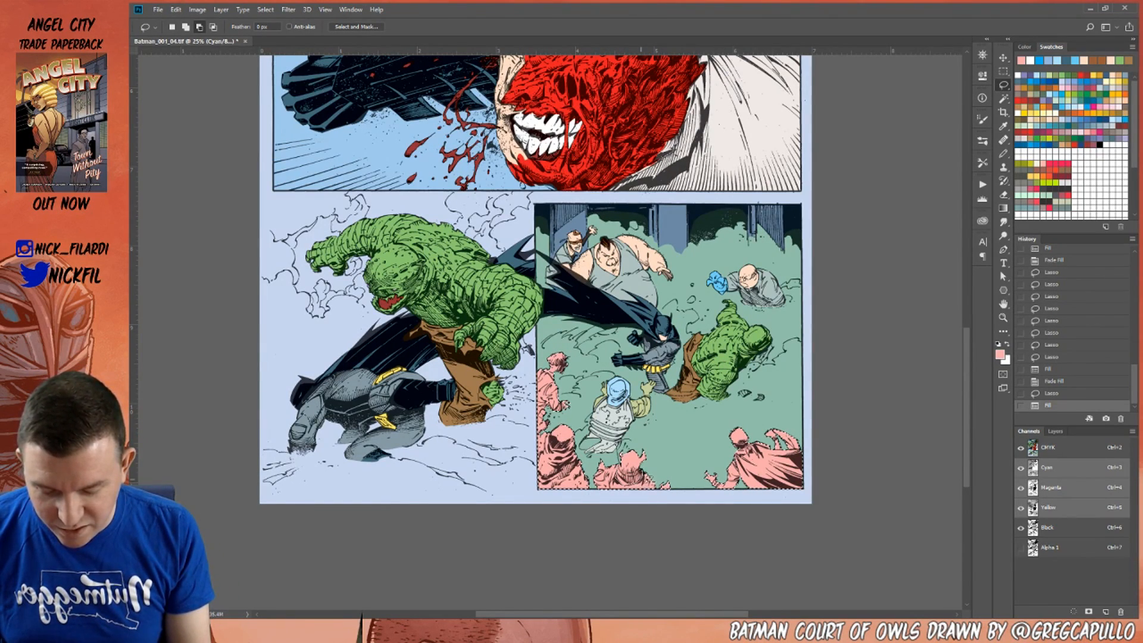
drag(628, 430, 649, 468)
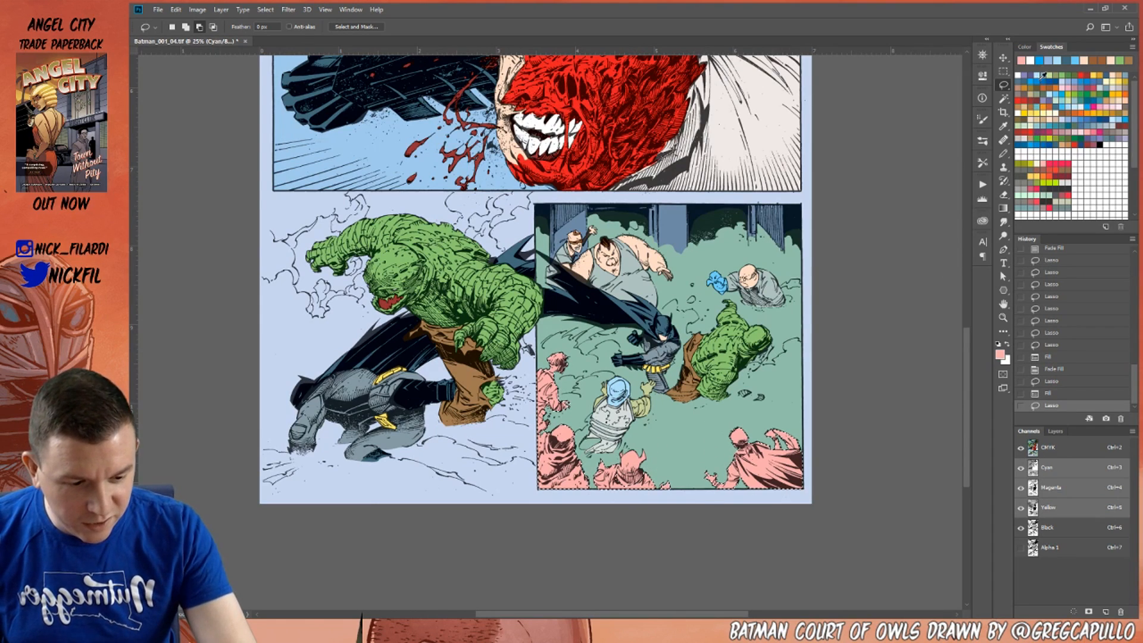
click(1032, 116)
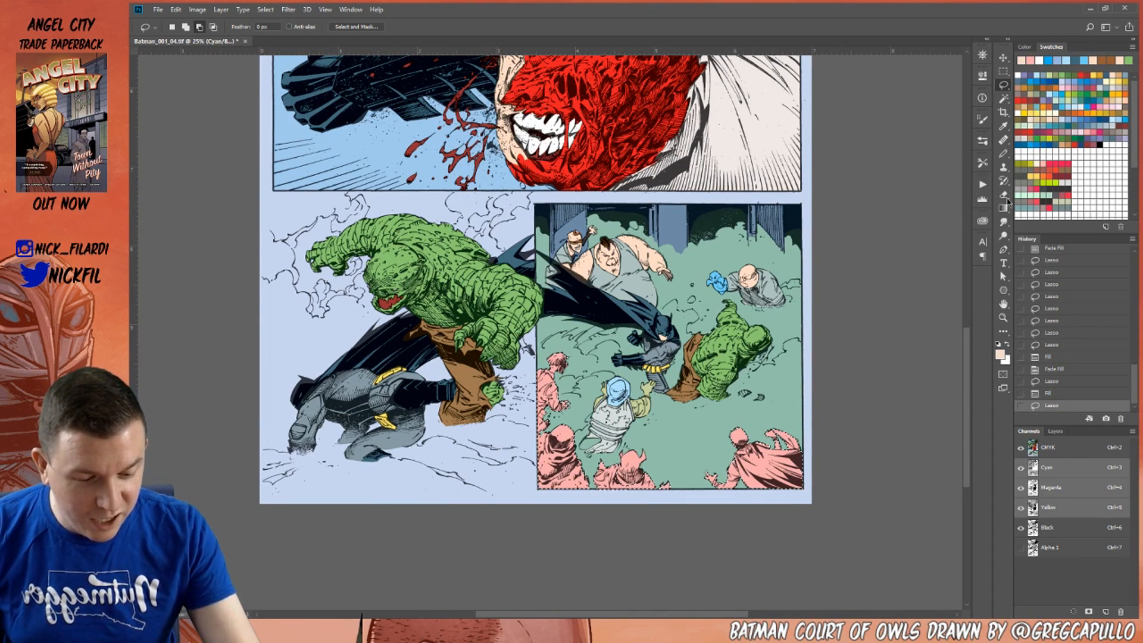
click(1003, 154)
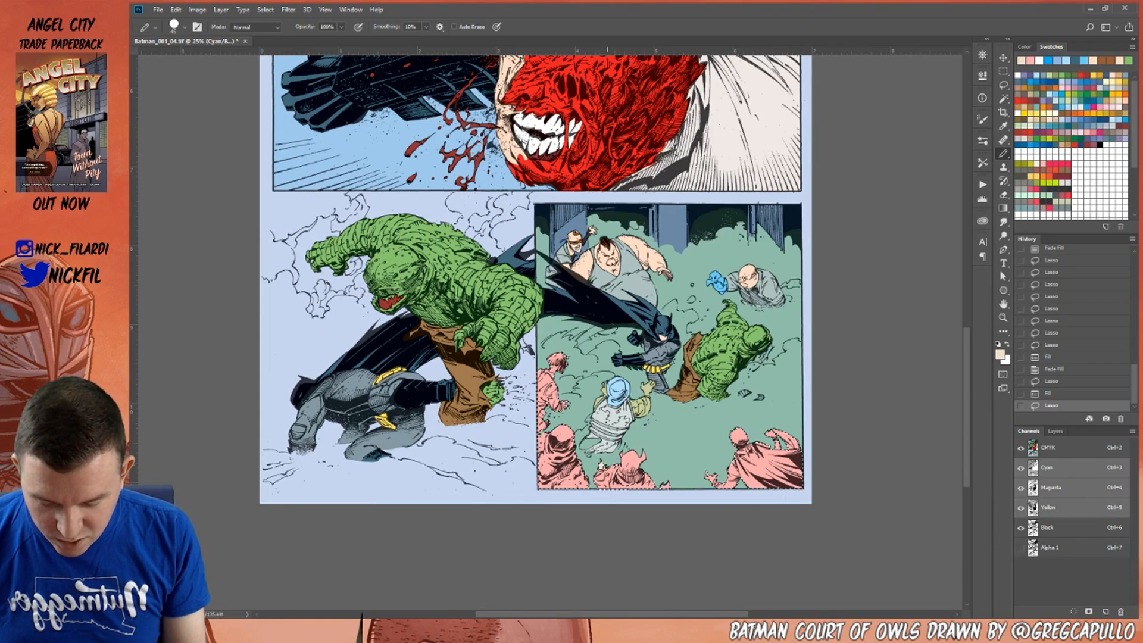
drag(601, 459, 603, 467)
drag(668, 486, 660, 439)
Subtract the horned villain's hand from the selection and paint his clothing light blue with the Pencil.
click(1004, 87)
drag(601, 469, 605, 465)
click(1059, 89)
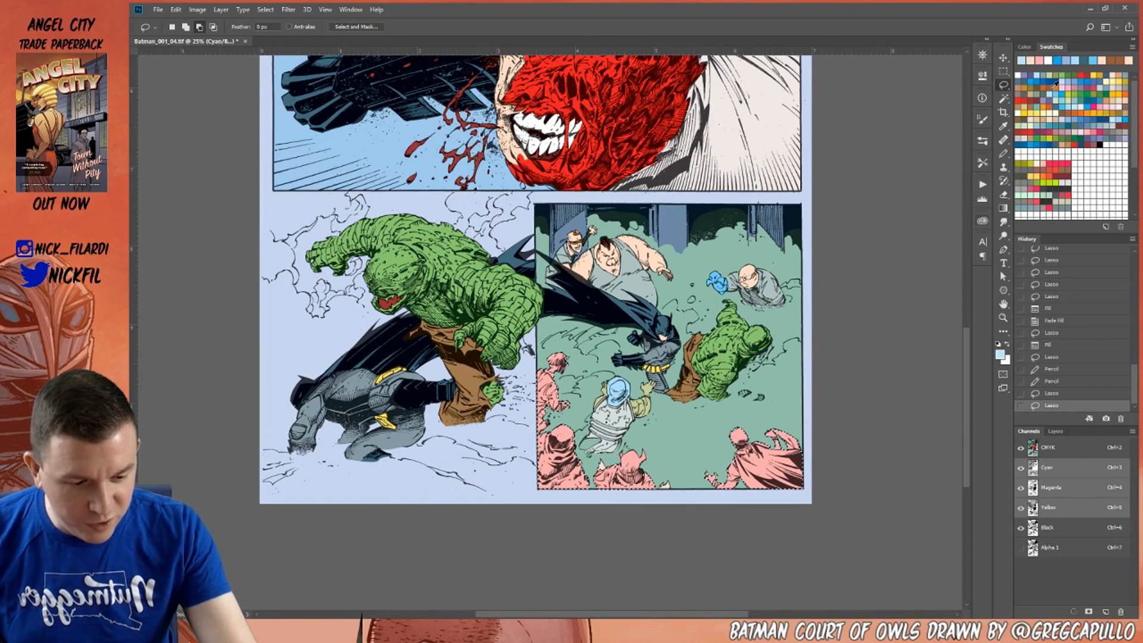
click(1004, 154)
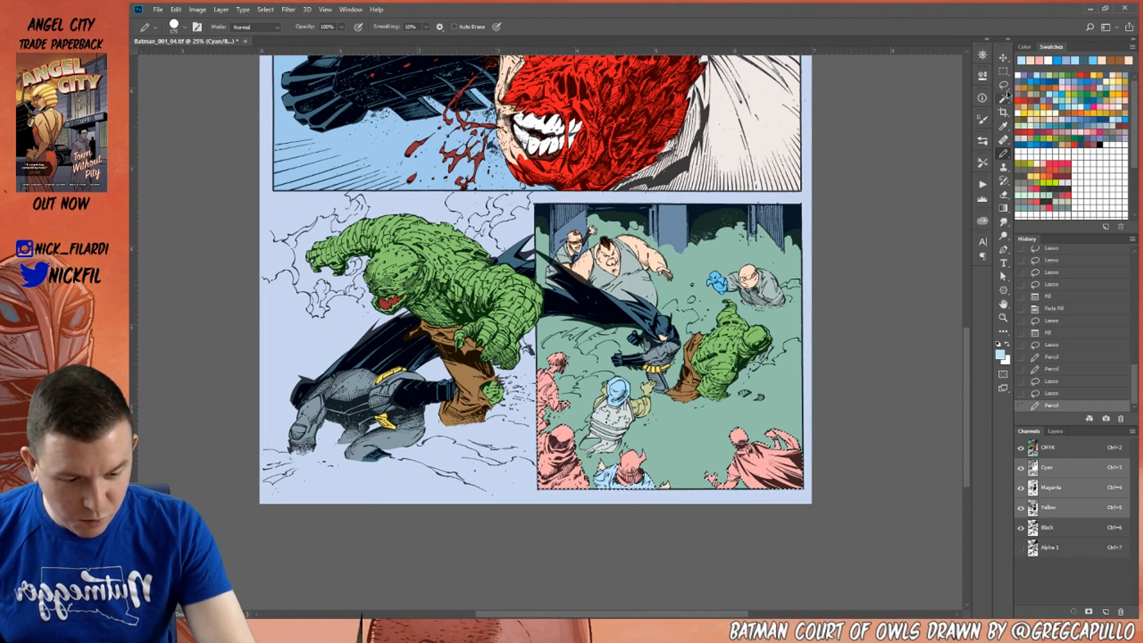
Subtract the horned villain from the selection and paint the hooded villain in the panel's lower-left corner brown.
key(l)
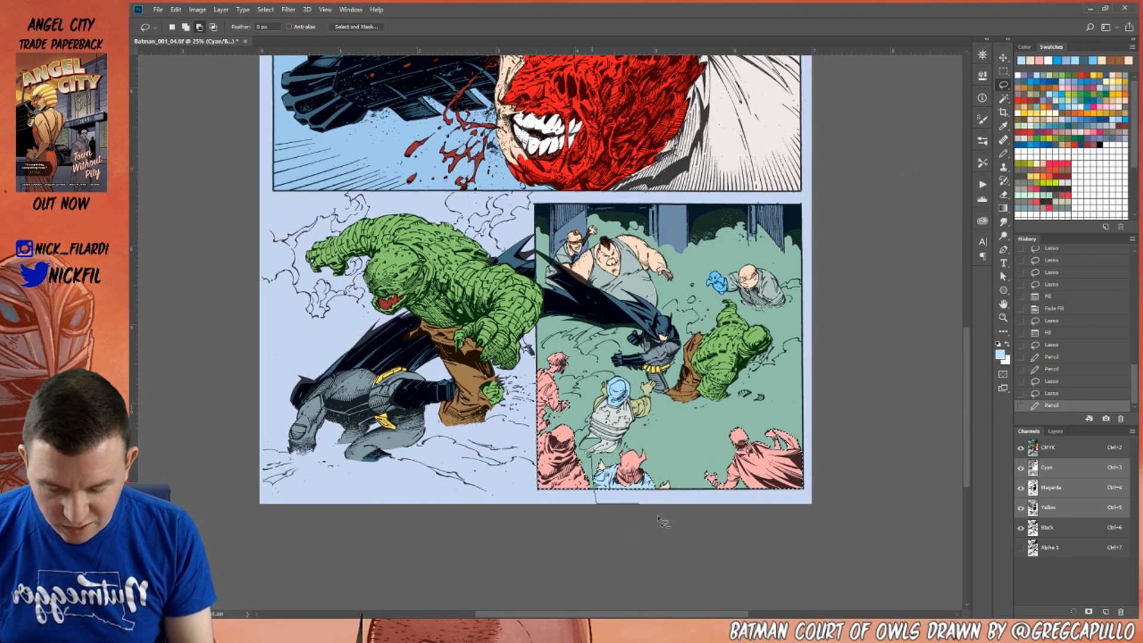
drag(660, 522, 606, 414)
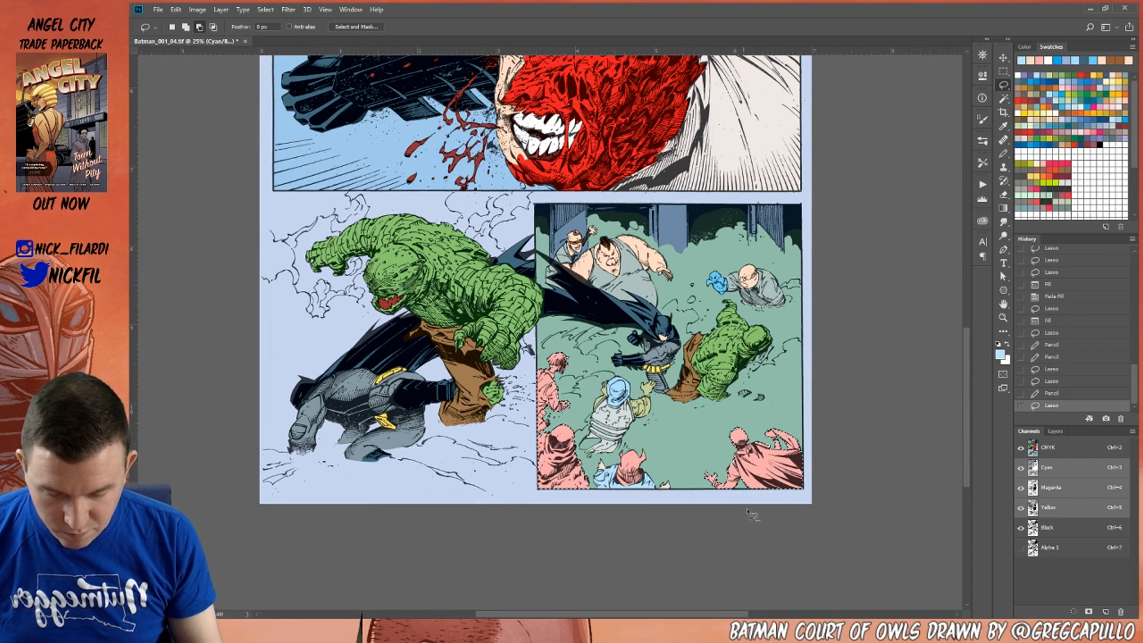
click(1052, 84)
click(1004, 154)
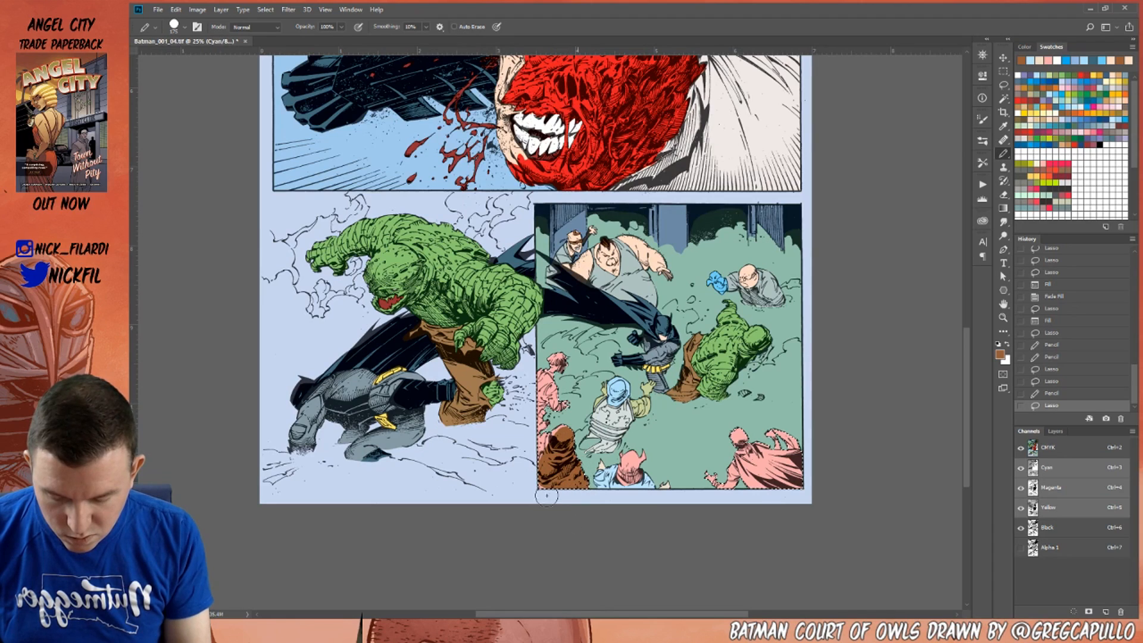
mouse_move(539, 449)
mouse_down()
mouse_move(541, 431)
mouse_move(566, 476)
mouse_up()
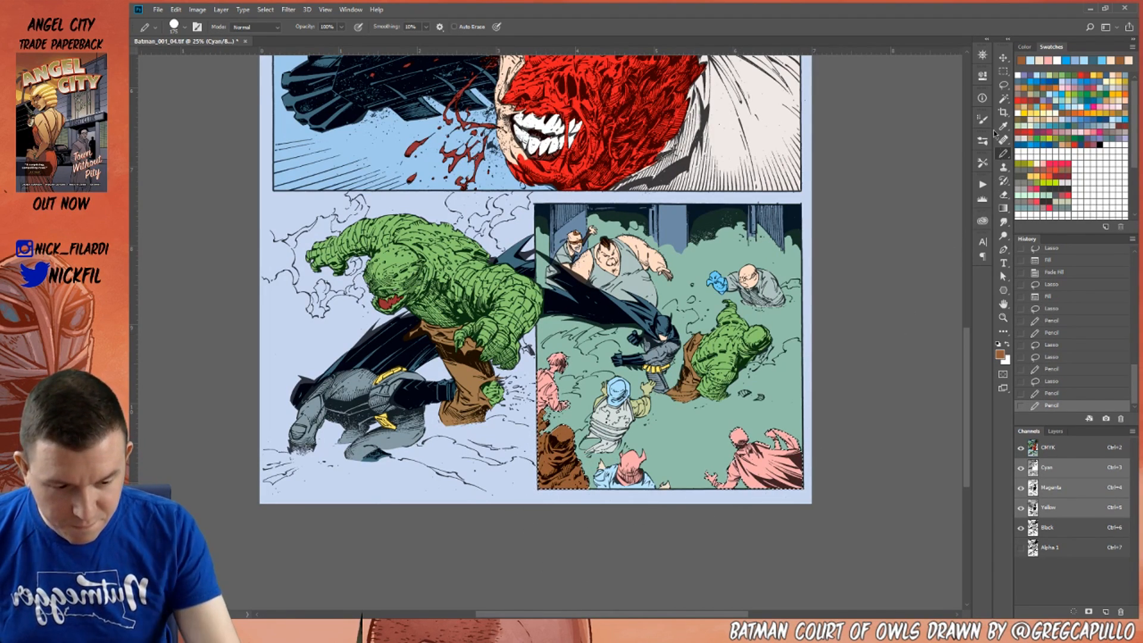
Finish the brown along the panel's left edge with the Pencil, then subtract the brown areas from the selection with the Magic Wand.
click(1003, 99)
alt+click(559, 453)
key(ctrl+z)
click(1003, 140)
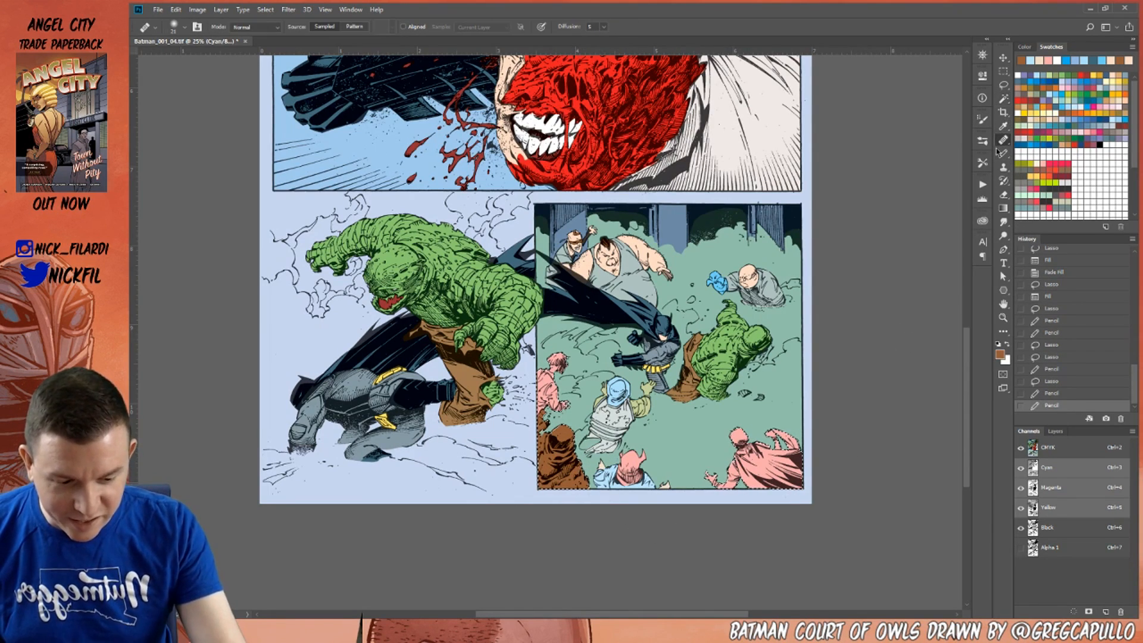
click(1003, 154)
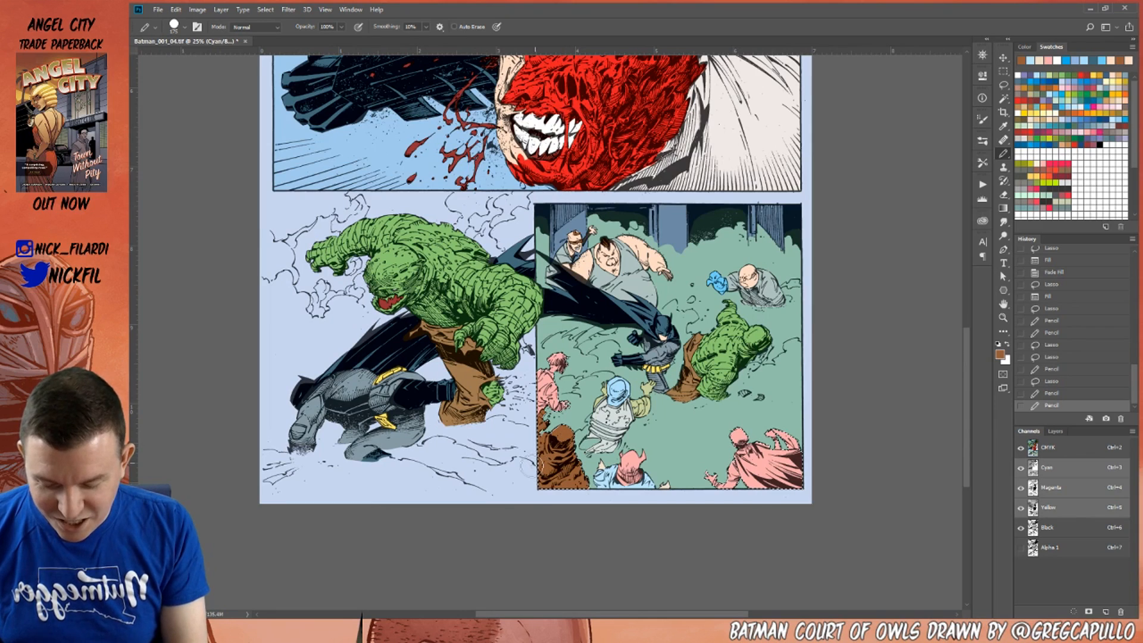
drag(529, 466, 530, 509)
click(1003, 99)
alt+click(565, 454)
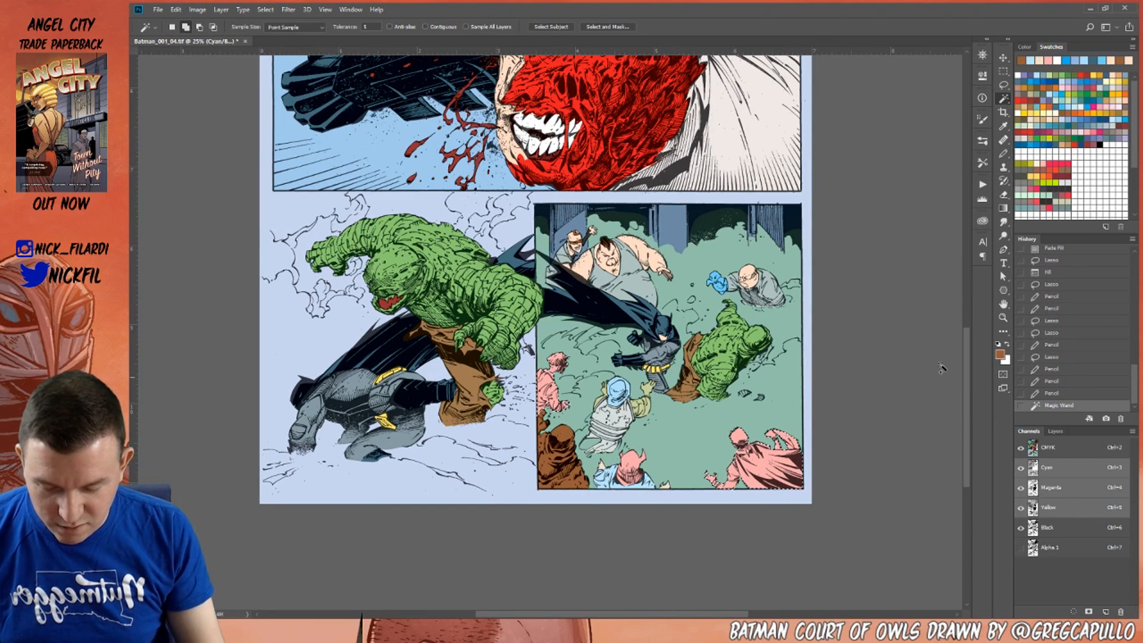
key(z)
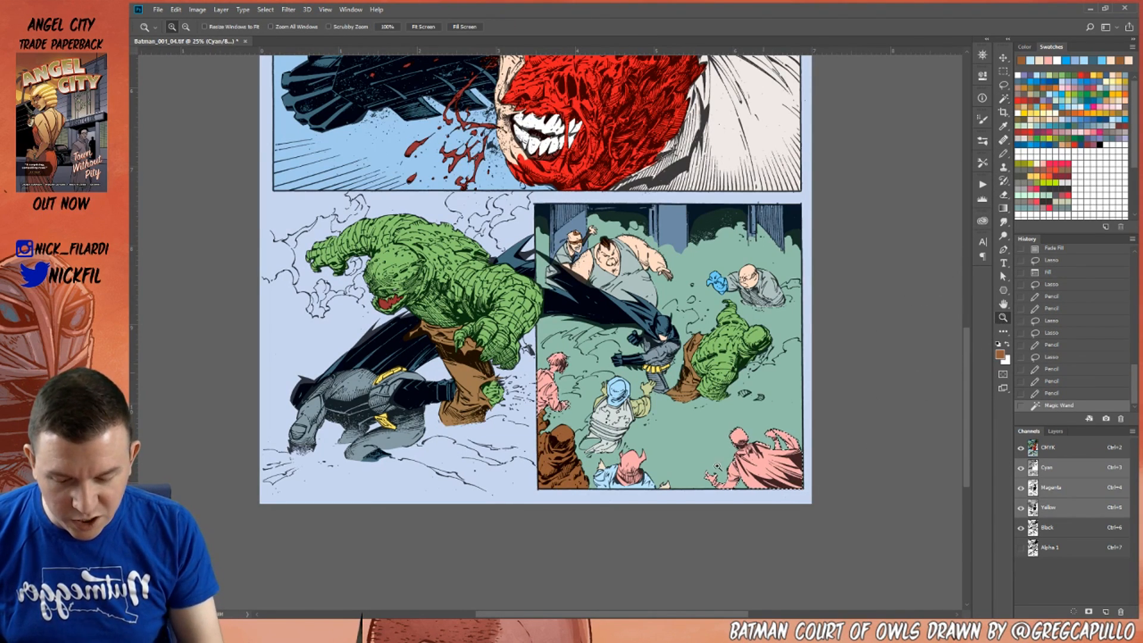
click(595, 410)
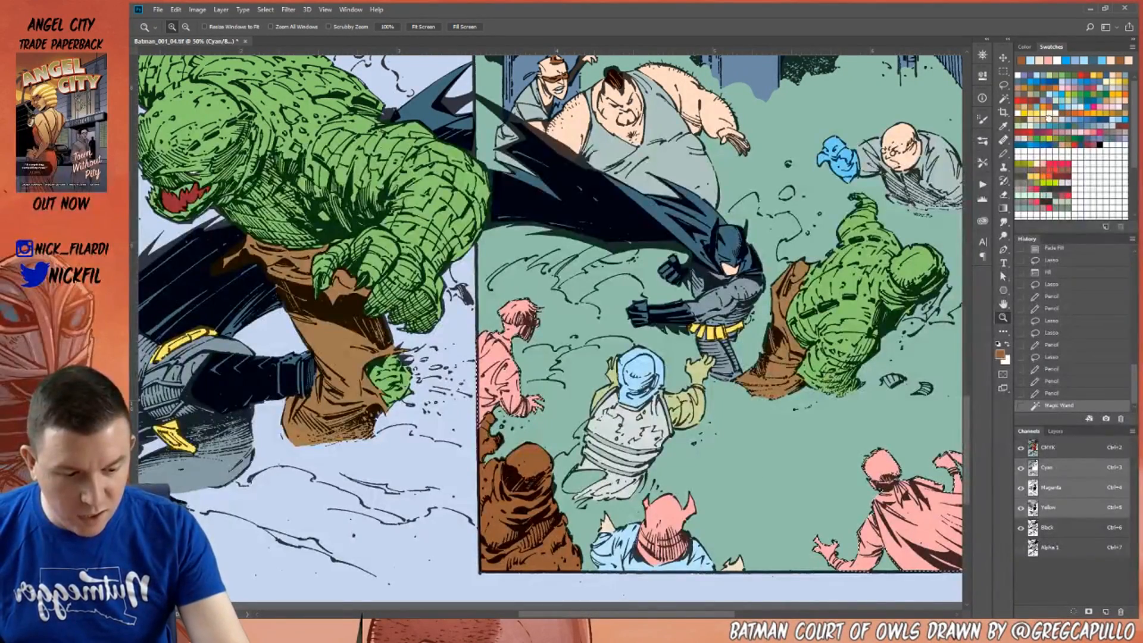
Paint the face of the villain at the panel's left edge light peach with a smaller Pencil.
click(1053, 114)
key(b)
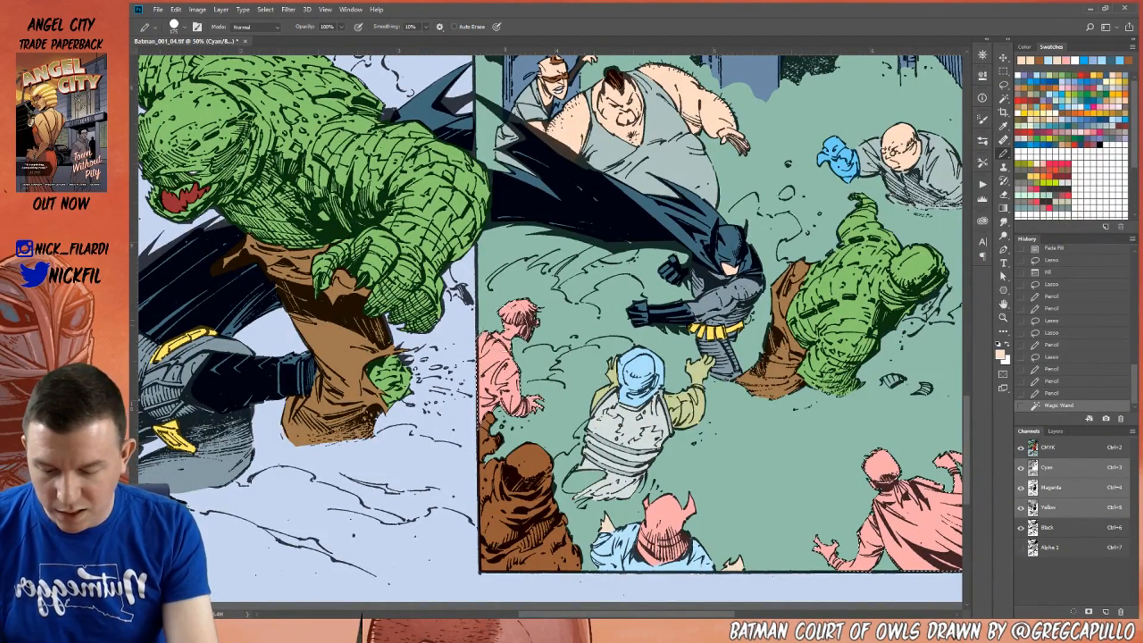
key([)
key([)
key([)
key([)
key([)
drag(506, 327, 516, 330)
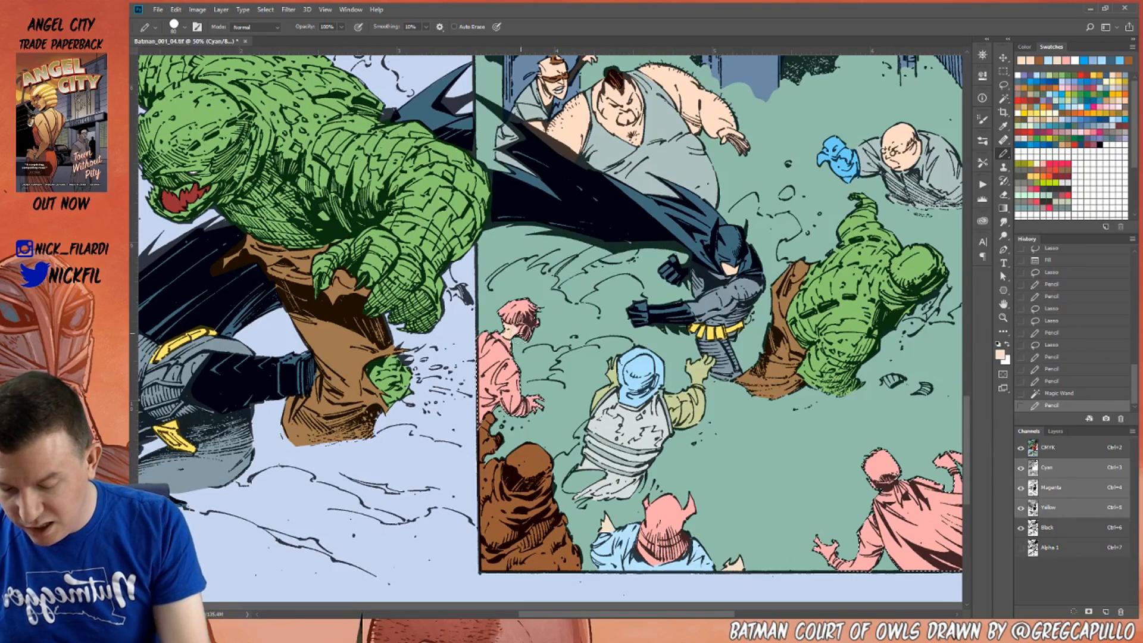
click(519, 327)
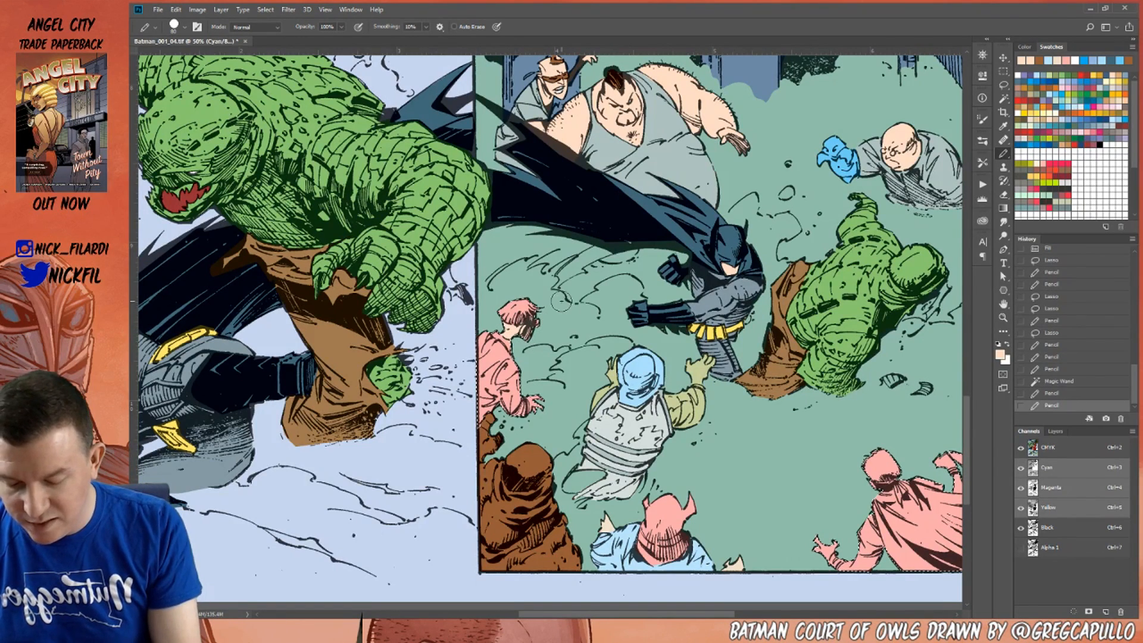
Paint the left-edge villain's hair yellow, then start his clothing in light blue around the collar with the Pencil.
click(1063, 105)
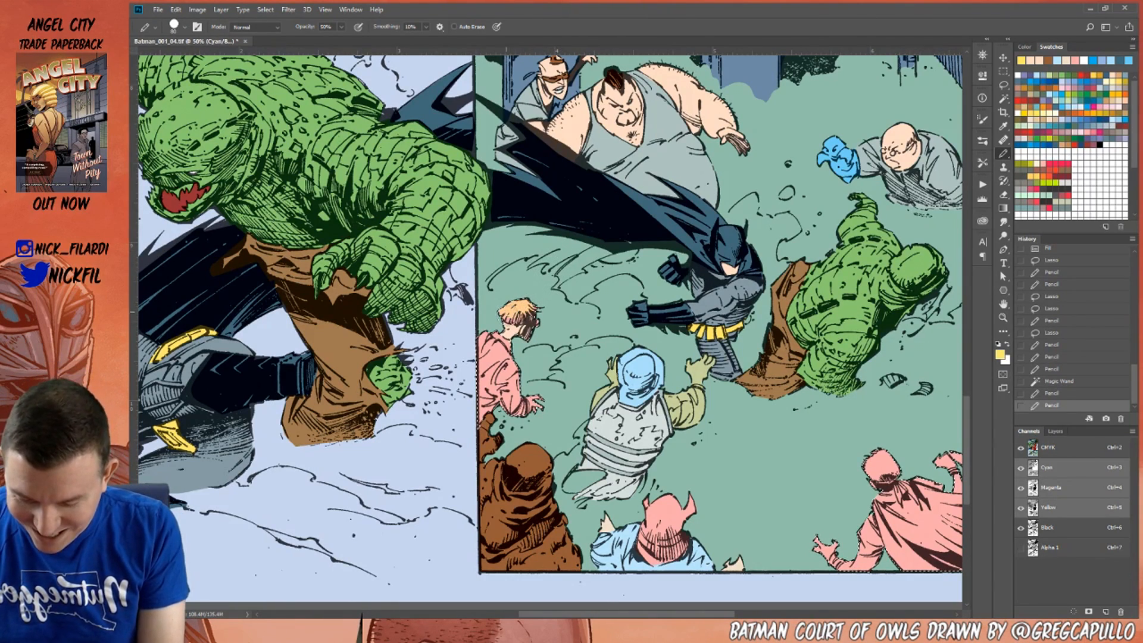
drag(526, 298, 532, 298)
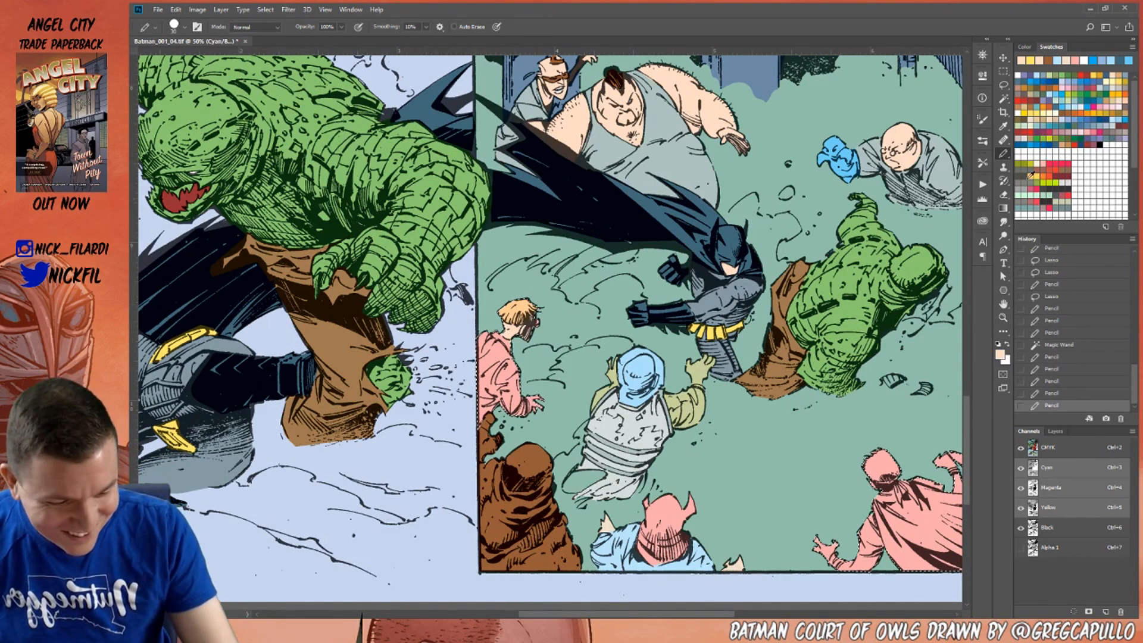
click(1055, 60)
drag(556, 367, 559, 366)
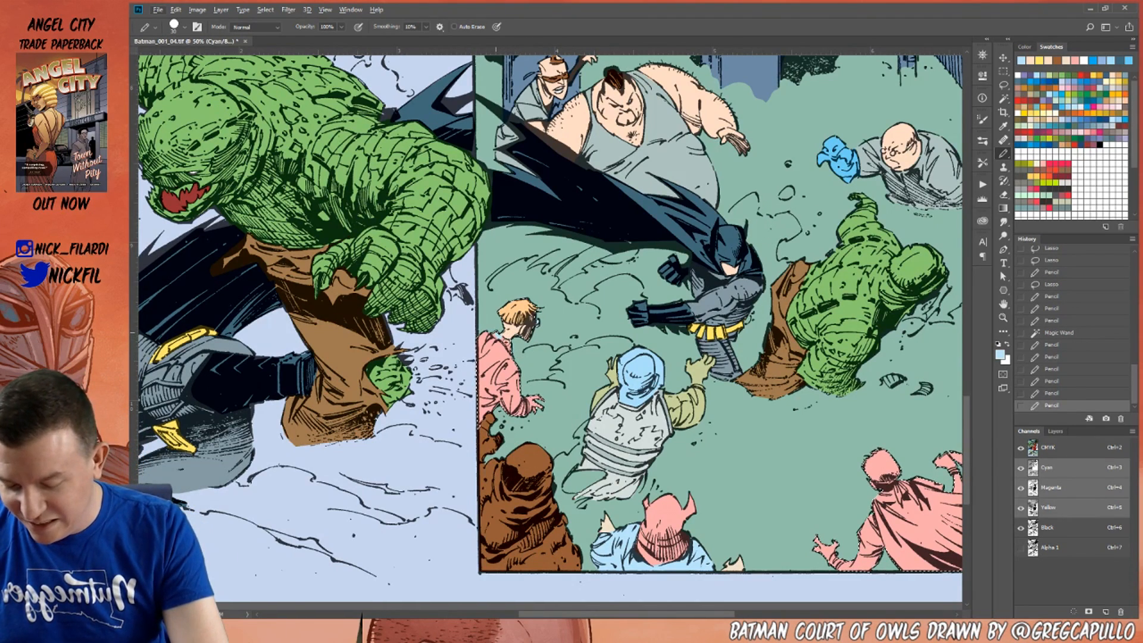
drag(515, 353, 507, 336)
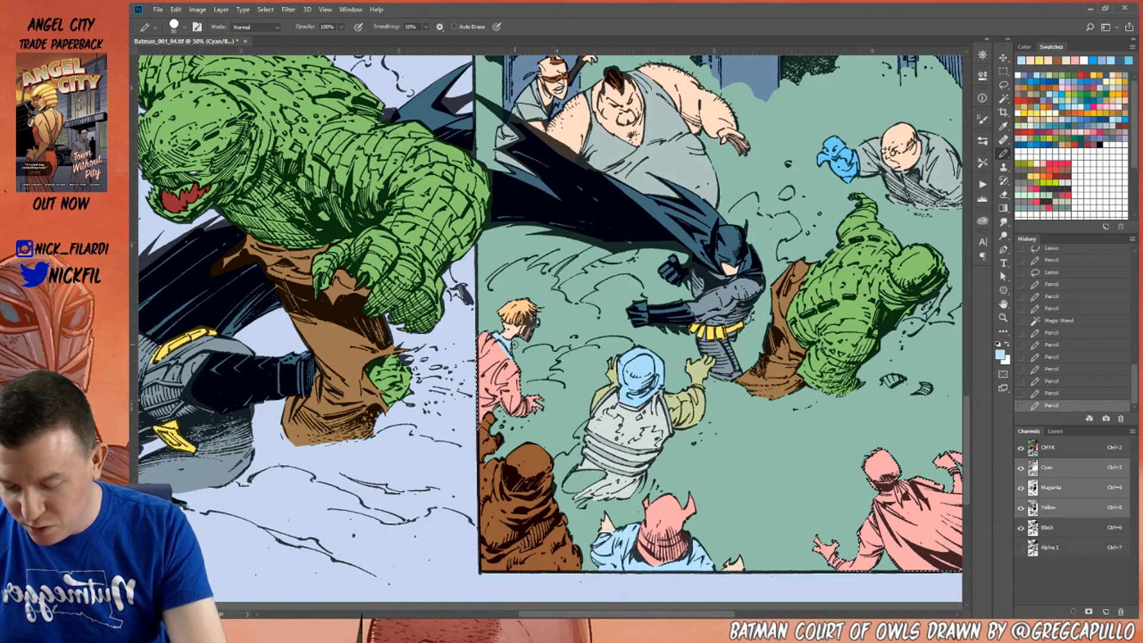
Subtract the left-edge villain's head and hand with the Lasso, fill his clothing light blue, then subtract him from the selection.
click(1003, 98)
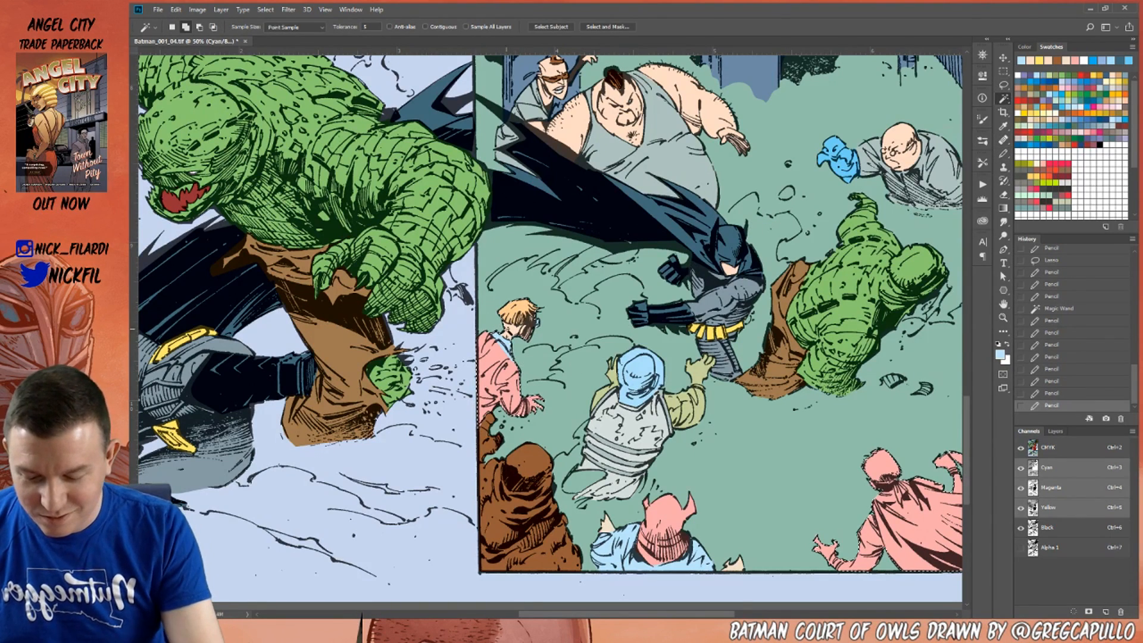
click(1003, 154)
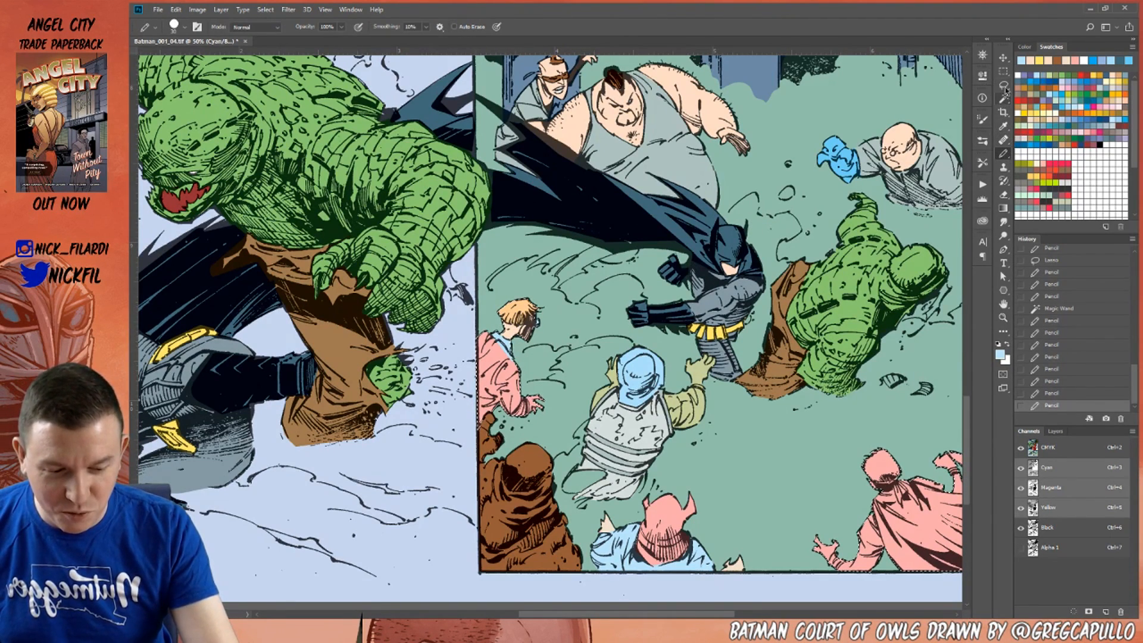
click(1003, 86)
drag(488, 322, 459, 308)
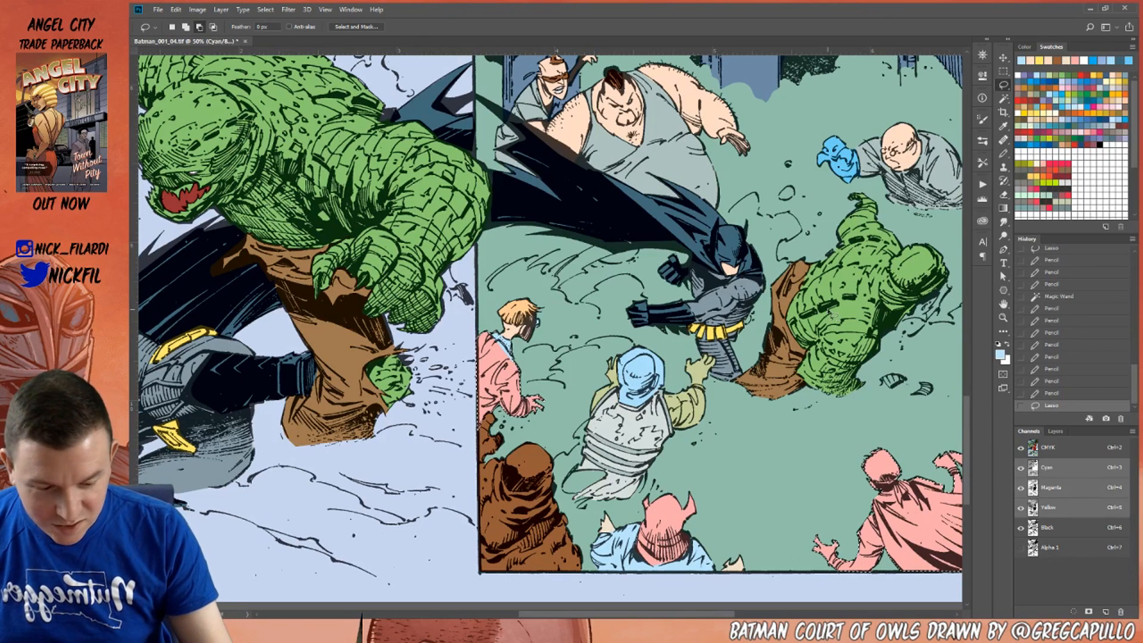
drag(537, 347, 539, 348)
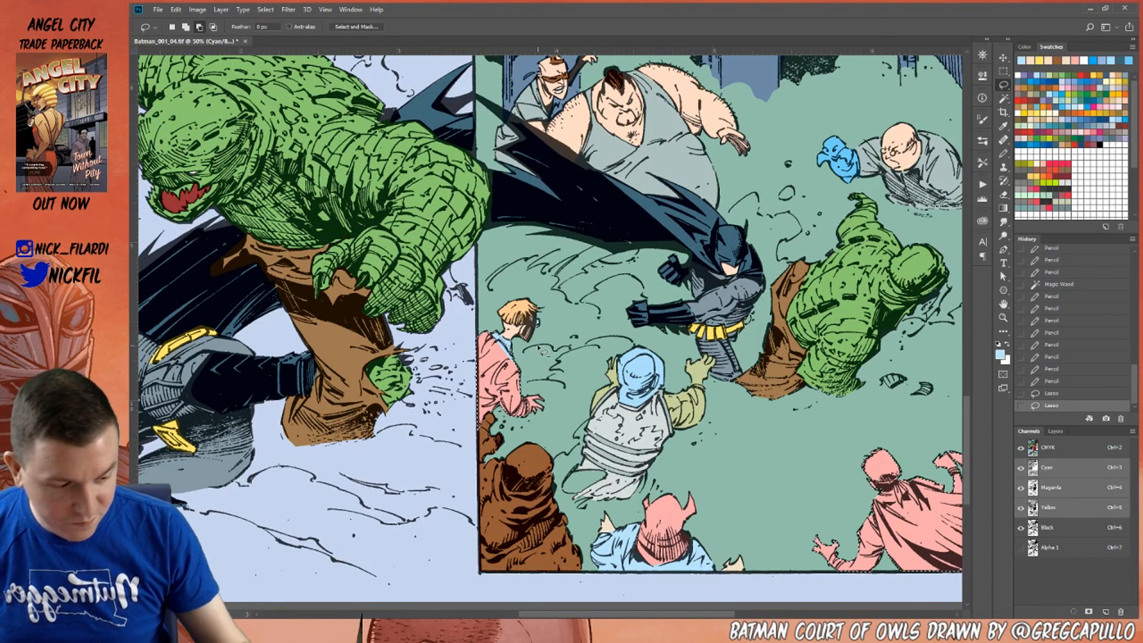
key(alt+BackSpace)
mouse_move(564, 331)
mouse_down()
mouse_move(433, 333)
mouse_move(598, 381)
mouse_up()
Subtract the straitjacketed villain's sleeves from the selection with the Magic Wand and Lasso, leaving out his hands.
click(1002, 301)
mouse_move(827, 477)
mouse_down()
mouse_move(540, 409)
mouse_move(604, 365)
mouse_up()
click(1003, 99)
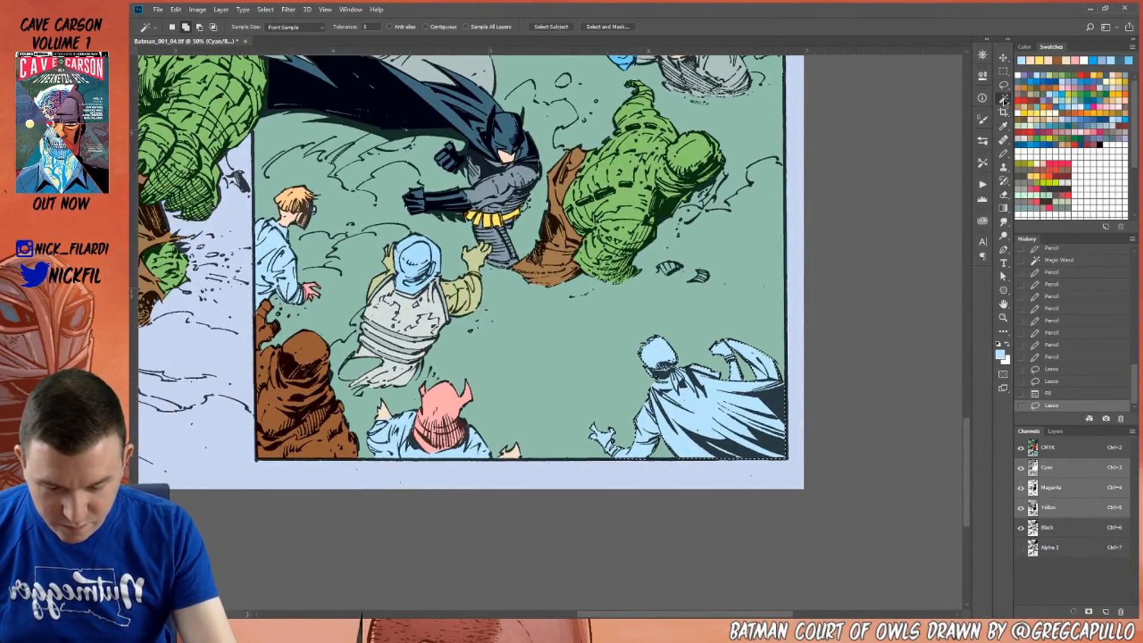
click(459, 294)
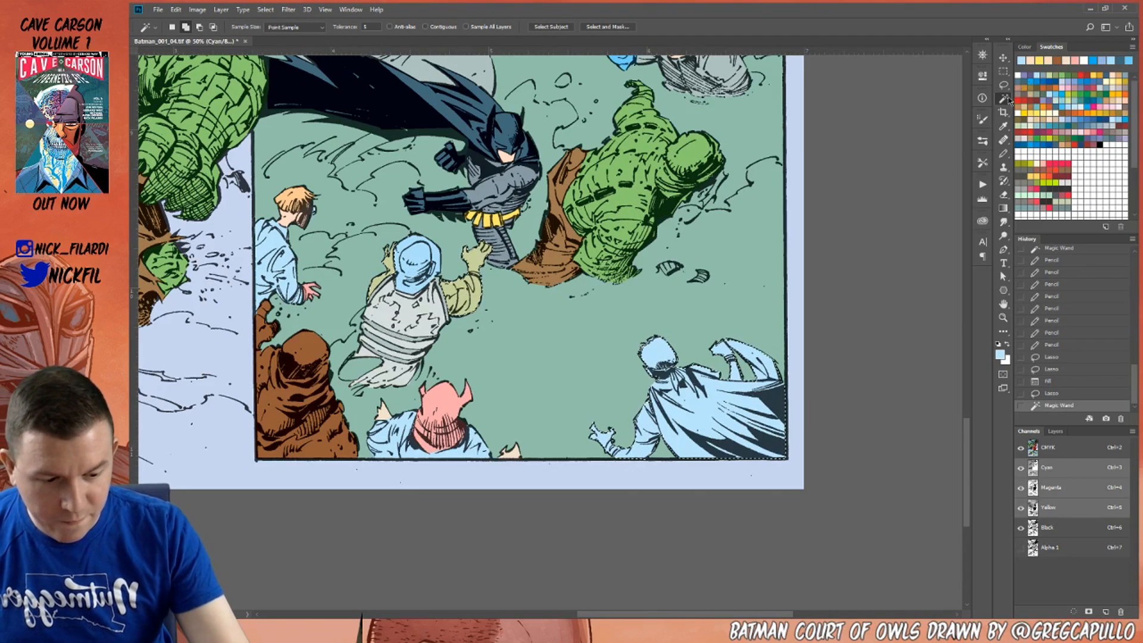
key(l)
mouse_move(478, 273)
mouse_down()
mouse_move(489, 315)
mouse_move(477, 275)
mouse_move(448, 278)
mouse_move(435, 310)
mouse_up()
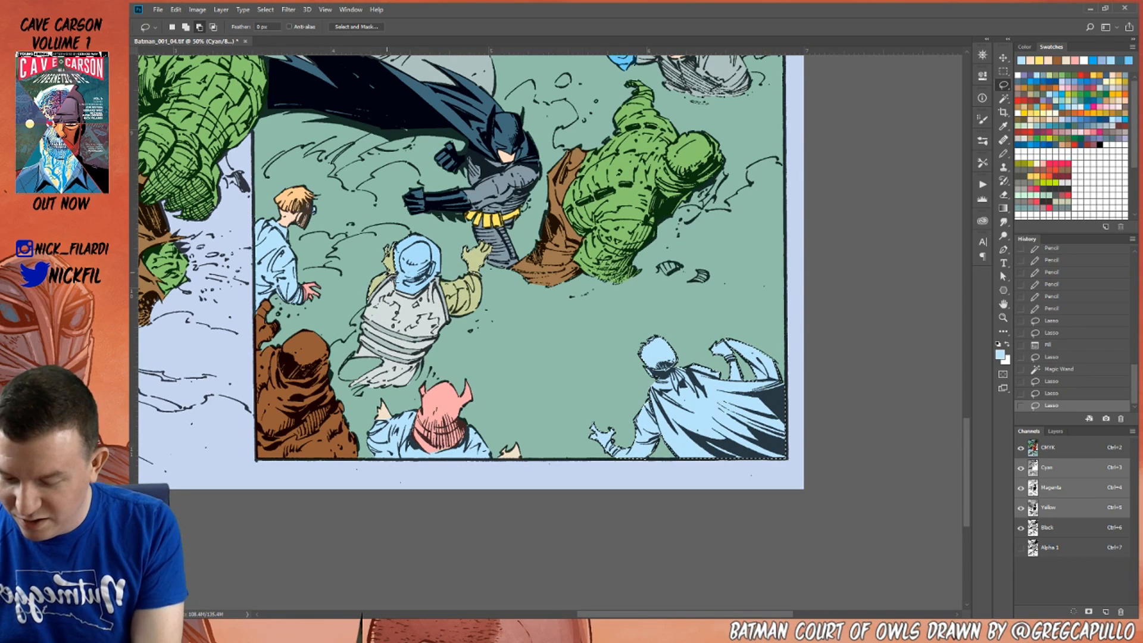
drag(388, 263, 377, 306)
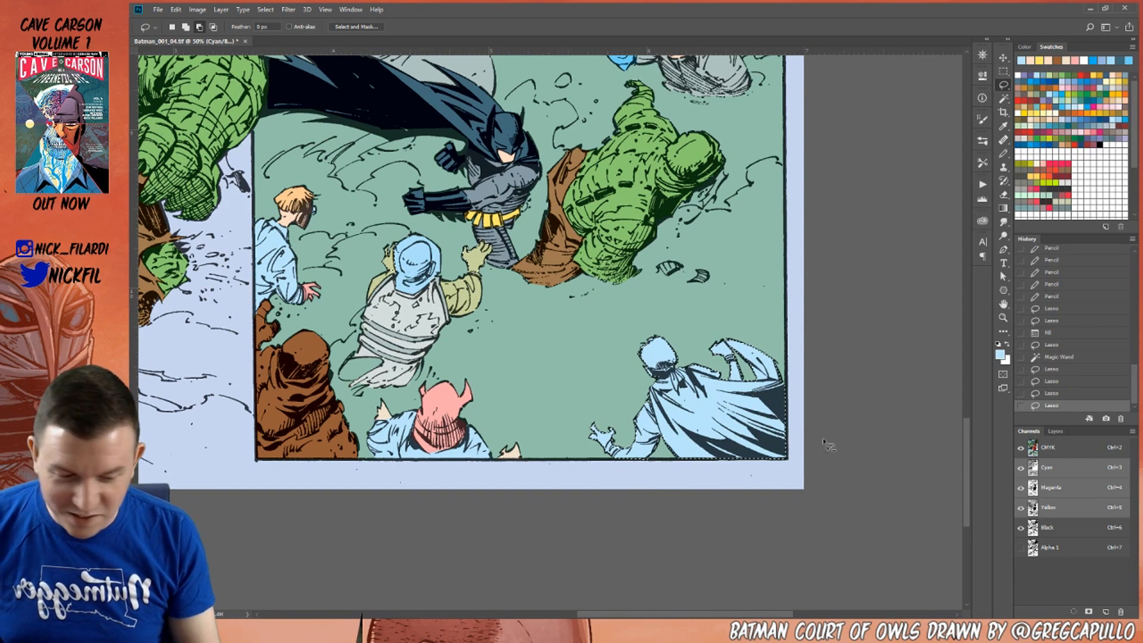
Fill the straitjacketed villain's hands light peach, subtract them from the selection, and fill the caped villain with the same peach.
click(1055, 111)
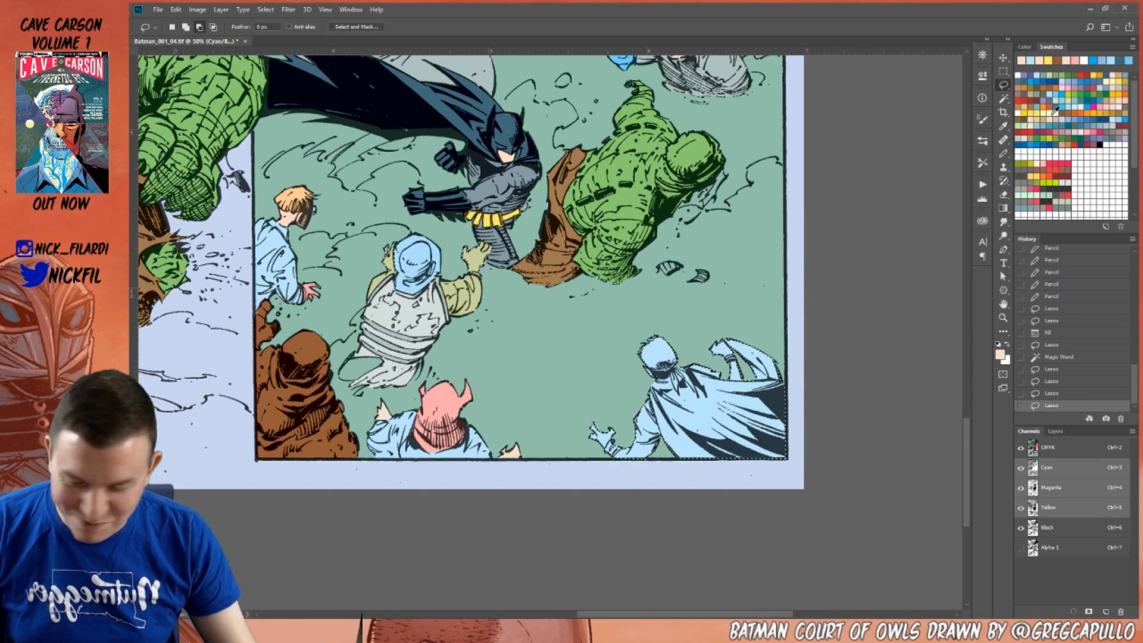
key(alt+BackSpace)
mouse_move(494, 230)
mouse_down()
mouse_move(381, 208)
mouse_move(544, 273)
mouse_up()
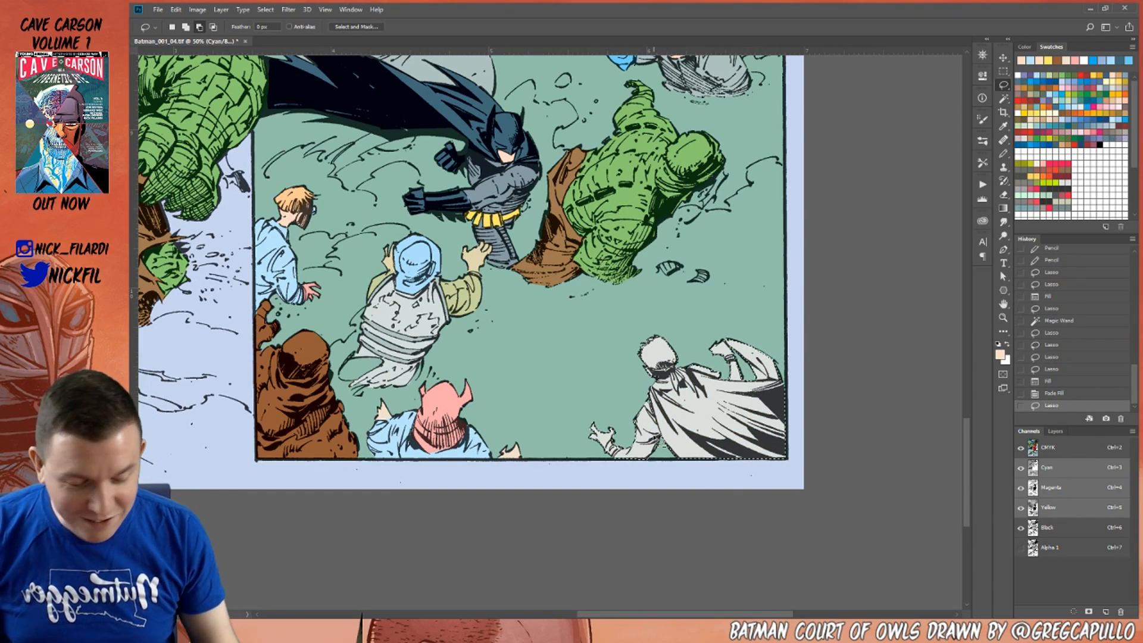
key(alt+BackSpace)
key(alt+BackSpace)
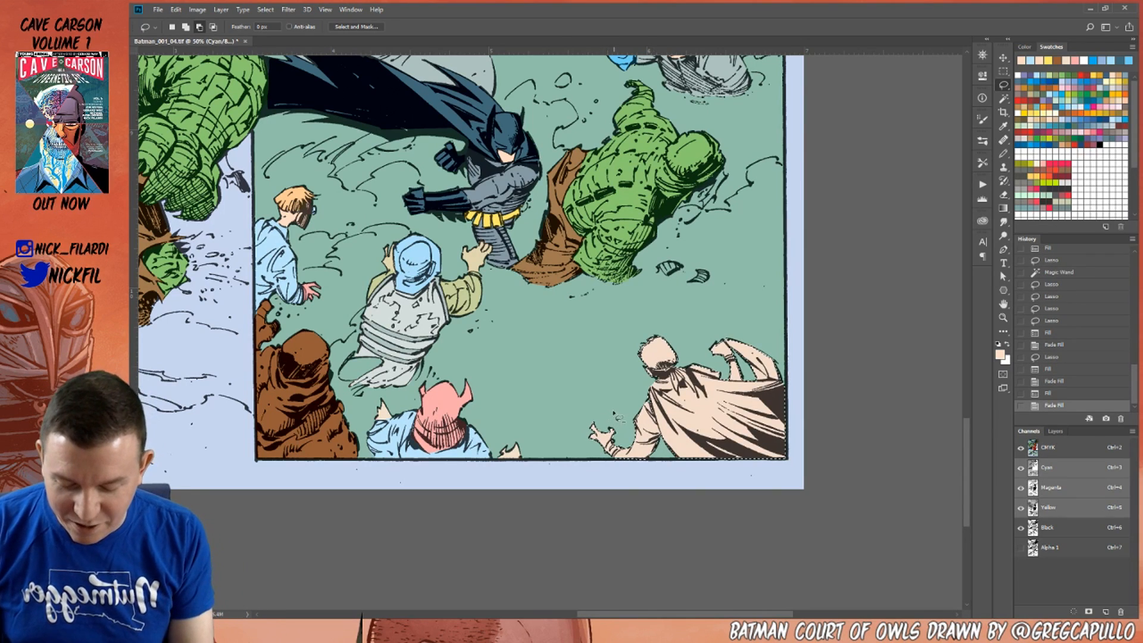
Subtract the caped villain's hands, forearms and neck from the selection with the Lasso and fill the rest of him green.
drag(605, 456, 638, 450)
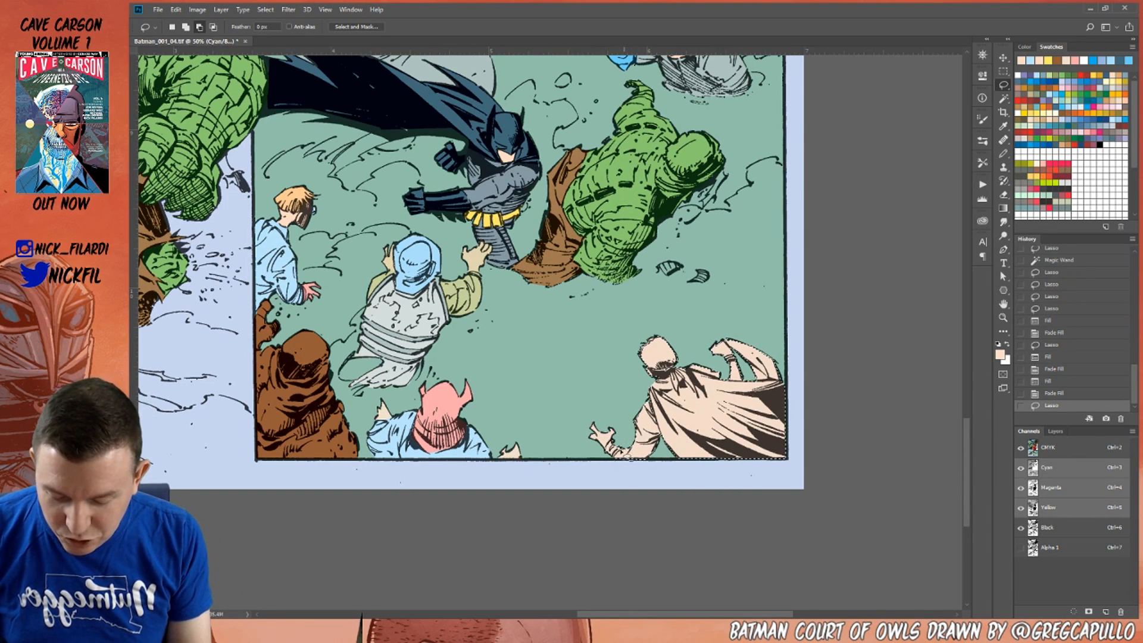
drag(639, 445, 620, 446)
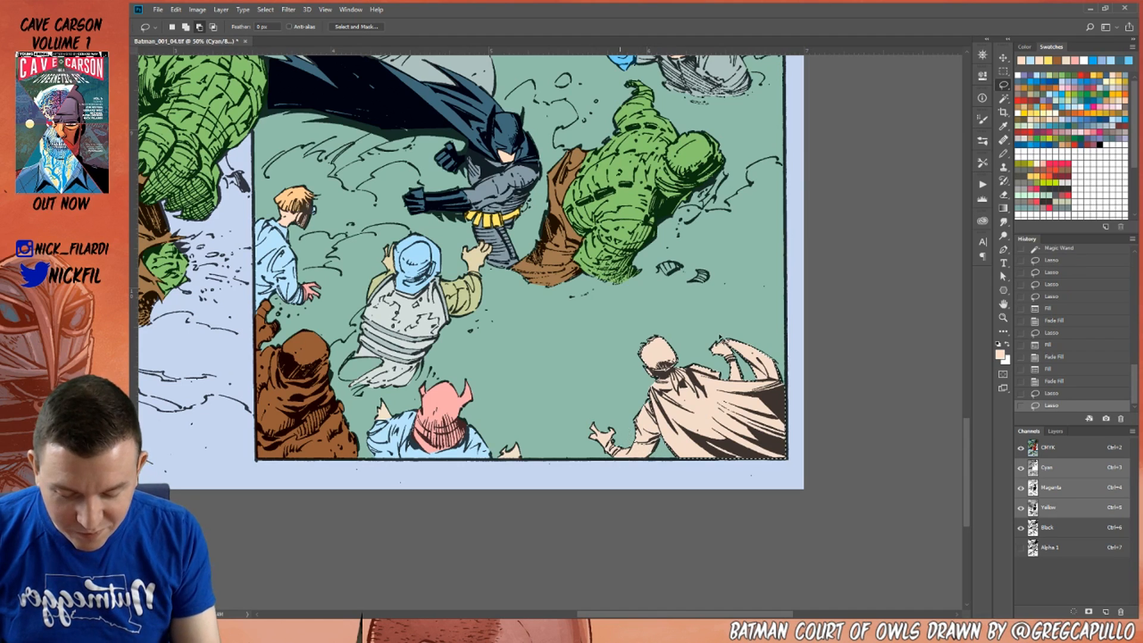
drag(730, 381, 709, 317)
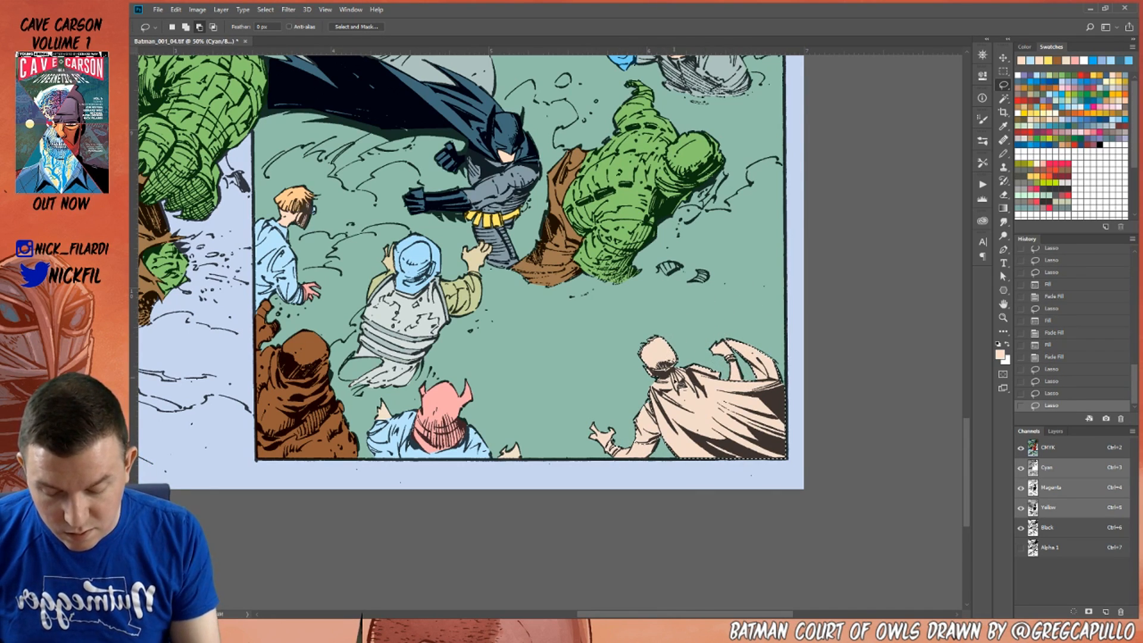
drag(663, 382, 619, 355)
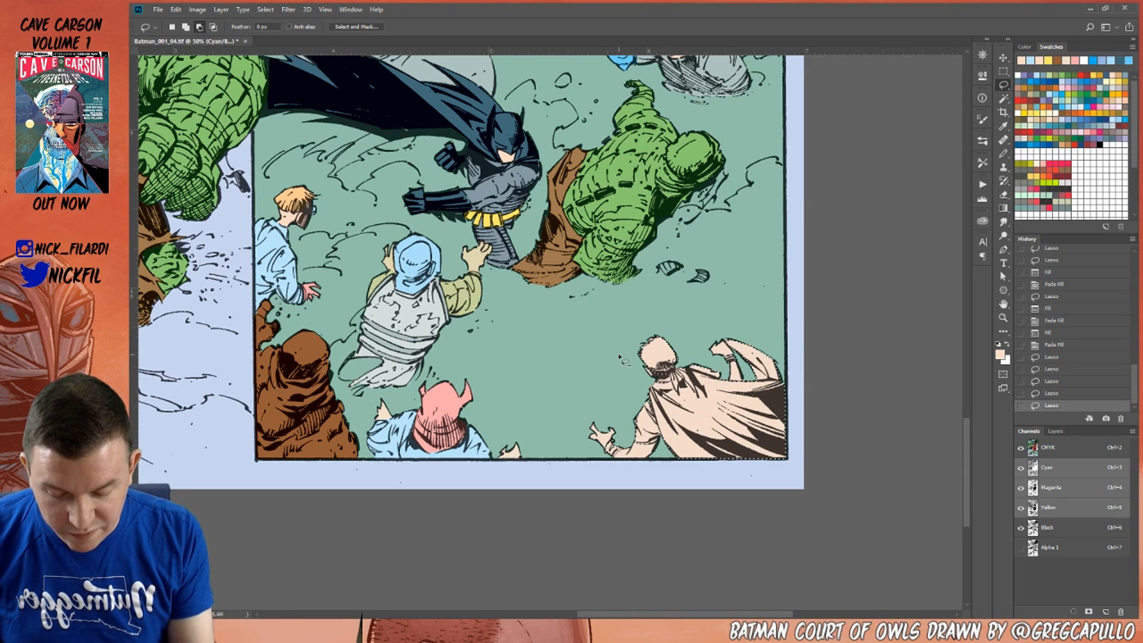
click(1074, 72)
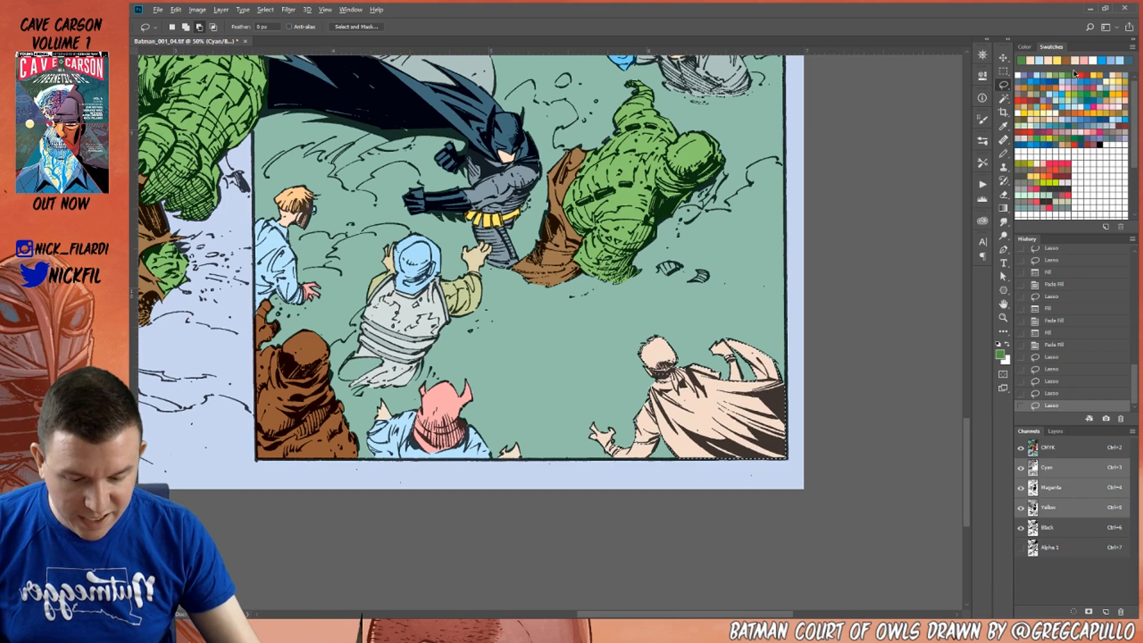
key(alt+BackSpace)
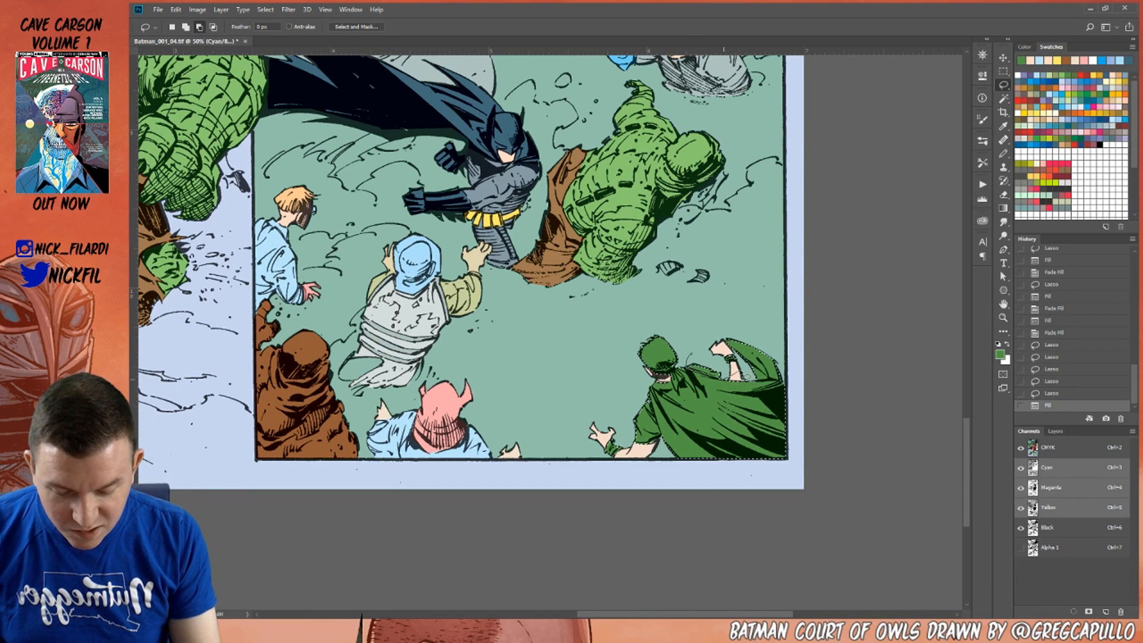
Subtract the caped villain's green sleeves from the selection and fill his hair and cape orange-red.
drag(702, 341, 684, 363)
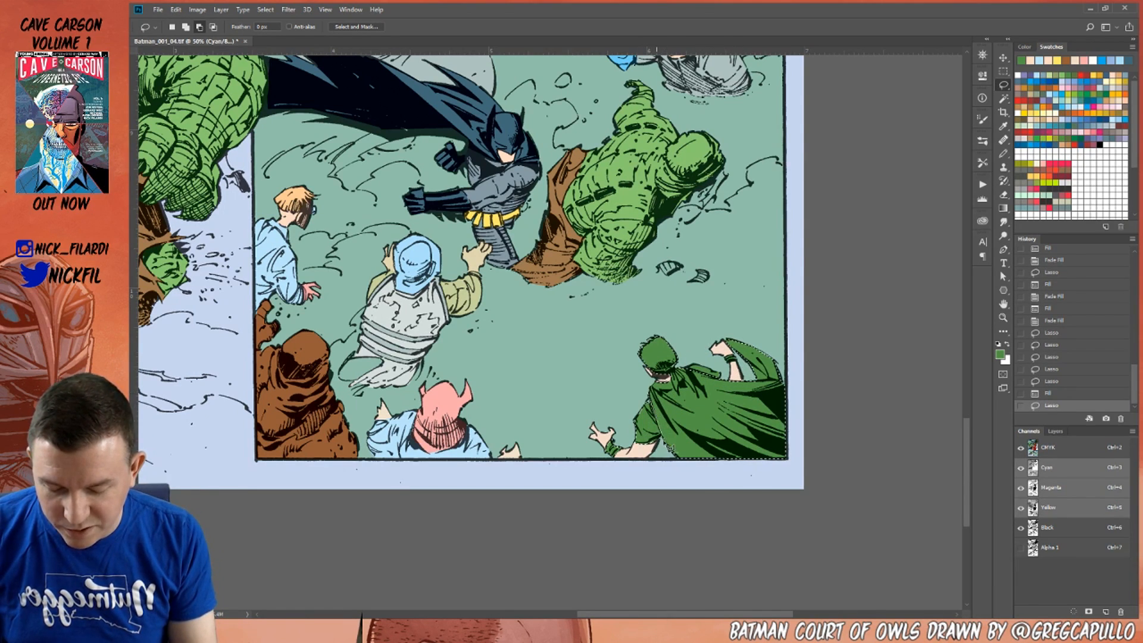
drag(622, 394, 625, 374)
mouse_move(622, 438)
mouse_down()
mouse_move(595, 421)
mouse_move(613, 430)
mouse_up()
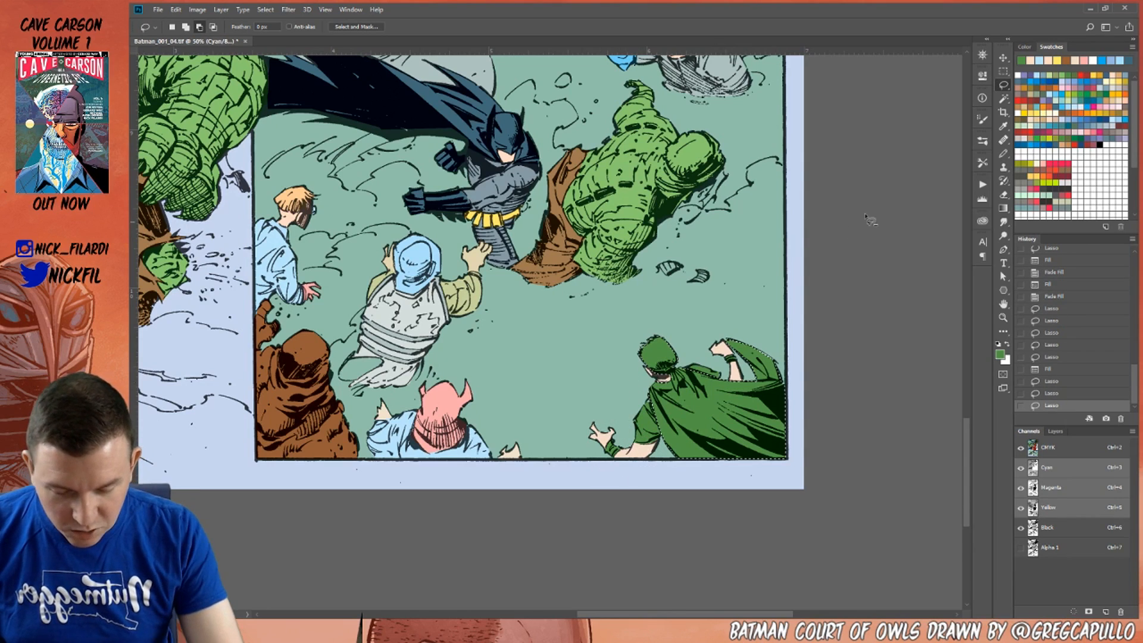
click(1053, 100)
key(alt+BackSpace)
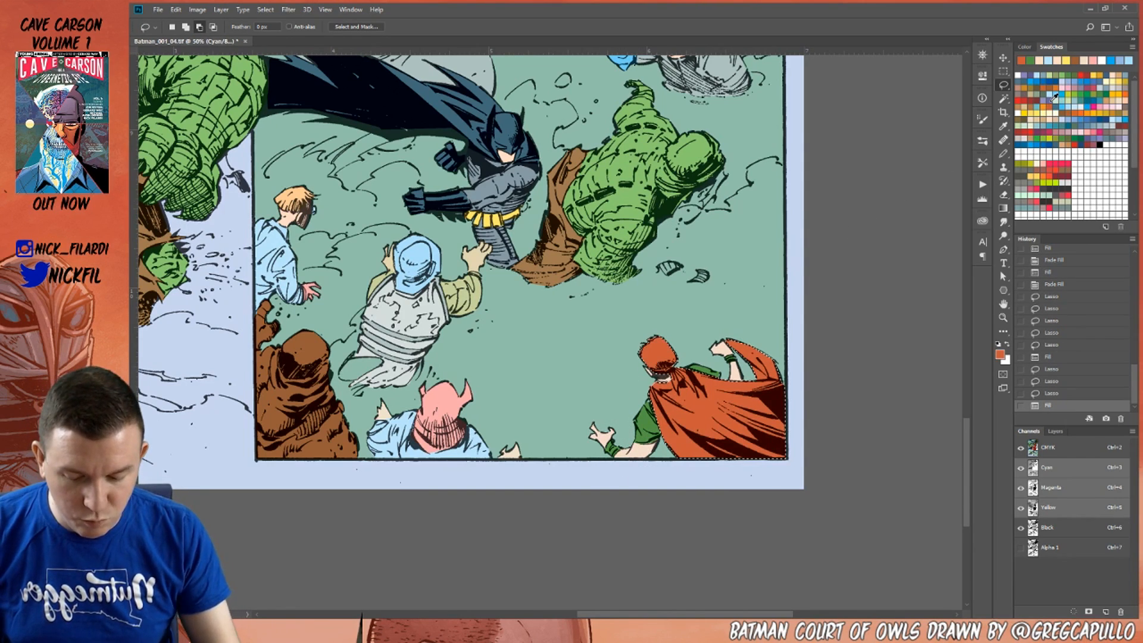
Subtract the caped villain's hair from the selection, fill his cape bright red, and deselect.
mouse_move(659, 374)
mouse_down()
mouse_move(690, 363)
mouse_move(625, 305)
mouse_up()
click(1080, 74)
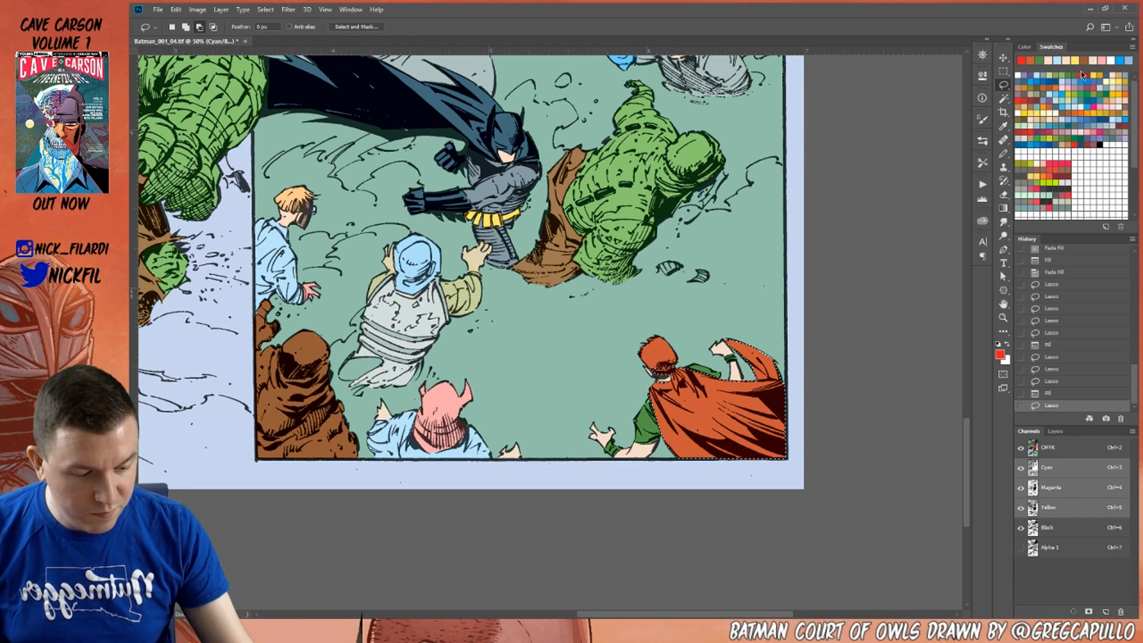
key(alt+BackSpace)
key(ctrl+d)
Touch up the edges of the caped villain's raised shoulder with a smaller Pencil in the sampled sleeve green.
click(1003, 318)
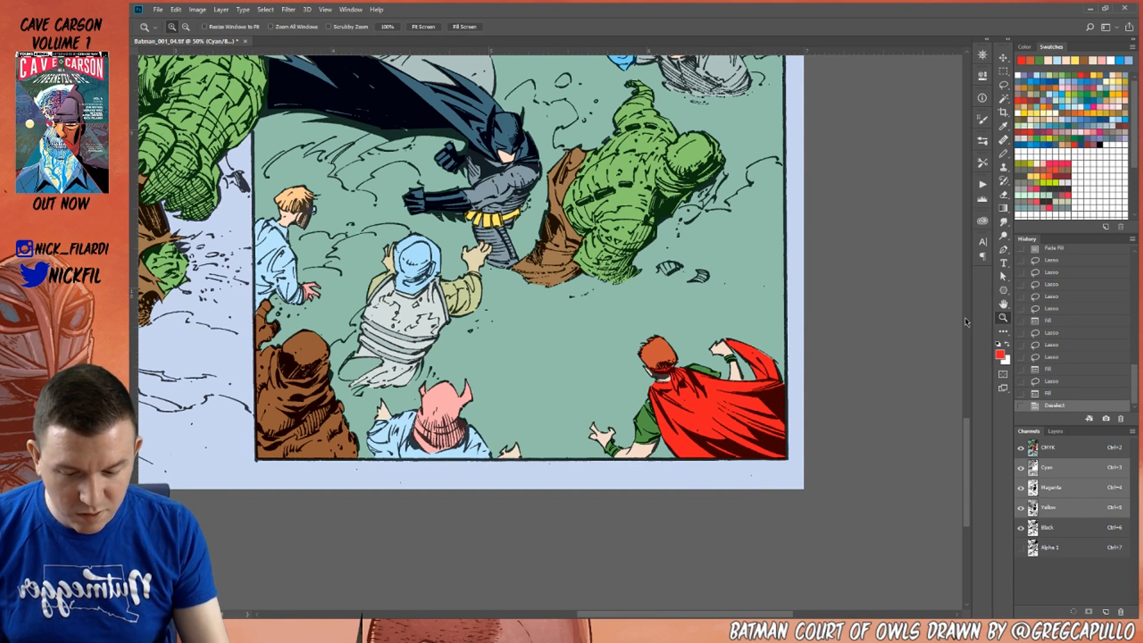
click(678, 367)
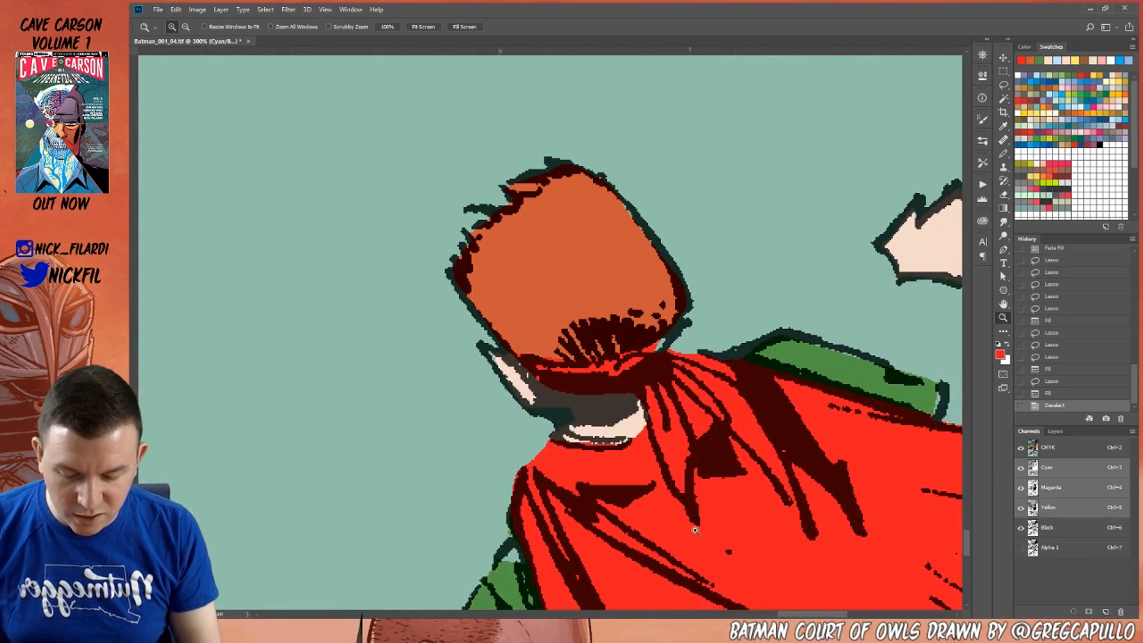
click(1004, 304)
mouse_move(774, 554)
mouse_down()
mouse_move(730, 439)
mouse_move(778, 395)
mouse_up()
click(1002, 154)
key([)
key([)
key([)
key([)
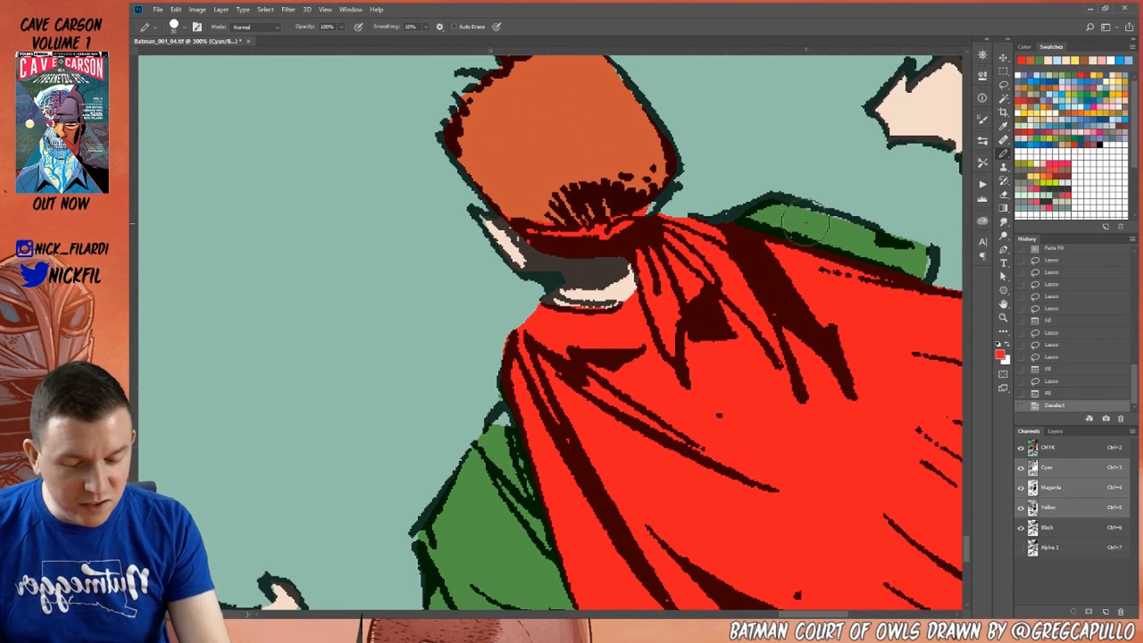
alt+click(810, 217)
drag(803, 209, 855, 218)
mouse_move(930, 252)
mouse_down()
mouse_move(925, 273)
mouse_move(933, 259)
mouse_up()
Sample the cape's red and touch up the mask tie and the collar below the caped villain's neck with the Pencil.
alt+click(644, 210)
drag(643, 210, 655, 206)
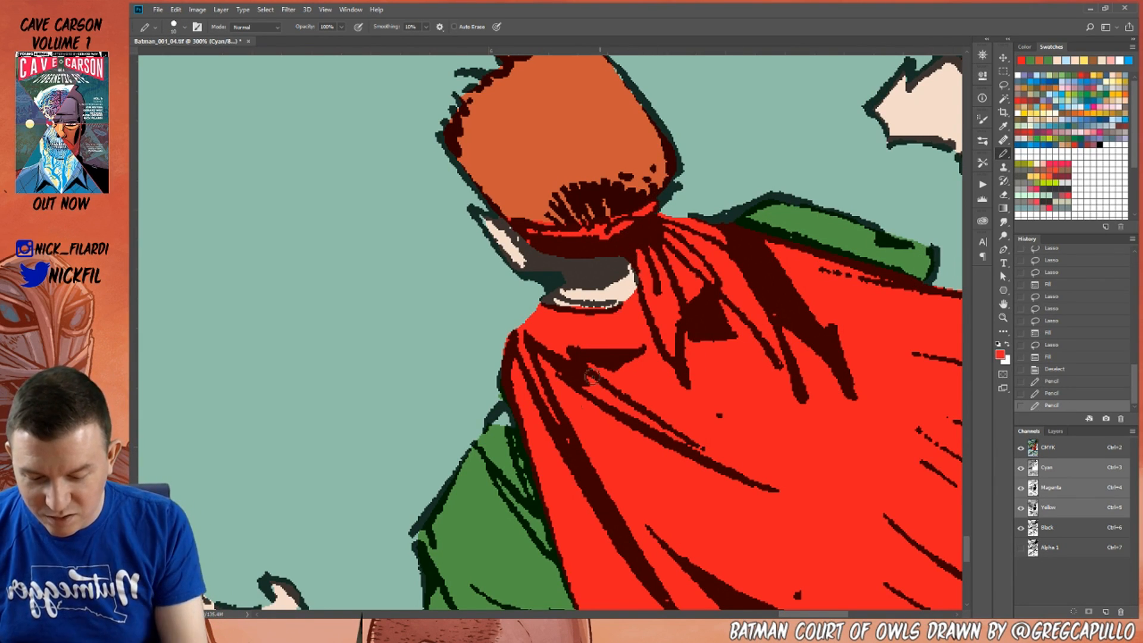
drag(553, 301, 614, 307)
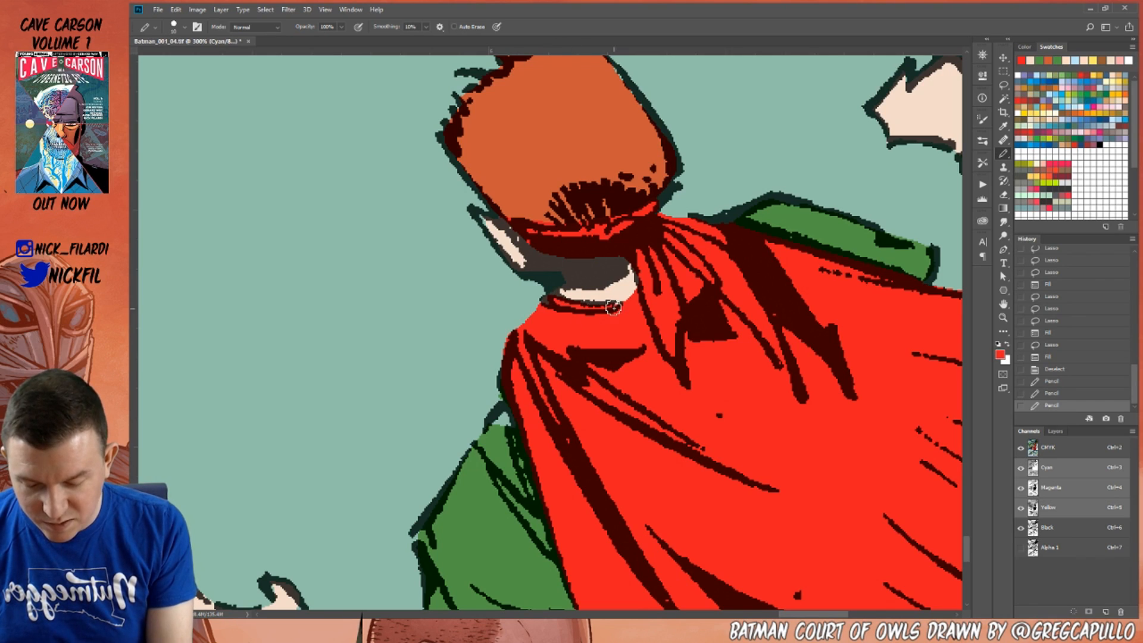
Fill the gap atop the caped villain's lower sleeve with sampled green, then clean up the cape's outer edge with the background teal.
alt+click(499, 432)
drag(499, 426, 498, 364)
alt+click(492, 398)
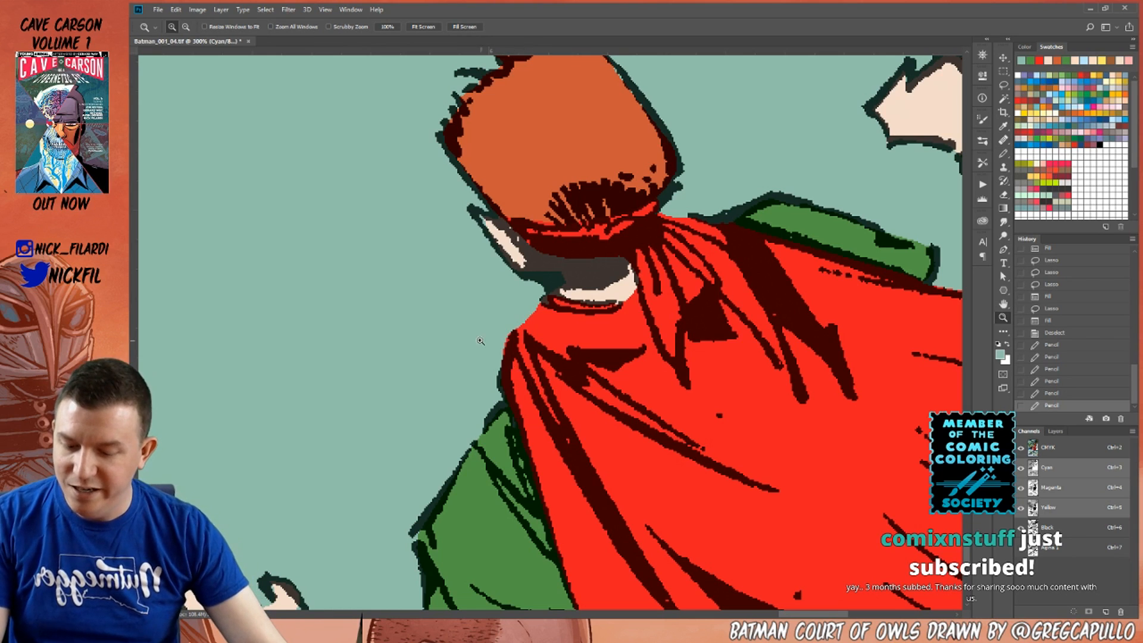
drag(500, 331, 500, 353)
key(z)
alt+click(463, 364)
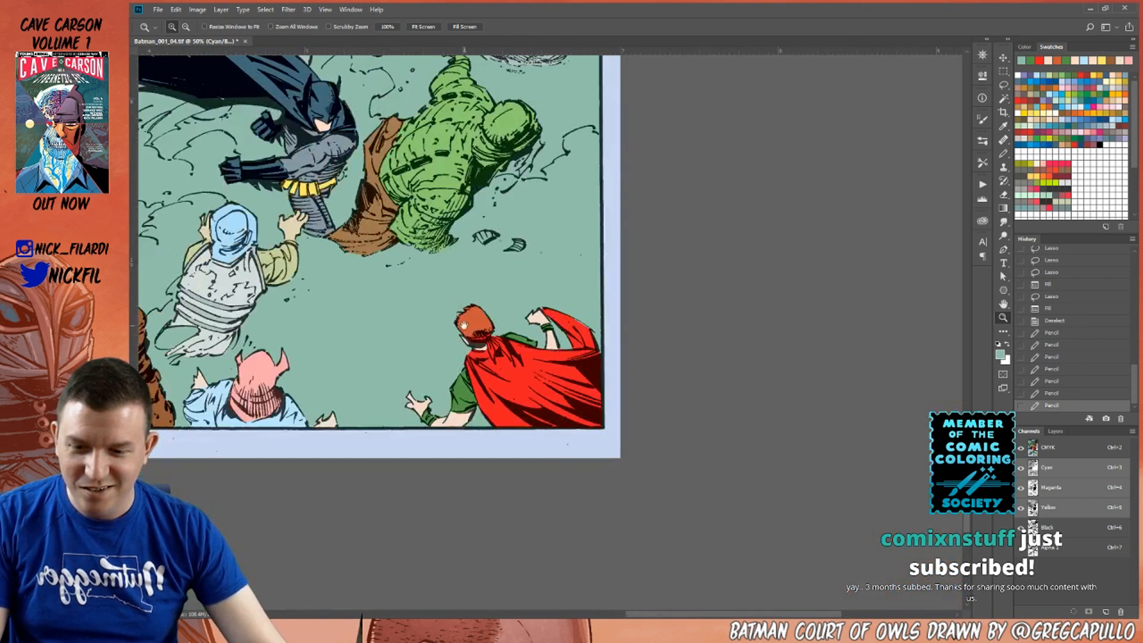
Check the finished panel against the rest of the comic page and save the file.
drag(463, 302, 534, 376)
alt+click(494, 301)
drag(494, 286, 715, 494)
alt+click(684, 377)
drag(691, 308, 644, 406)
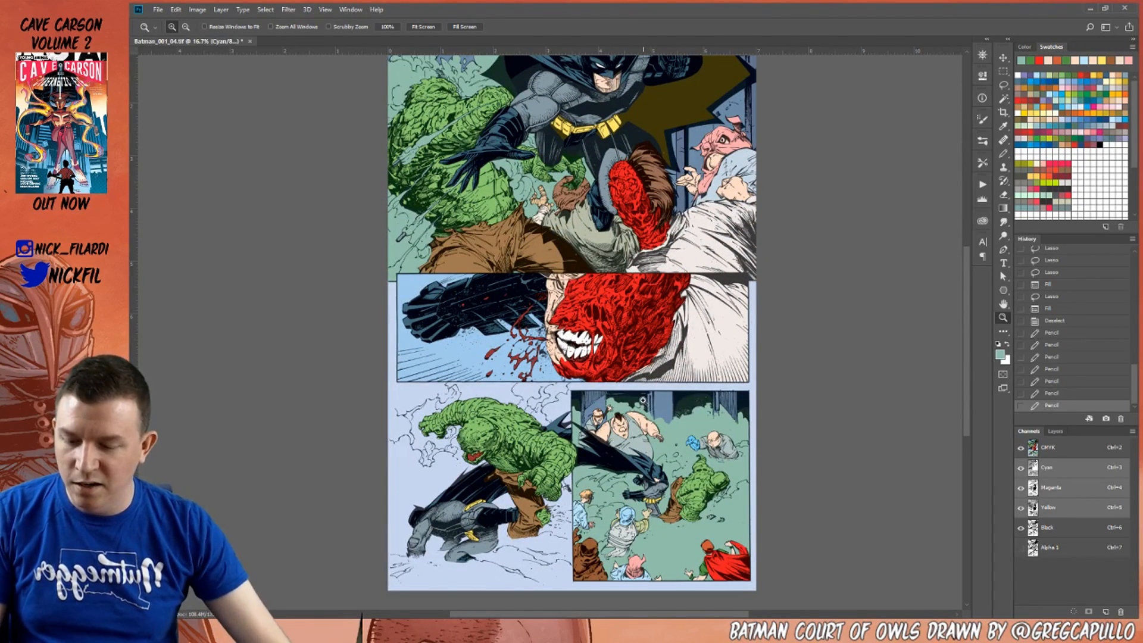
key(ctrl+s)
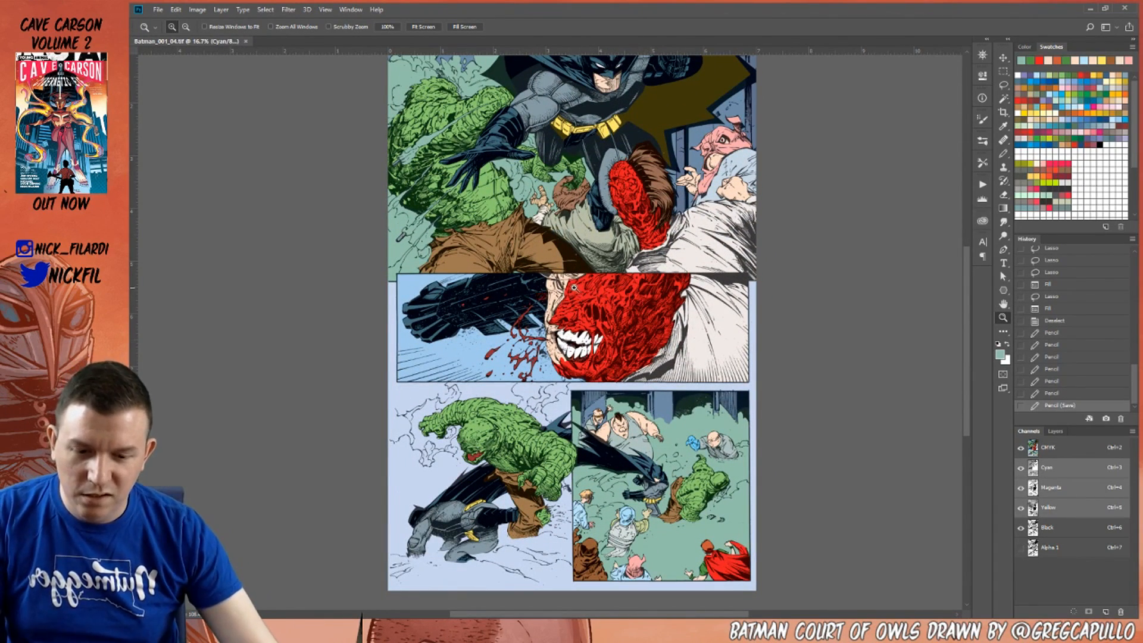
Review the flat colours across all panels of the Batman page, both as a whole and close up.
drag(691, 432, 693, 393)
drag(664, 302, 674, 323)
drag(681, 247, 709, 316)
drag(698, 356, 714, 370)
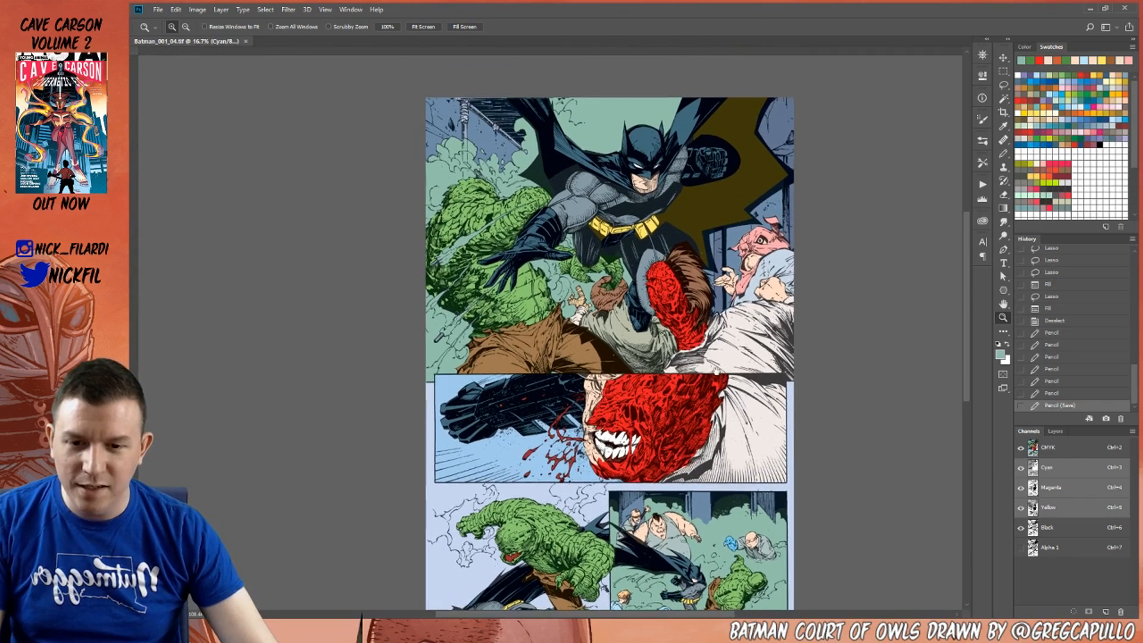
key(ctrl+r)
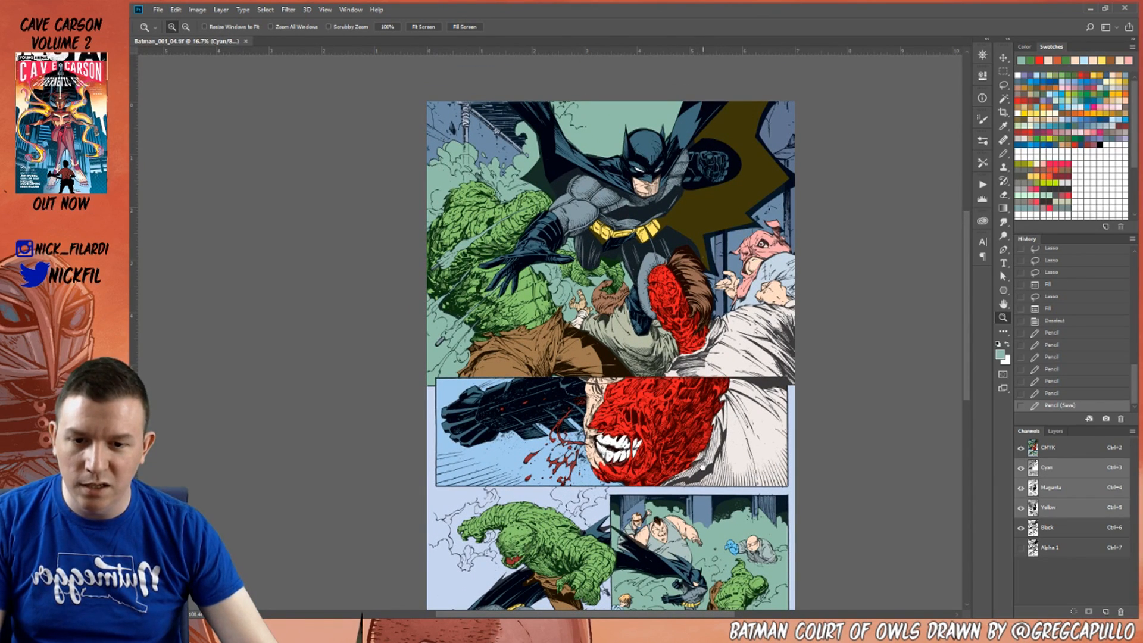
drag(702, 466, 675, 429)
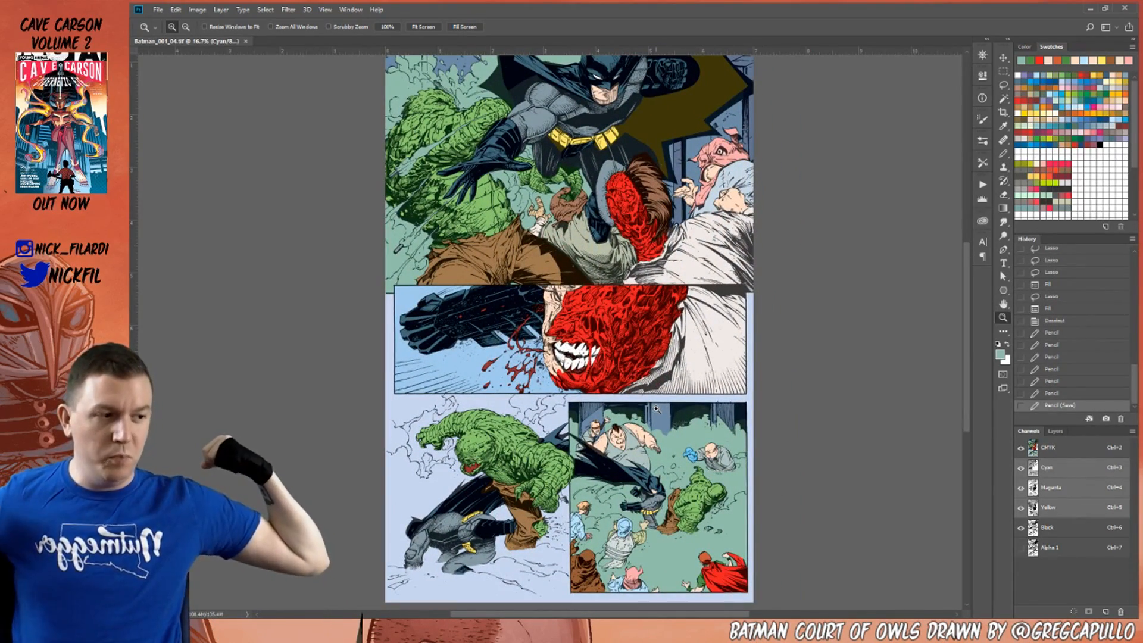
alt+click(583, 307)
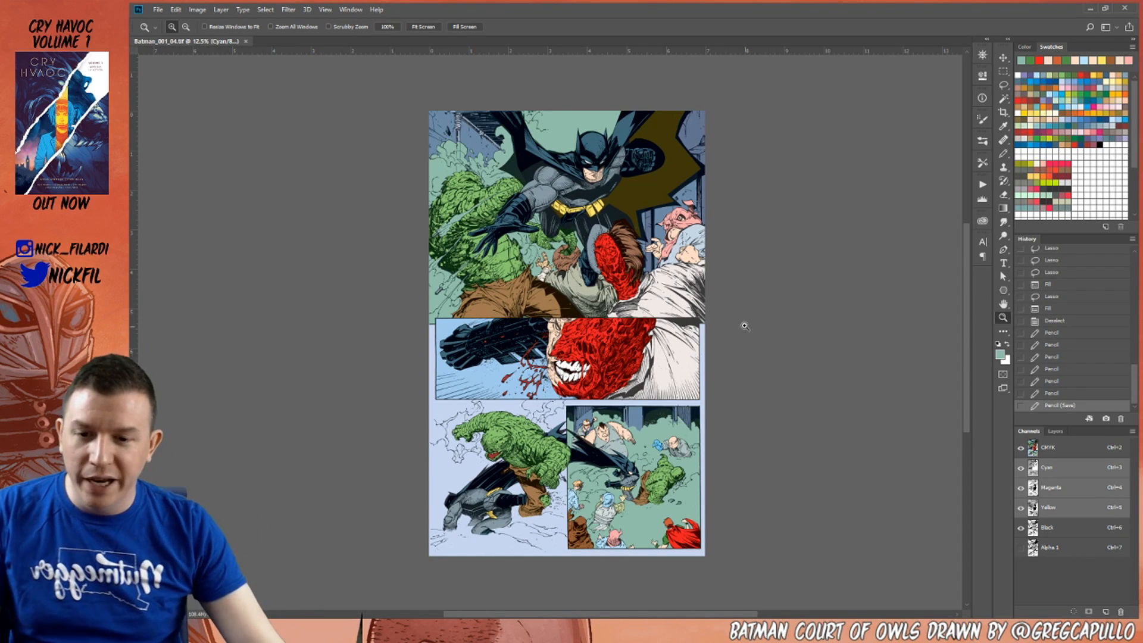
click(603, 331)
click(575, 271)
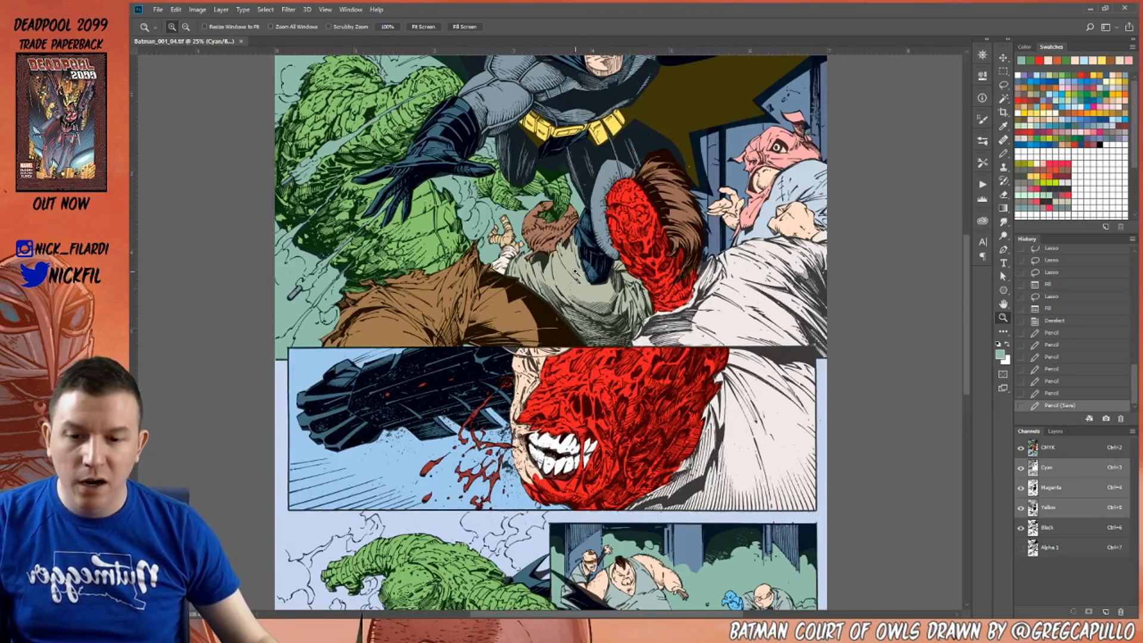
alt+click(578, 177)
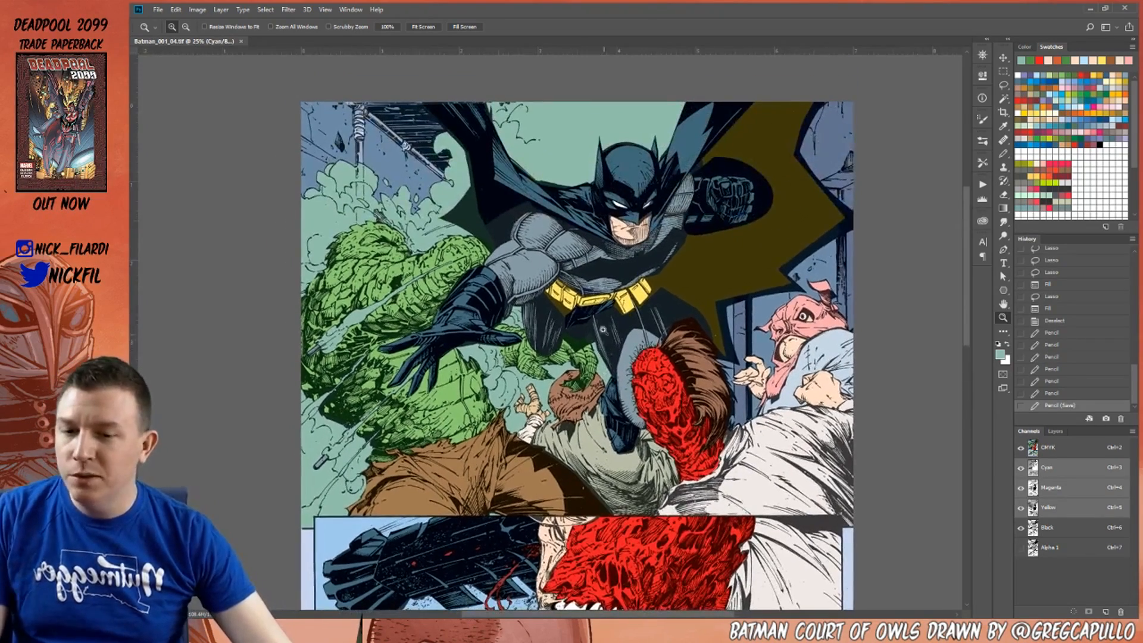
scroll(587, 303, down, 1)
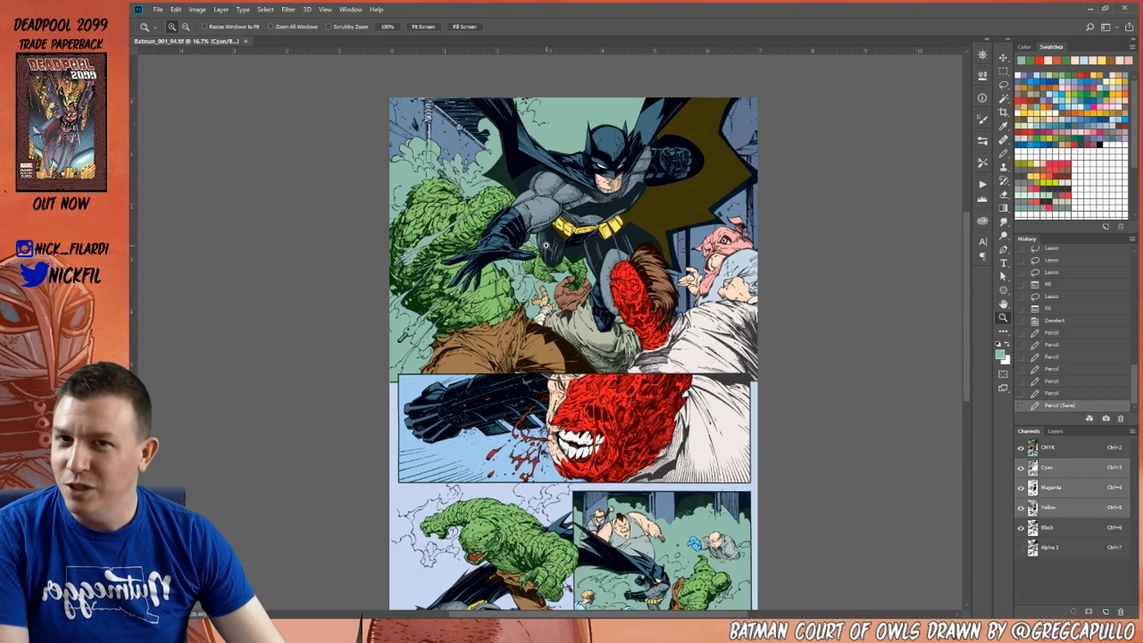
scroll(602, 291, down, 4)
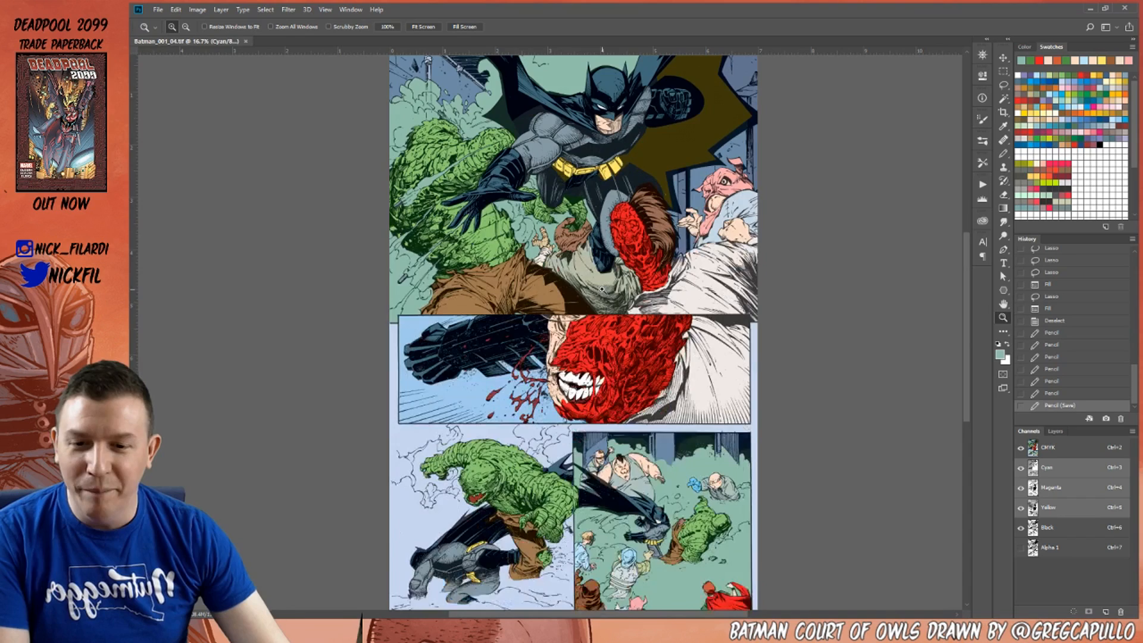
scroll(602, 290, up, 3)
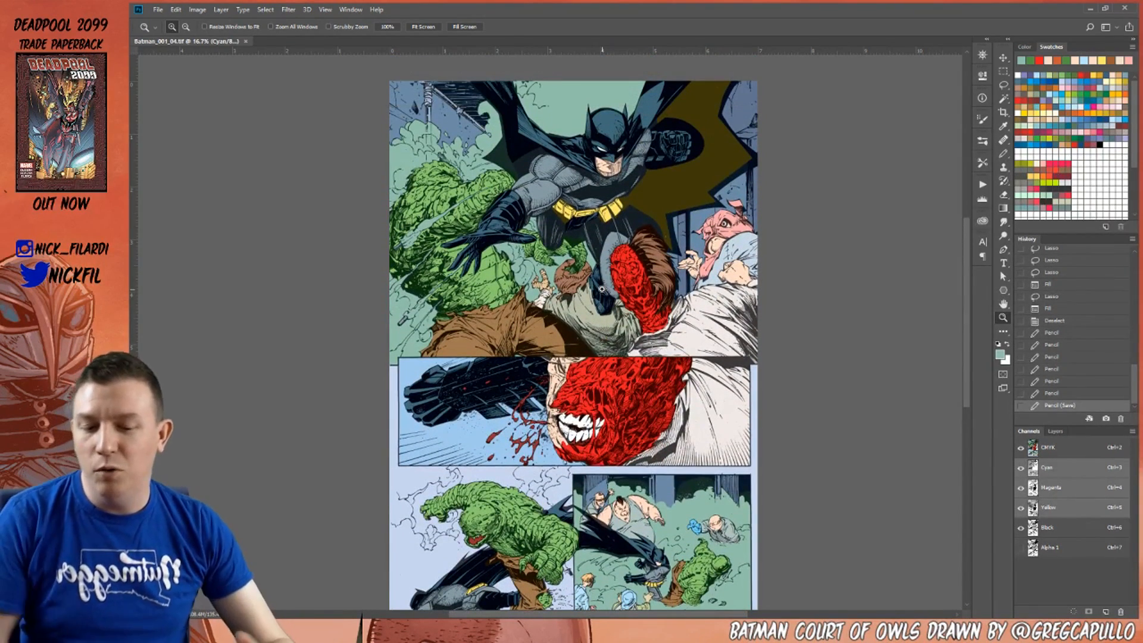